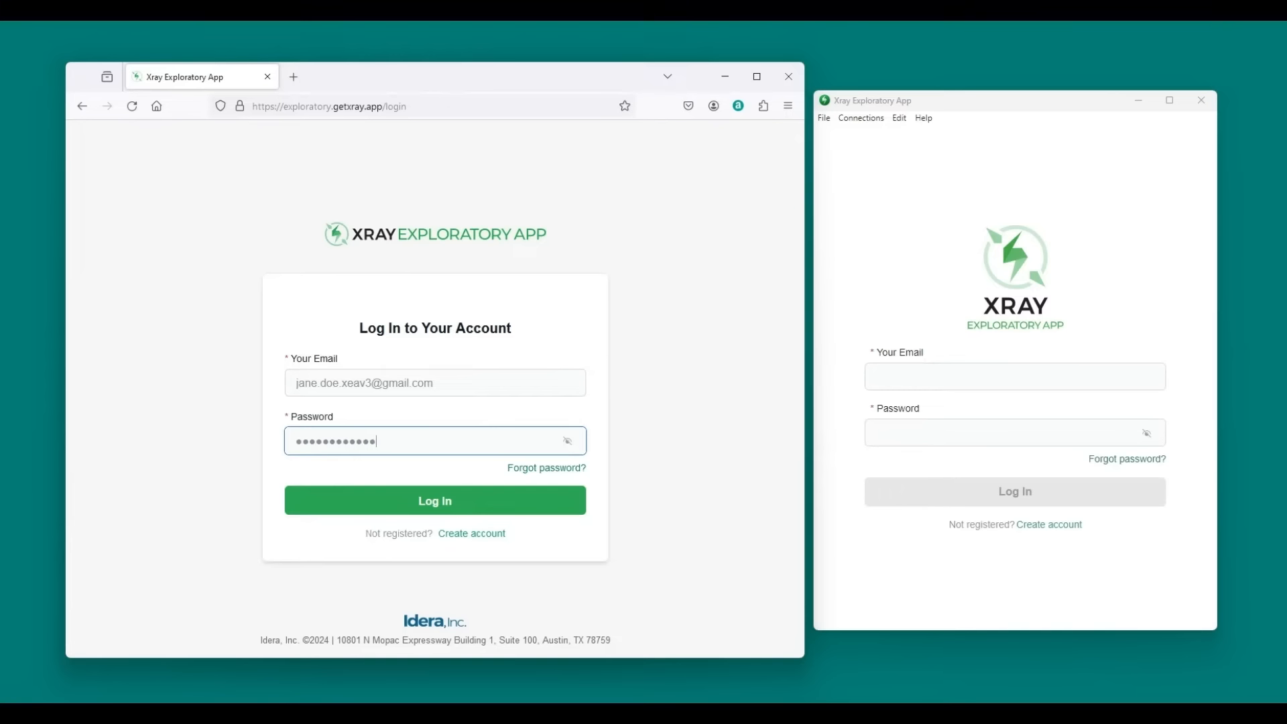
Finish entering the account password, log in to the web app, and widen the browser window to show the test sessions
text(••)
click(472, 512)
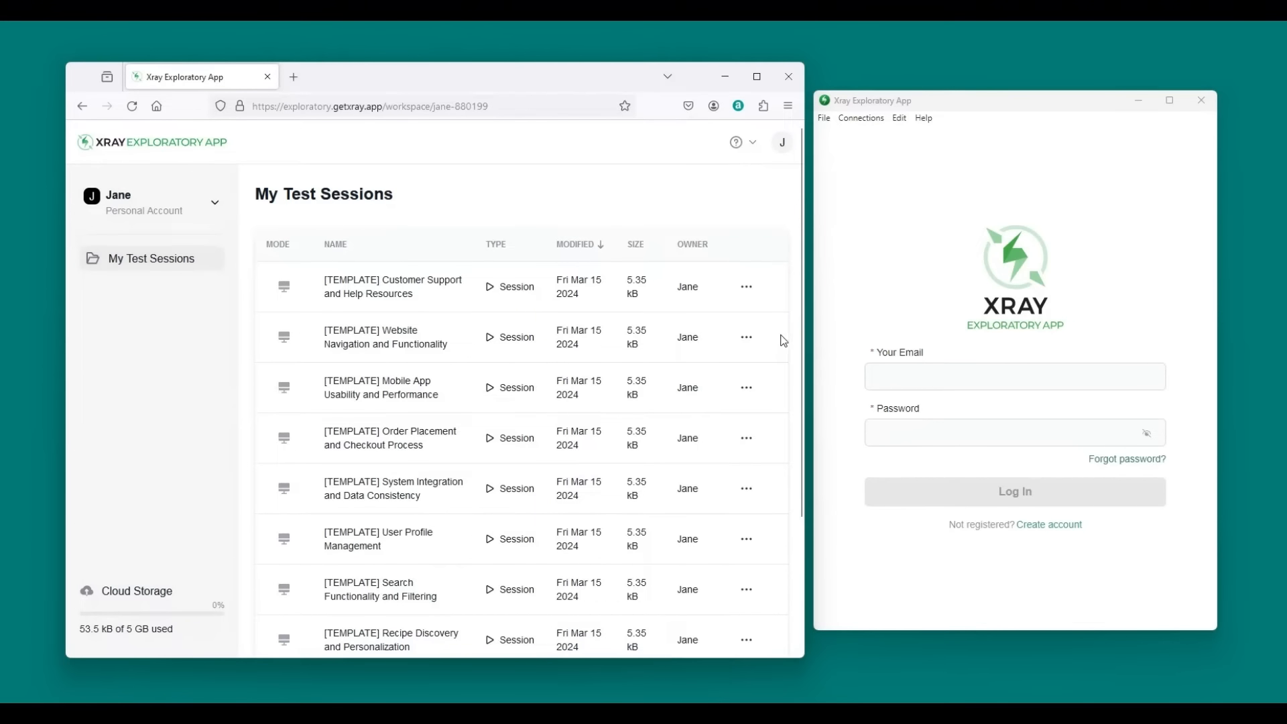
drag(811, 333, 1230, 271)
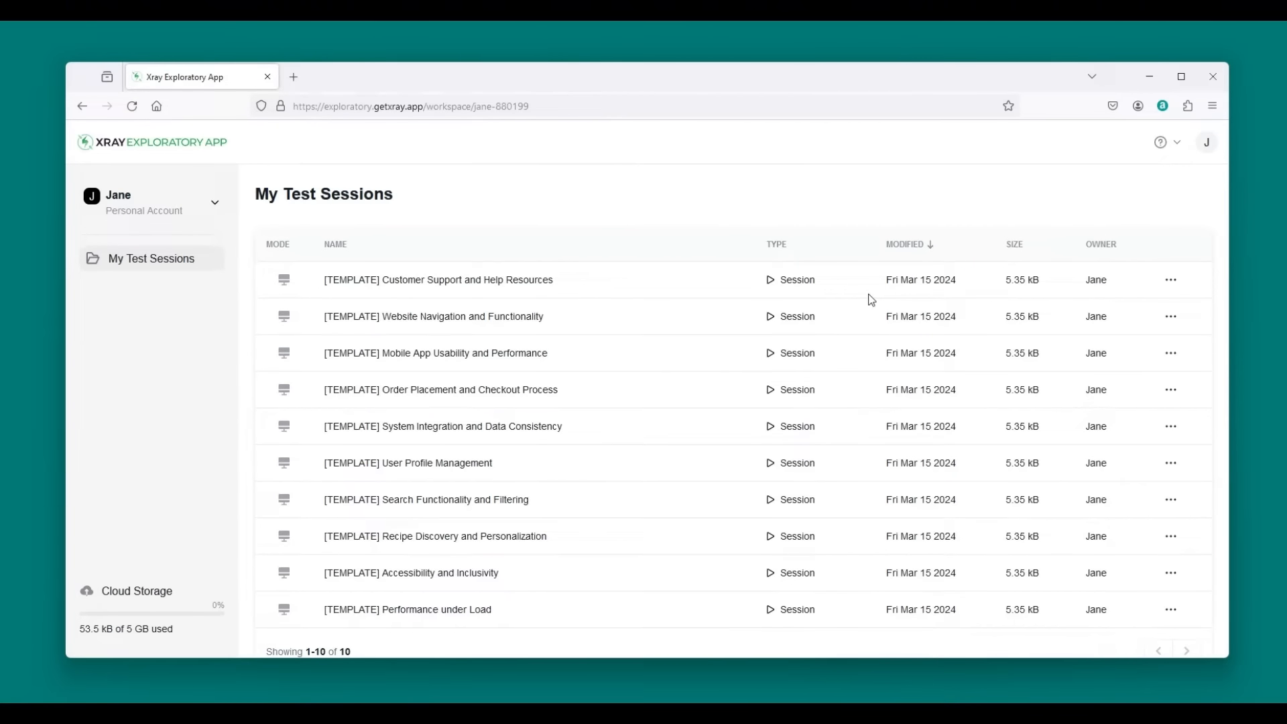
Switch to the Exploratory QA team workspace and open its team management settings
click(216, 208)
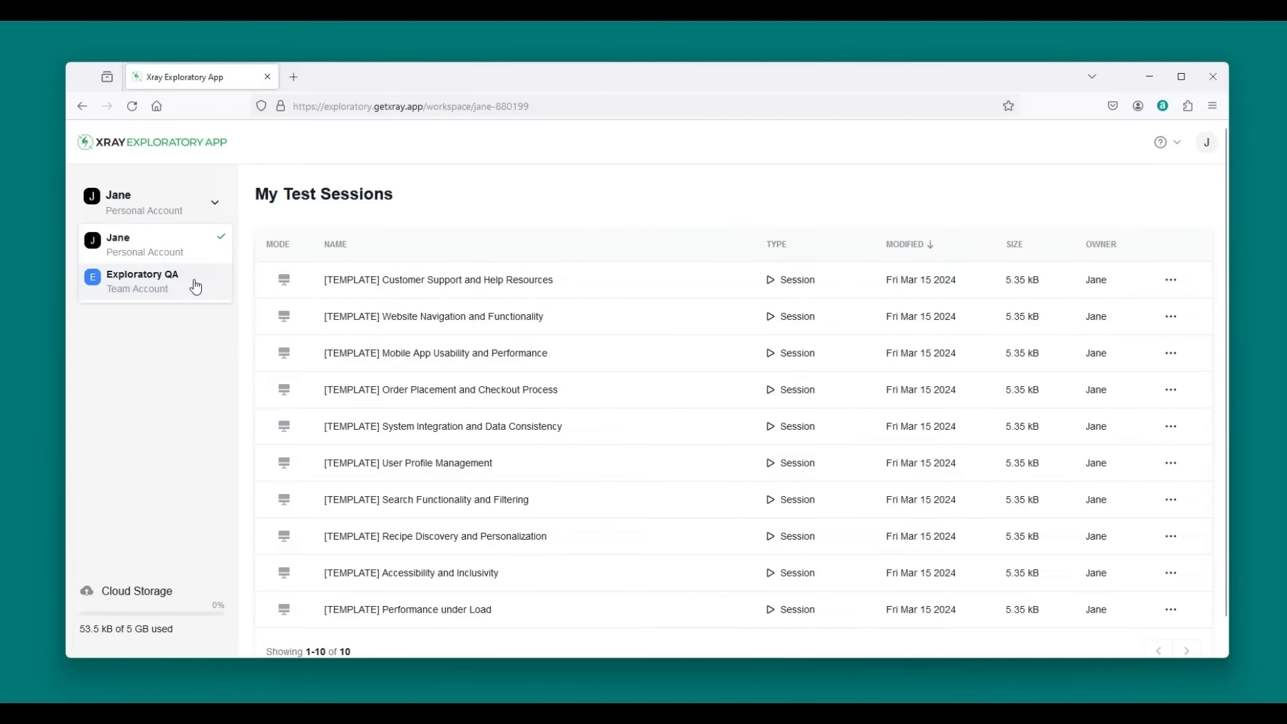
click(147, 289)
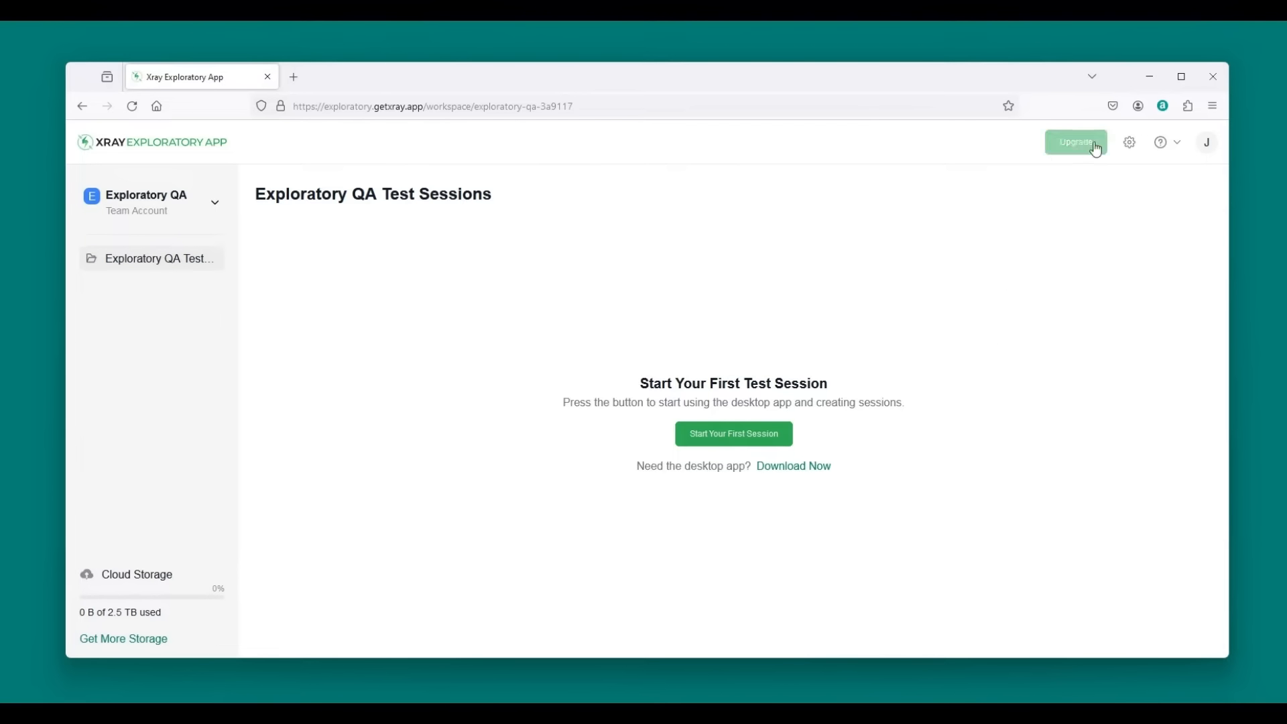
click(1129, 145)
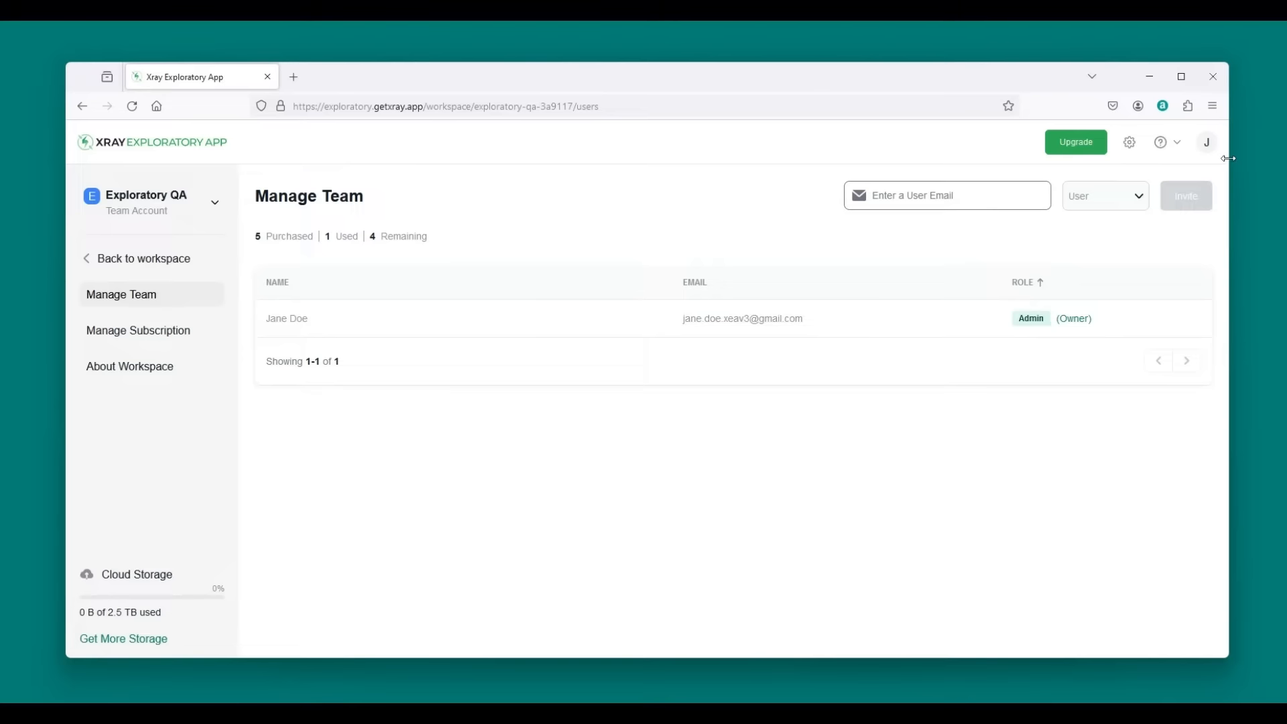
Review the user account options and the roles available for invited team members
click(1205, 155)
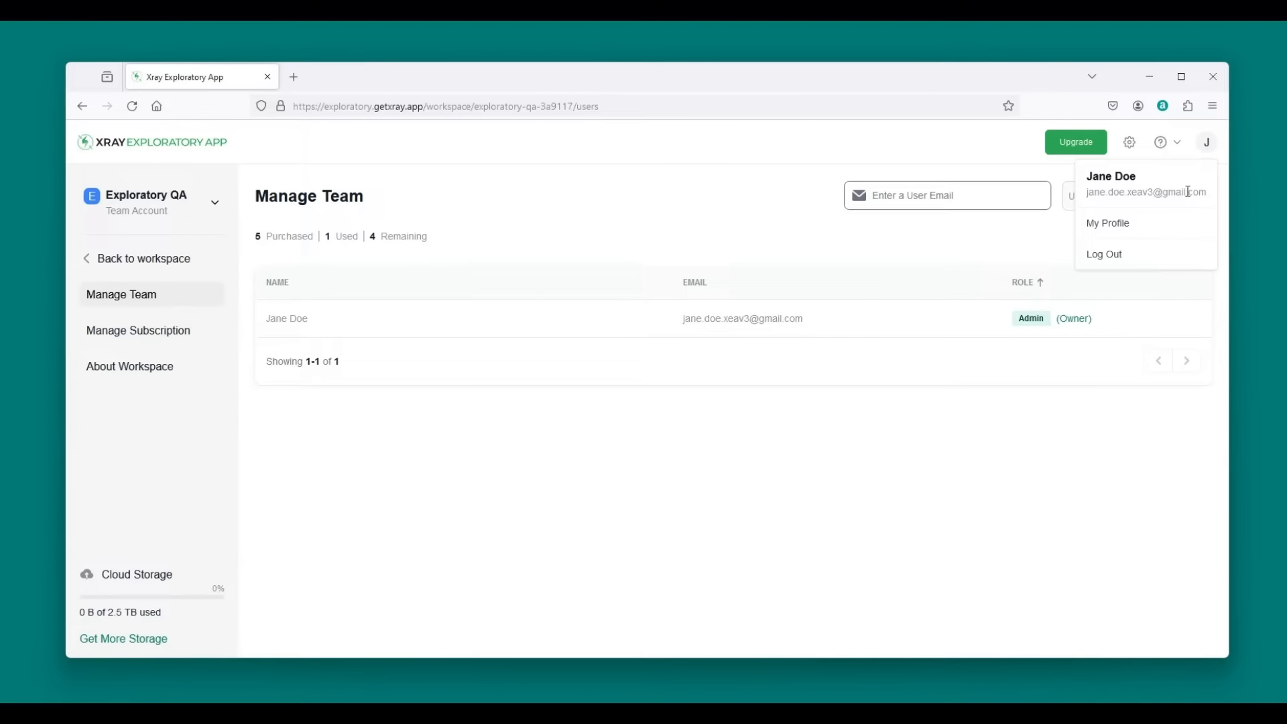
click(1214, 152)
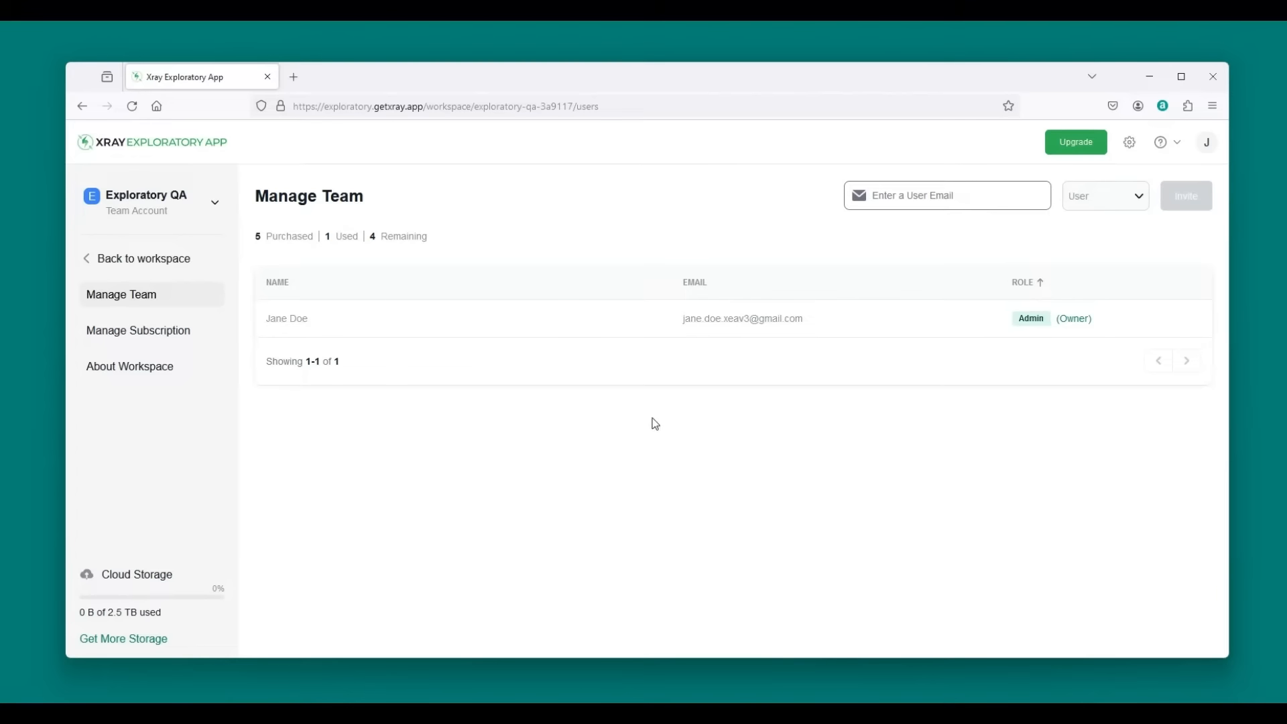
click(1091, 200)
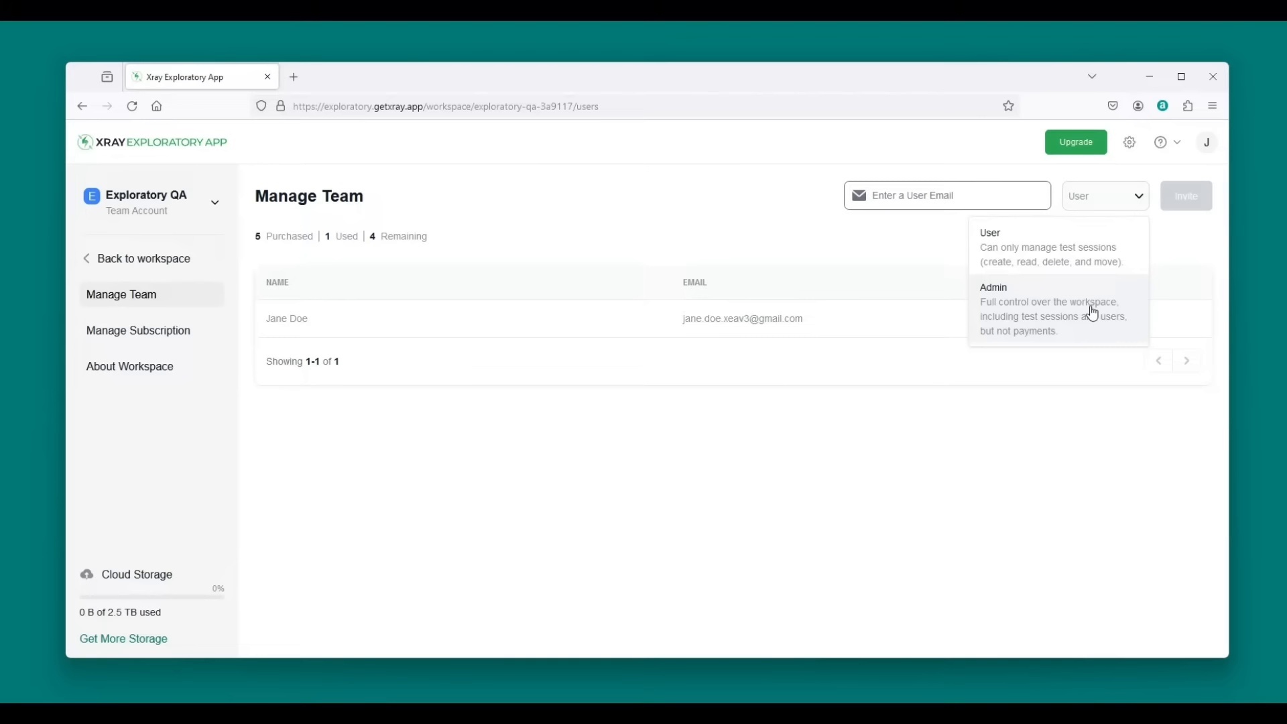
click(1039, 476)
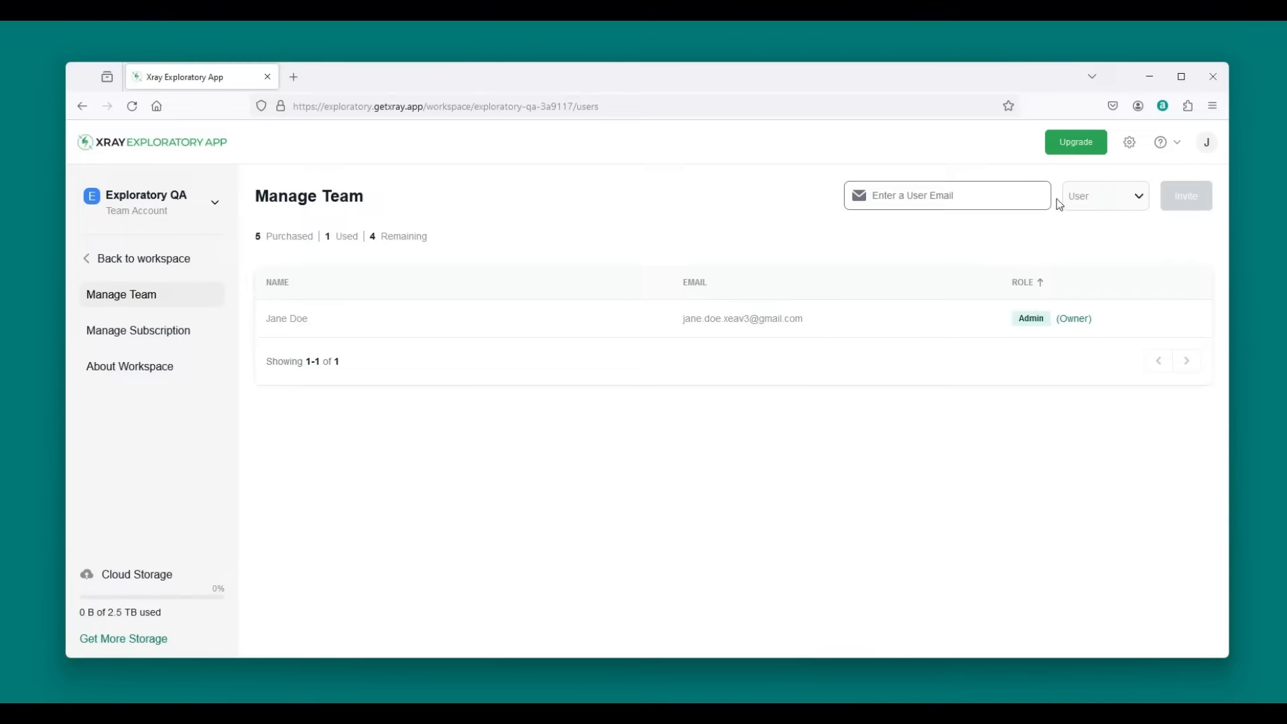
View the team plan's upgrade and billing page, and return to the team management page
click(1066, 143)
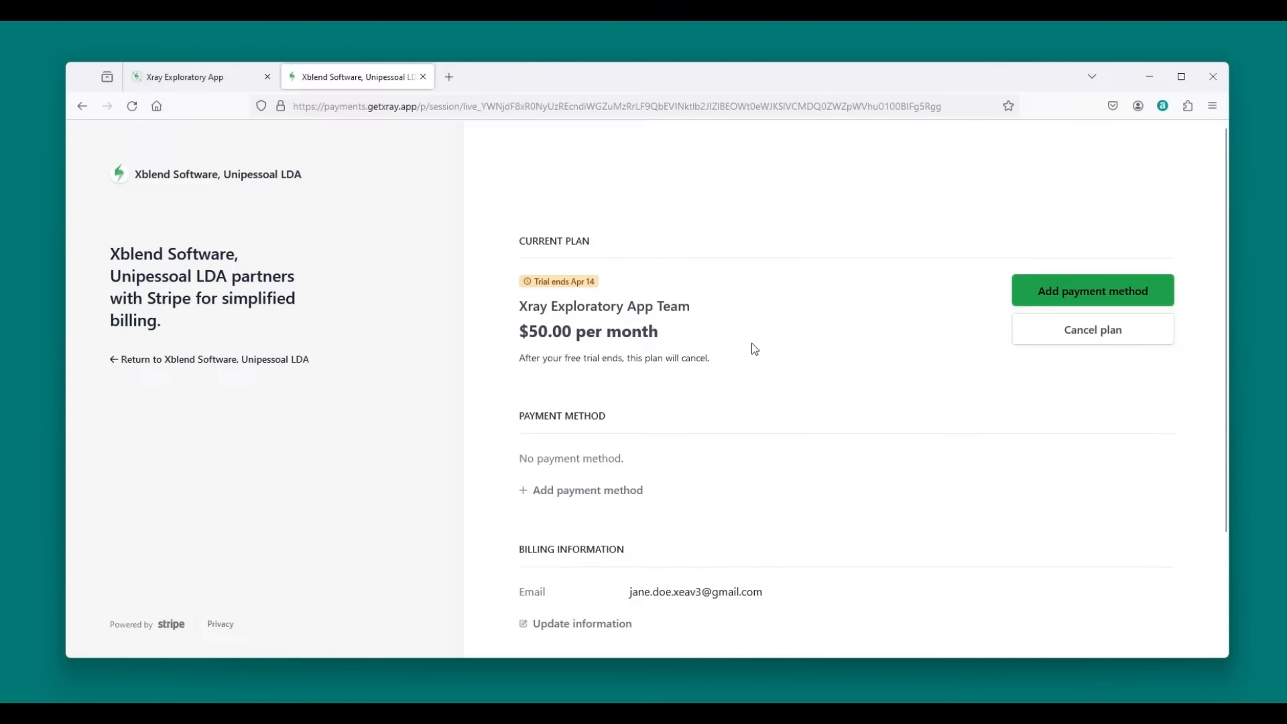
click(196, 82)
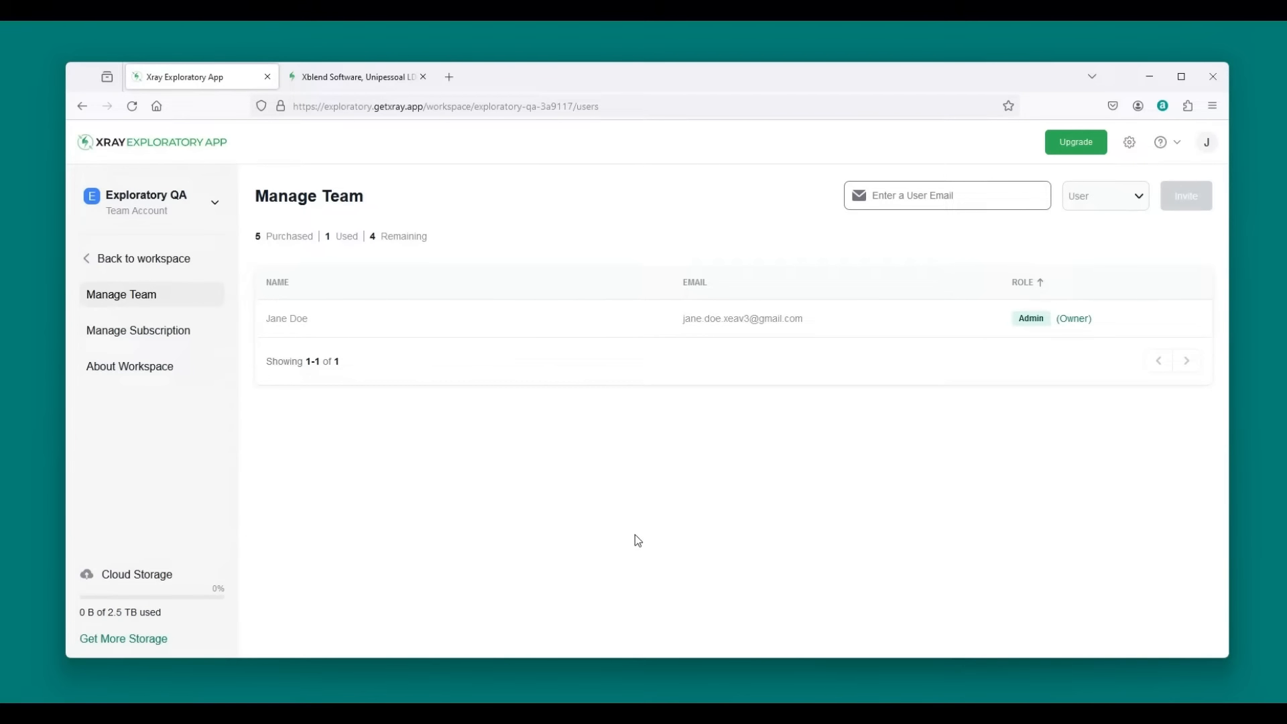
Return to the personal workspace and view the available help and desktop app download options
click(181, 212)
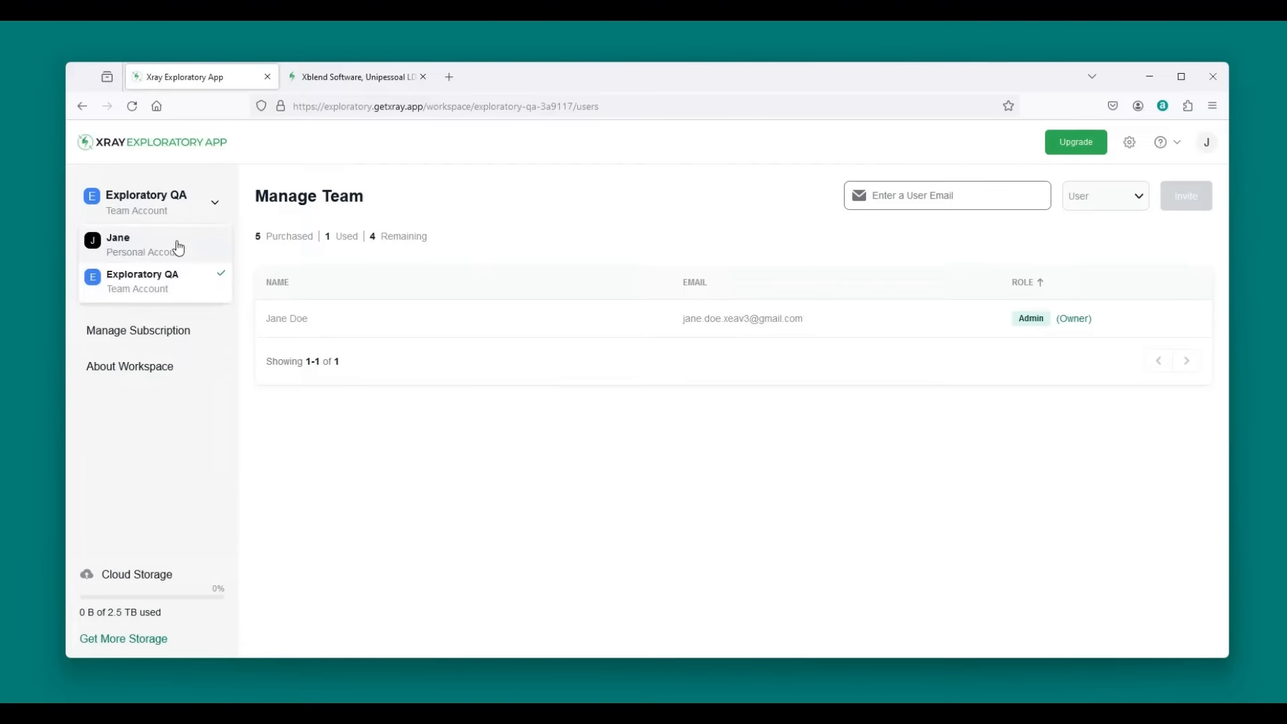
click(179, 246)
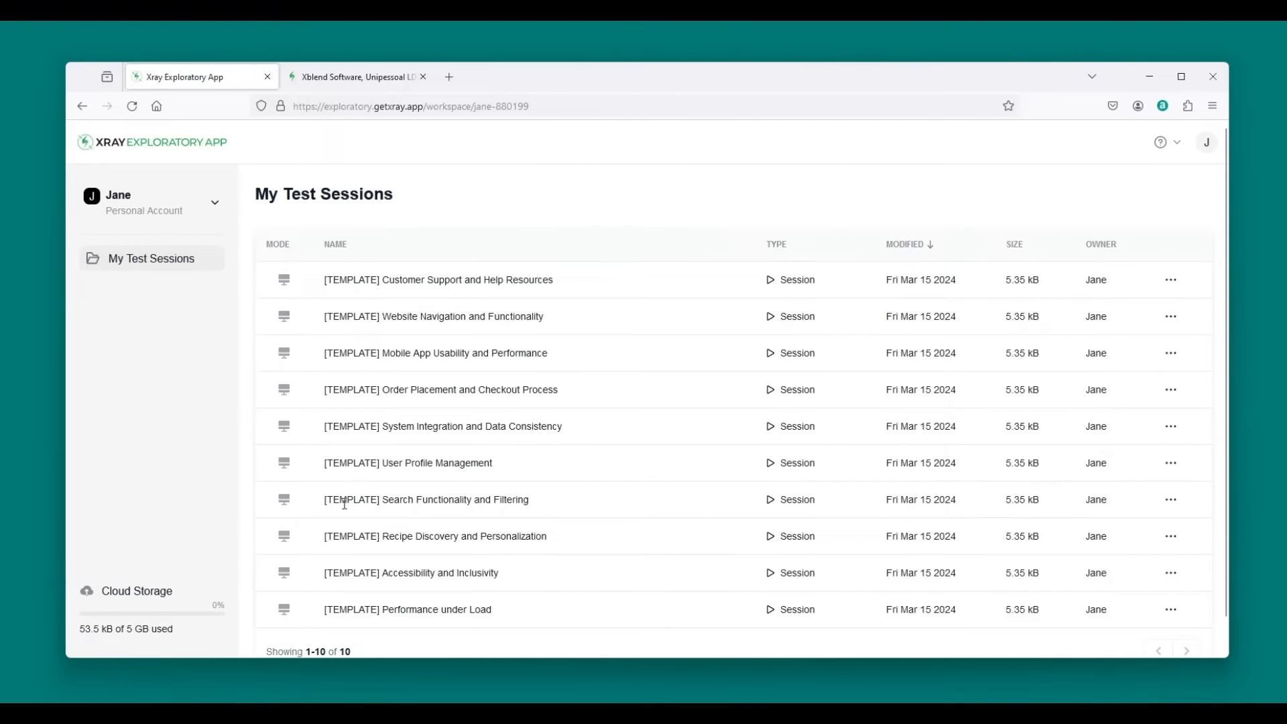
click(1167, 142)
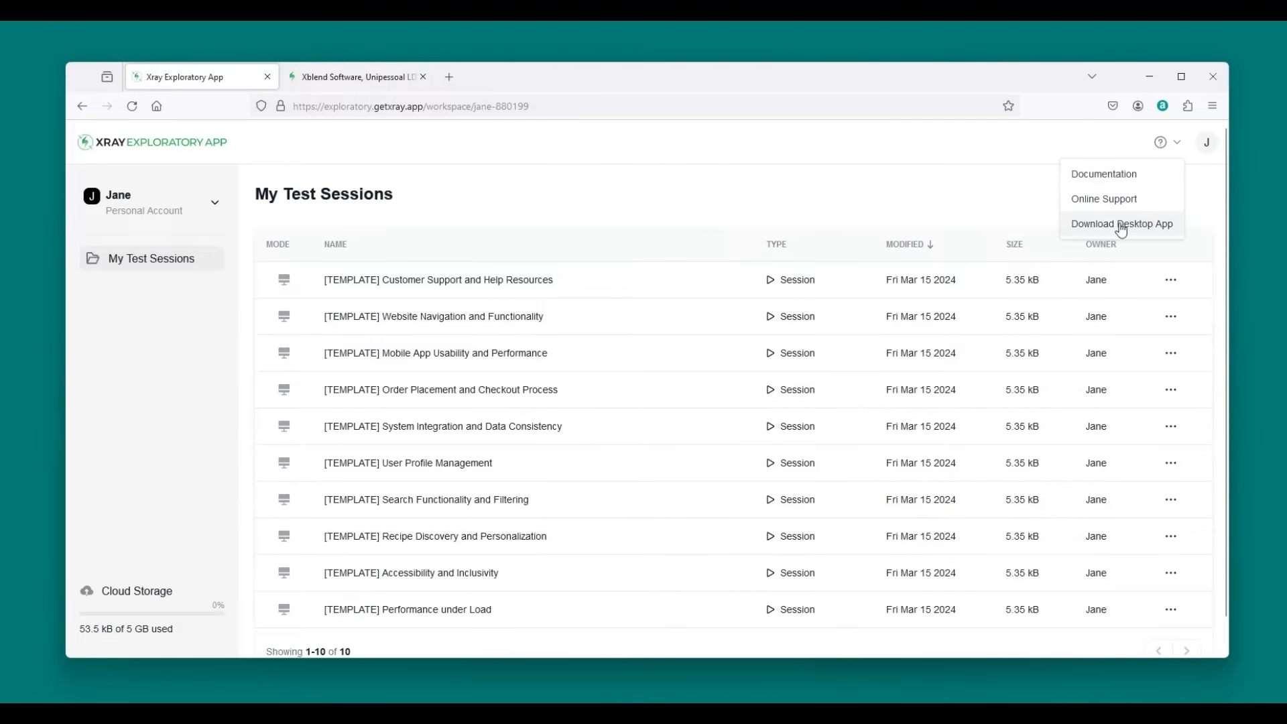
click(1213, 214)
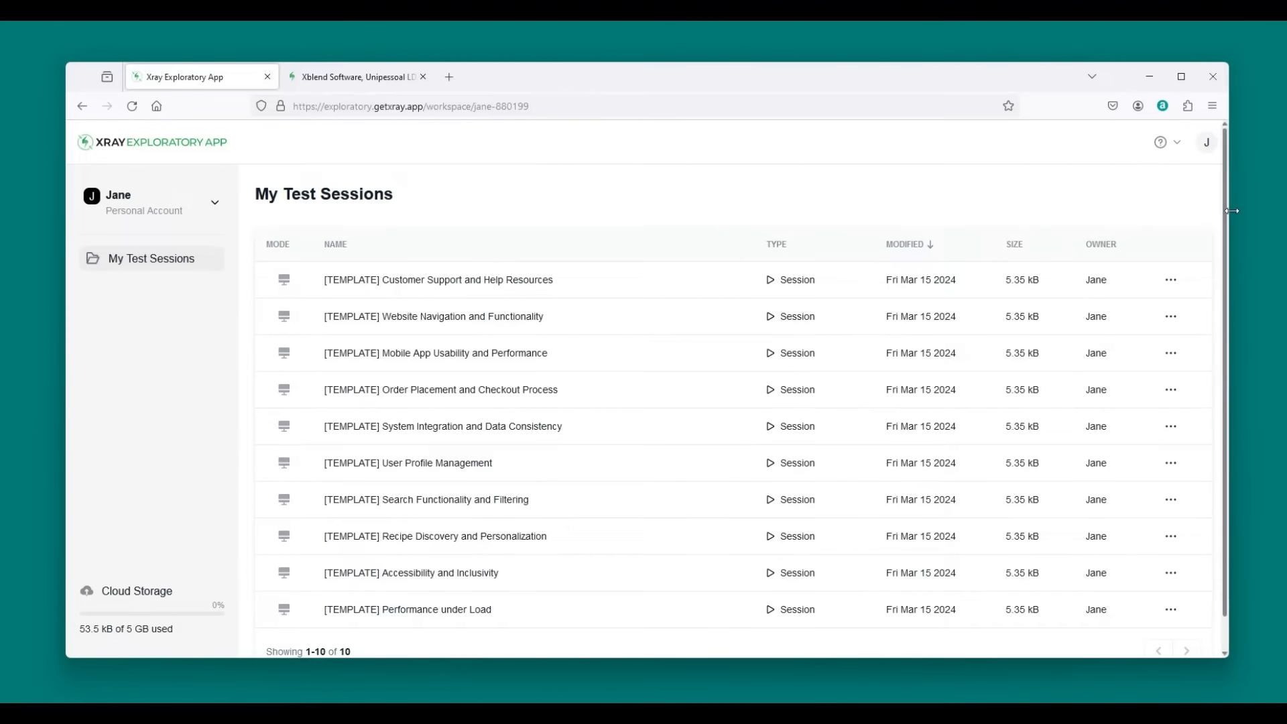
Narrow the browser to uncover the Xray Exploratory App desktop window and log in there with the account email and password
drag(1232, 211, 791, 230)
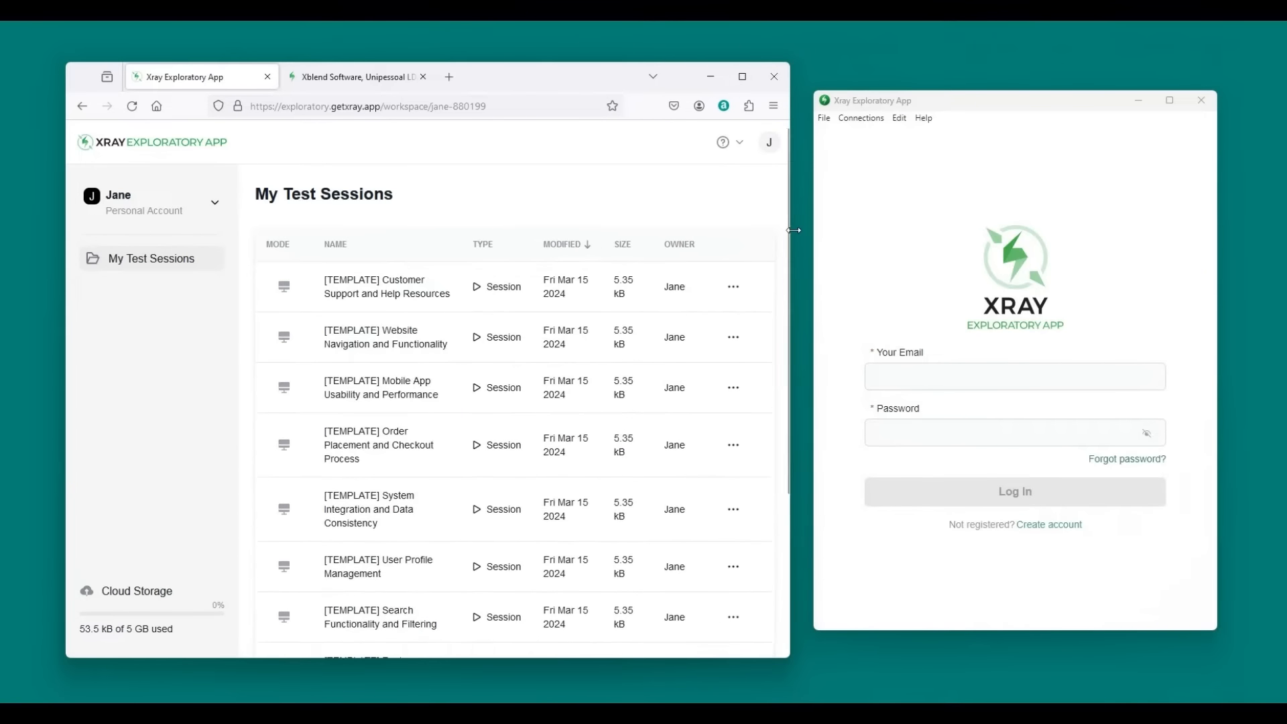
click(967, 381)
key(ctrl+v)
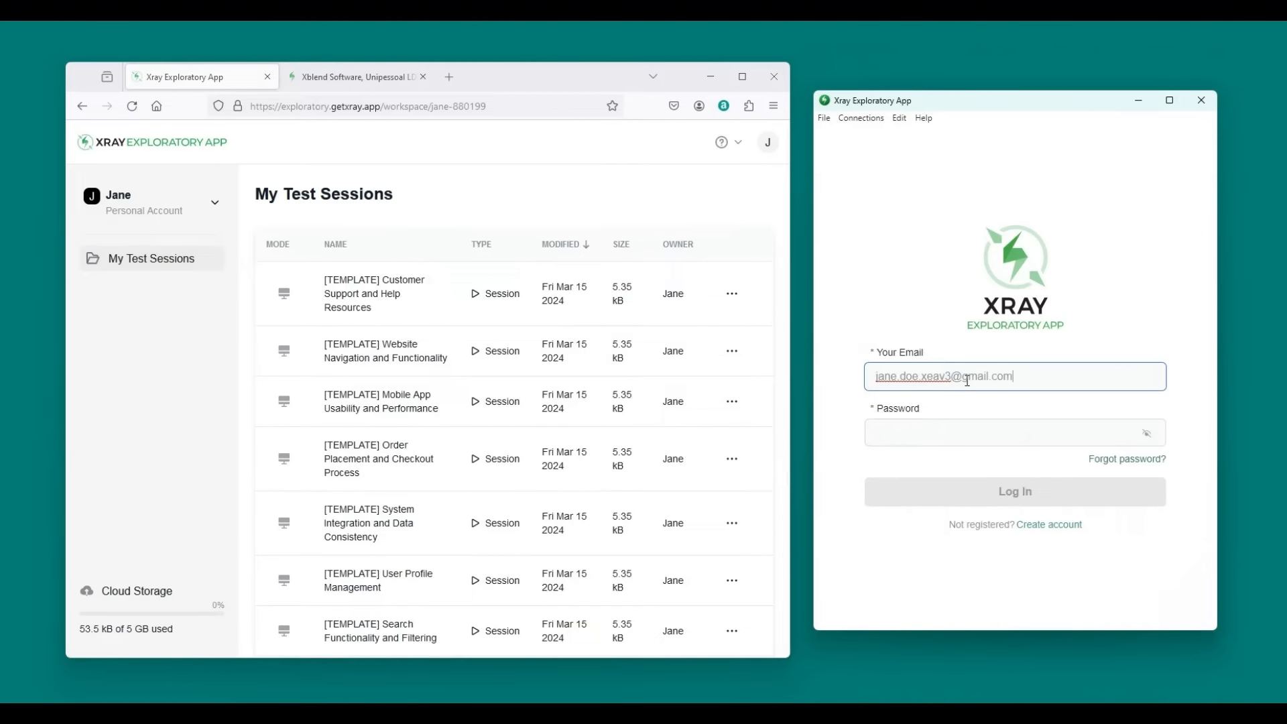
click(969, 425)
text(•)
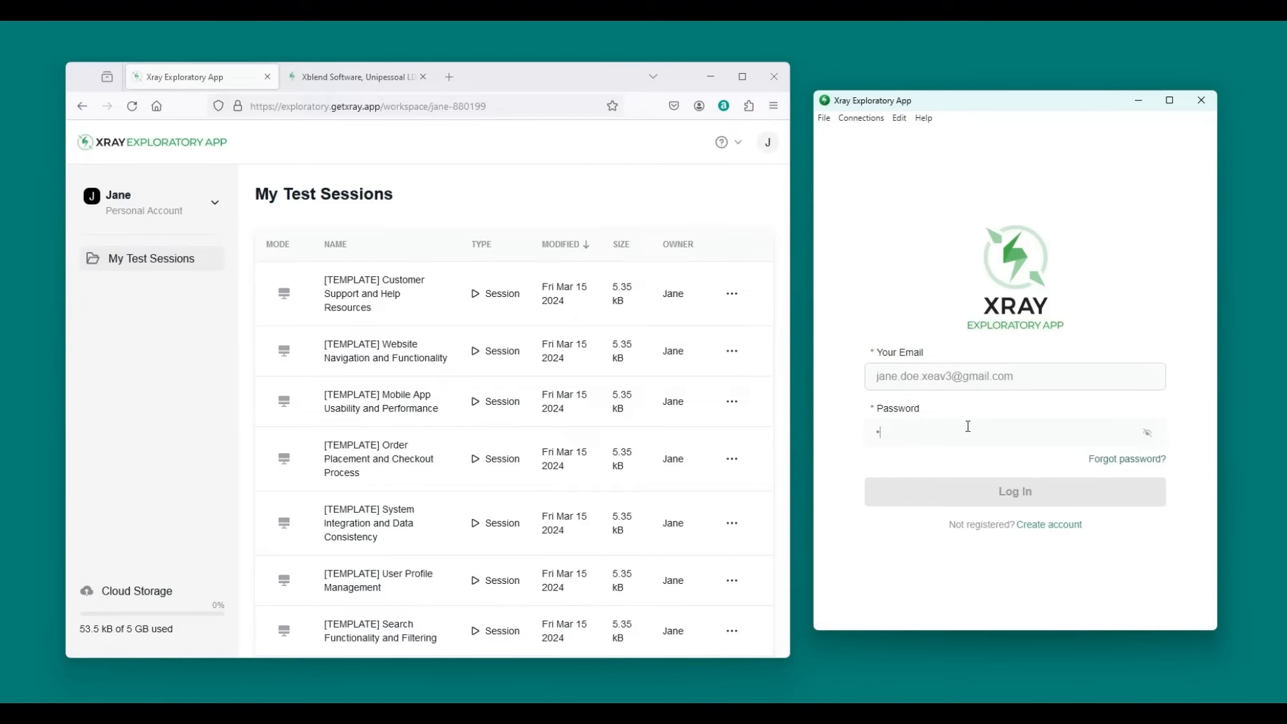
text(•••••••)
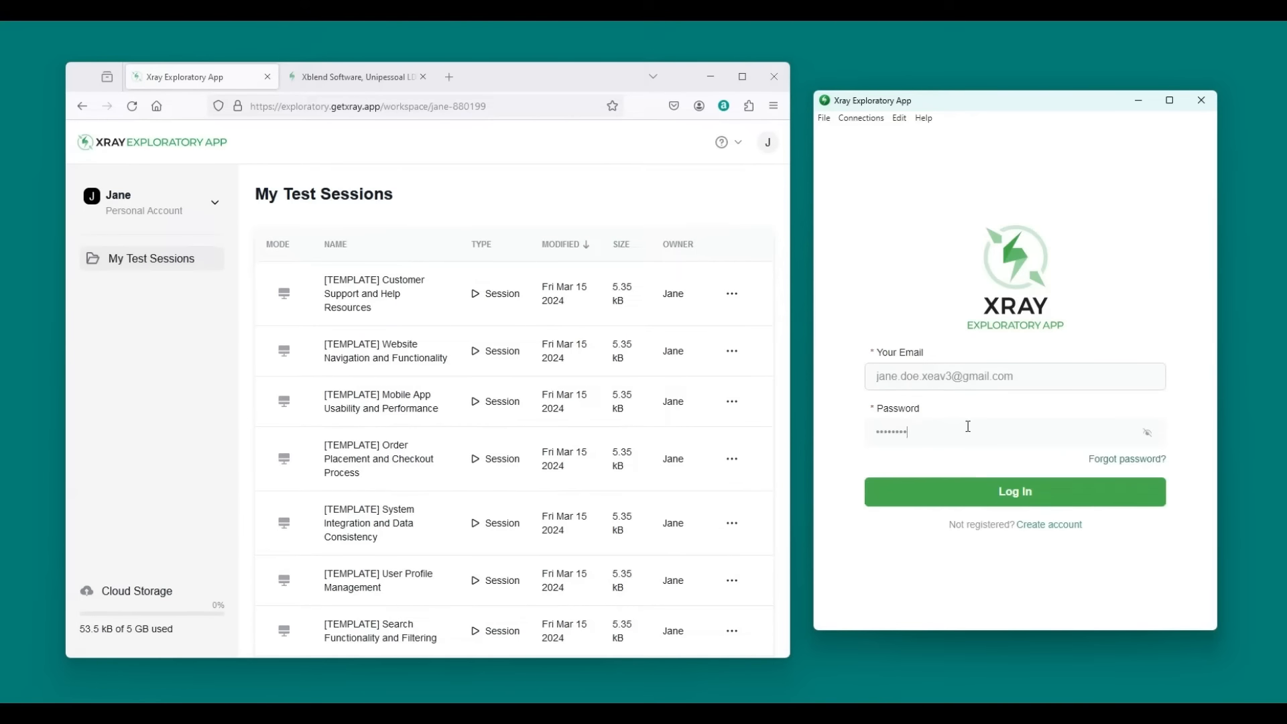
text(••••)
click(998, 498)
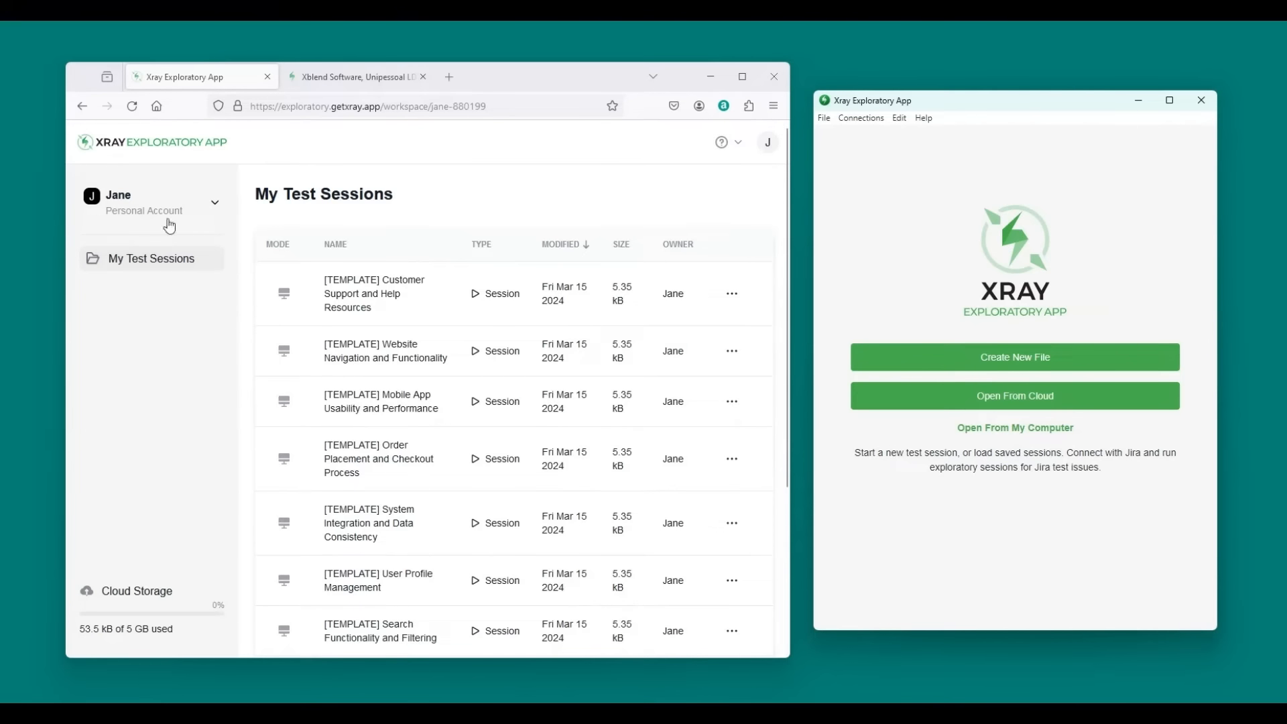
Look at the Exploratory QA team account among the workspaces in the web app
click(161, 197)
click(168, 287)
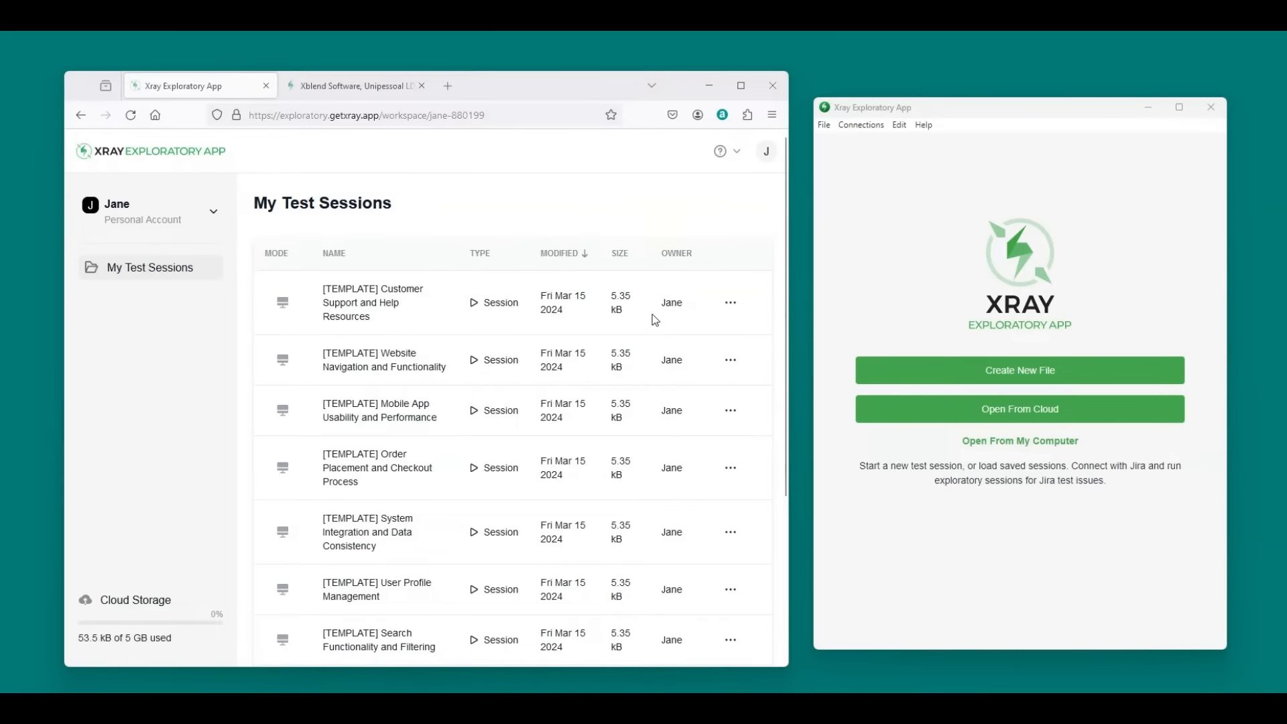
Review the Jira connection settings in the desktop app and close the settings
click(850, 126)
click(867, 139)
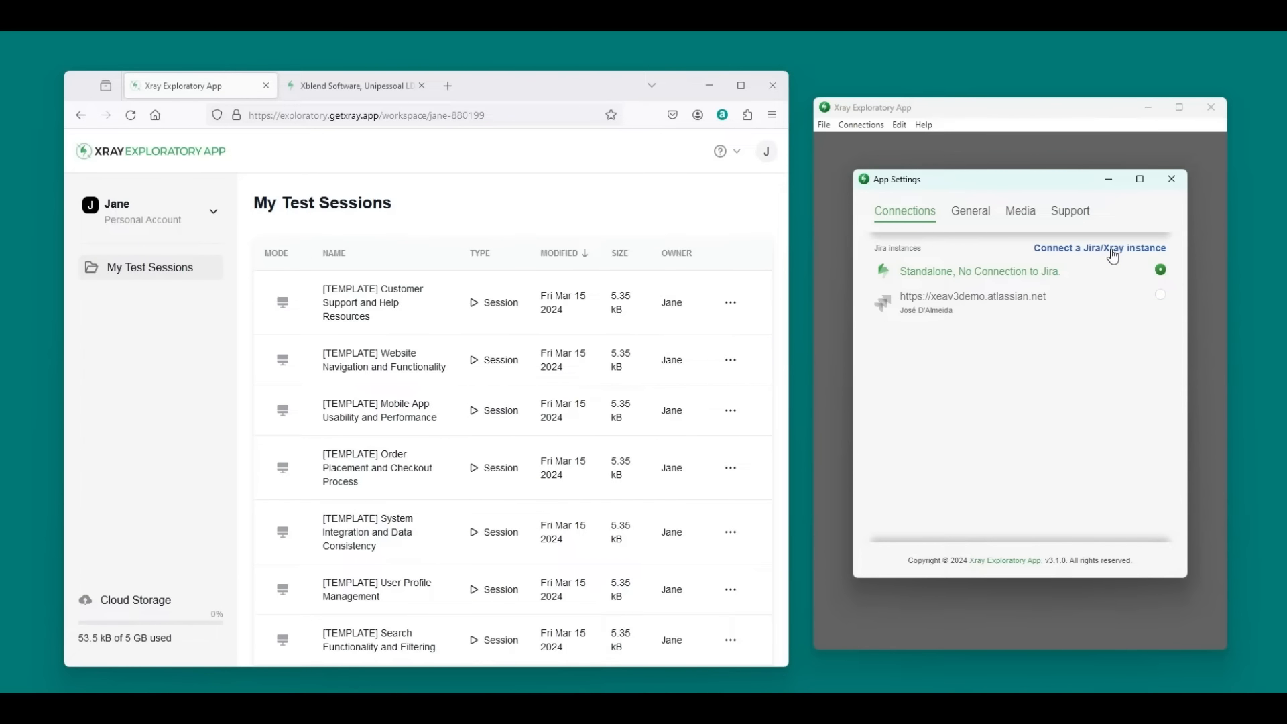
mouse_move(1084, 303)
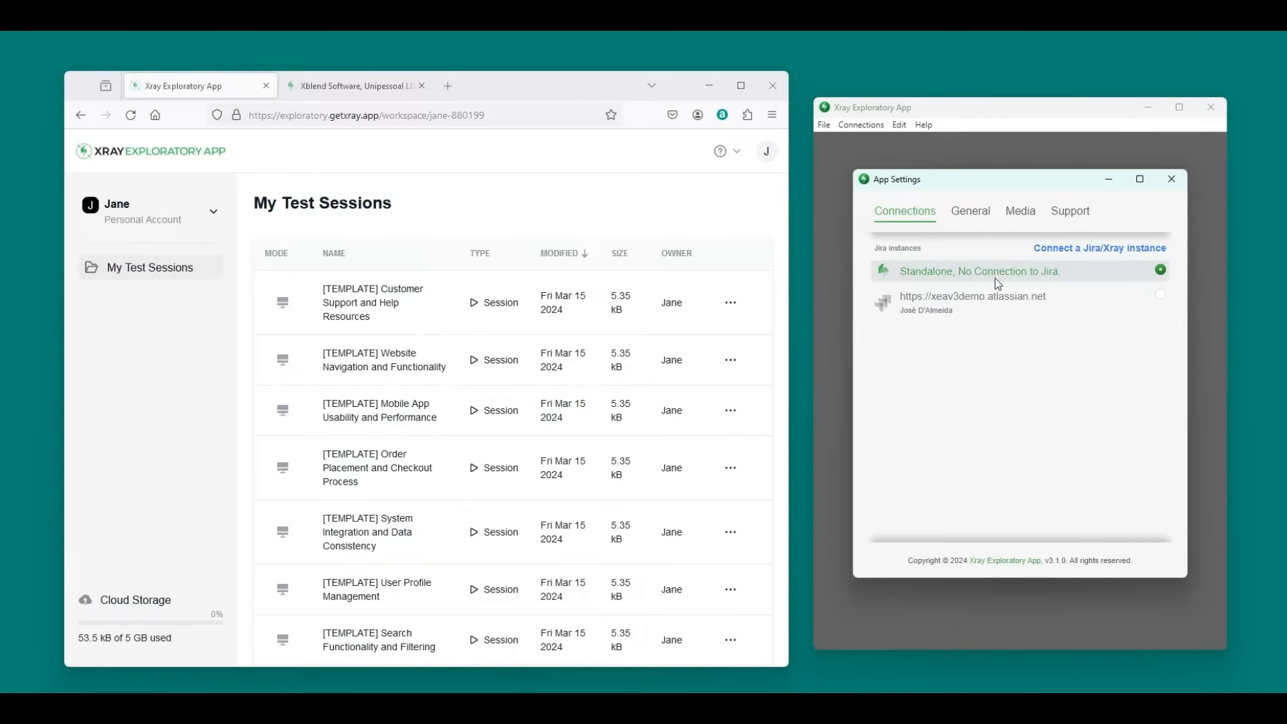
click(1176, 188)
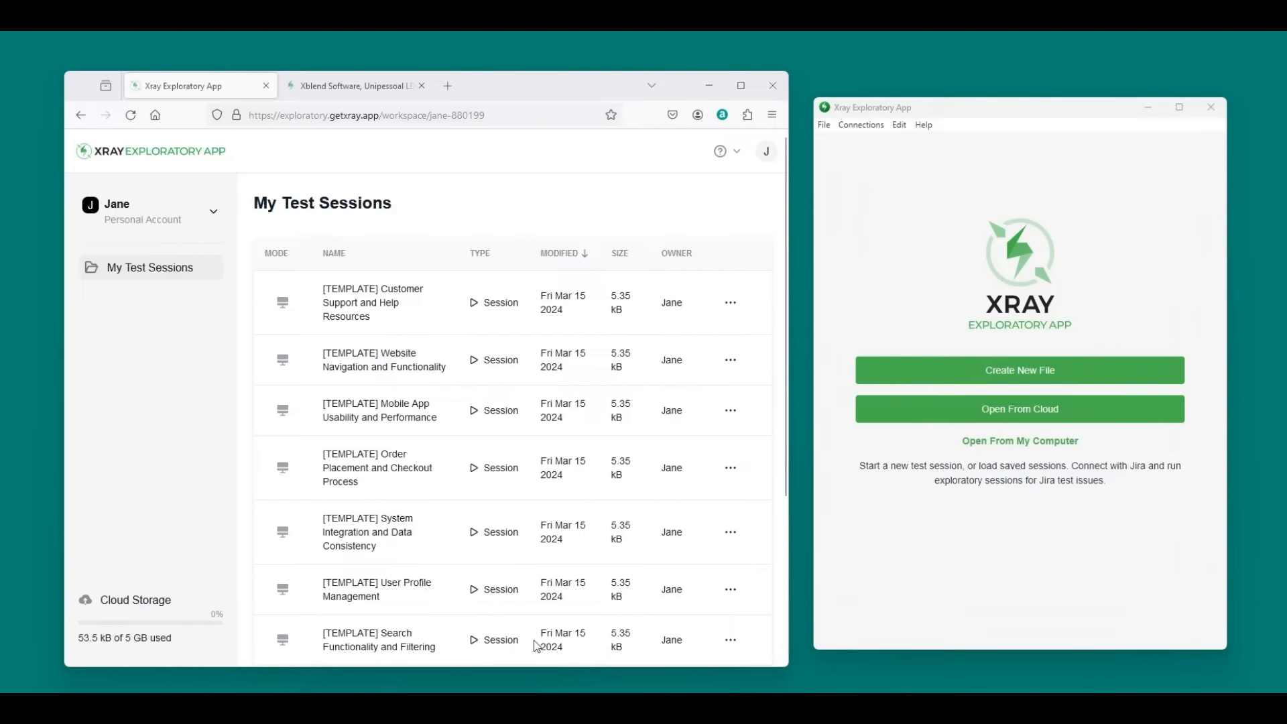
Set up a new session file named "Amazon Exploratory Session" in the desktop app, saved in the Exploratory QA team account
click(1000, 376)
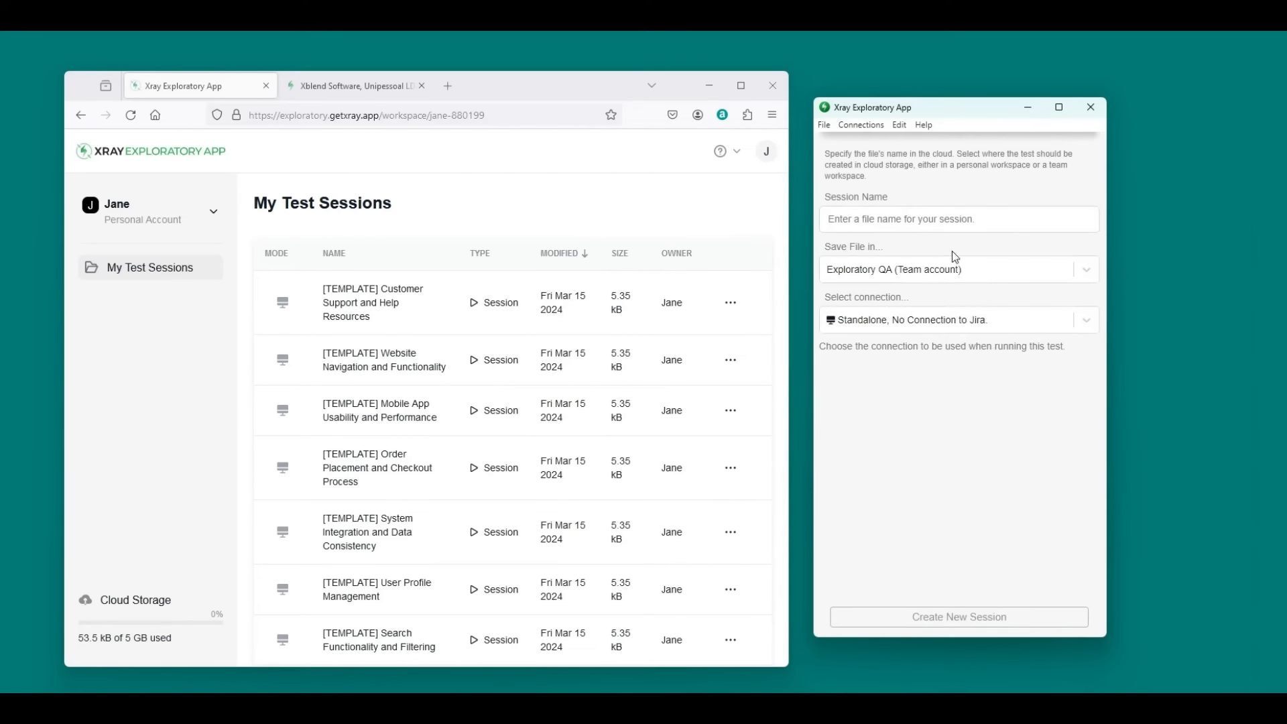
click(915, 210)
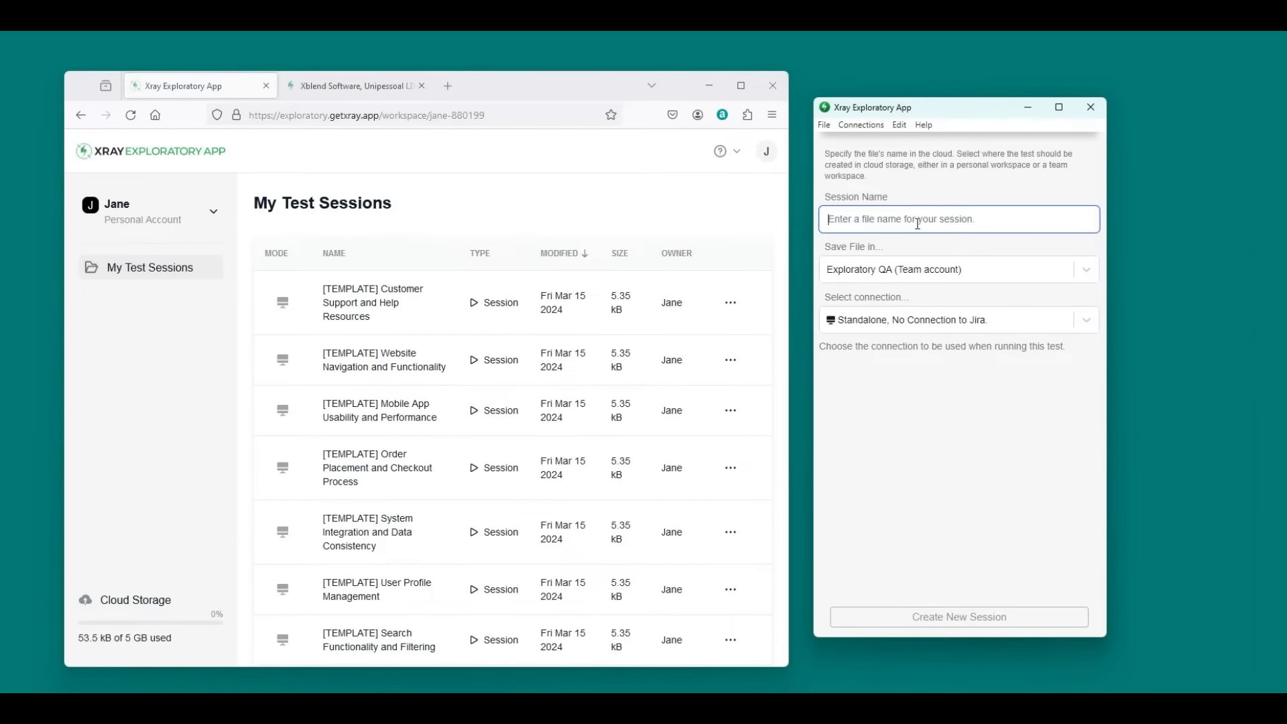
text(Amazon Exploratory Session)
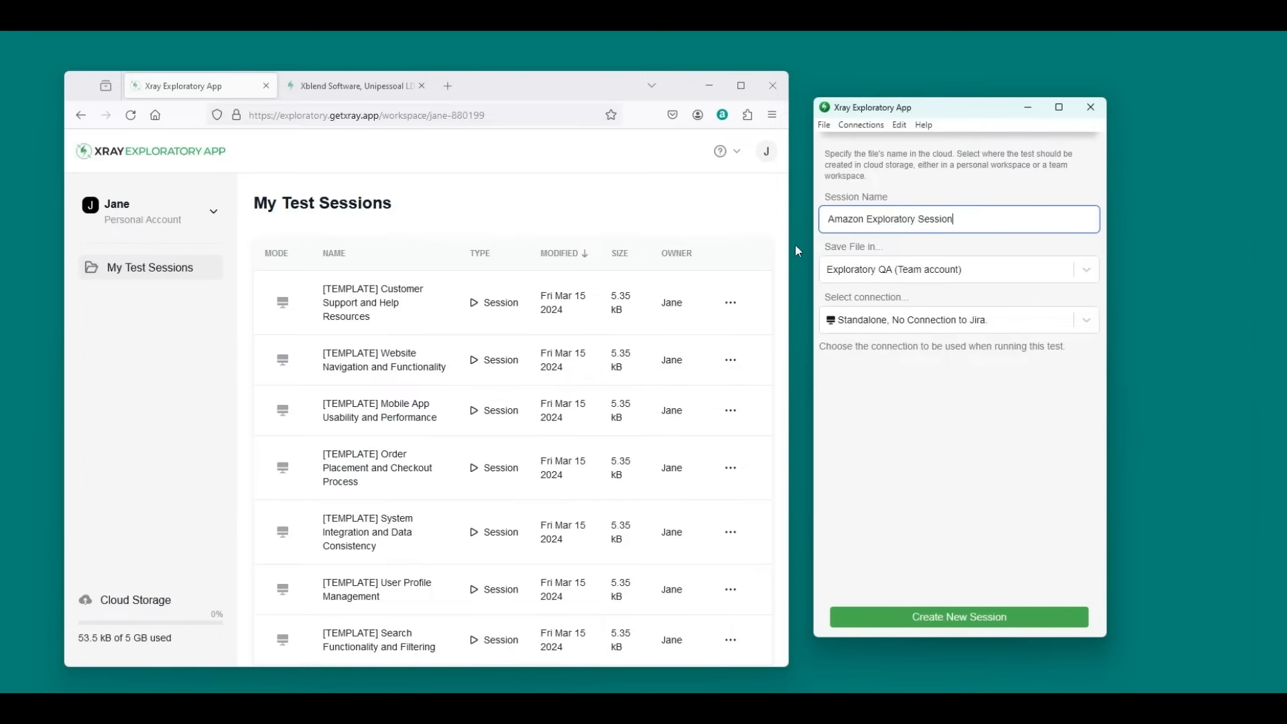
click(906, 276)
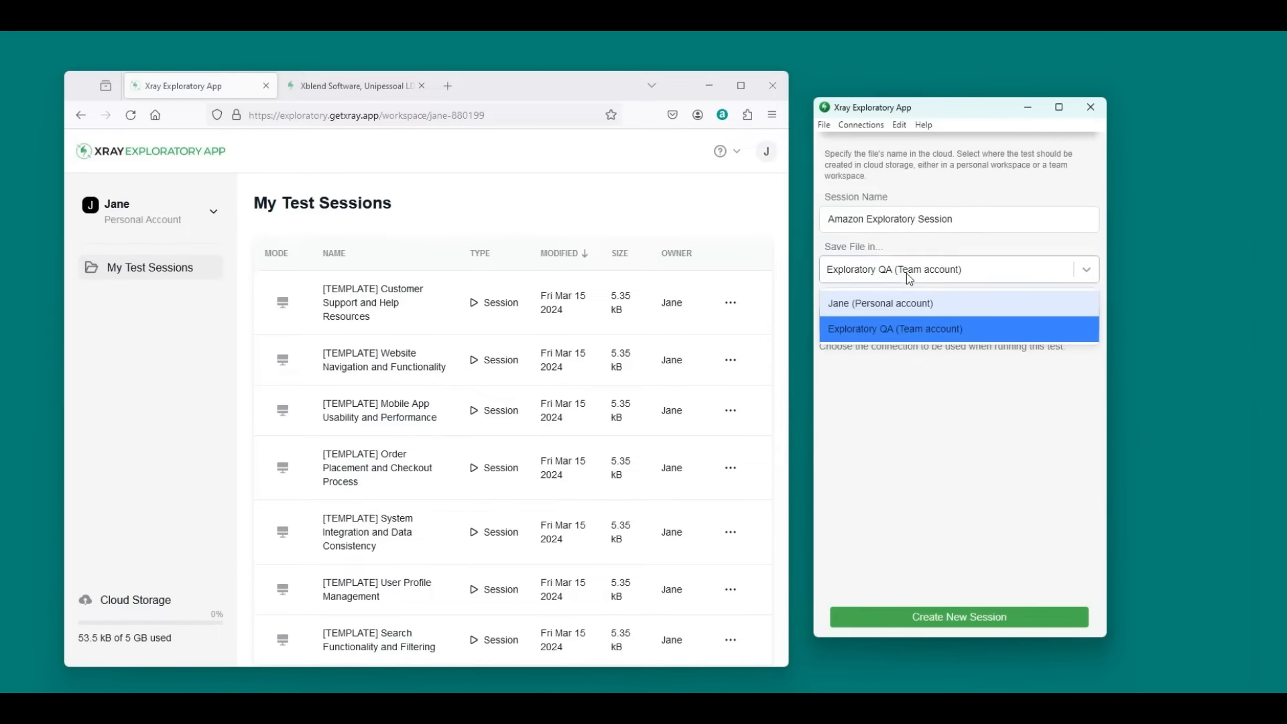
click(911, 328)
Switch the web app to the Exploratory QA team workspace
click(129, 206)
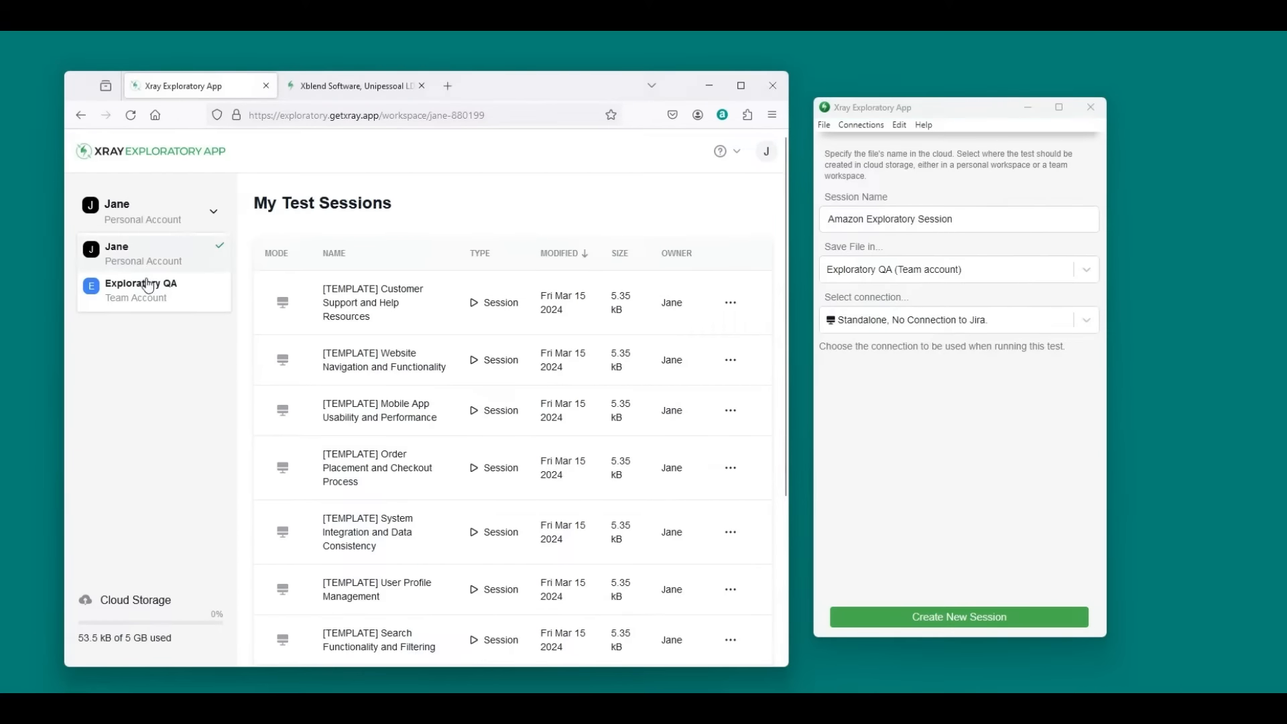
click(148, 290)
Choose "Standalone, No Connection to Jira" as the connection in the desktop app and create the new session
click(945, 320)
click(879, 353)
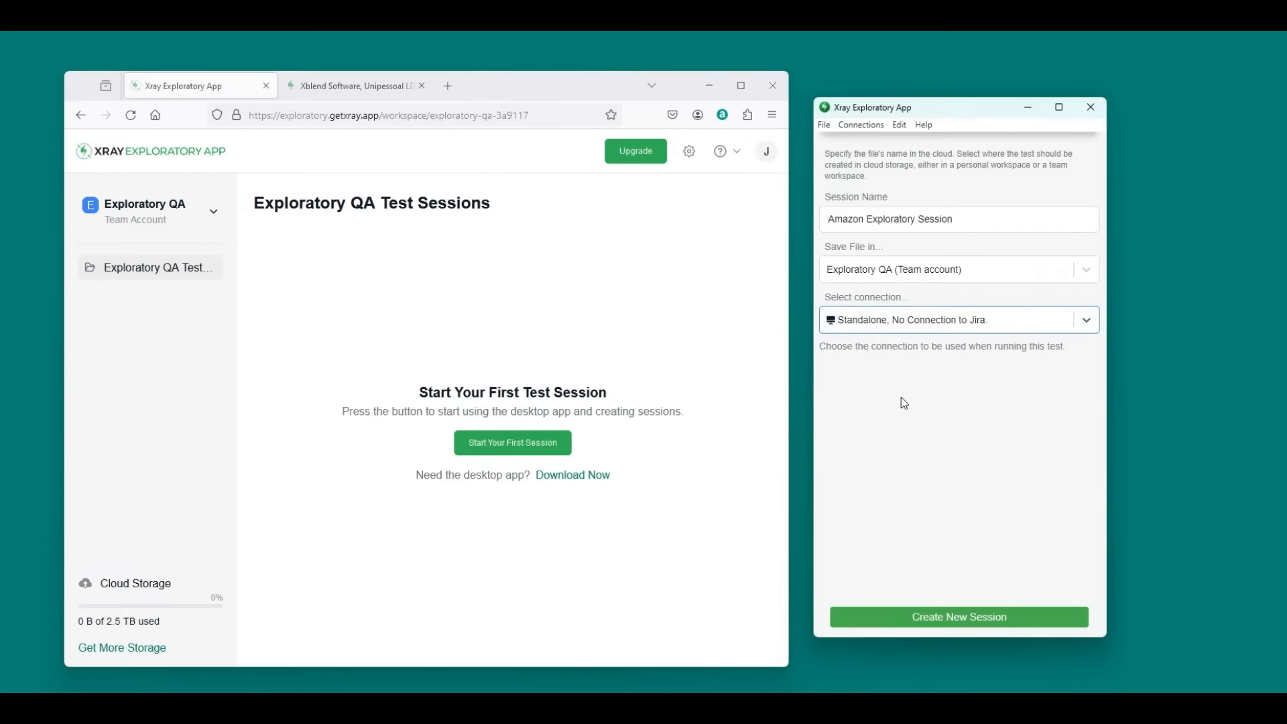
click(1019, 626)
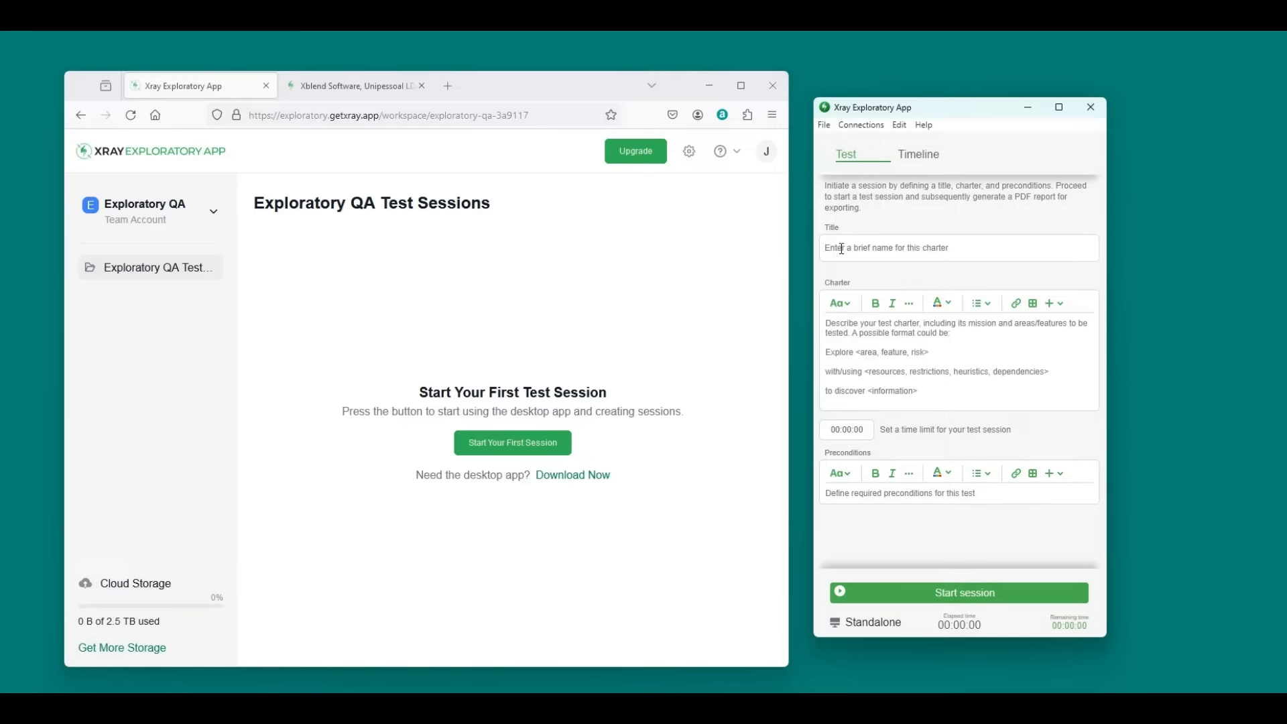
Title the test charter "Amazon Exploratory Session"
click(944, 251)
text(Amazon Exploratory Session)
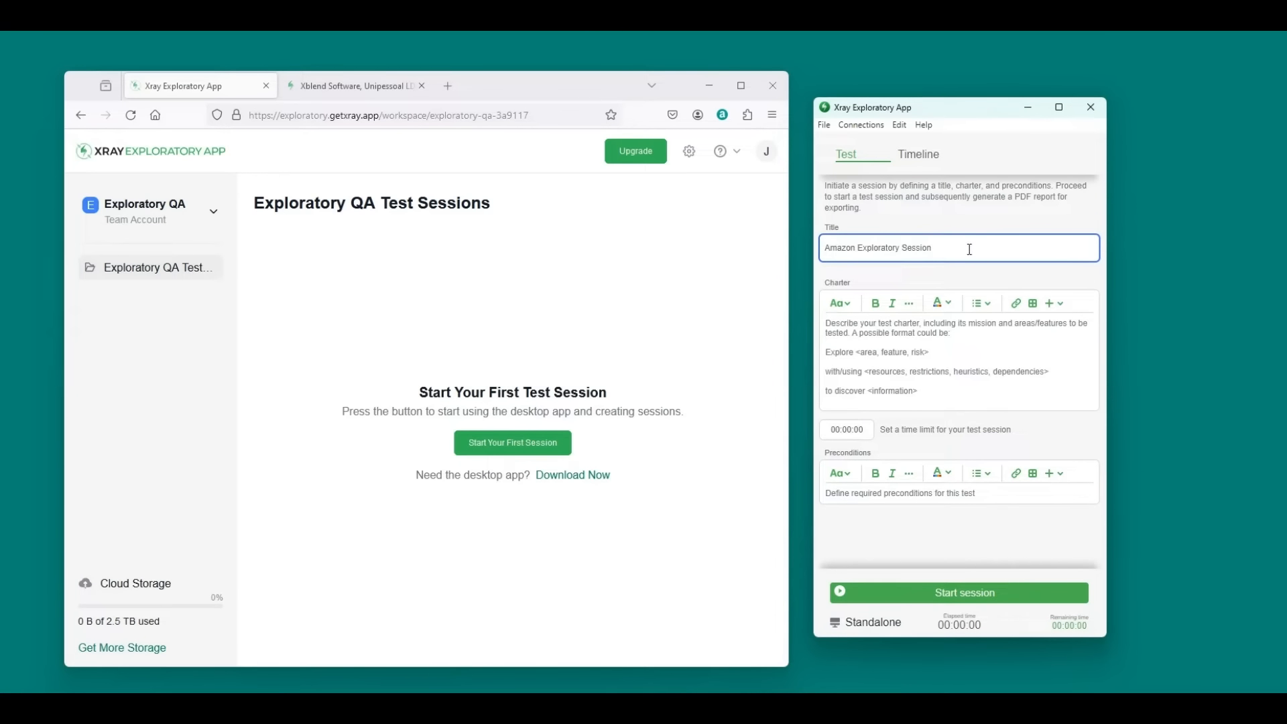
key(alt+Tab)
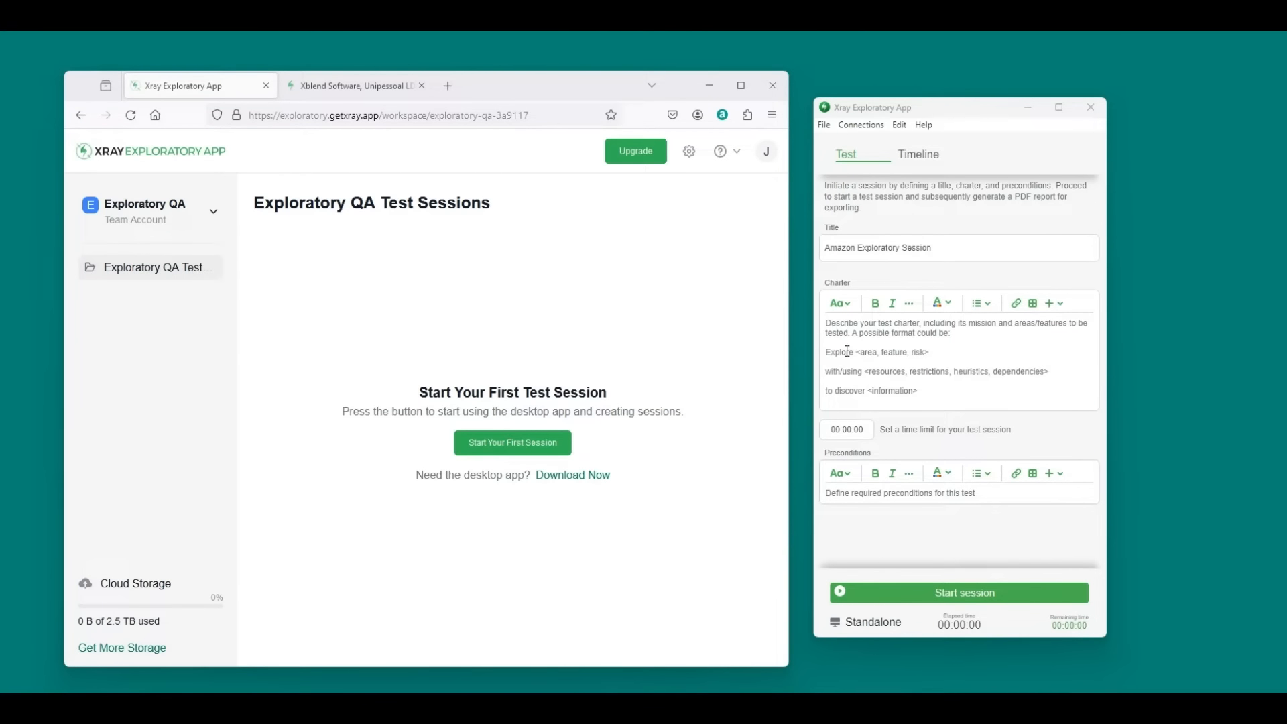
Write the charter on three lines: "Explore Amazon shopping cart", "Using heuristics", "to discover the experience"
click(860, 327)
text(Explore Amazon shopping cart)
key(Return)
text(Using heuristics)
key(Return)
text(to discover the experience)
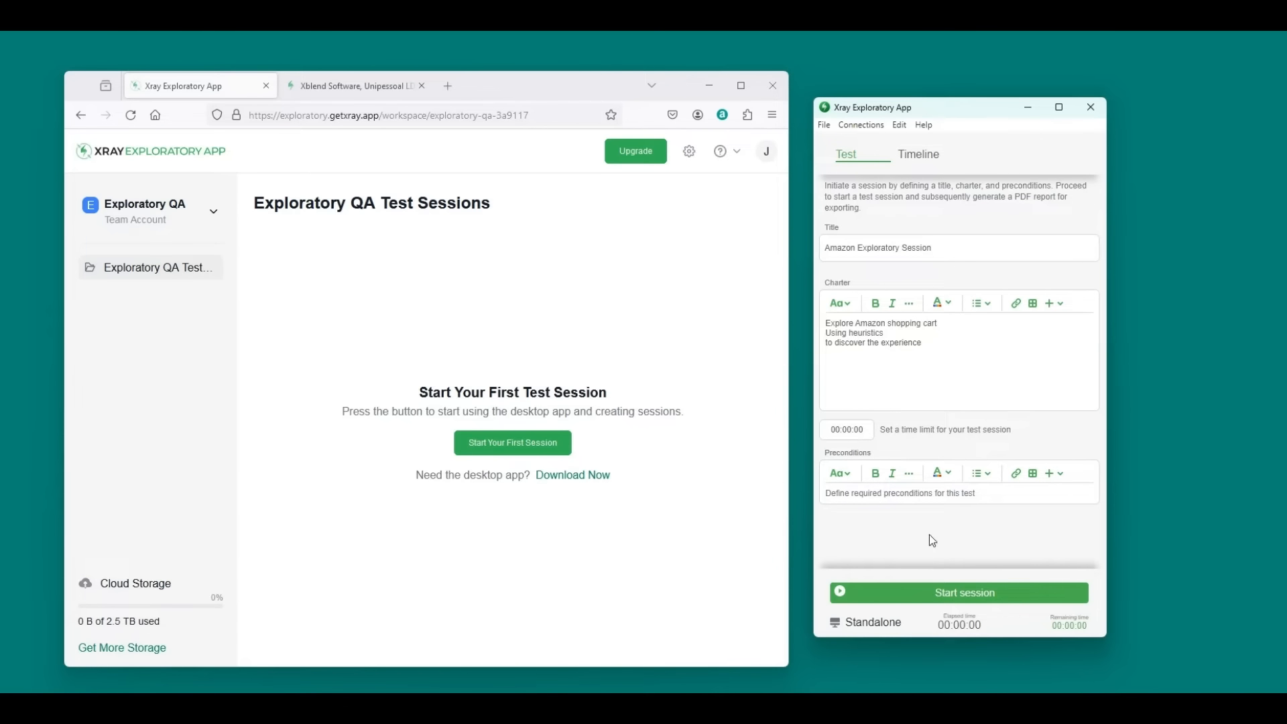
Start the test session with Screen 2 as the recording source
click(970, 594)
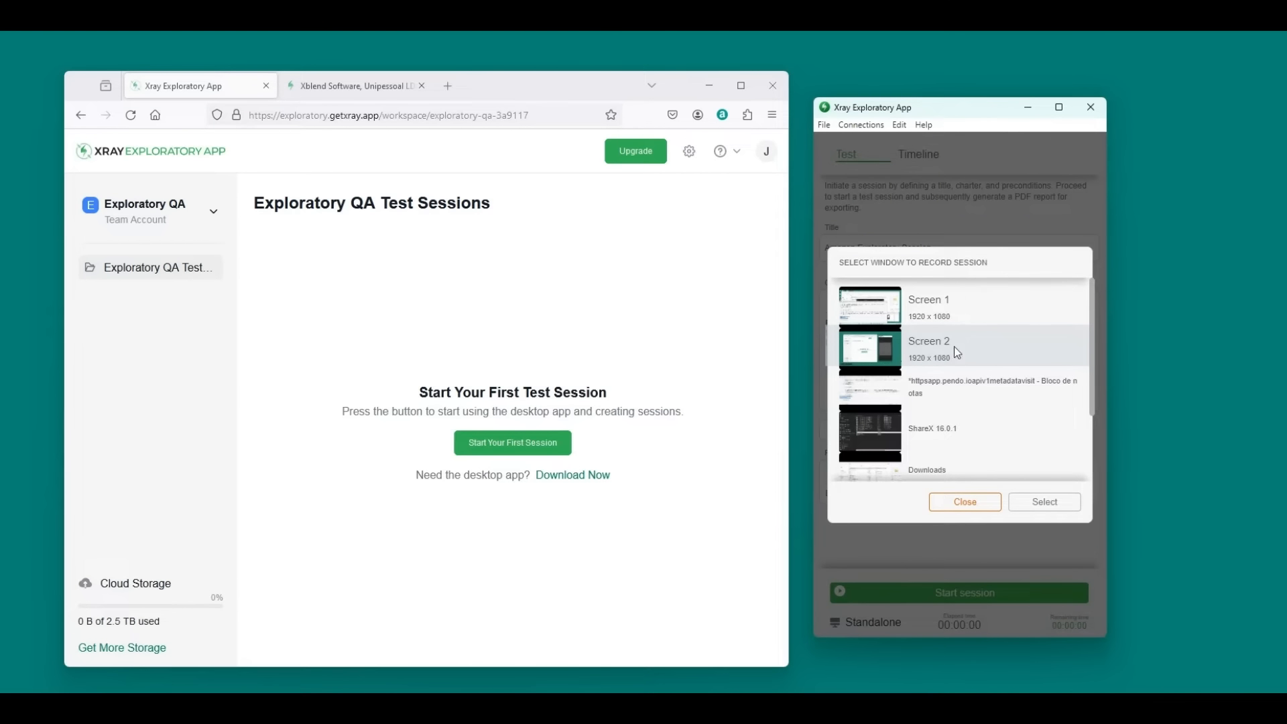
scroll(891, 346, down, 3)
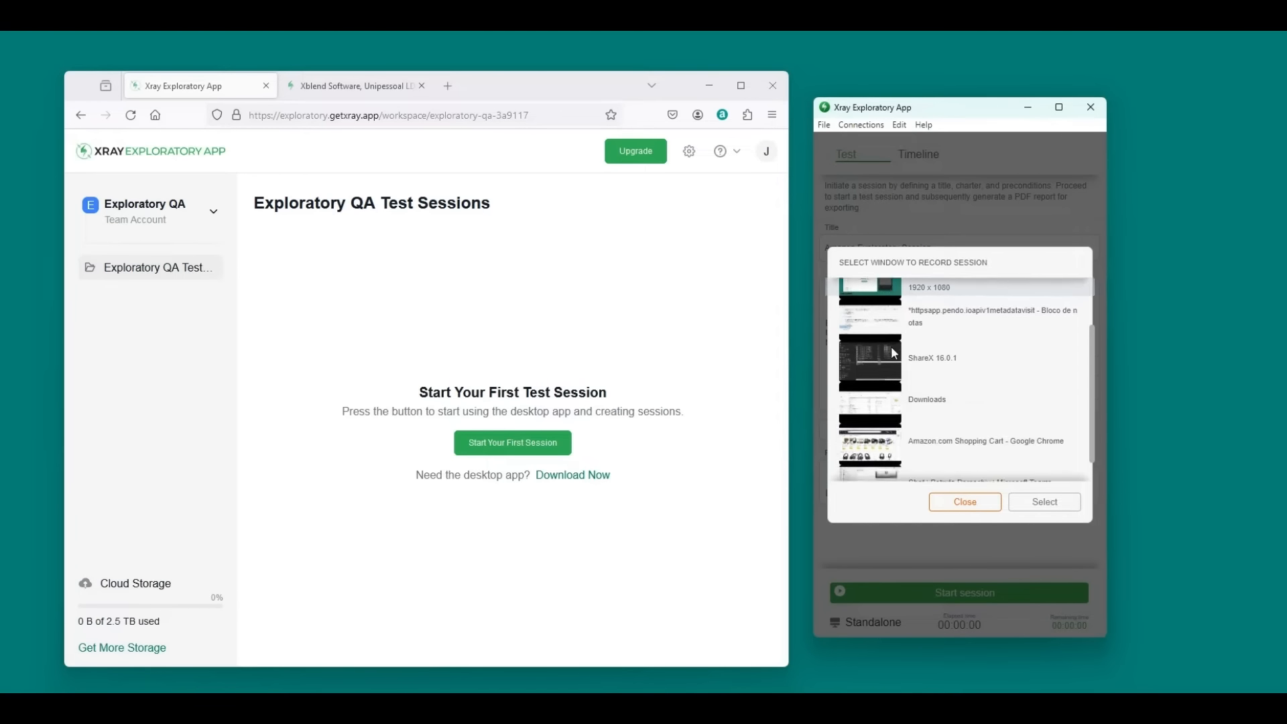
scroll(949, 370, up, 3)
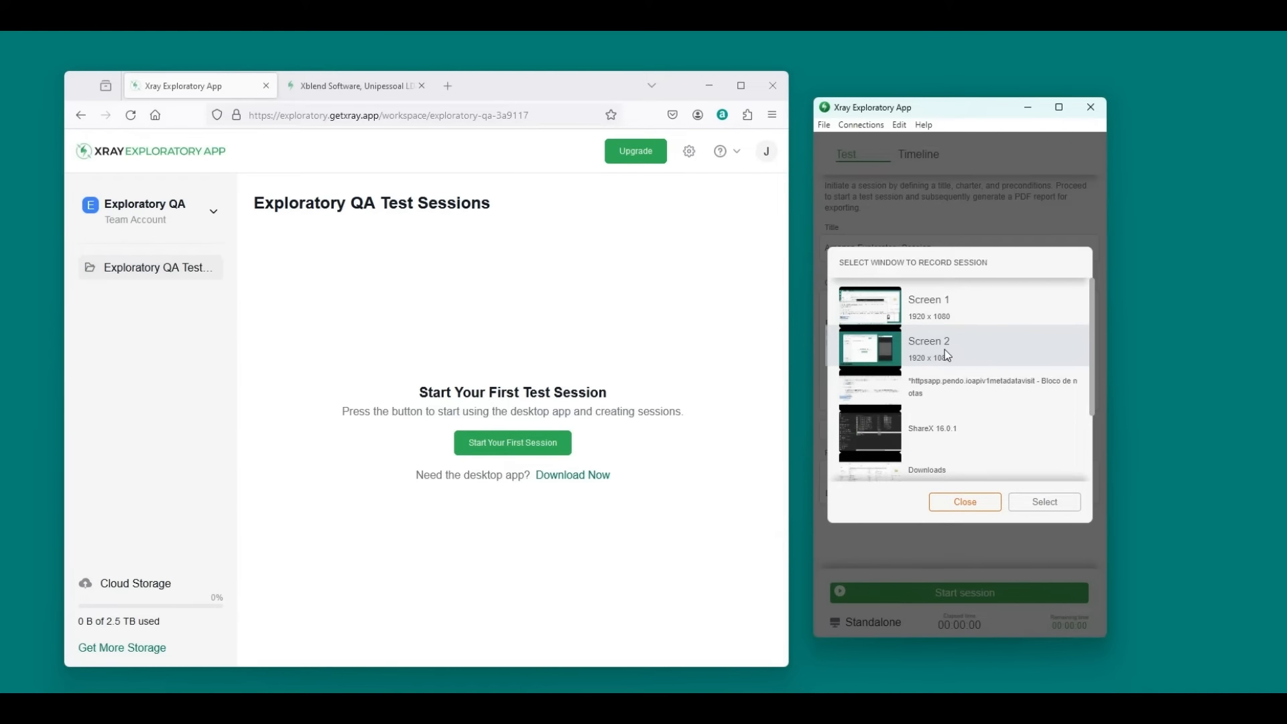
click(947, 354)
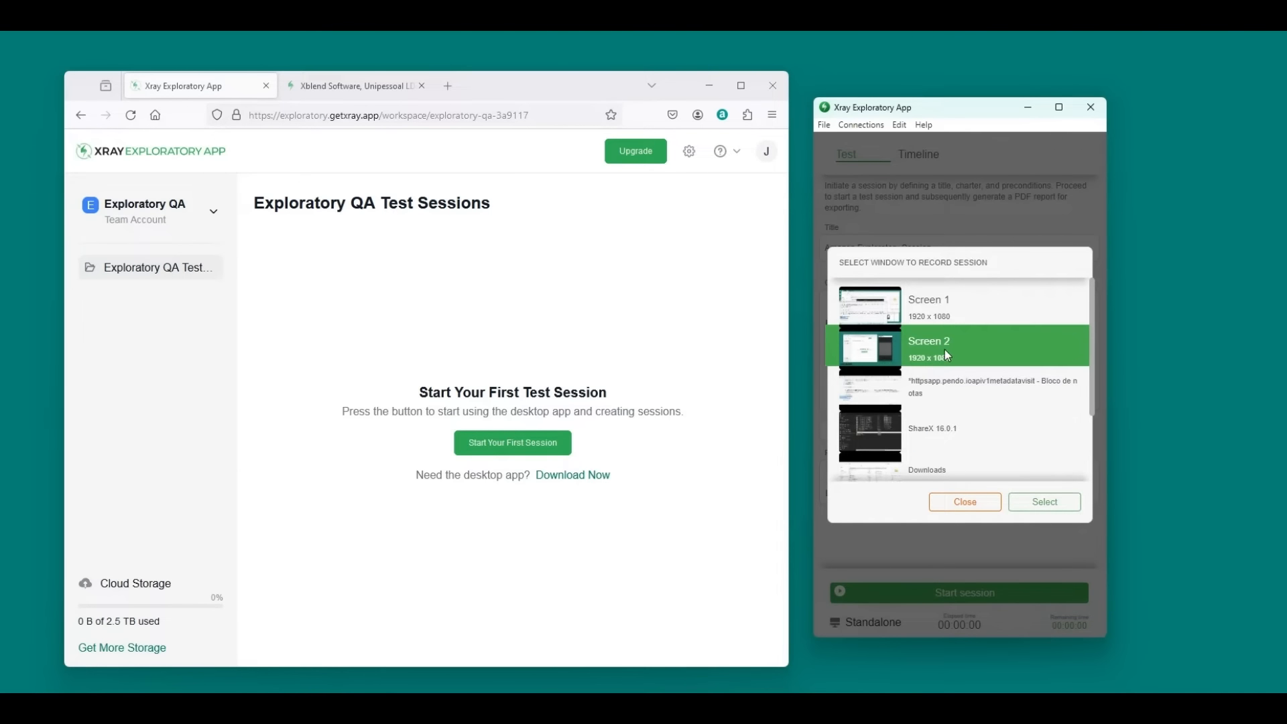
click(1059, 500)
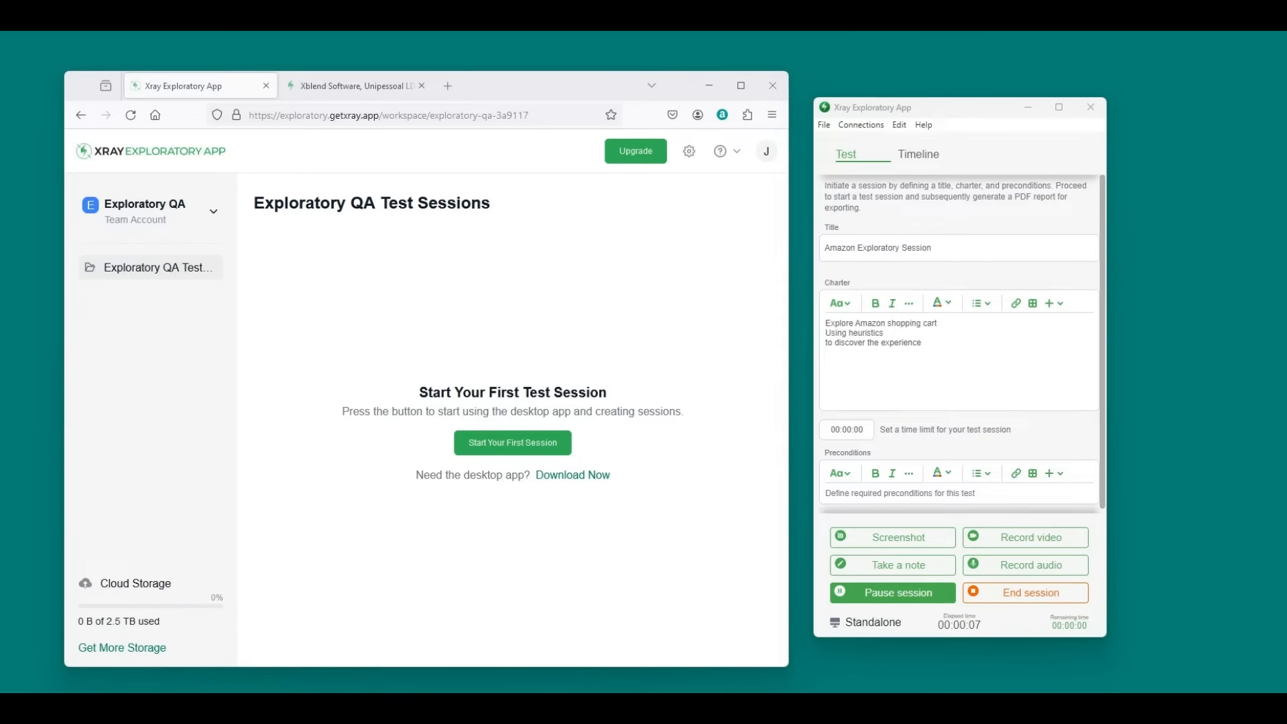
click(448, 86)
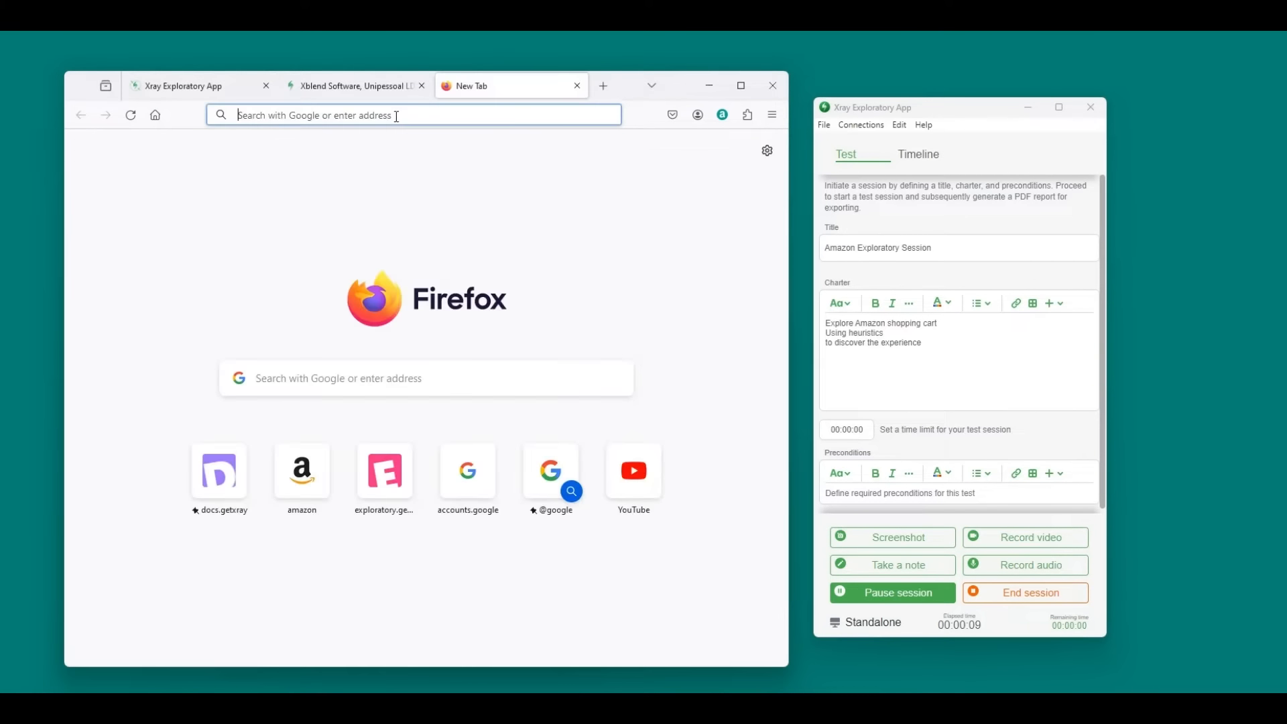
text(https://www.amazon.com/)
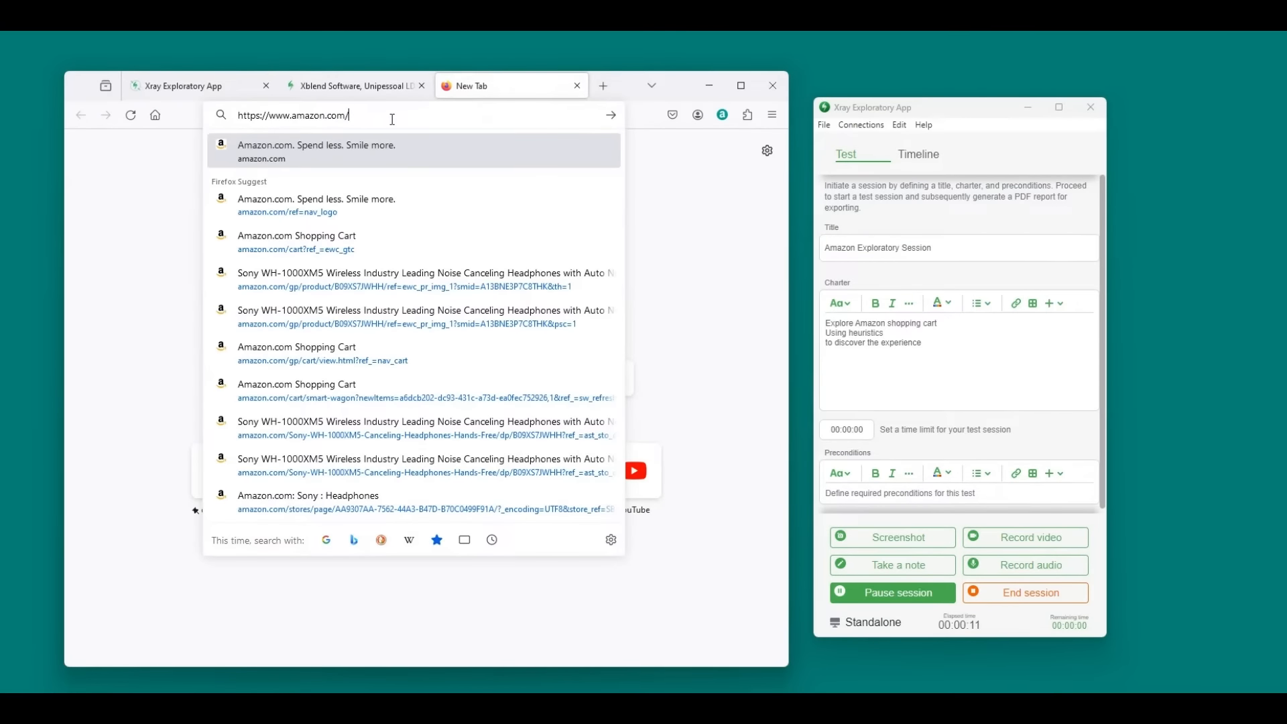
key(Return)
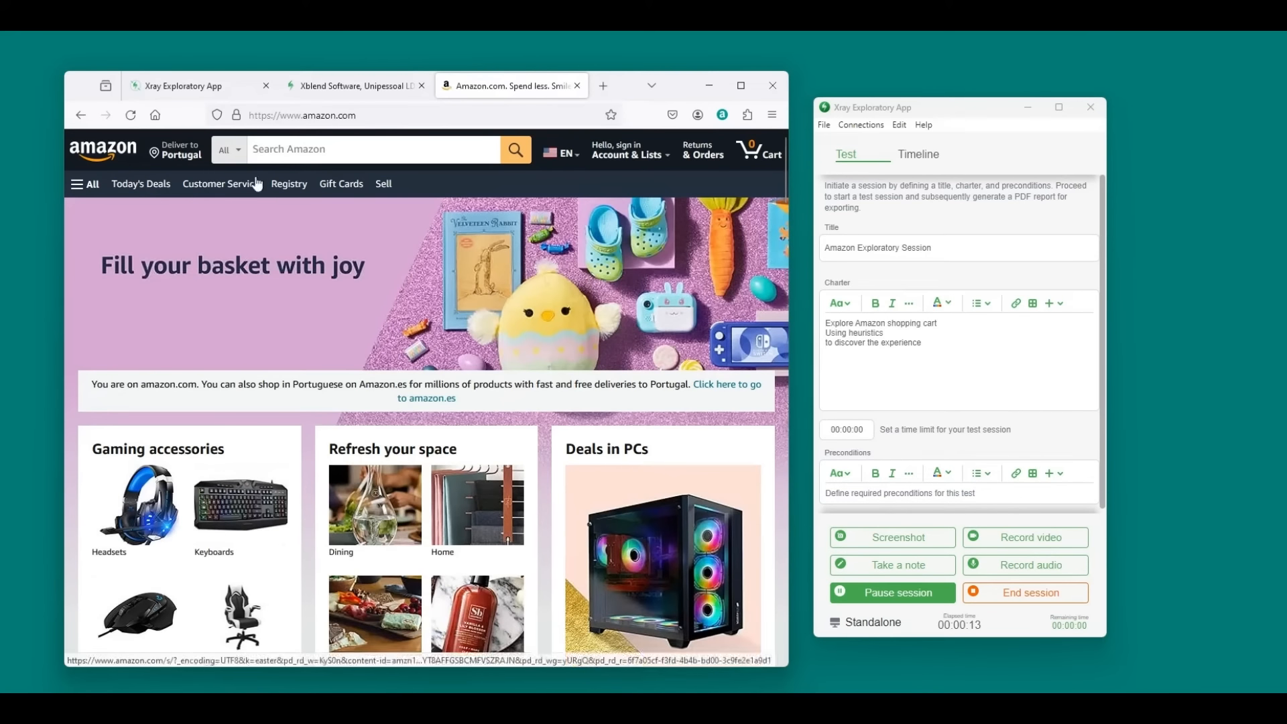
Restrict the Amazon search to the Electronics department and enter "headset" as the search term
click(230, 151)
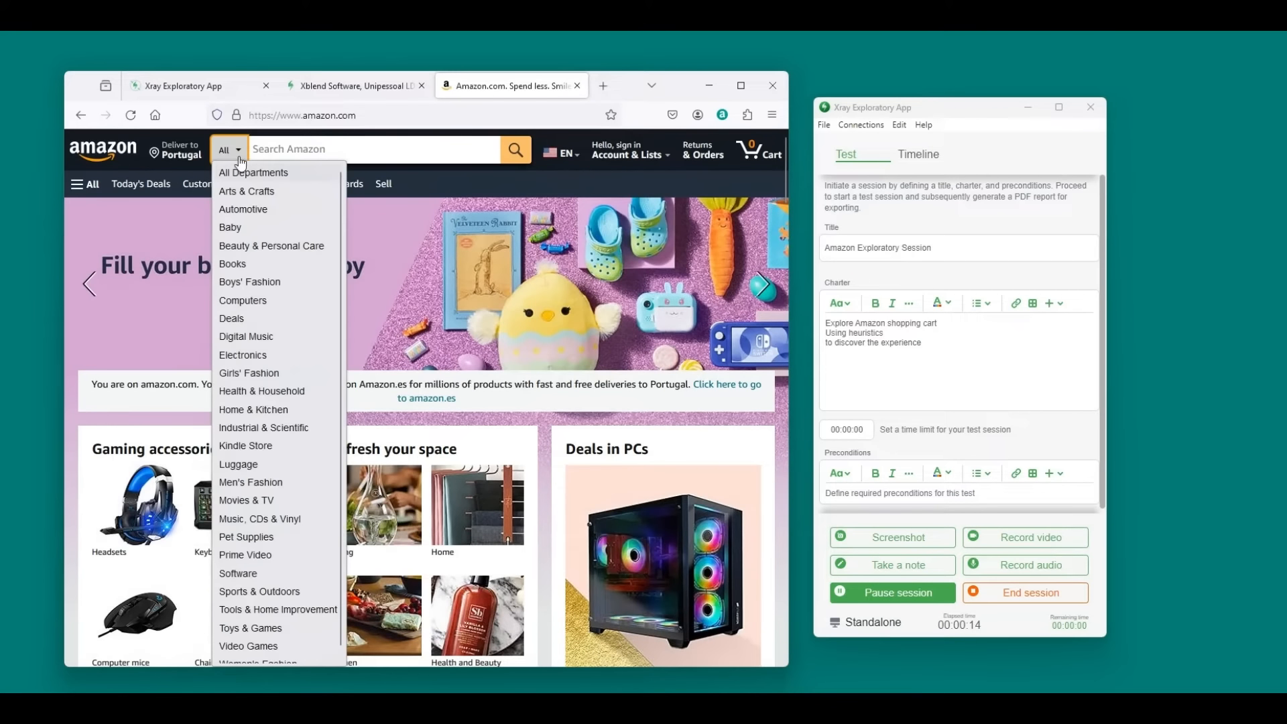
click(264, 355)
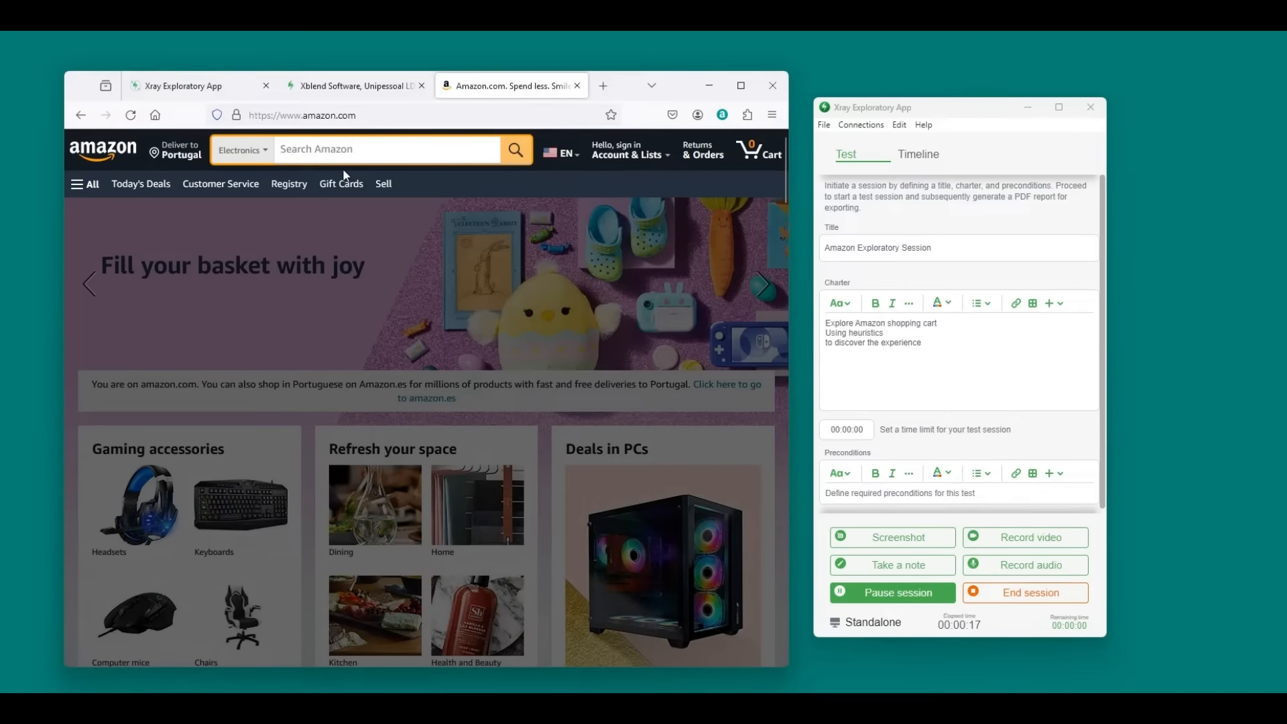
text(heads)
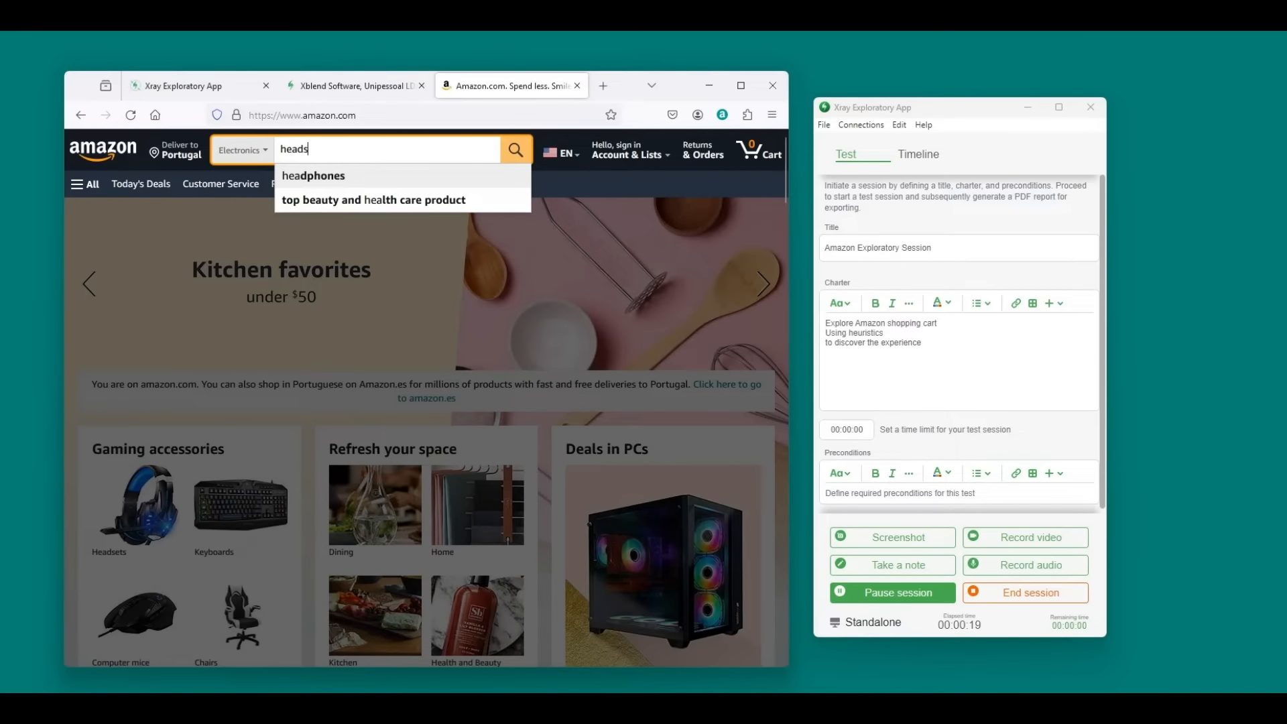
text(et)
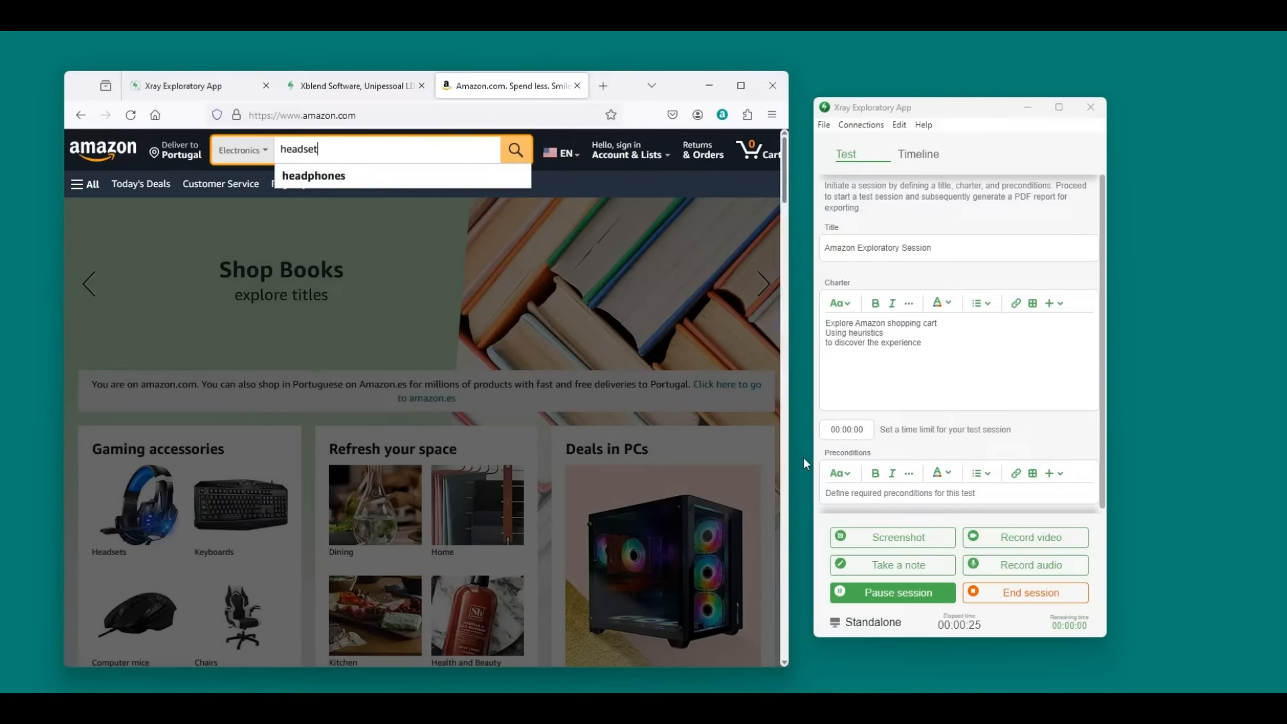
Capture a session screenshot and crop it to the Amazon search box and its suggestion
click(901, 540)
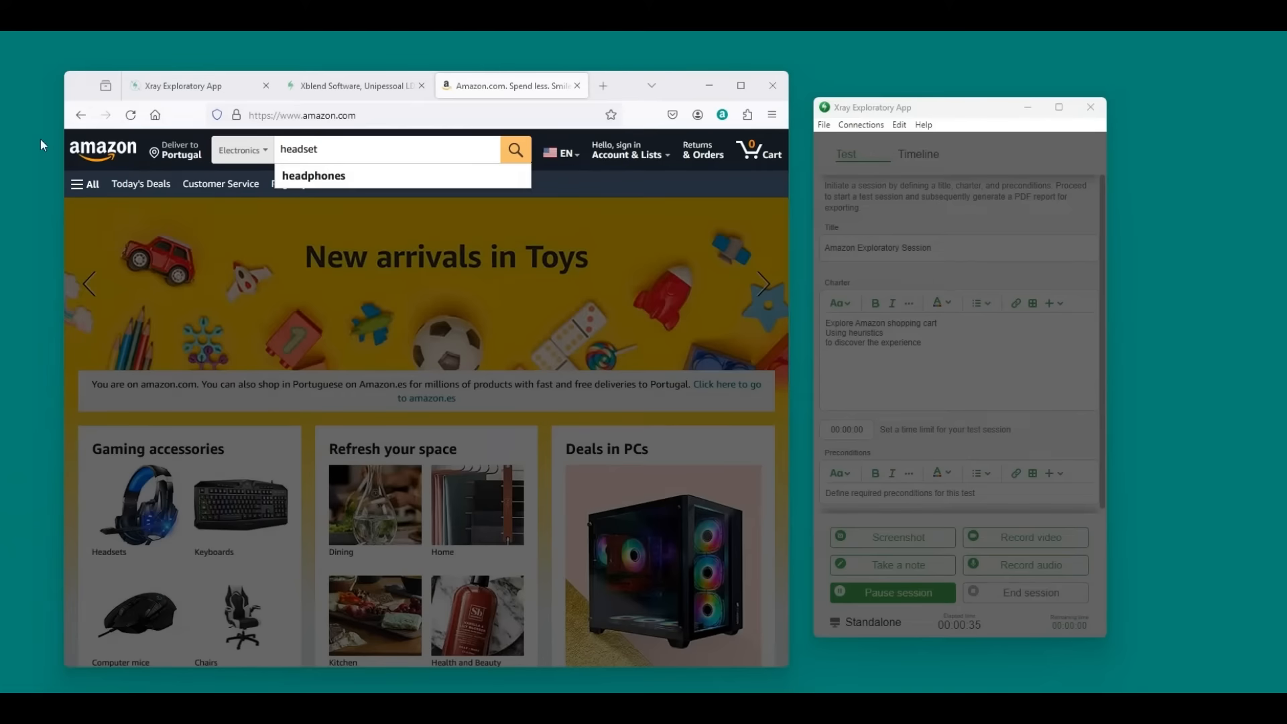
drag(696, 166, 640, 123)
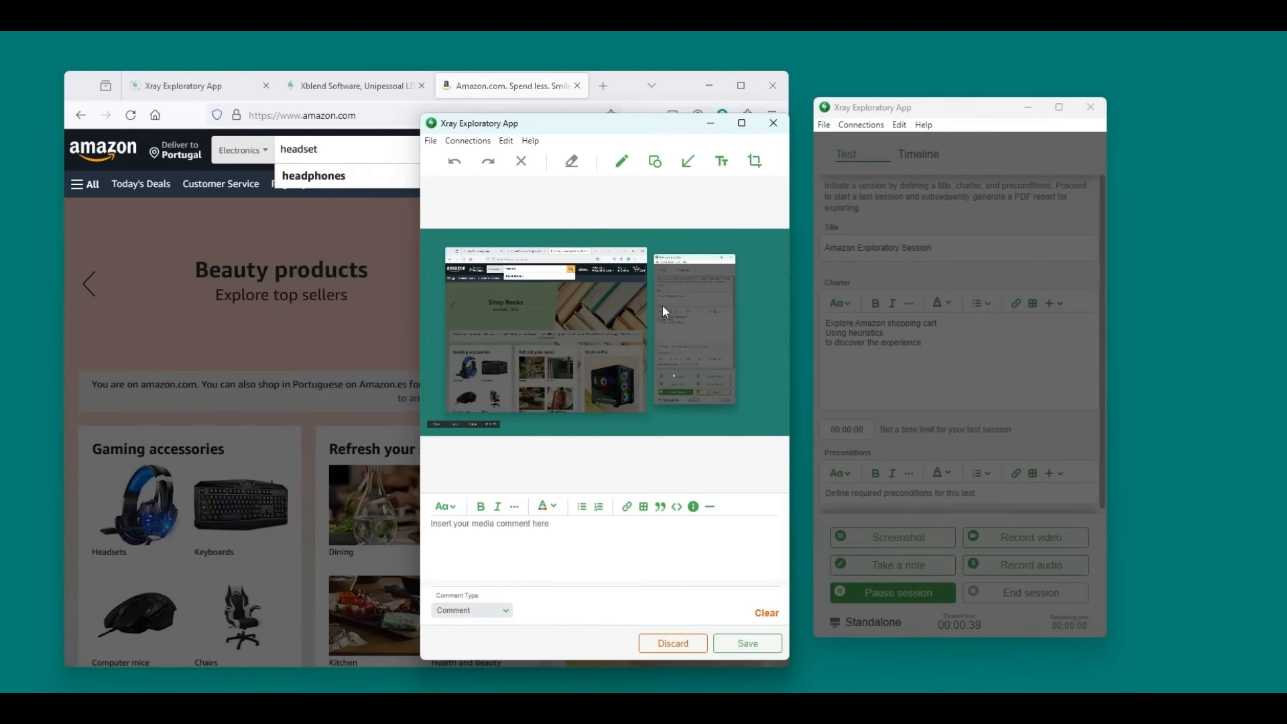
click(755, 161)
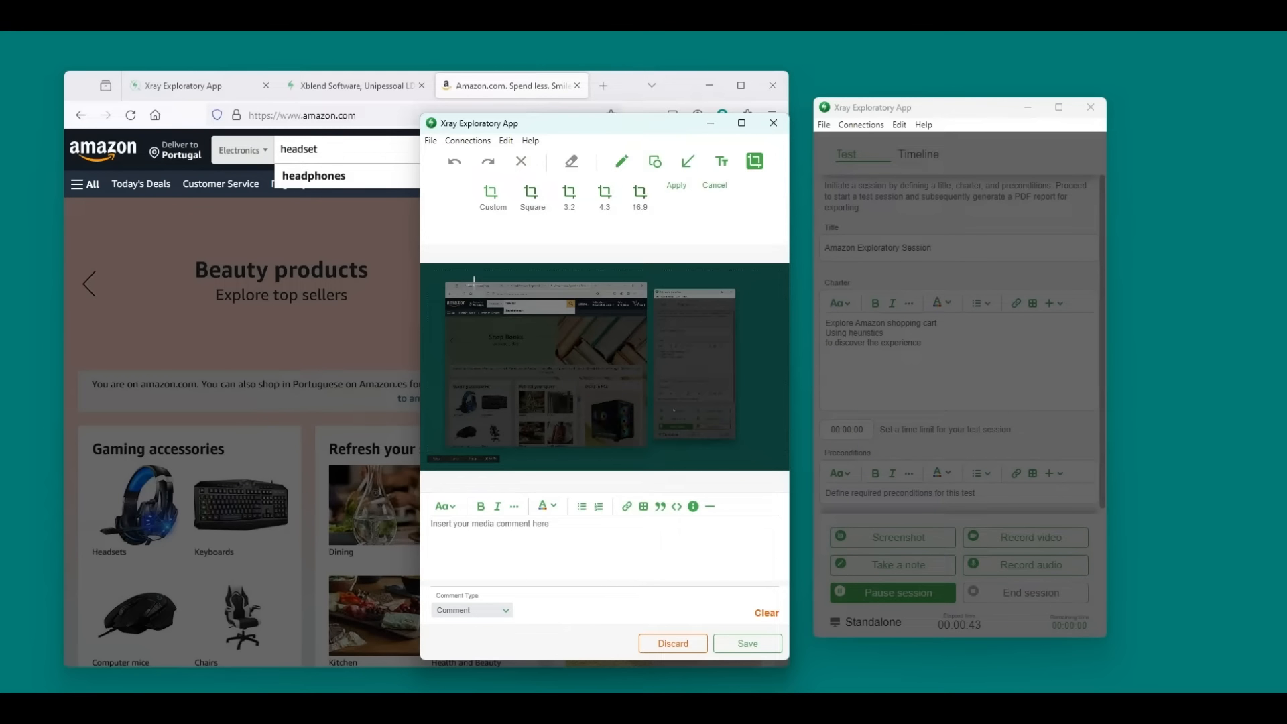
drag(477, 294, 602, 331)
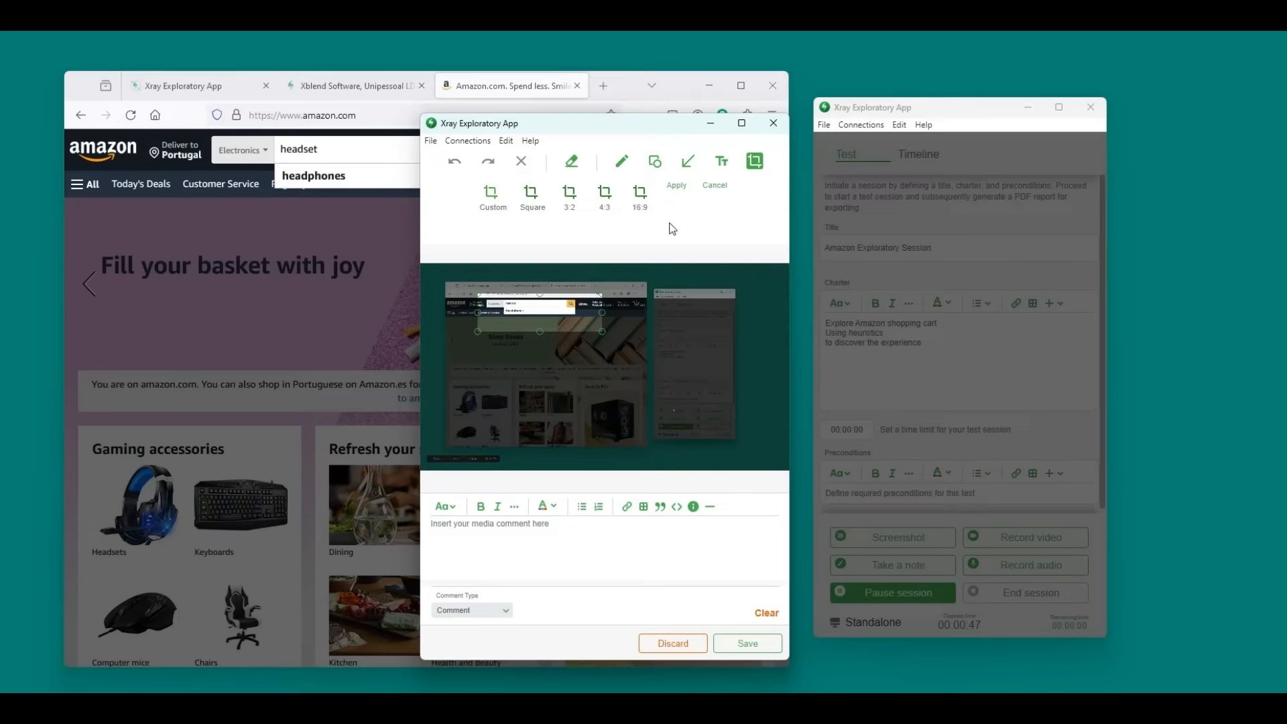
click(680, 184)
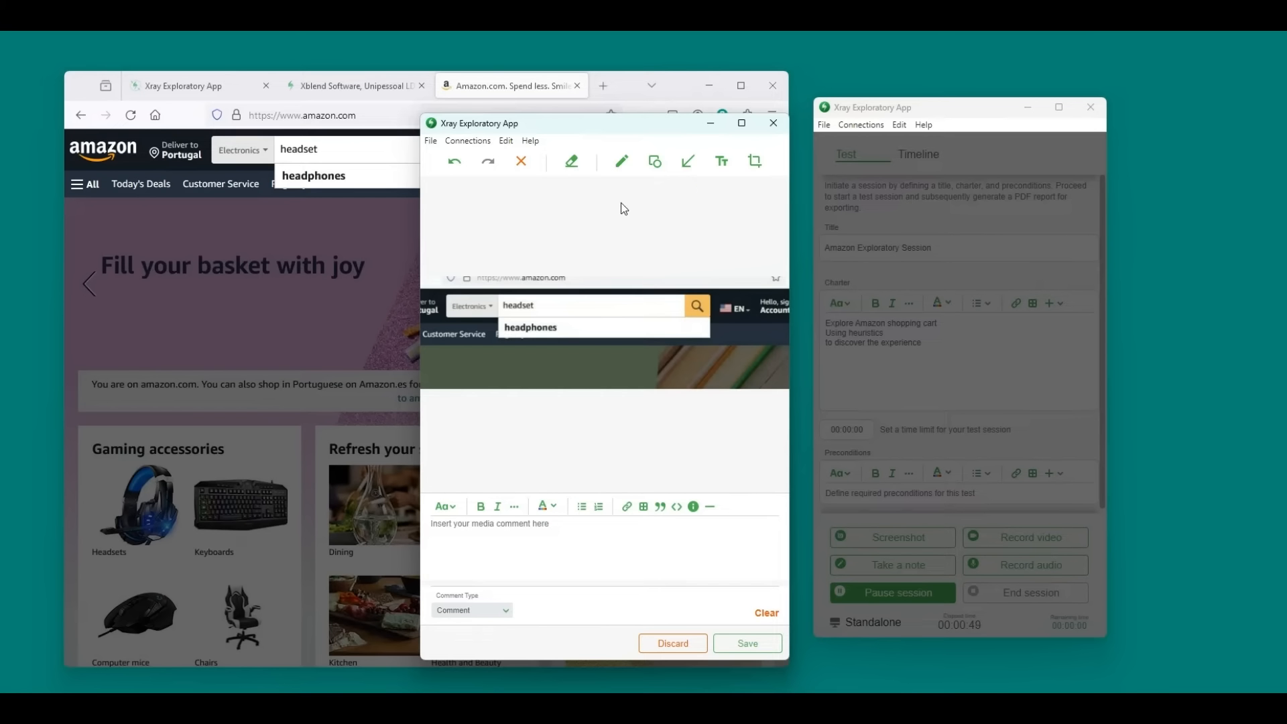
Add a red arrow to the screenshot, slightly reduced and tilted upward, pointing at the "headphones" suggestion
click(688, 162)
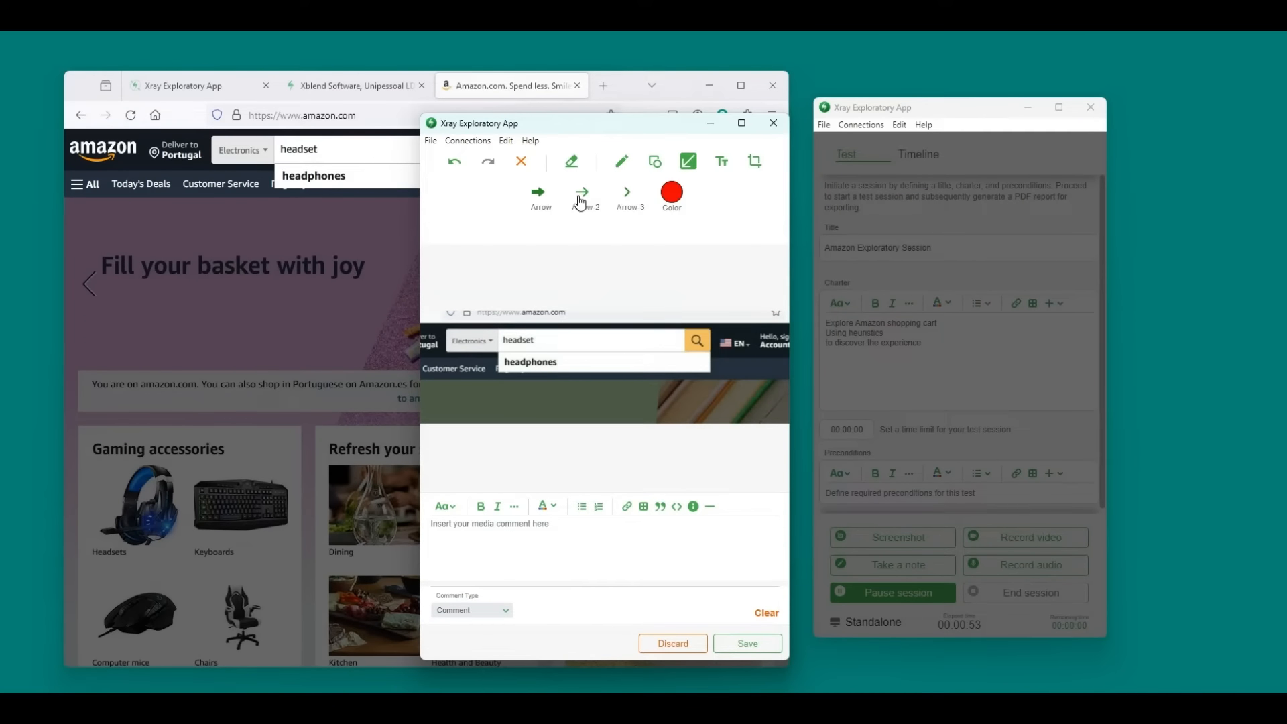
click(460, 400)
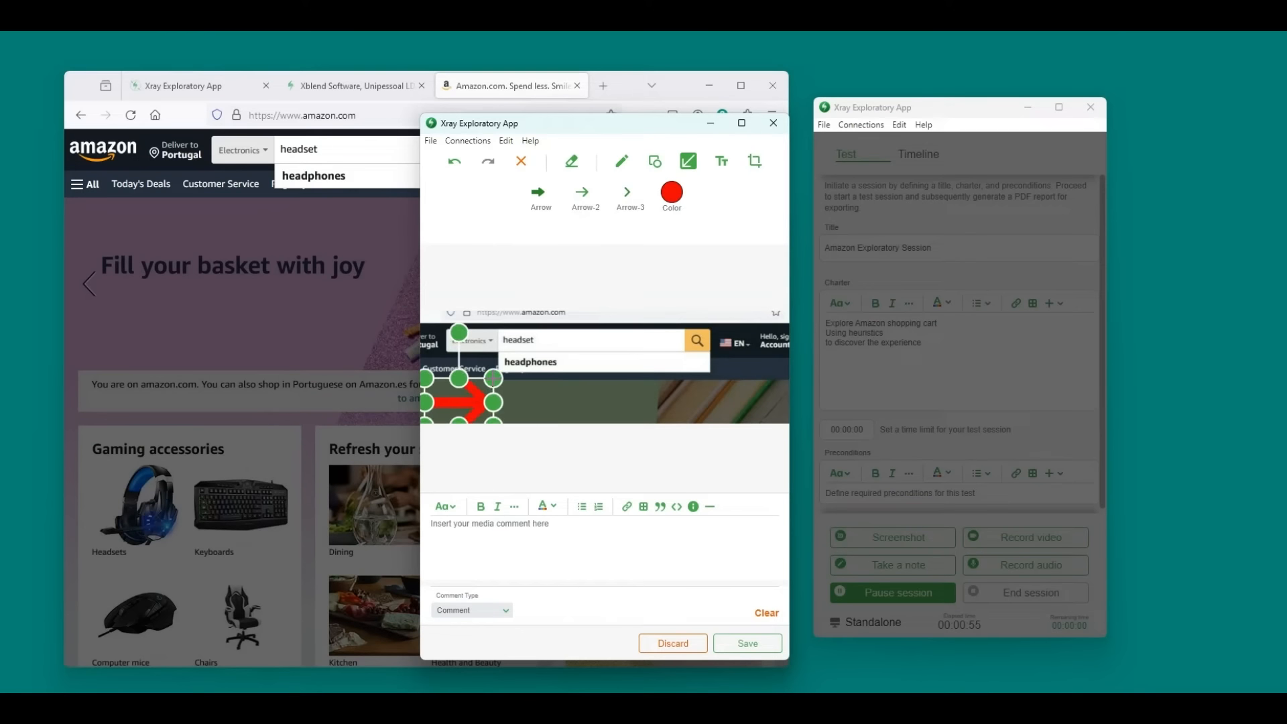
mouse_move(493, 378)
mouse_down()
mouse_move(489, 368)
mouse_move(661, 387)
mouse_move(498, 344)
mouse_move(508, 373)
mouse_move(488, 380)
mouse_up()
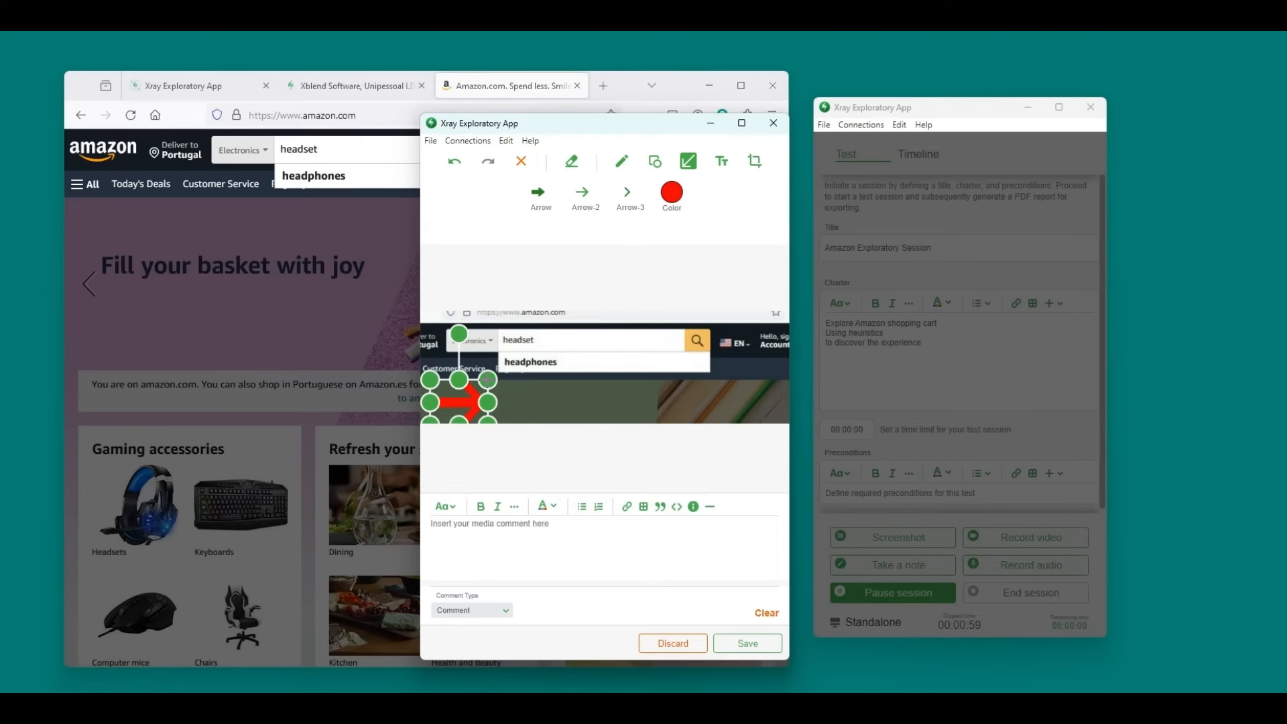
drag(459, 333, 425, 334)
drag(463, 407, 473, 370)
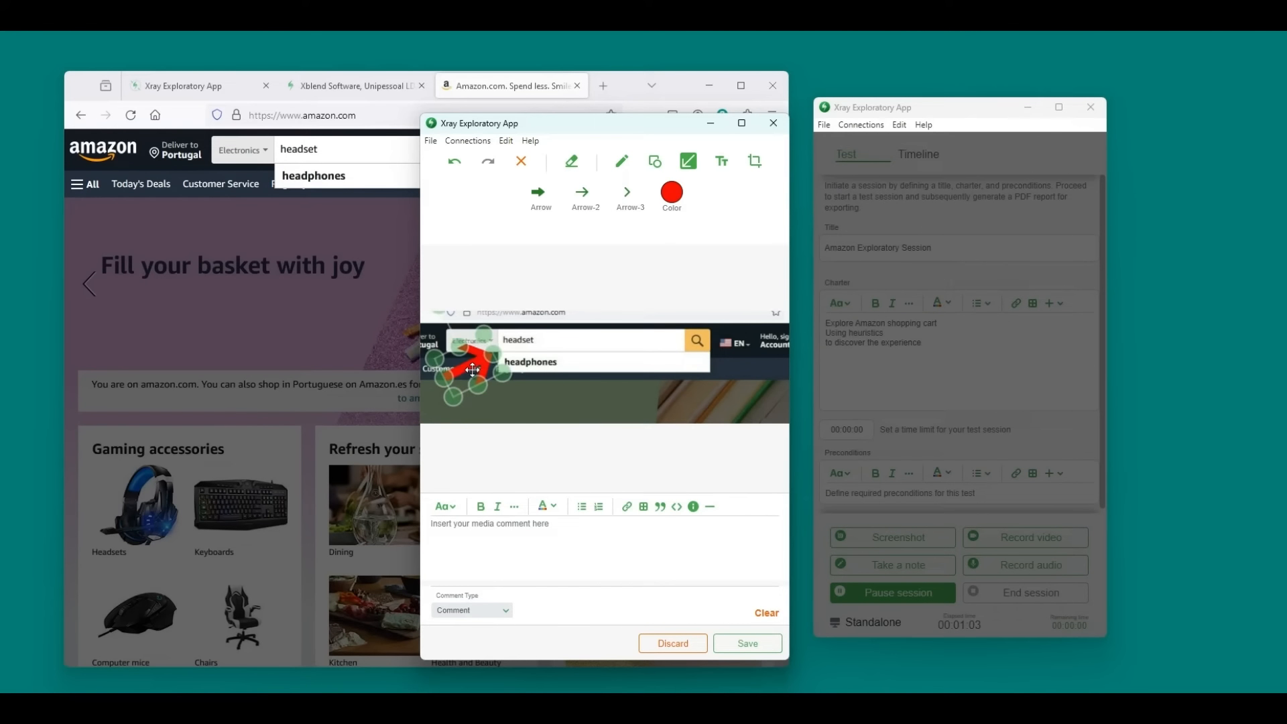
click(714, 385)
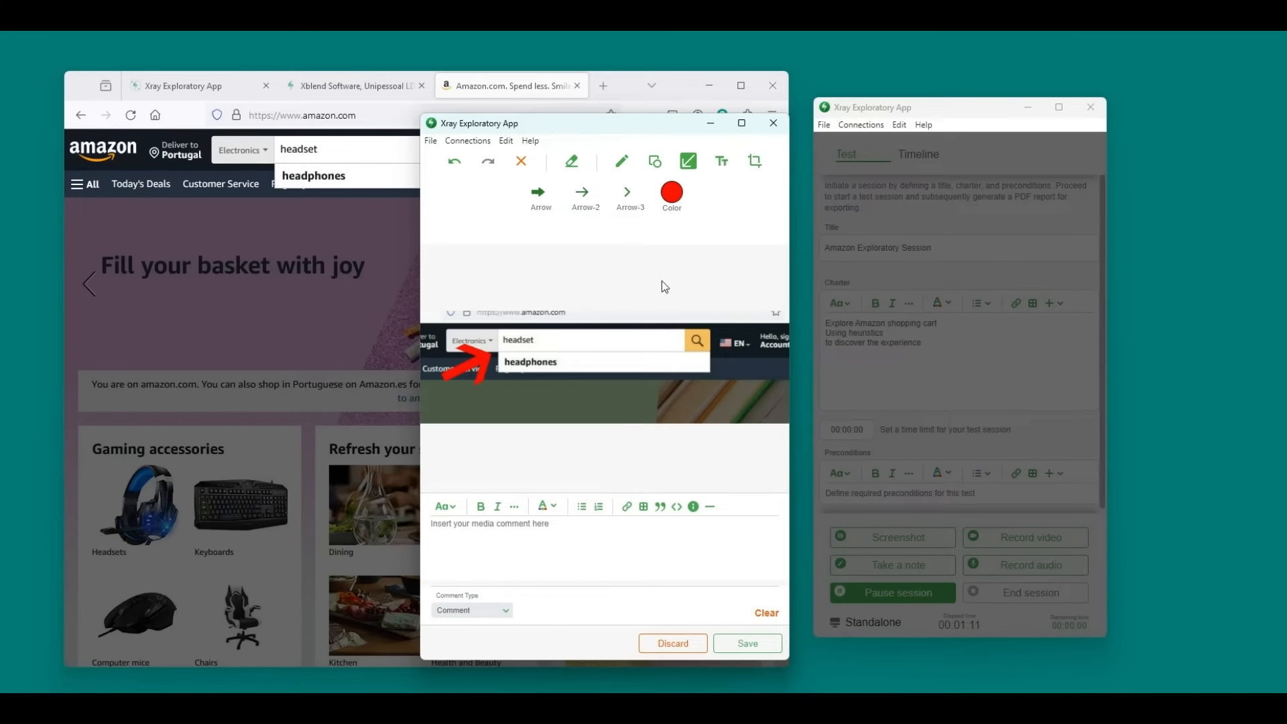
Comment the screenshot with the tester's name in brackets and "Suggestion is great!", set the comment type to Positive and save it
click(582, 544)
click(502, 612)
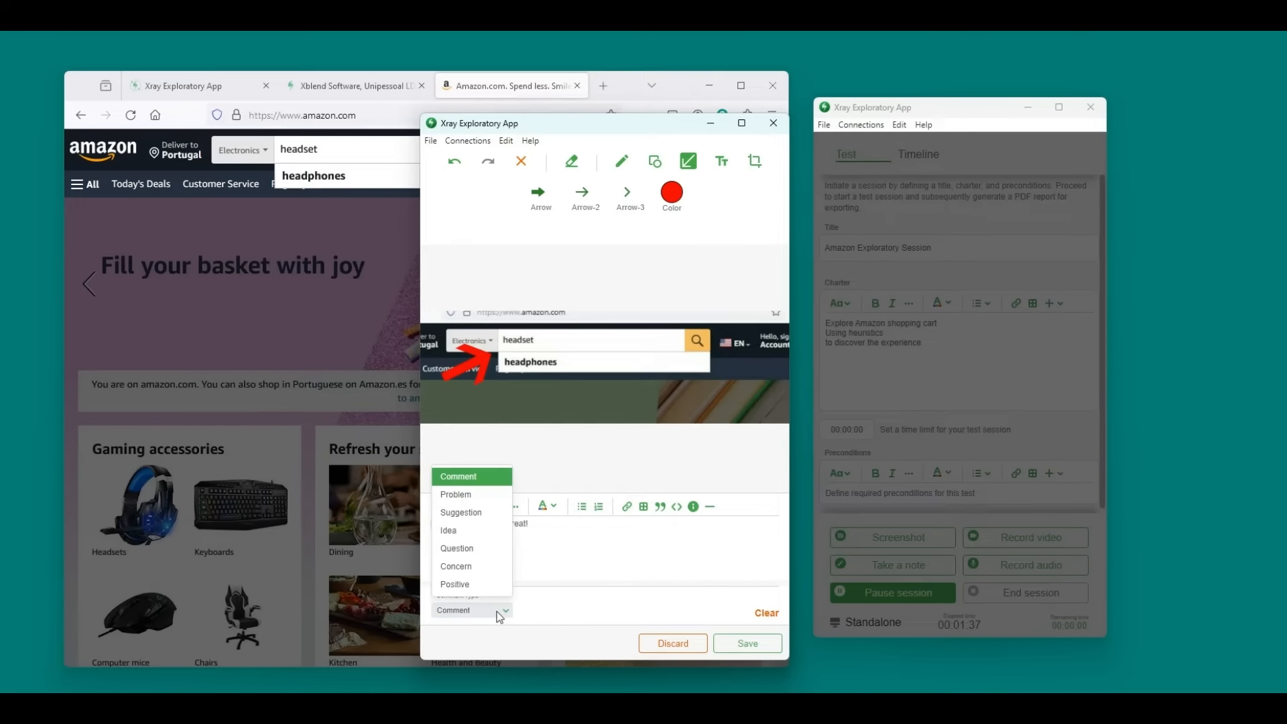
click(493, 585)
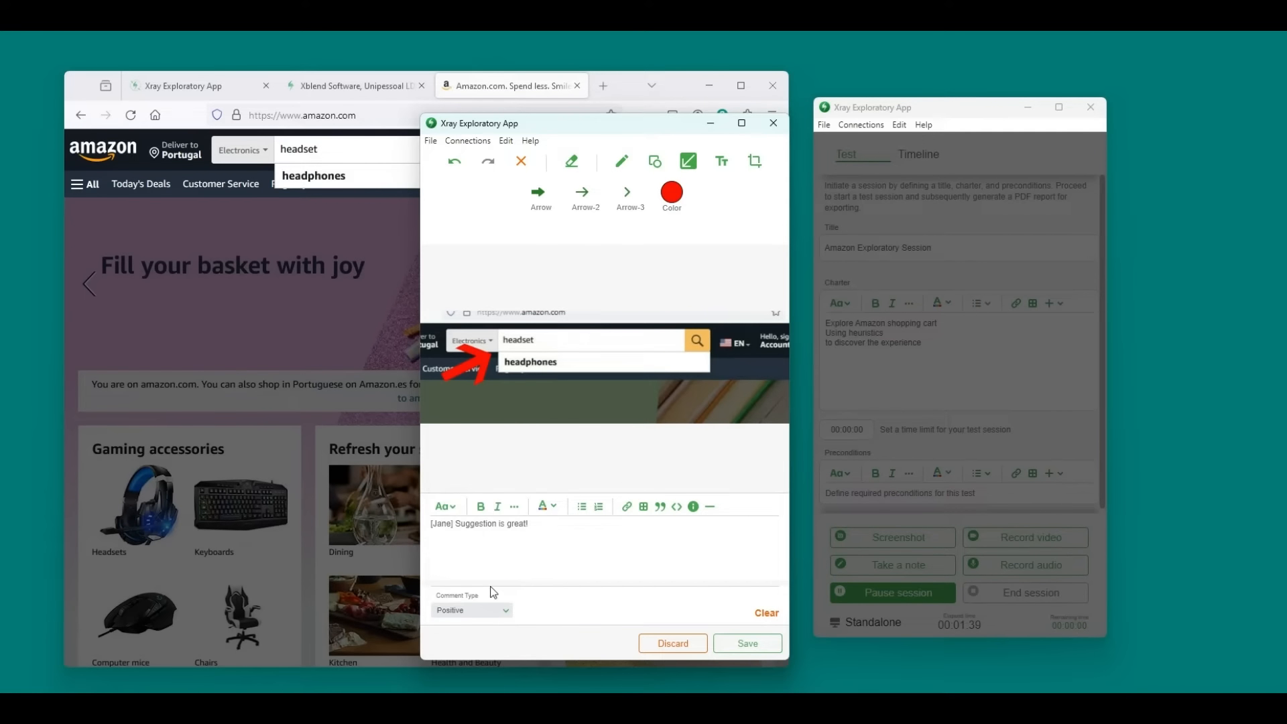
click(747, 644)
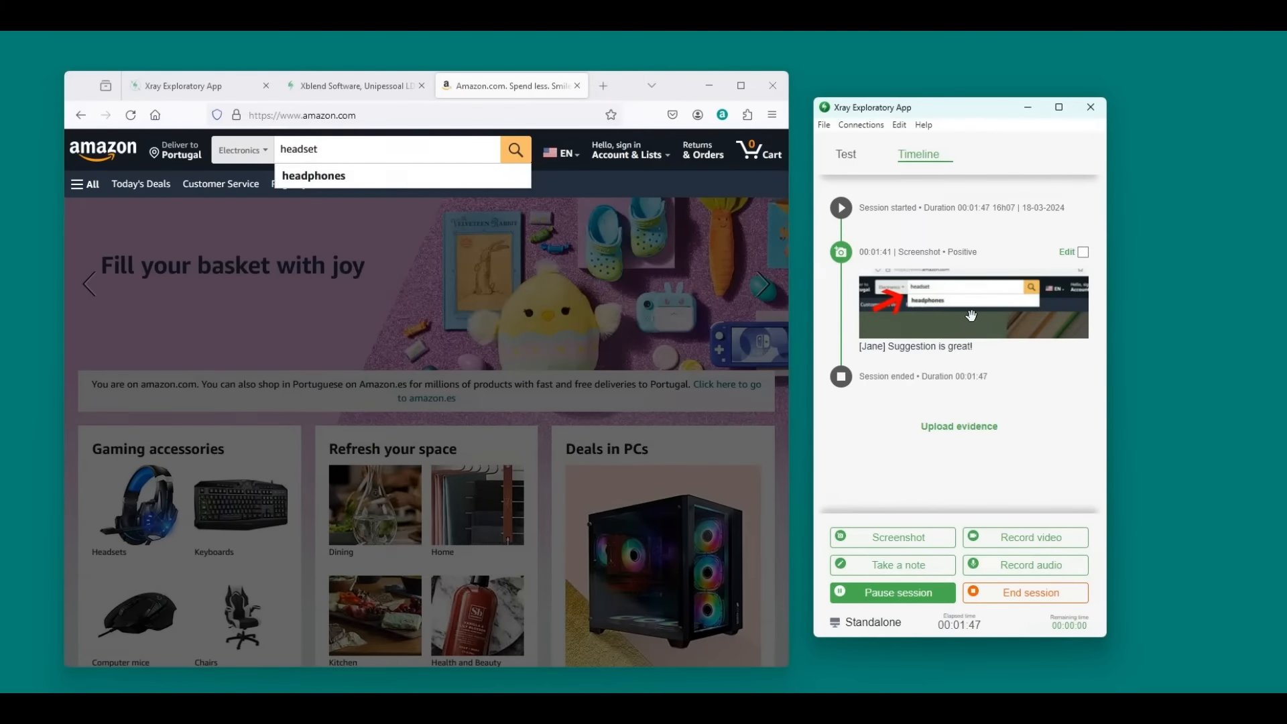
Run the headset search on Amazon and open the Bose QuietComfort Ultra headphones from Today's deals
click(515, 152)
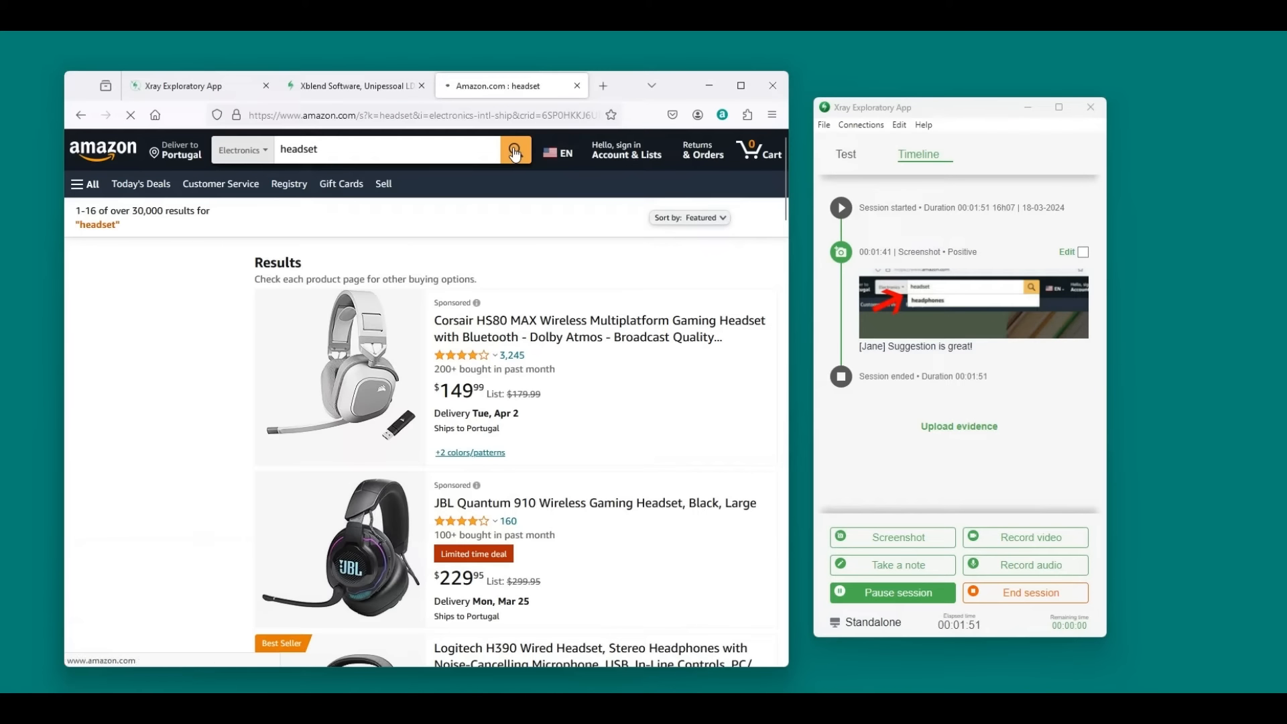
scroll(500, 417, down, 6)
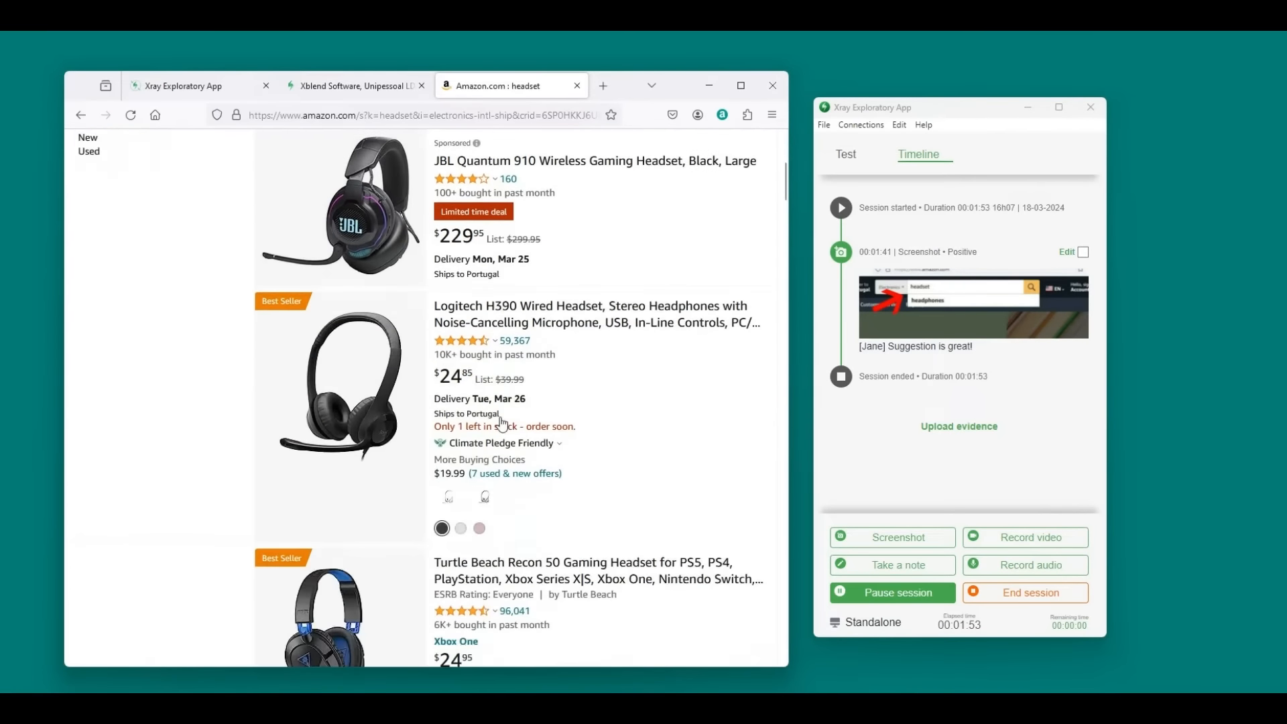
scroll(500, 417, down, 12)
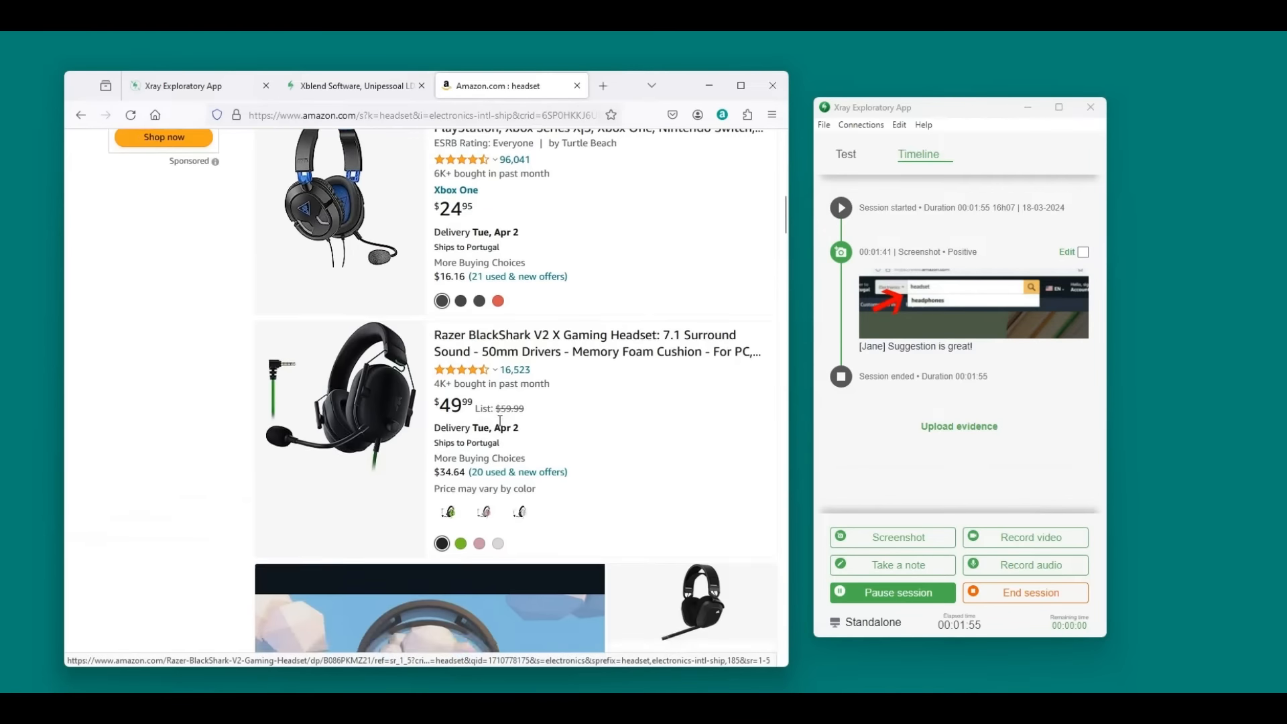
scroll(500, 427, down, 5)
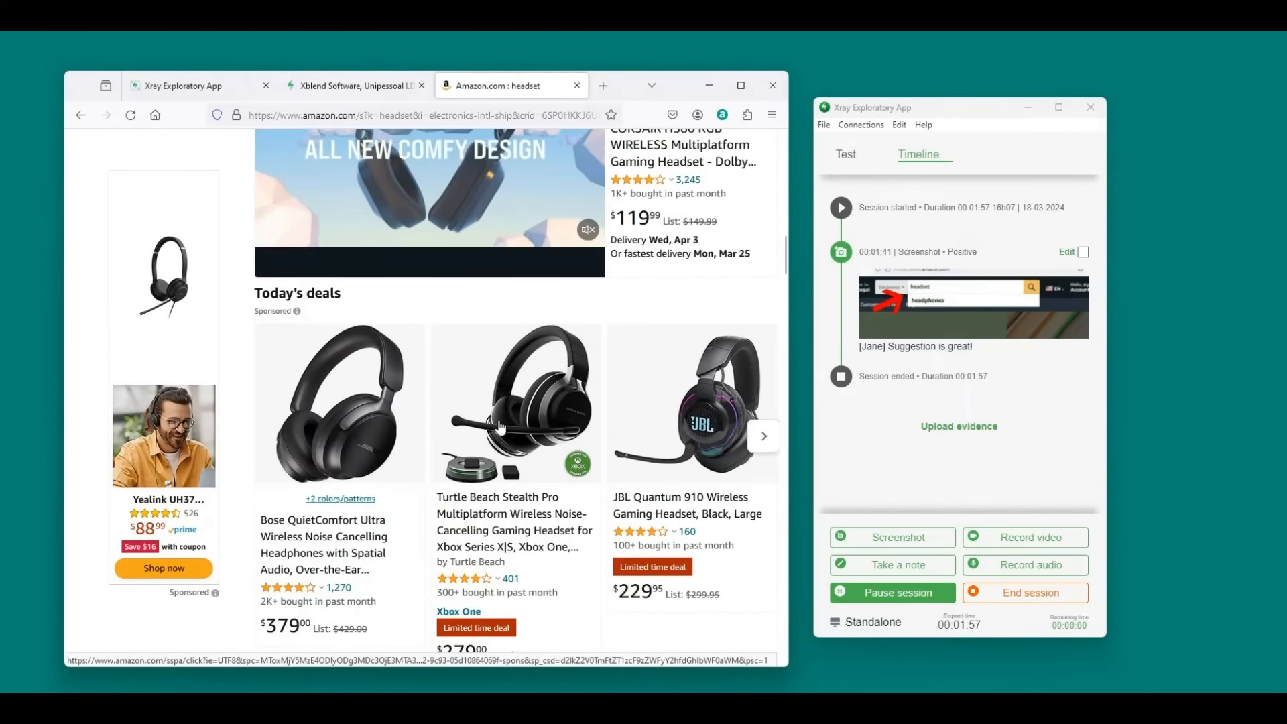
scroll(501, 427, down, 7)
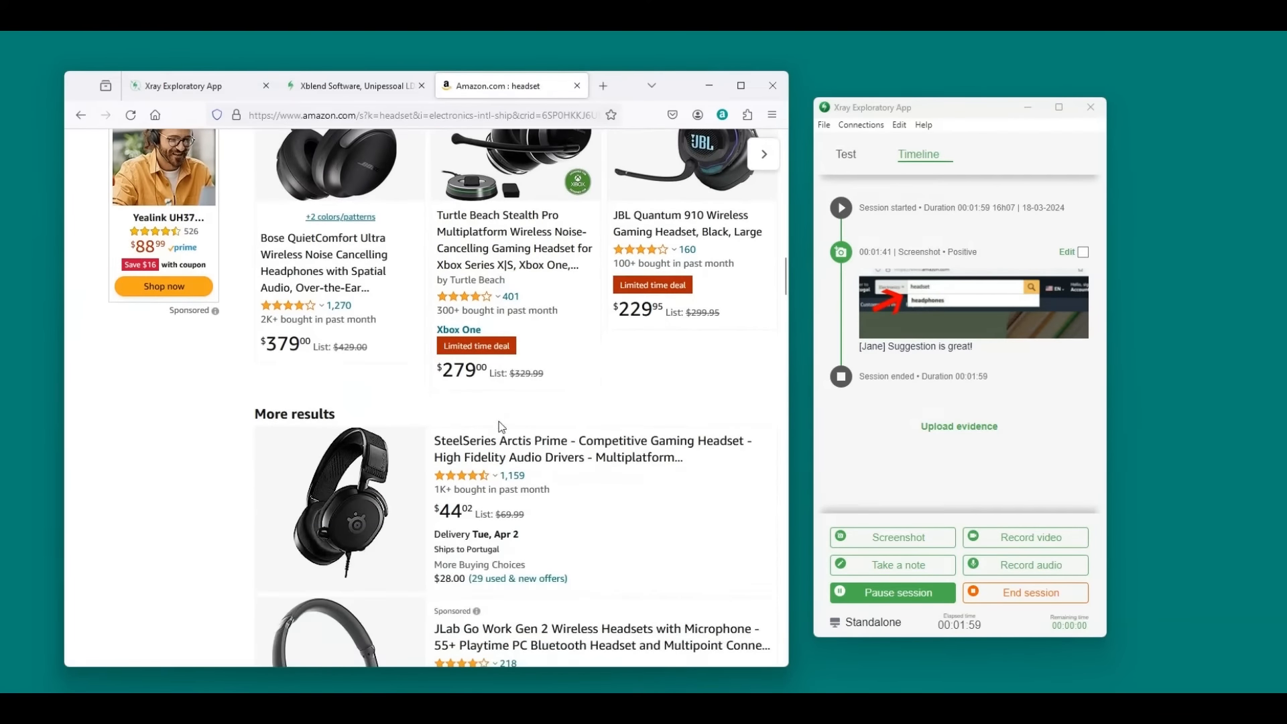
scroll(501, 427, down, 2)
scroll(500, 427, up, 10)
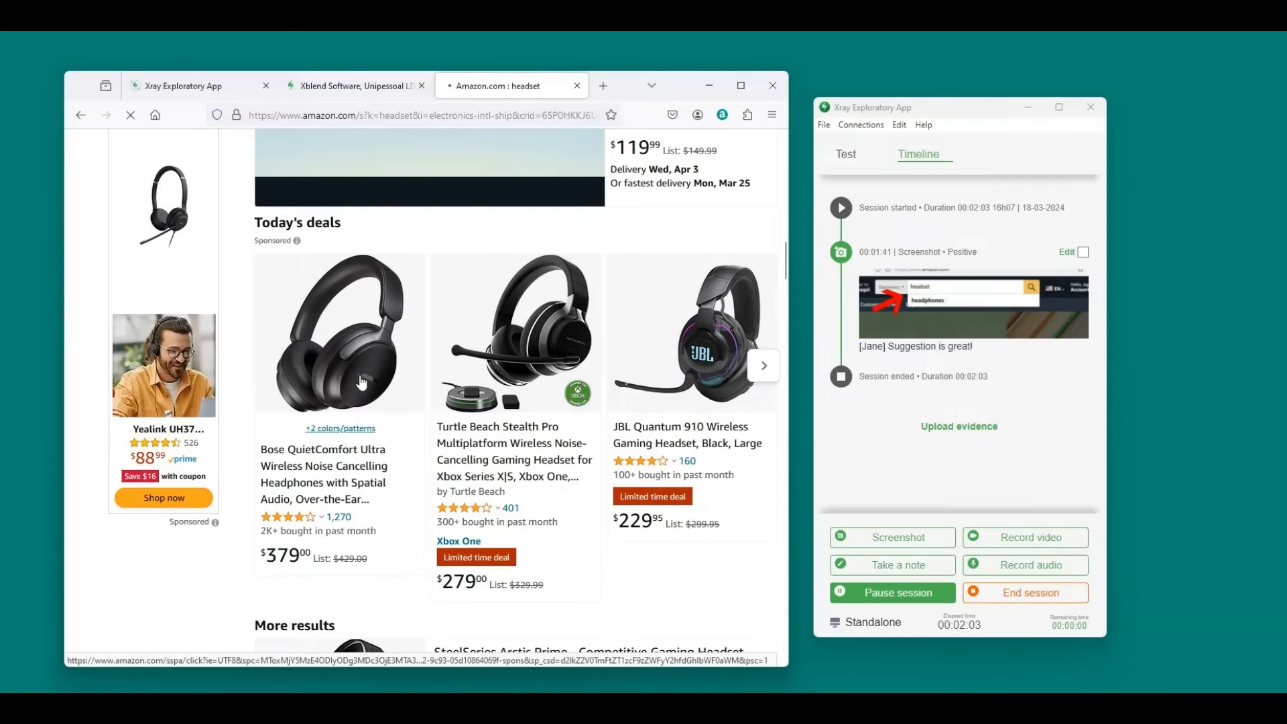
click(360, 382)
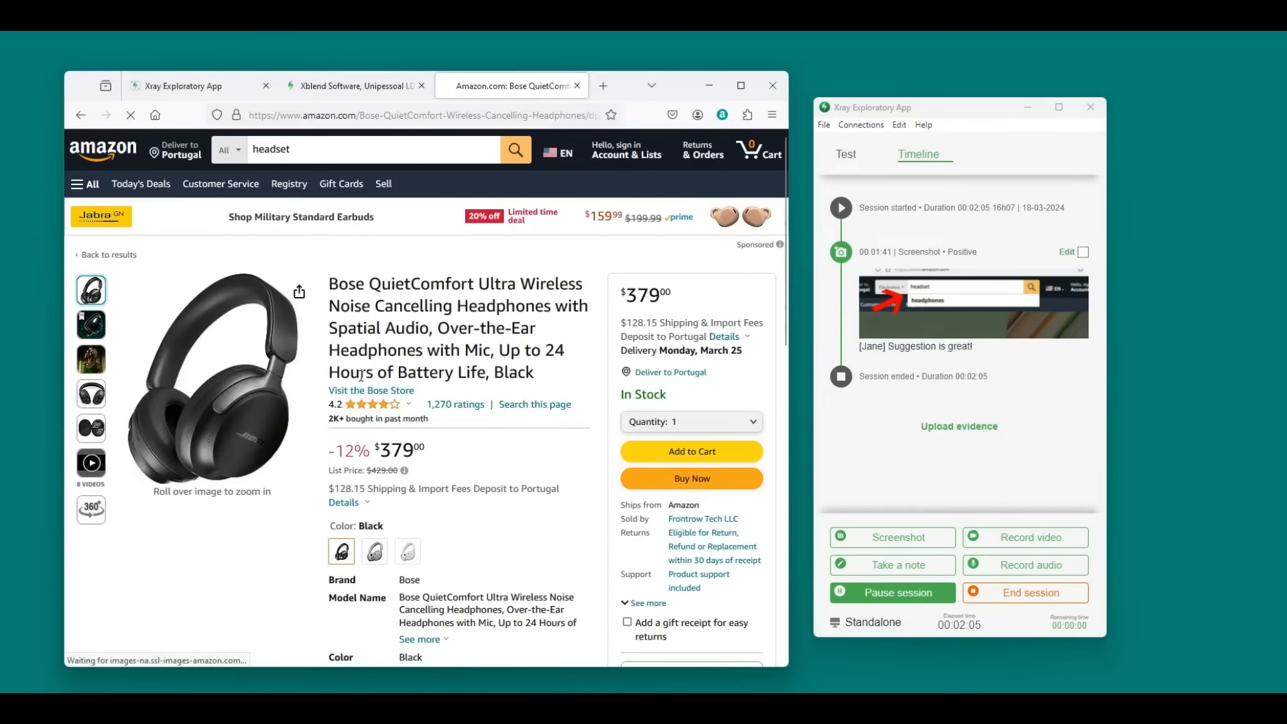
scroll(476, 326, down, 2)
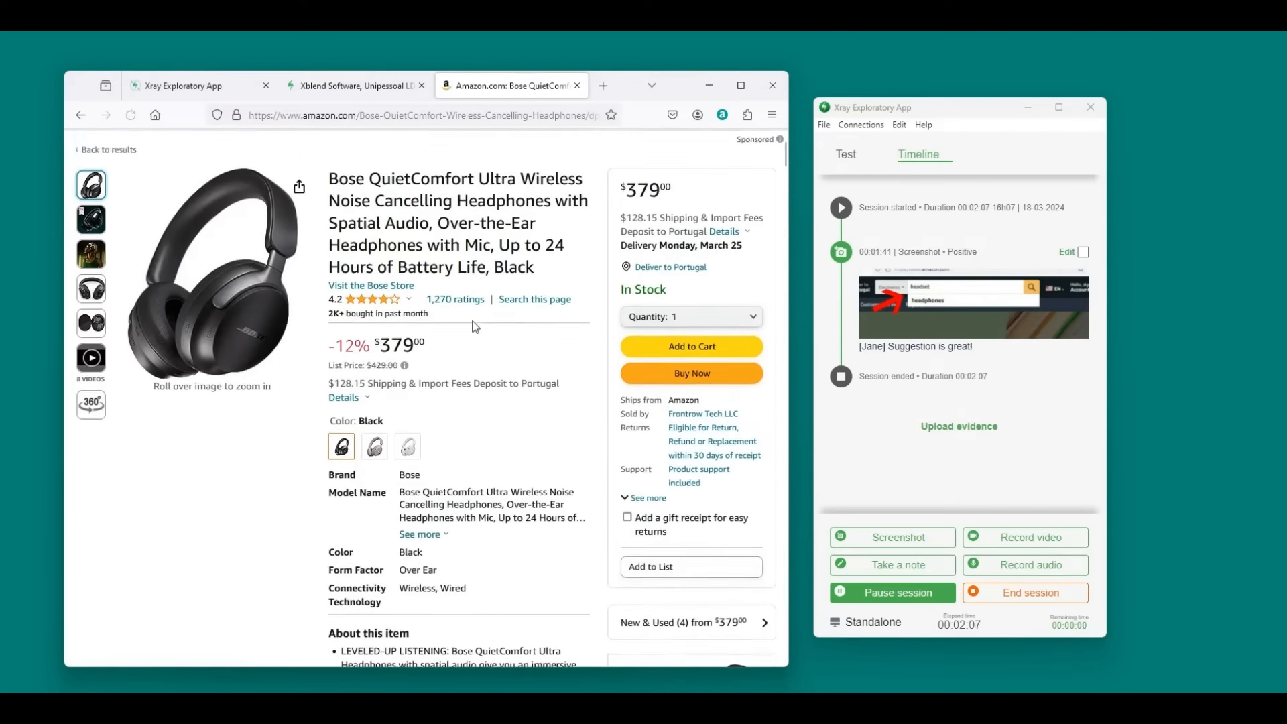
scroll(475, 327, up, 2)
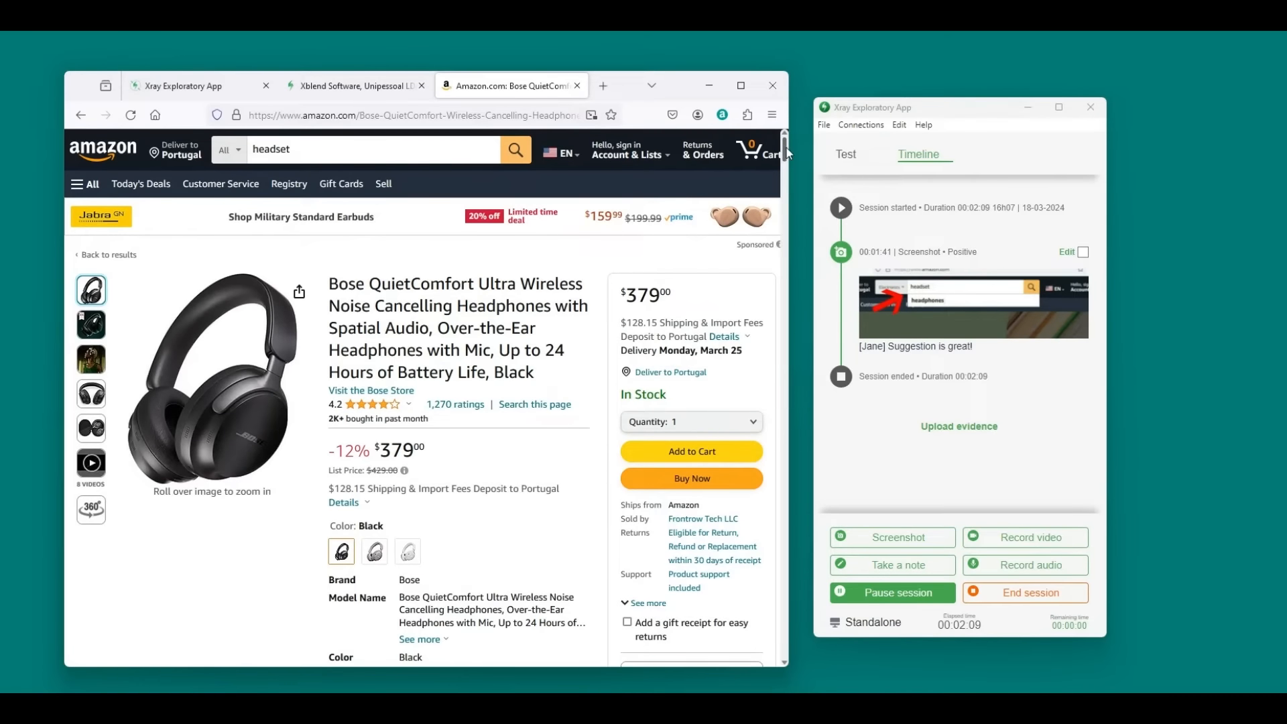
mouse_move(785, 153)
mouse_down()
mouse_move(787, 315)
mouse_move(785, 137)
mouse_up()
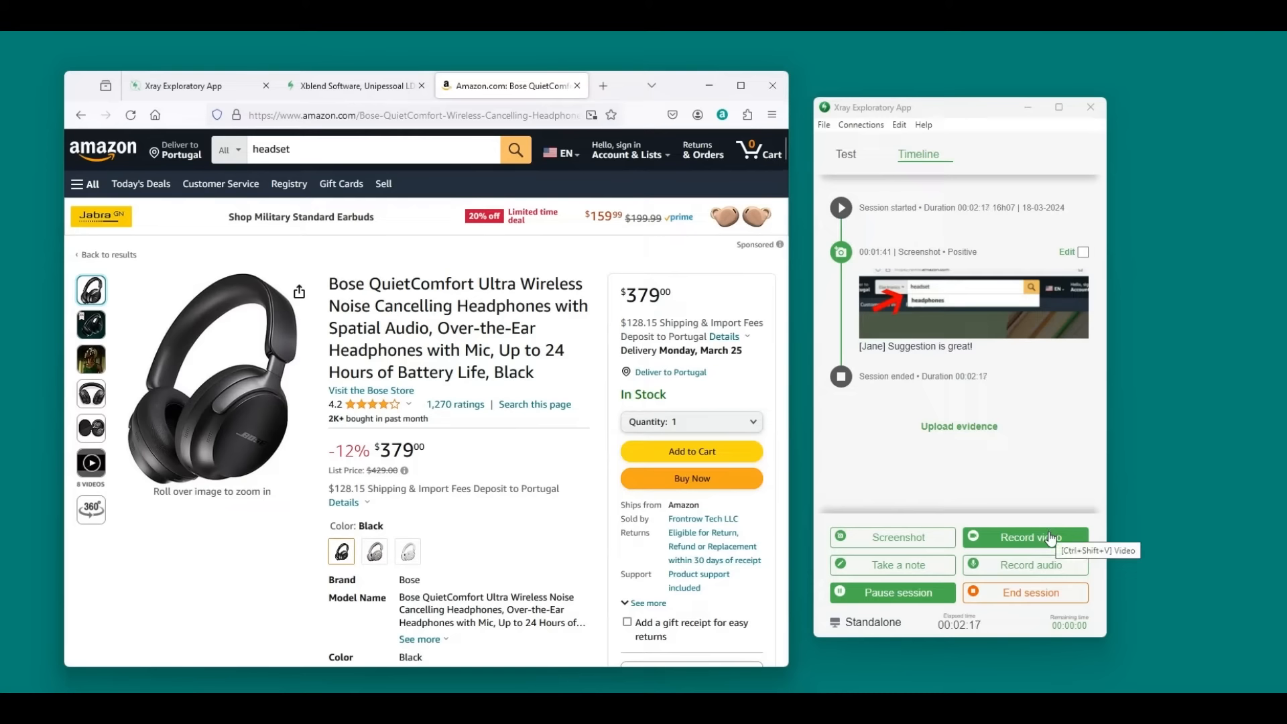
Record a session video while browsing the Bose product page through its description, comparison tables and manufacturer content, and stop the recording
click(1026, 538)
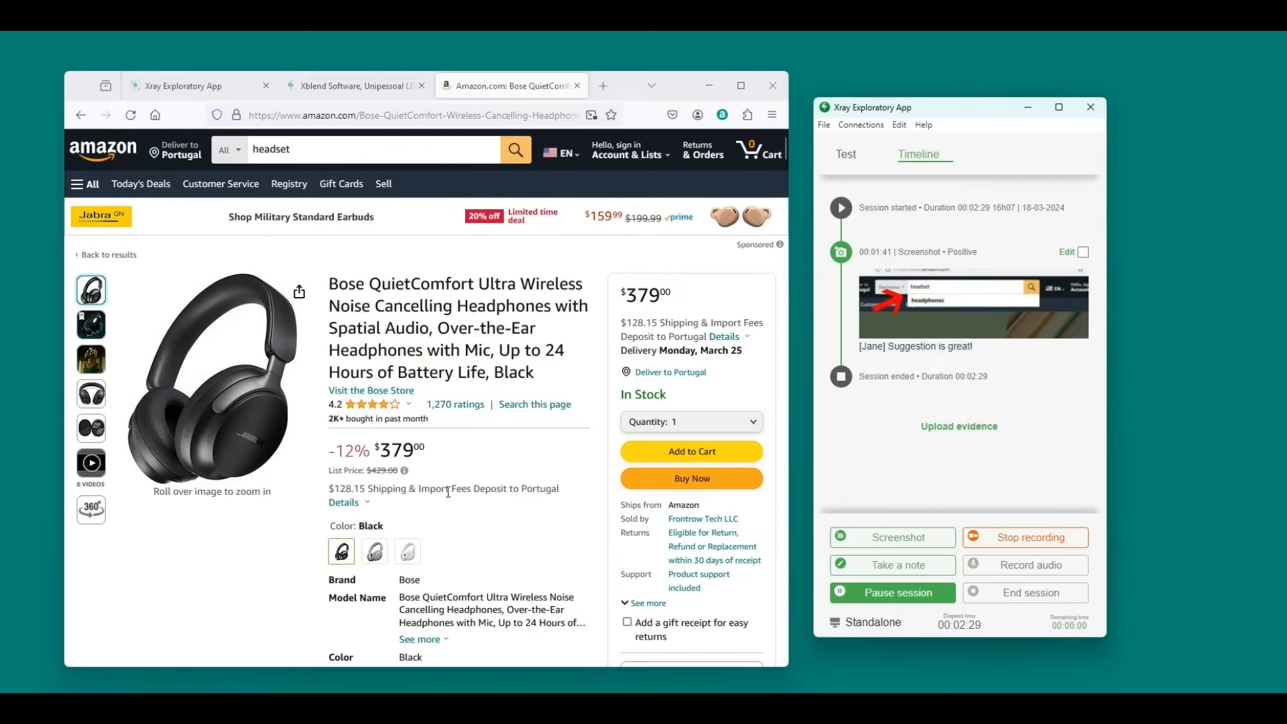
scroll(448, 492, down, 5)
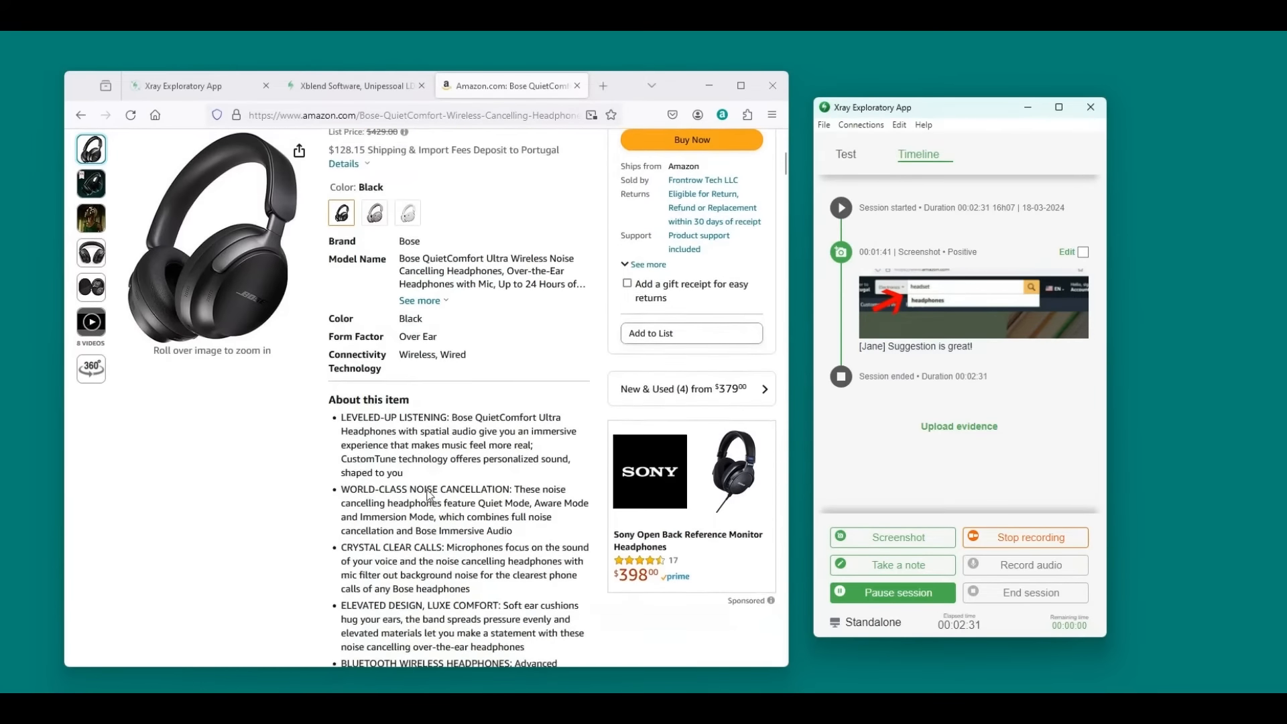
scroll(430, 494, down, 1)
scroll(486, 410, down, 15)
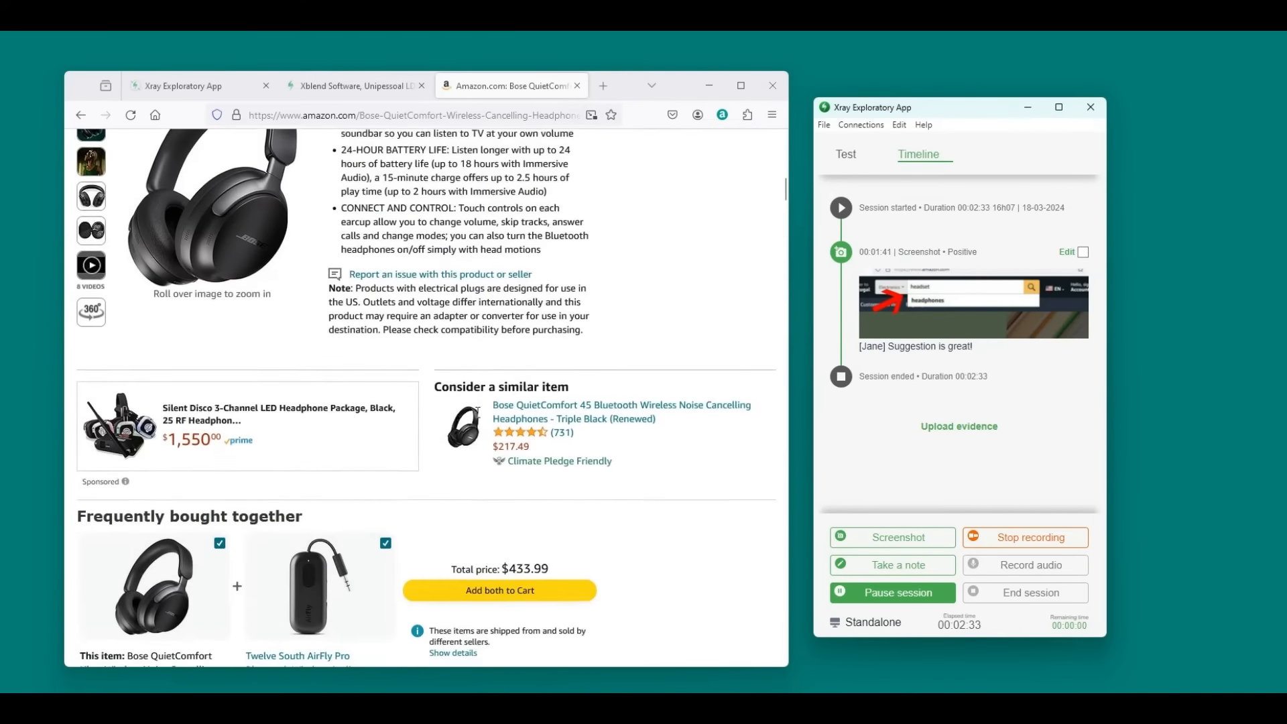
scroll(478, 419, down, 1)
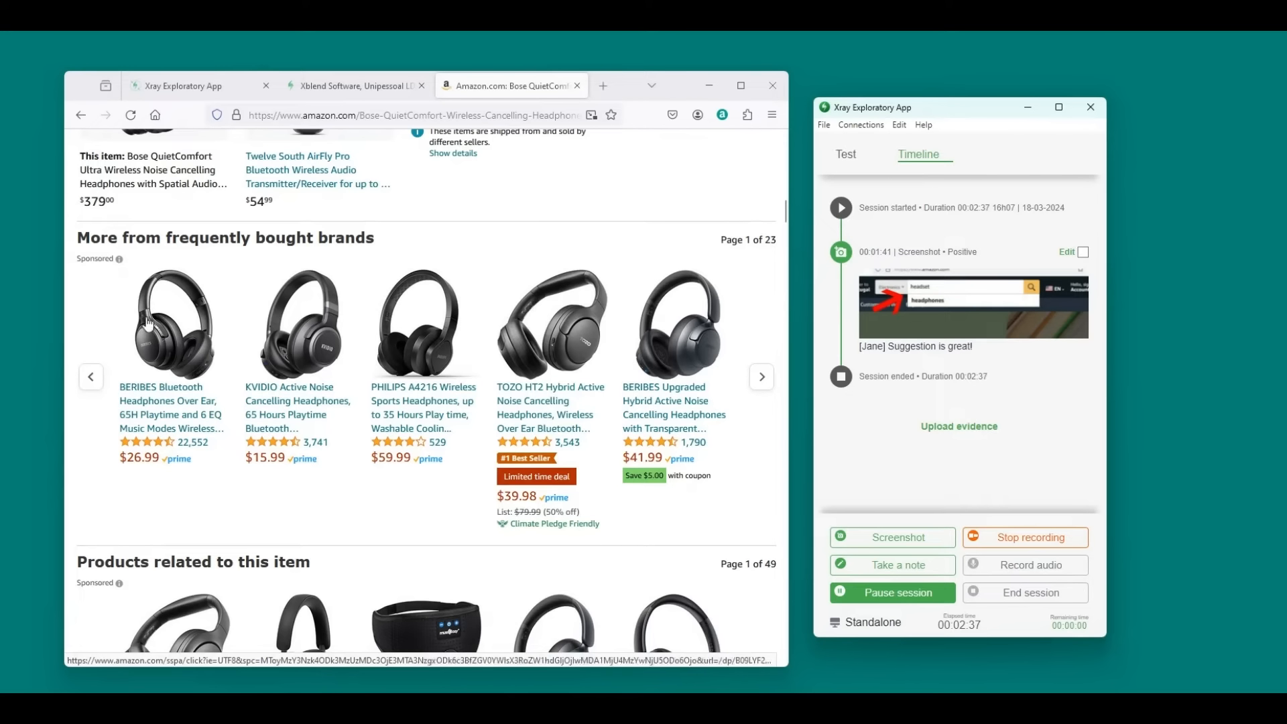
scroll(611, 382, down, 10)
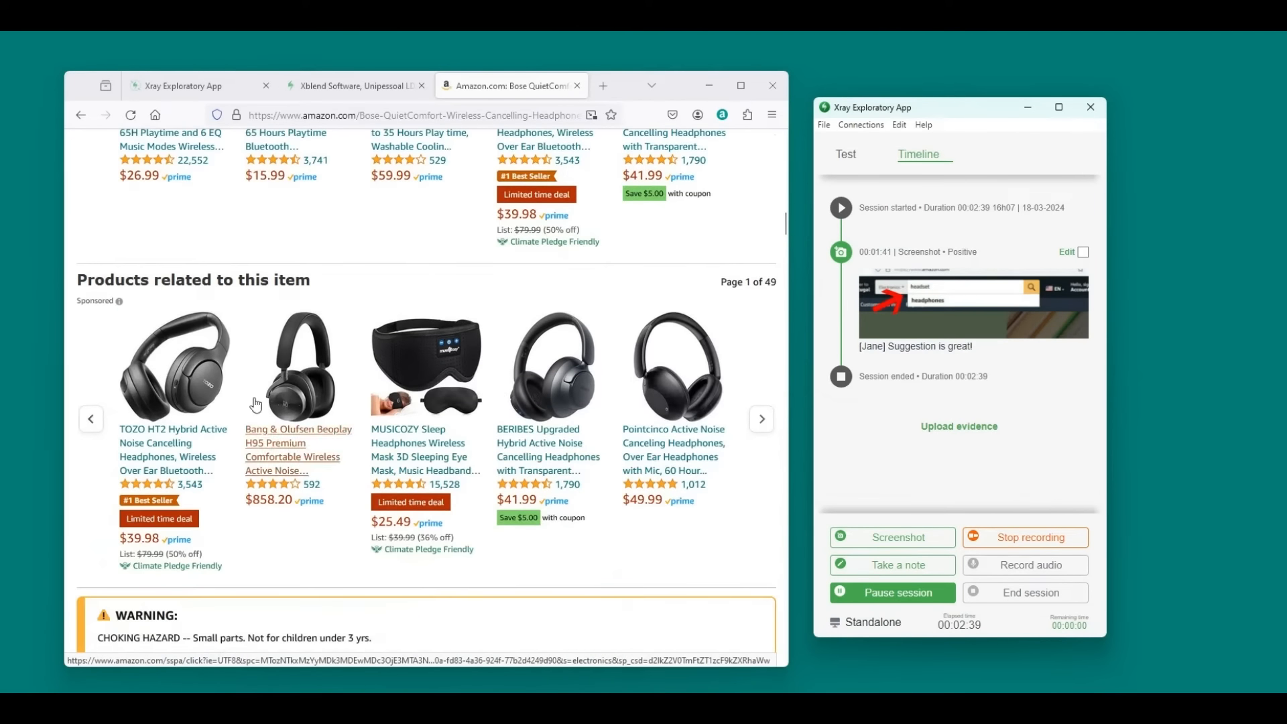
scroll(436, 406, down, 3)
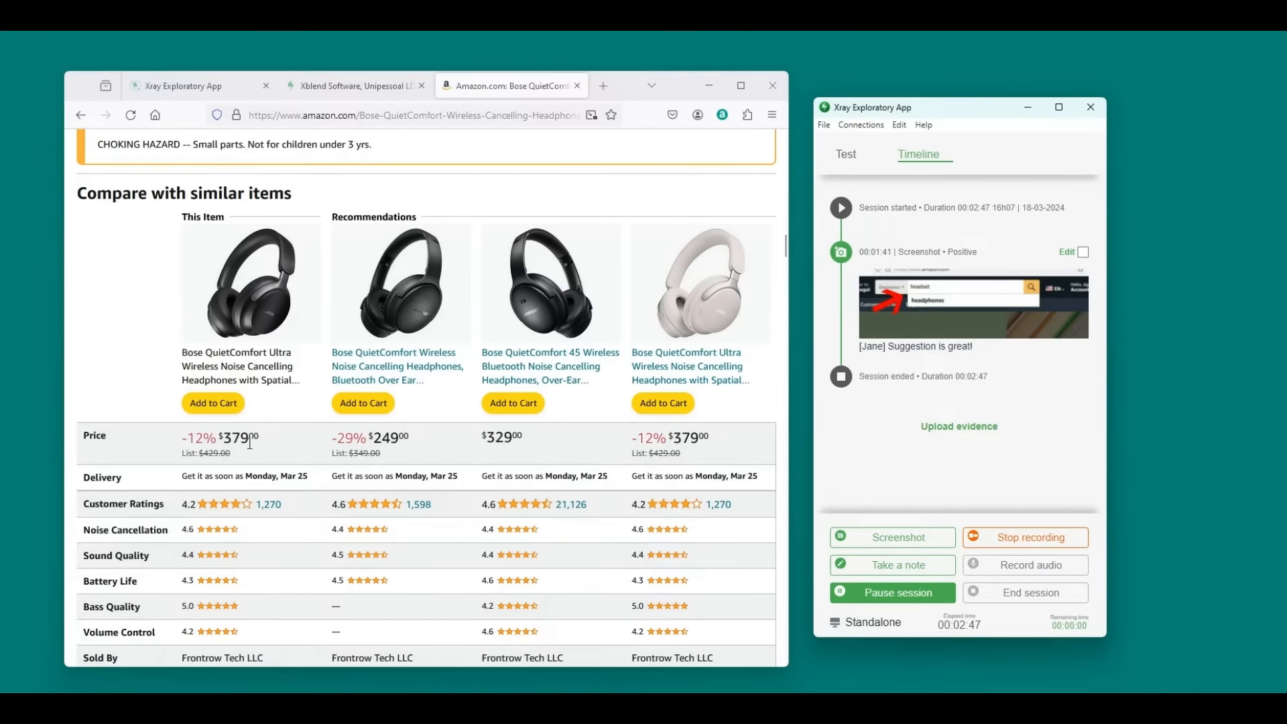
scroll(342, 417, down, 6)
scroll(362, 396, down, 15)
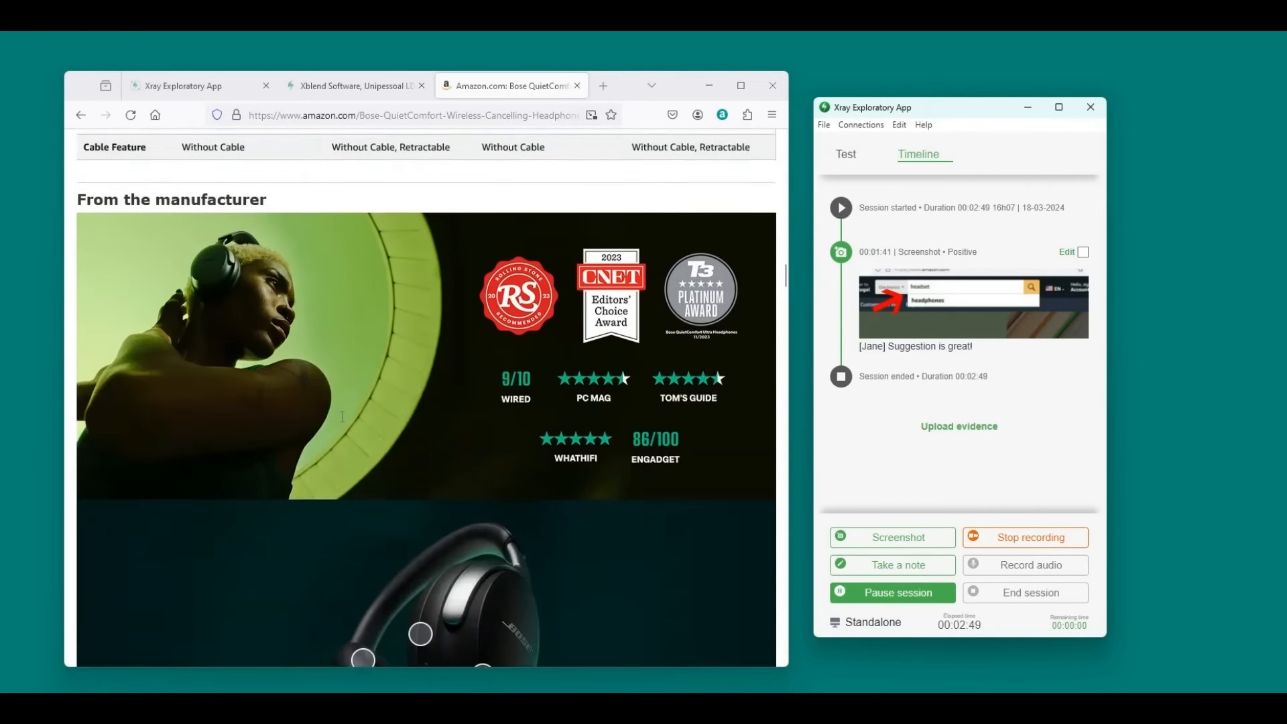
scroll(365, 393, down, 7)
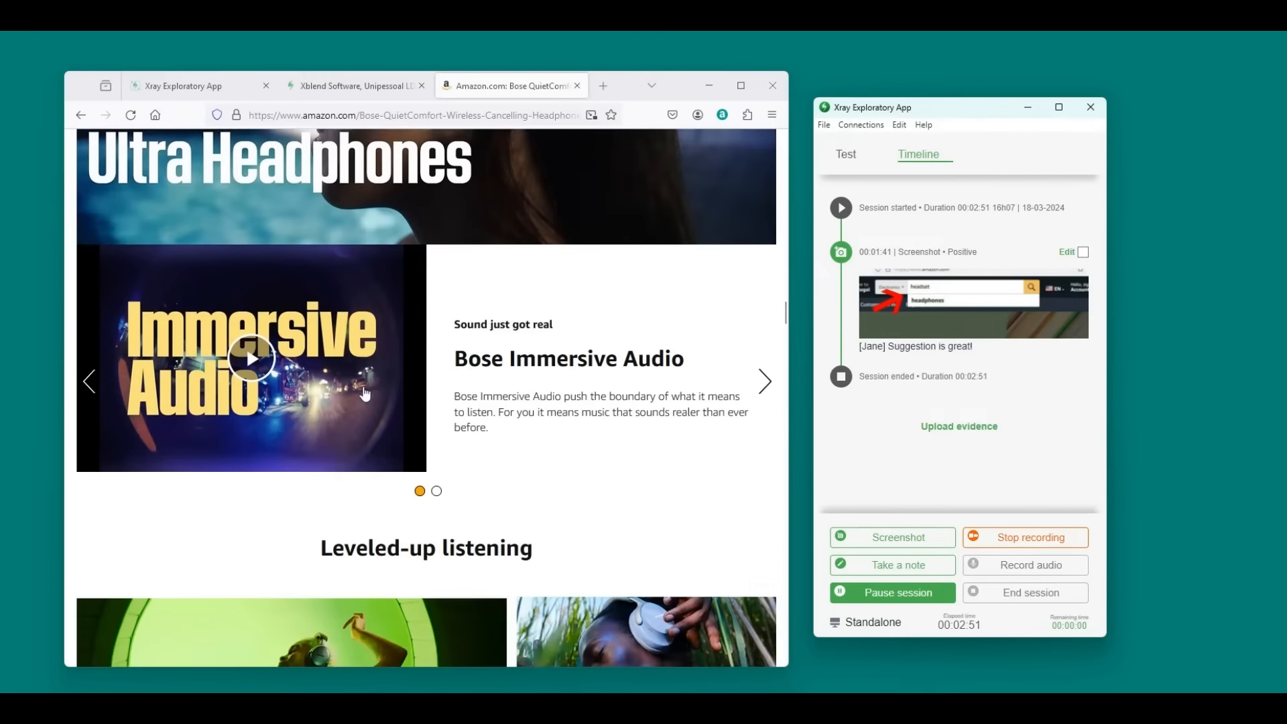
scroll(363, 391, down, 9)
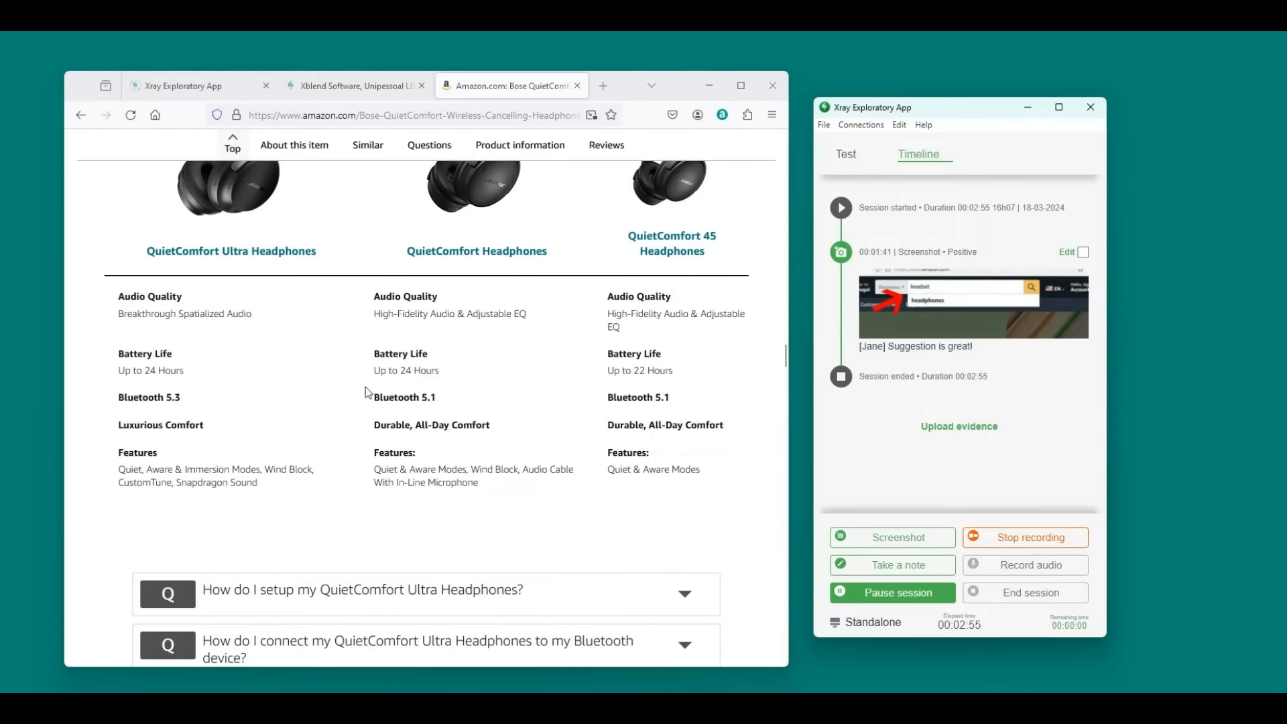
scroll(367, 392, up, 5)
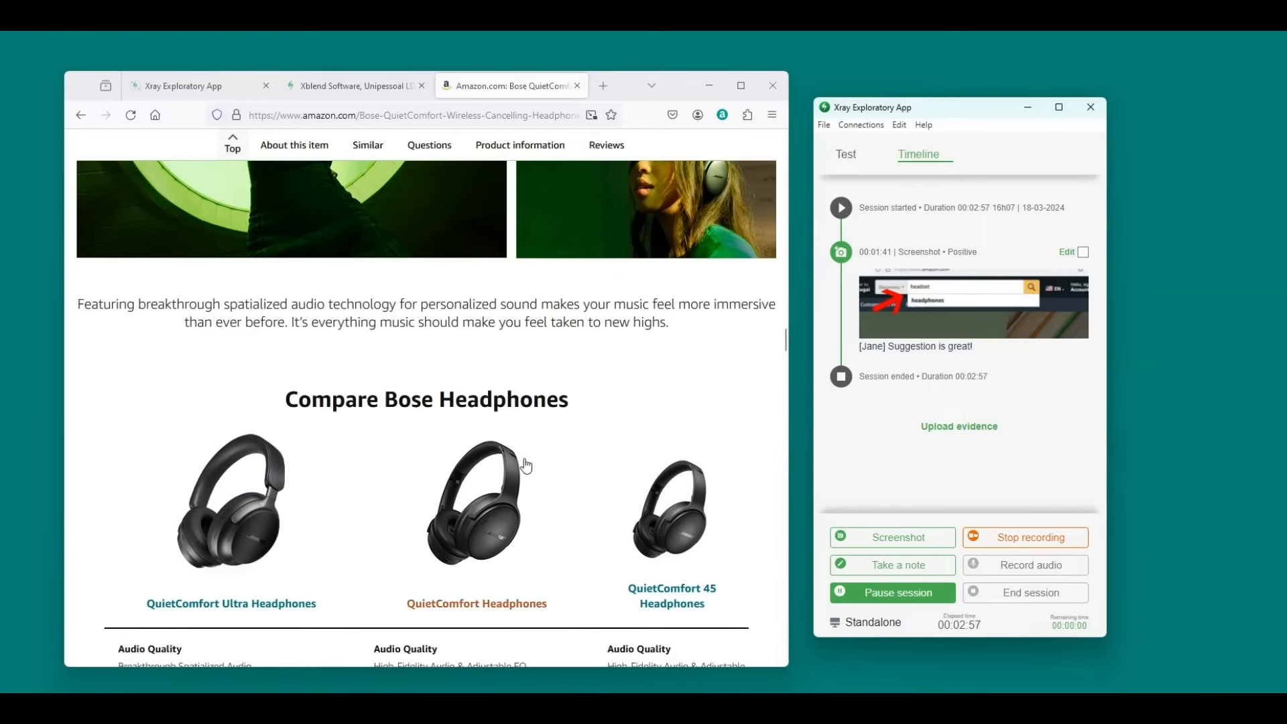
scroll(572, 365, up, 12)
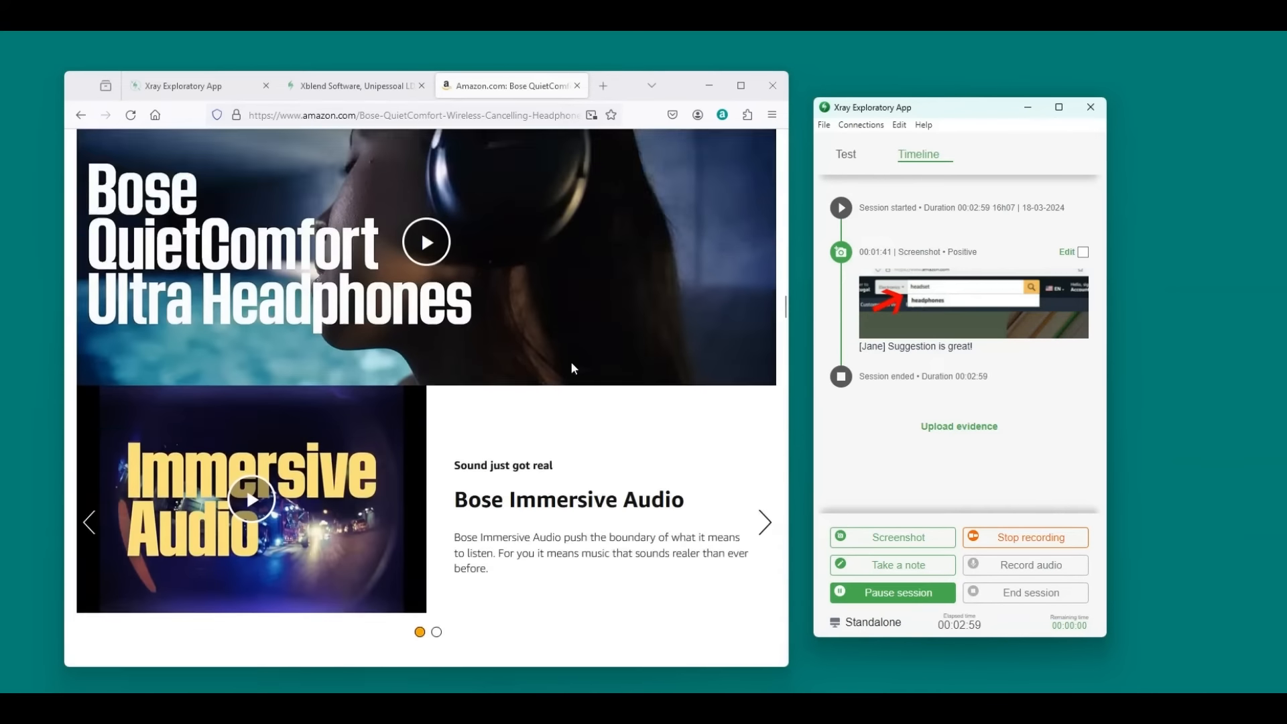
scroll(572, 368, up, 4)
click(1025, 538)
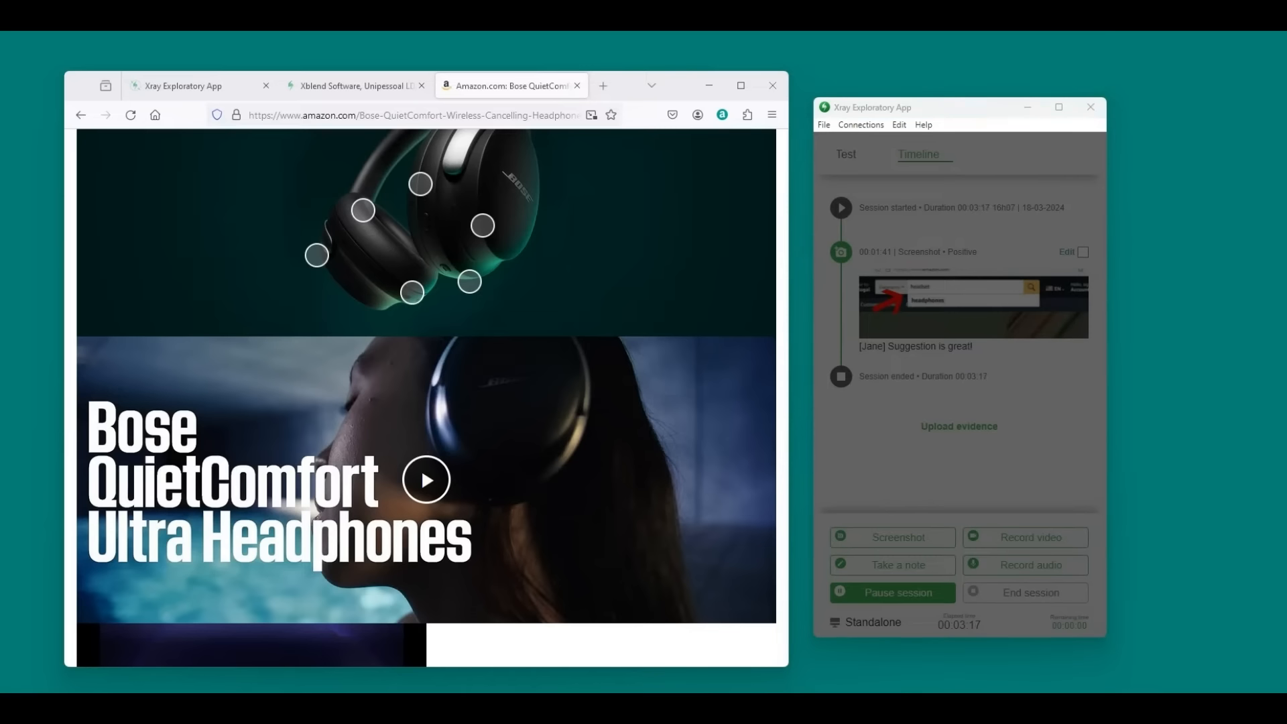
Comment the recorded video with the tester's name in brackets and "Detailed headset features and comparison"
drag(162, 51, 602, 99)
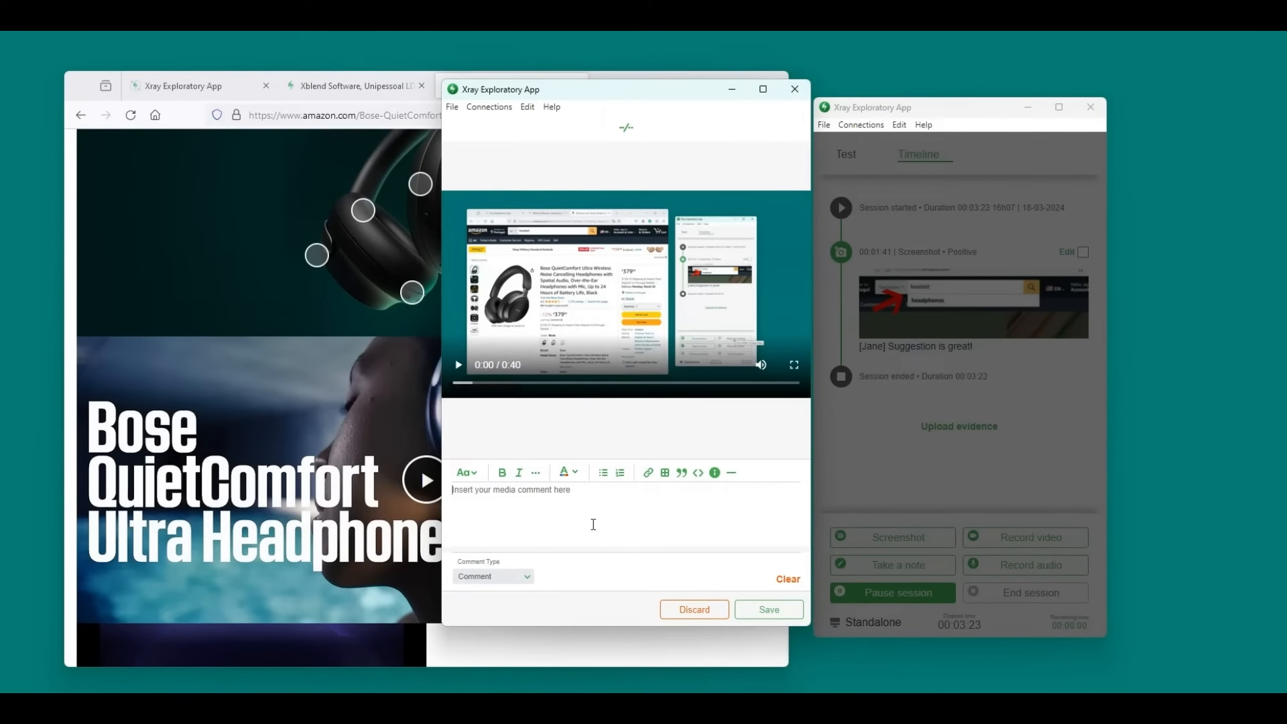
text([)
text(omparison)
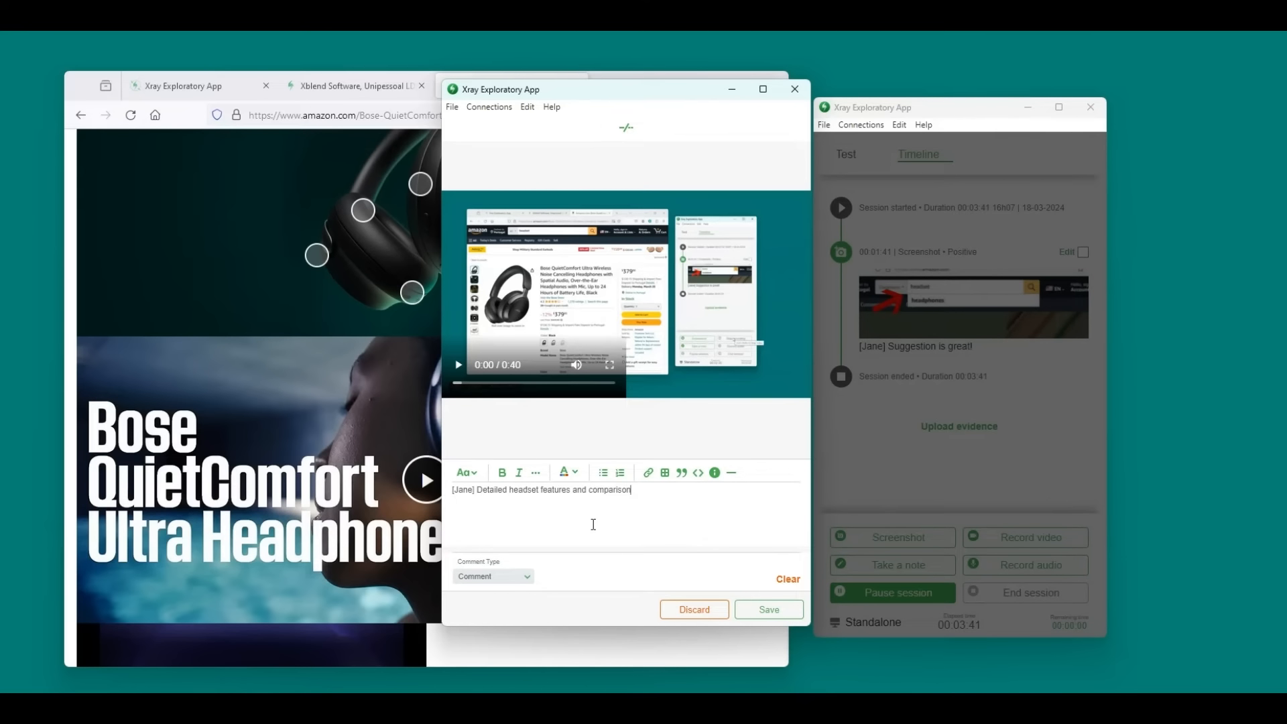
Format "Detailed" in bold and "features" in colored italics in the video comment, and save the video evidence
double_click(496, 490)
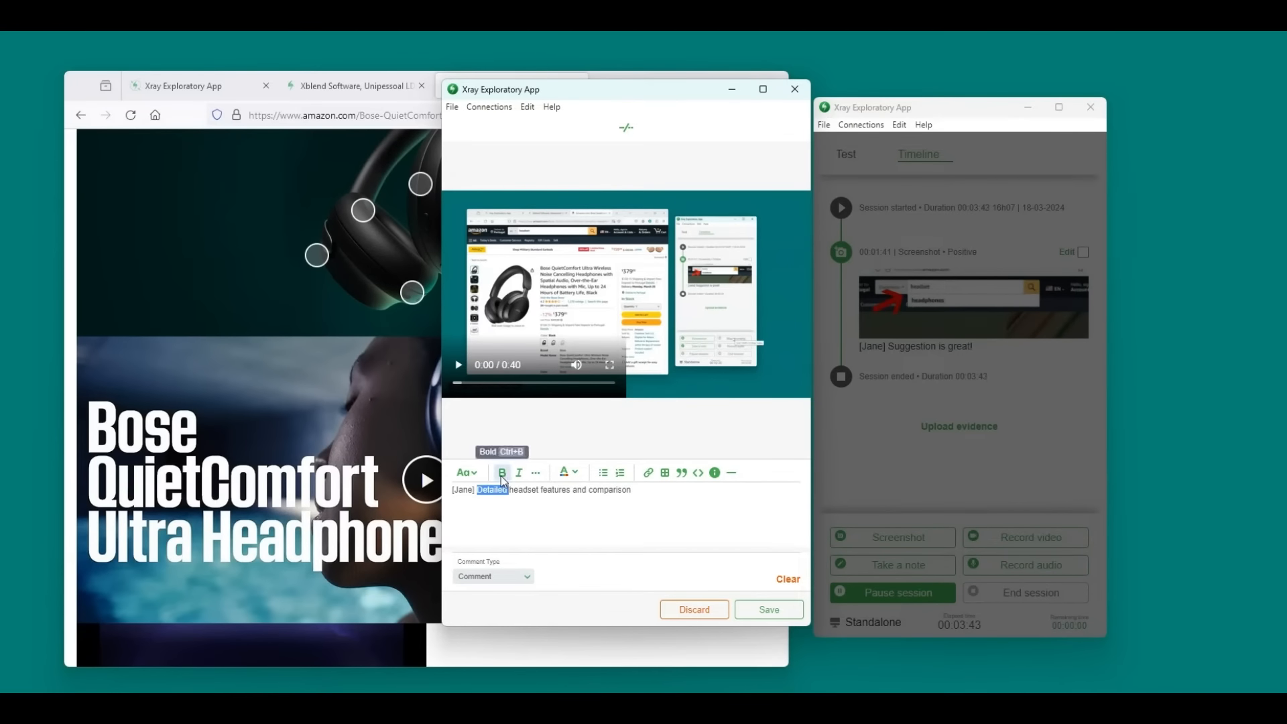
click(502, 473)
double_click(547, 490)
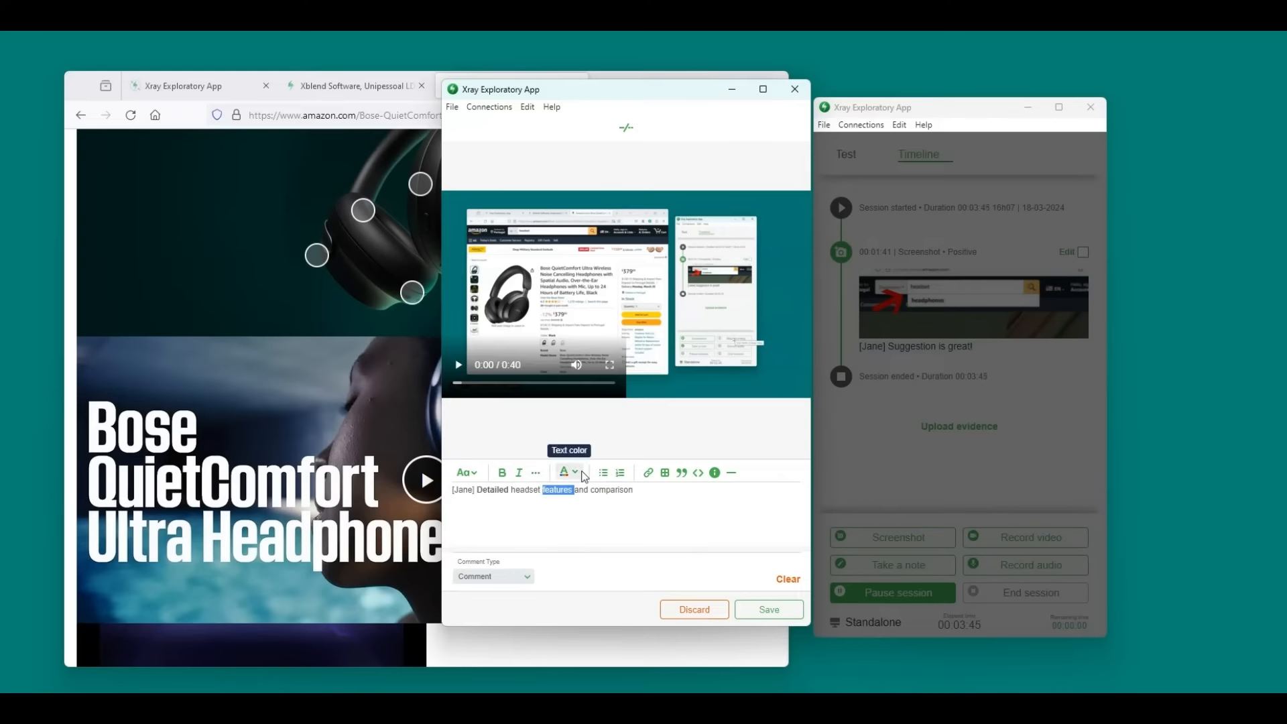
click(570, 472)
click(618, 503)
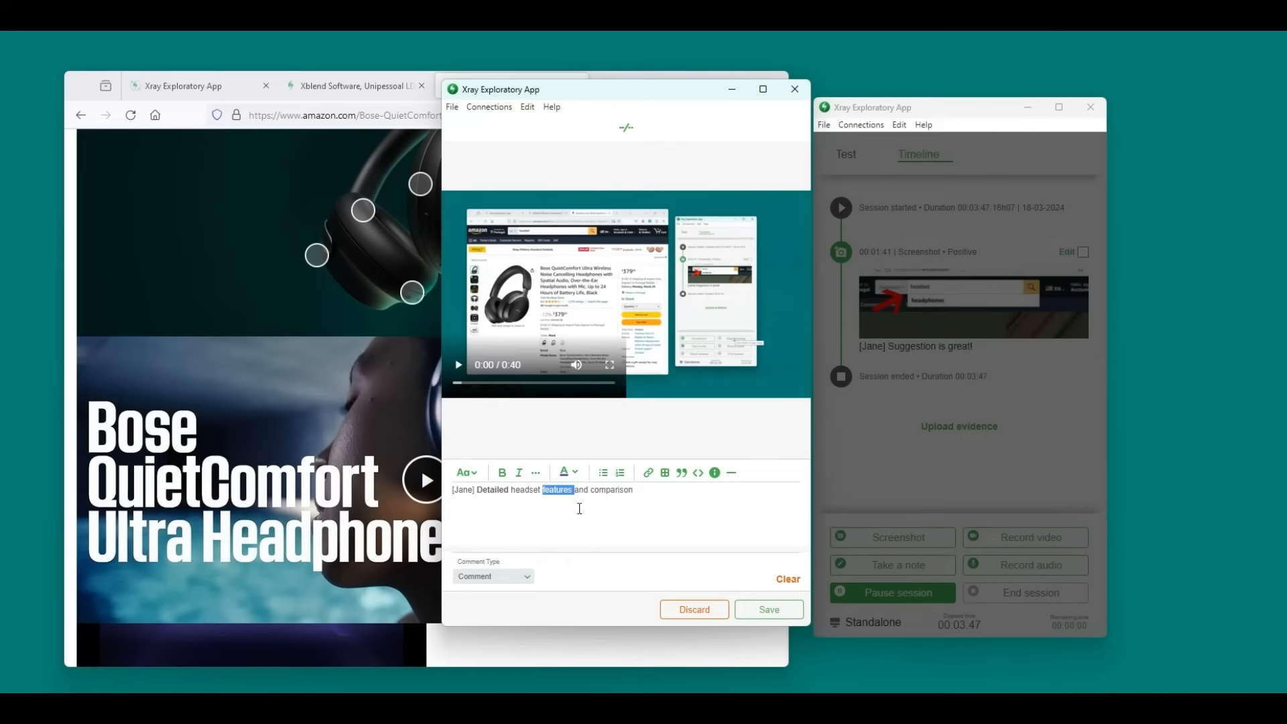
click(519, 502)
double_click(560, 490)
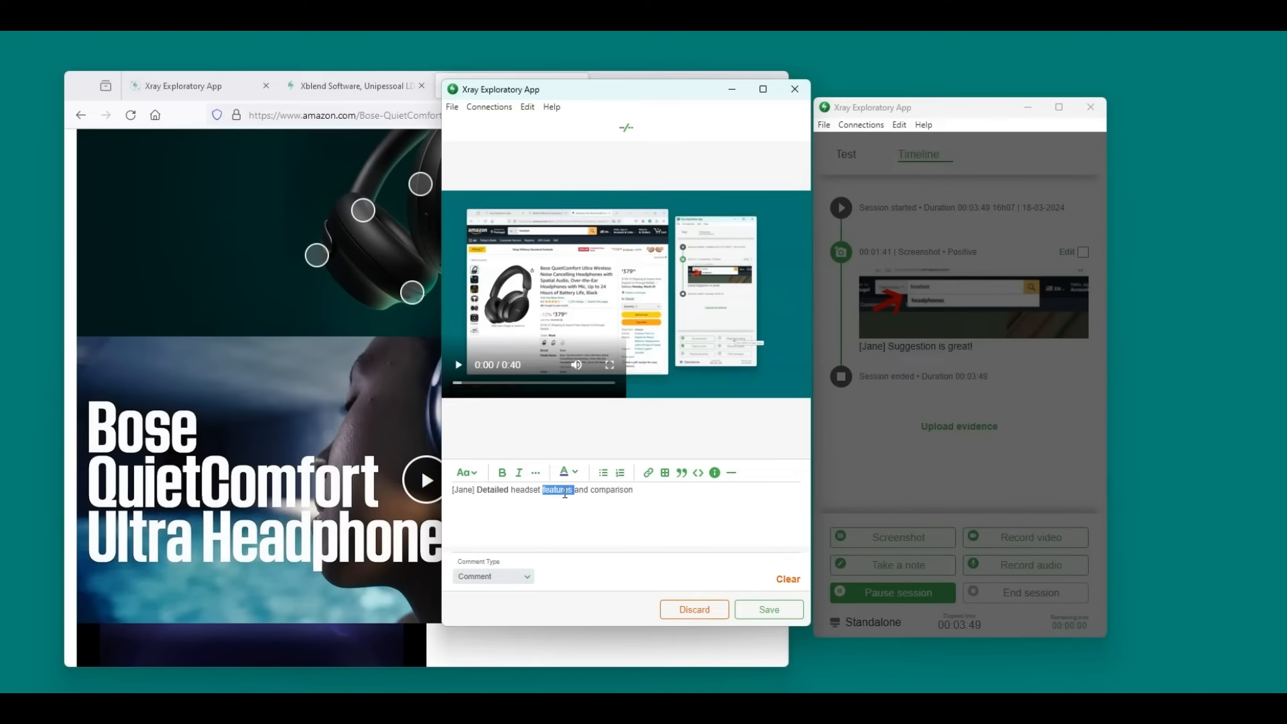
click(519, 472)
click(637, 500)
click(754, 611)
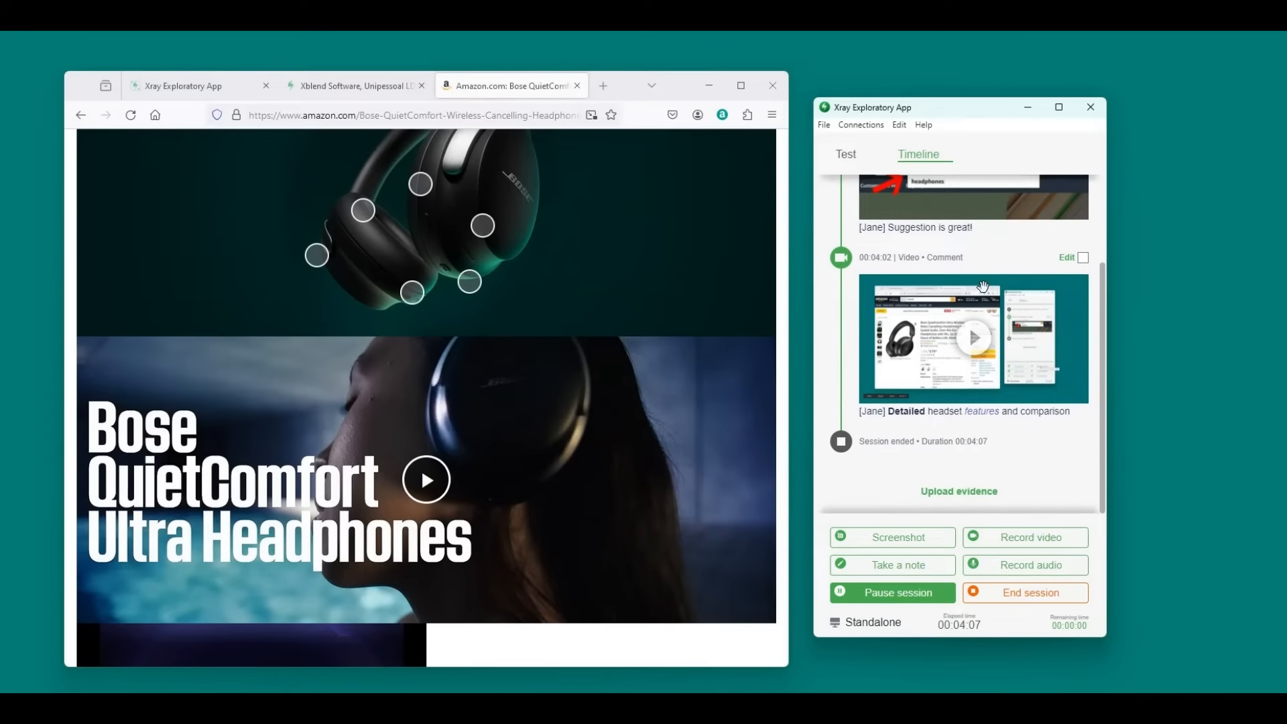
Return to the start of the Bose QuietComfort Ultra product page and add the headphones to the cart
scroll(983, 286, up, 1)
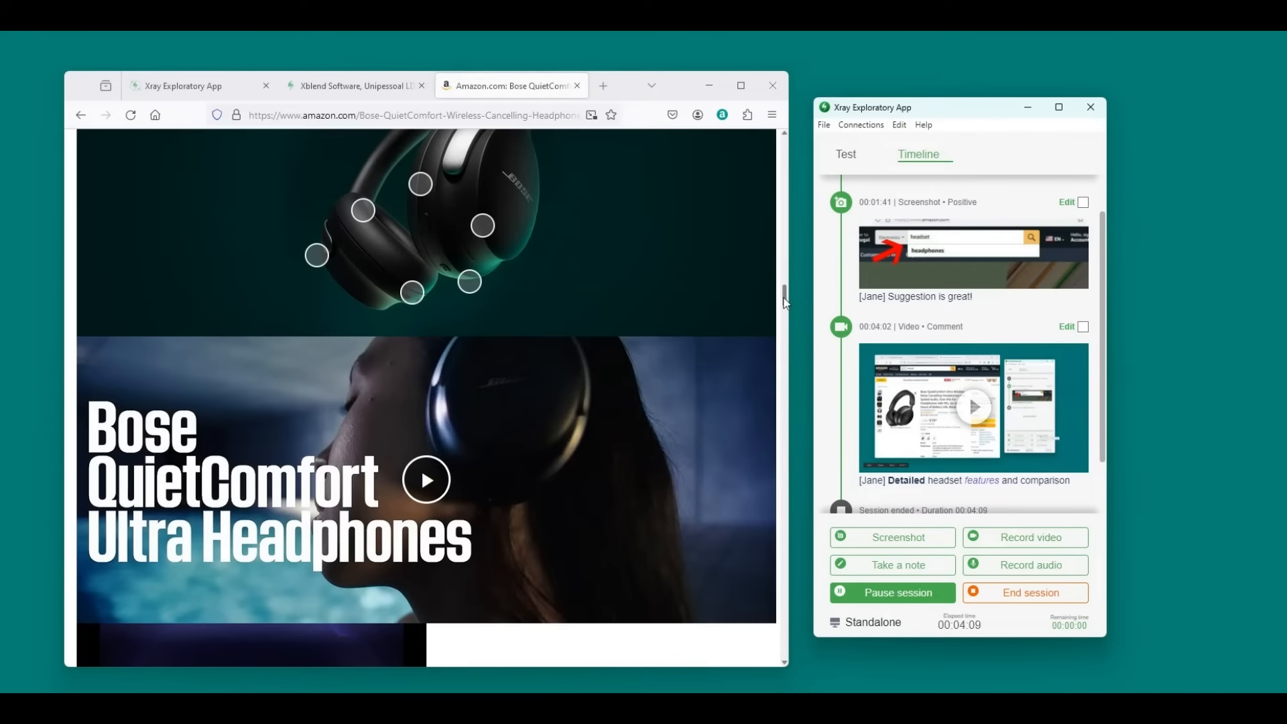
drag(785, 299, 789, 135)
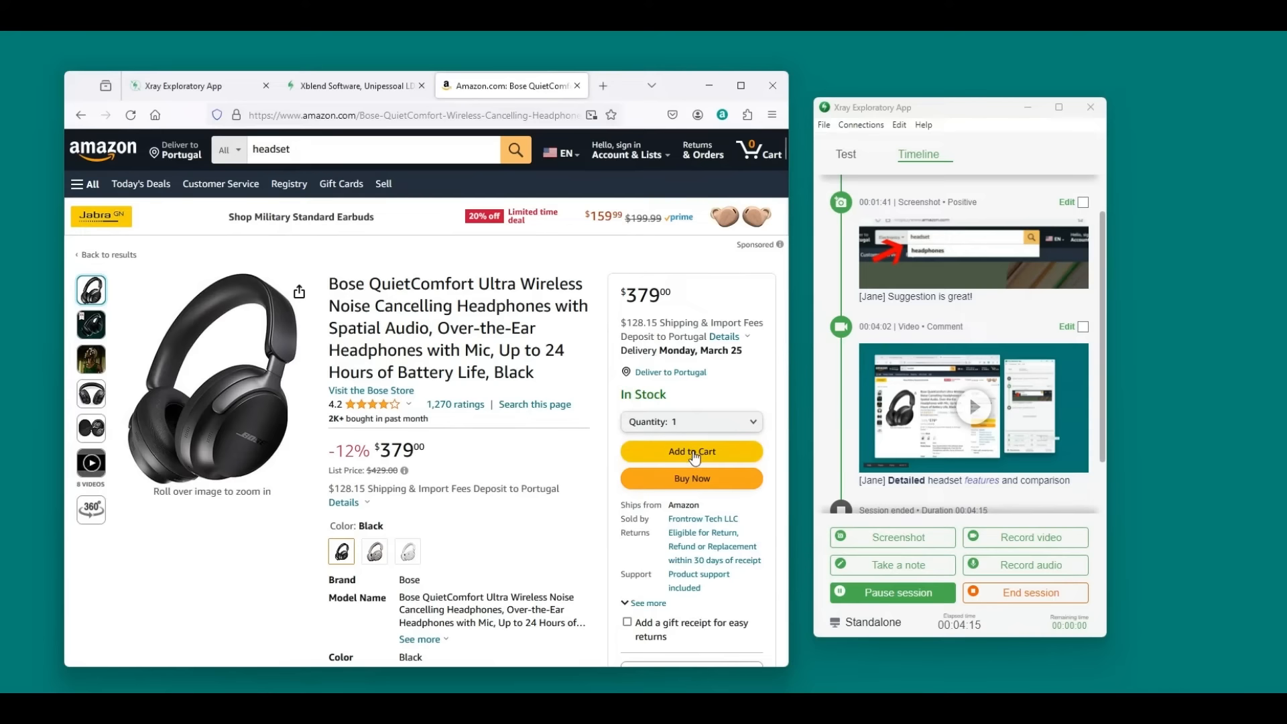
click(694, 453)
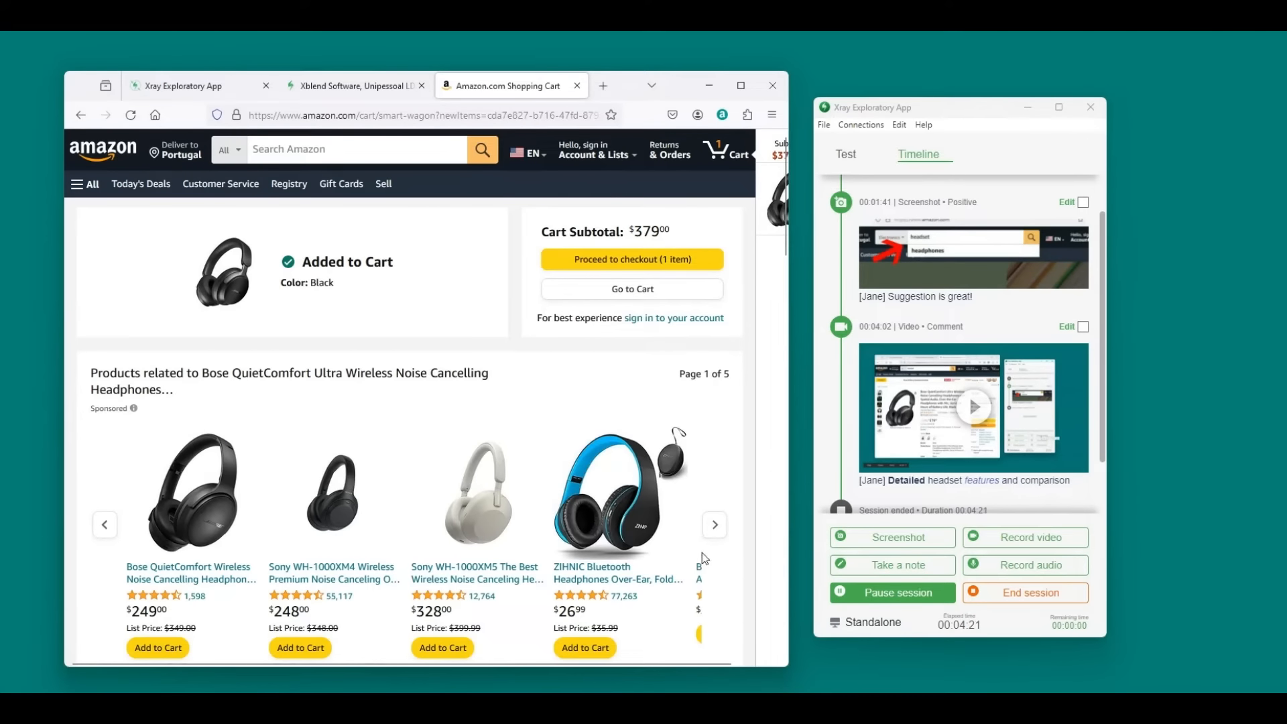
Examine the cart preview panel beside the Added to Cart page, widening the browser window slightly
drag(686, 667, 724, 667)
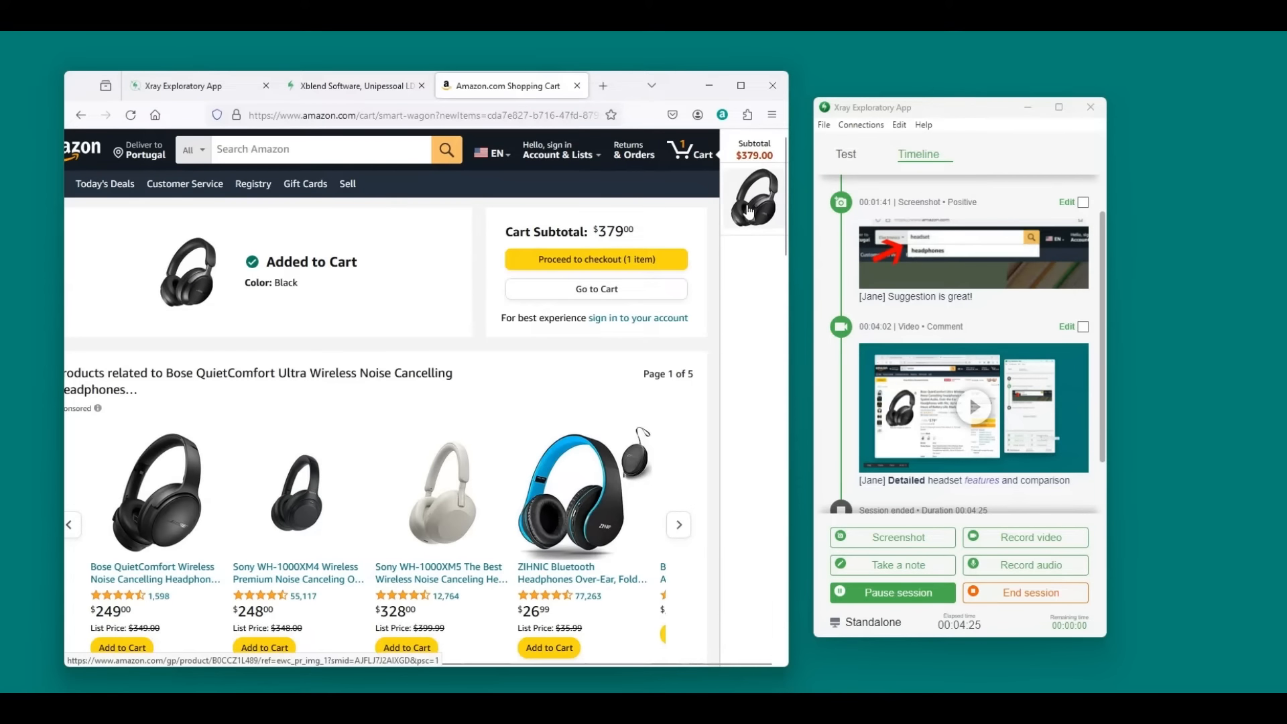
scroll(749, 213, down, 2)
scroll(749, 213, up, 2)
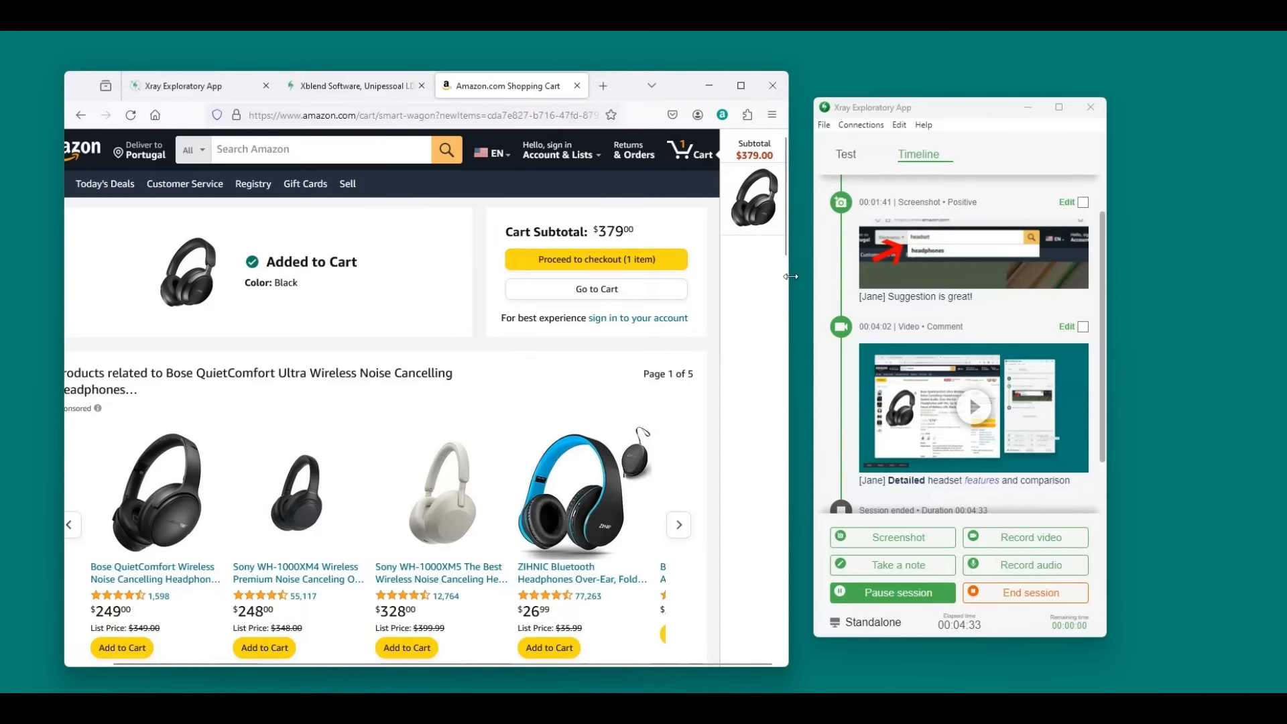
mouse_move(796, 277)
mouse_down()
mouse_move(1033, 268)
mouse_move(660, 286)
mouse_move(1003, 279)
mouse_move(730, 281)
mouse_move(798, 285)
mouse_up()
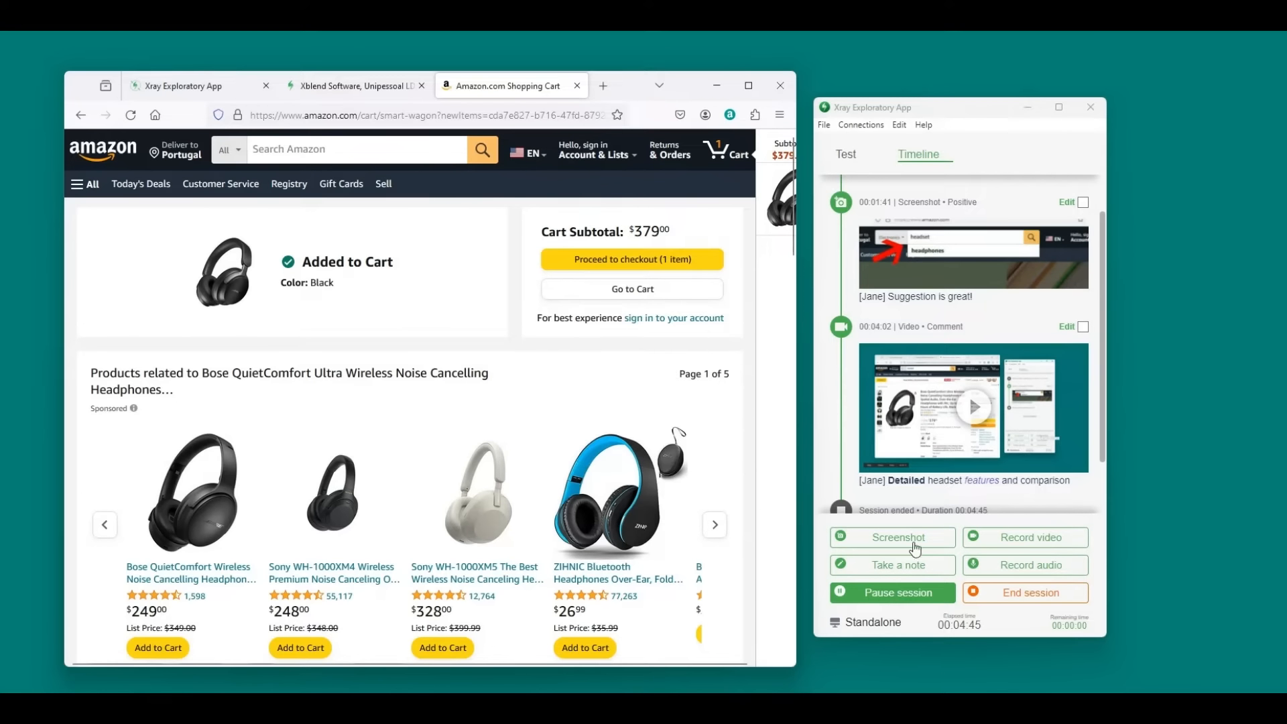
Write a session note reading "When cart preview panel is displayed and the browser window is narrow I cannot see delete button"
click(907, 577)
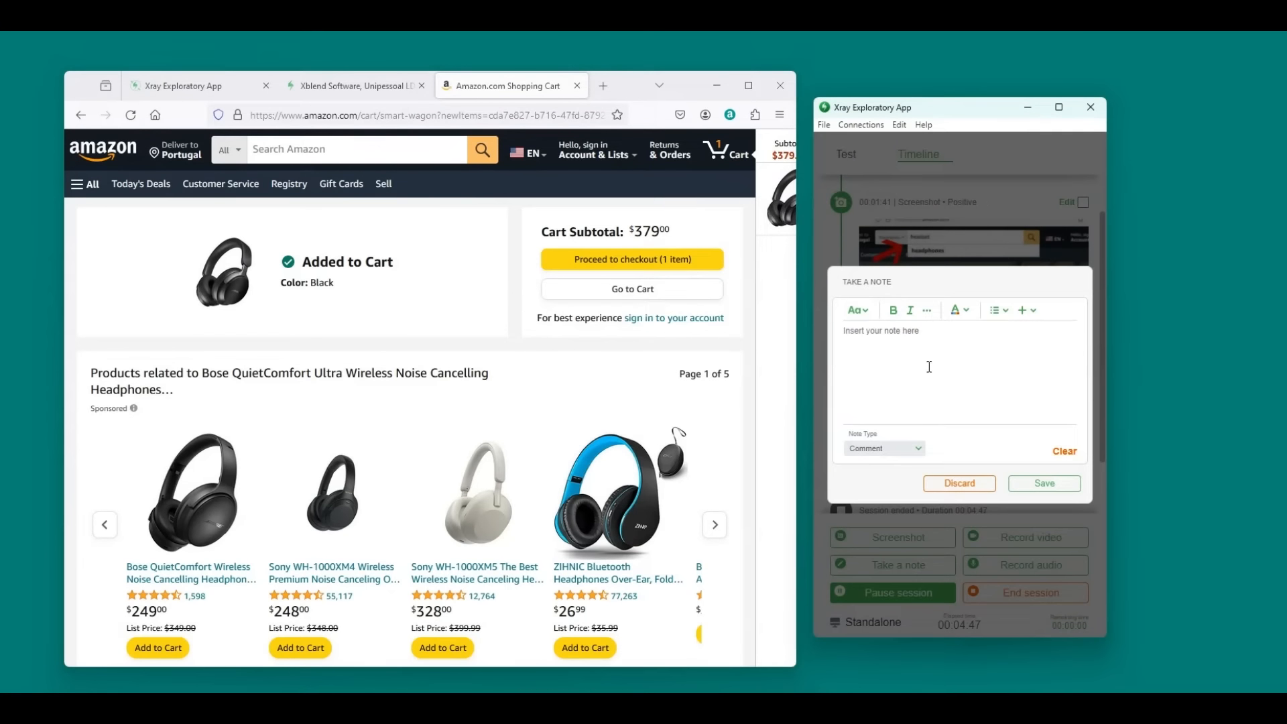
text(W)
text(hen cart preview wind)
text(ow)
key(BackSpace)
key(BackSpace)
key(BackSpace)
key(BackSpace)
key(BackSpace)
text(panel is displayed and the brow)
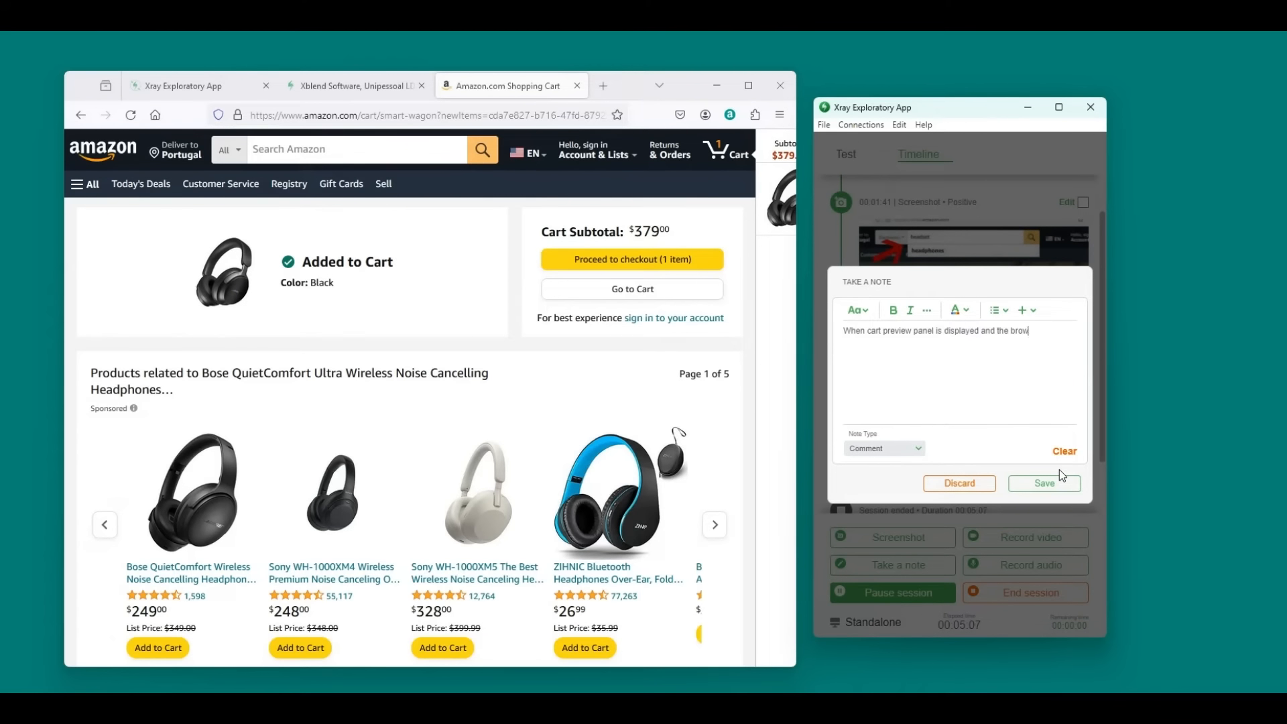
text(ser window is narrow I cannot see delete button)
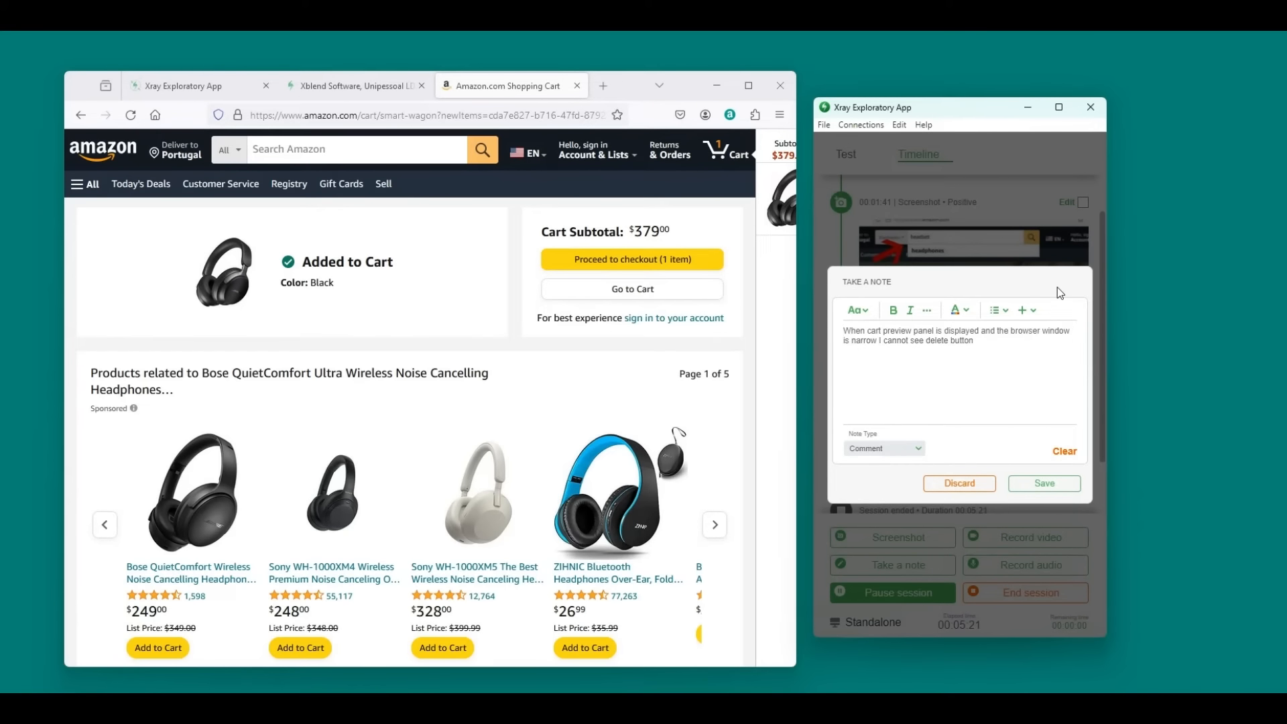
Prefix the note with the tester's name in brackets and save it as a Comment
text([Jan)
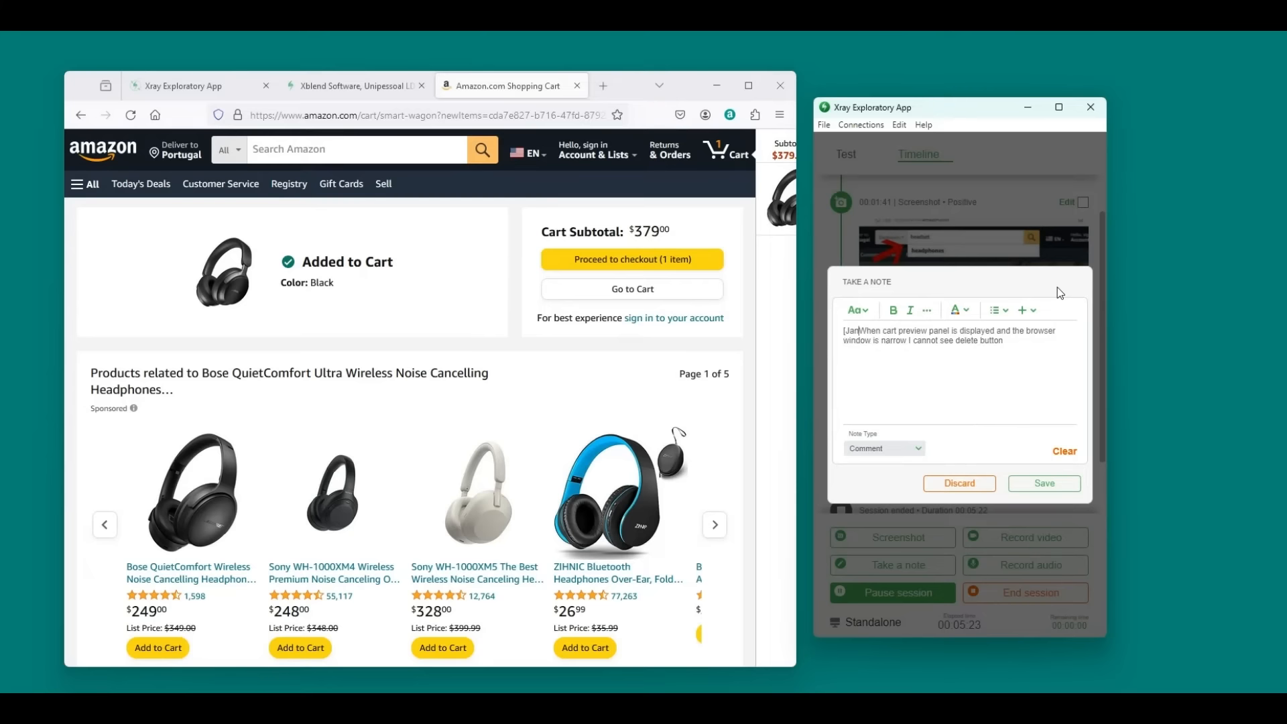
text(e])
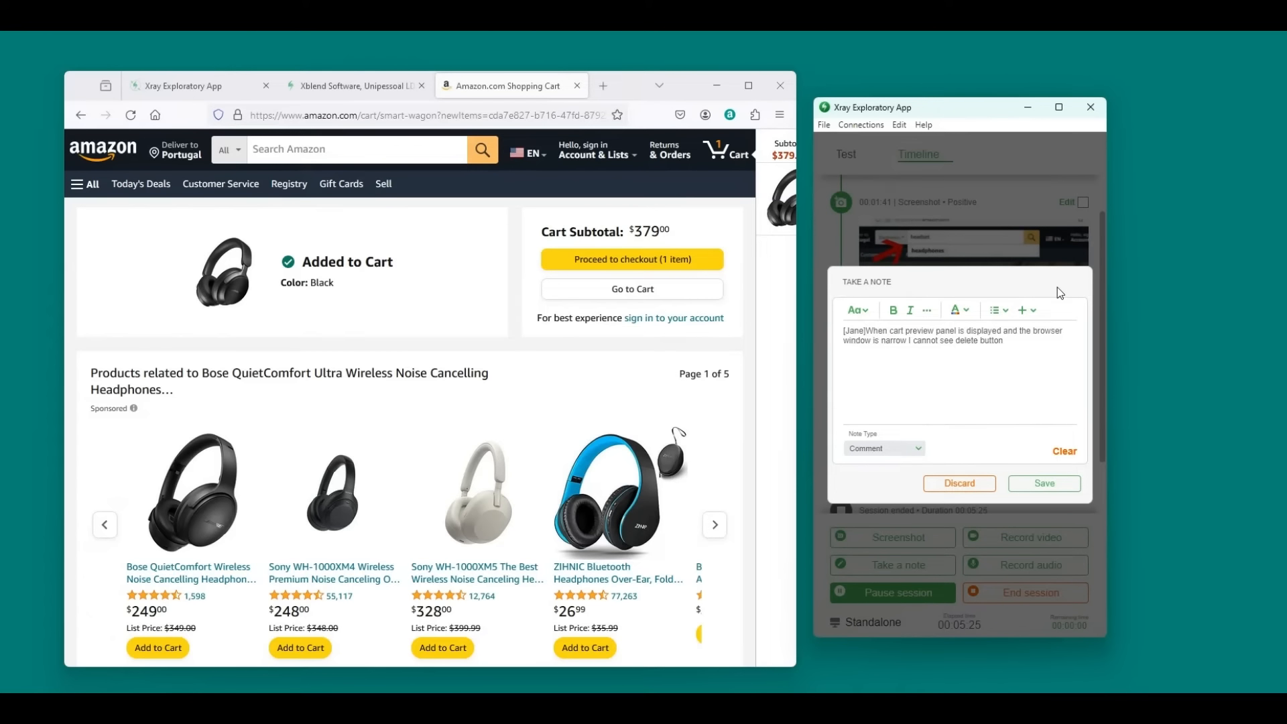
click(1029, 487)
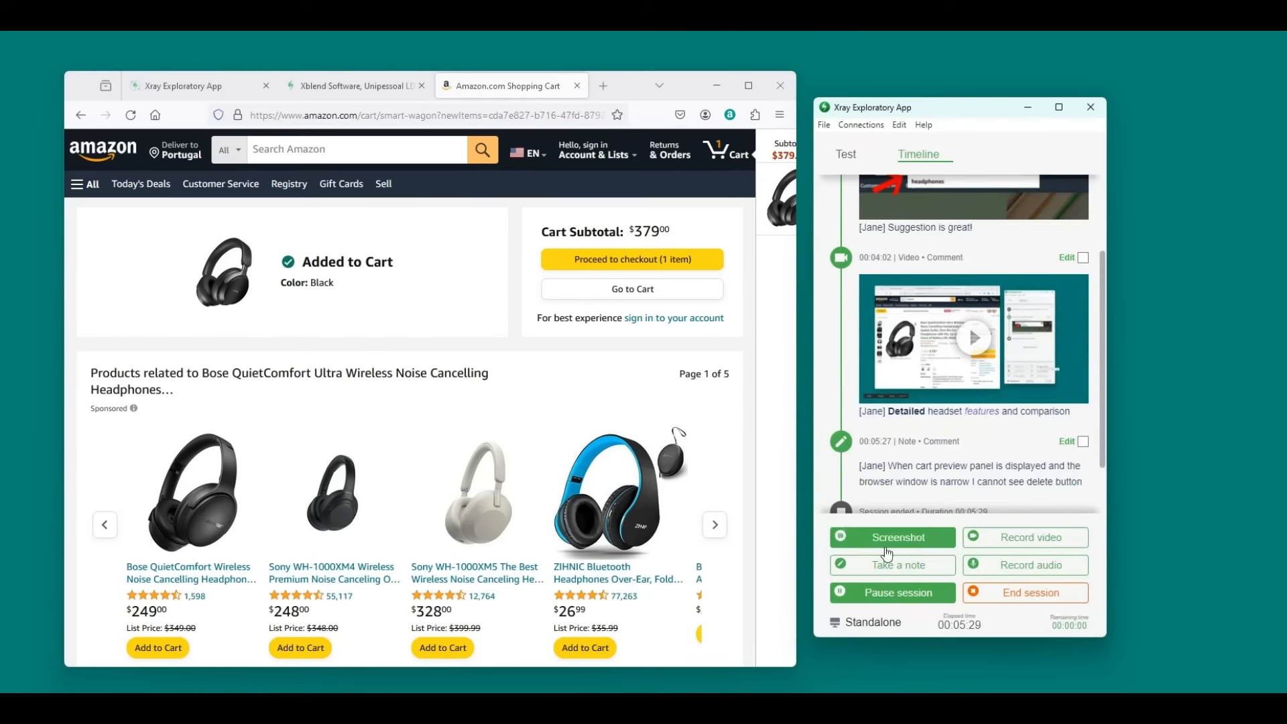
Review the captured timeline evidence, end the test session and move the expanded session review window fully into view
scroll(1033, 332, down, 1)
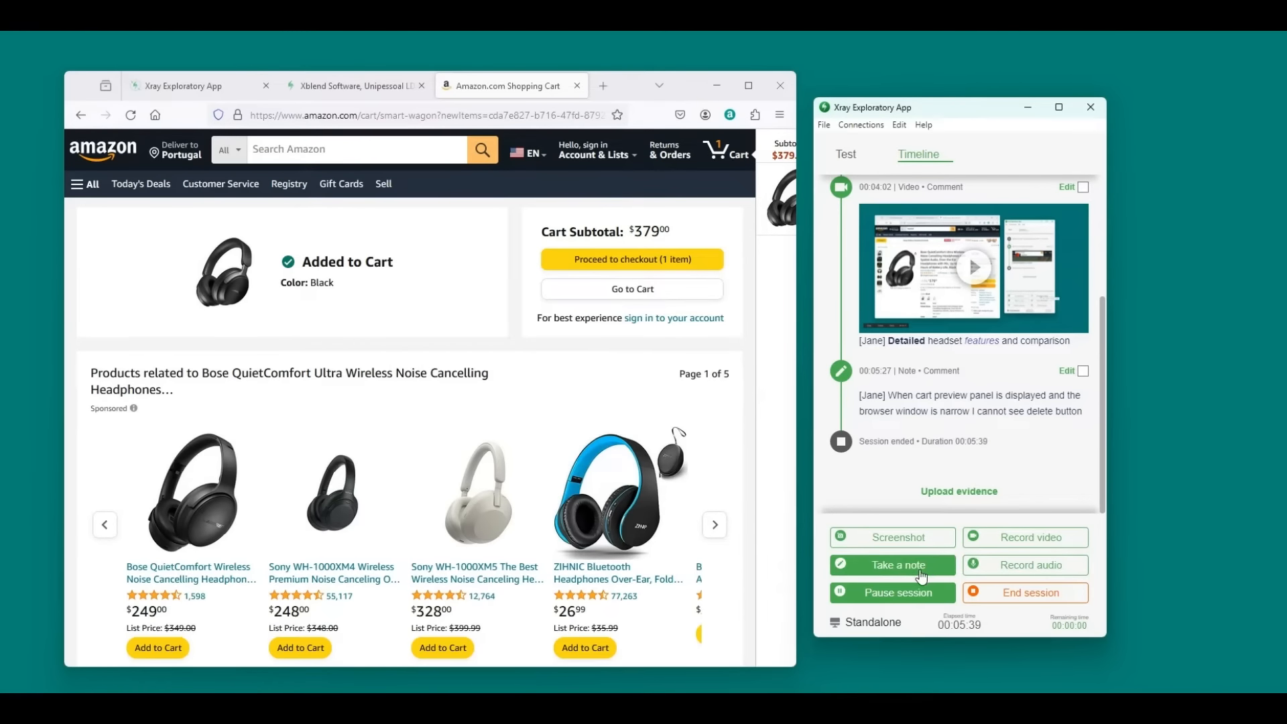
scroll(993, 444, up, 3)
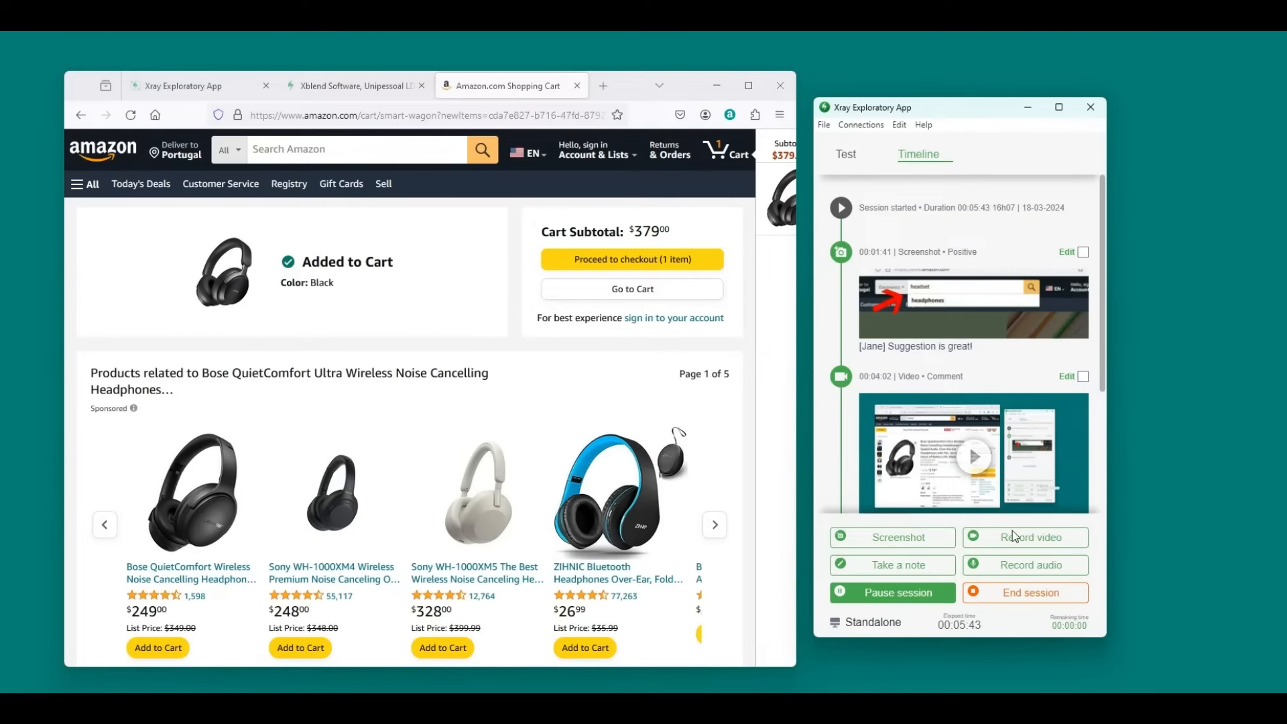
click(1014, 605)
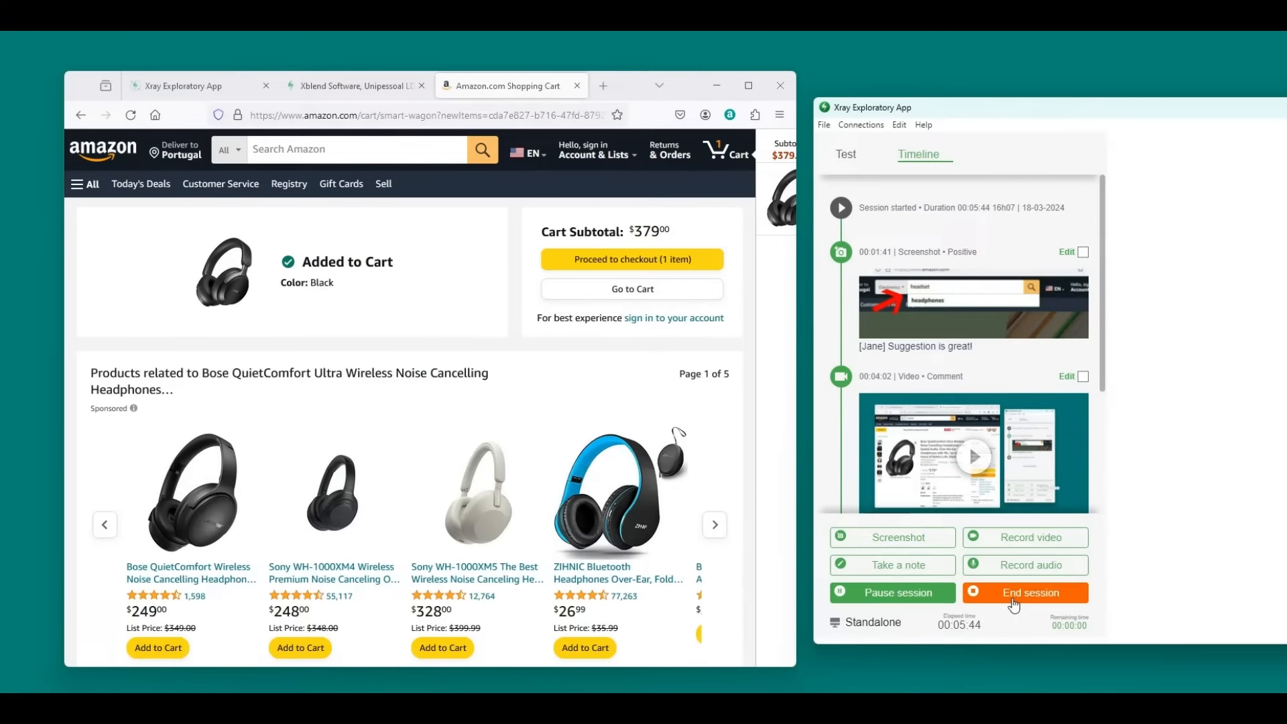
drag(905, 114, 470, 110)
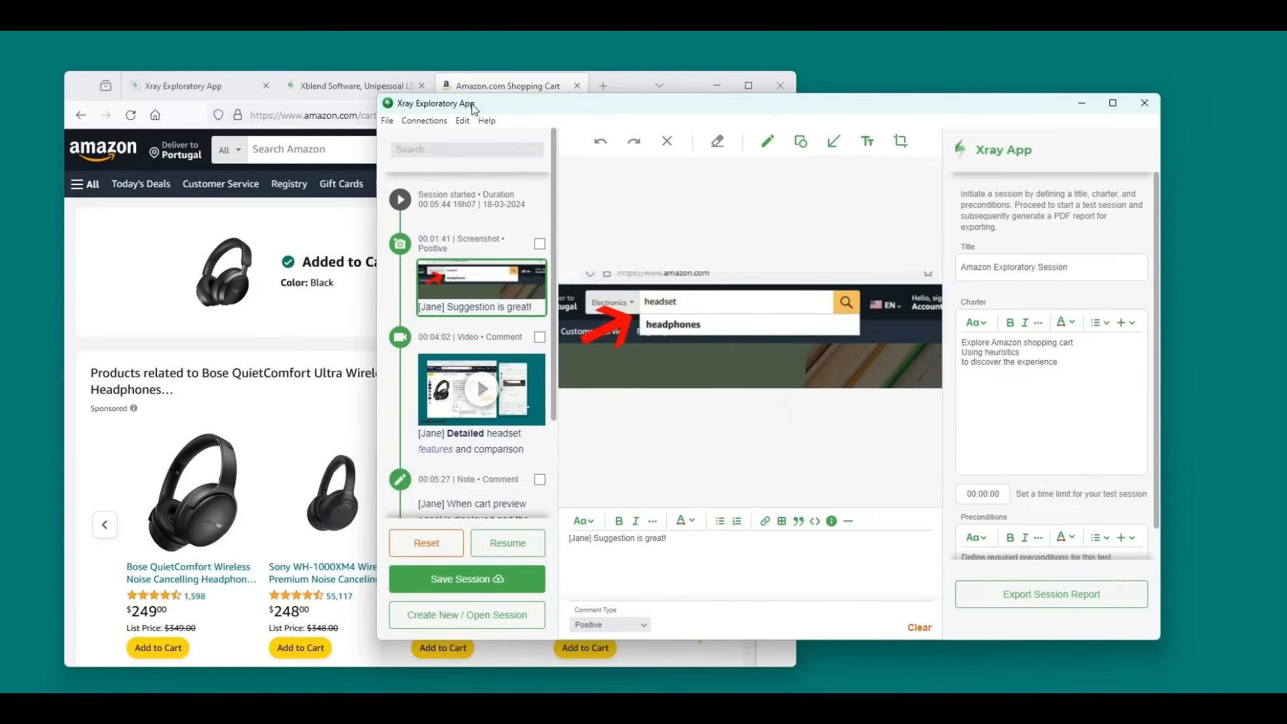
Review the headset comparison video and the cart preview note in the ended session's timeline
click(461, 363)
scroll(464, 356, down, 1)
scroll(467, 350, down, 1)
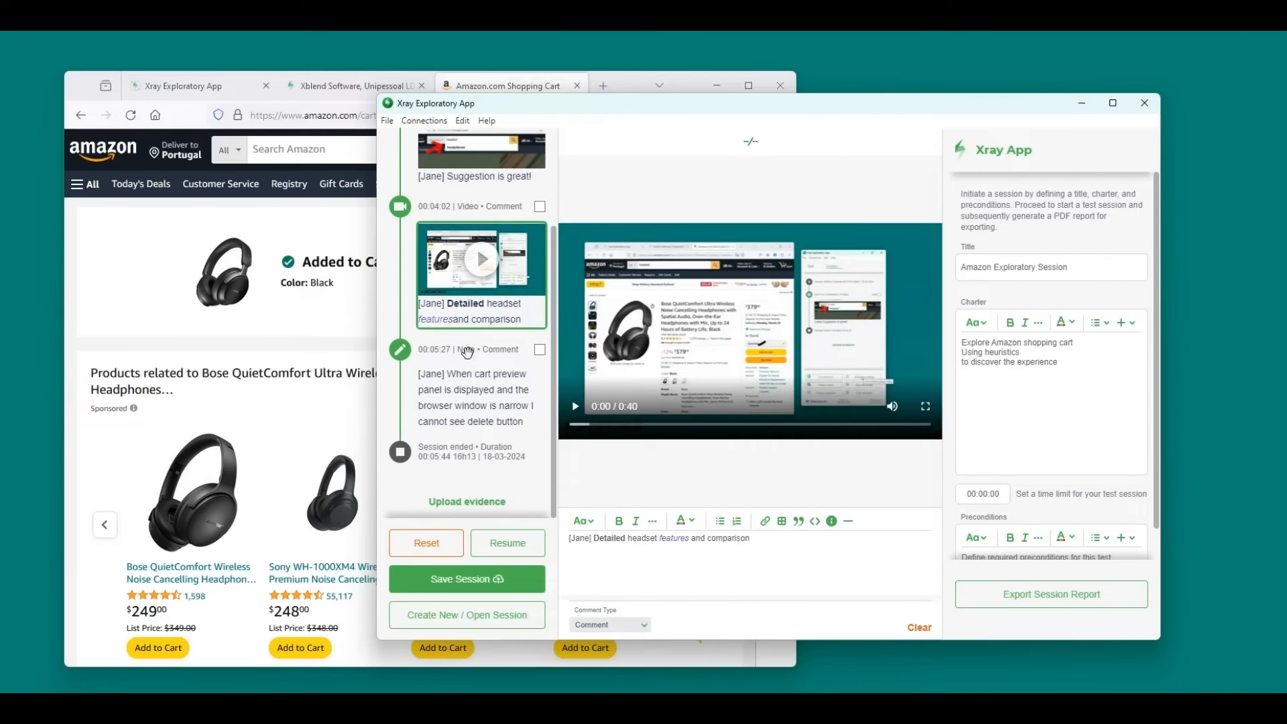
click(485, 395)
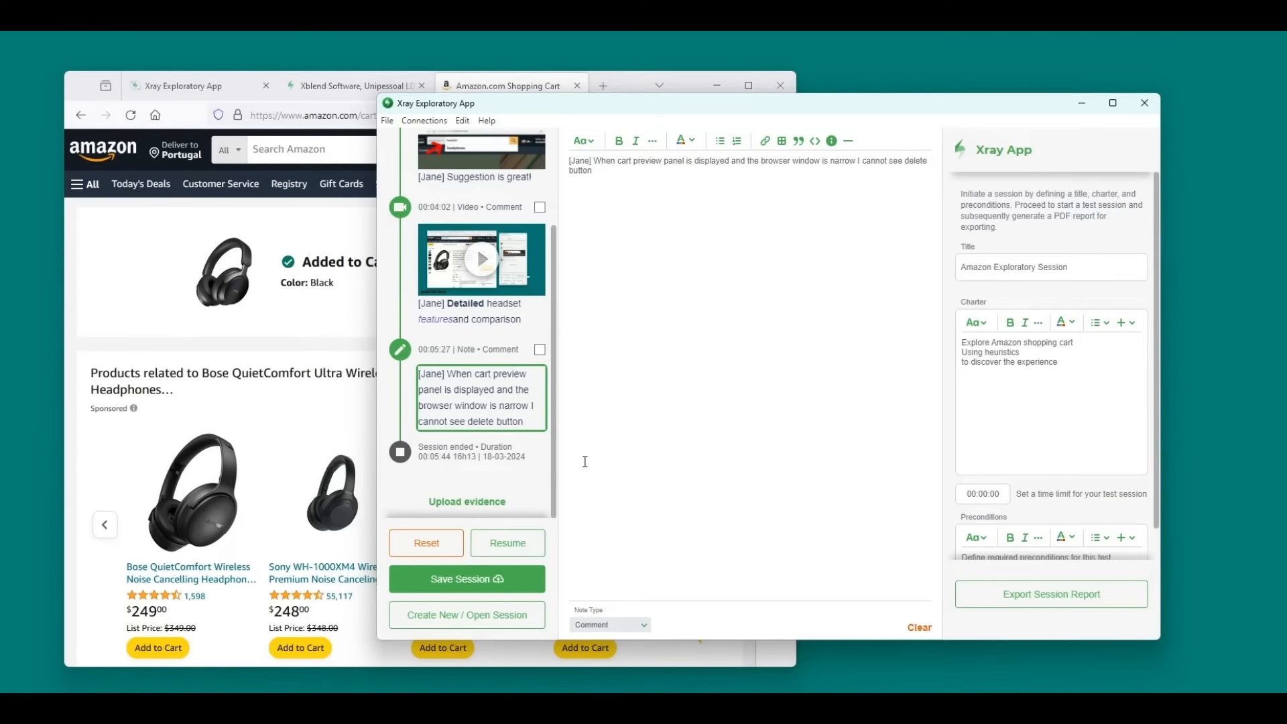
Export the session report as a zip file to the Downloads folder under the suggested file name
click(1082, 595)
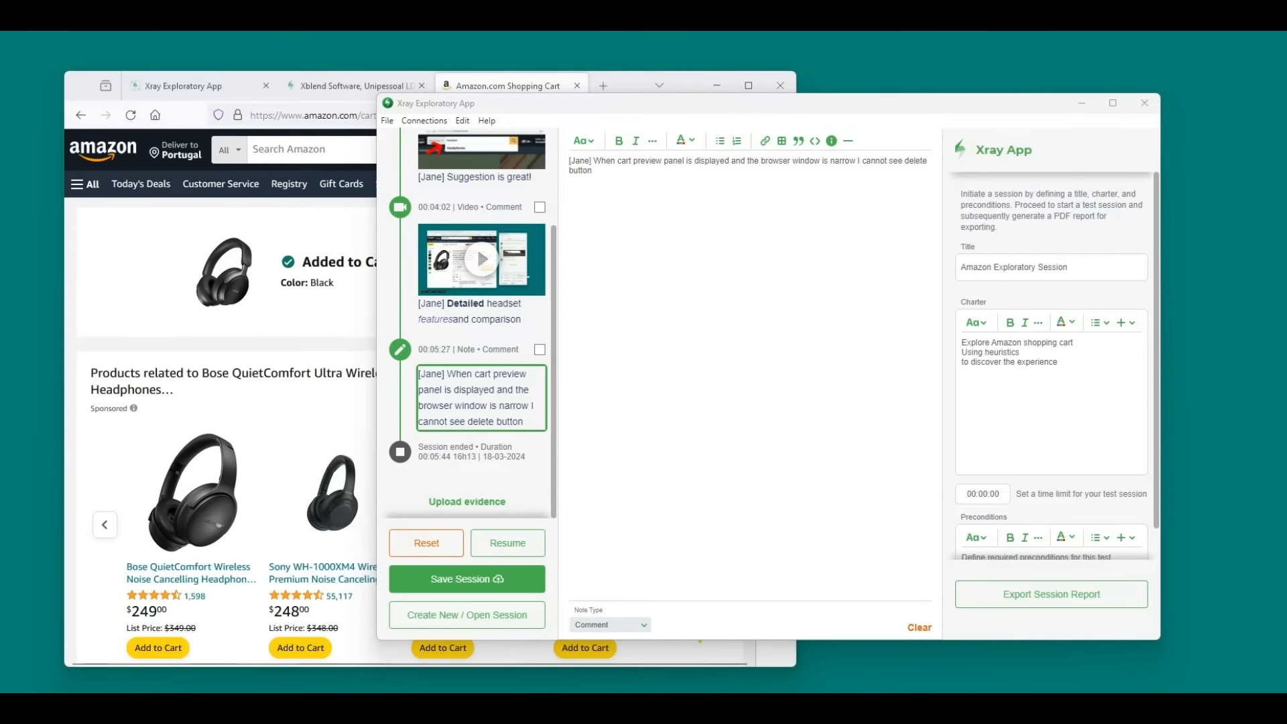
drag(389, 263, 596, 251)
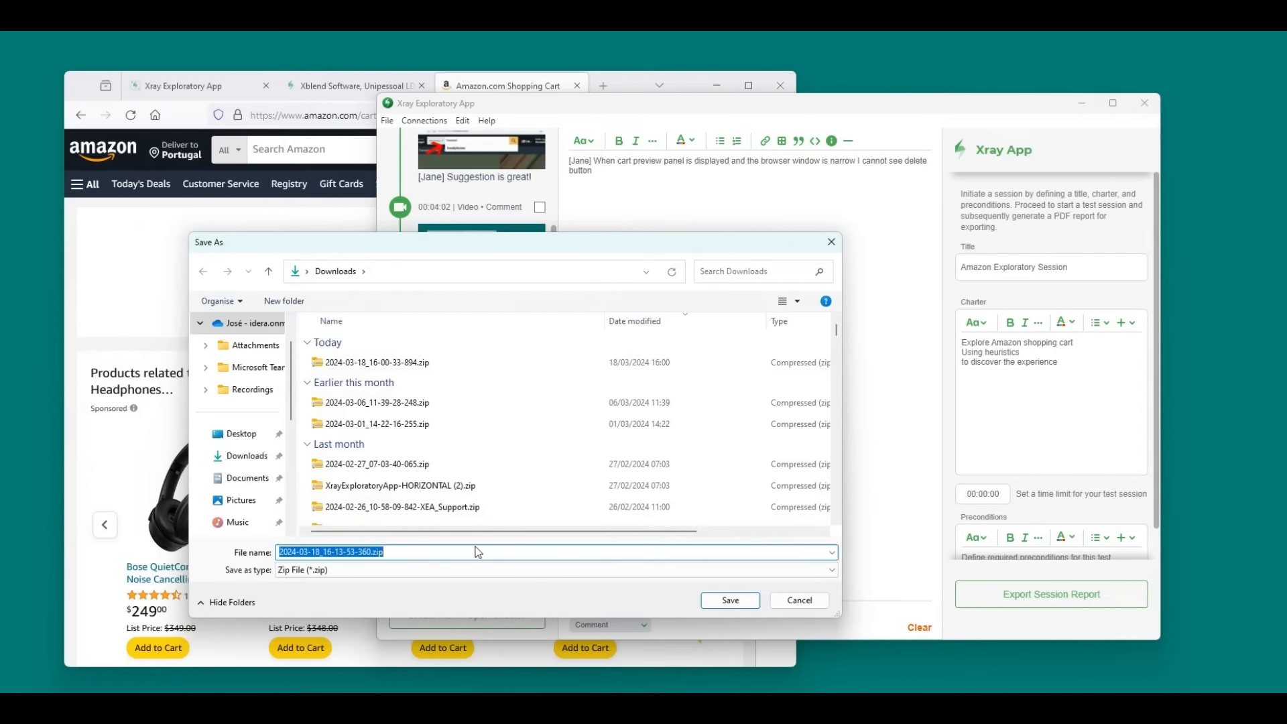
click(731, 601)
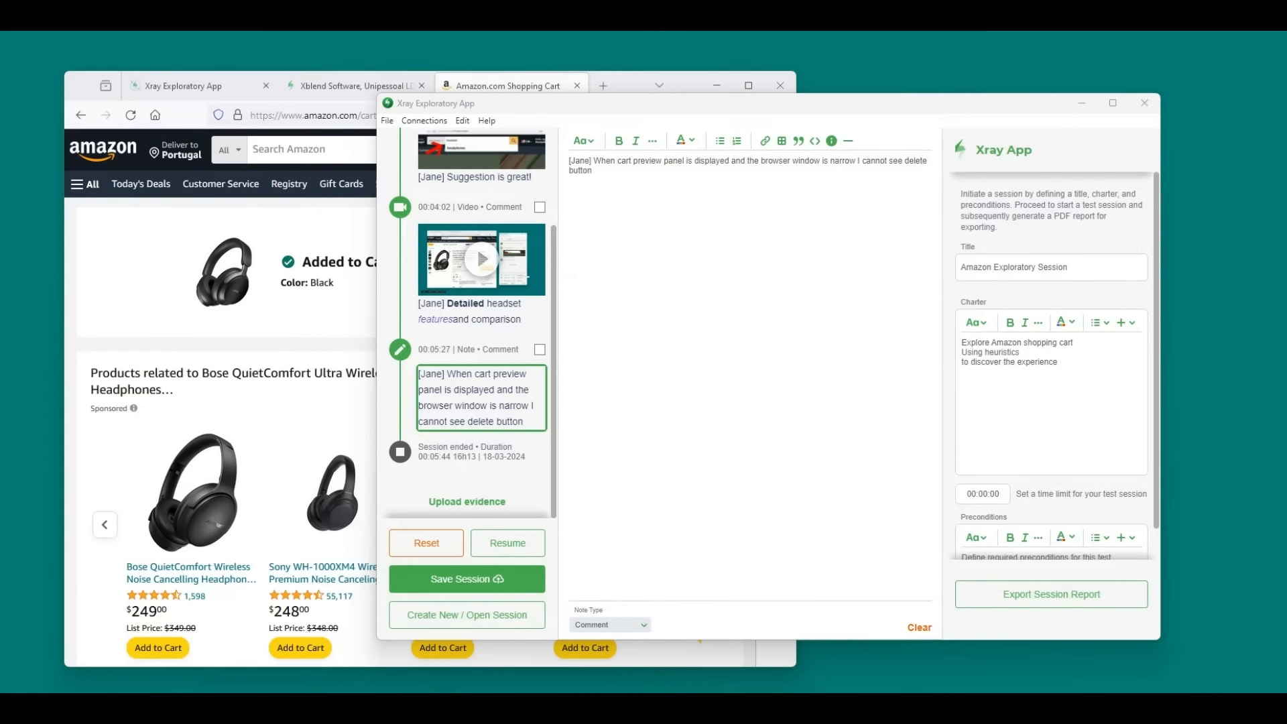
Bring the exported zip archive's window into view and inspect the contents of its Screenshots and Videos folders
drag(0, 65, 437, 140)
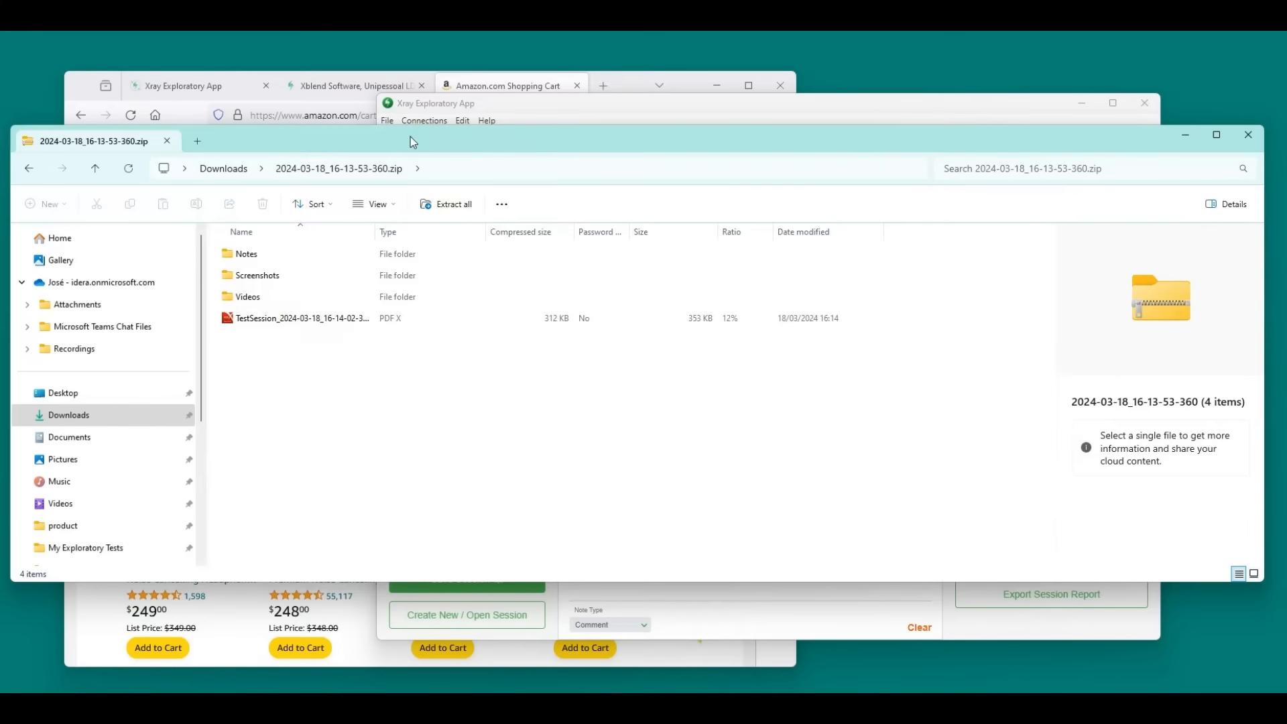
drag(410, 135, 418, 135)
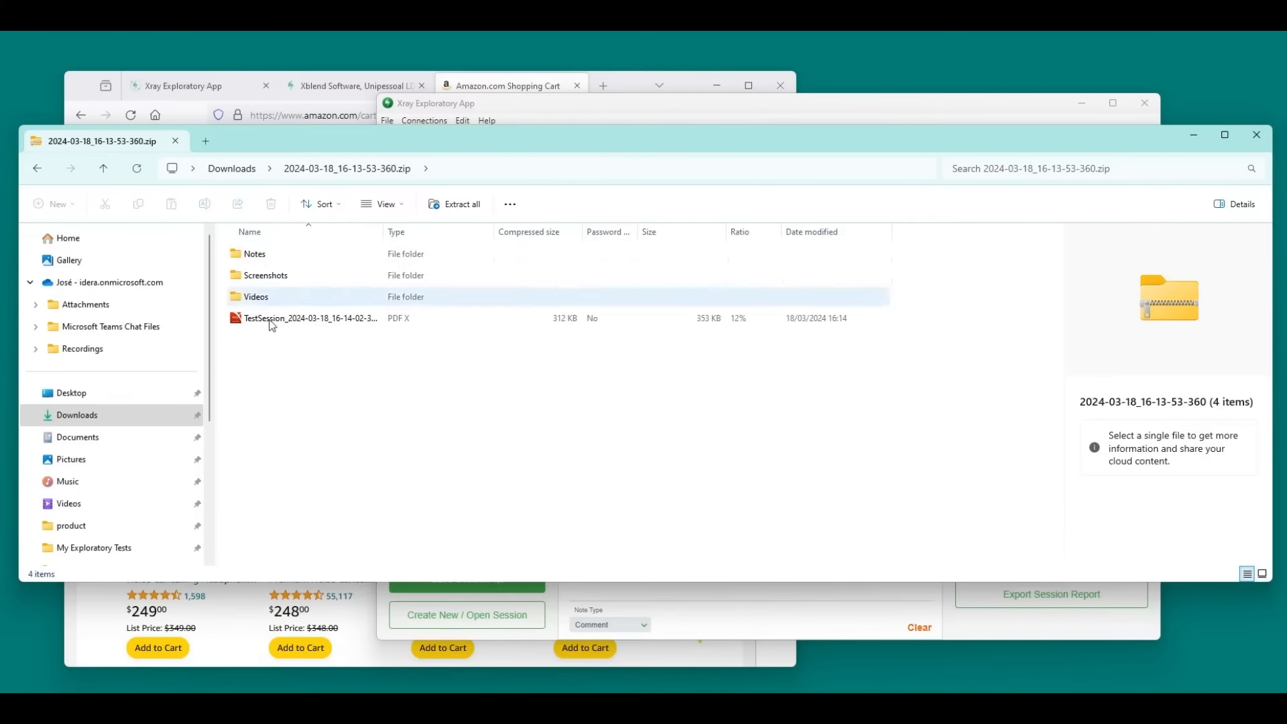
click(261, 254)
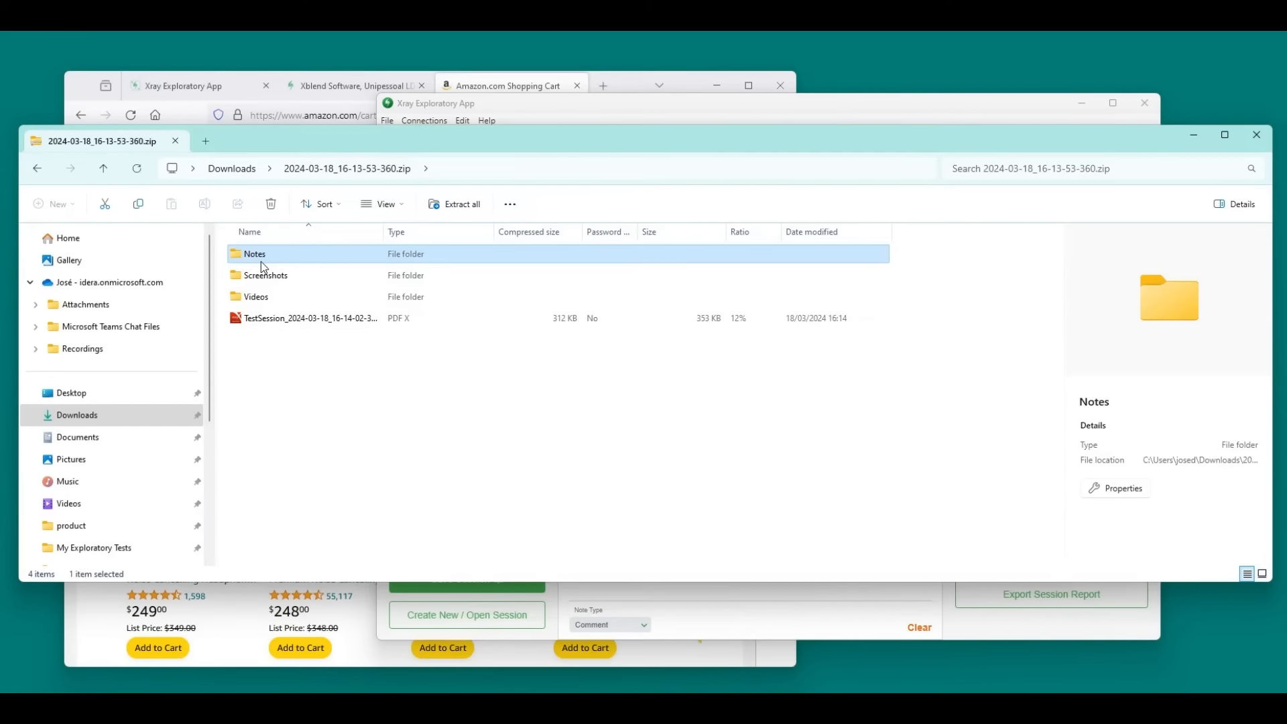
double_click(269, 279)
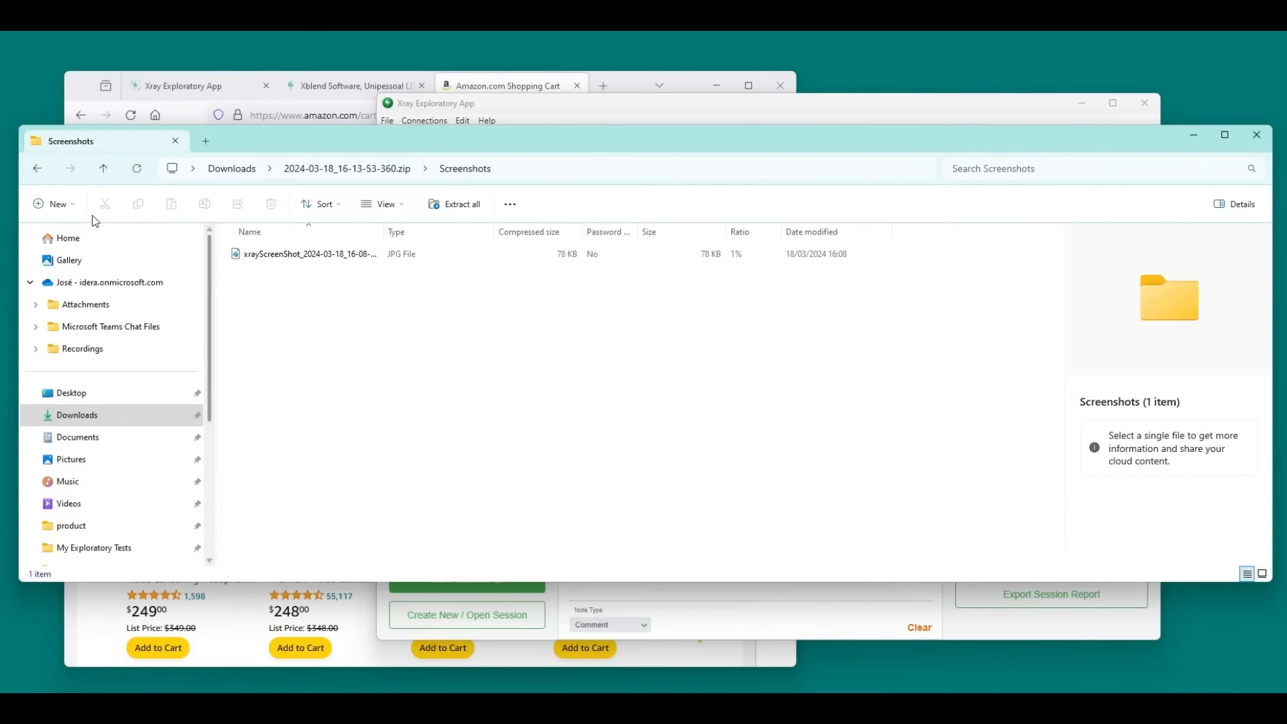
click(39, 169)
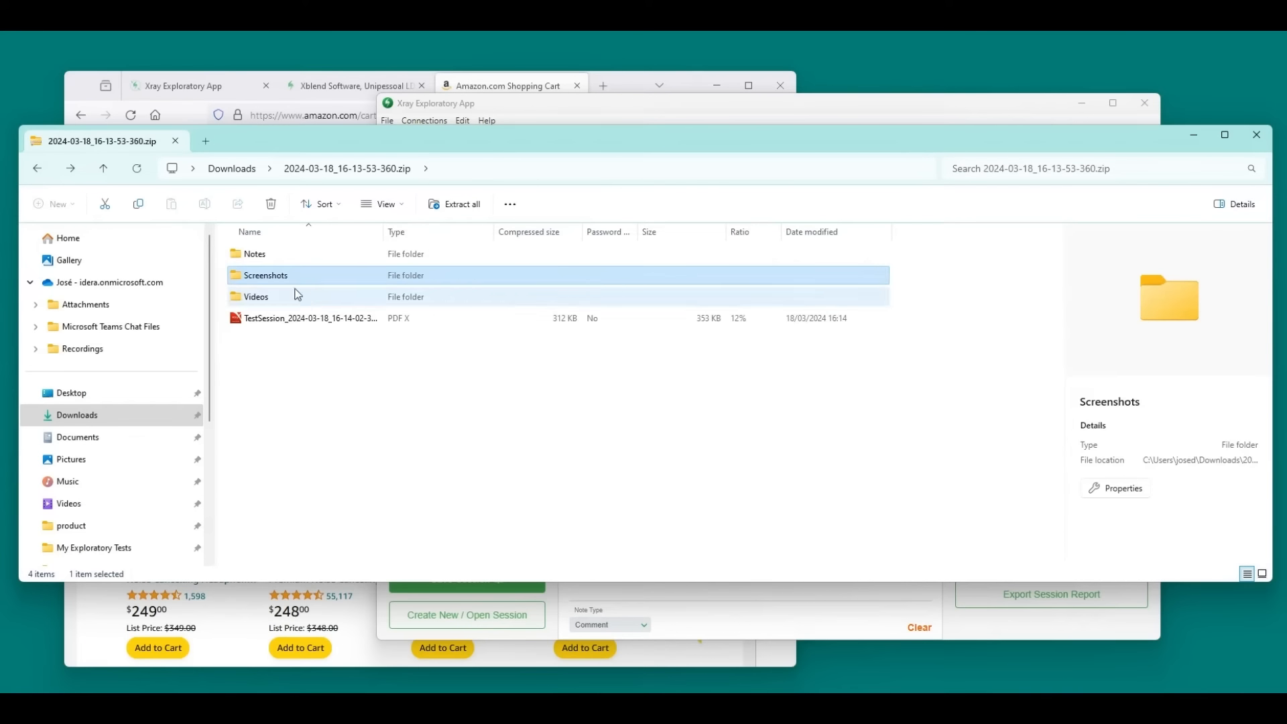
double_click(255, 295)
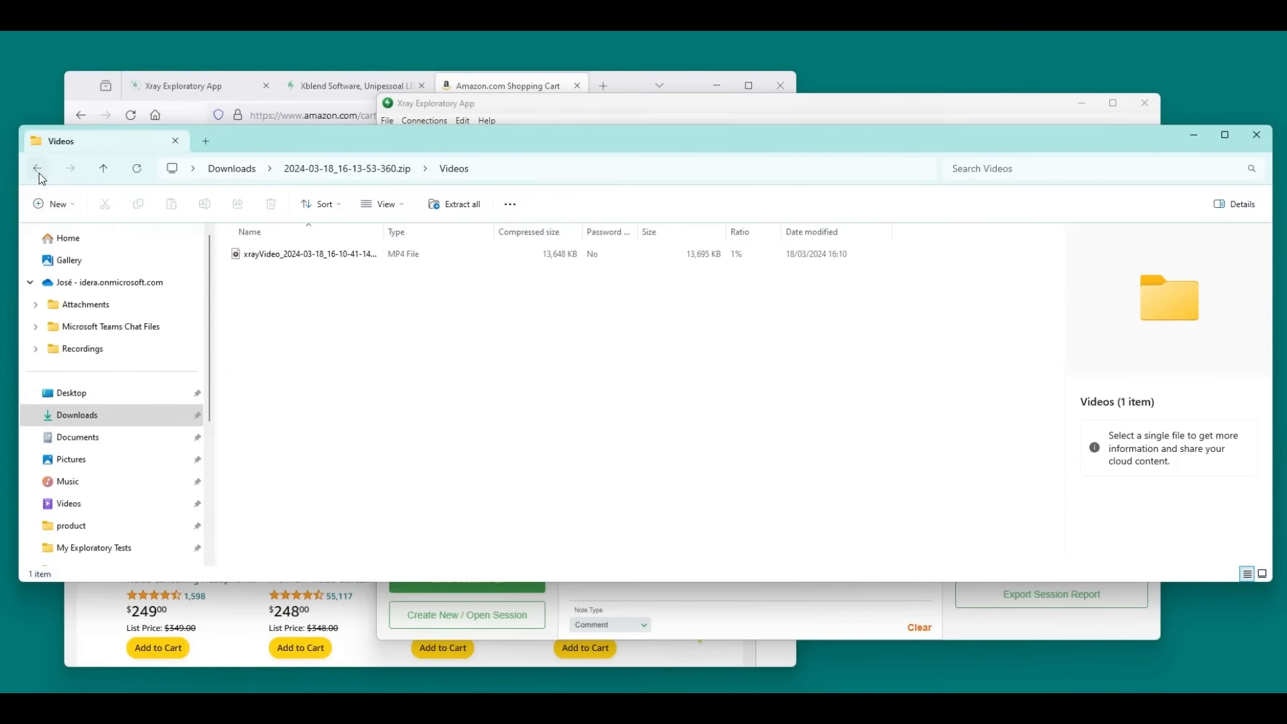
click(39, 173)
Open the TestSession PDF report from the exported archive and move its window fully into view
click(265, 322)
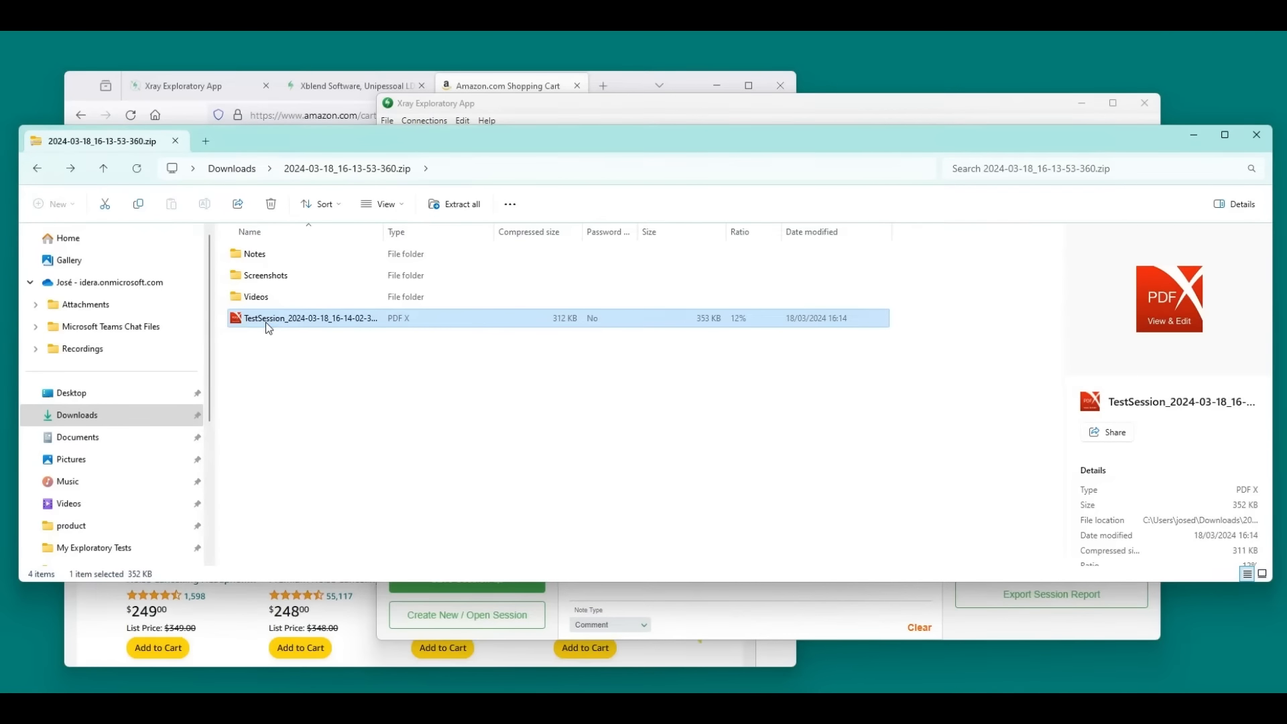
double_click(266, 322)
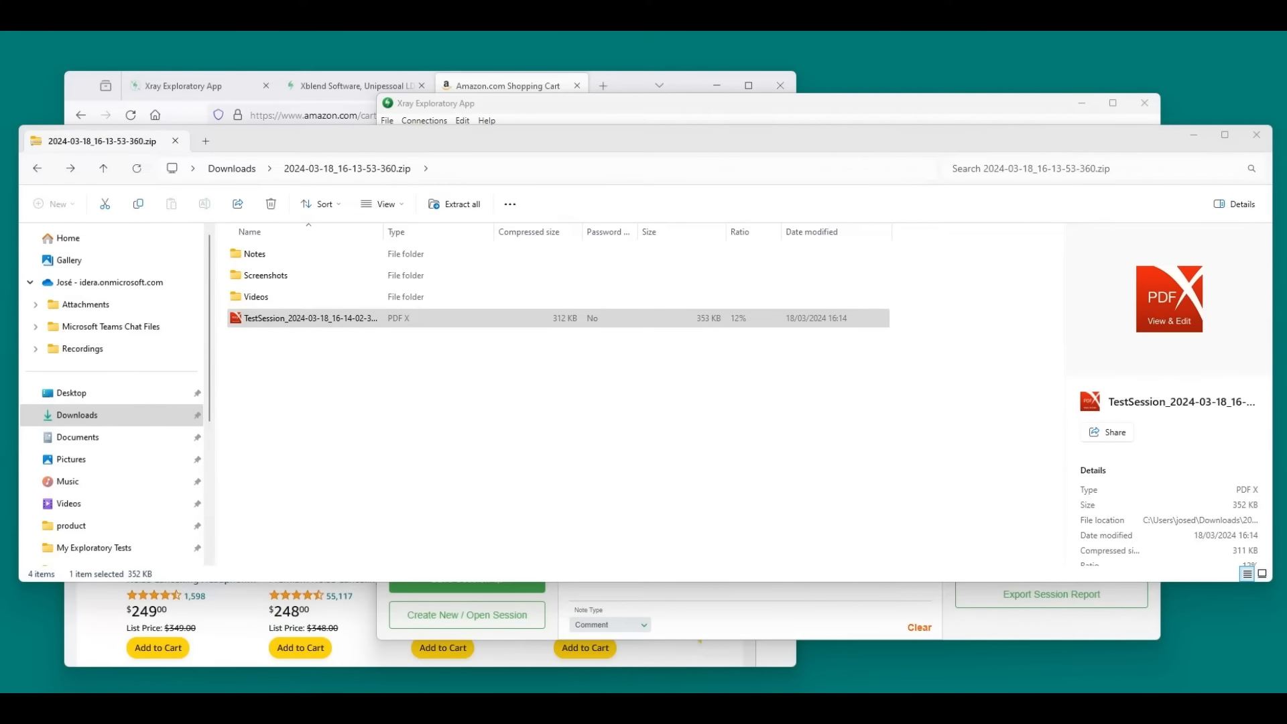
drag(979, 181, 721, 69)
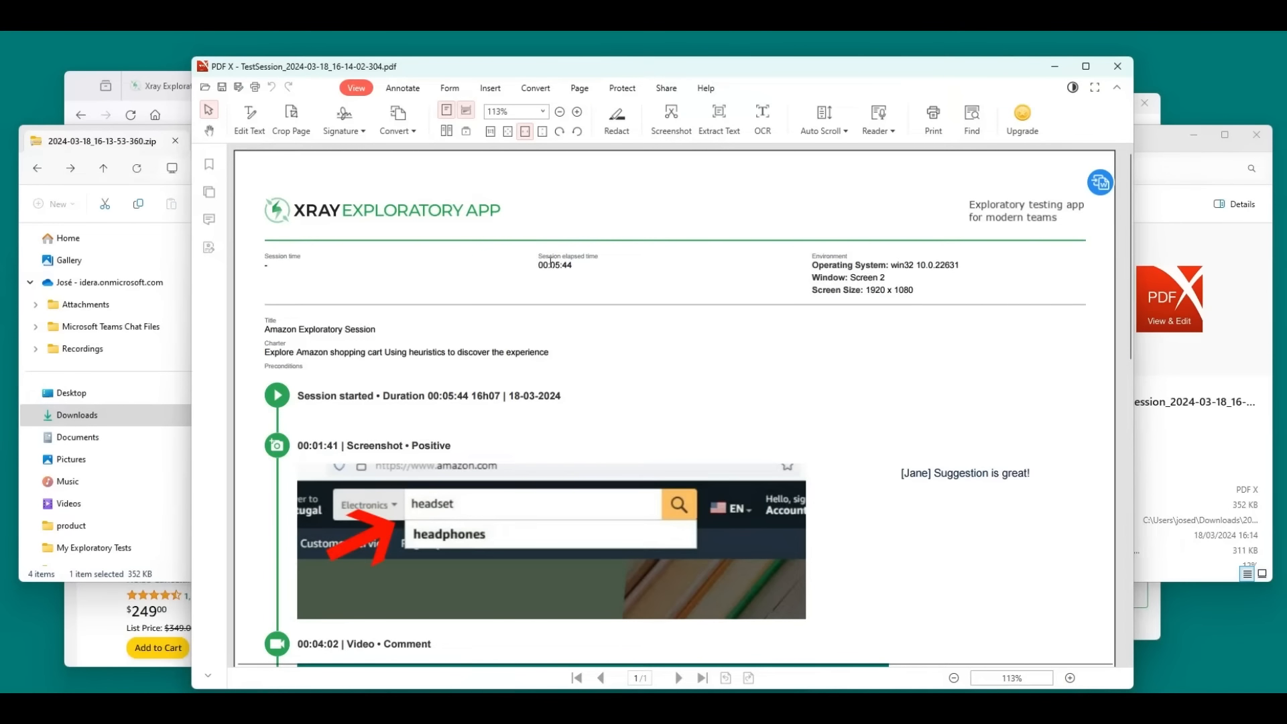
Read the report's session details and its screenshot, video and note entries, and minimise the report and archive windows
right_click(596, 265)
click(566, 282)
drag(319, 352, 460, 364)
scroll(499, 413, down, 2)
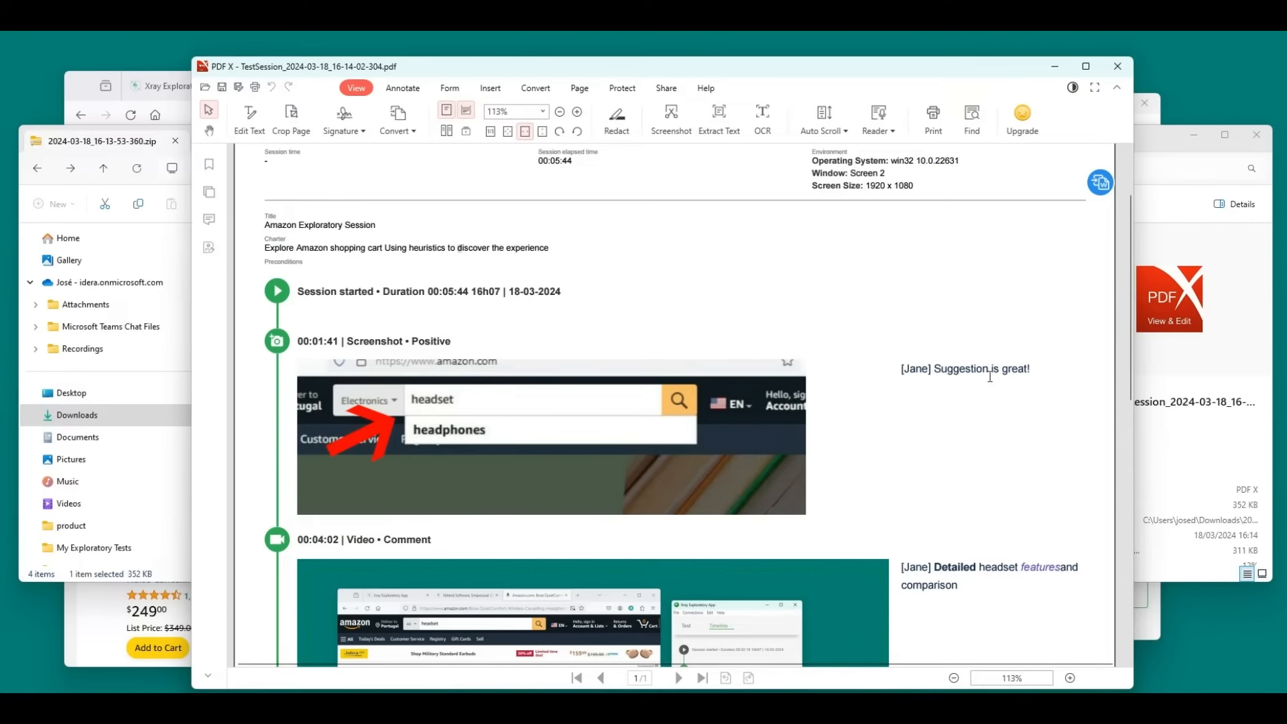
scroll(720, 441, down, 2)
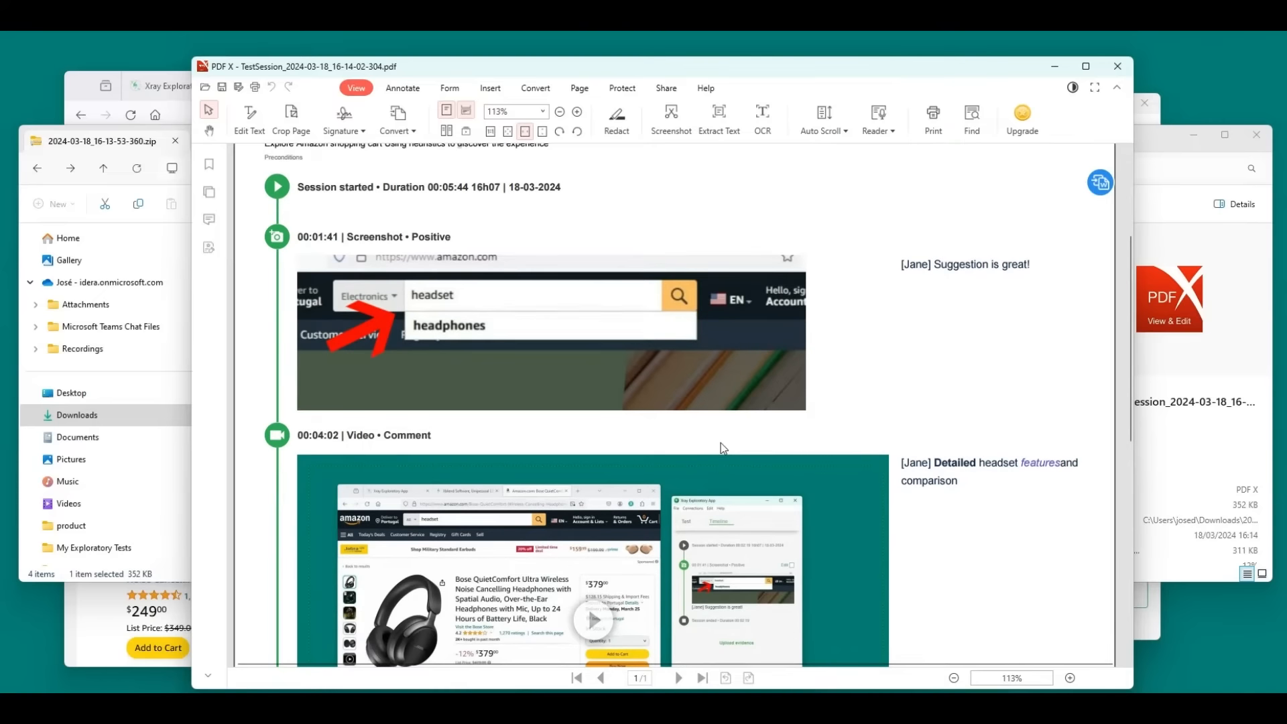
scroll(685, 431, down, 5)
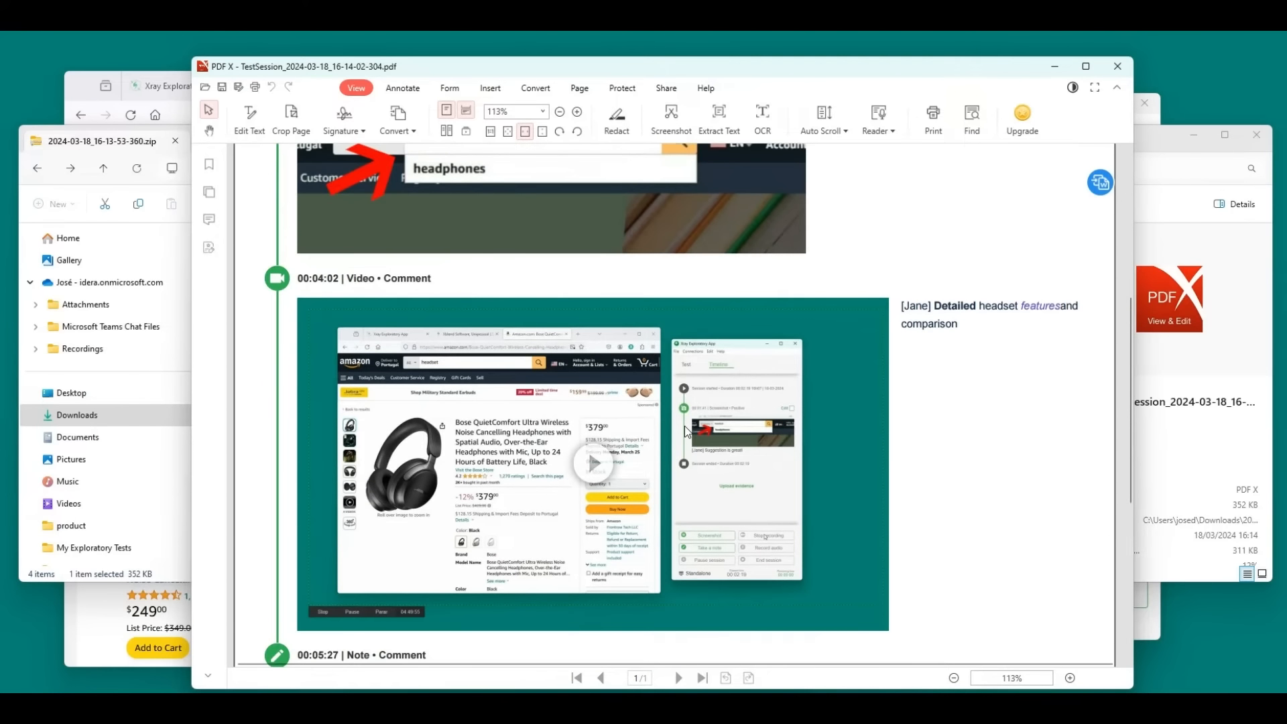
scroll(685, 425, down, 5)
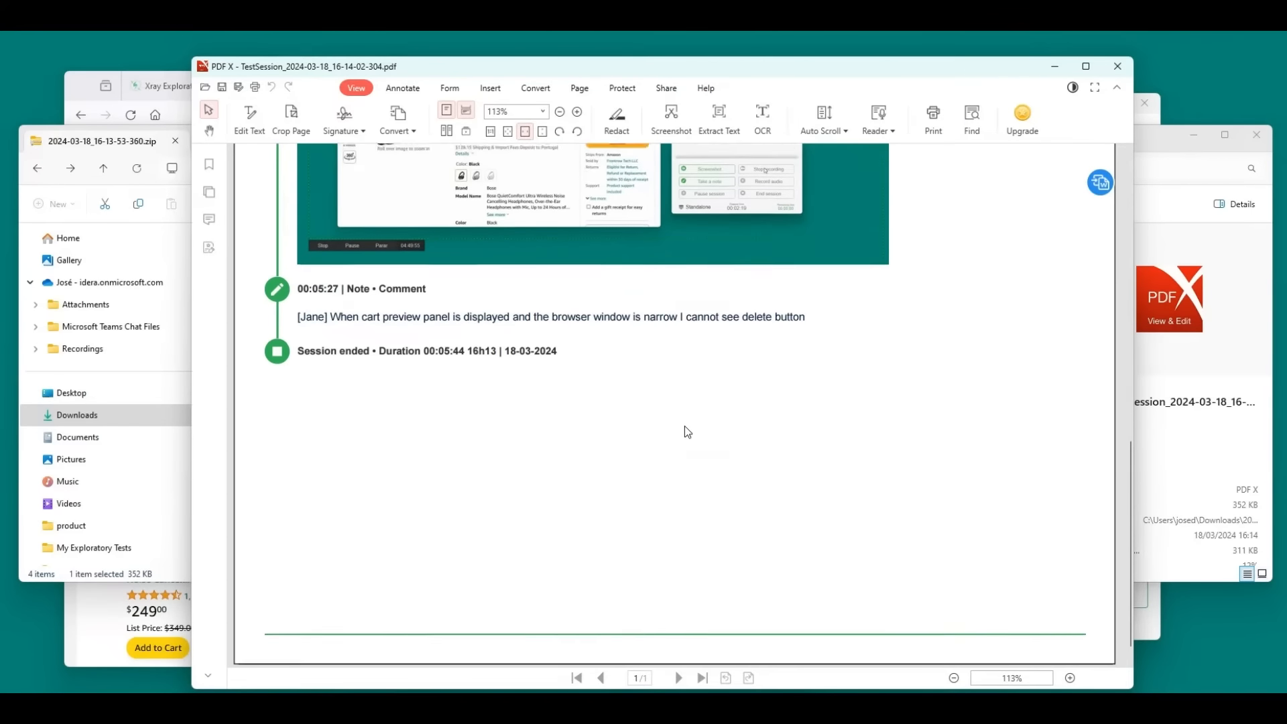
scroll(690, 425, up, 2)
scroll(698, 417, up, 8)
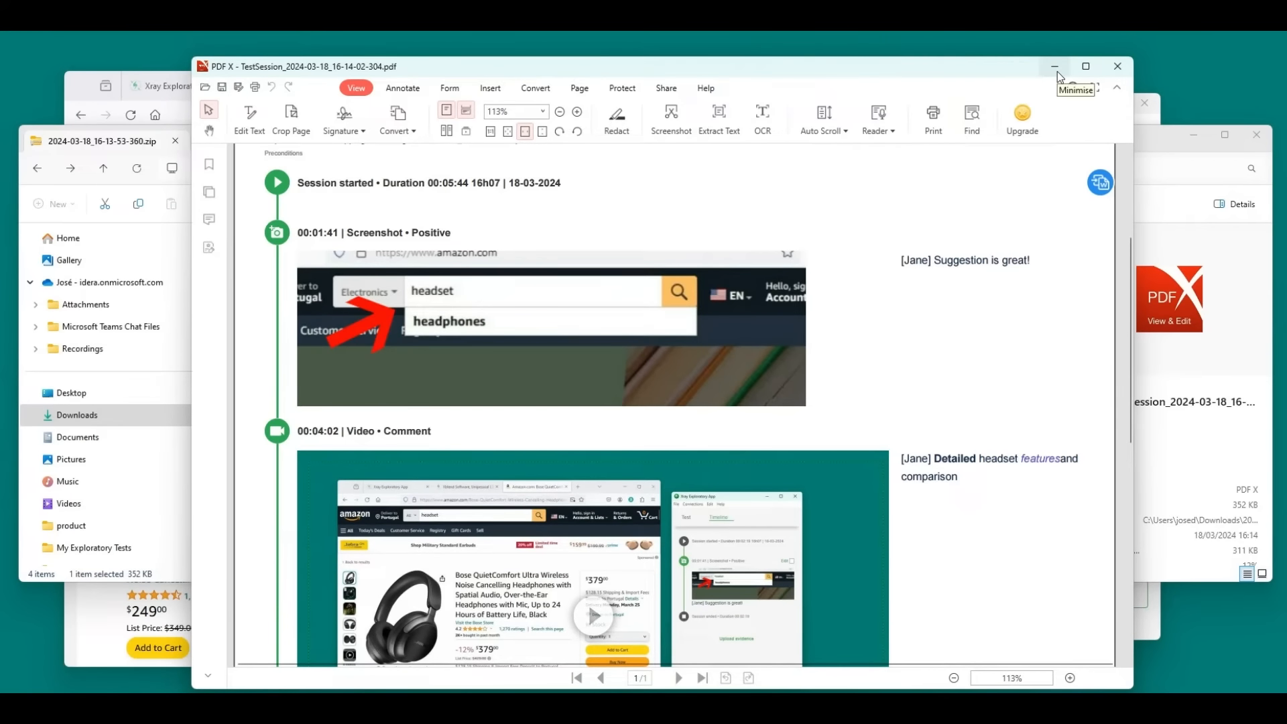
click(1057, 71)
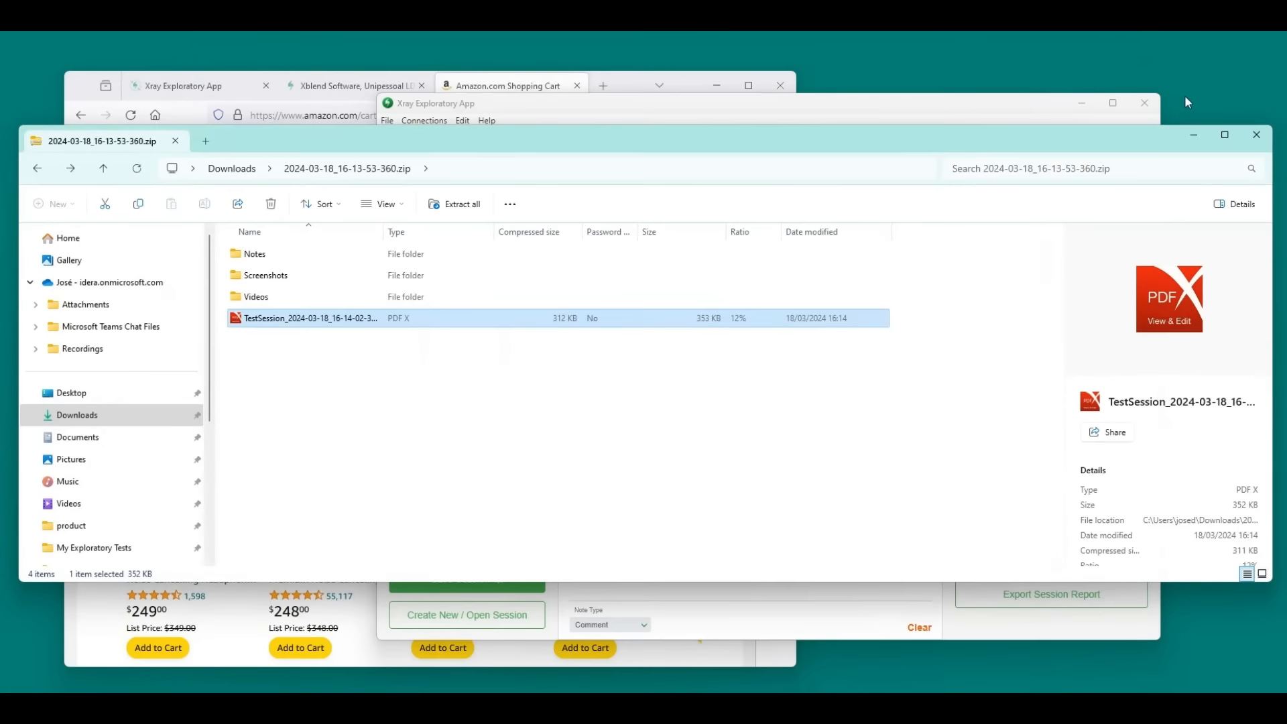
click(1197, 136)
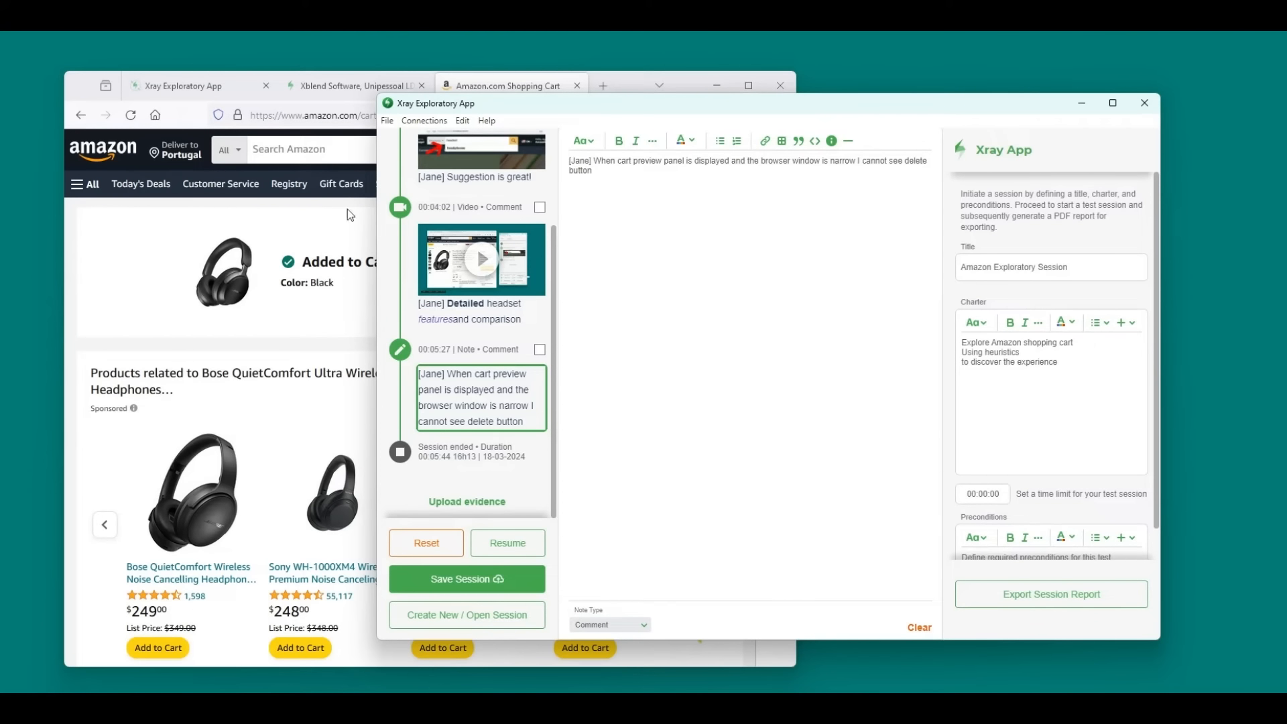
Save the session to the cloud with the Exploratory QA workspace page open behind, narrowing the desktop app window to uncover the session list
click(167, 94)
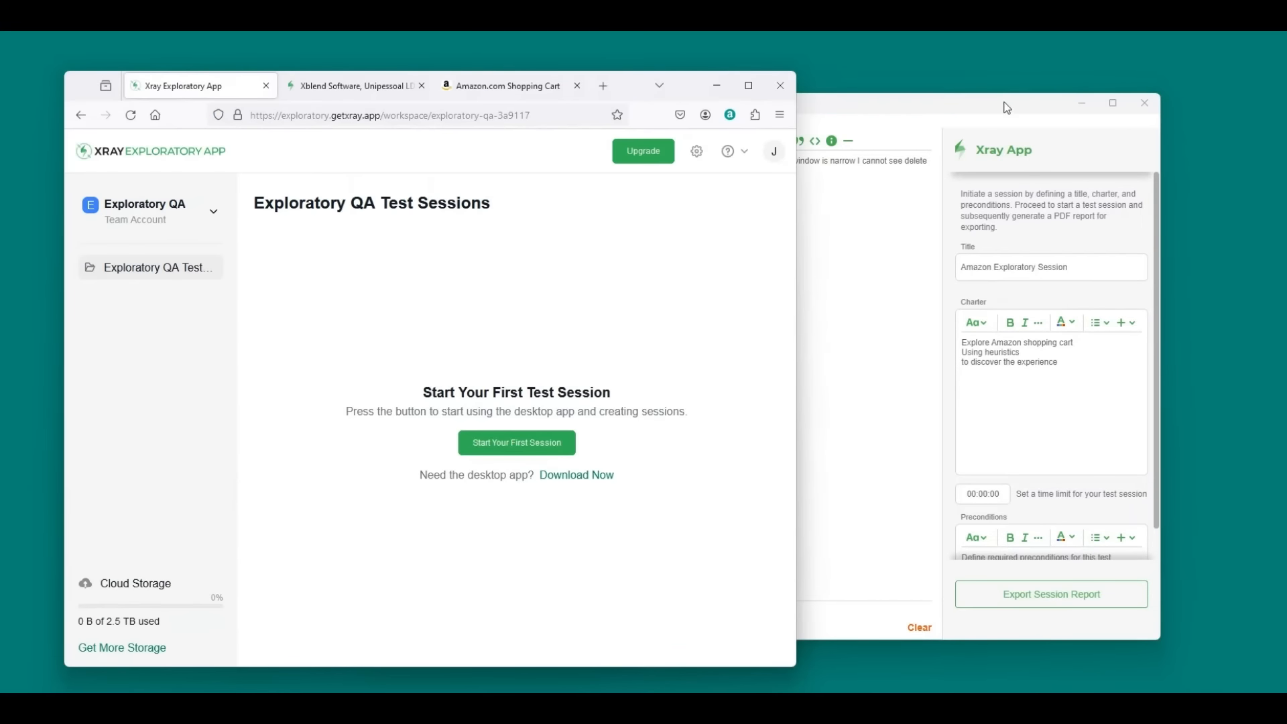
drag(1007, 107, 1034, 101)
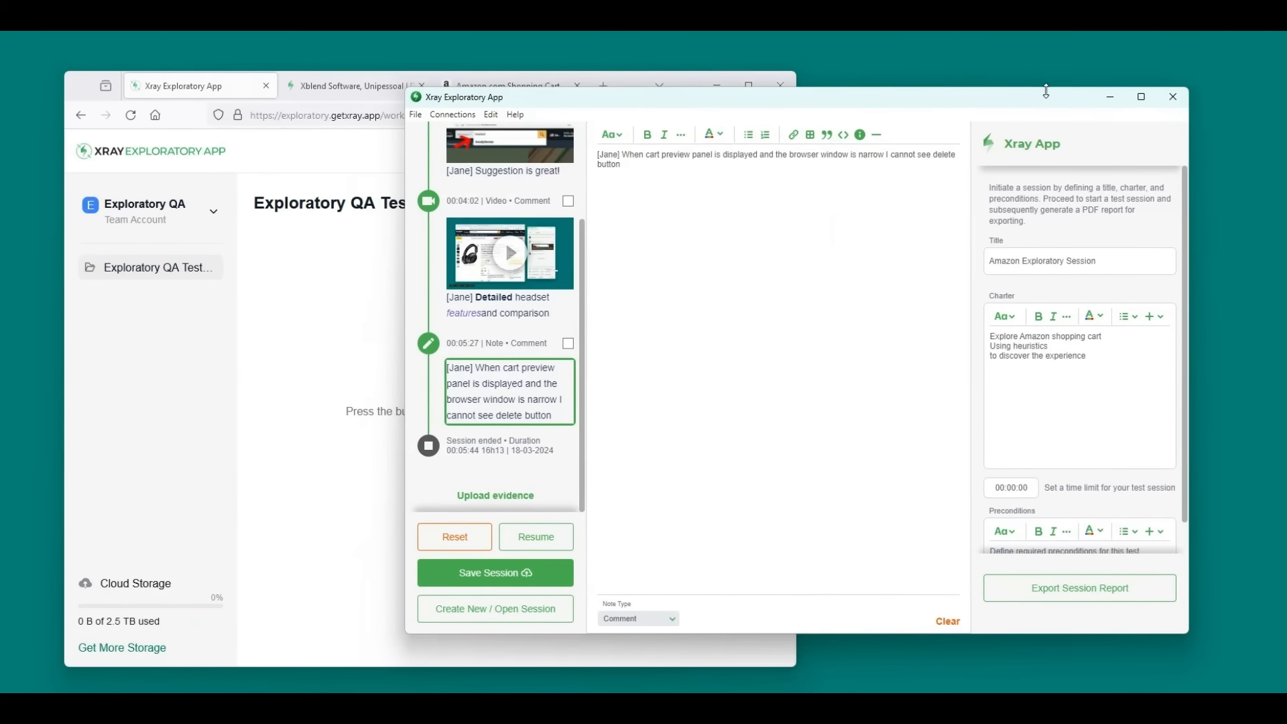
click(495, 574)
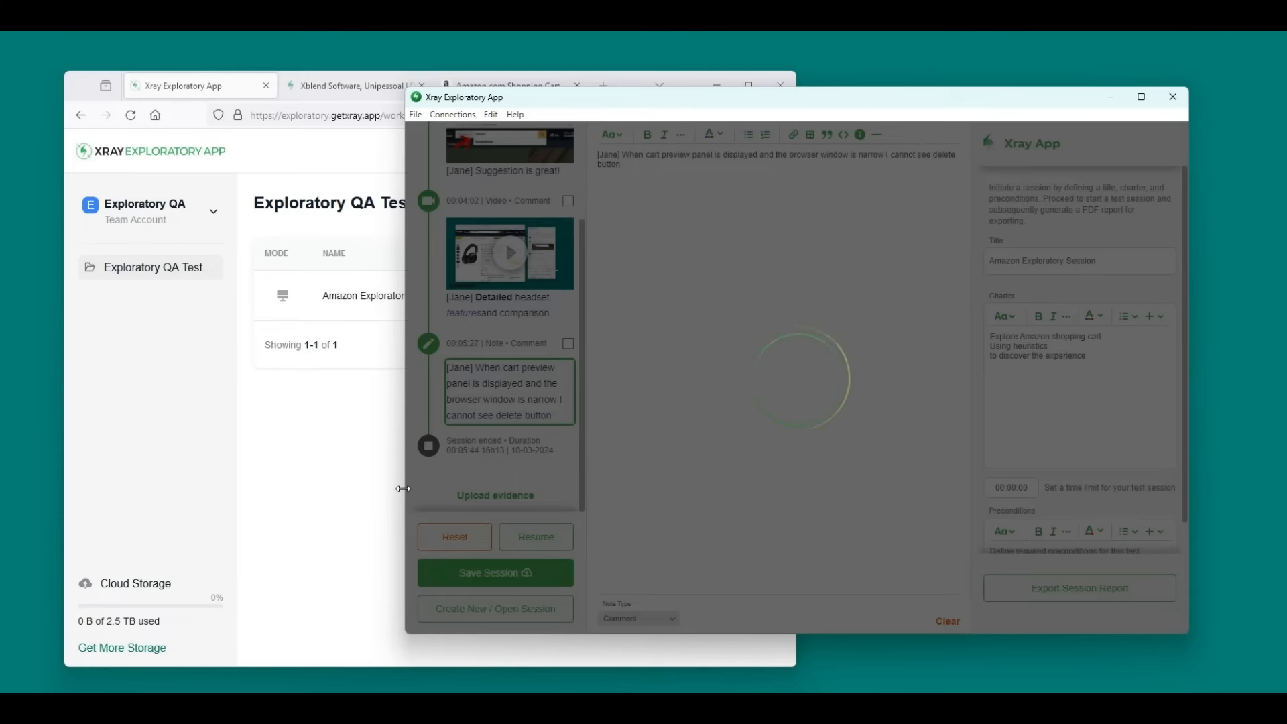
drag(405, 474, 663, 469)
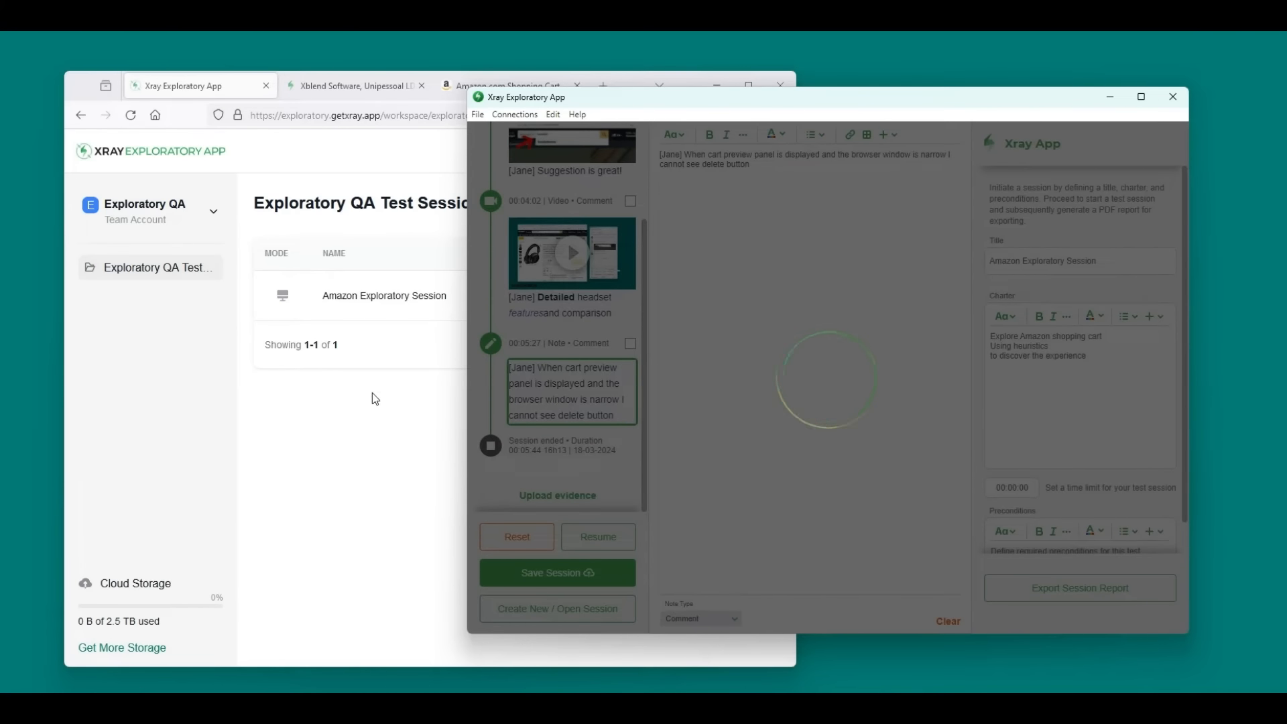
click(876, 415)
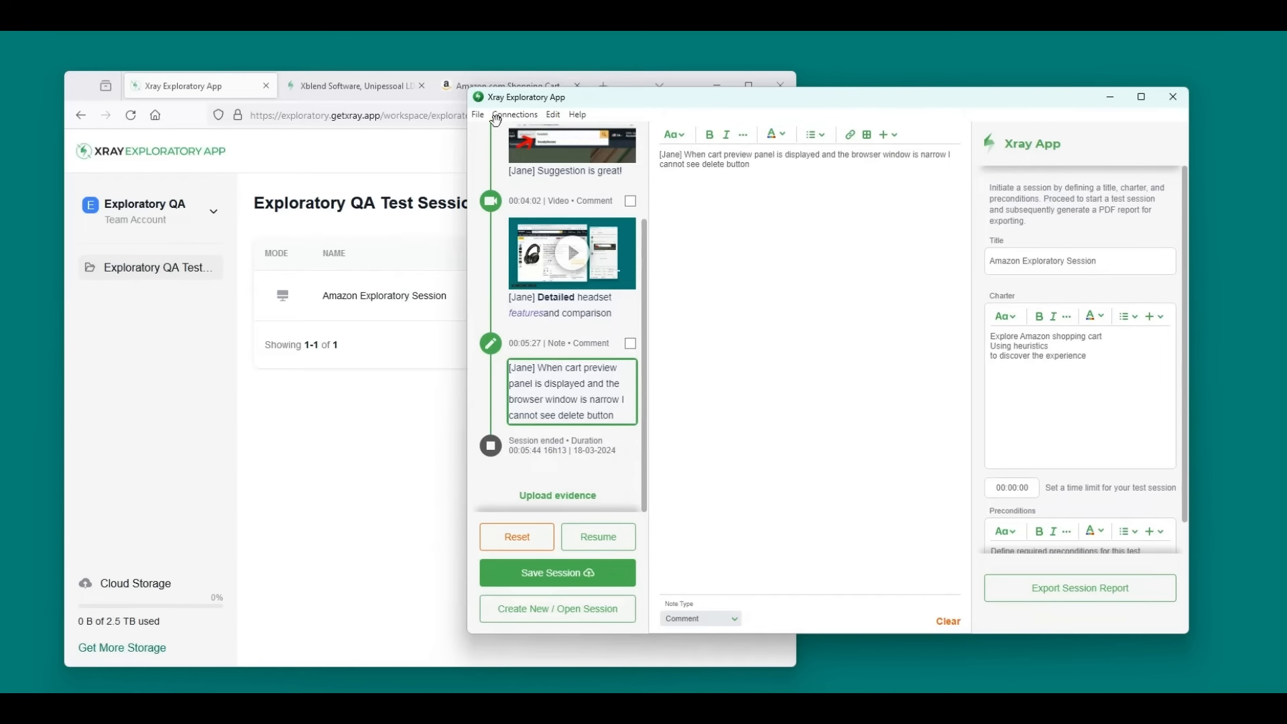
Close the desktop app and reopen the Amazon Exploratory Session in it from the web workspace, allowing the launch link and repositioning the window
click(1173, 98)
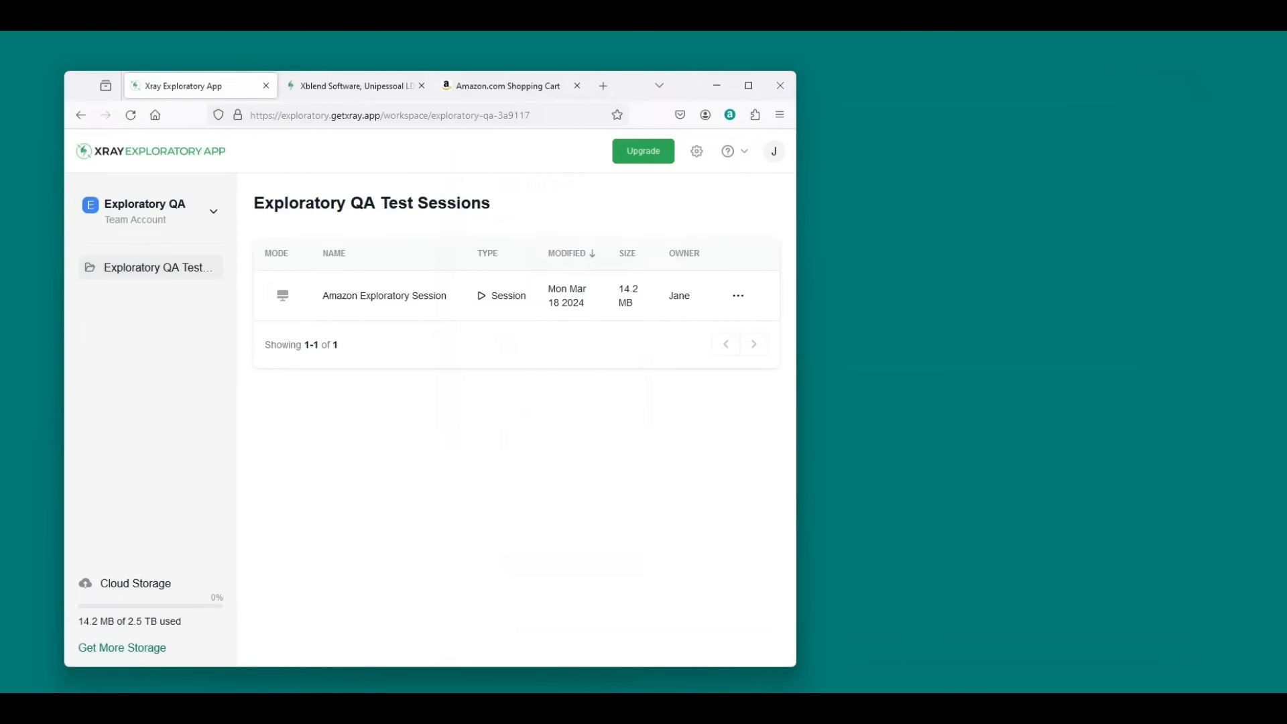
click(738, 295)
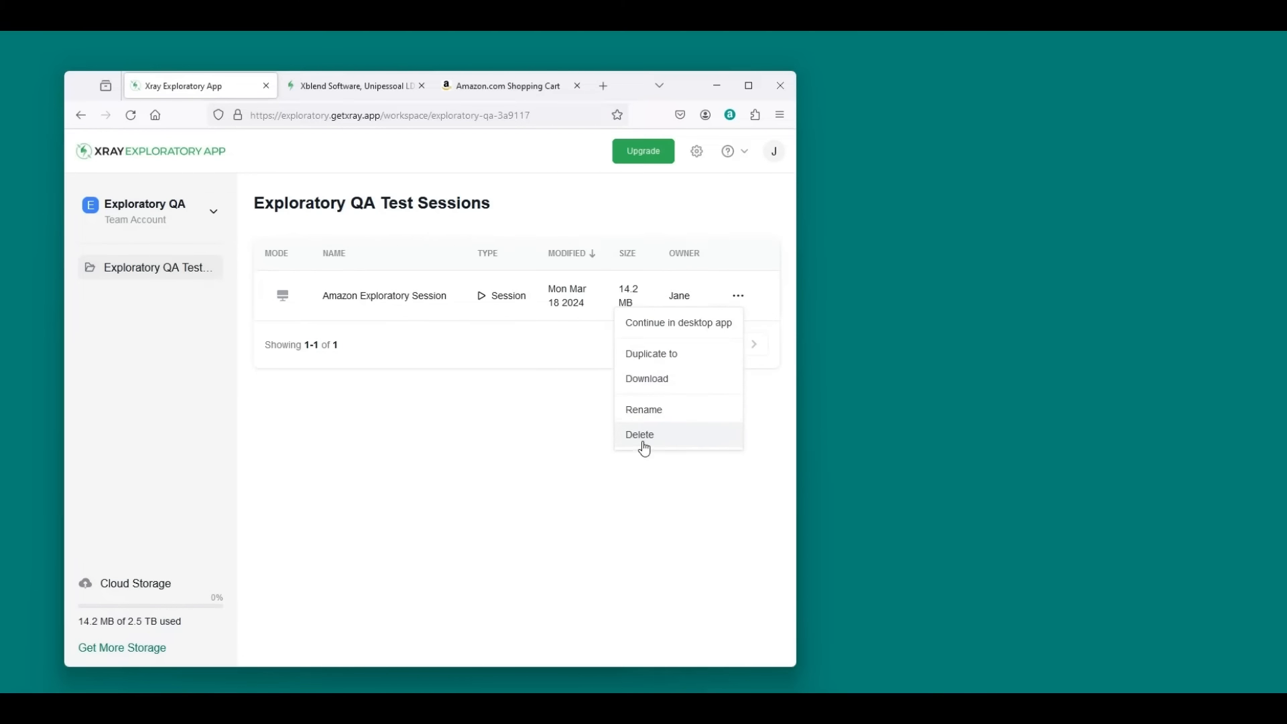
click(720, 325)
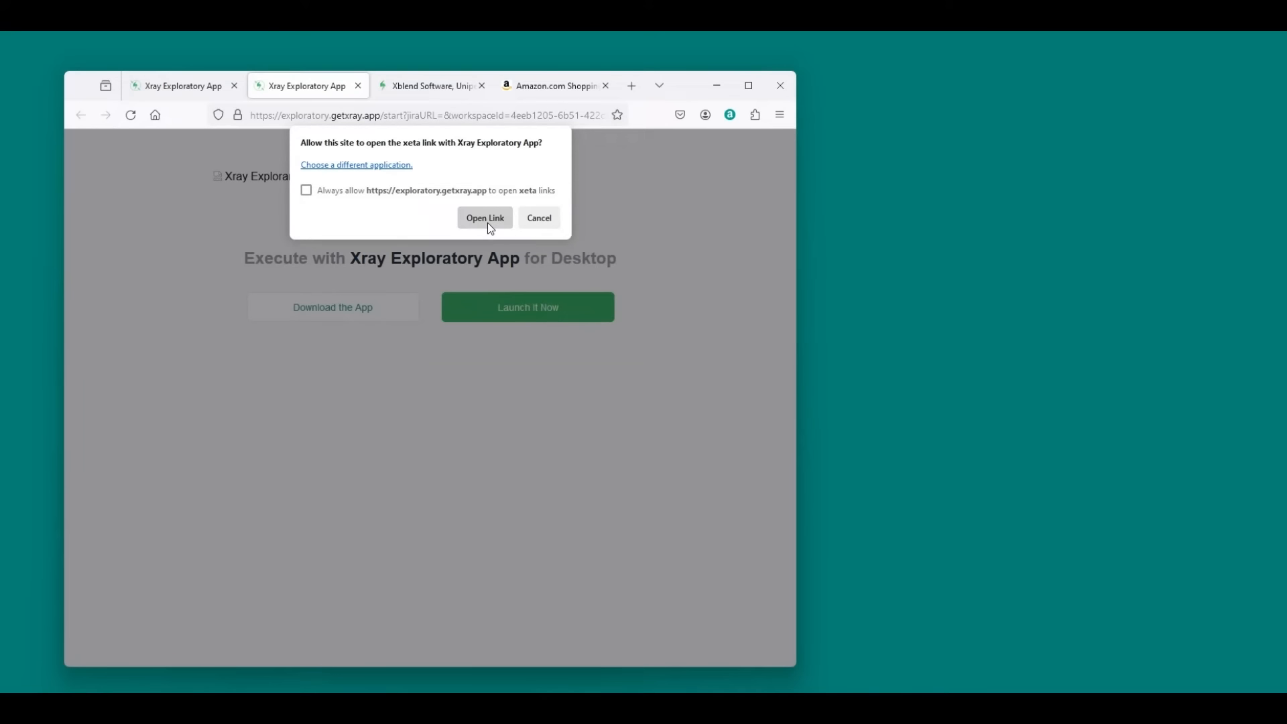
click(485, 218)
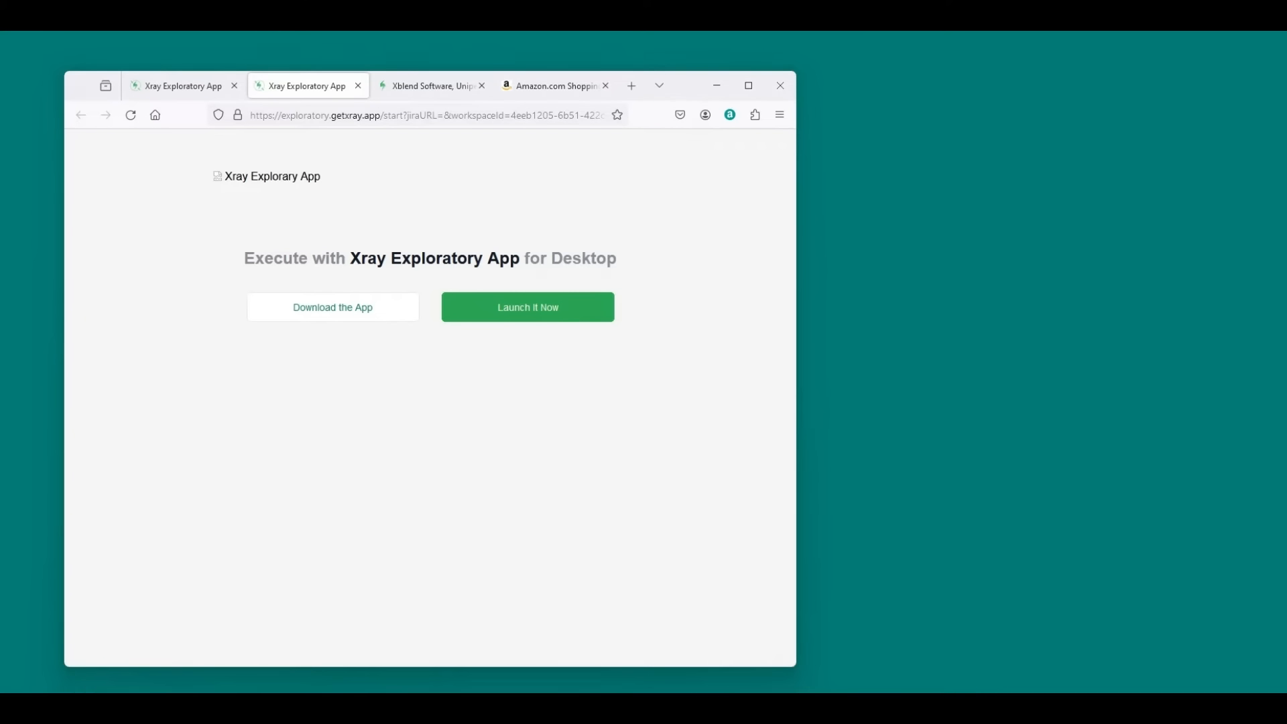
drag(1092, 234, 695, 101)
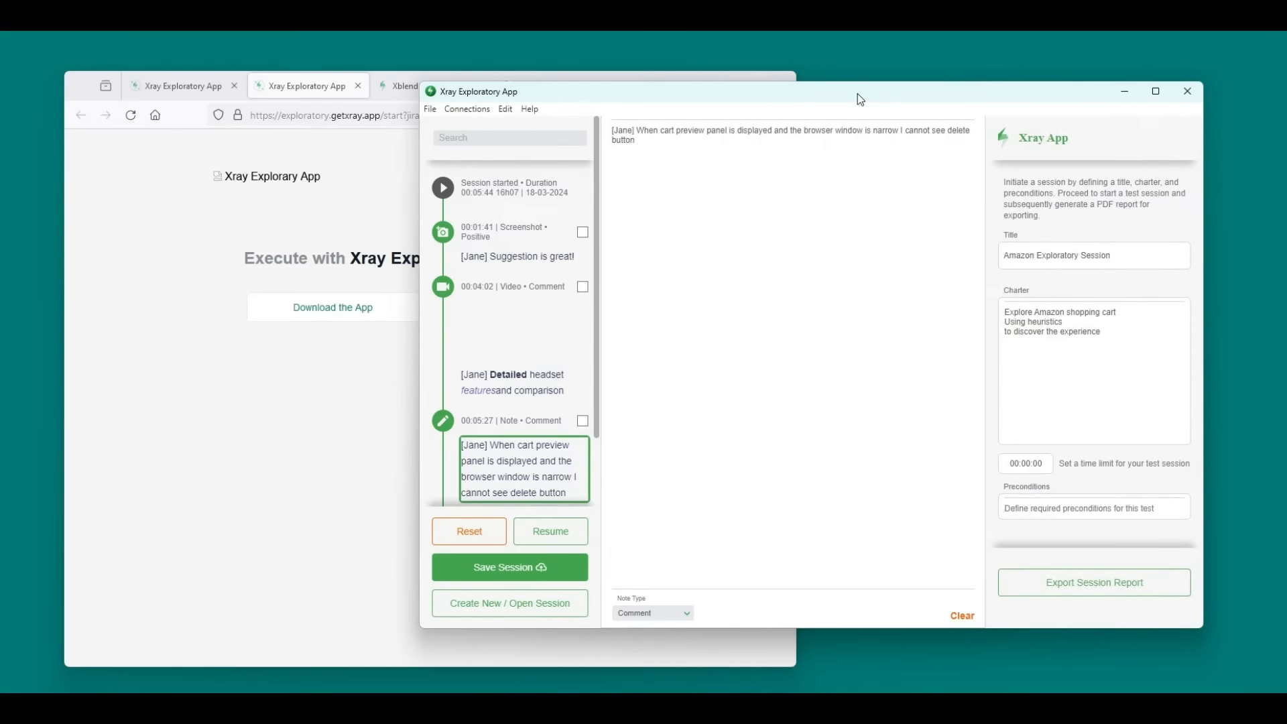
drag(858, 94, 803, 105)
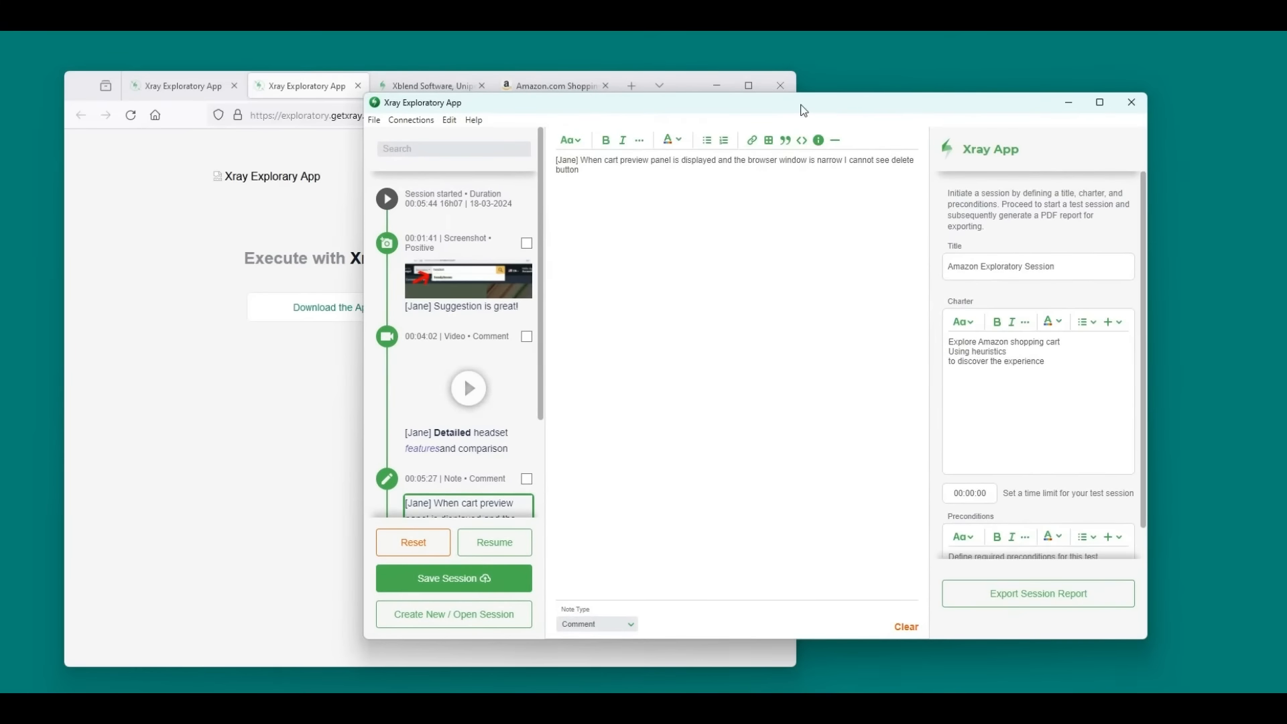
Check the screenshot, video and note evidence in the reopened session and return to the workspace's session list in the browser
click(458, 249)
click(443, 350)
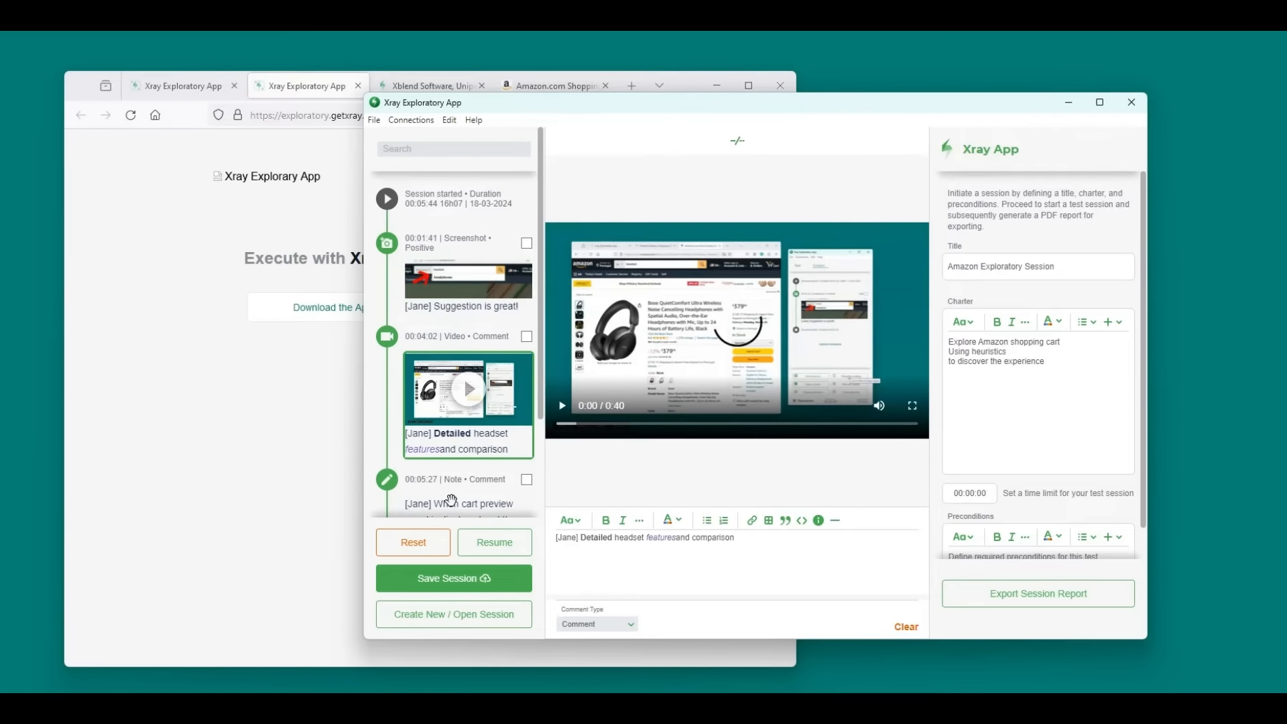
scroll(452, 436, down, 2)
click(459, 377)
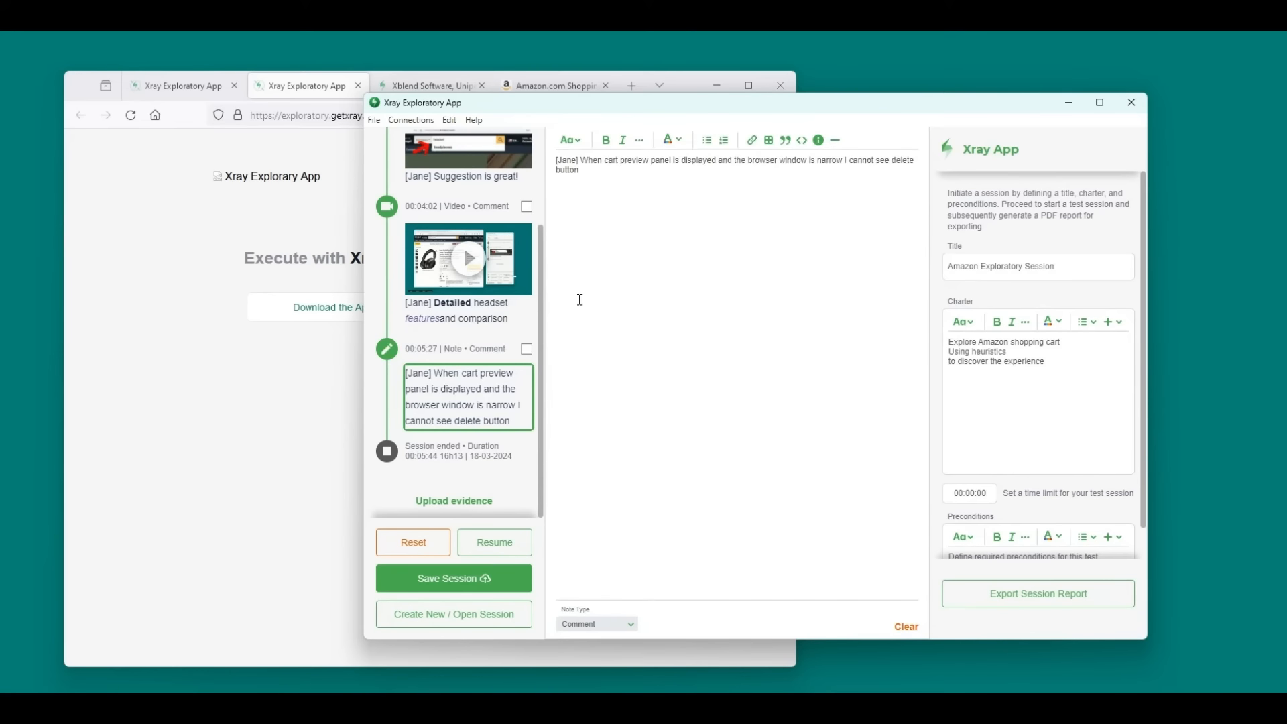
click(195, 89)
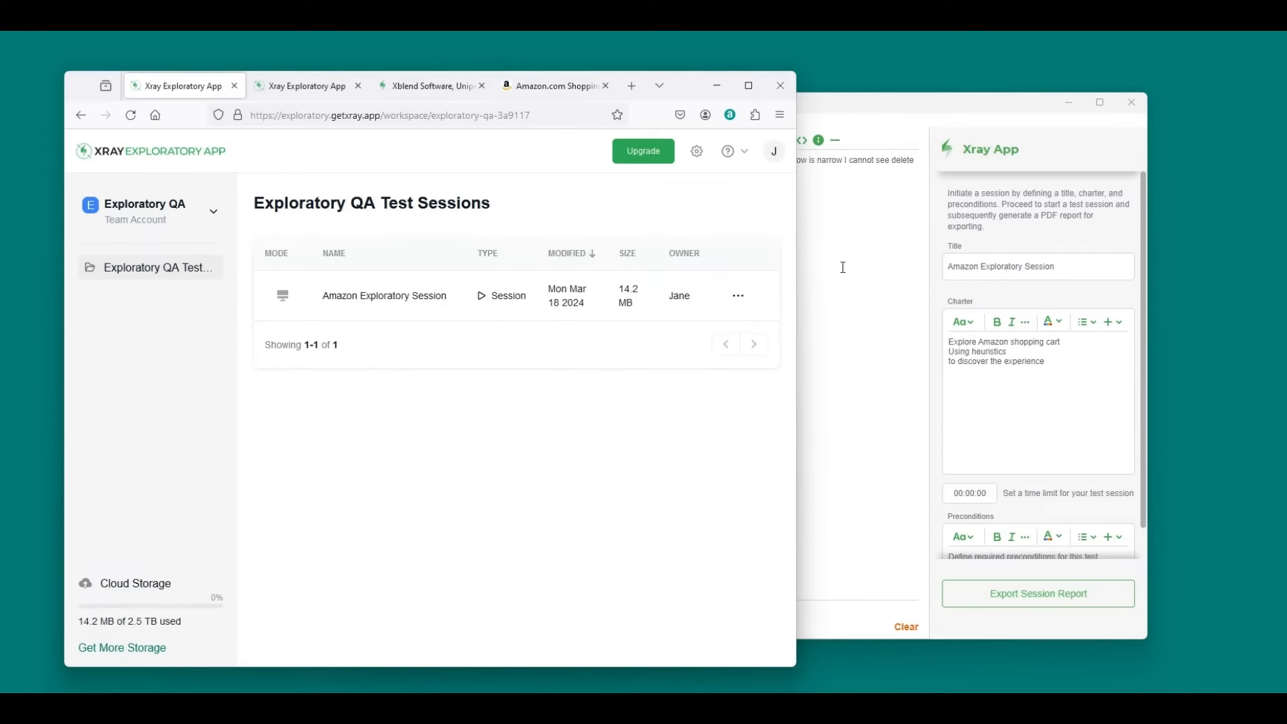
Return to the desktop app, resume the Amazon Exploratory Session and move its window clear of the browser
click(881, 106)
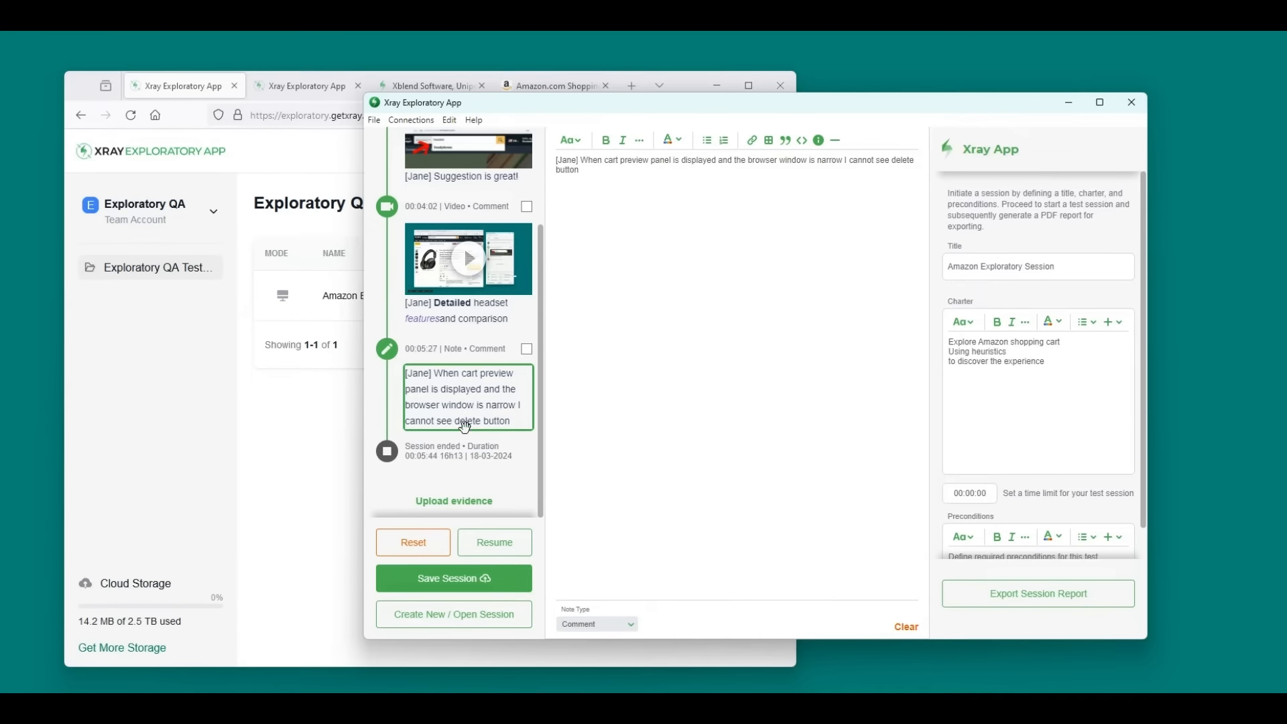
scroll(462, 456, up, 3)
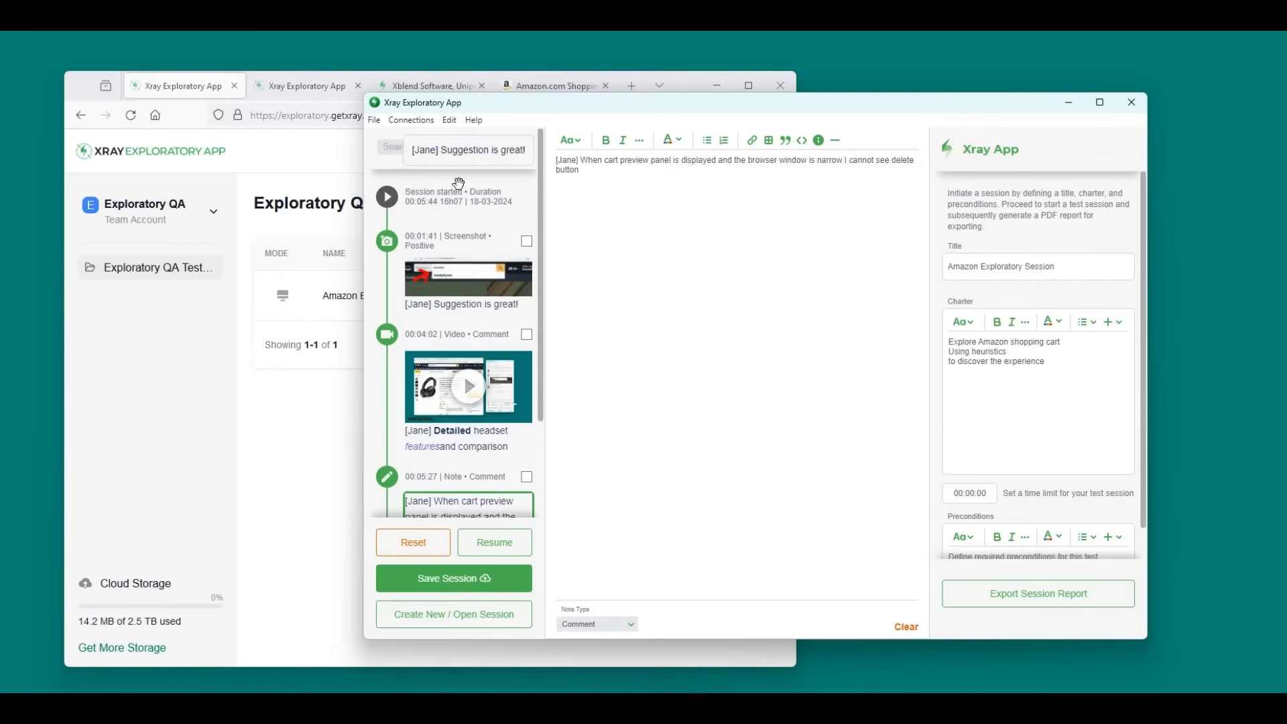
click(515, 546)
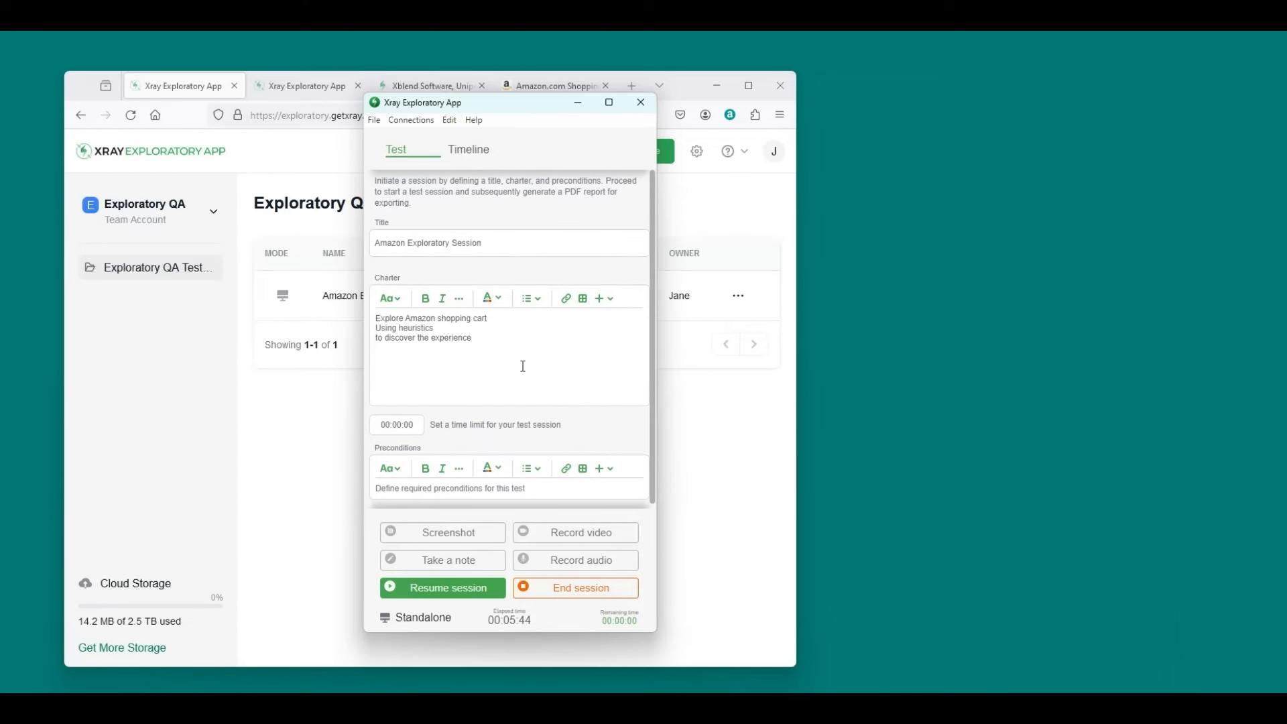
drag(521, 103, 974, 112)
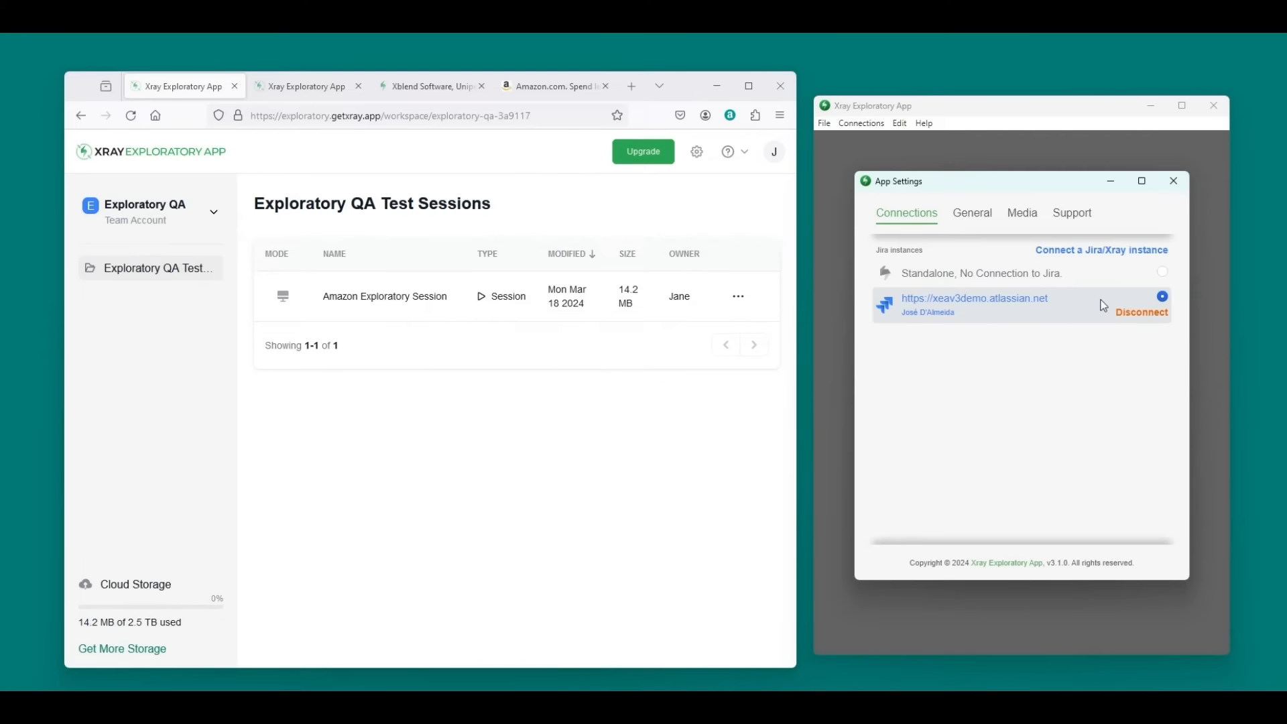
Close the app settings with the Jira connection selected and review the description and steps of test AMZ-3 in the Jira browser window
click(1173, 183)
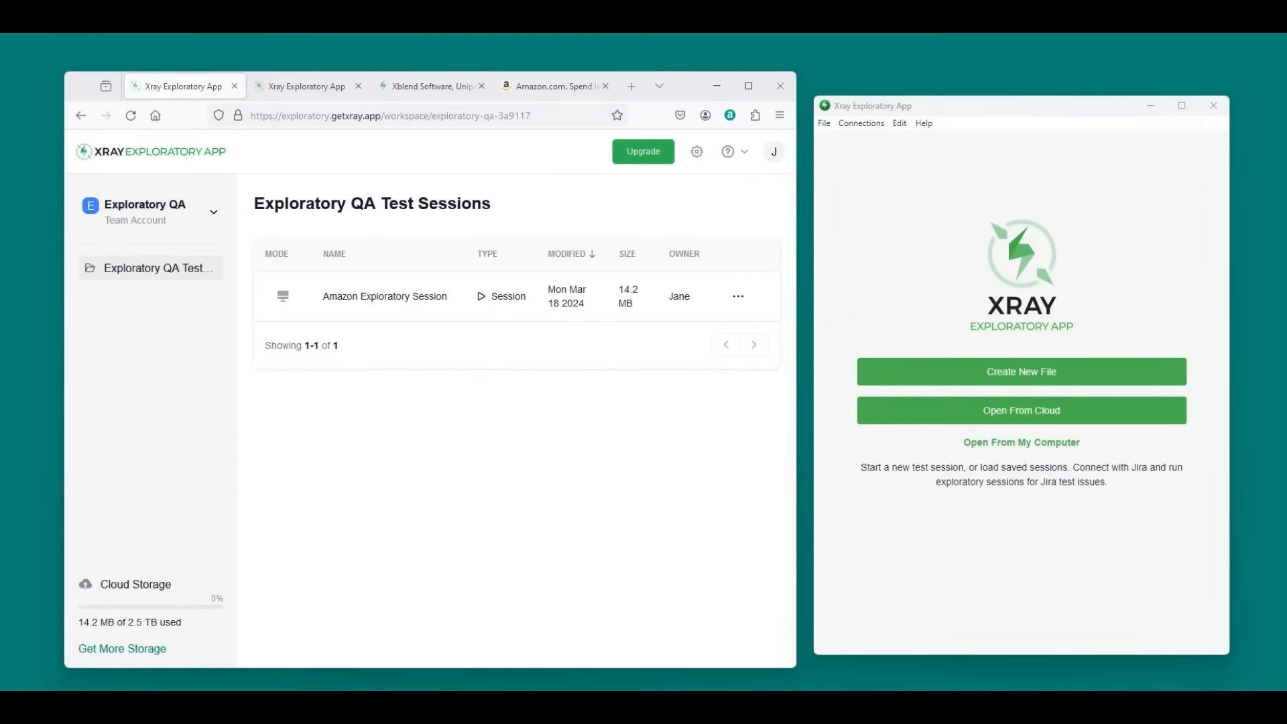
key(alt+Tab)
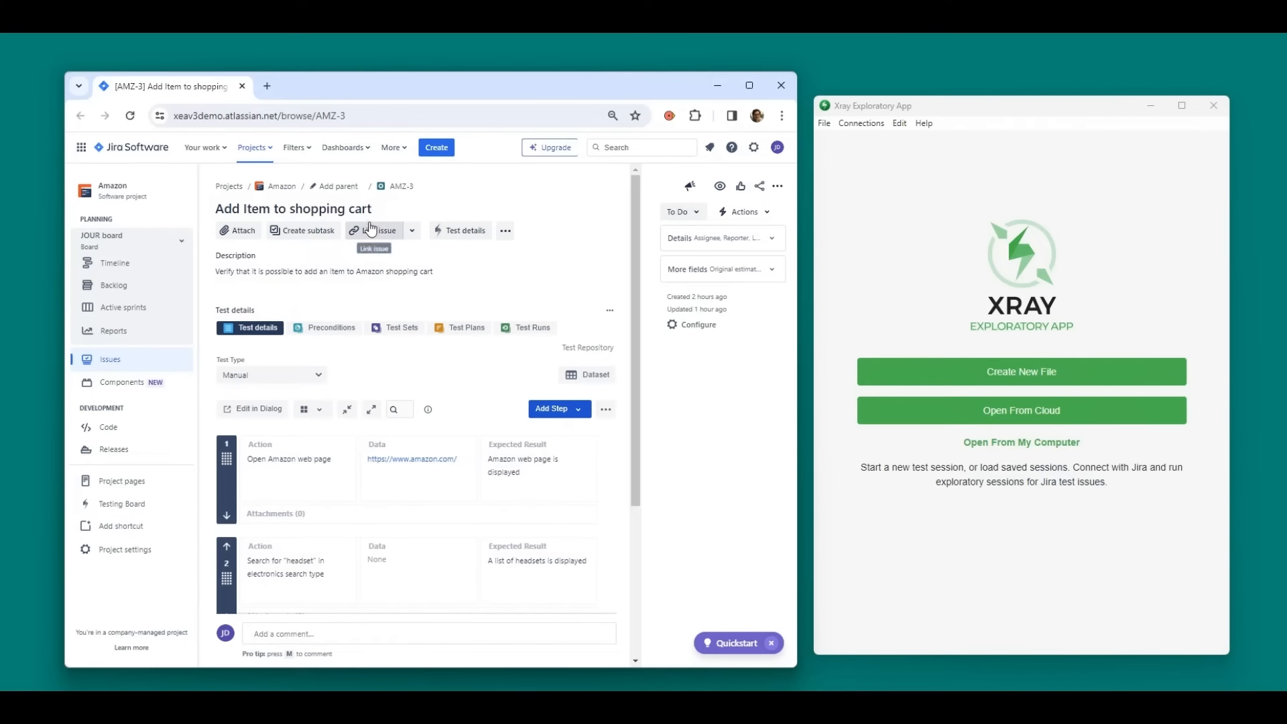
mouse_move(417, 432)
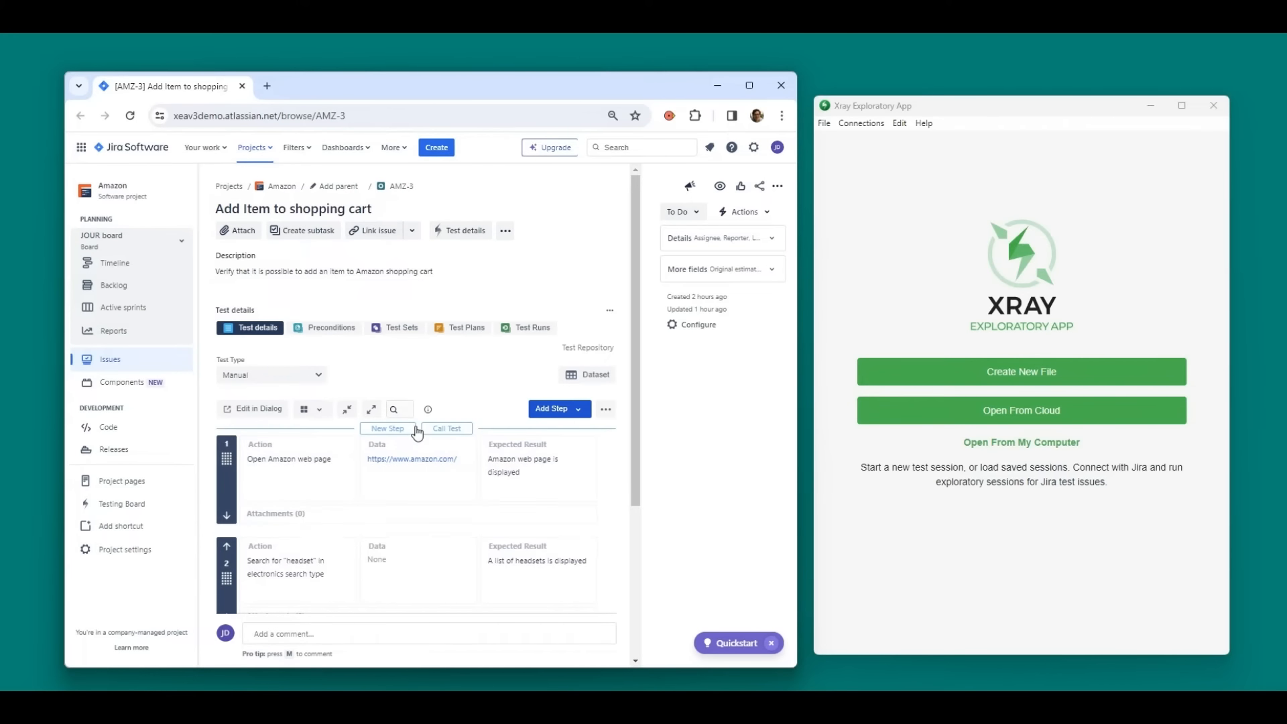
scroll(417, 433, down, 3)
scroll(417, 432, up, 3)
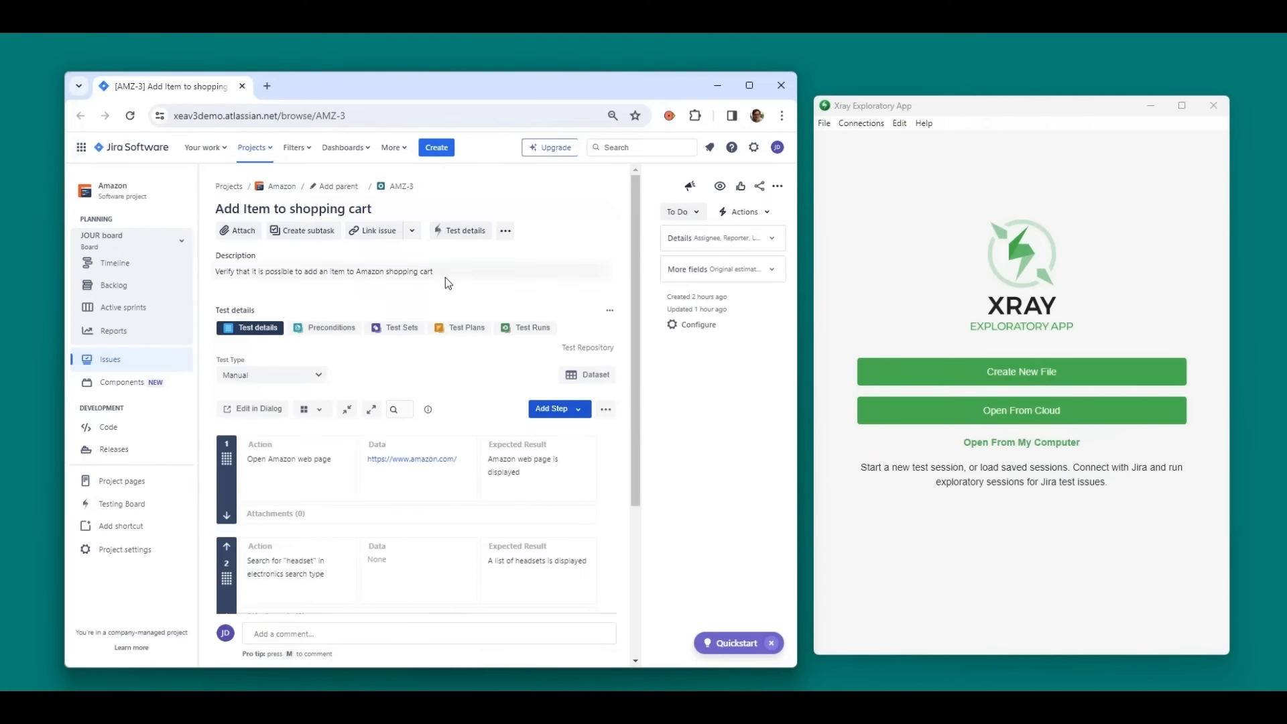
scroll(317, 497, down, 2)
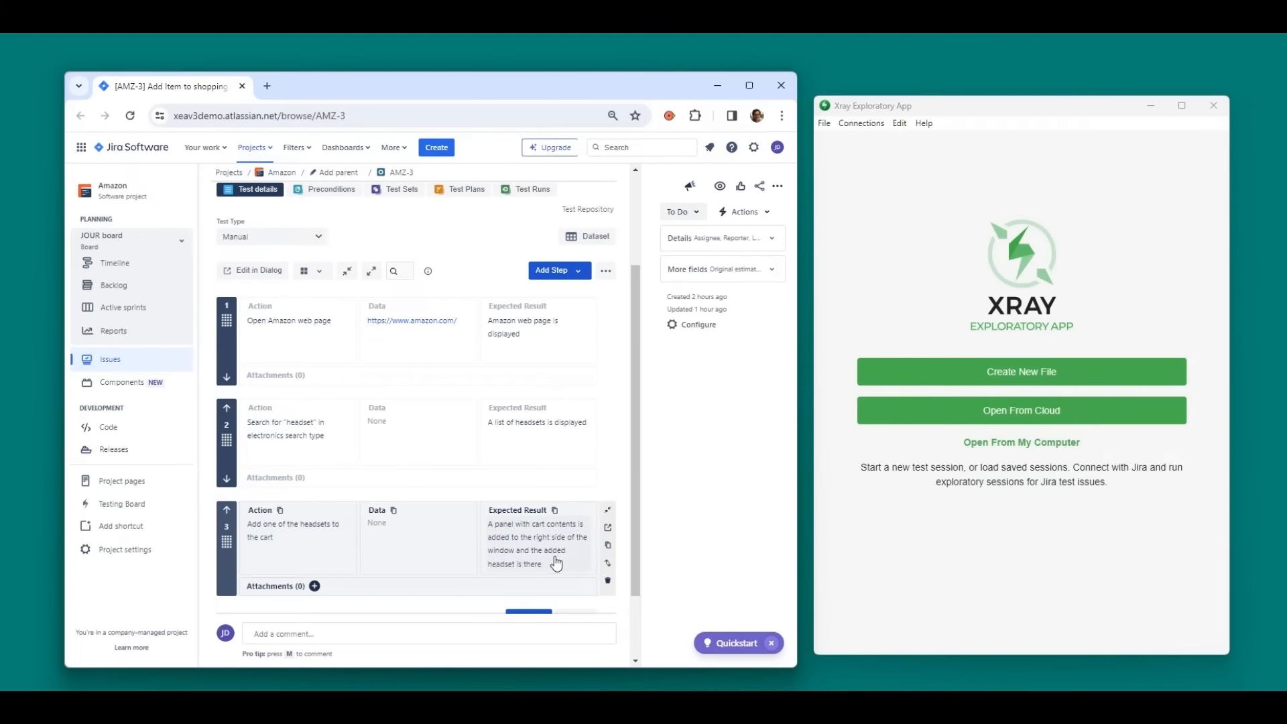
scroll(550, 543, up, 3)
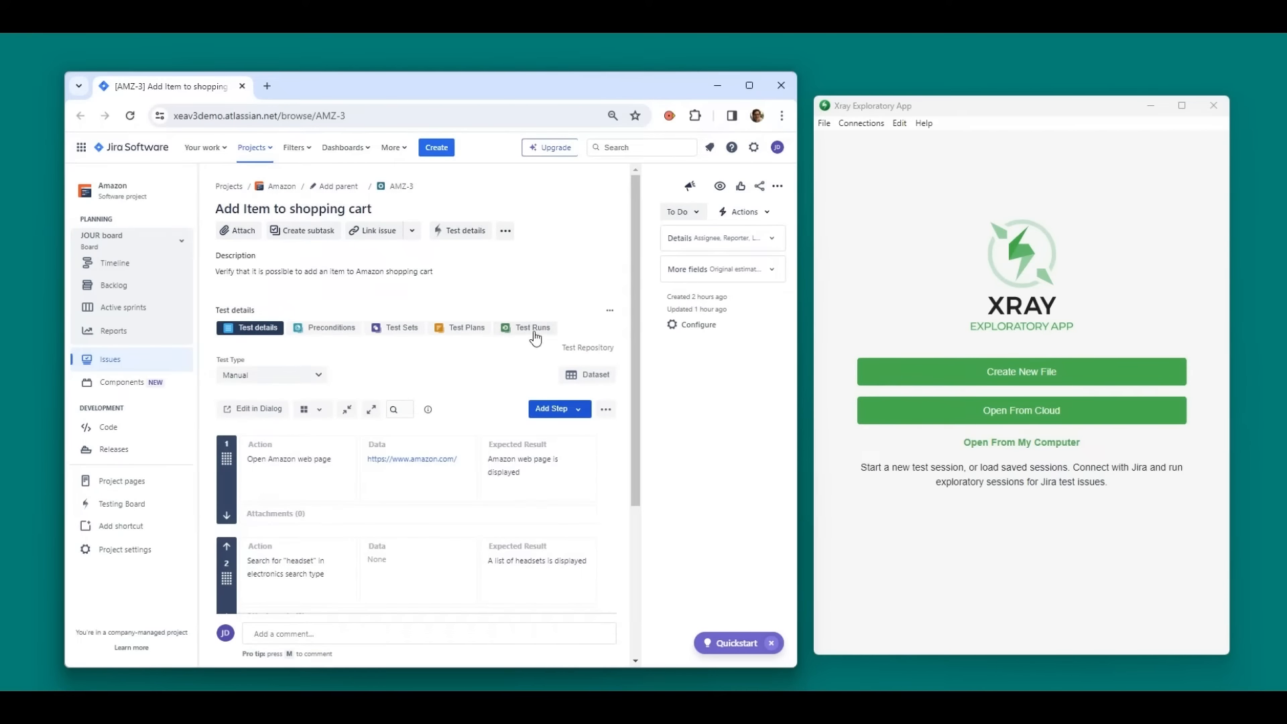
Begin a new session file named "Add headset to Amazon cart" in the desktop app, keeping Exploratory QA (Team account) as the save location
click(1017, 370)
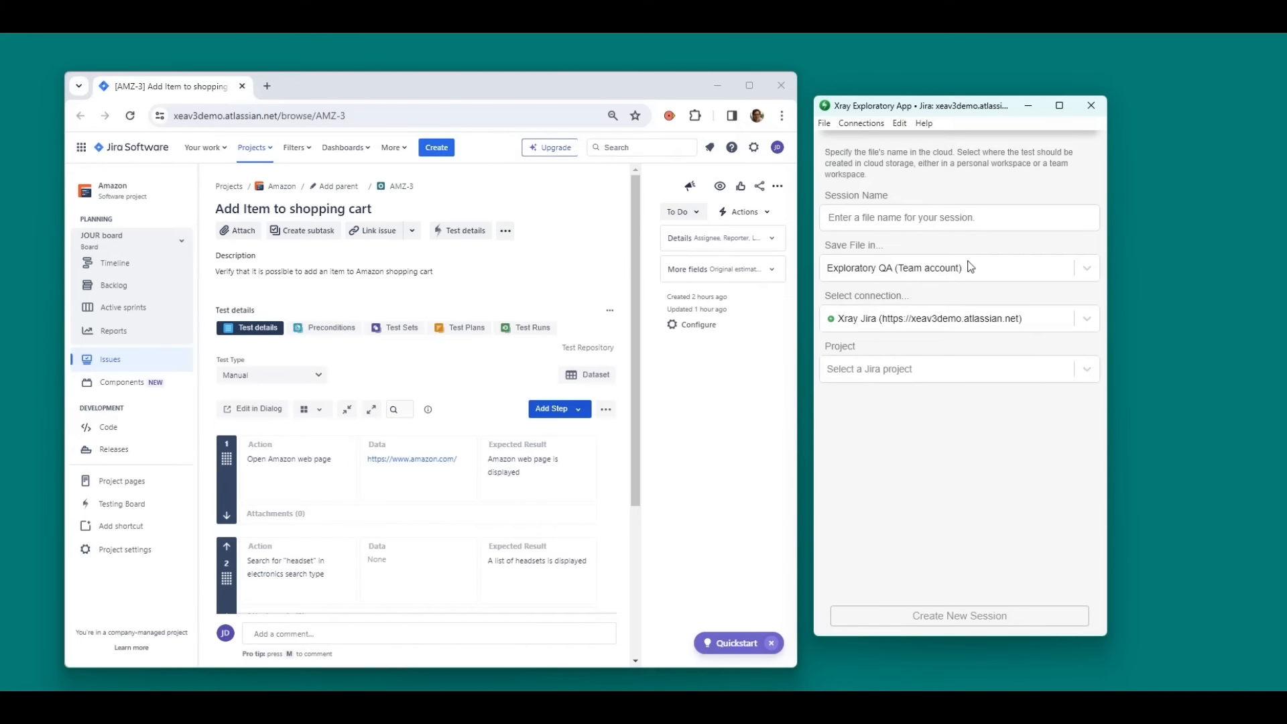
click(939, 225)
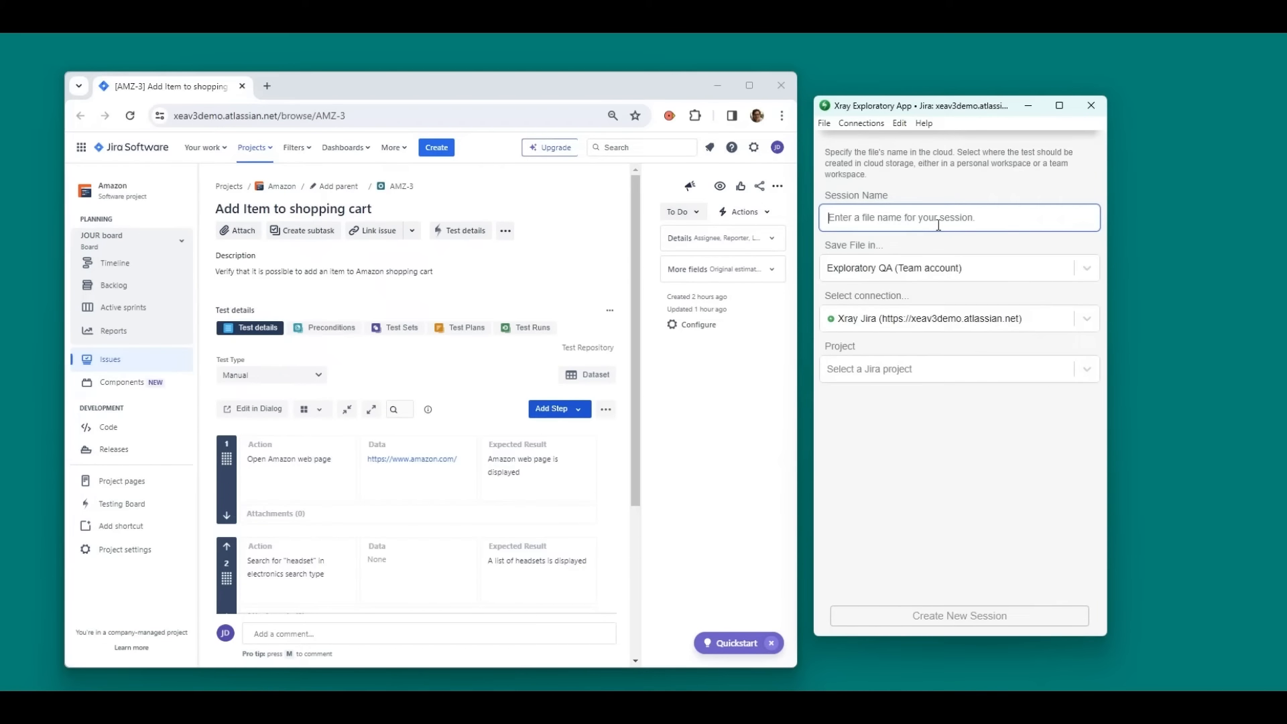
text(Add head)
text(set to Amazon cart)
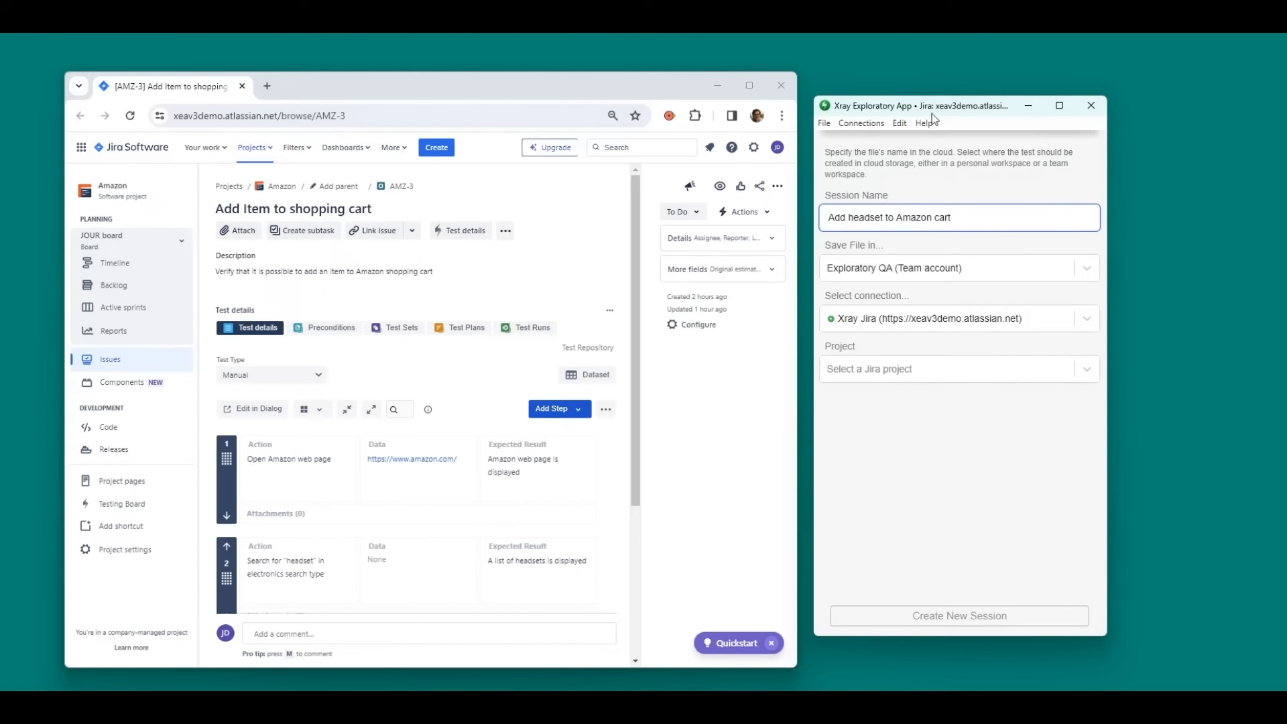
click(717, 85)
click(894, 272)
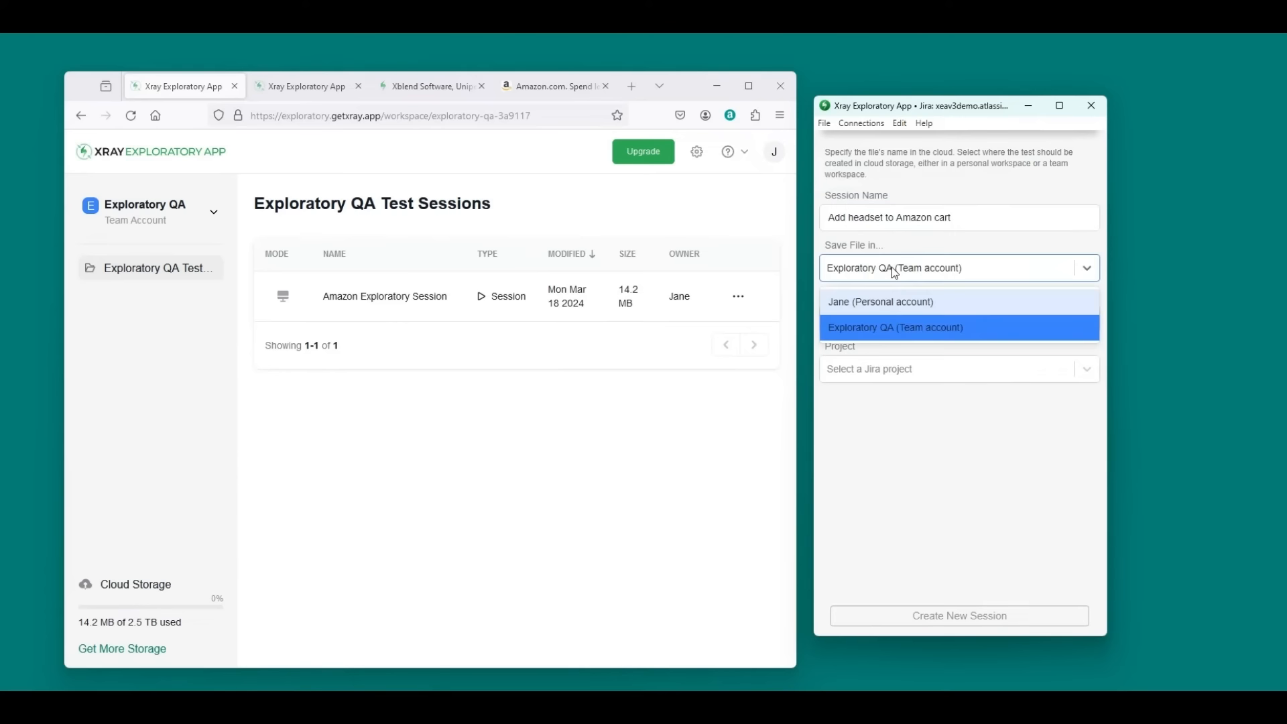
click(894, 272)
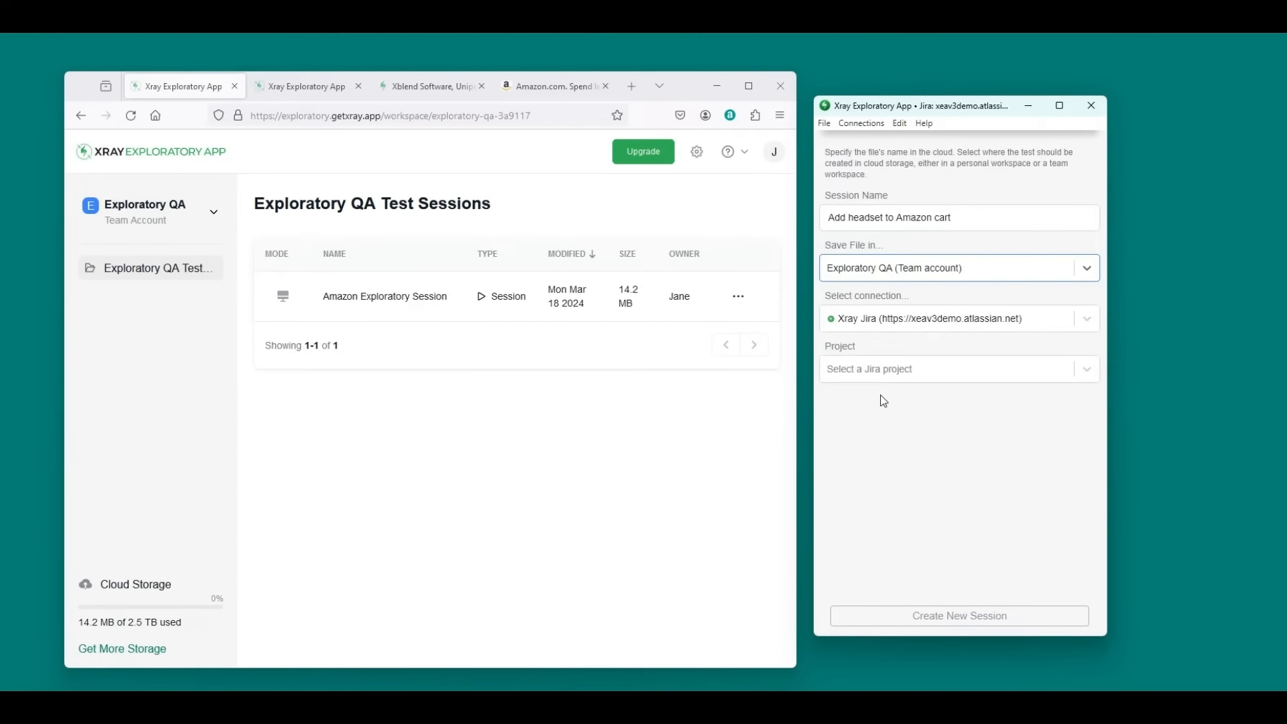
Create the session for the AMZ - Amazon project using the existing test issue AMZ-3, Add item to shopping cart
click(899, 373)
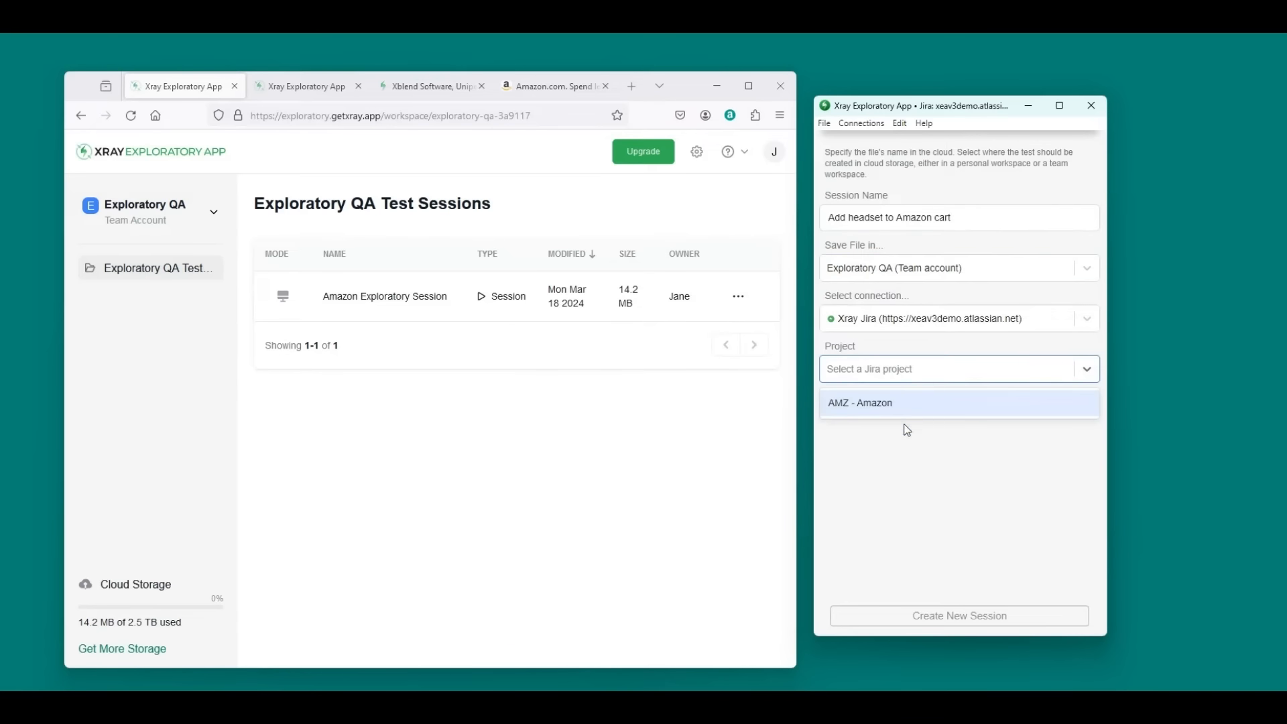
click(908, 406)
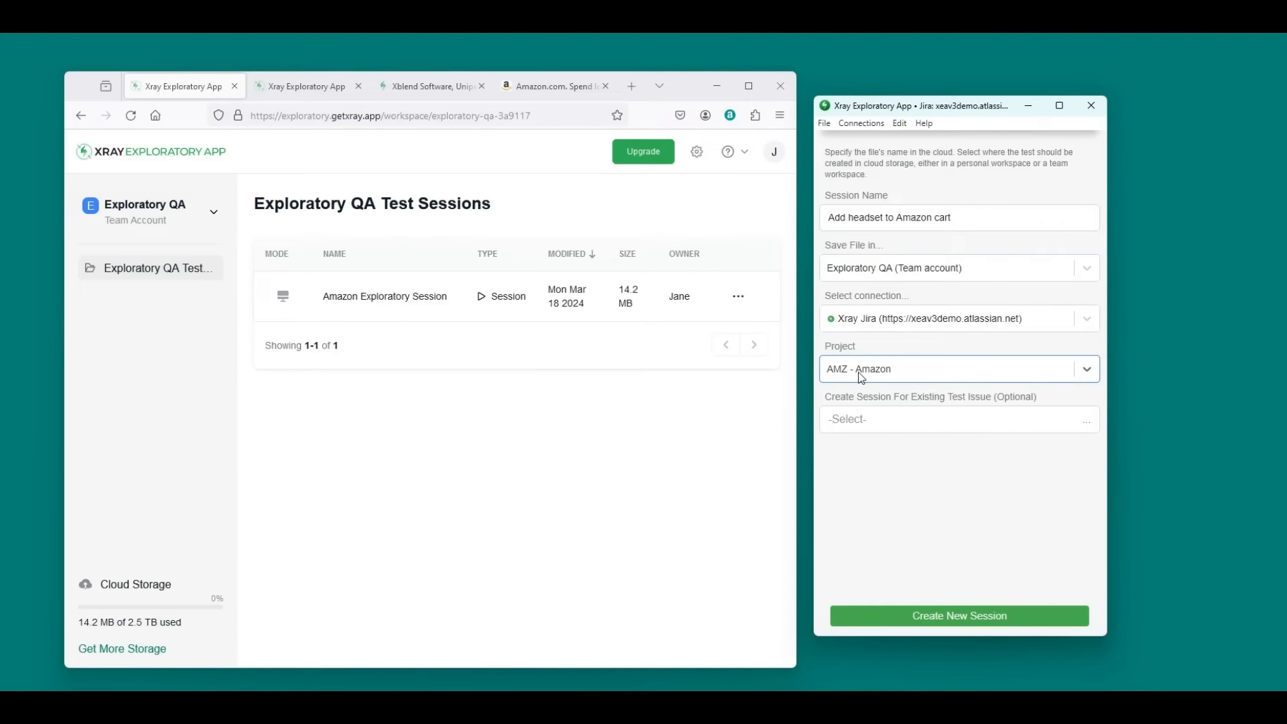
click(953, 421)
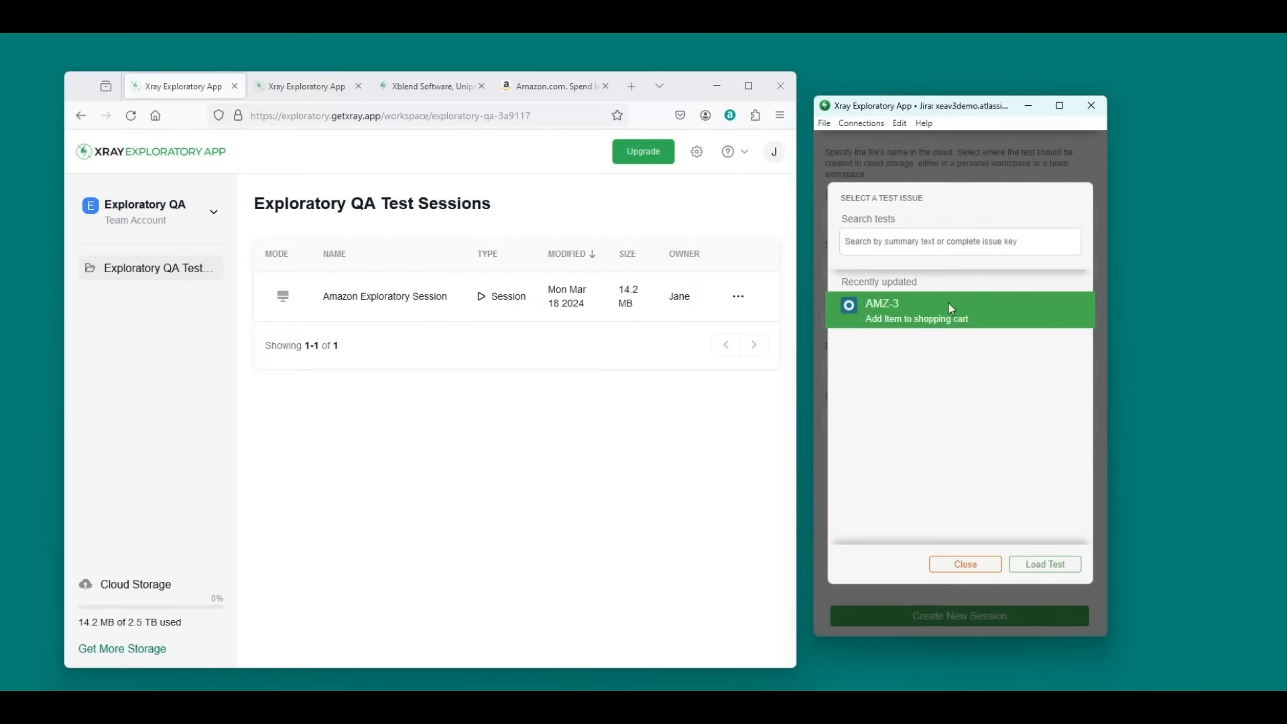
click(1045, 566)
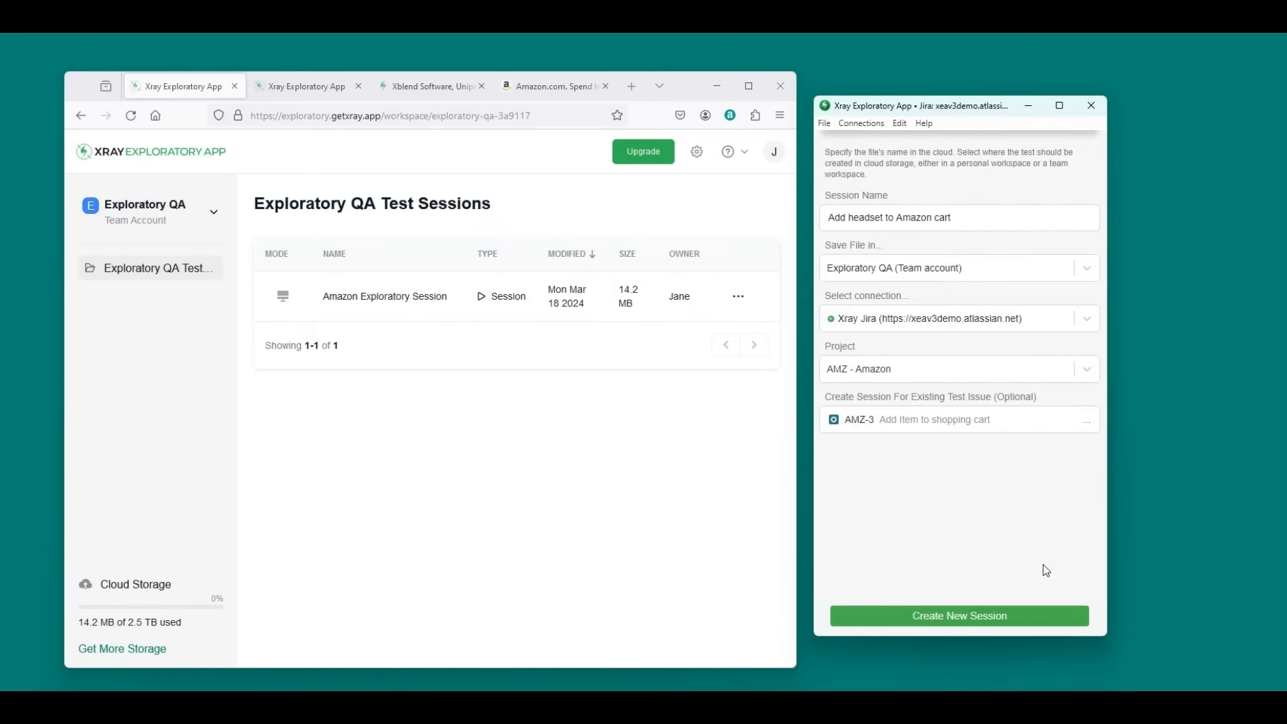
click(965, 614)
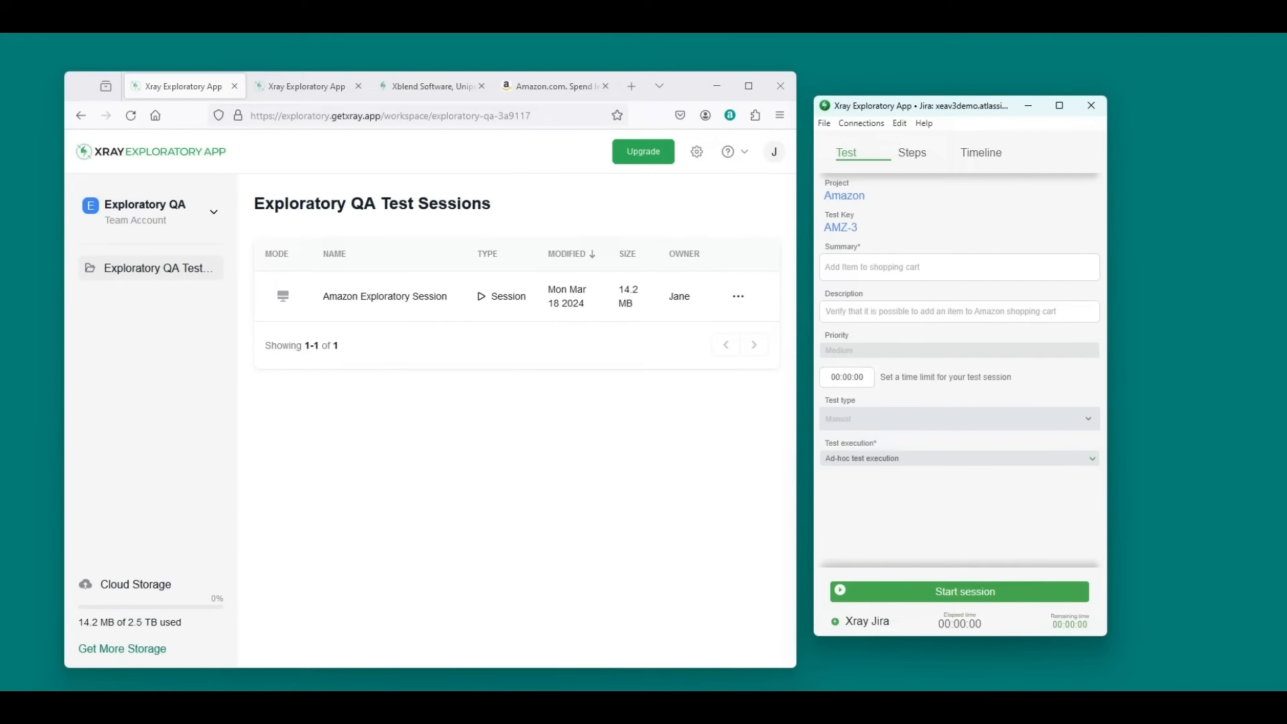
Compare the loaded test with its Jira issue, then start the session and create its ad-hoc test execution in Jira
key(alt+Tab)
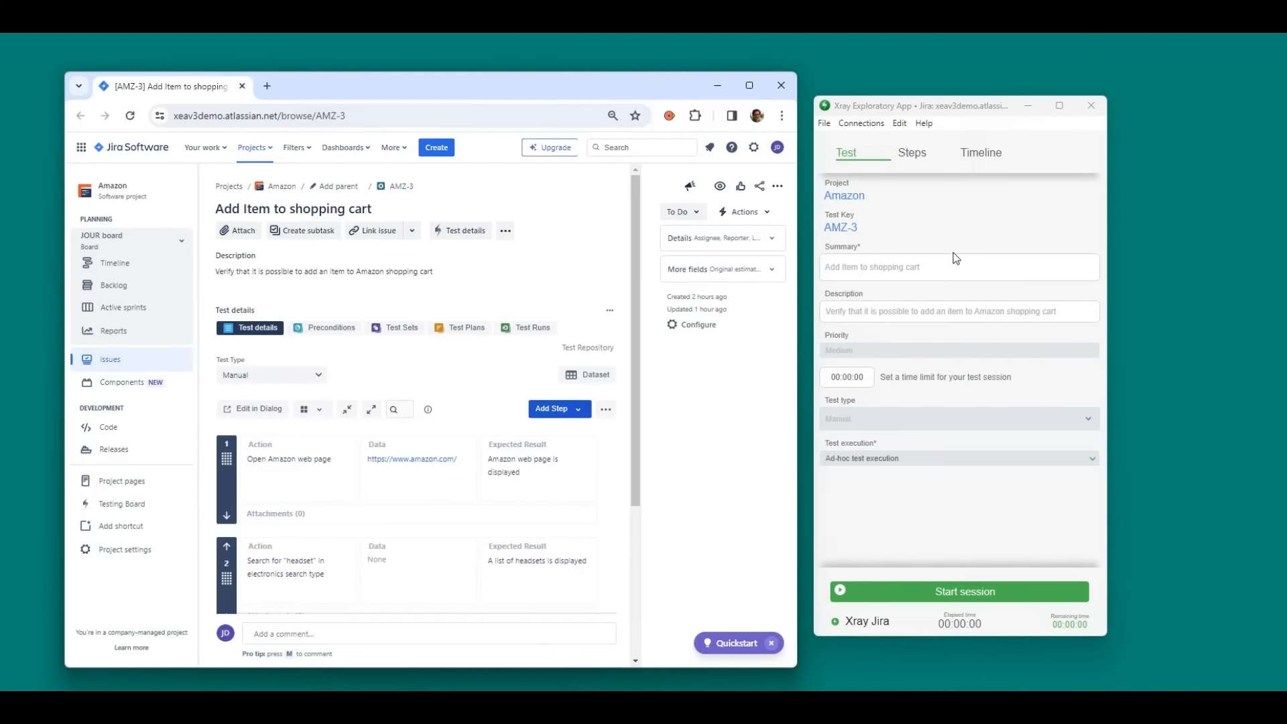
click(717, 90)
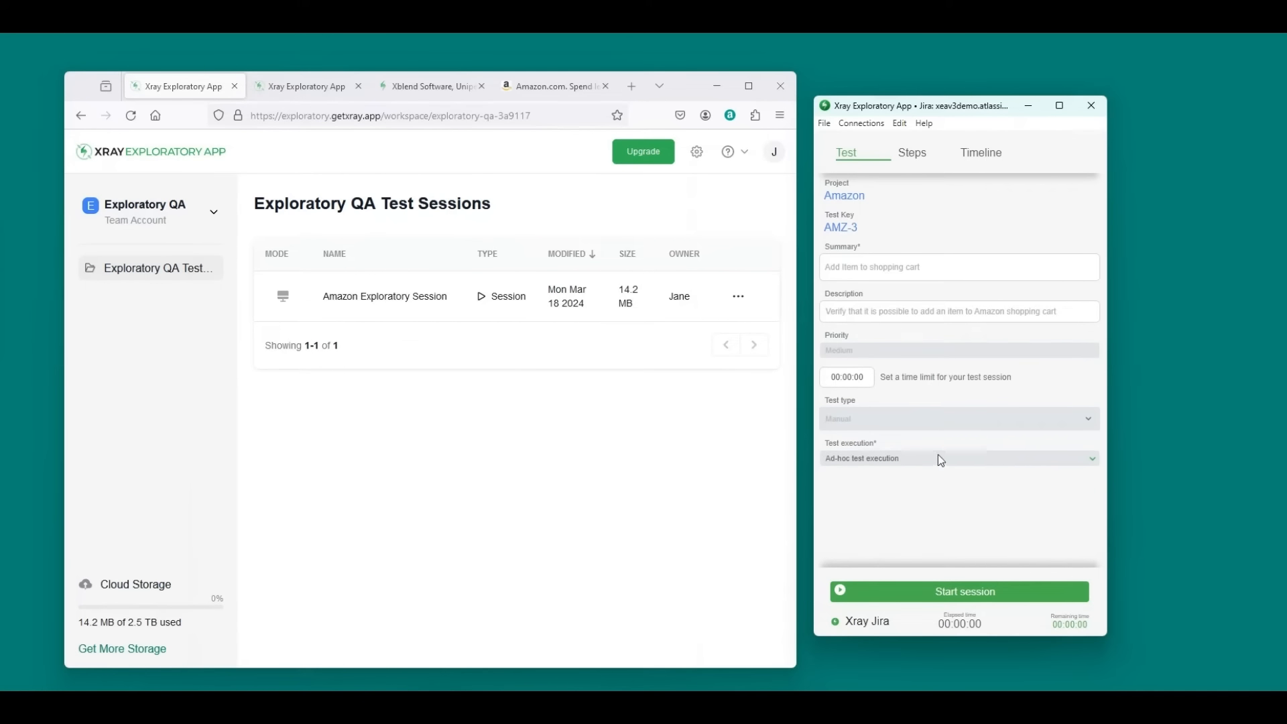
click(956, 591)
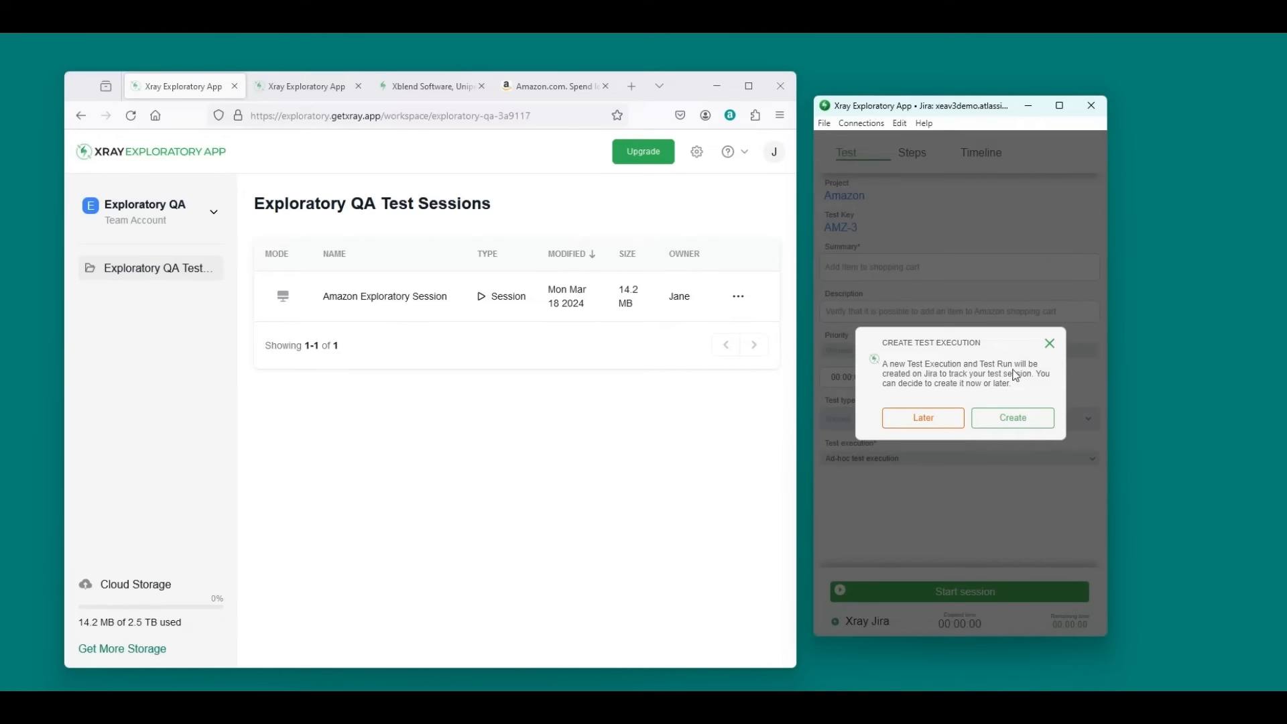
click(1023, 422)
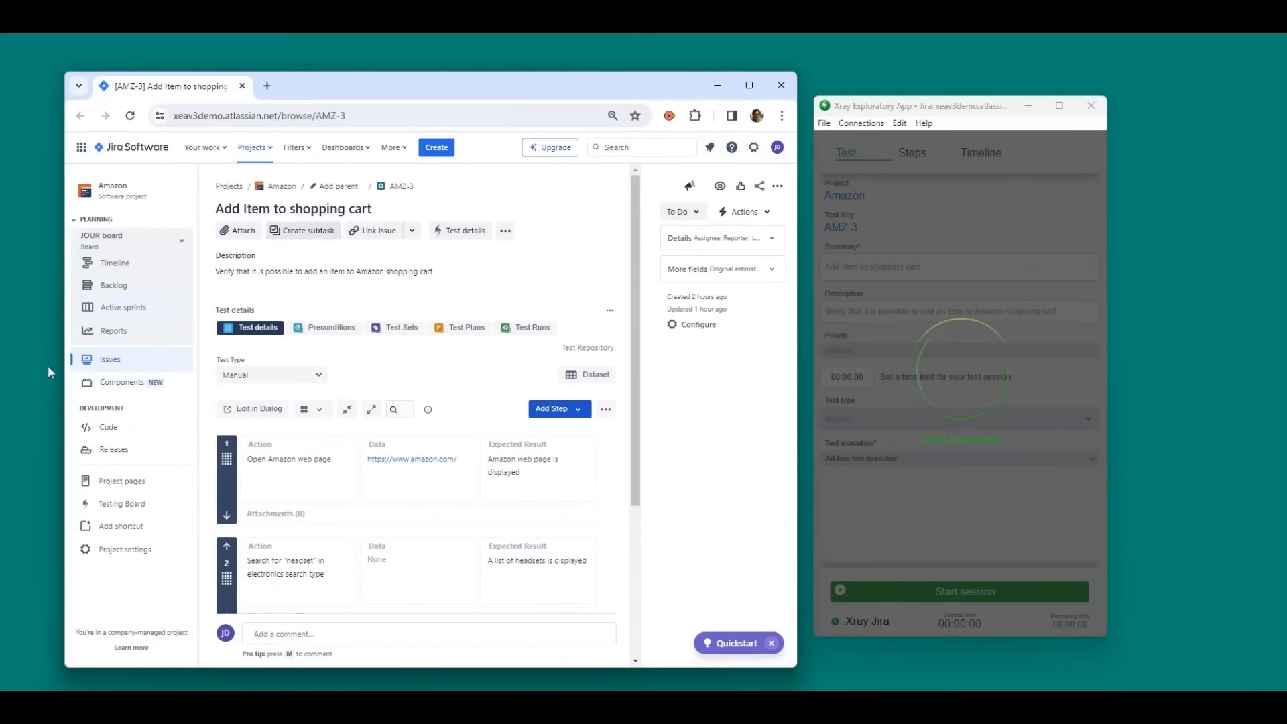
Check the new test execution in the Amazon project's list of all issues in Jira and minimise that browser window
click(114, 360)
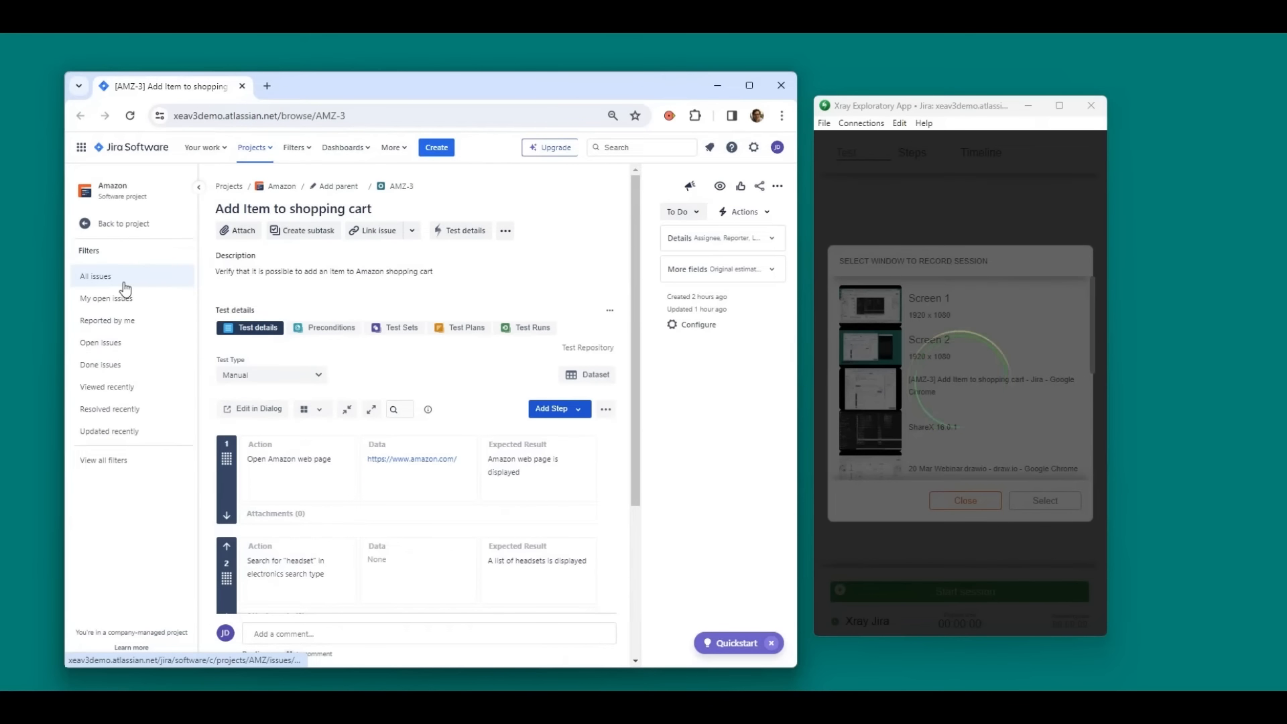
click(124, 286)
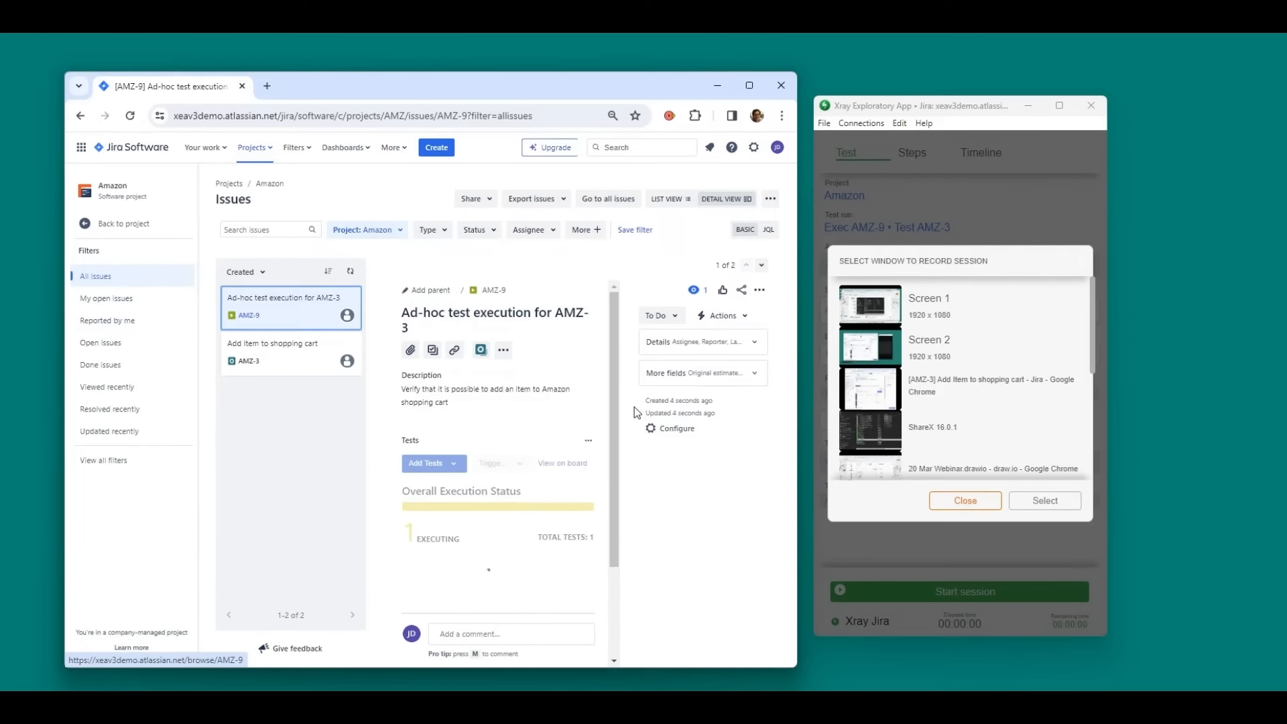
click(722, 86)
Select Screen 2 as the session's recording source and read through the test's steps in the desktop app
click(960, 348)
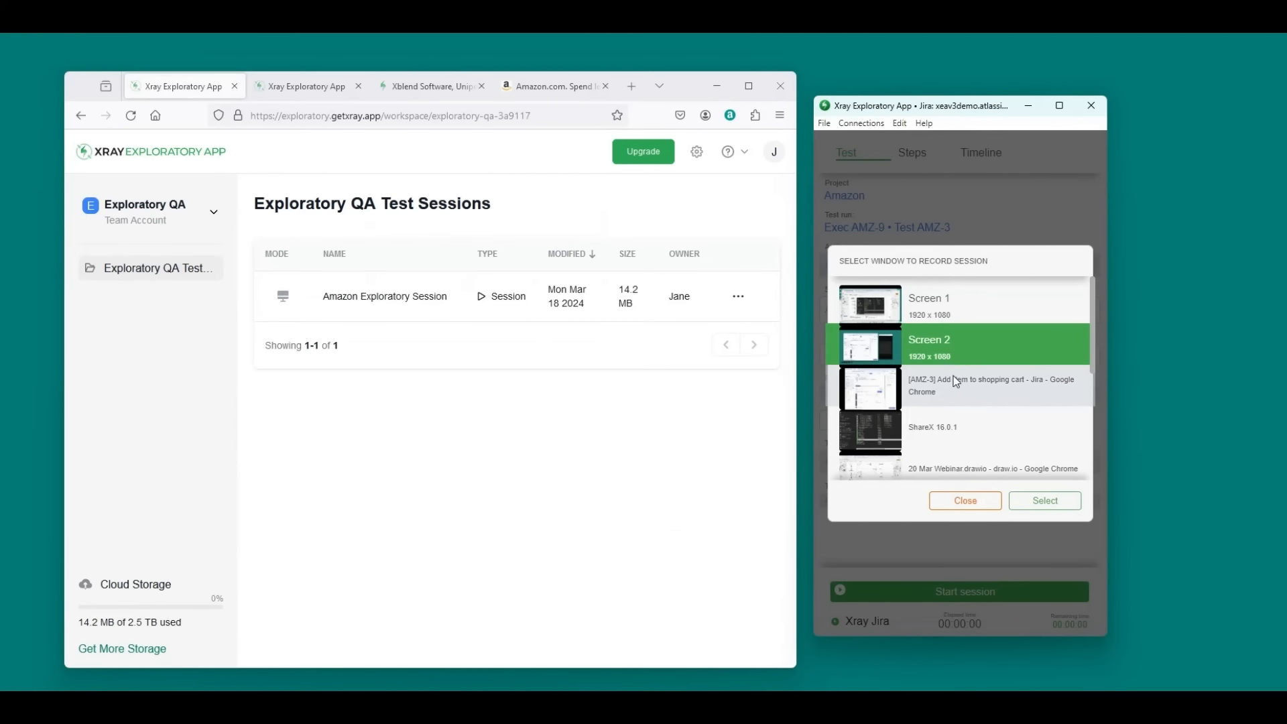
click(1045, 500)
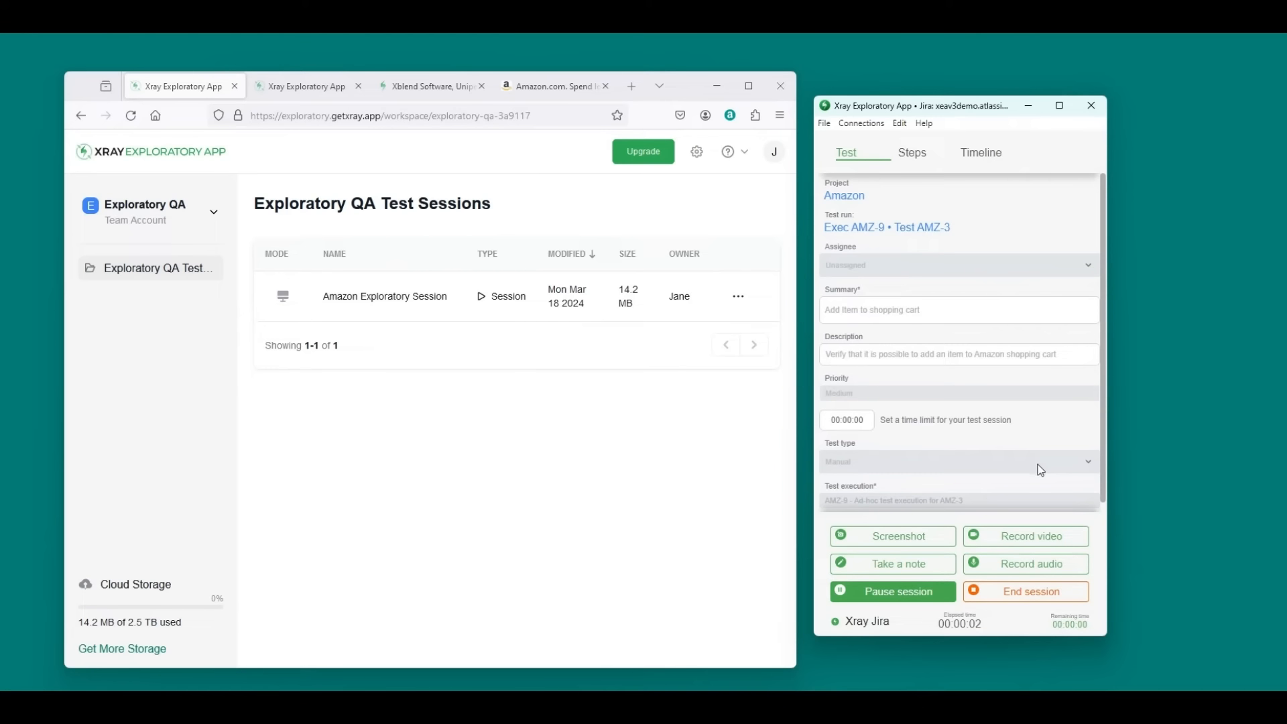
click(929, 166)
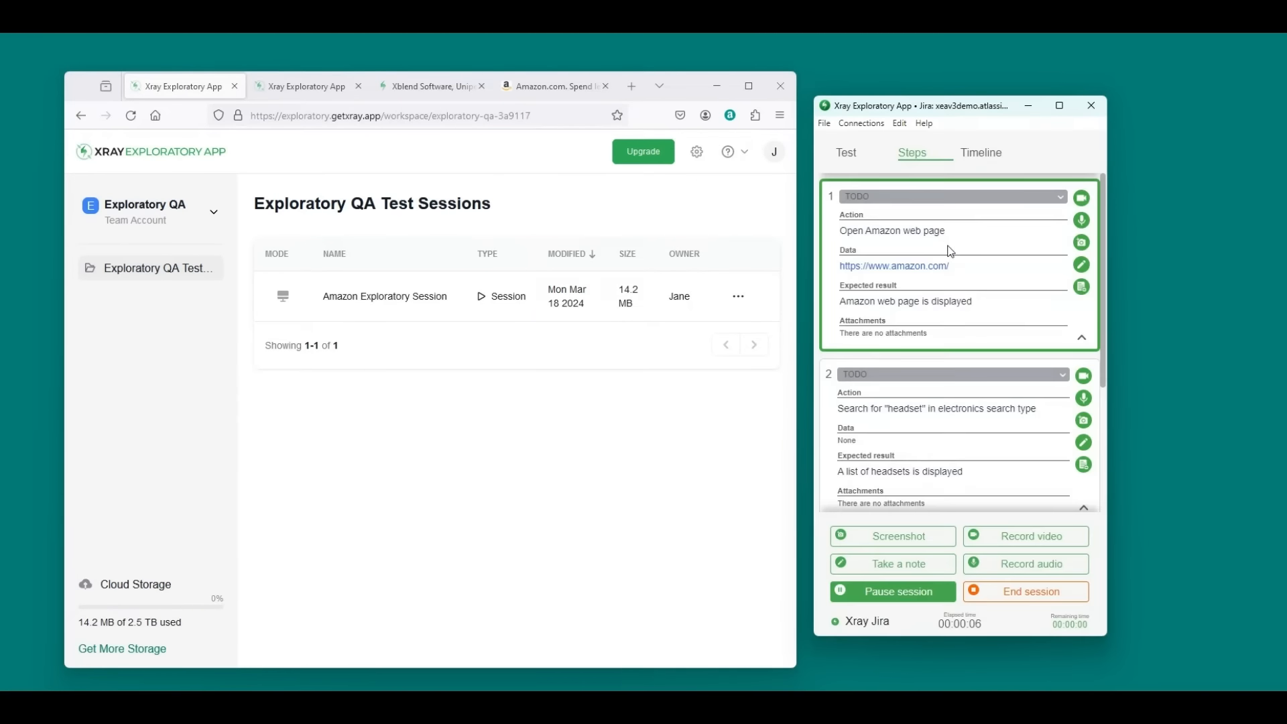
scroll(951, 251, down, 5)
scroll(951, 251, up, 5)
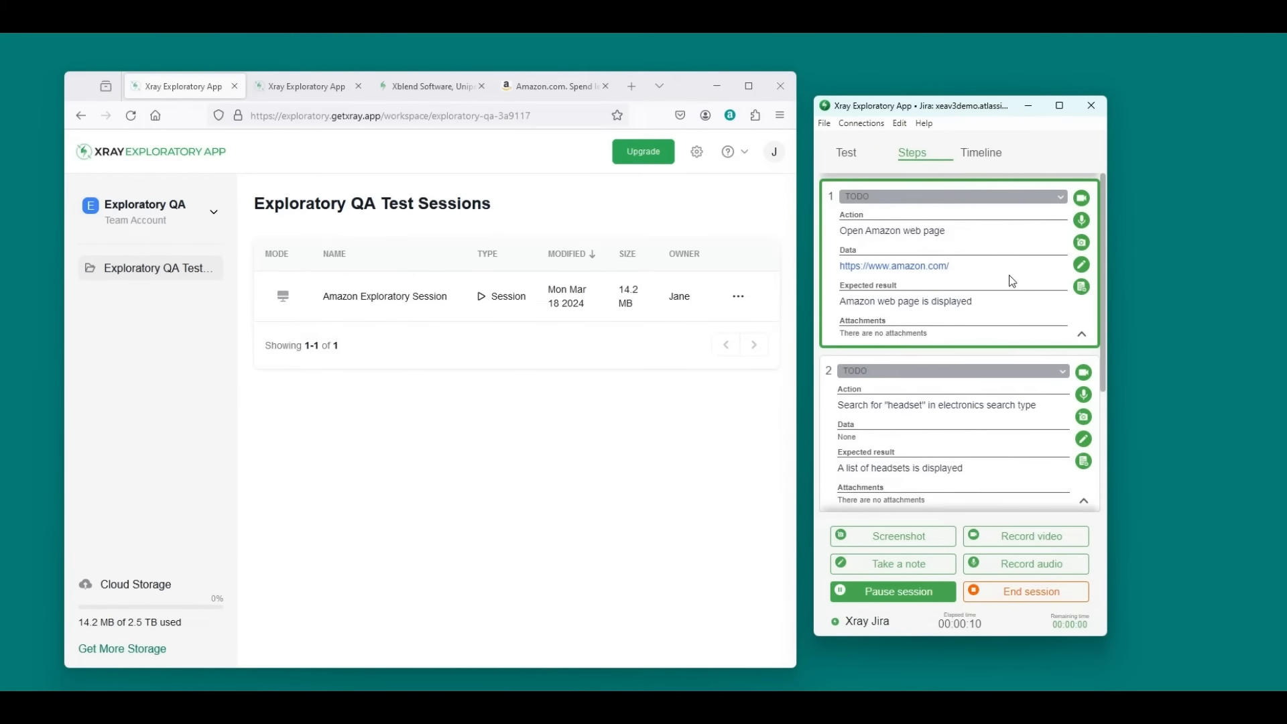
View the status options and the actual result editor of test step 1, leaving both without changes
click(1061, 197)
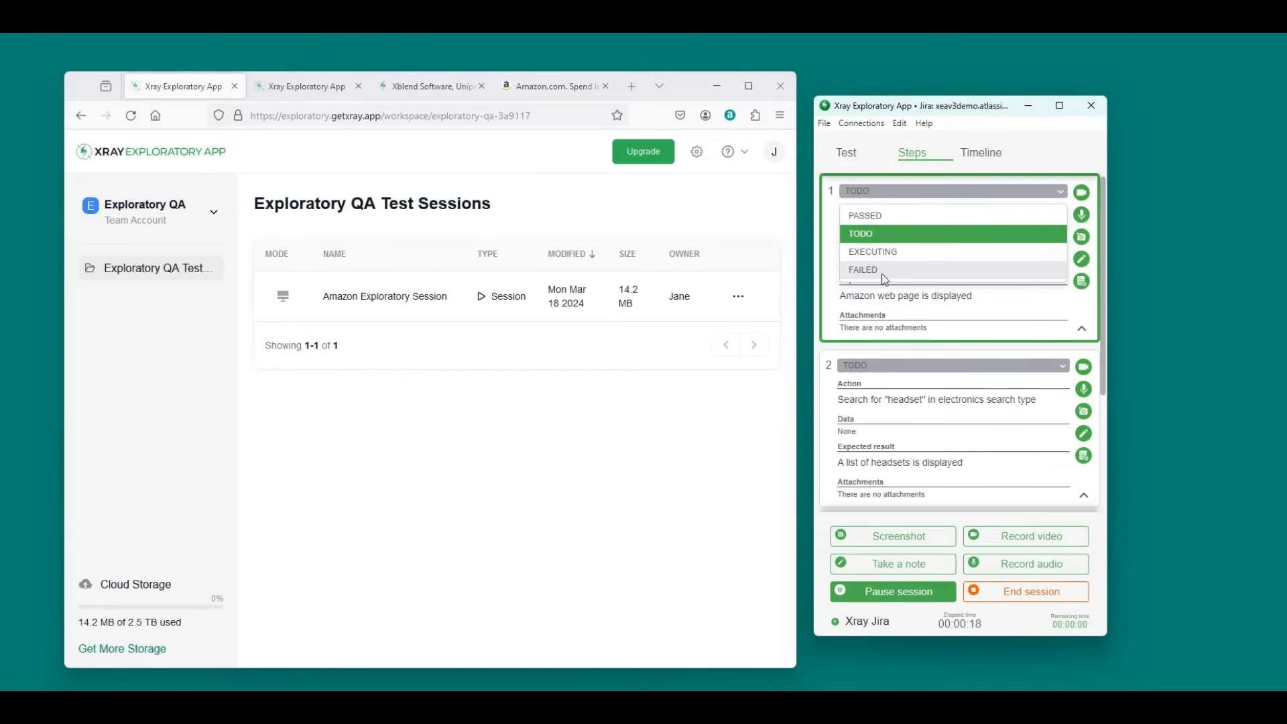
click(1057, 193)
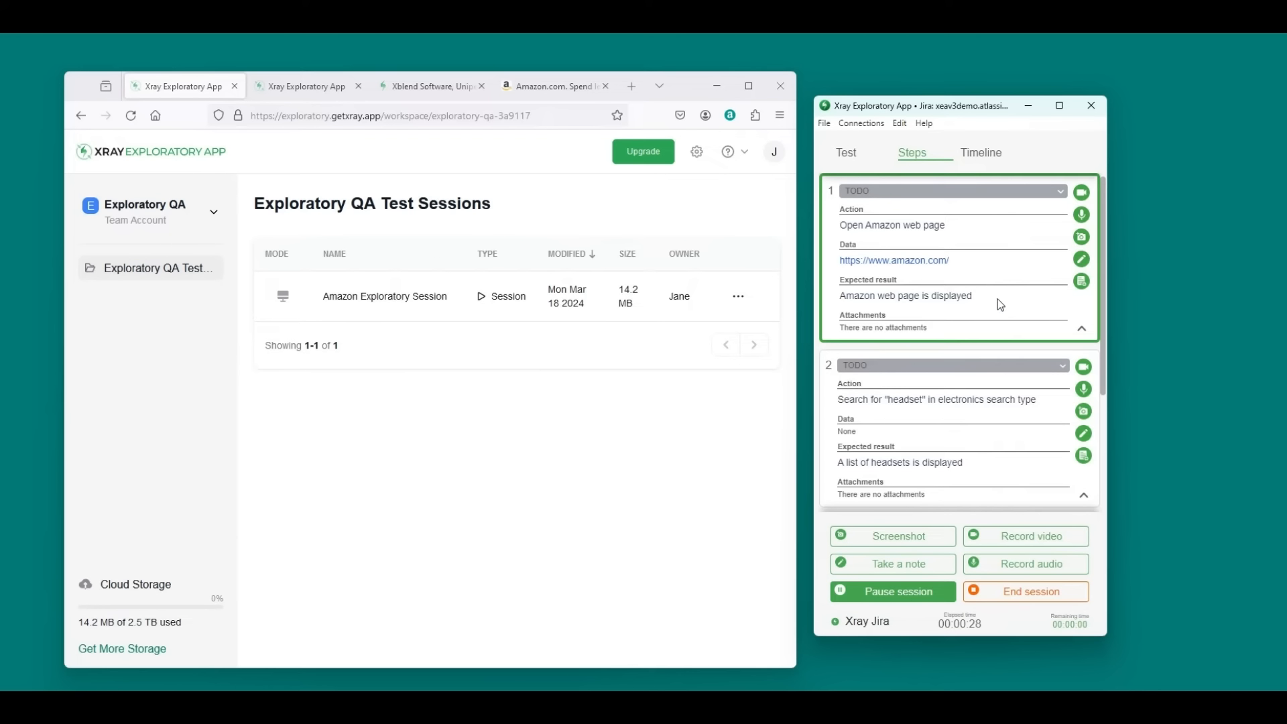
click(1081, 281)
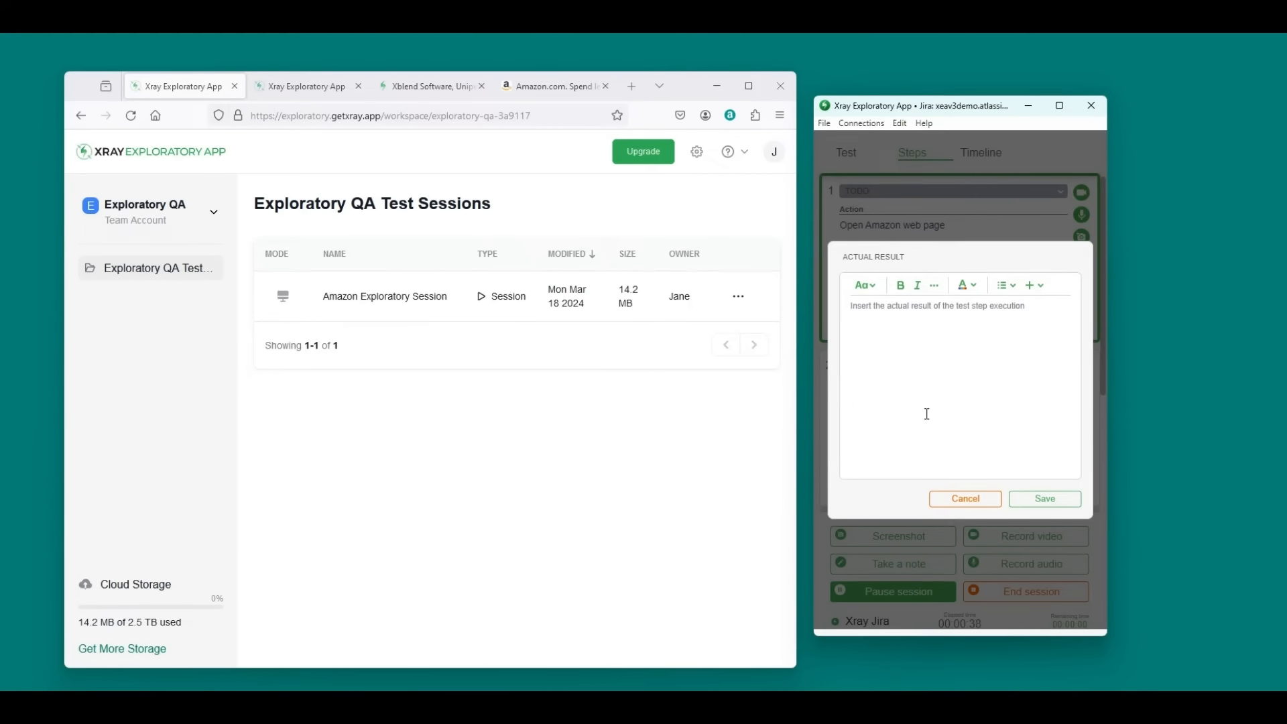
click(965, 500)
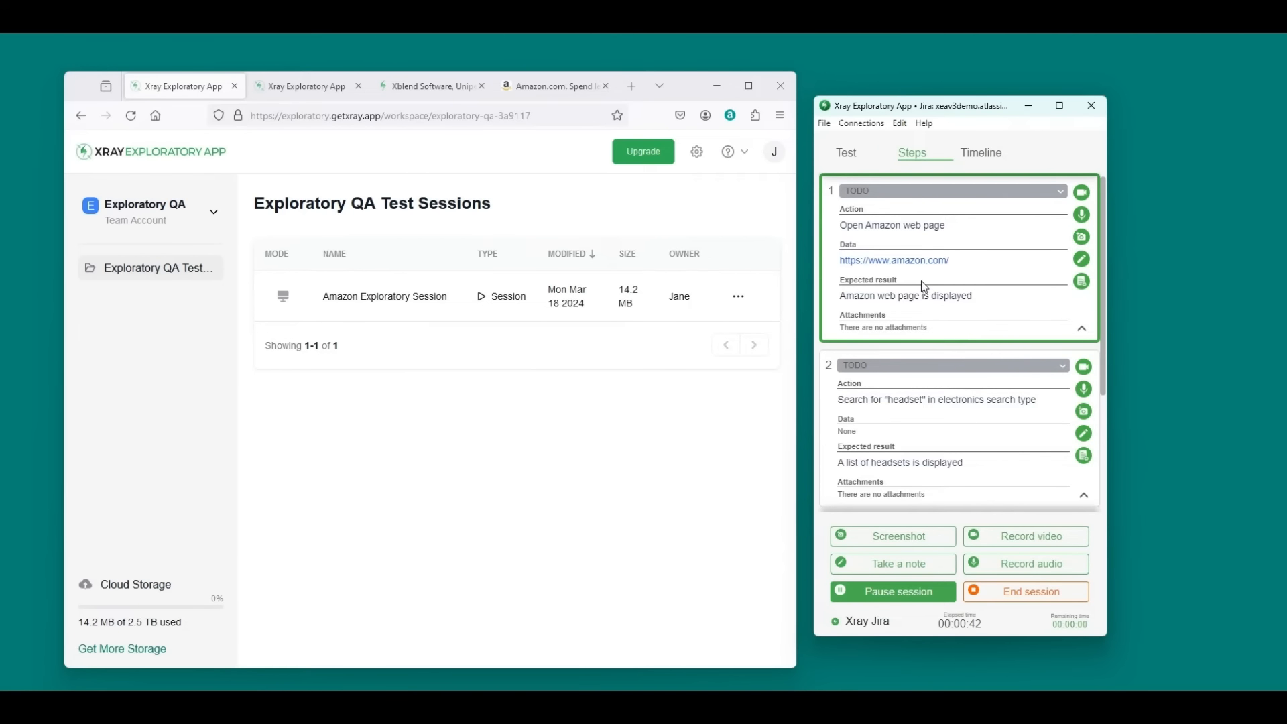
Bring up the Amazon home page in the browser and set test step 1's status to PASSED
click(549, 86)
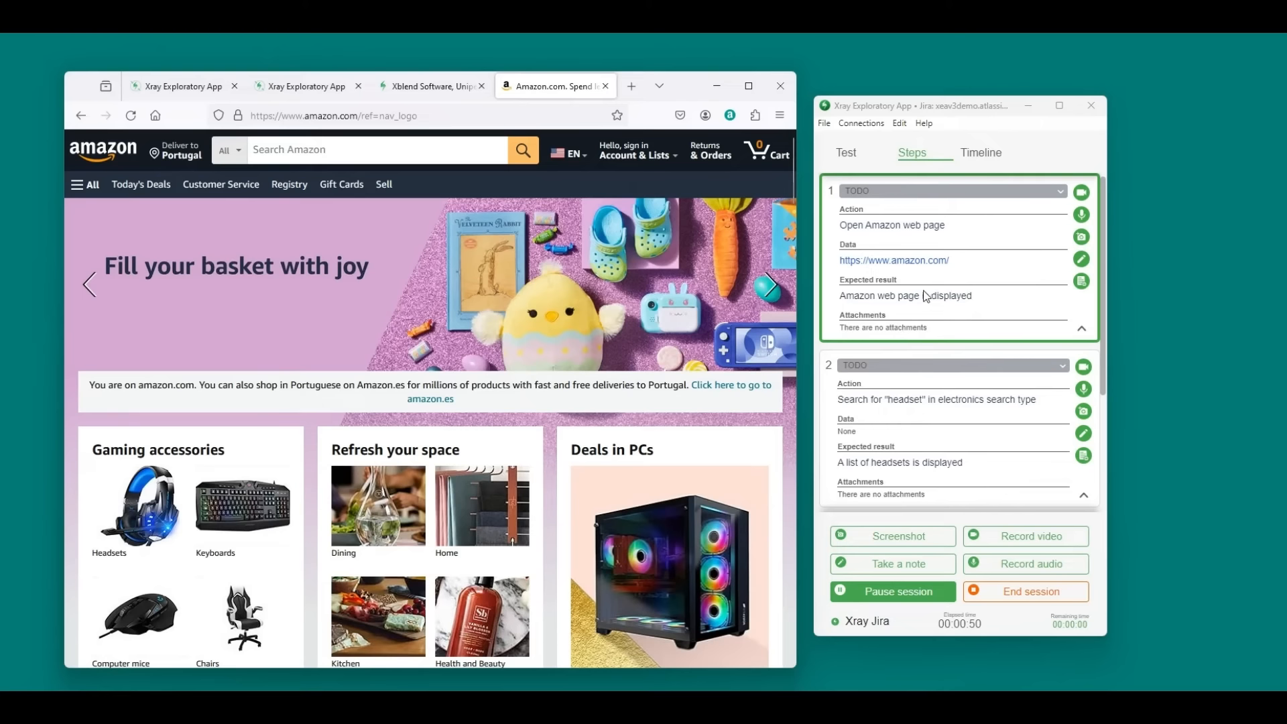
click(979, 191)
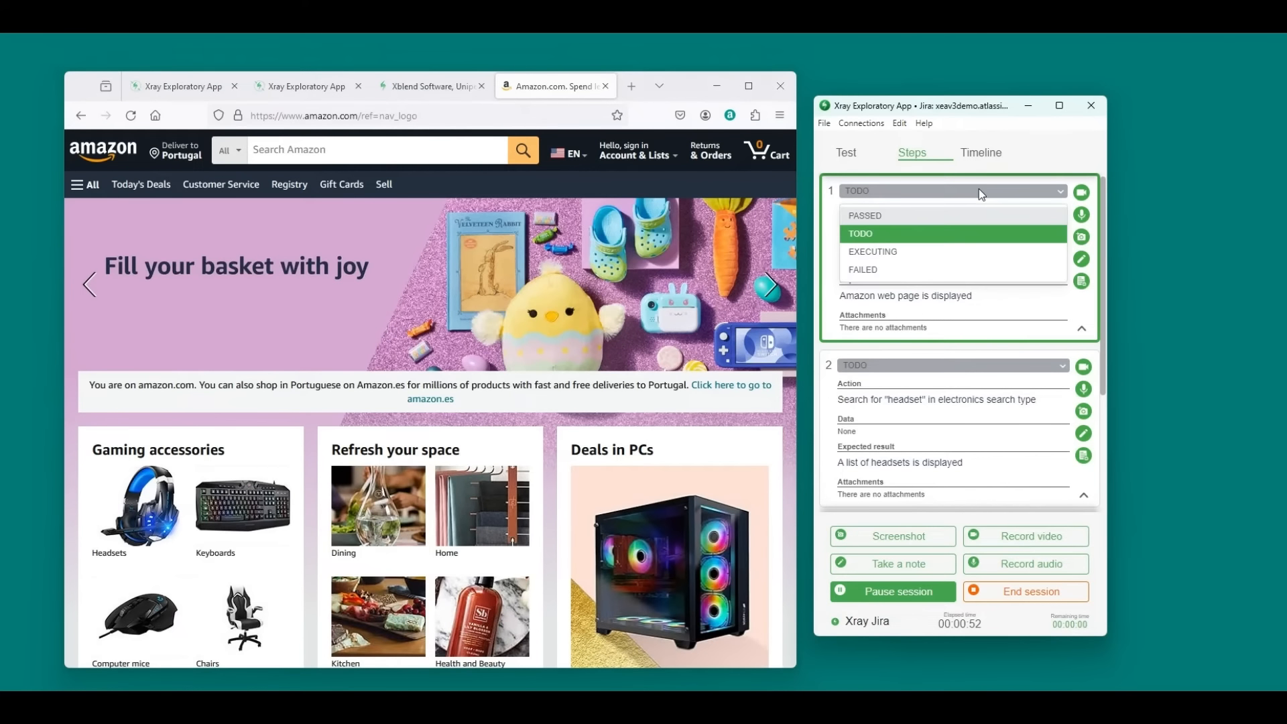
click(953, 217)
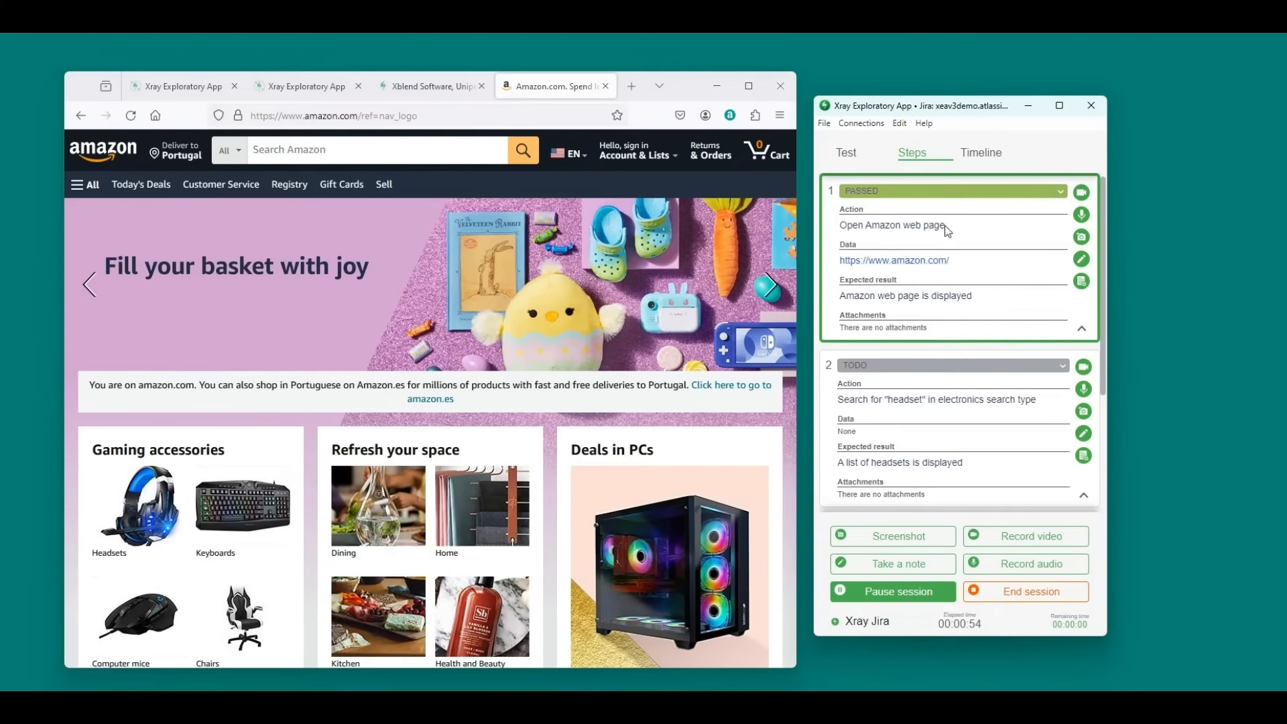
Carry out test step 2 by searching Amazon's Electronics category for "headset"
scroll(942, 261, down, 1)
scroll(941, 260, down, 2)
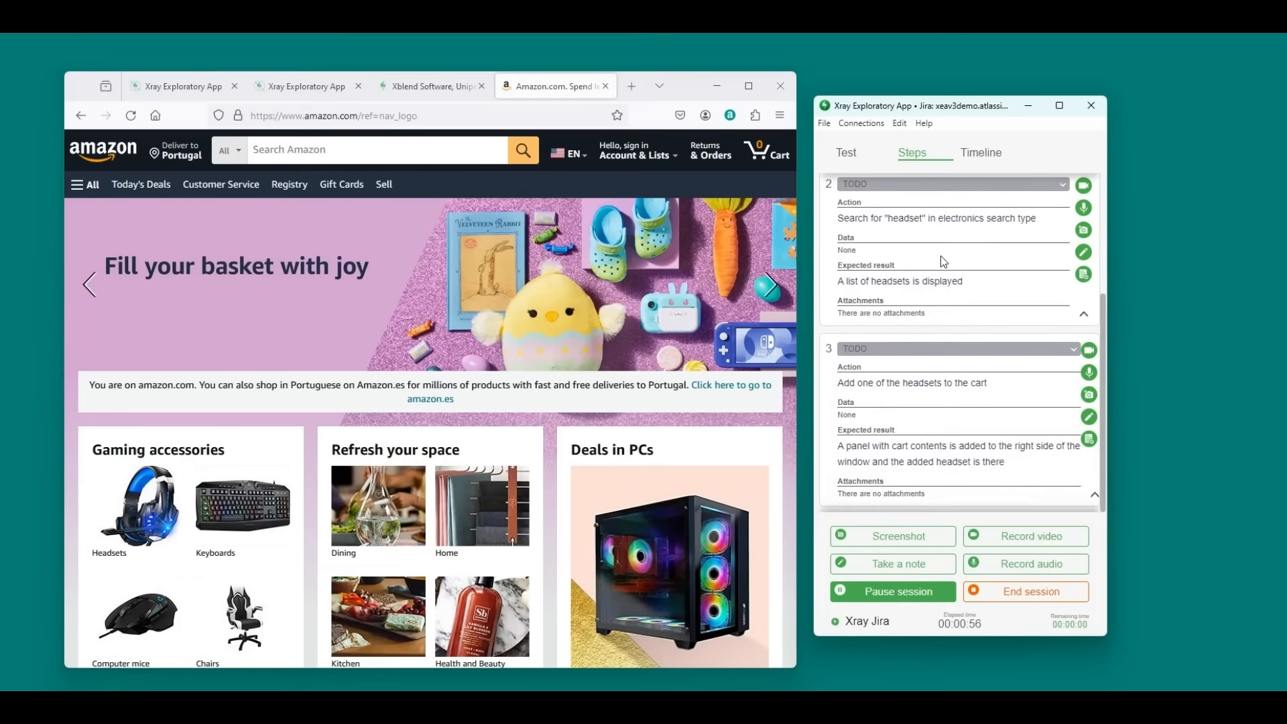
scroll(940, 259, up, 1)
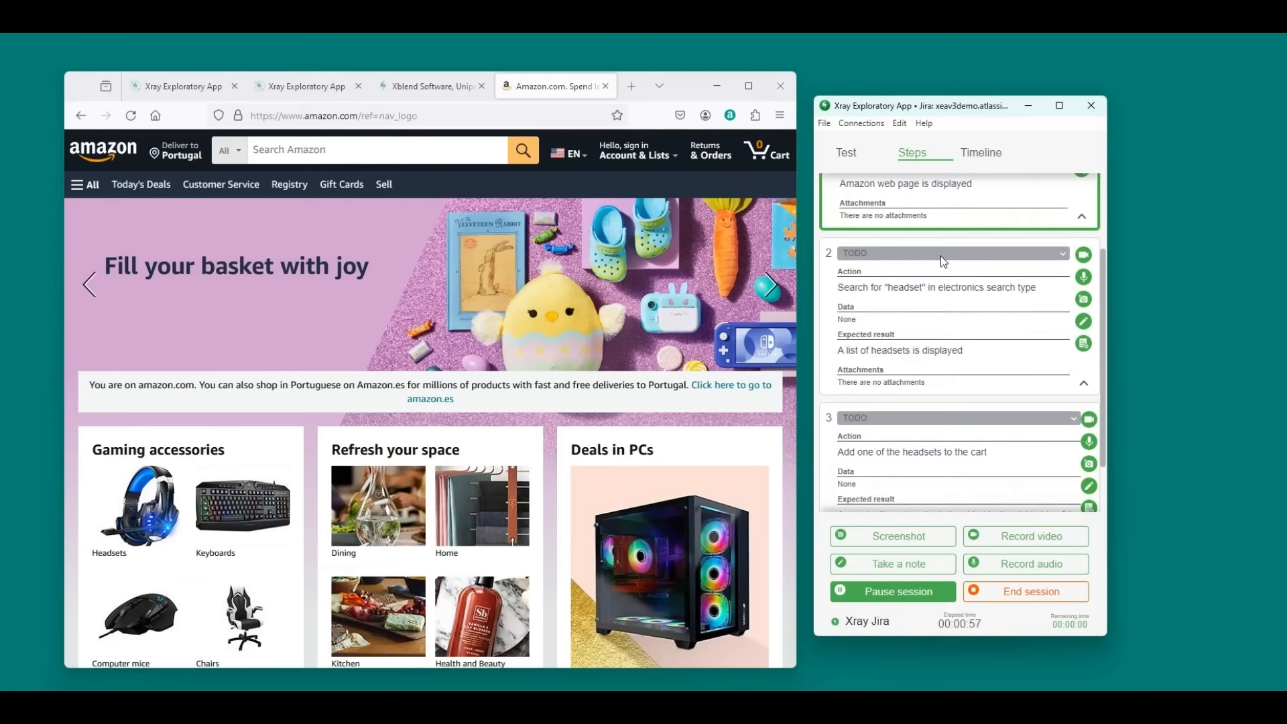
click(239, 152)
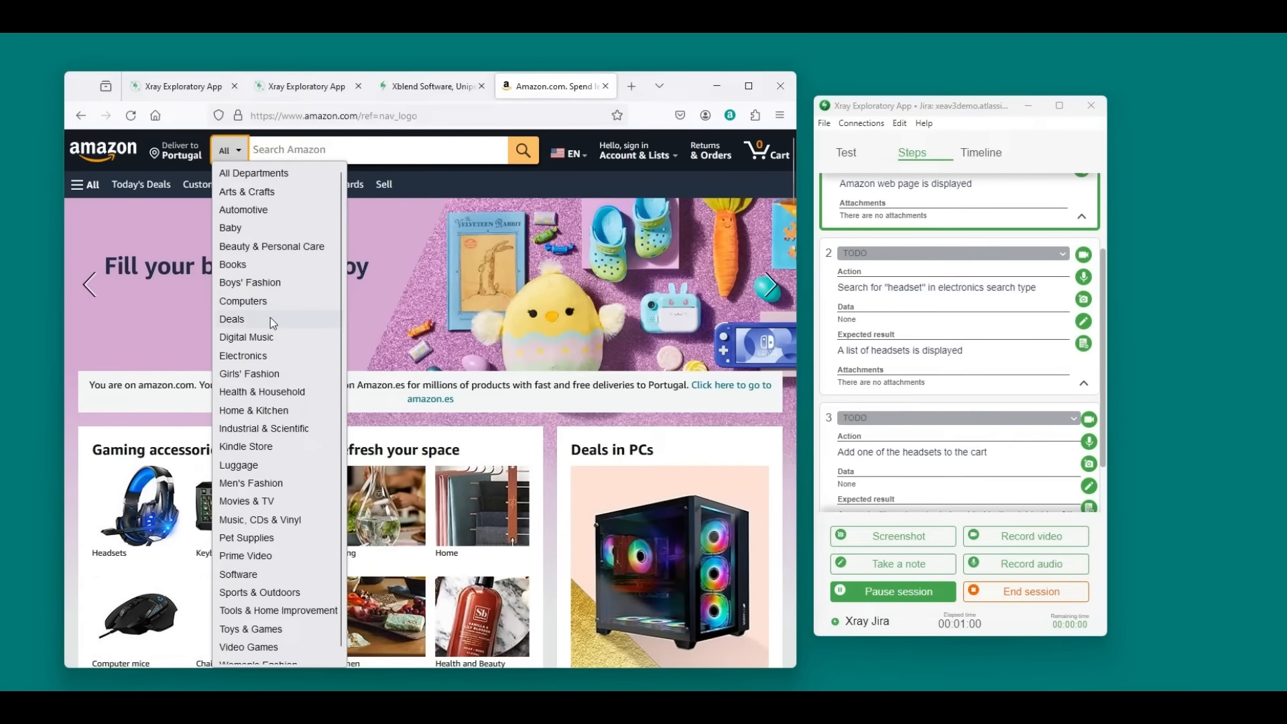
click(284, 356)
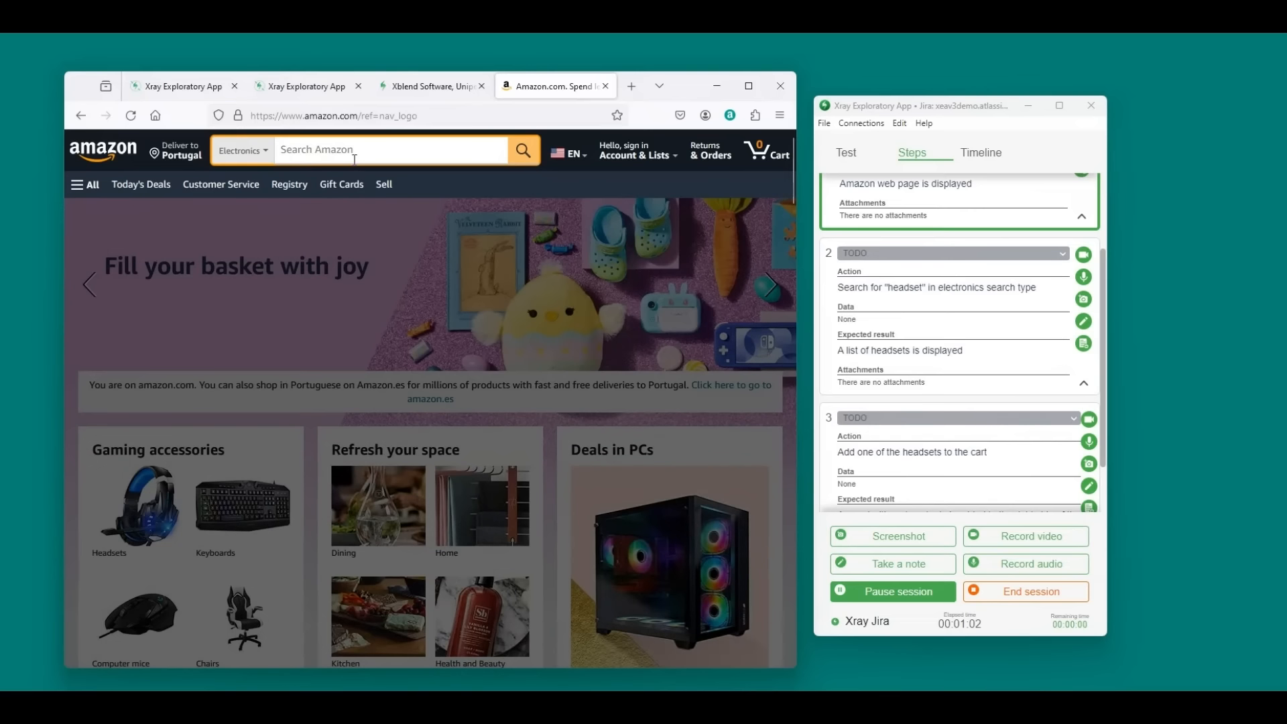
text(headset)
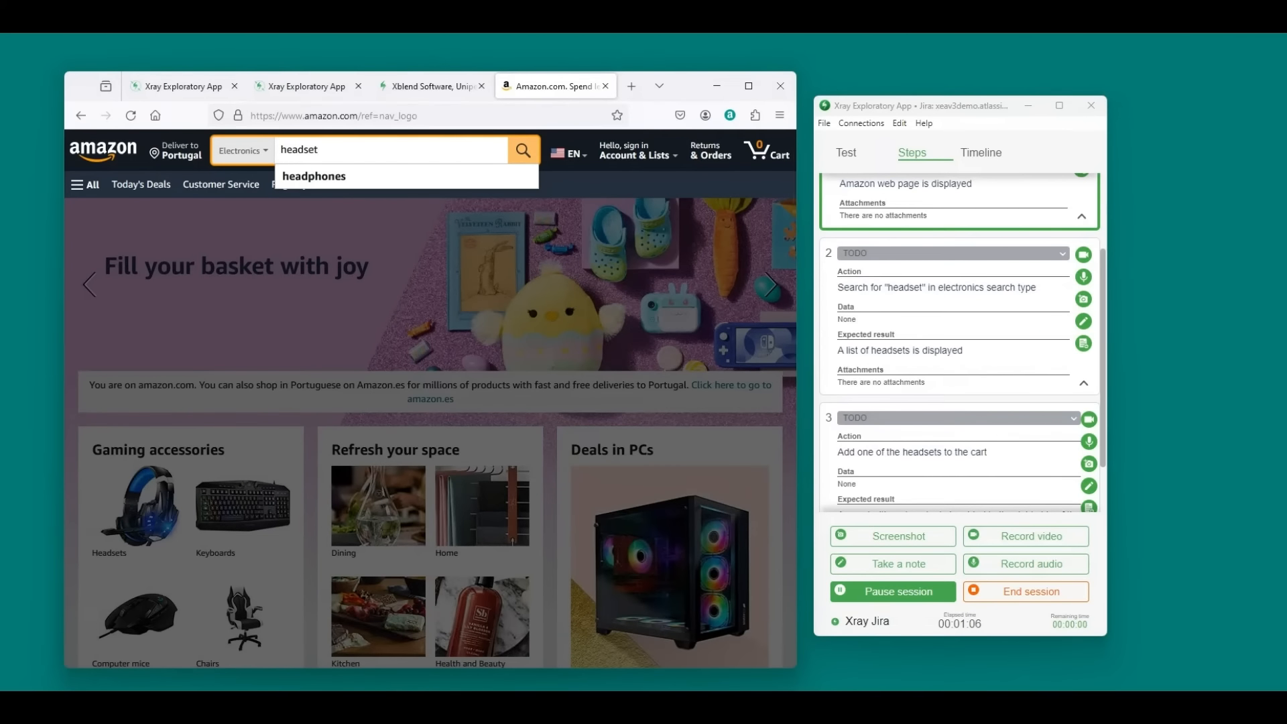
key(Return)
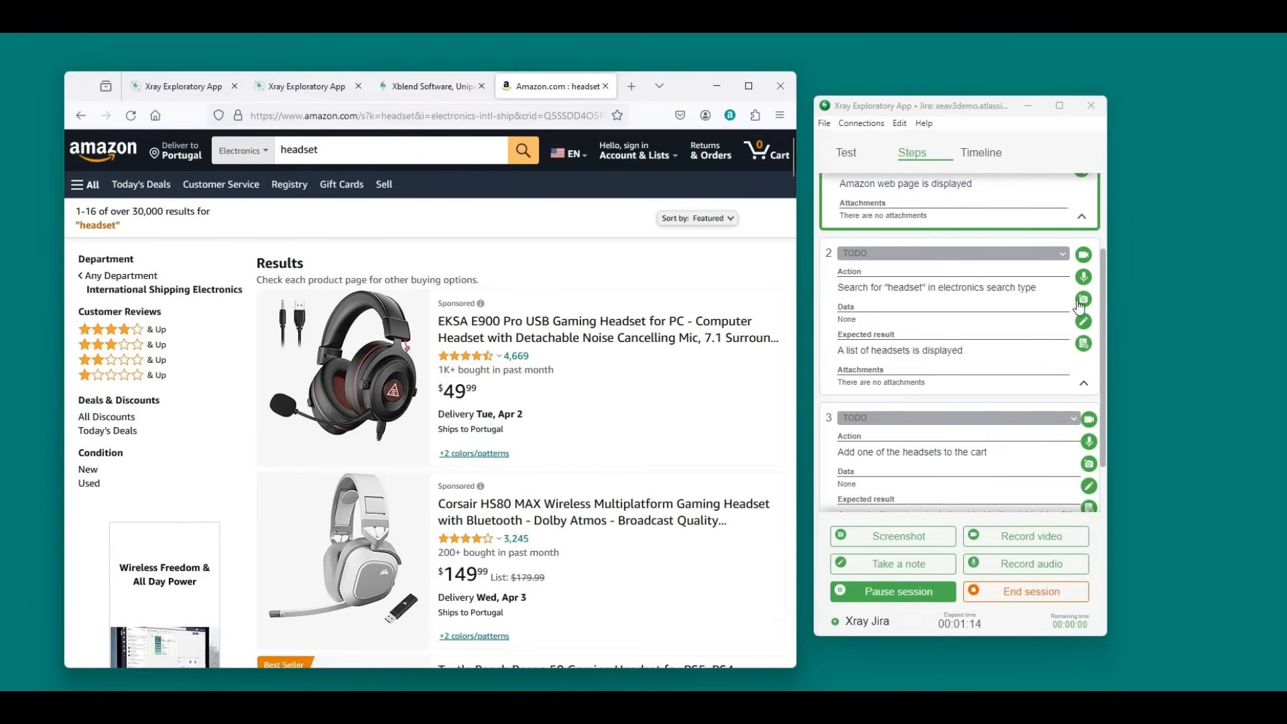
Capture a screenshot for test step 2 and save it with a comment giving the tester's name in brackets and "list of results displayed"
click(1029, 335)
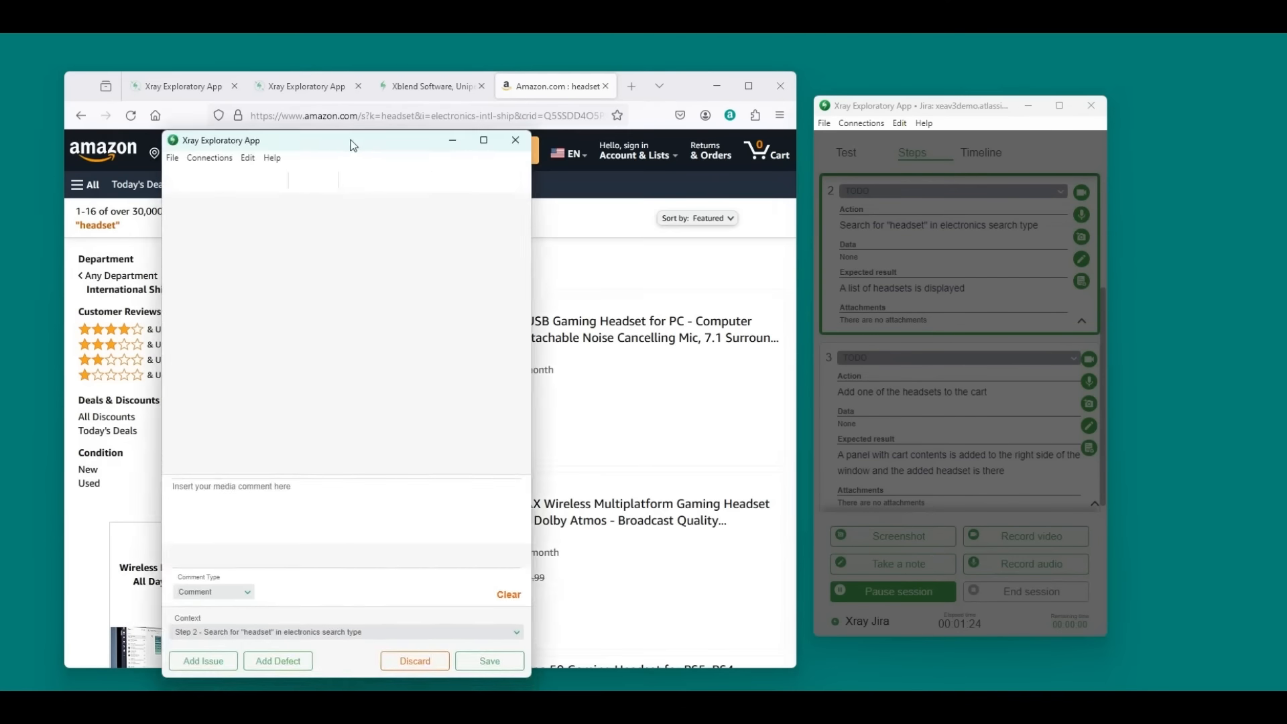
drag(350, 142, 679, 122)
click(647, 495)
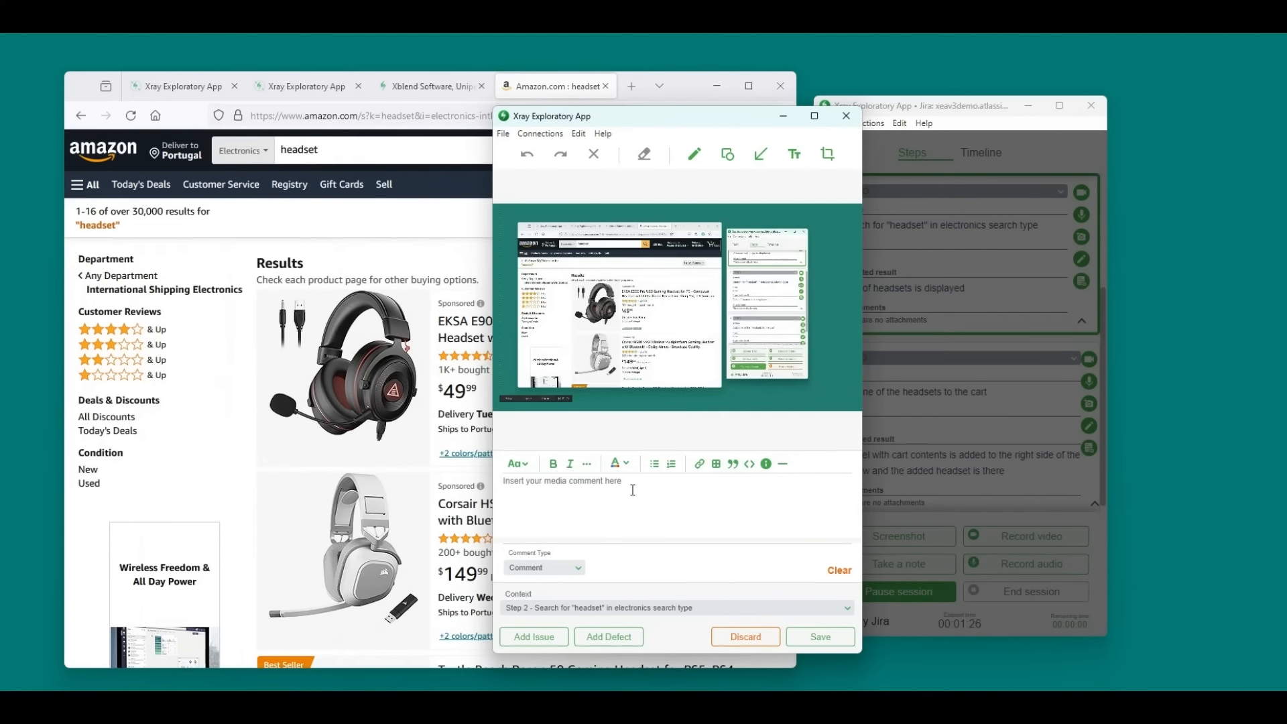
text([Jan)
text(e] list of results displayed)
click(811, 638)
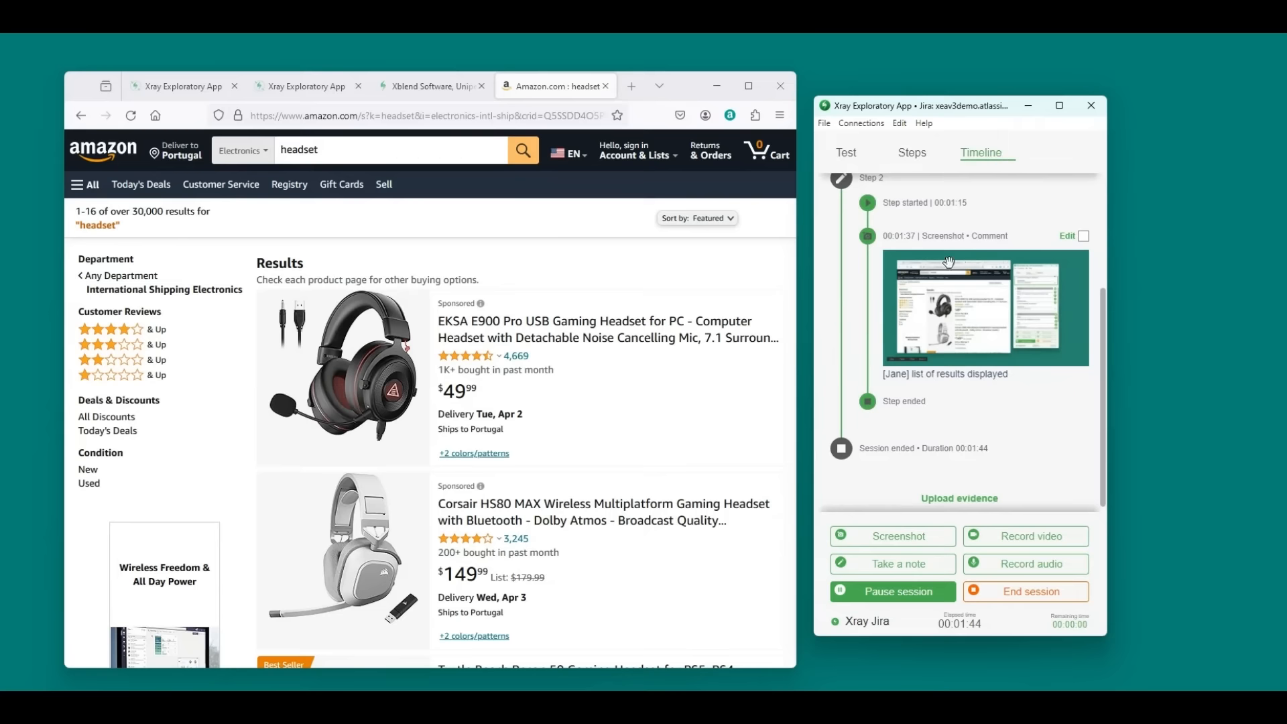
Review the session's timeline entries for steps 1 and 2 and set test step 2's status to PASSED
scroll(1001, 260, up, 5)
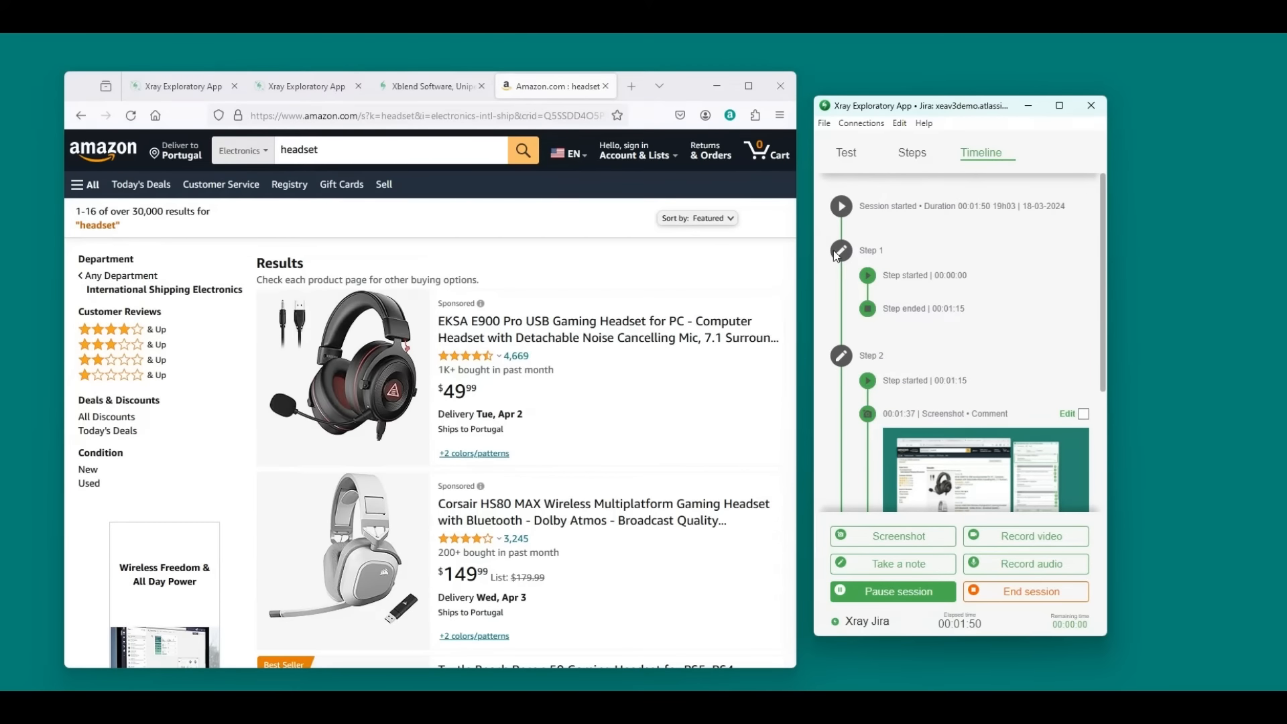
scroll(866, 275, down, 2)
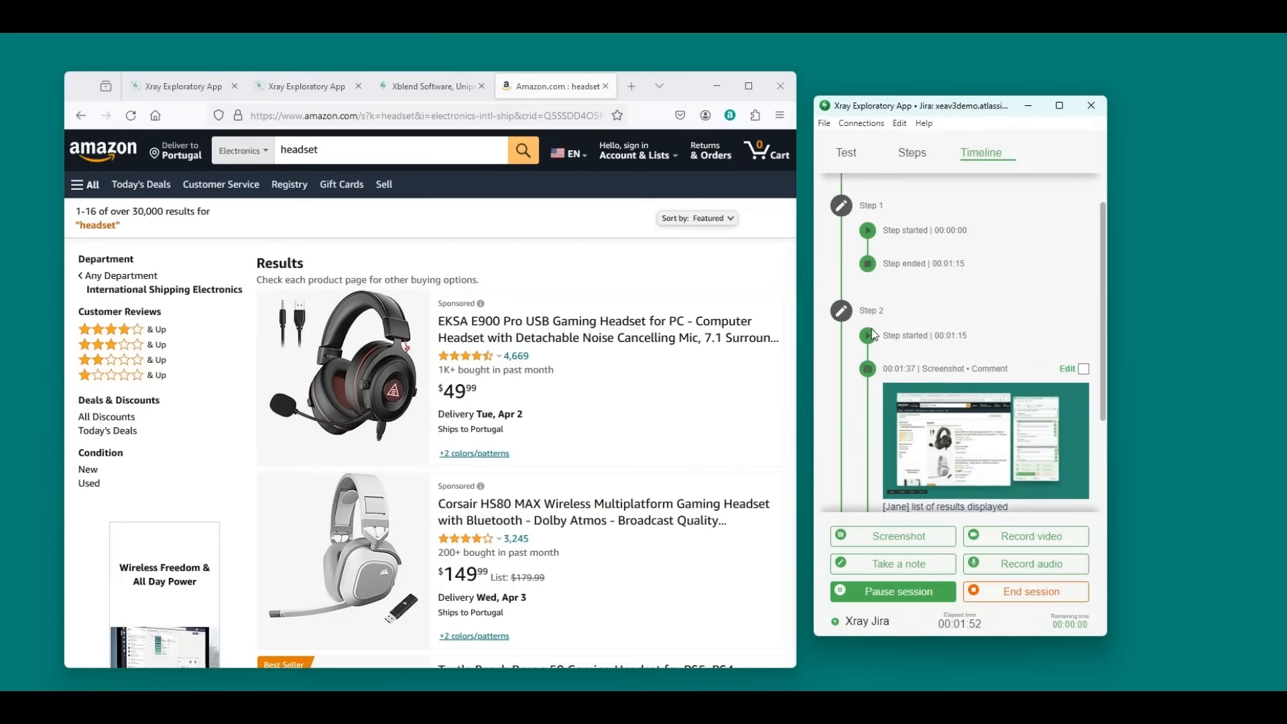
scroll(898, 307, down, 2)
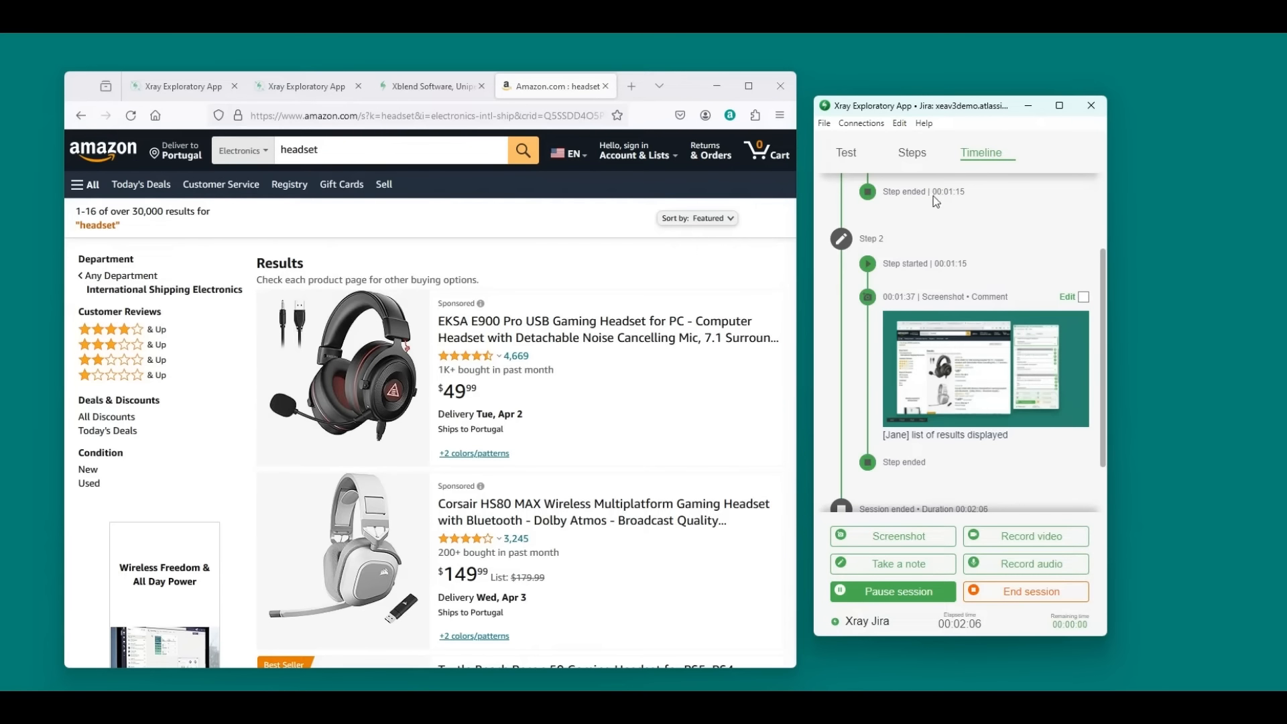
click(921, 158)
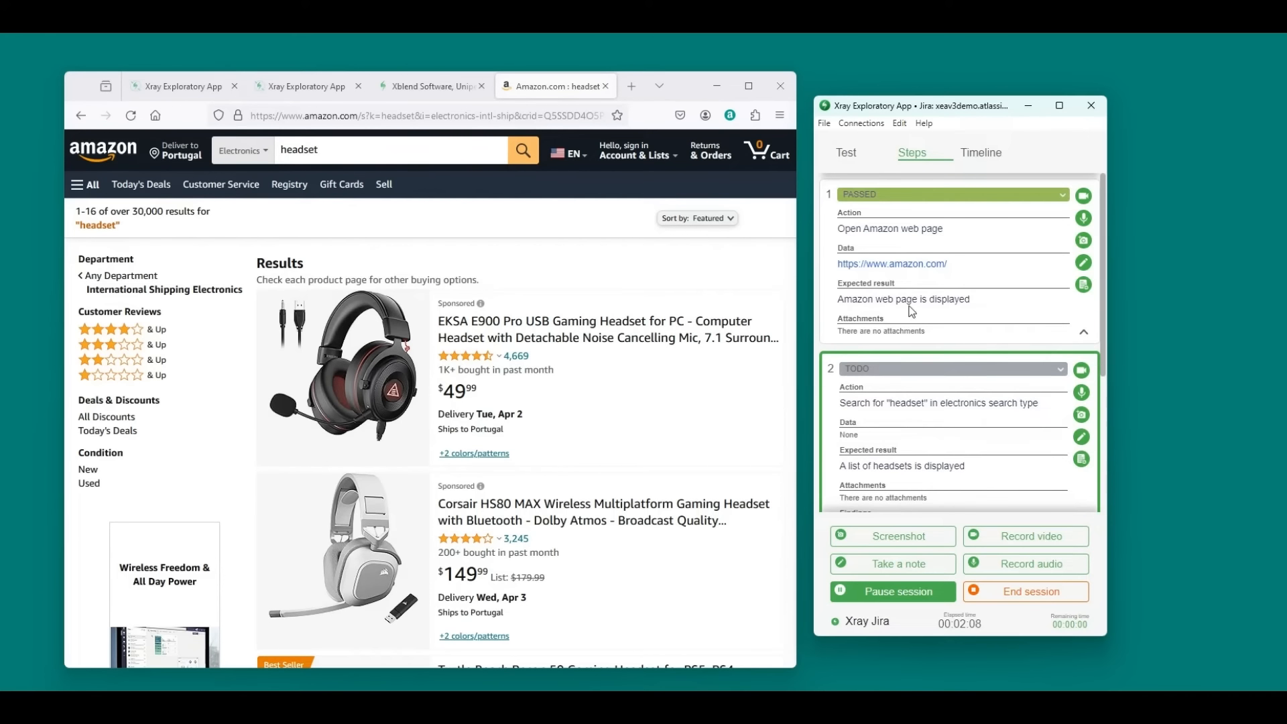
scroll(911, 313, down, 1)
click(910, 301)
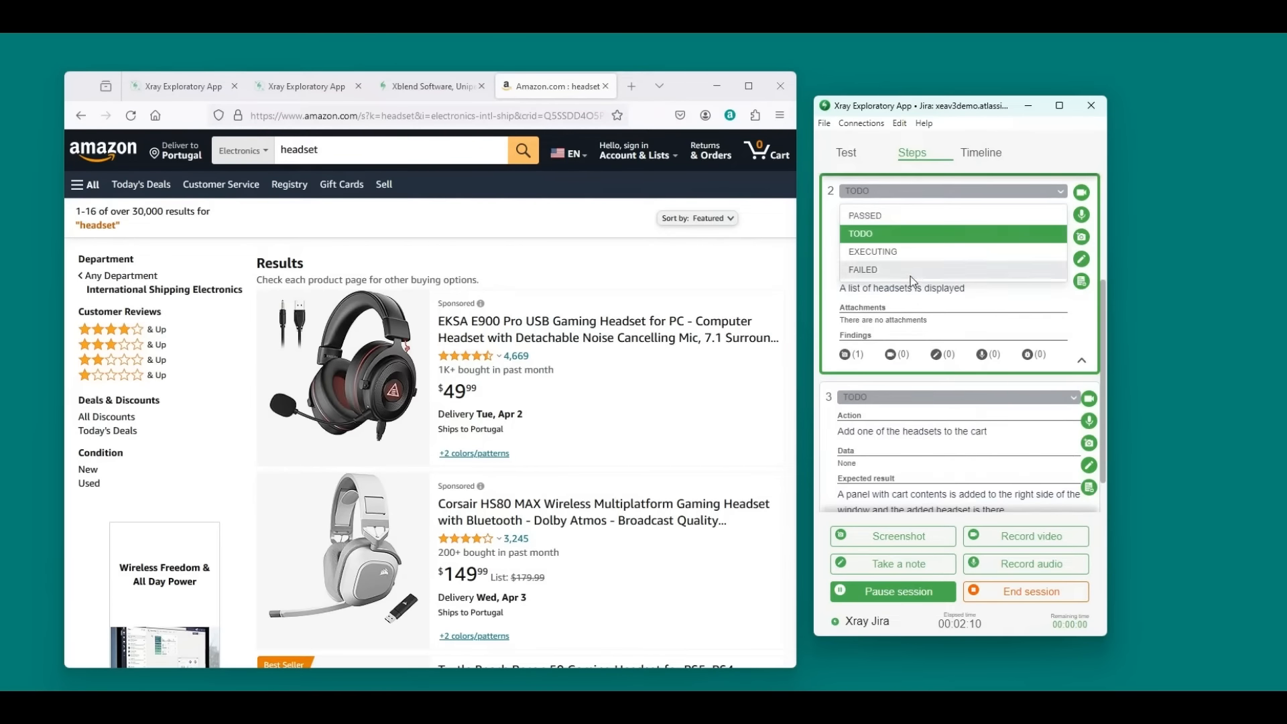
click(930, 216)
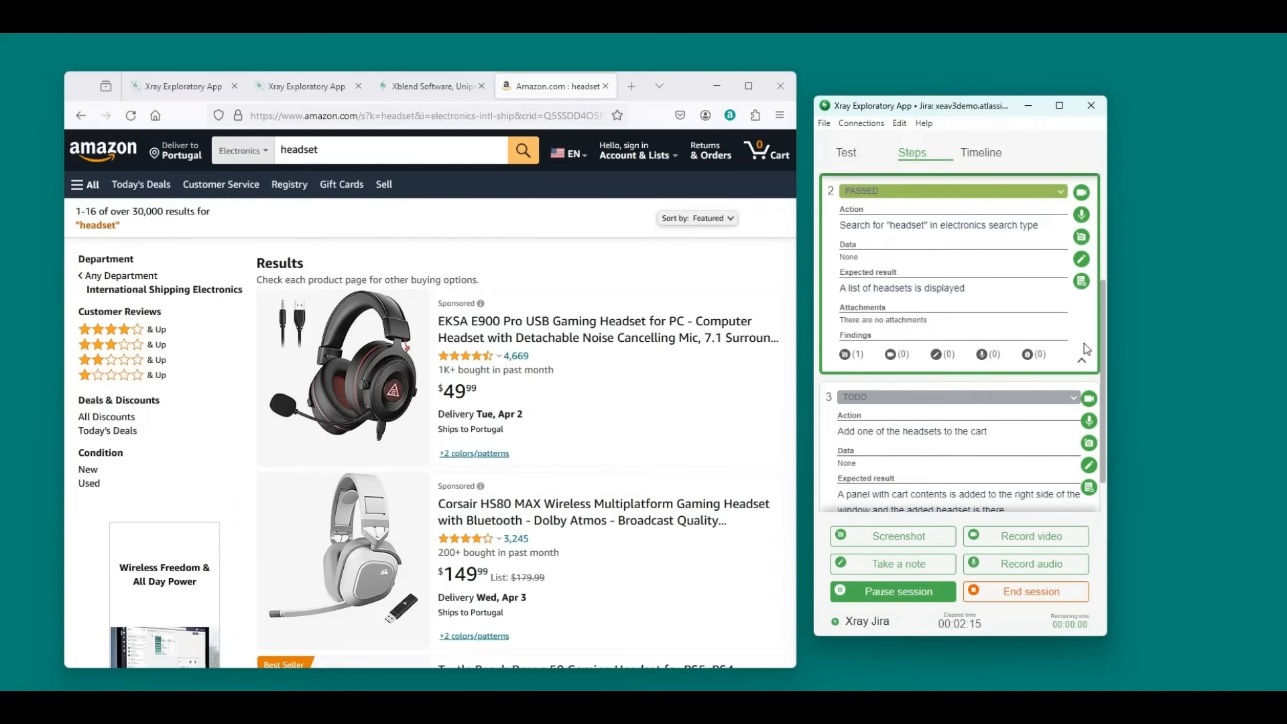
End the session despite the unexecuted test step and move the app window so it fits on screen
click(1035, 593)
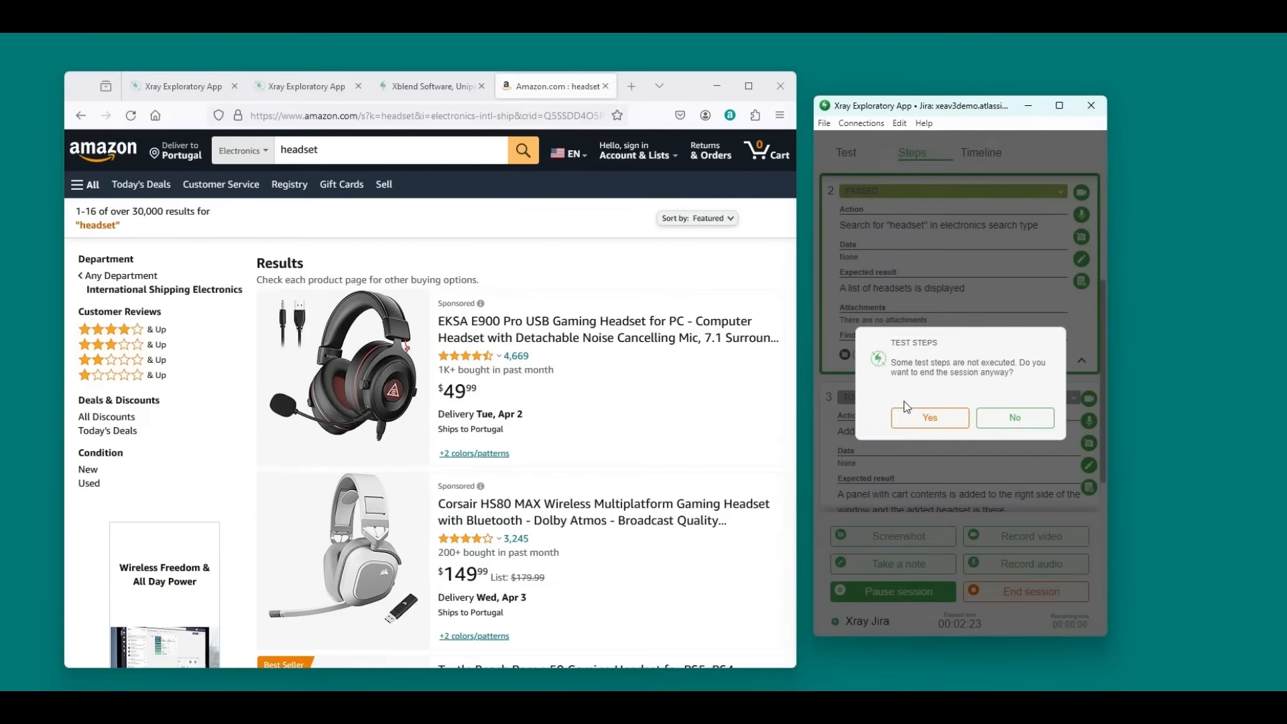
click(919, 417)
drag(1091, 100, 766, 117)
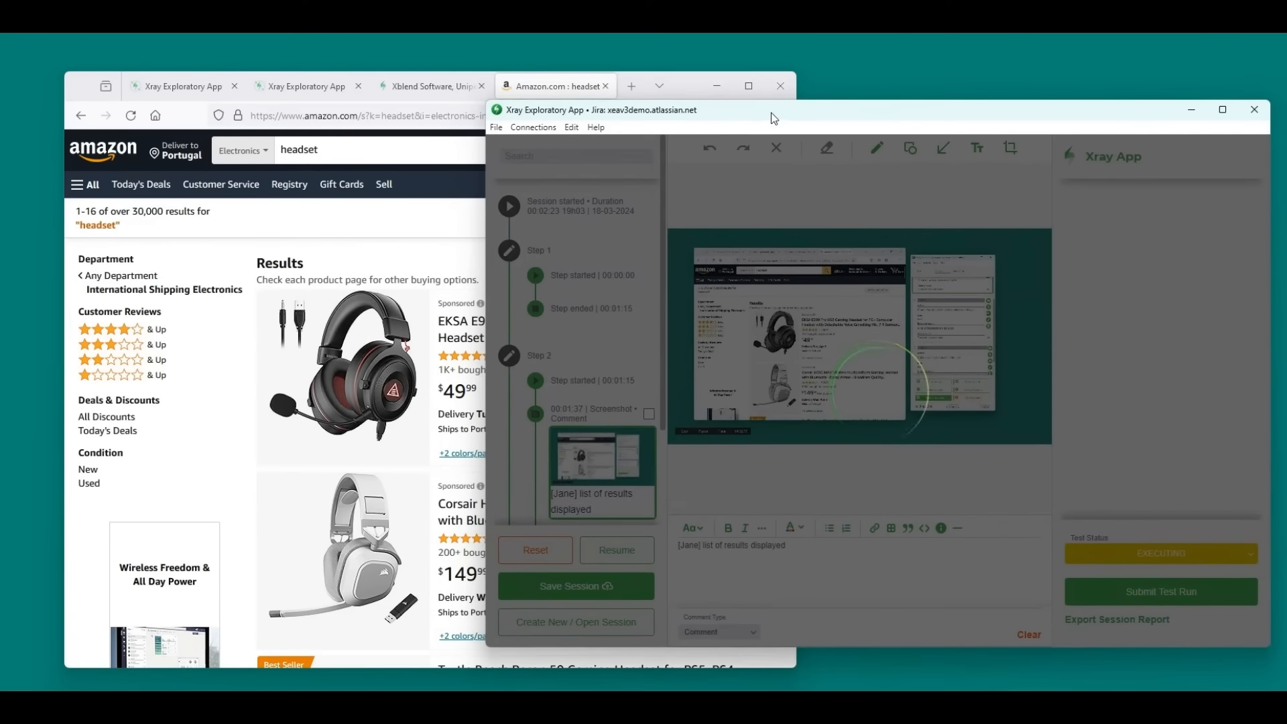
Save the session to the Exploratory QA cloud workspace and check its entry in the web session list
click(176, 86)
click(932, 110)
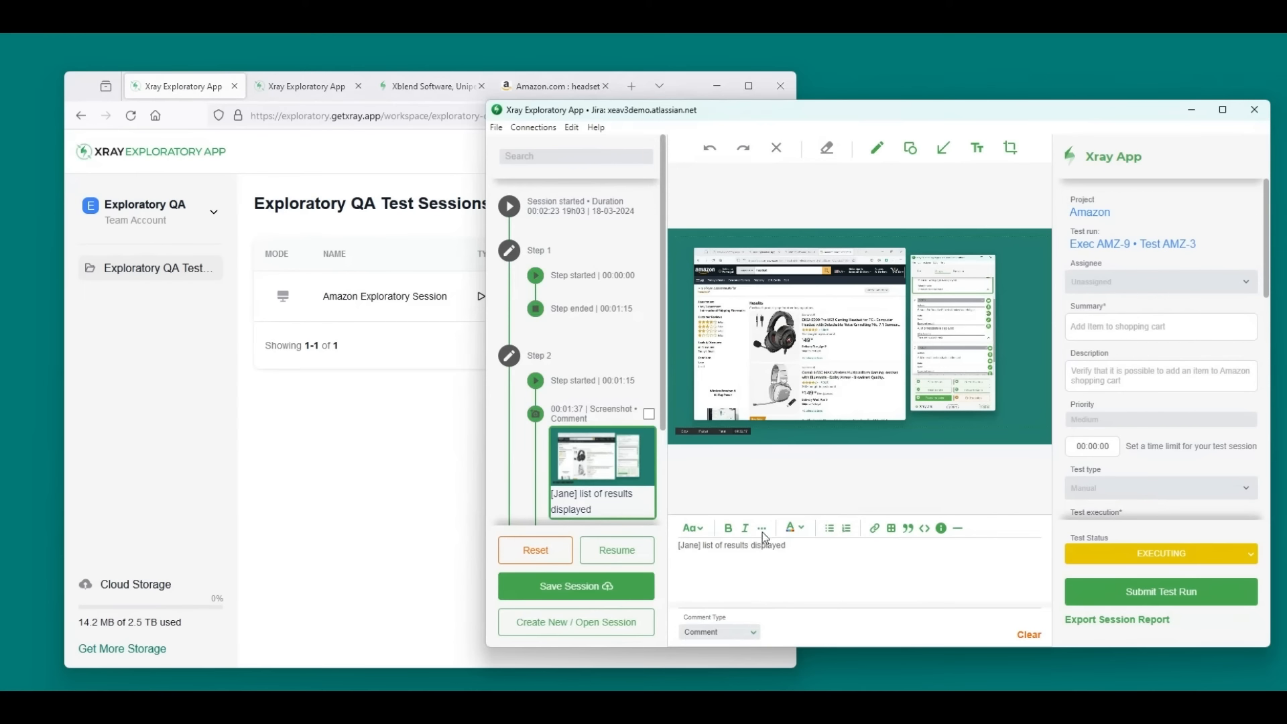
click(580, 590)
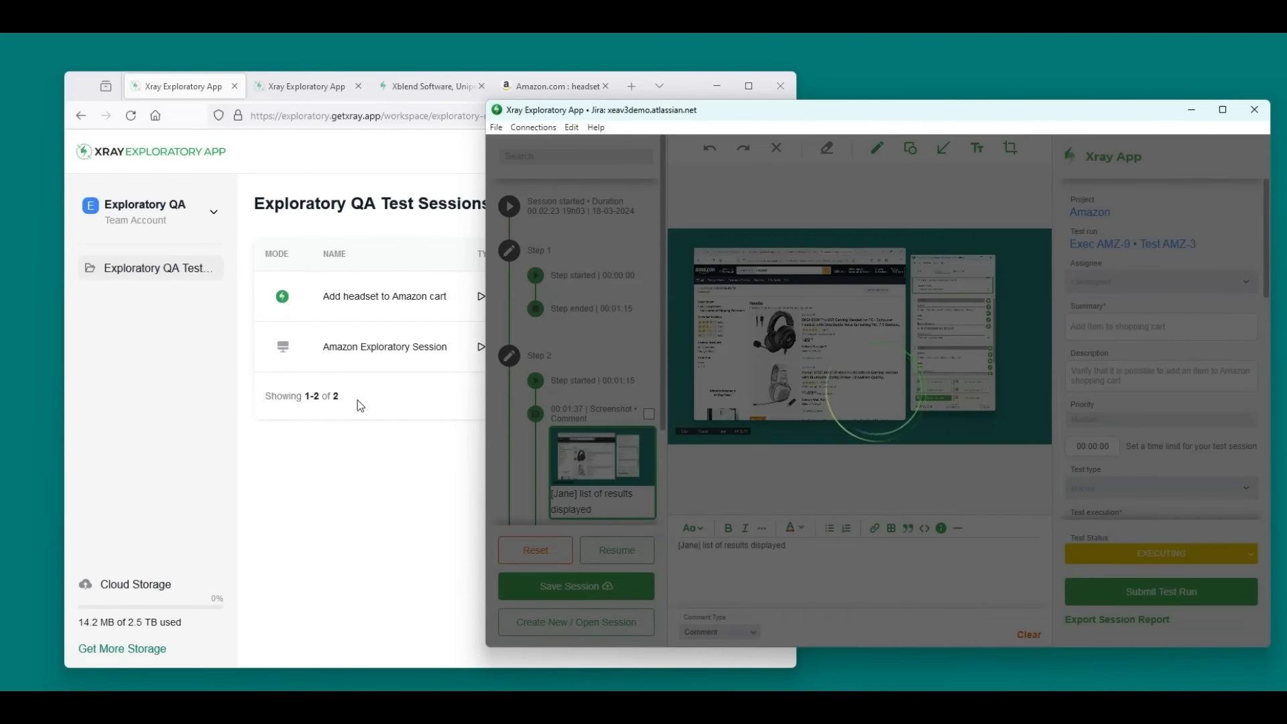
click(360, 405)
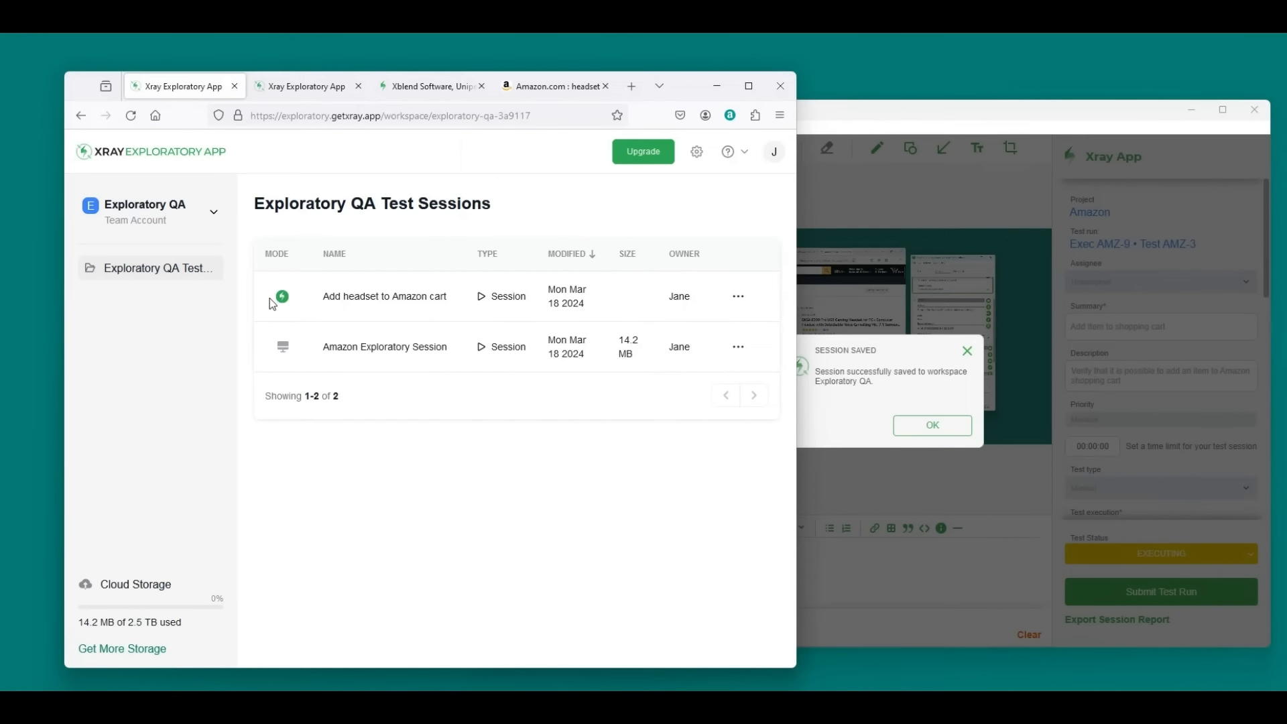
mouse_move(285, 305)
click(923, 426)
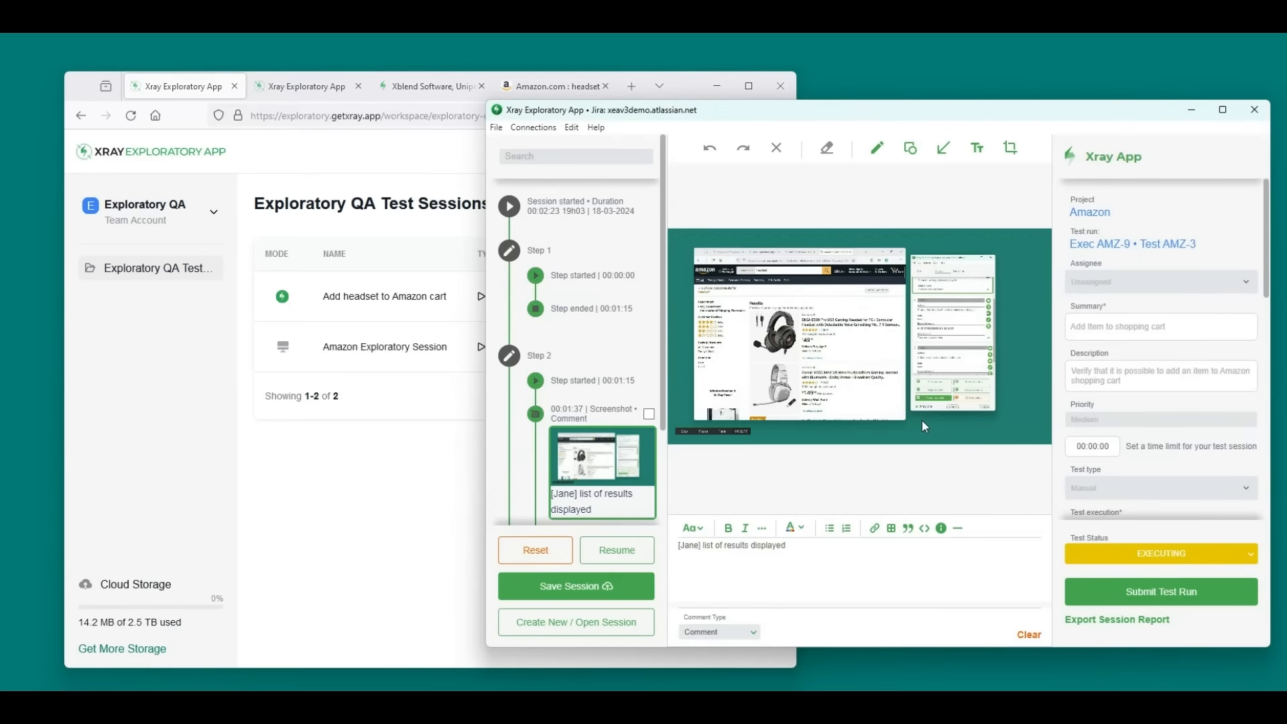
Log out of the desktop Xray Exploratory App and close its window
click(497, 128)
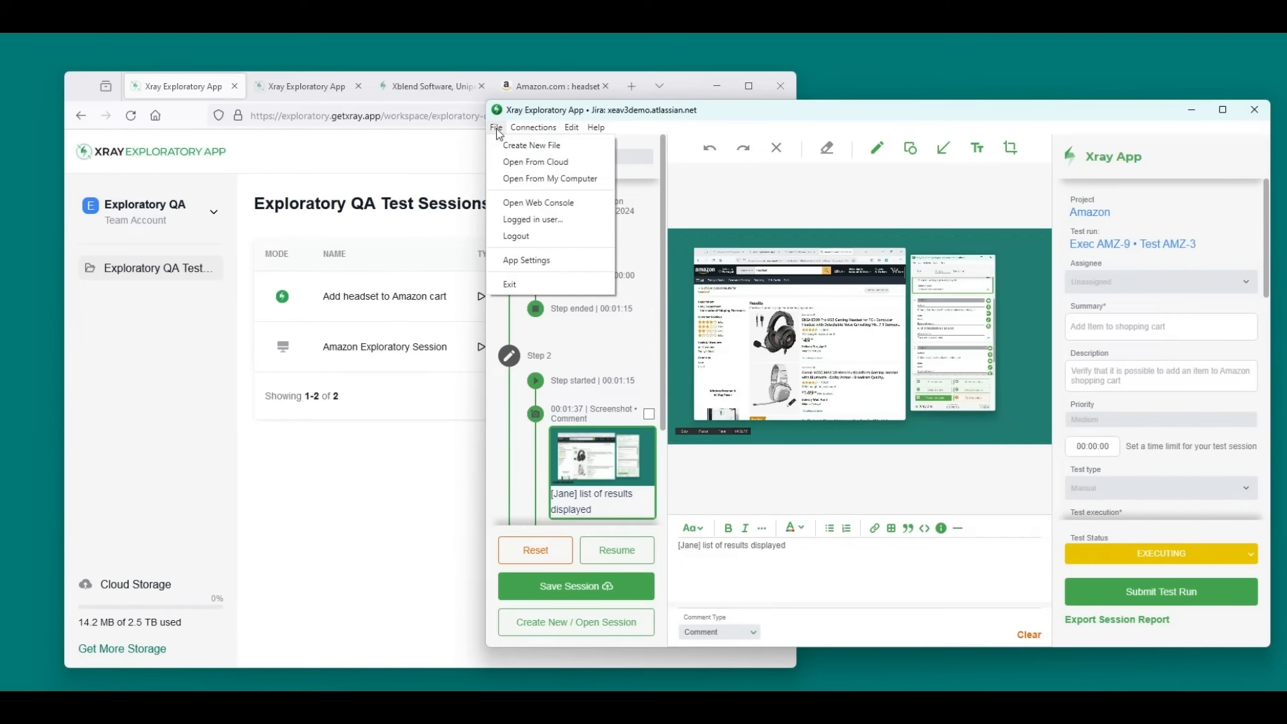
click(553, 237)
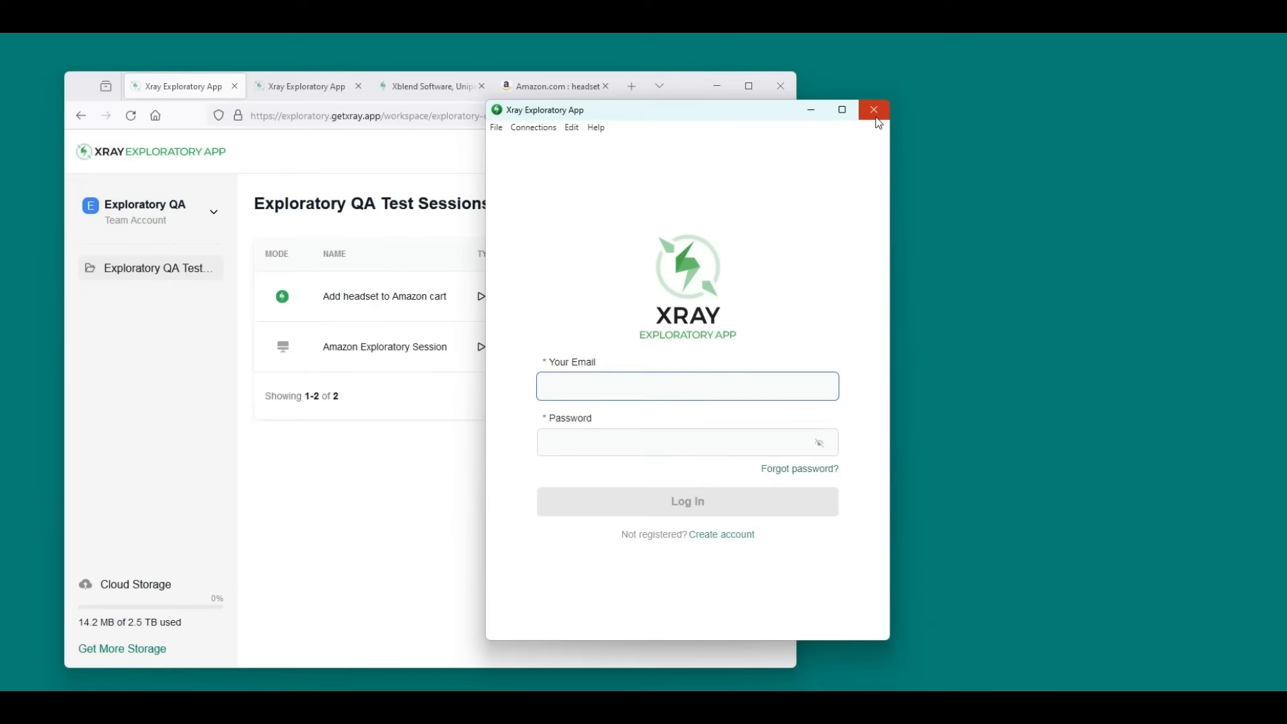
click(875, 111)
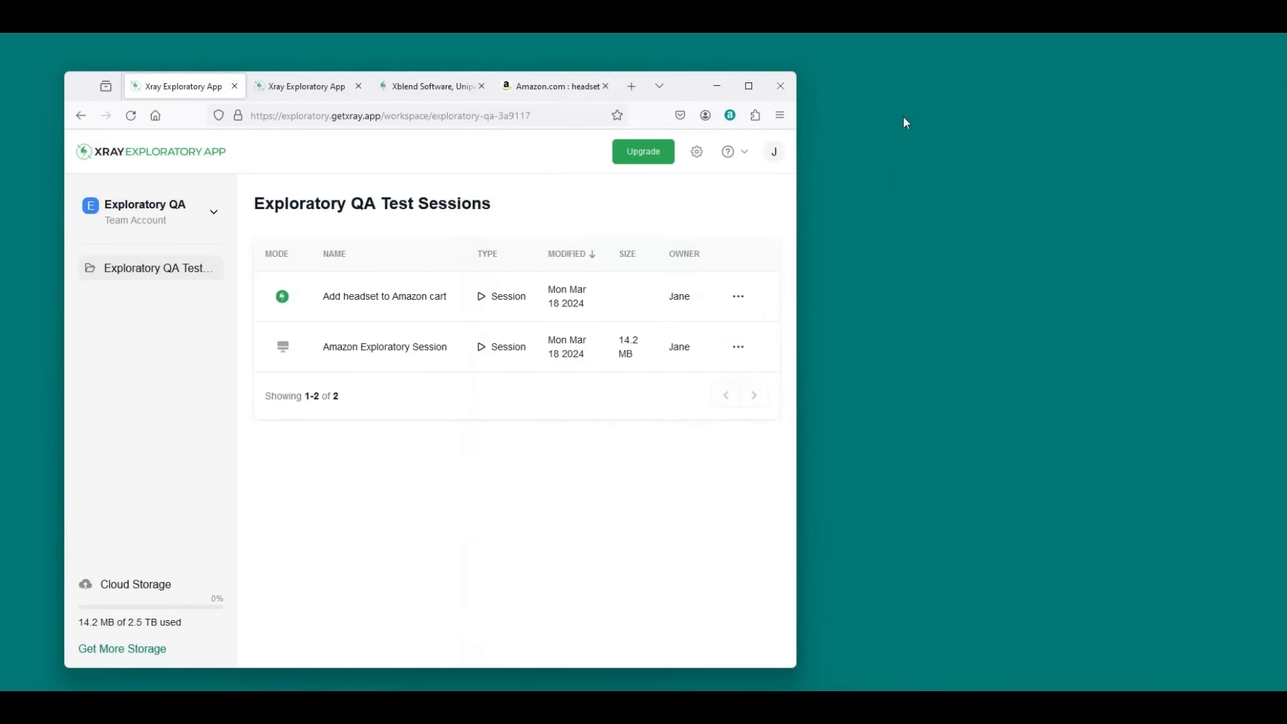
In the workspace's team management, enter the new member's e-mail and invite them with the User role
click(698, 152)
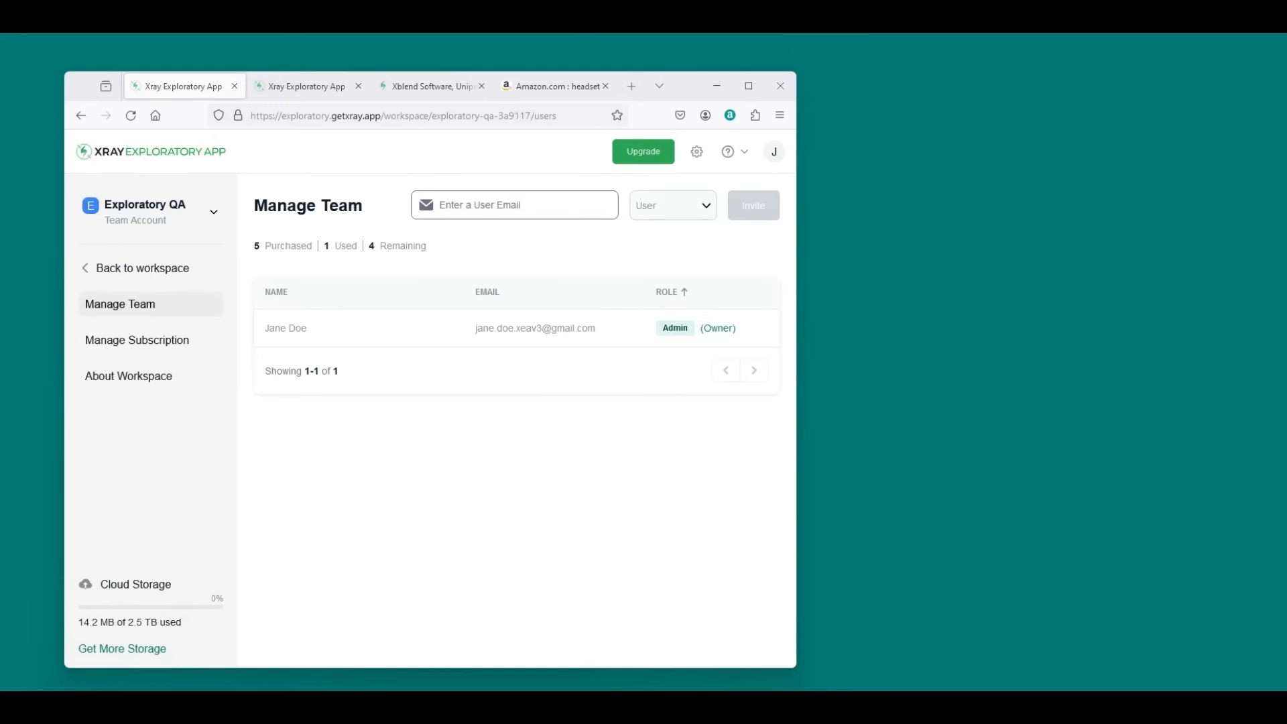
click(529, 204)
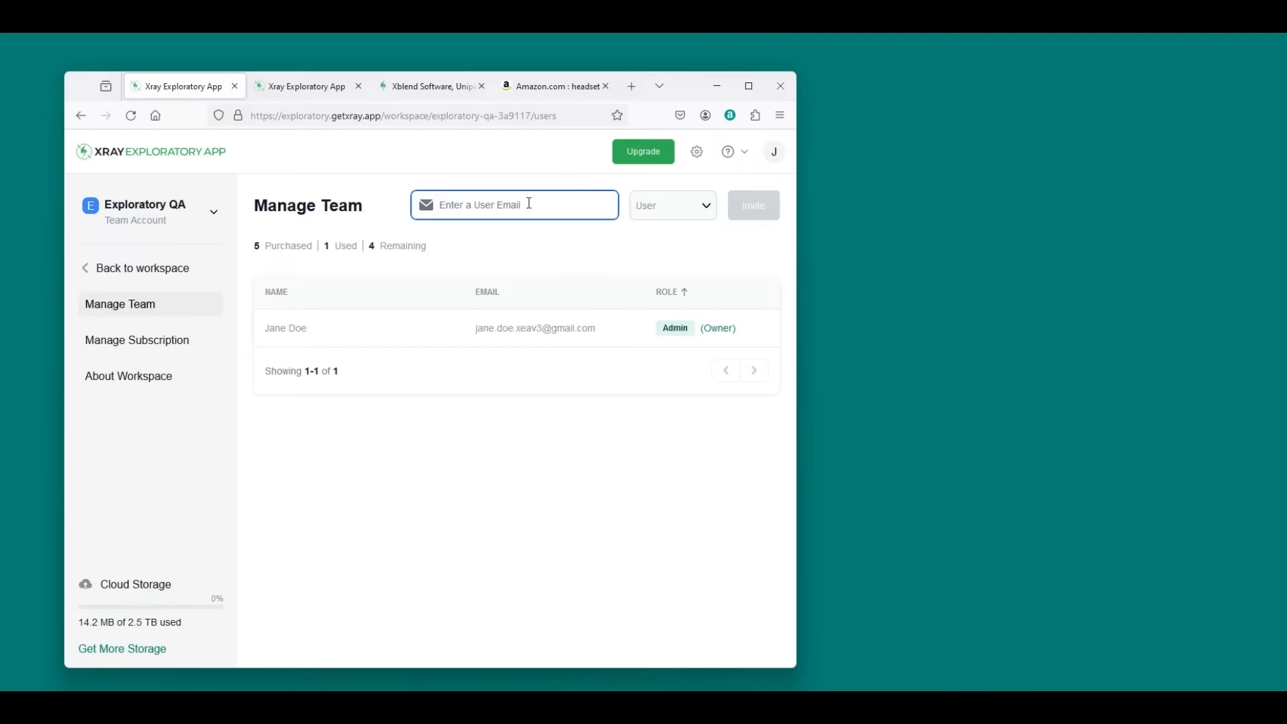
key(ctrl+v)
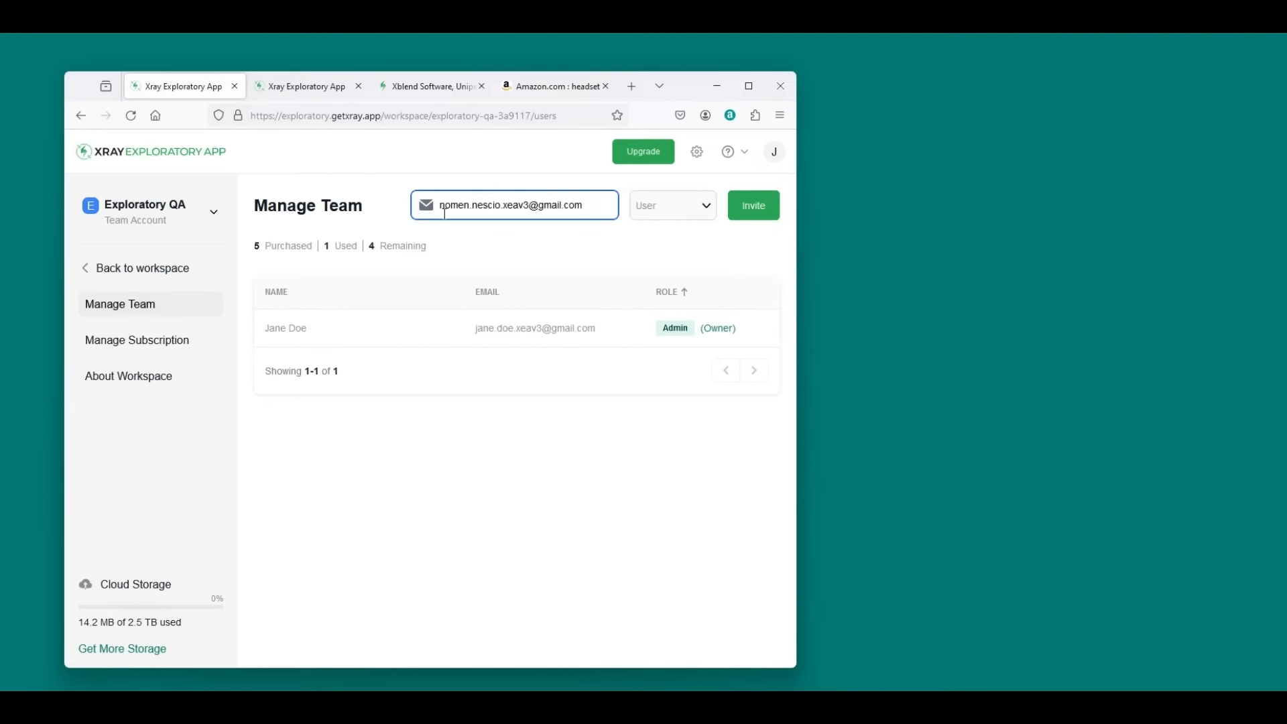
click(661, 208)
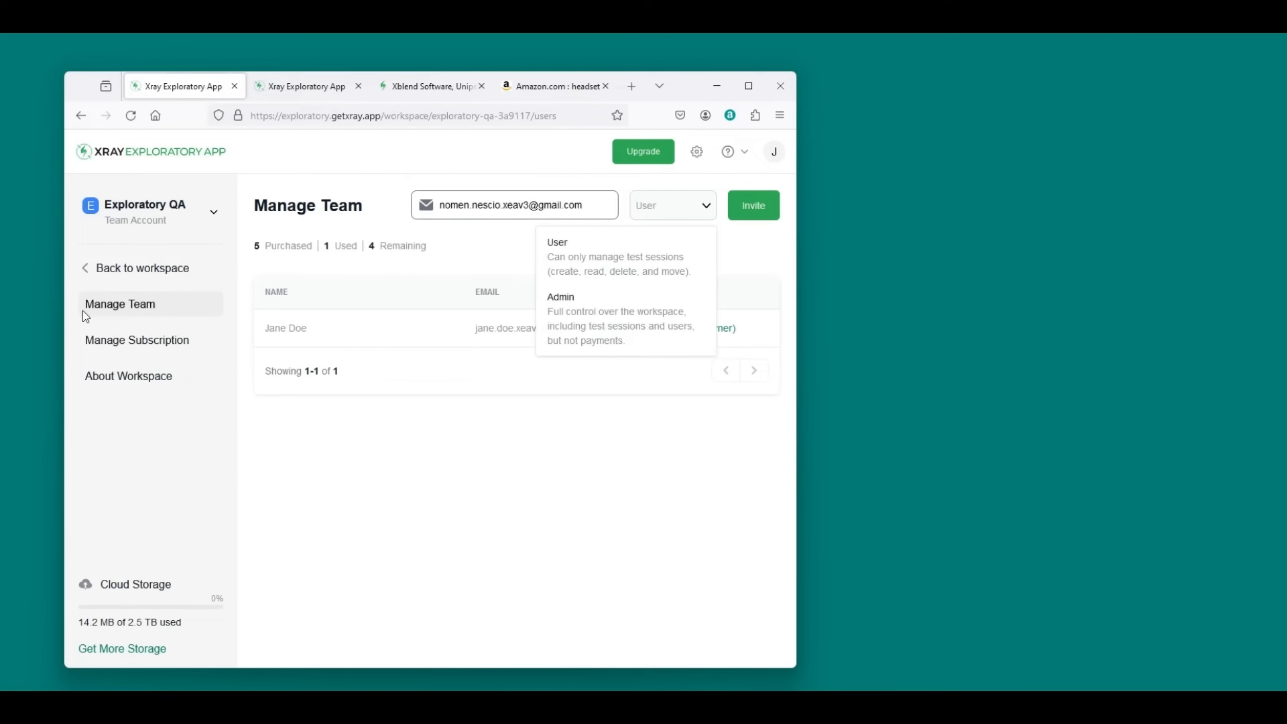
click(636, 270)
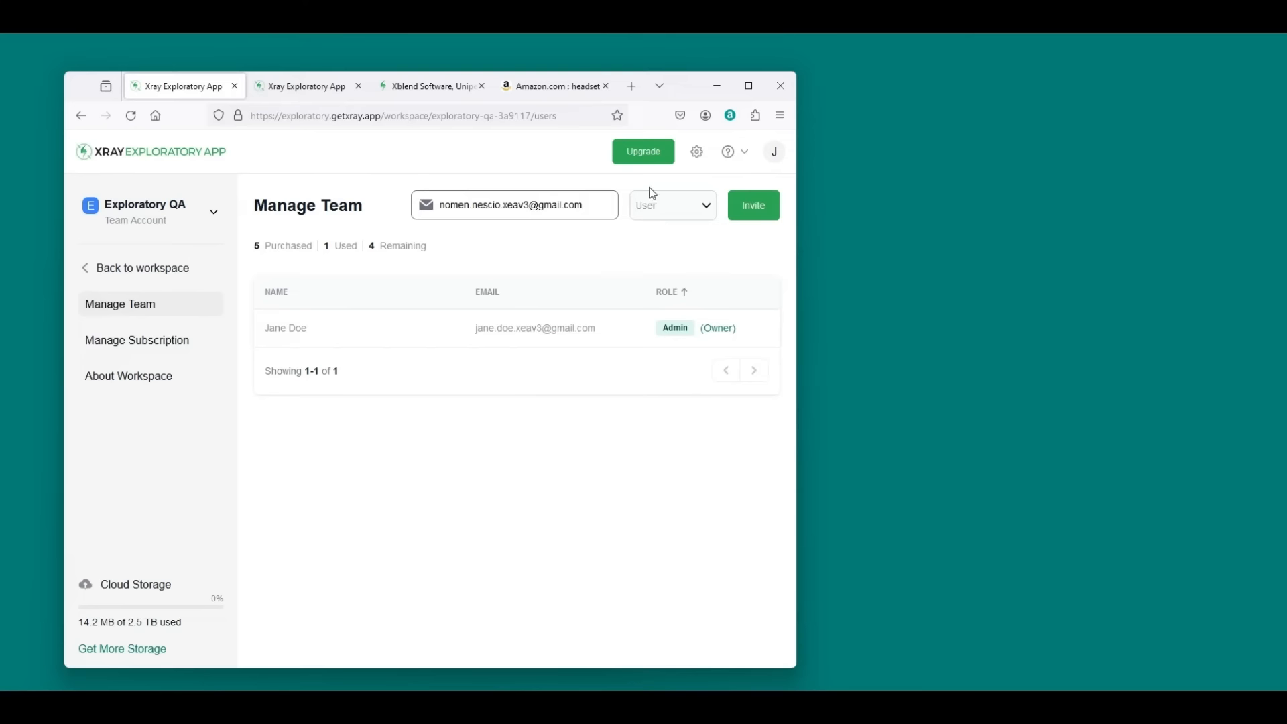
click(766, 213)
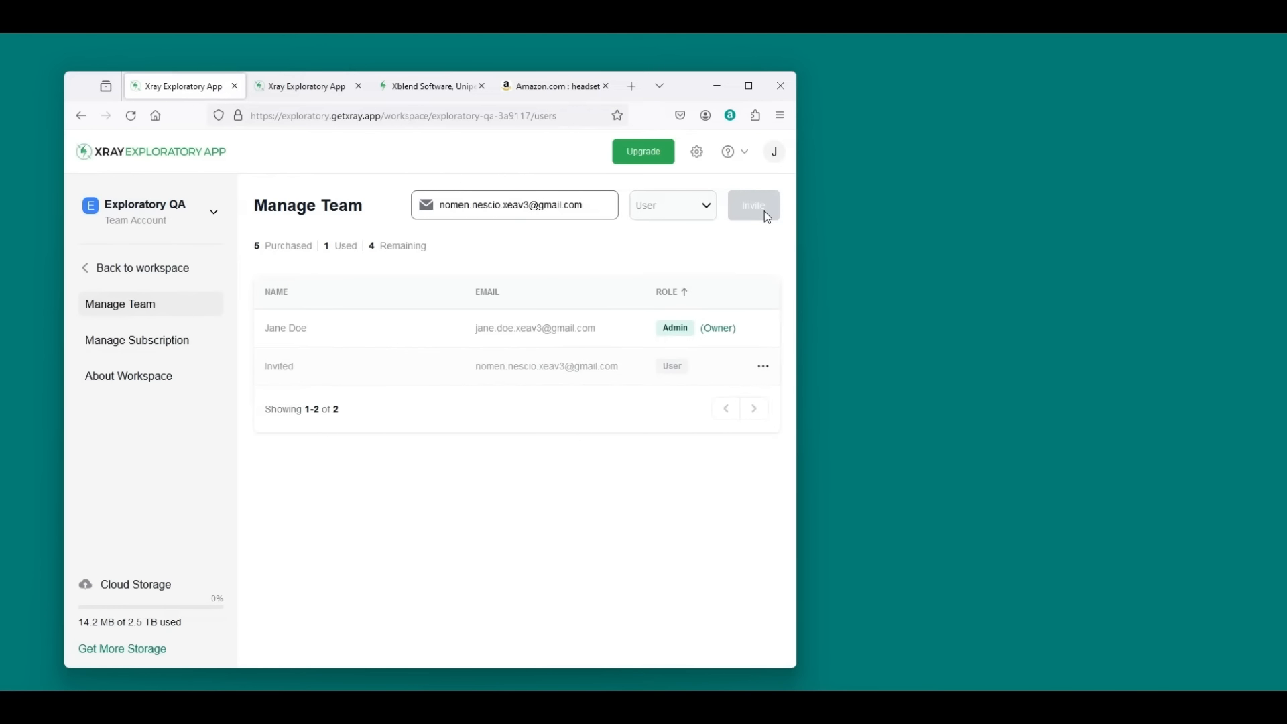
Sign out of the web workspace and open the Team Xray invitation e-mail in the invited user's Gmail inbox
click(775, 154)
click(713, 268)
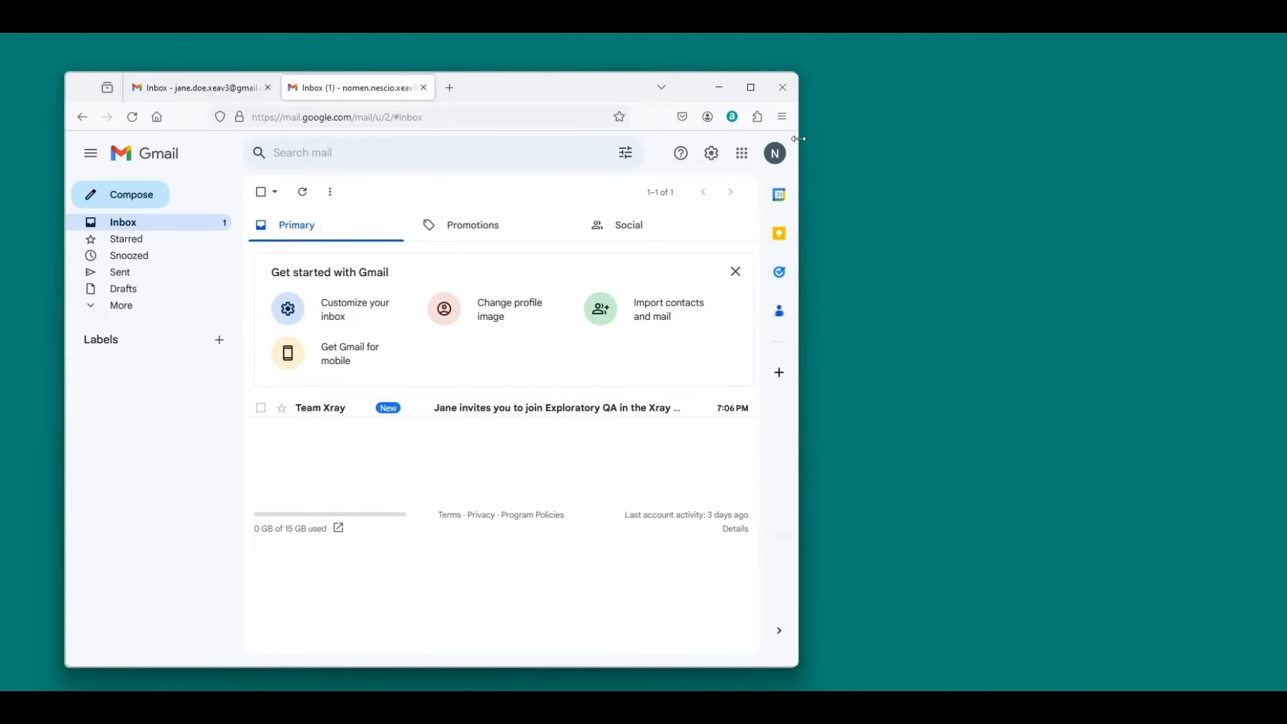
click(467, 418)
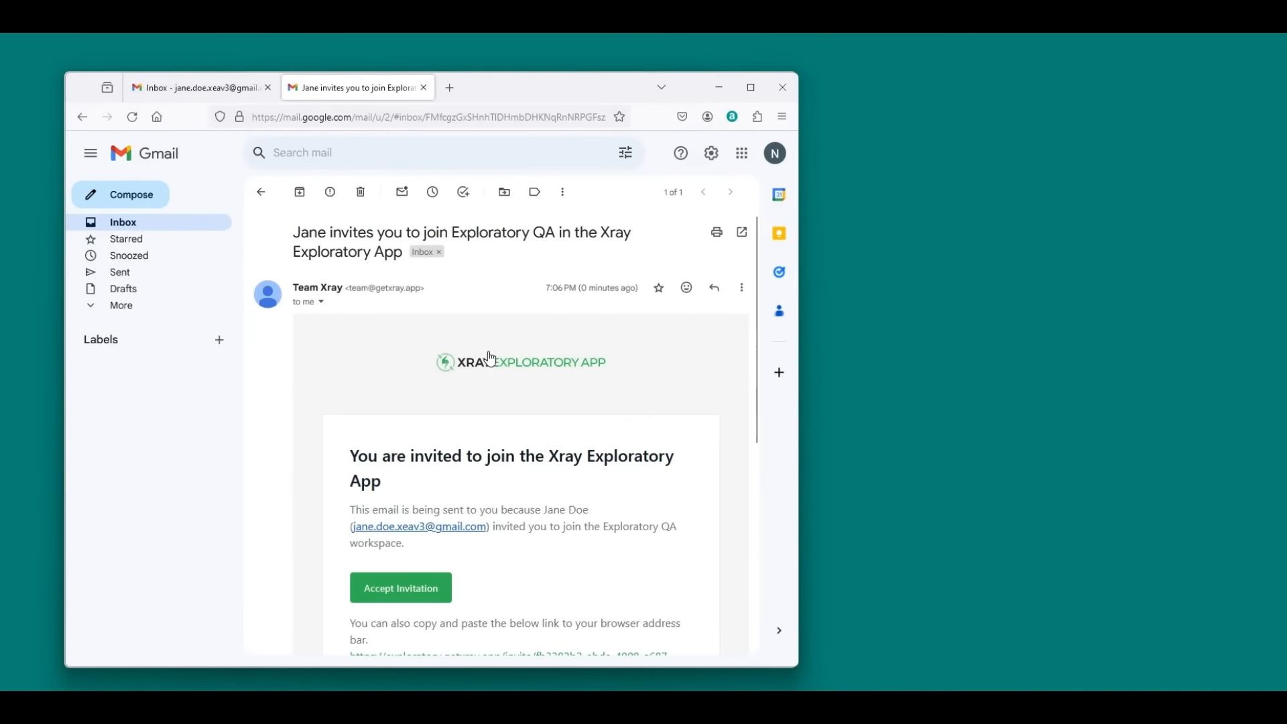
Accept the Exploratory QA workspace invitation from the e-mail and log in with the invited user's account password
scroll(489, 358, down, 3)
click(421, 433)
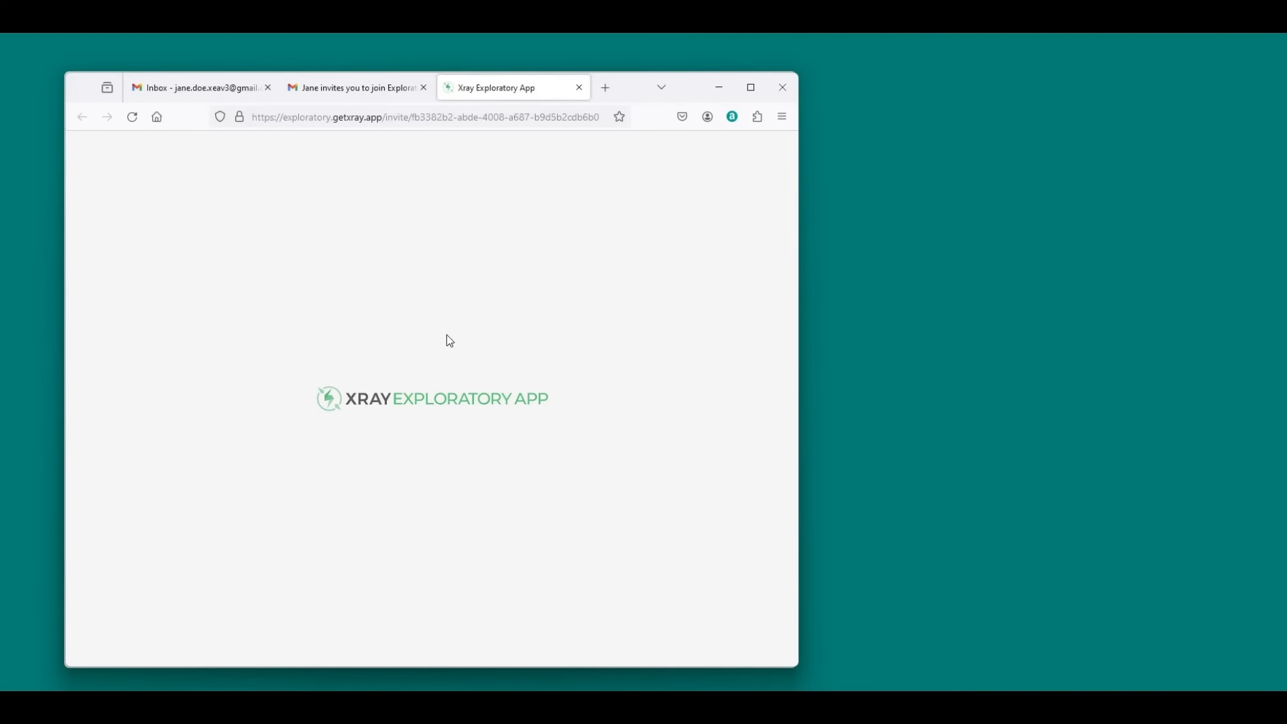
click(442, 567)
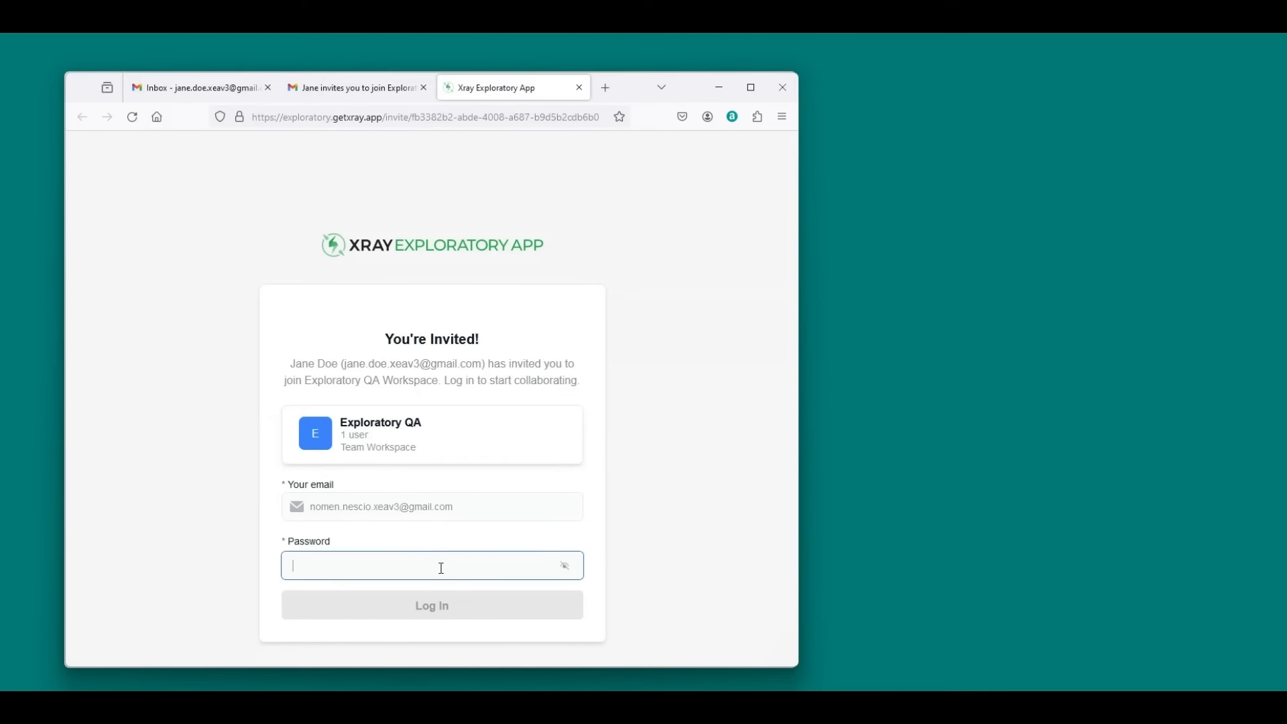
text(••••••••)
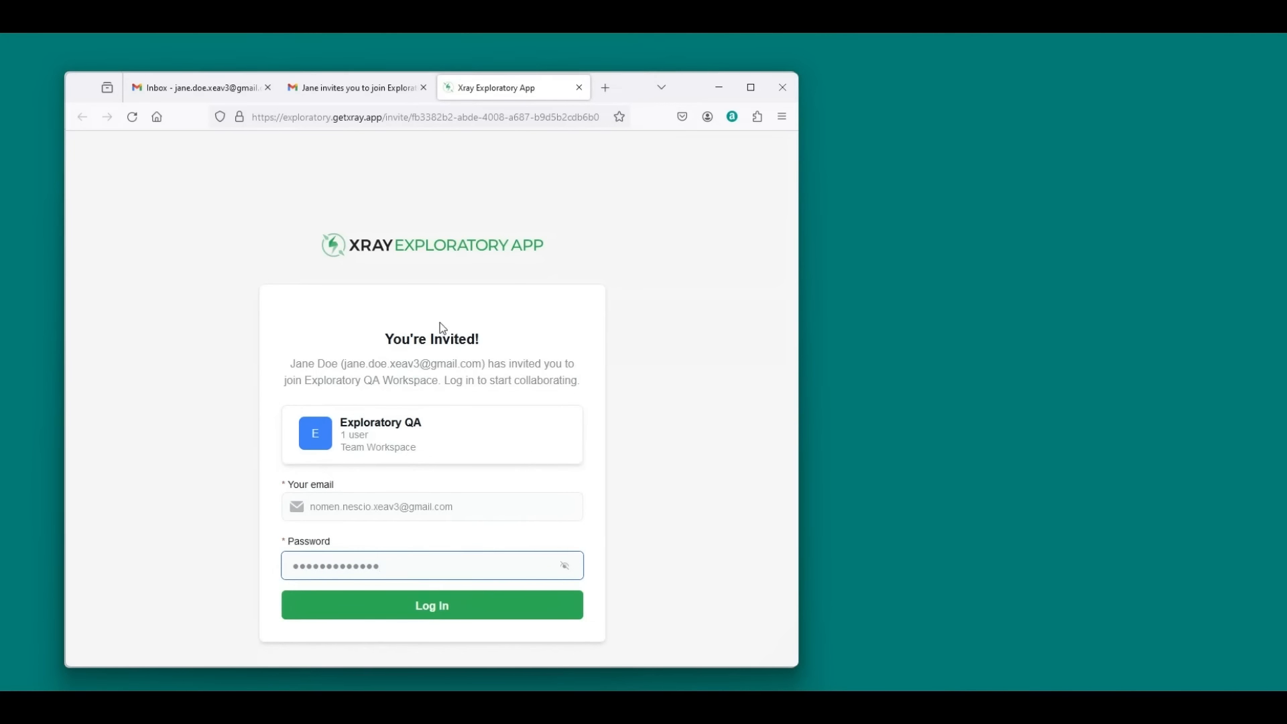
click(442, 610)
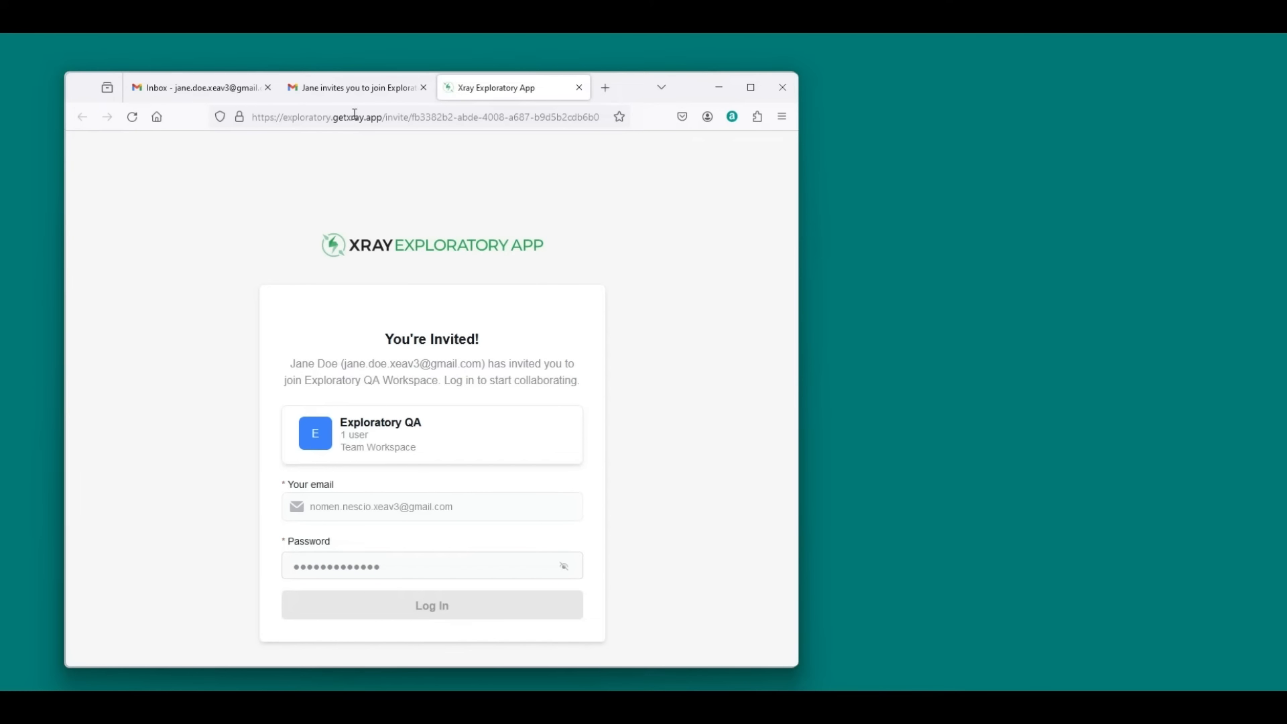
Open the Exploratory QA team workspace's test sessions and show the list of accounts available to the invited user
click(519, 419)
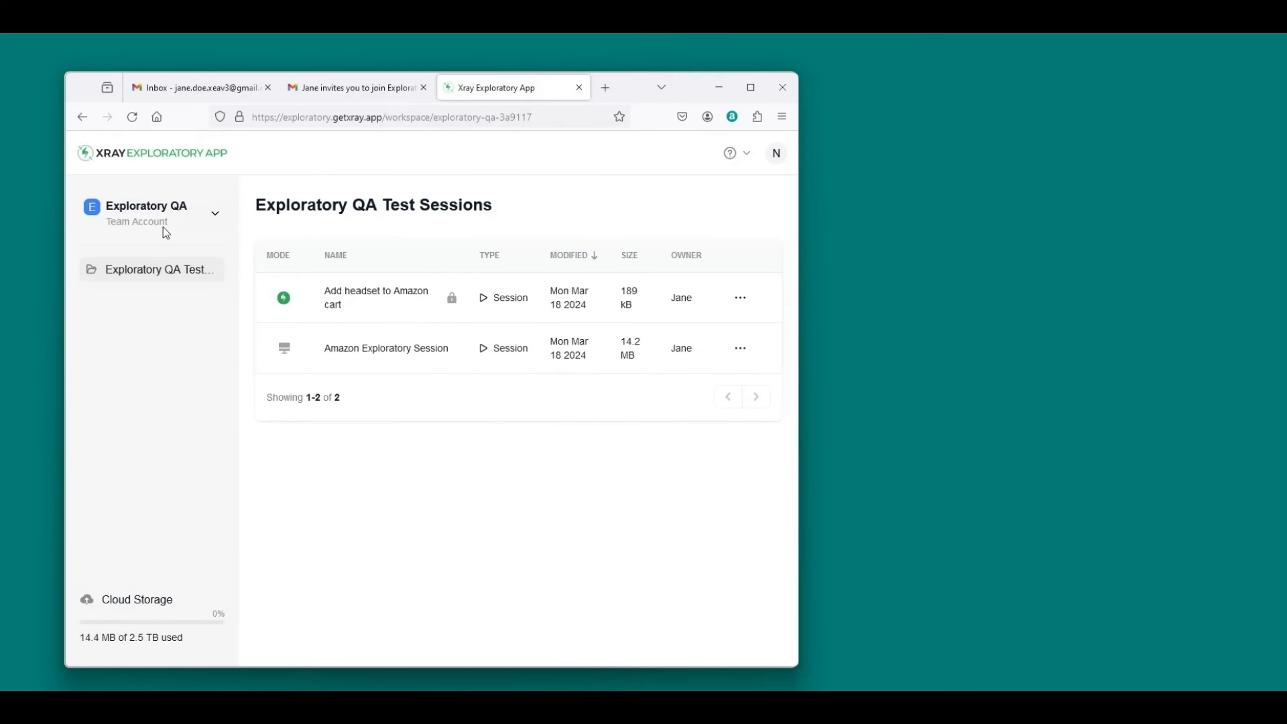
click(176, 212)
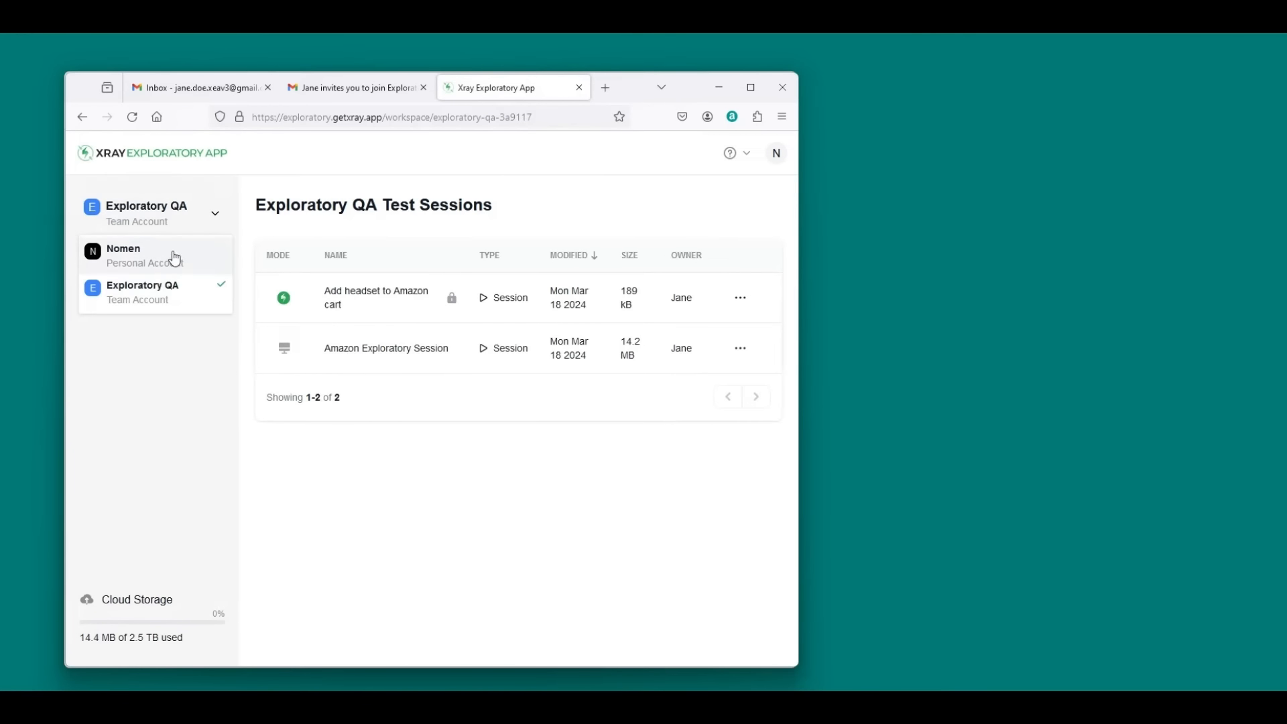
View the personal account's test sessions, and return to the Exploratory QA team account
click(171, 255)
click(176, 216)
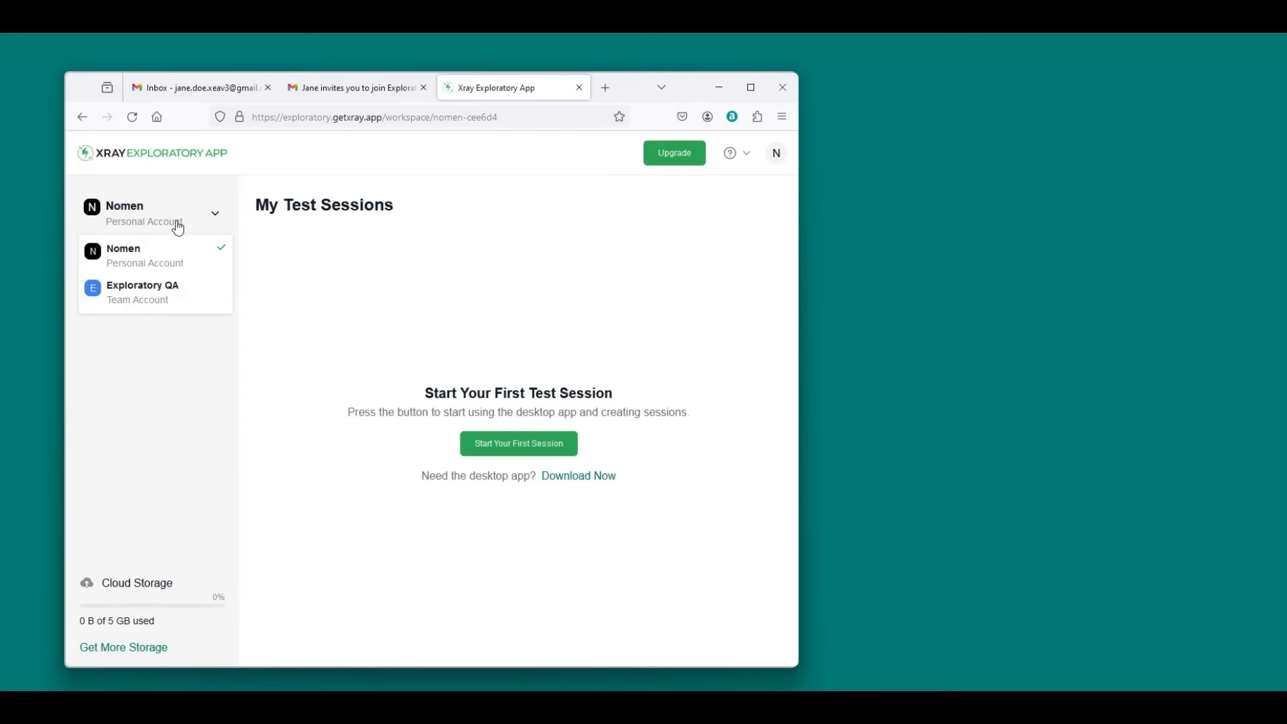
click(548, 283)
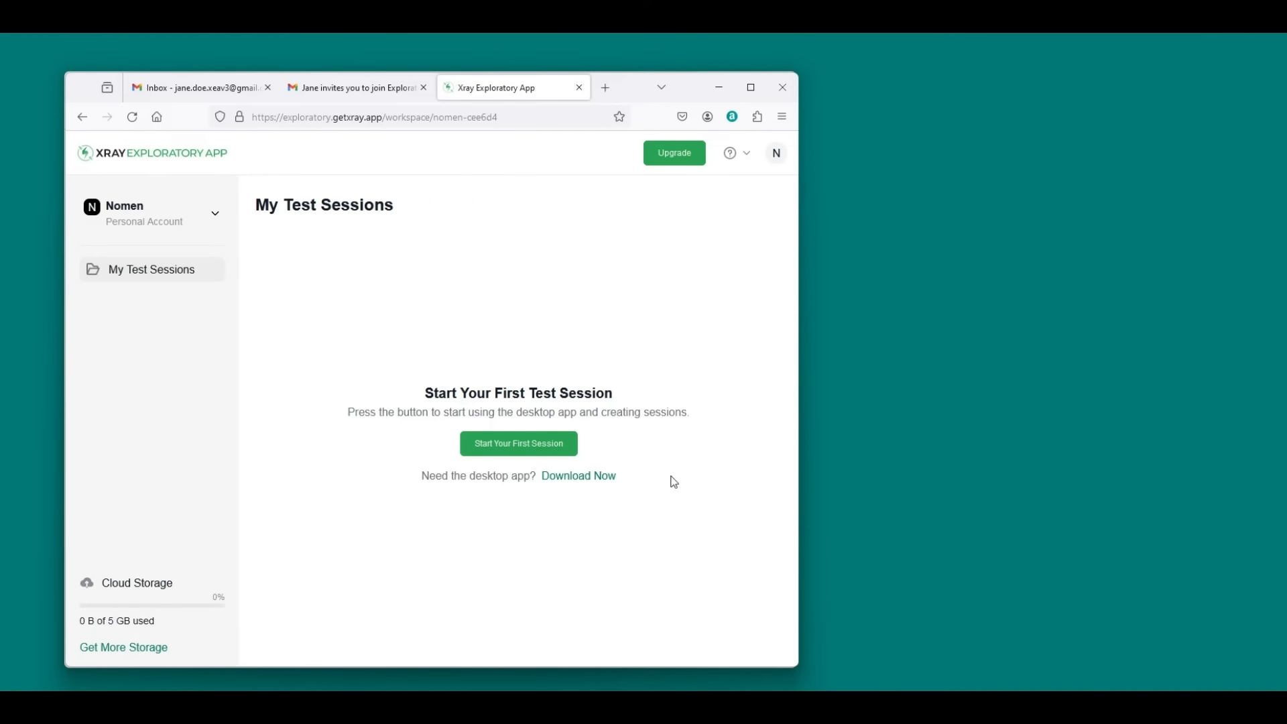
click(134, 206)
click(153, 293)
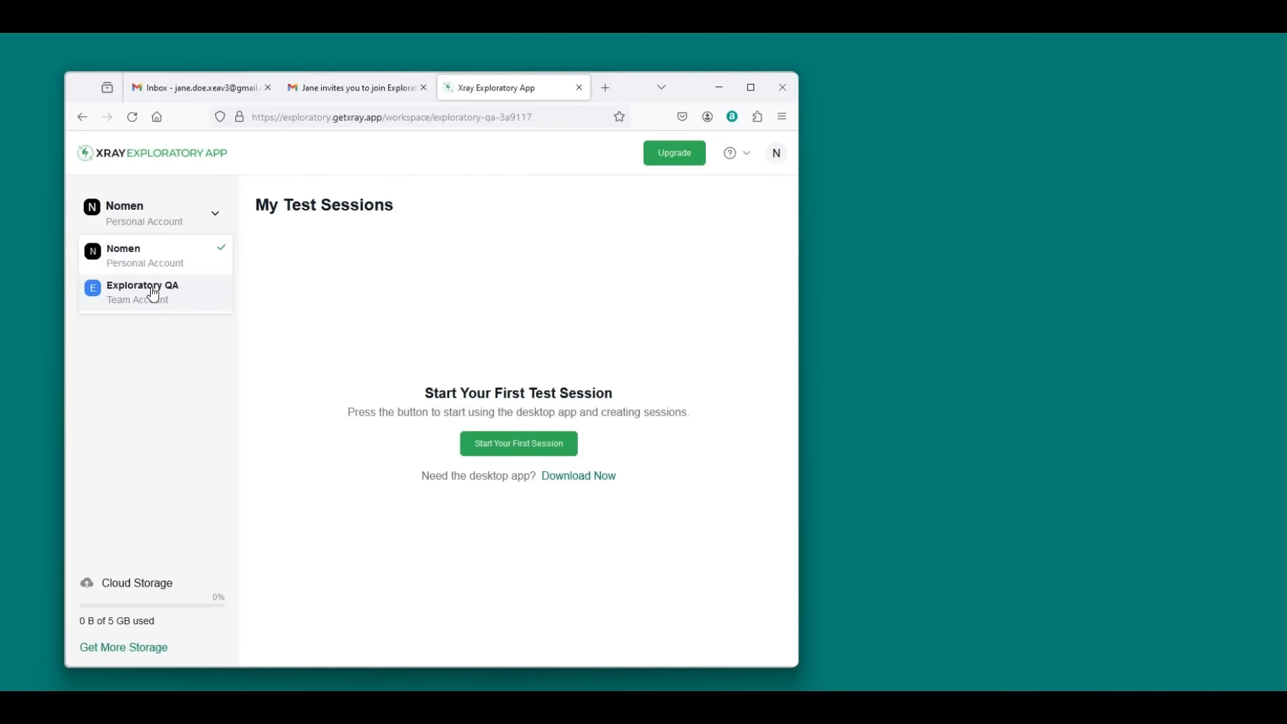
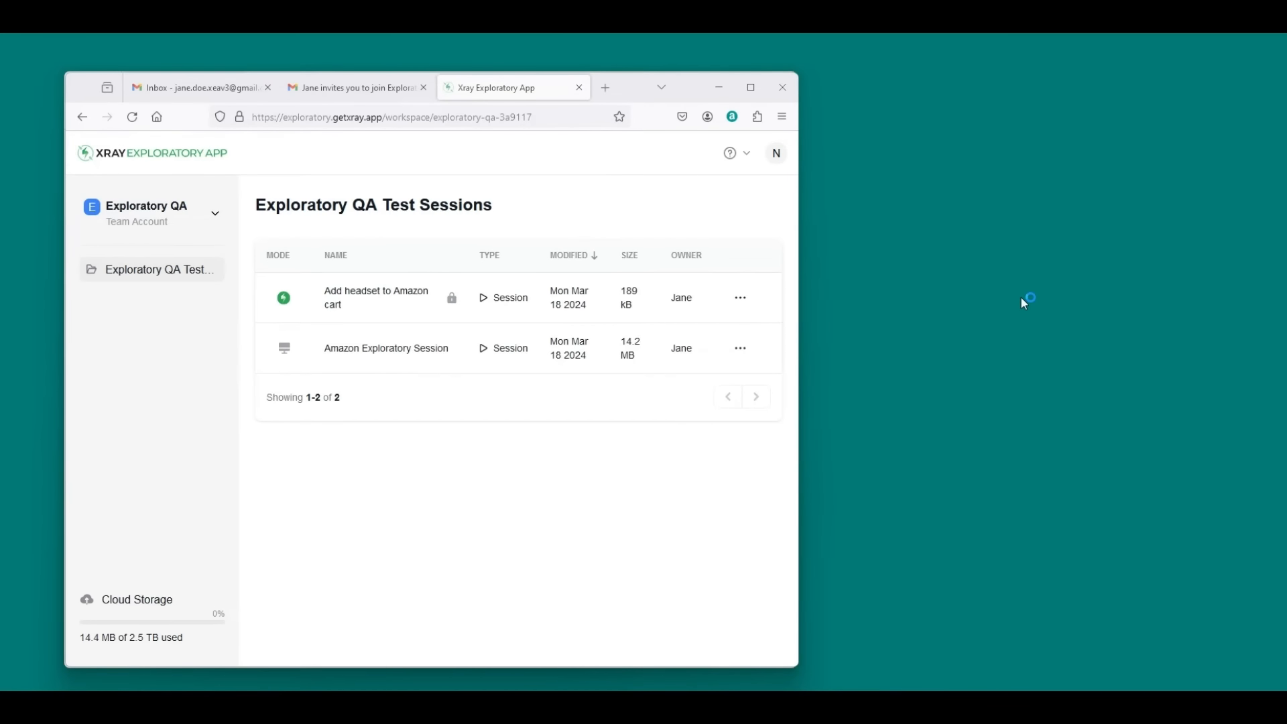
Copy the account's email from the web profile and log in to the desktop app with it and the account password
click(775, 154)
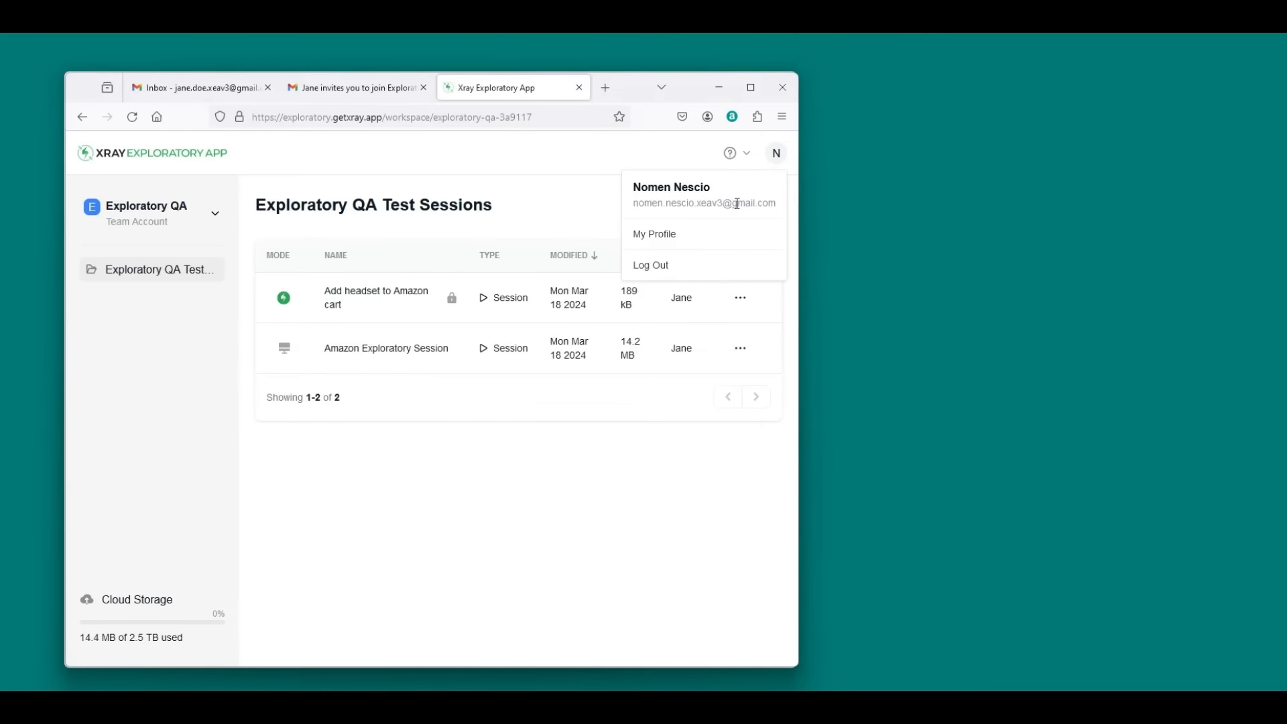
triple_click(731, 202)
key(ctrl+c)
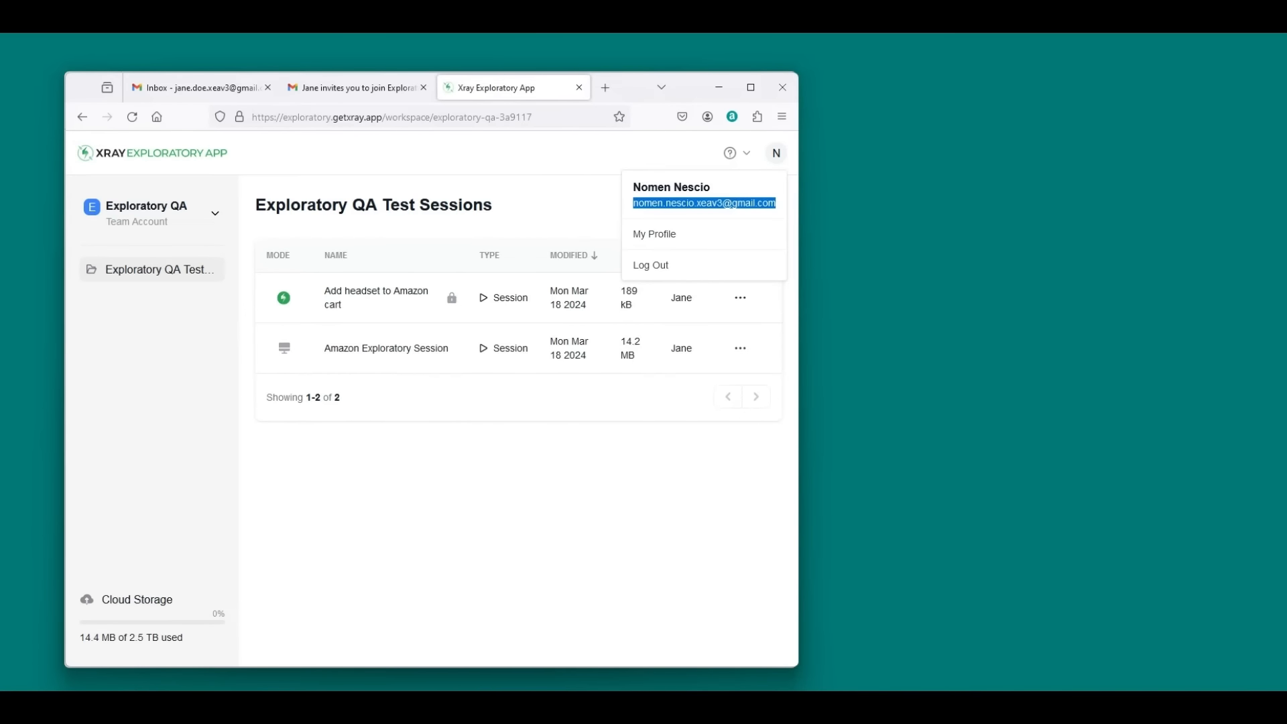
drag(0, 134, 890, 110)
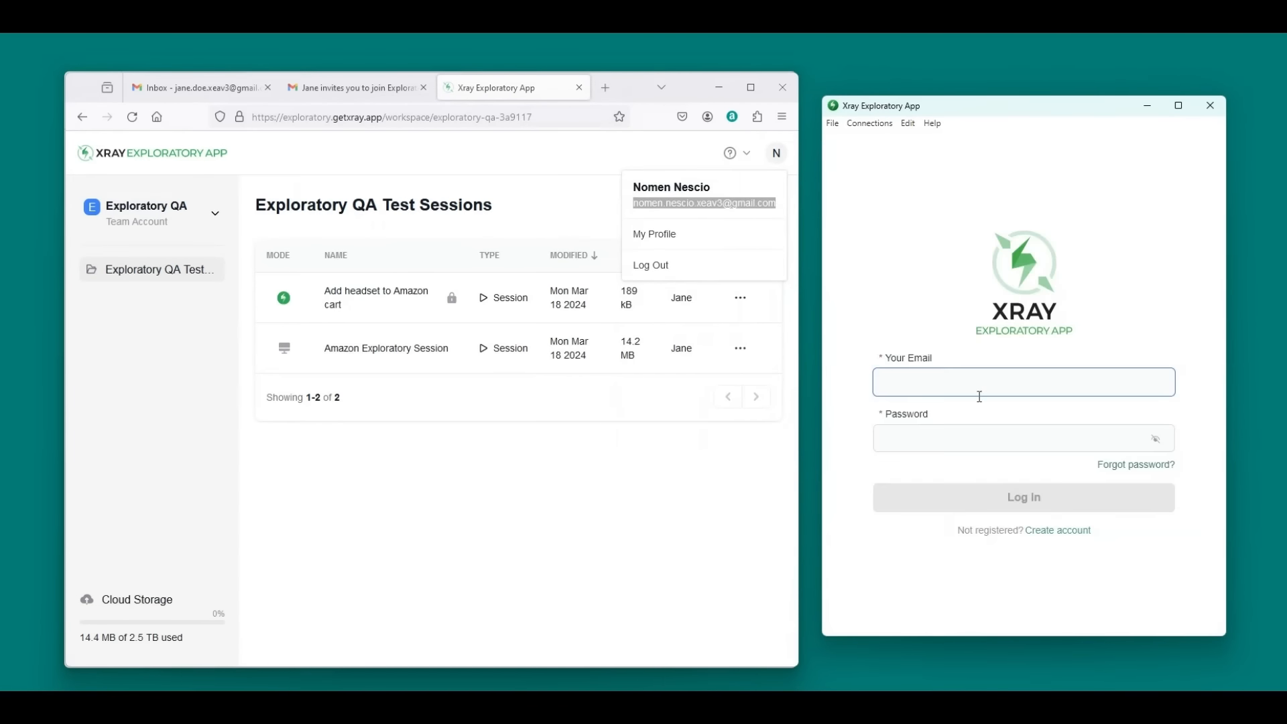
key(ctrl+v)
click(980, 432)
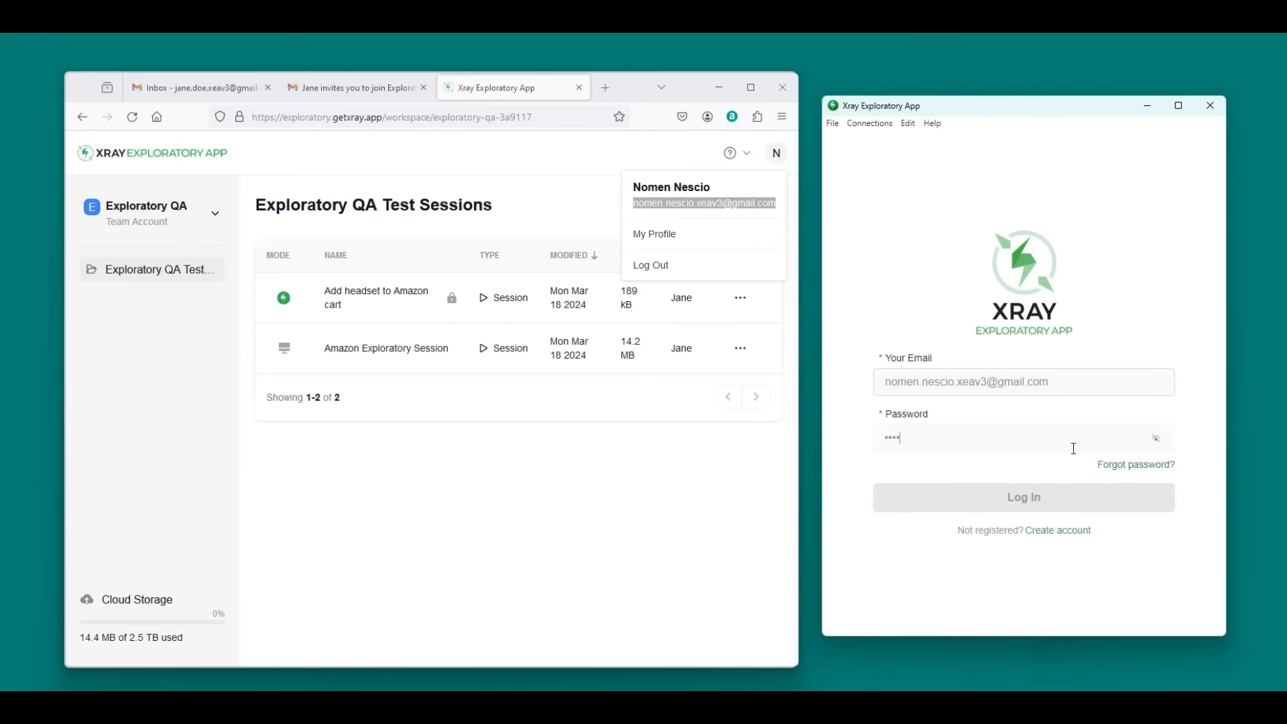
text(••••••••)
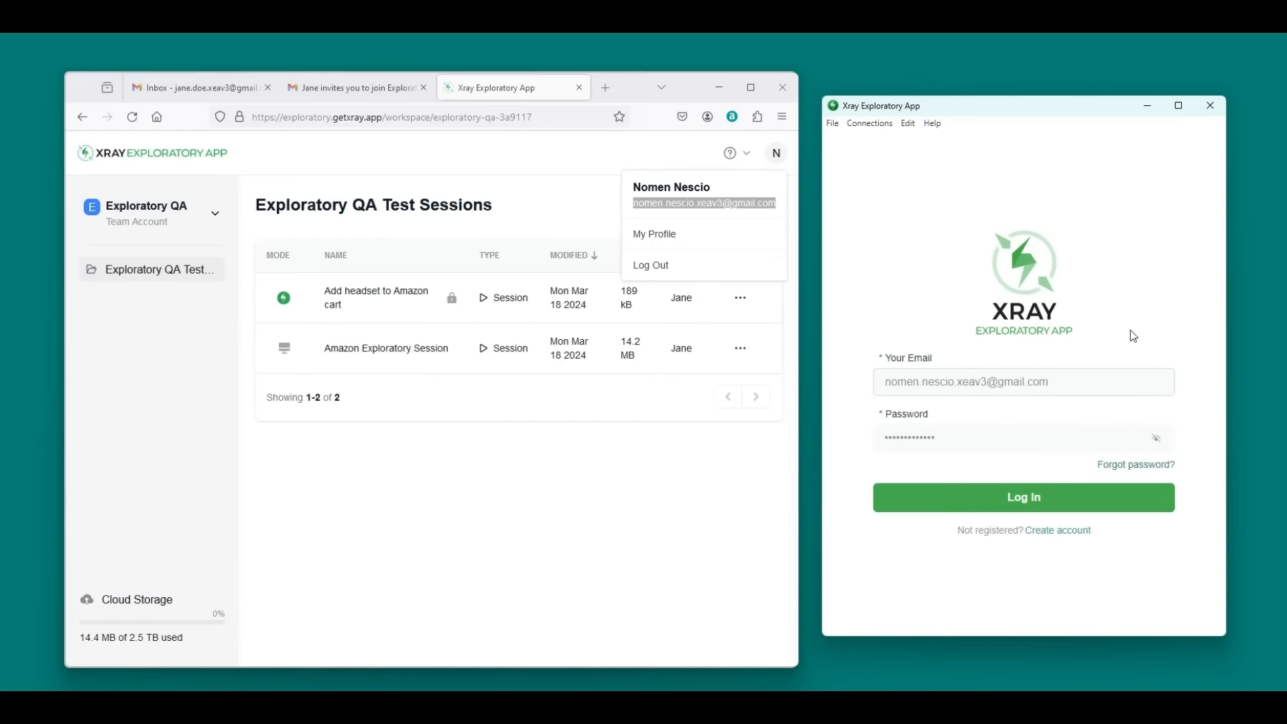
click(1081, 509)
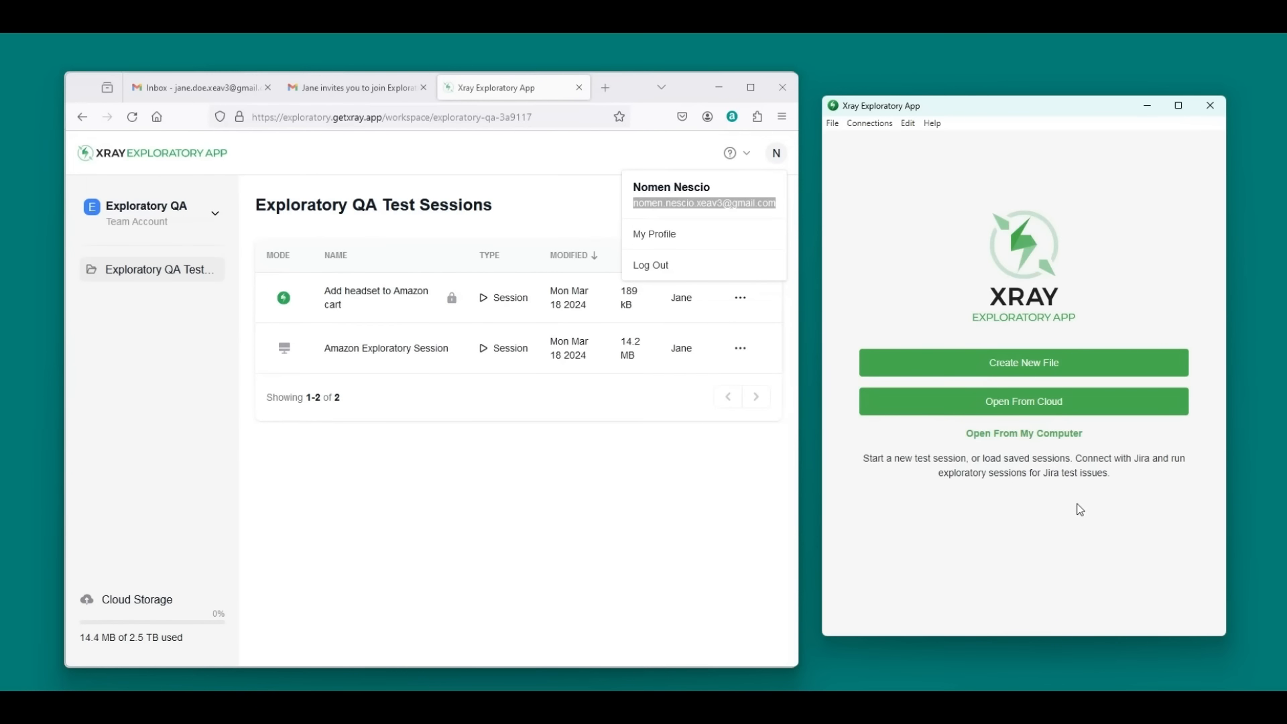
Check the Exploratory QA sessions available from the cloud in the desktop app, and close the list
click(1066, 403)
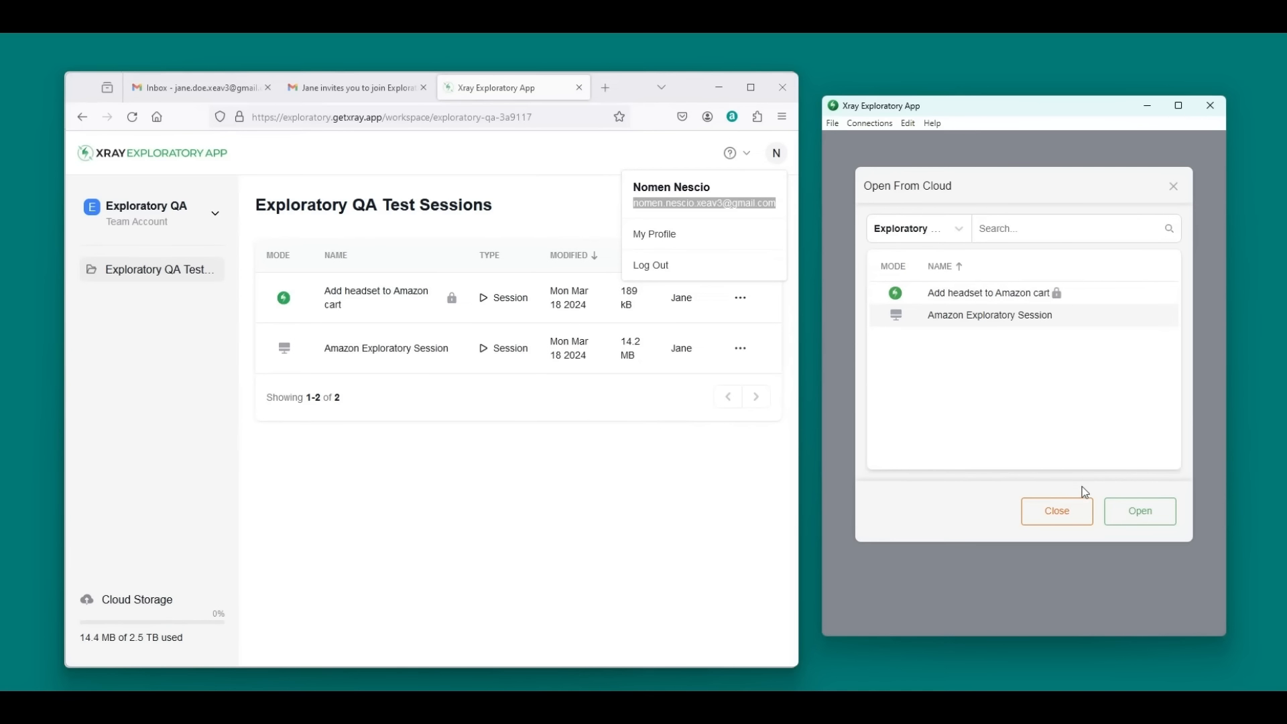
click(1069, 514)
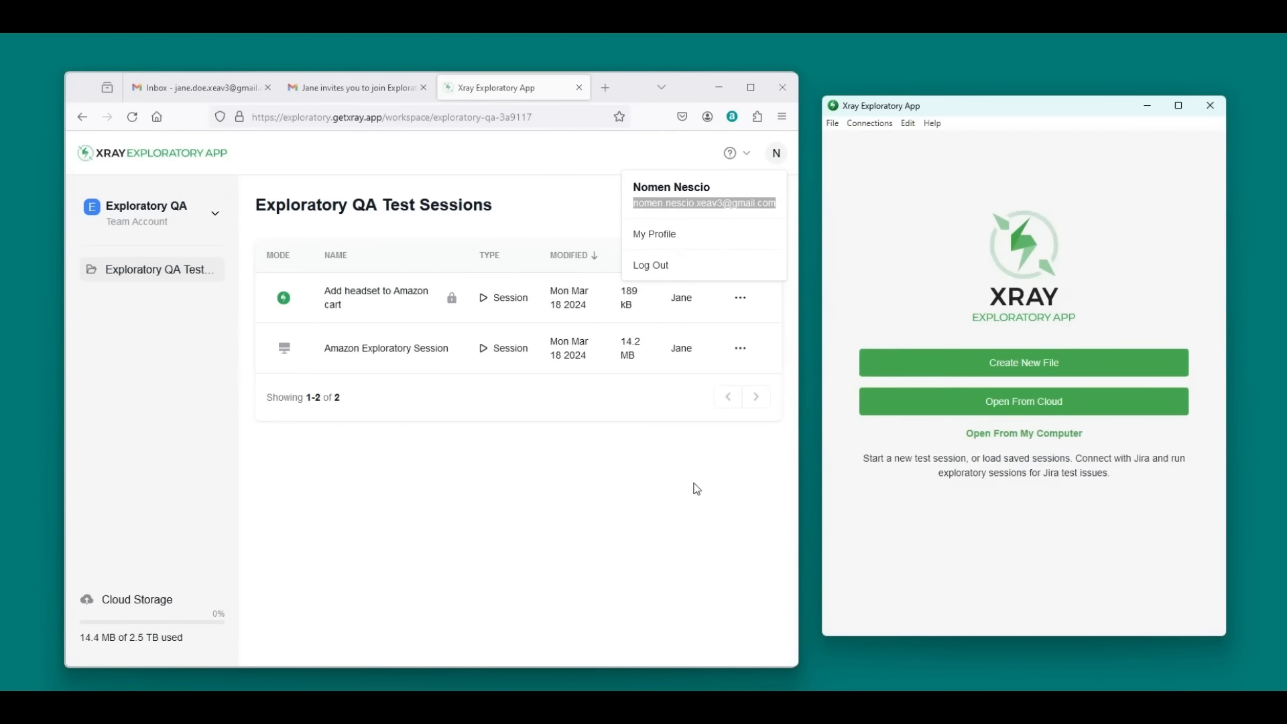
Log out of the web console and log back in with the session owner's email and account password
click(716, 405)
click(774, 154)
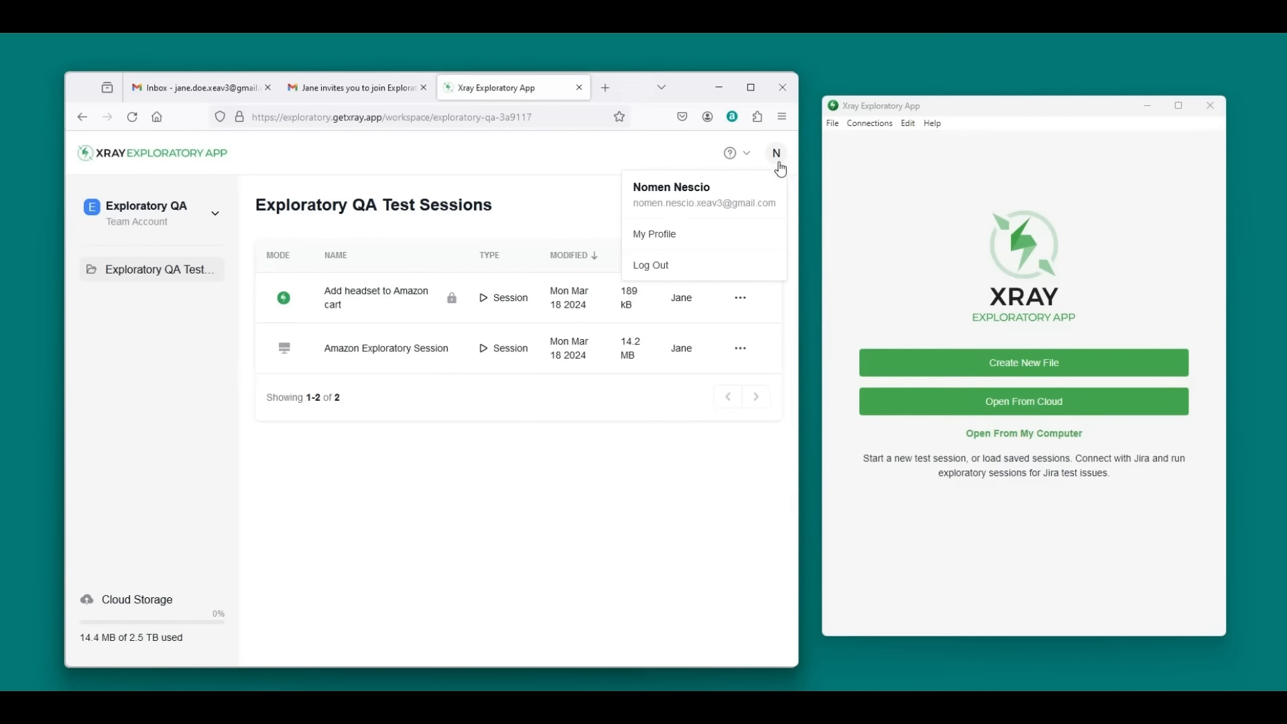
click(756, 268)
click(352, 402)
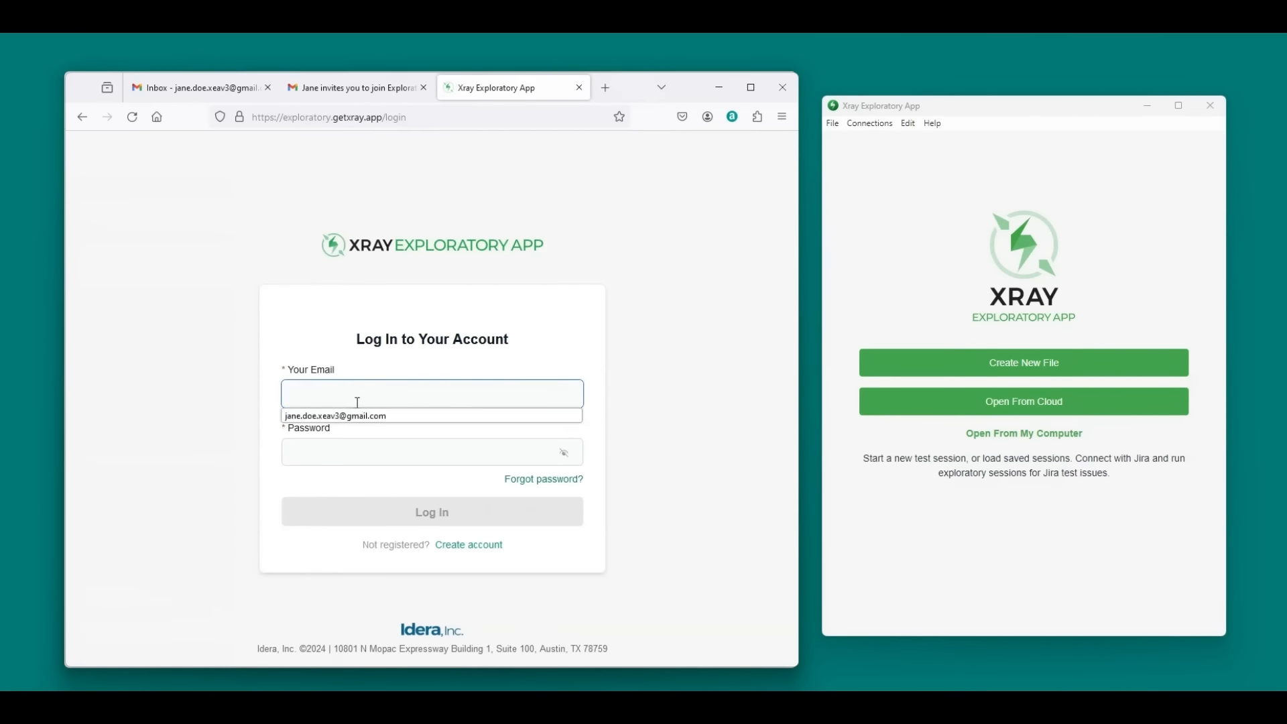
click(370, 419)
click(419, 453)
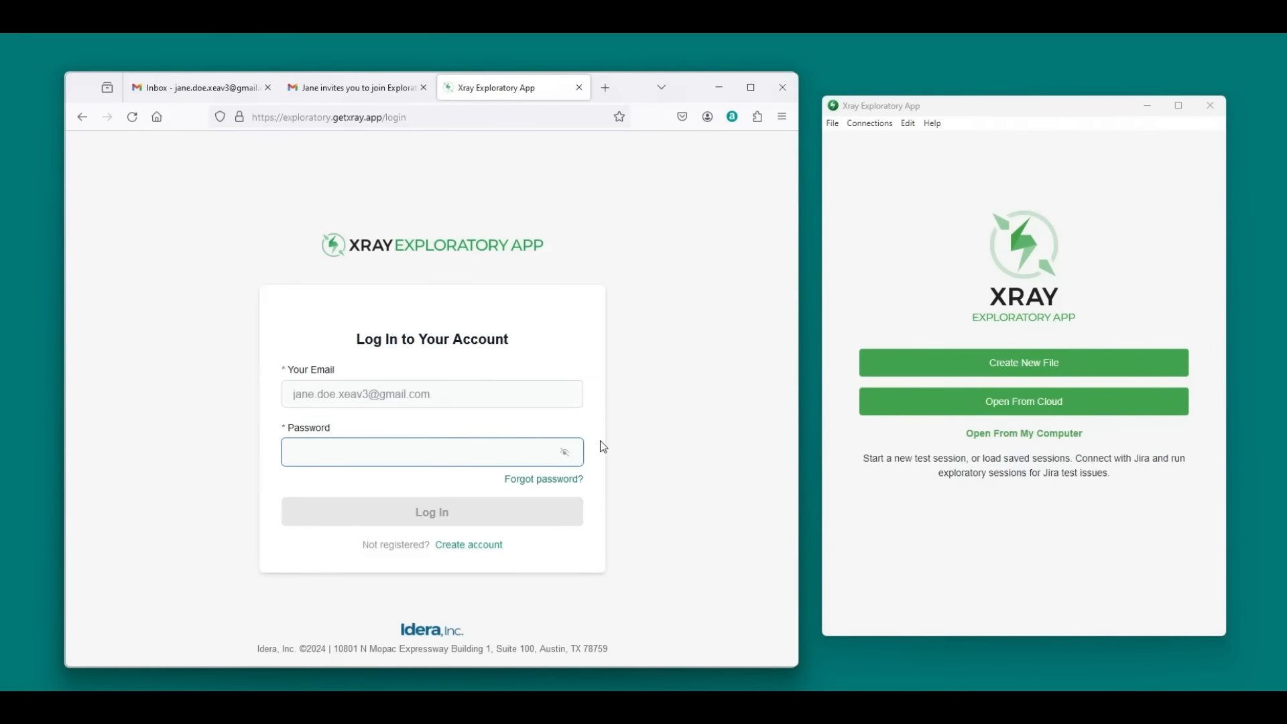
text(•••••••••)
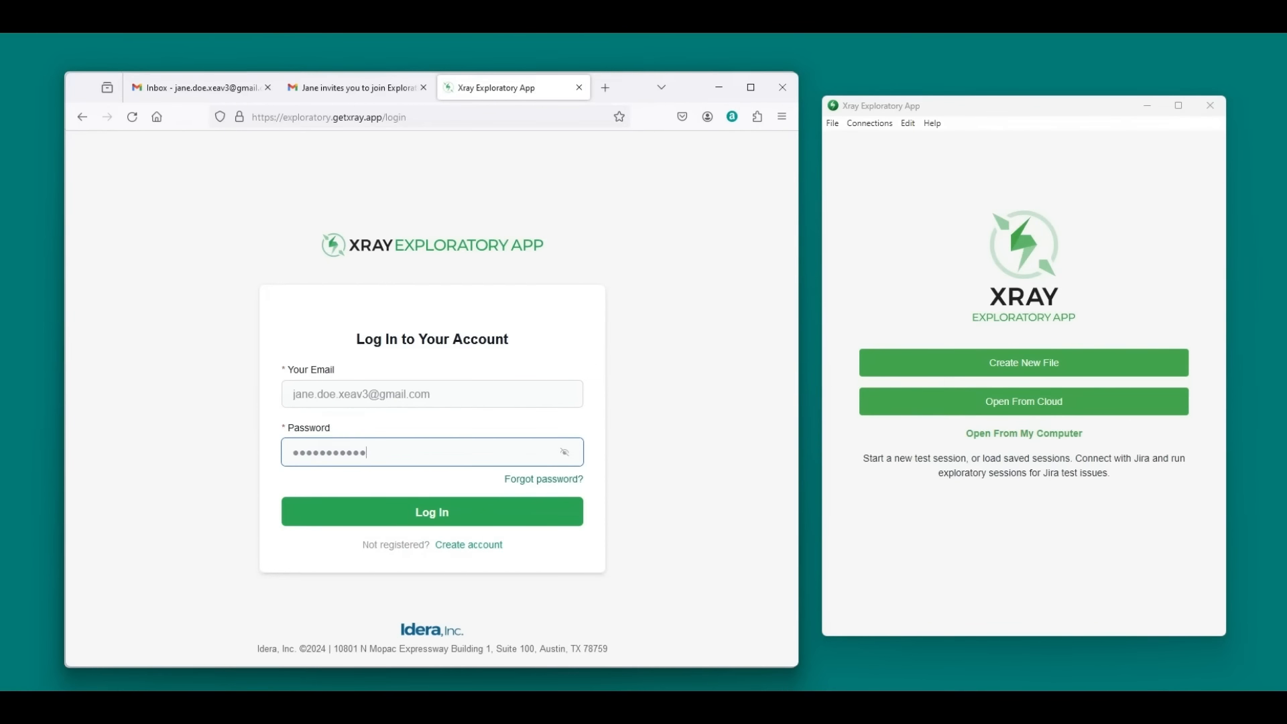
click(465, 504)
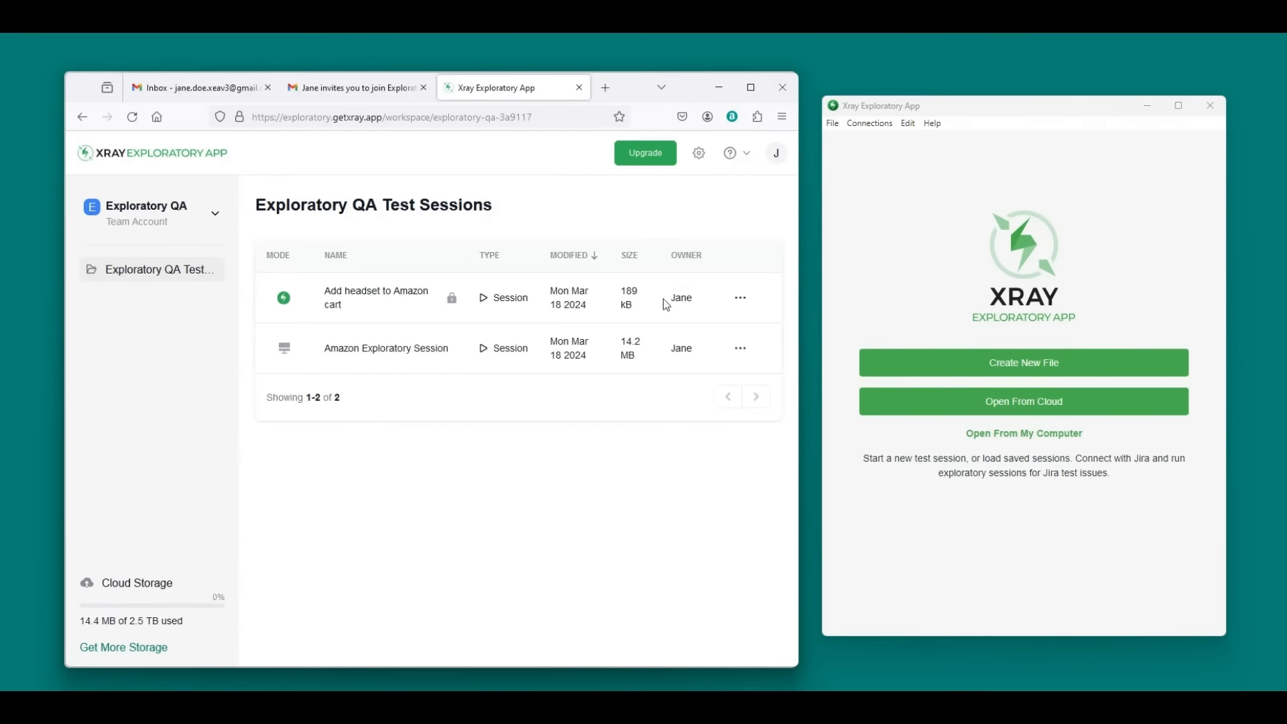
Unlock the "Add headset to Amazon cart" session in the web console
click(740, 299)
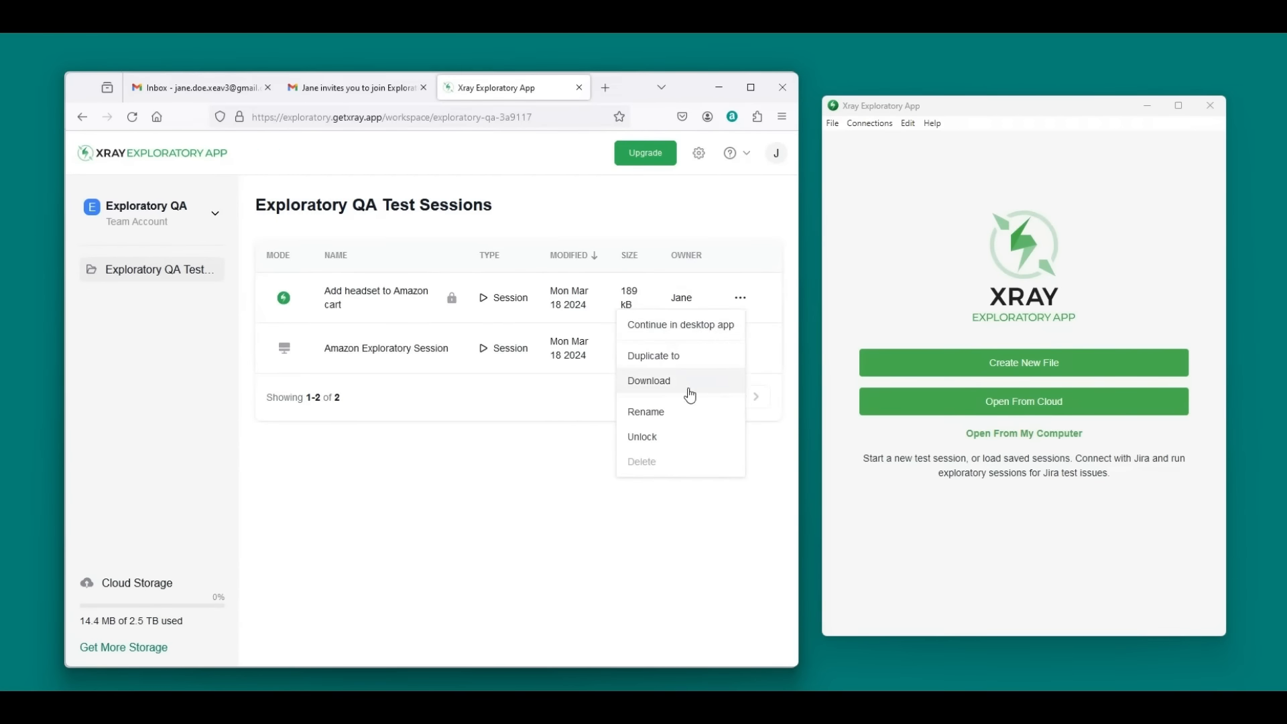
click(674, 444)
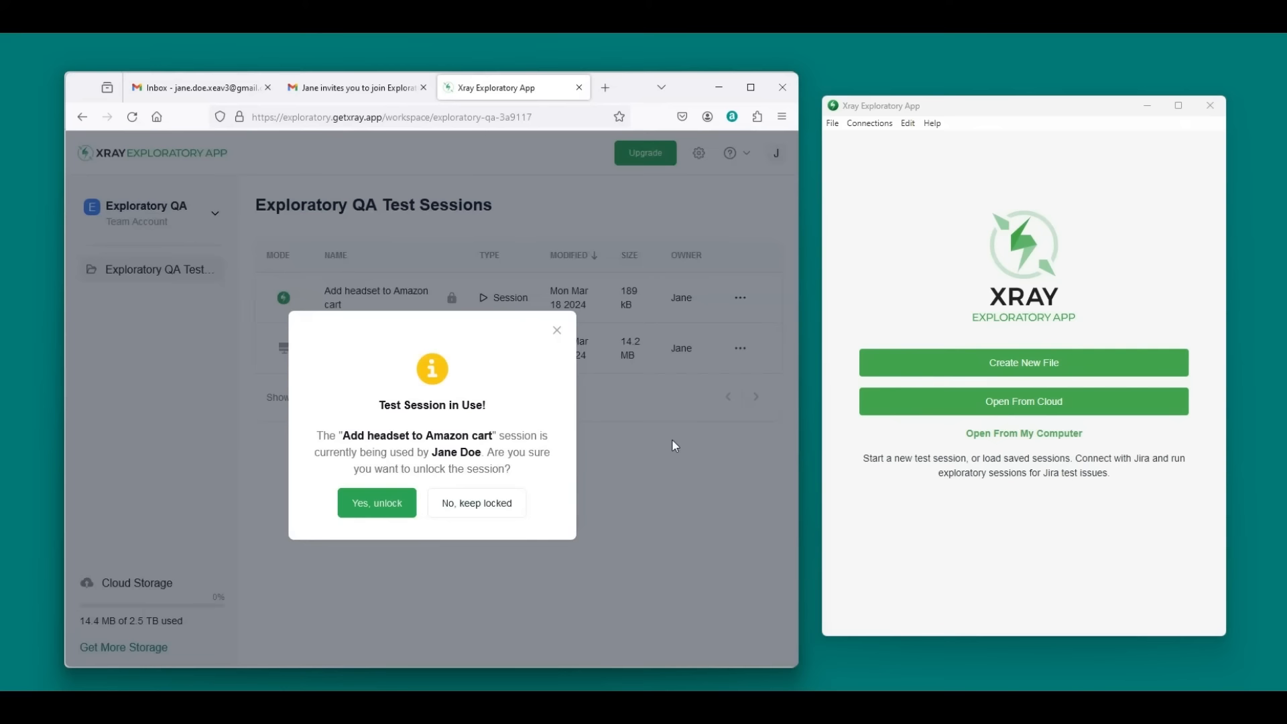
click(384, 514)
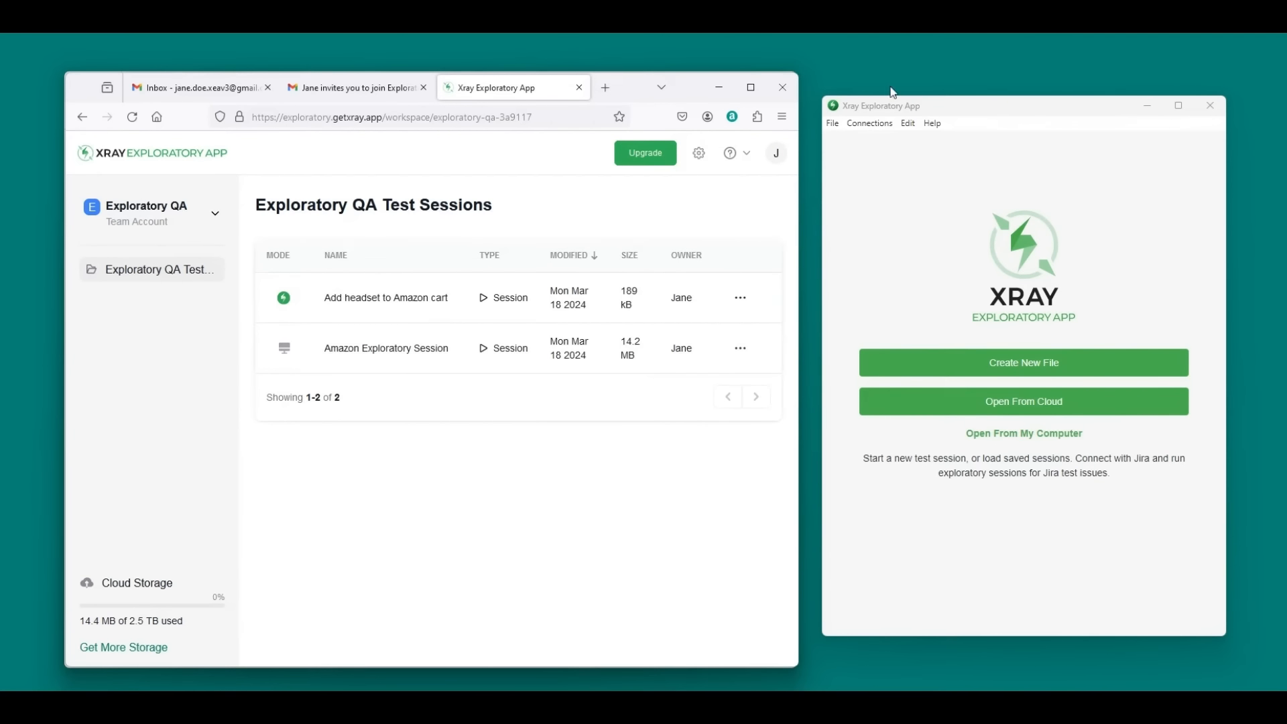
Check which user is logged in to the desktop app, and close the message
click(830, 125)
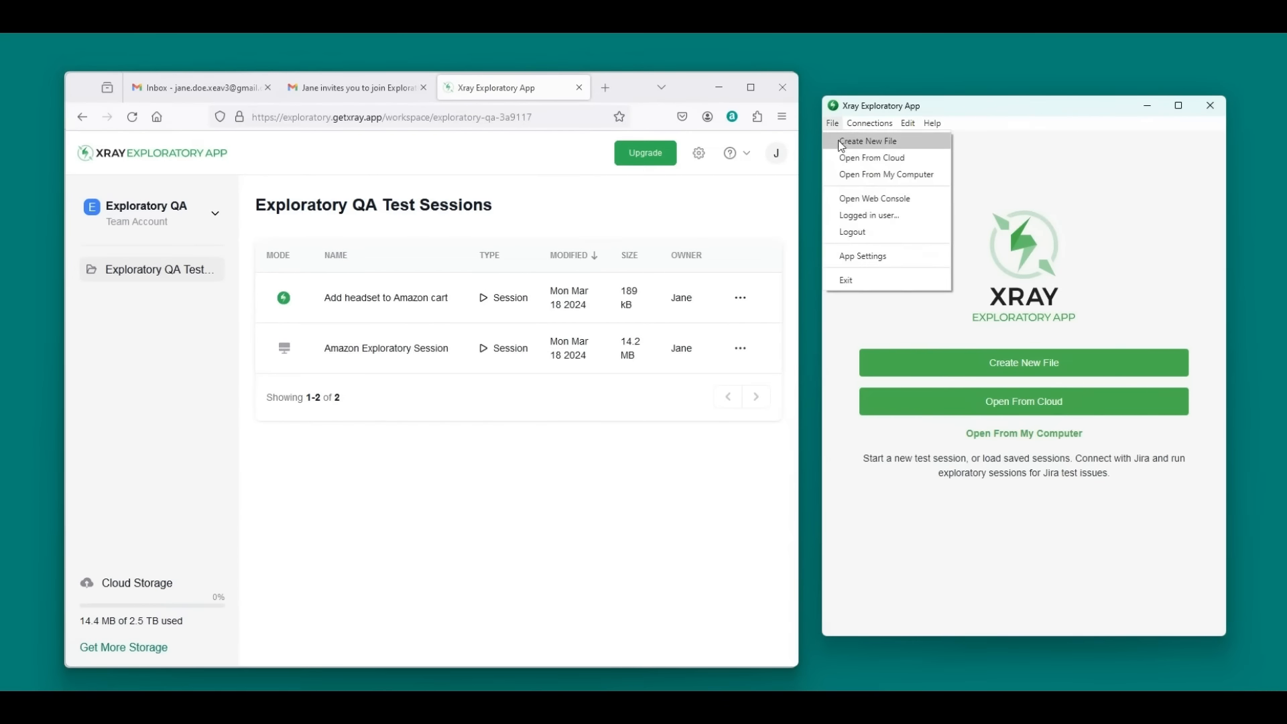
click(863, 214)
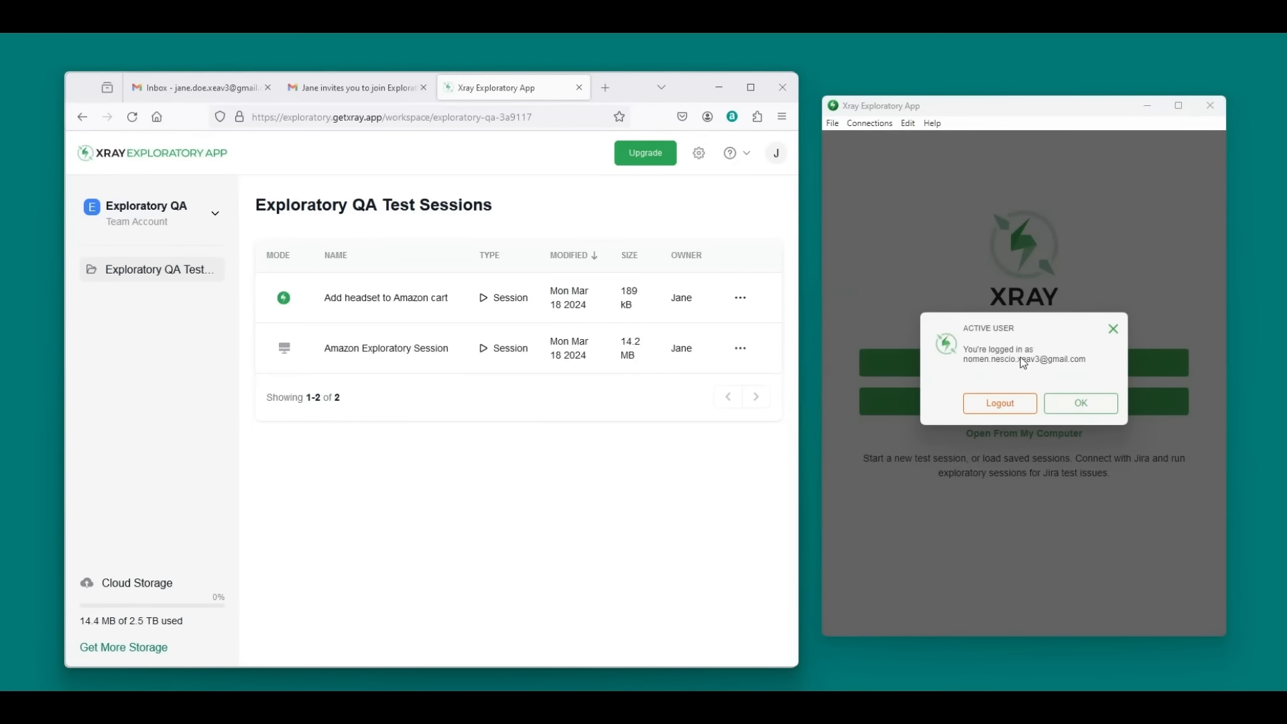
click(1112, 329)
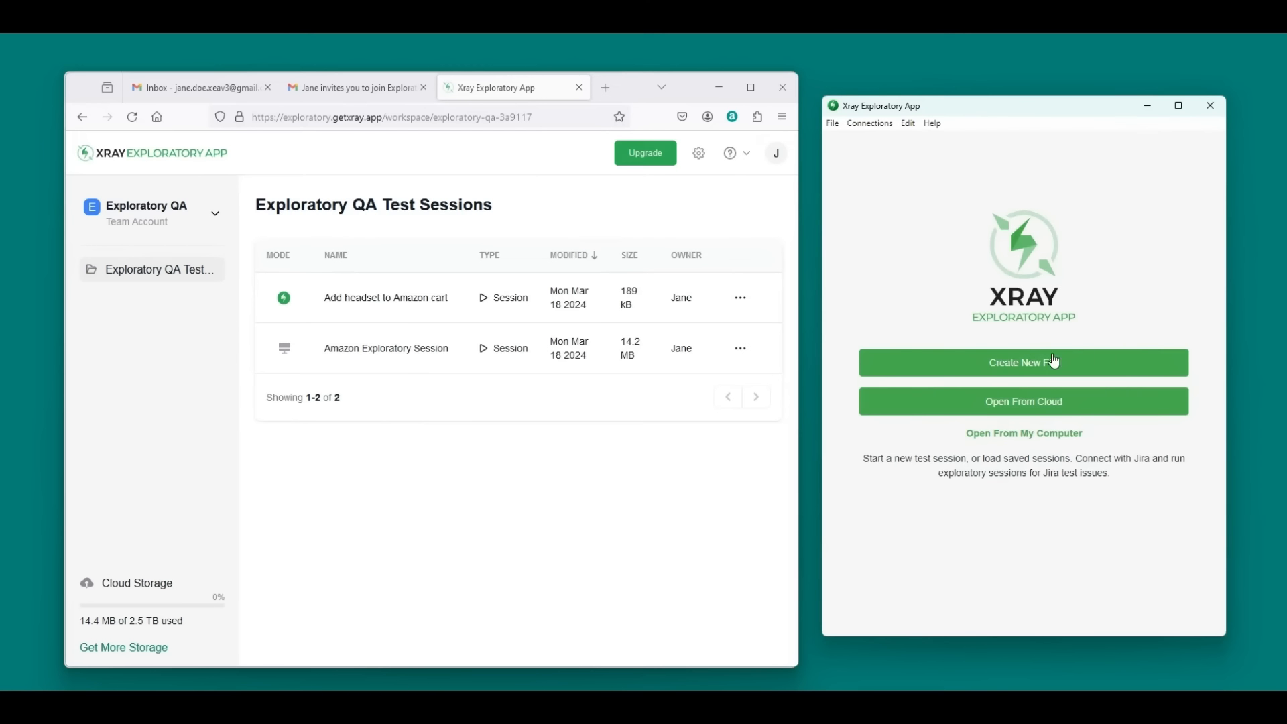
Try to open the "Add headset to Amazon cart" session from the cloud in the desktop app
click(1045, 402)
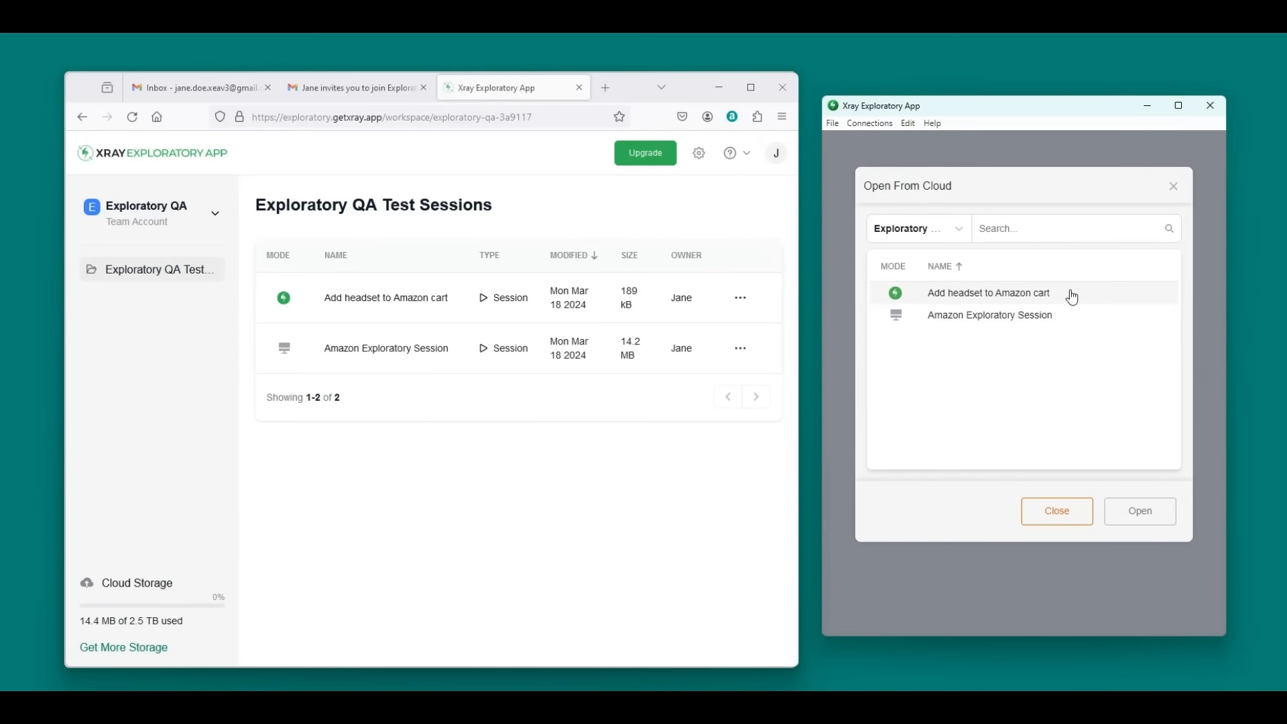
click(1072, 293)
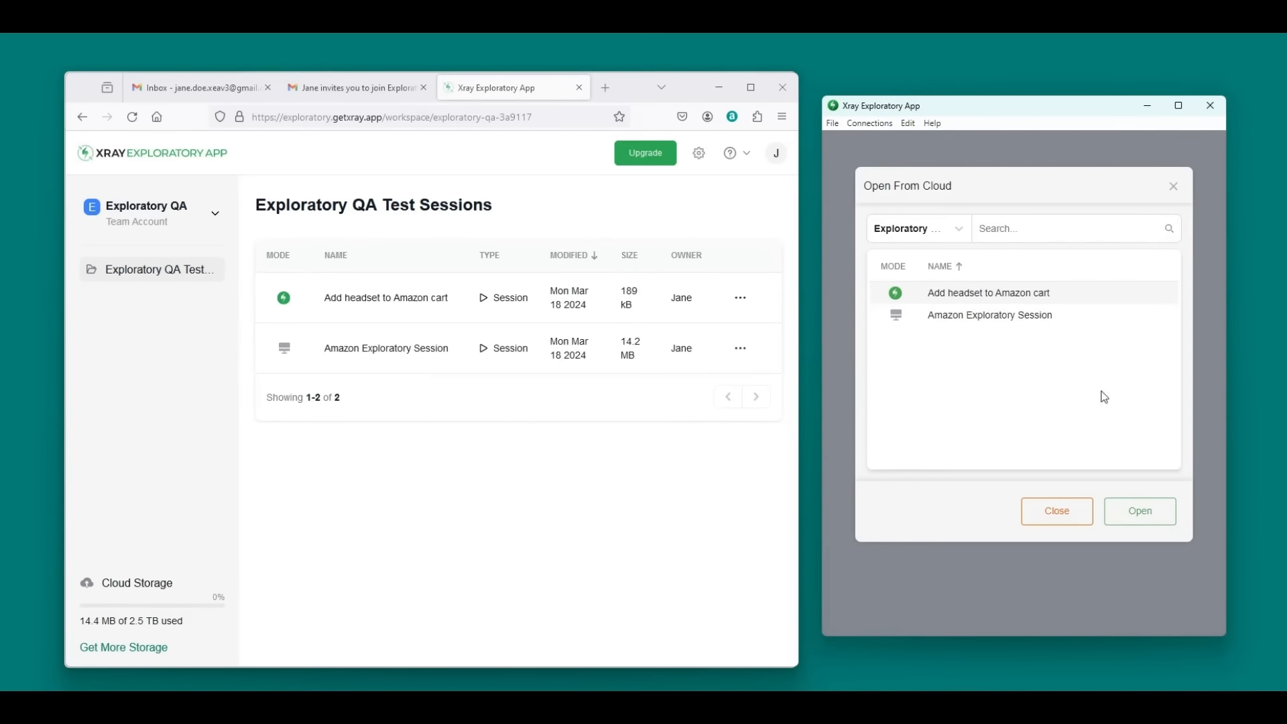
click(1137, 514)
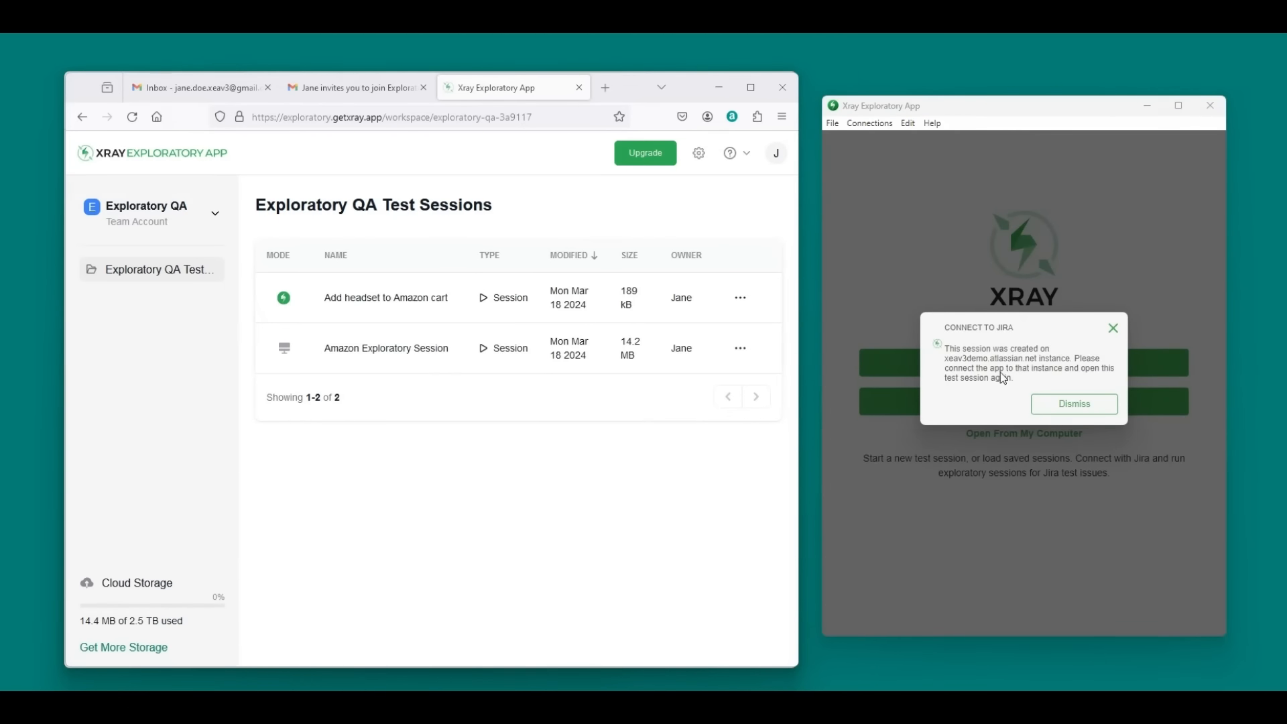
click(1066, 408)
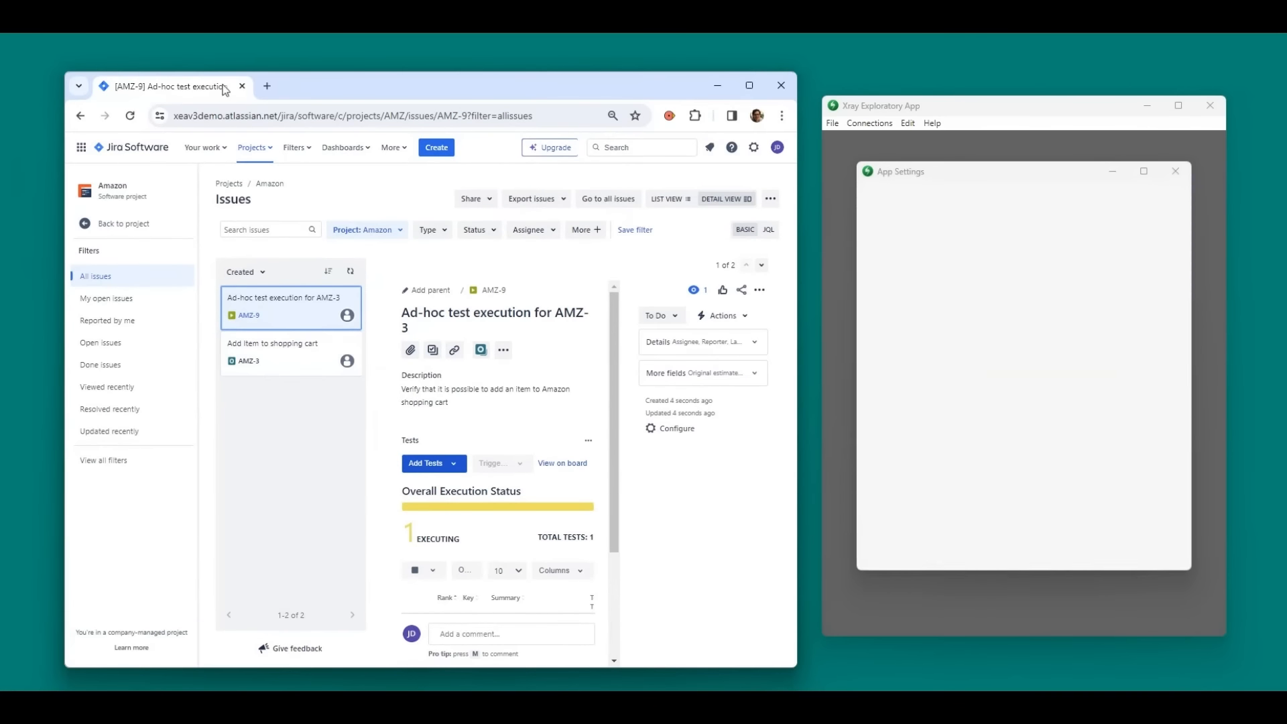
click(236, 118)
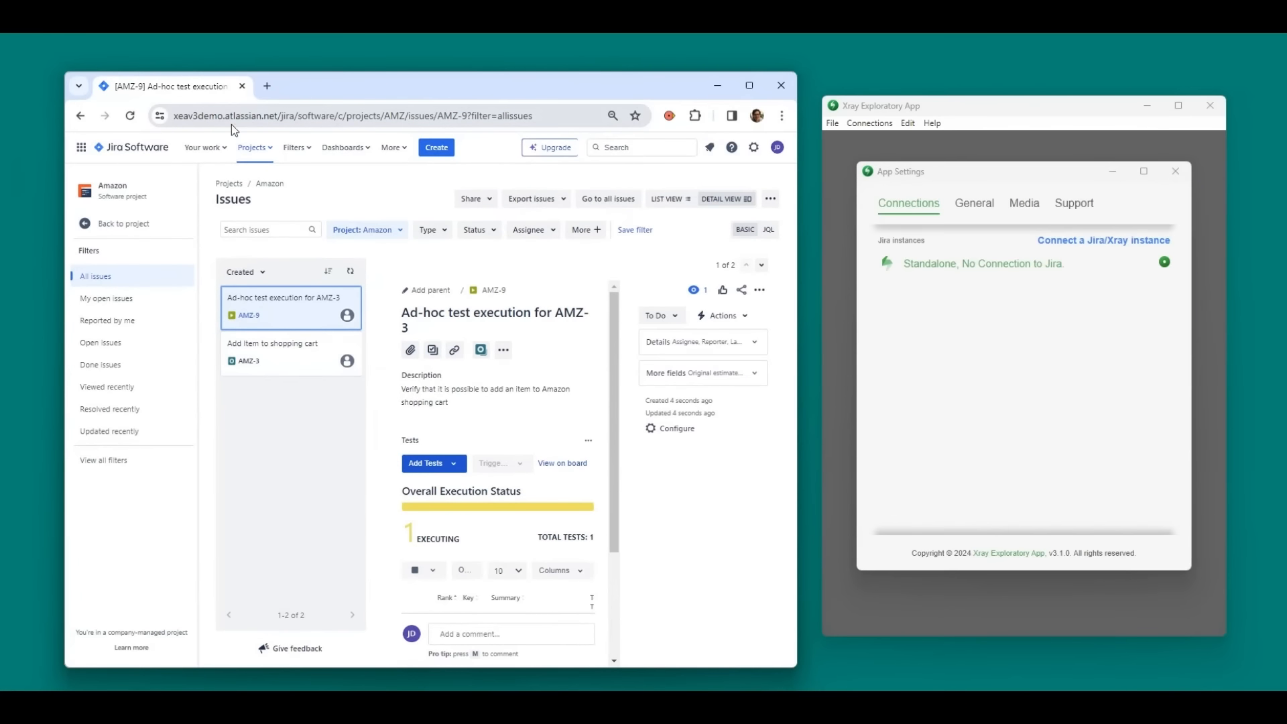
double_click(236, 118)
drag(309, 117, 122, 120)
key(ctrl+c)
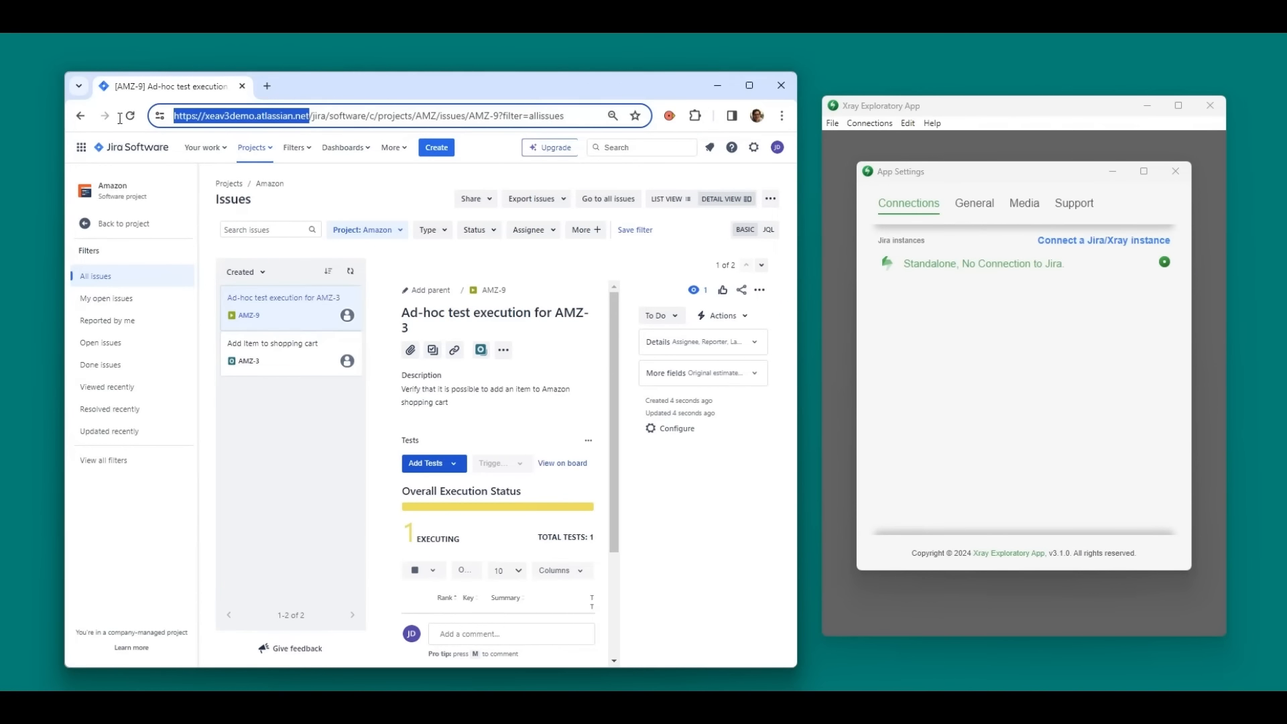
Connect the desktop app to the Jira instance using the copied URL, allow read and write access, and minimise the browser
click(1079, 241)
key(ctrl+v)
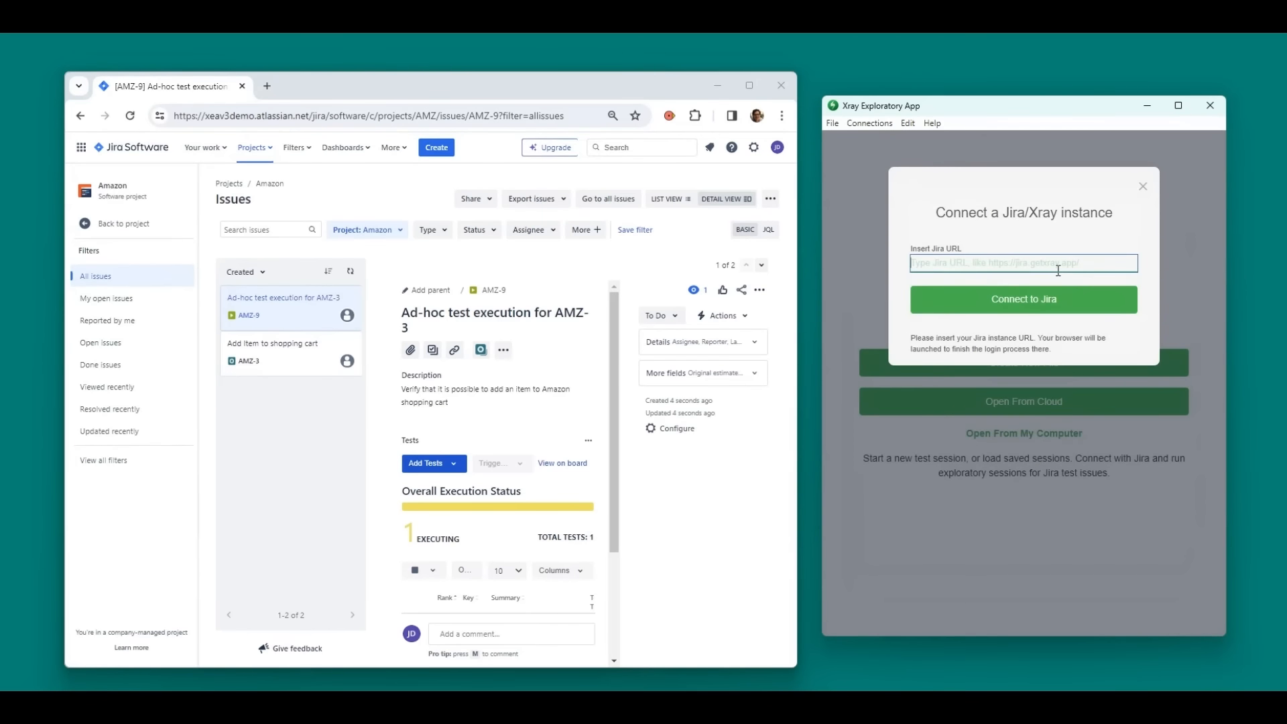
click(1011, 297)
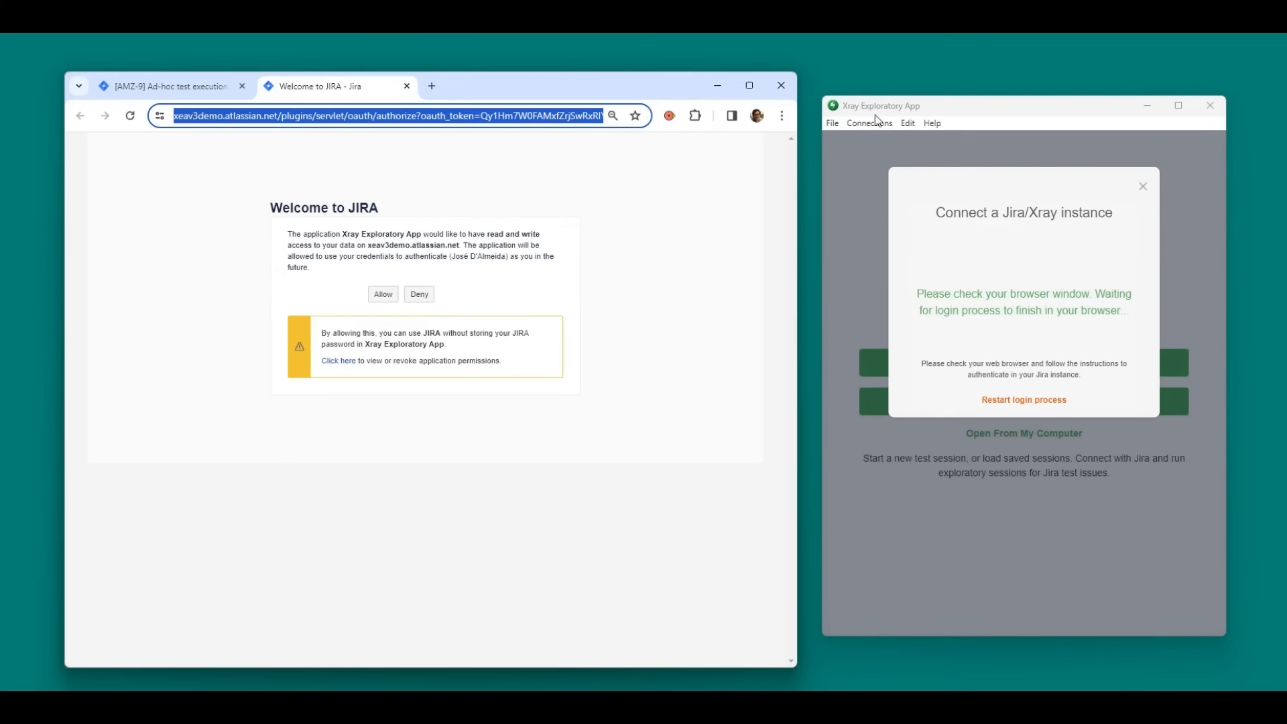
click(383, 295)
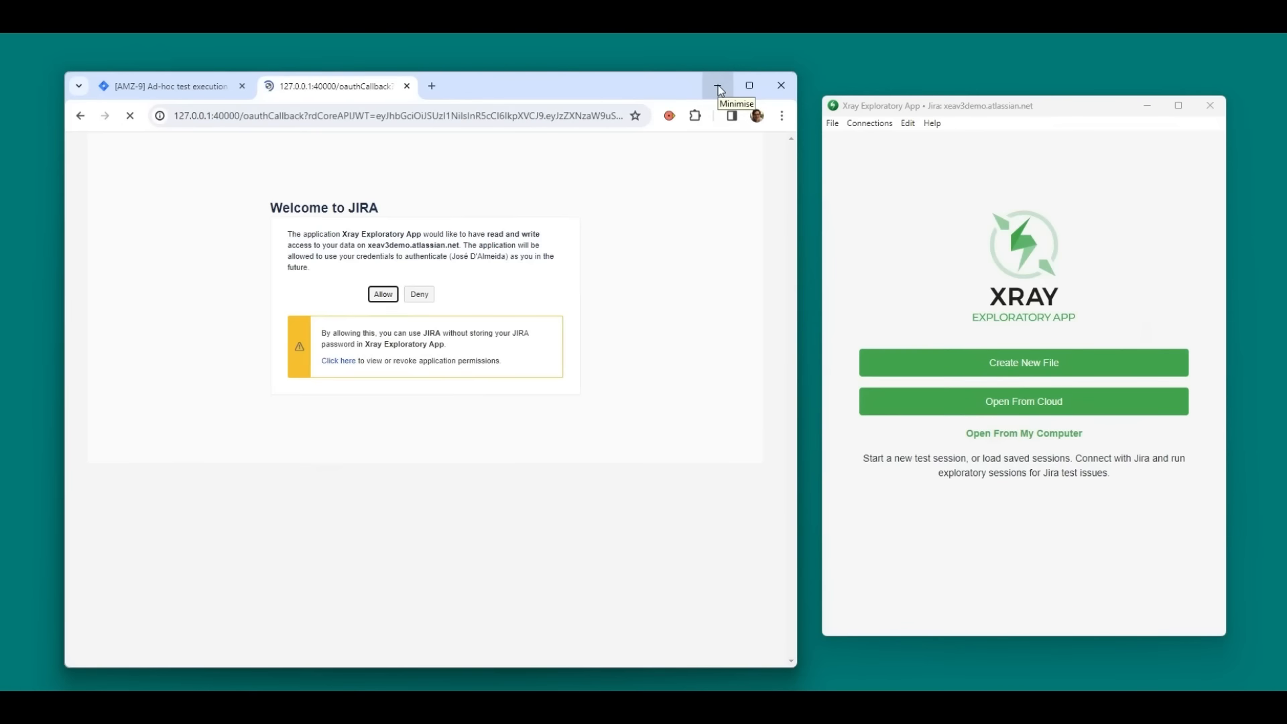
click(718, 86)
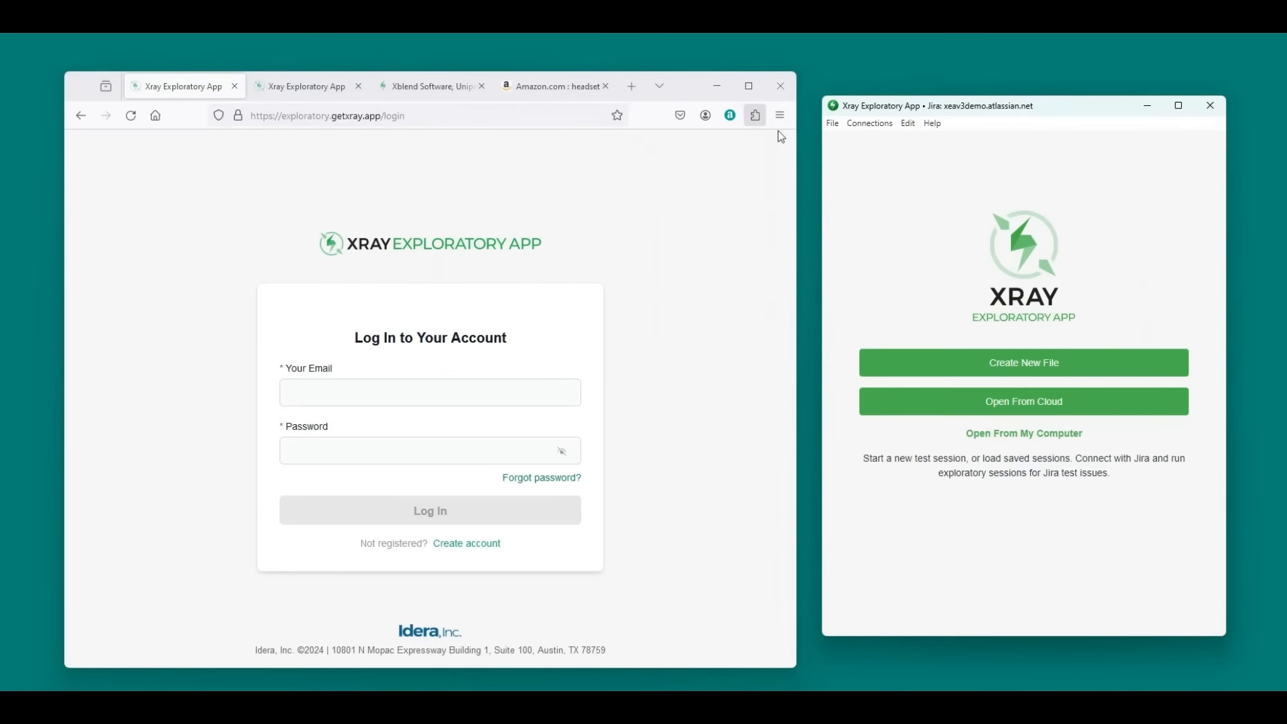
Open the "Add headset to Amazon cart" session from the cloud, and move its window fully into view to check the timeline
click(975, 409)
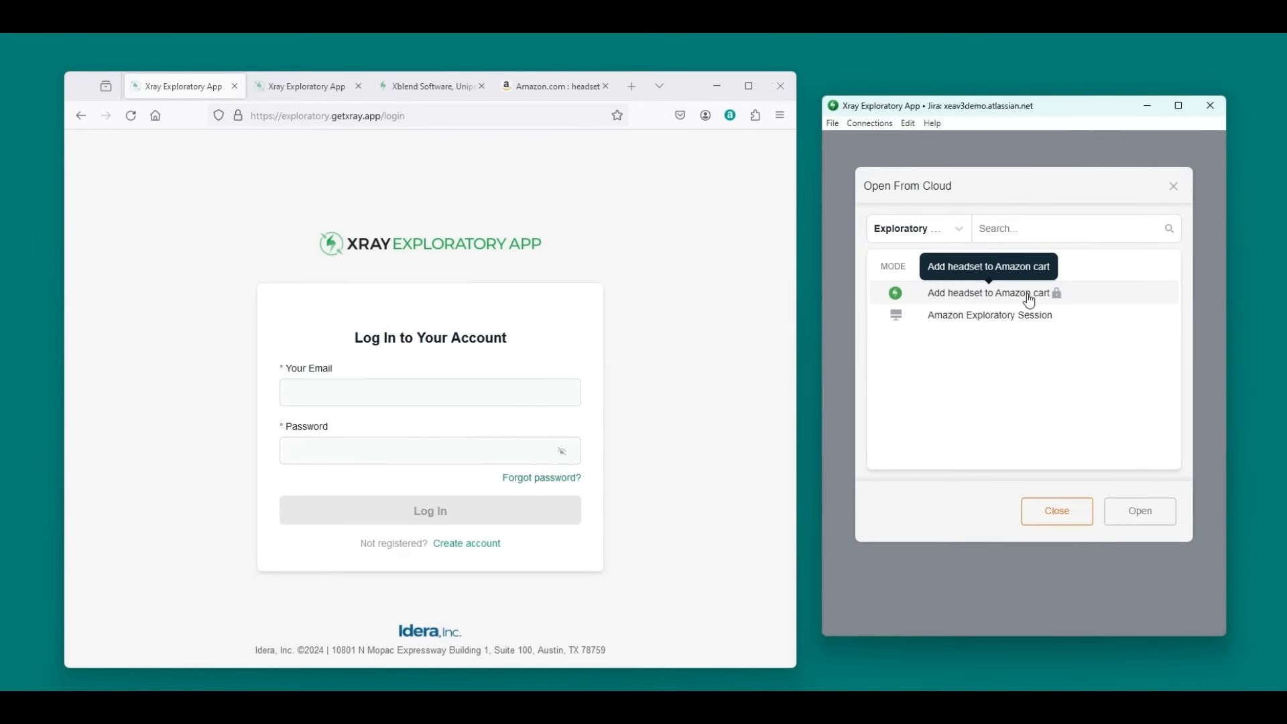
click(1032, 295)
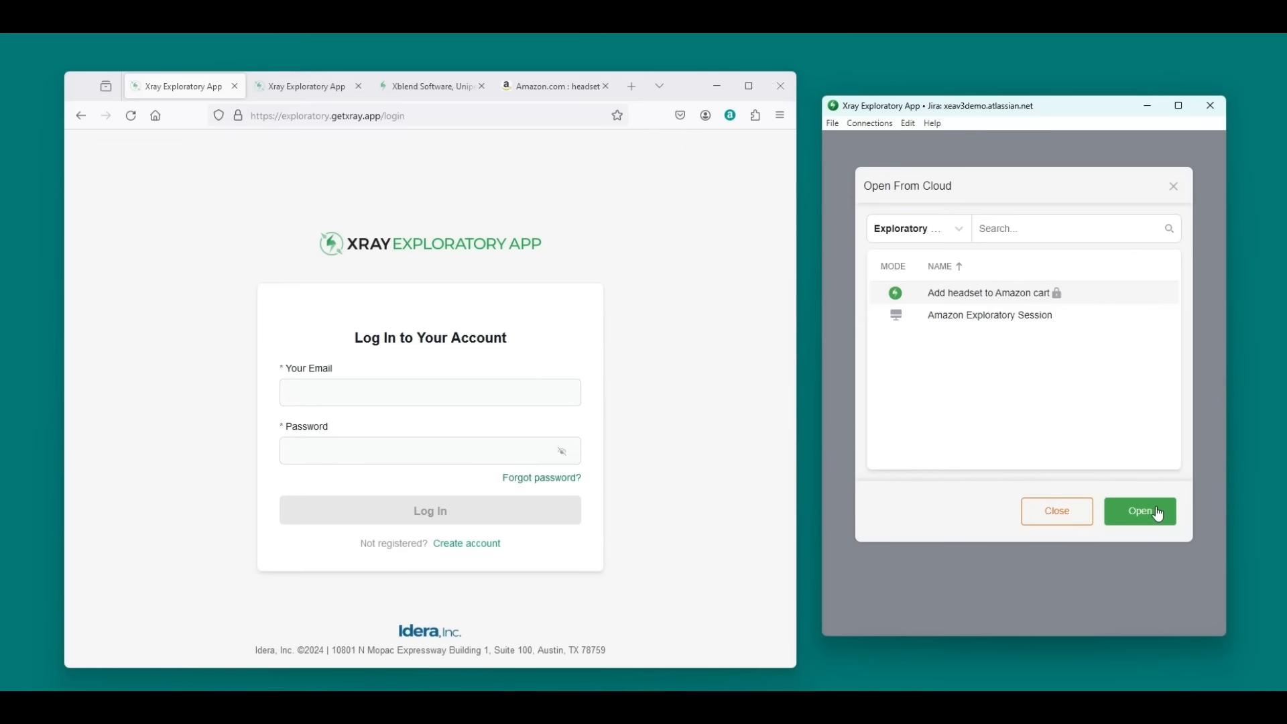
click(1156, 512)
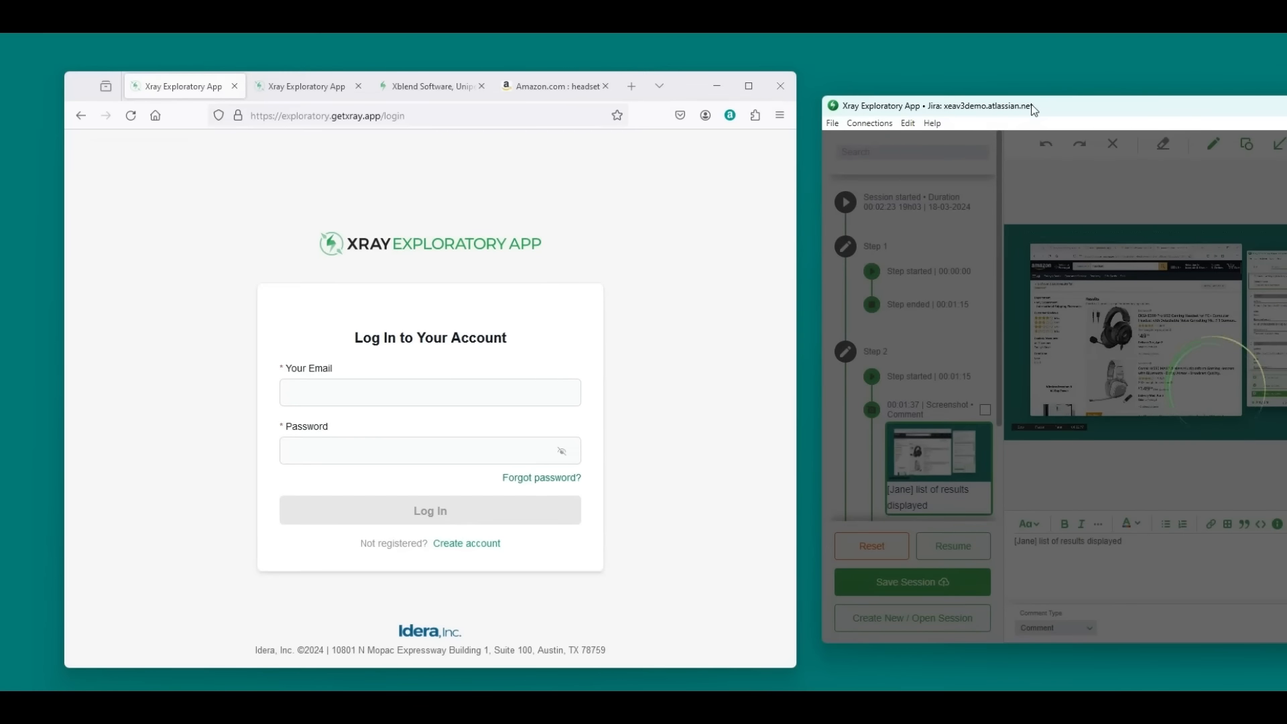
drag(1032, 109, 612, 104)
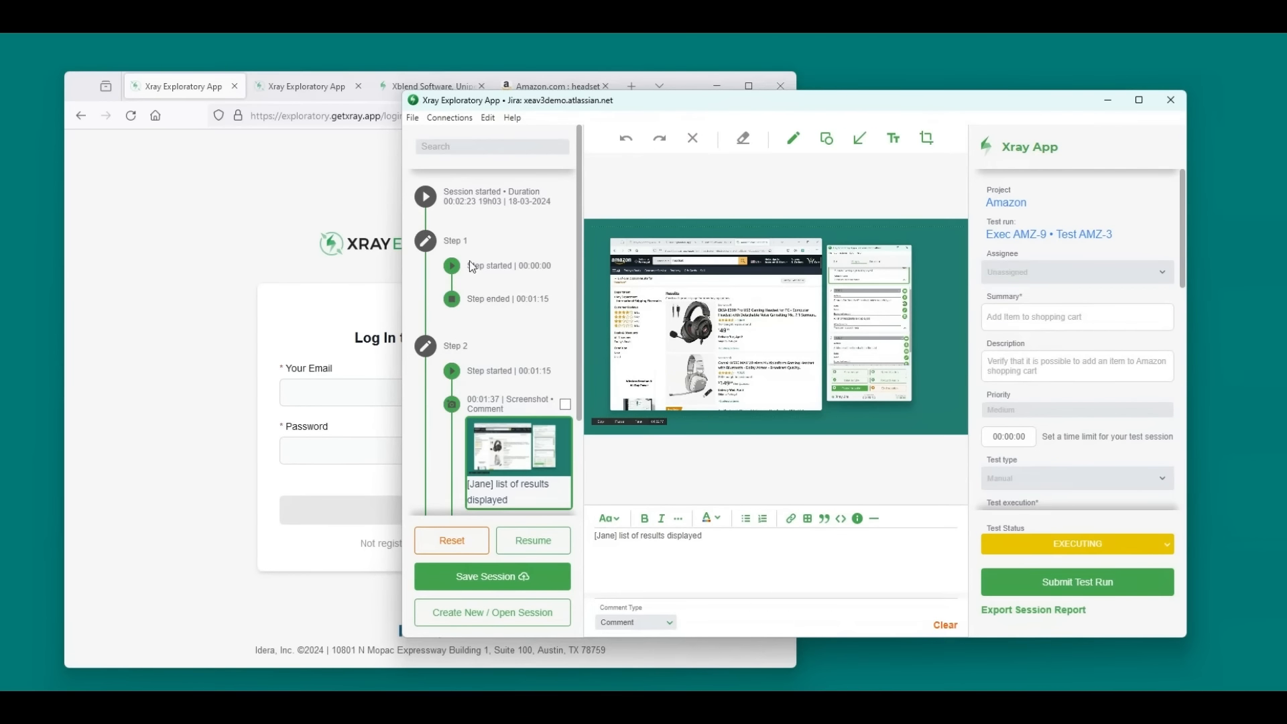
scroll(522, 271, down, 2)
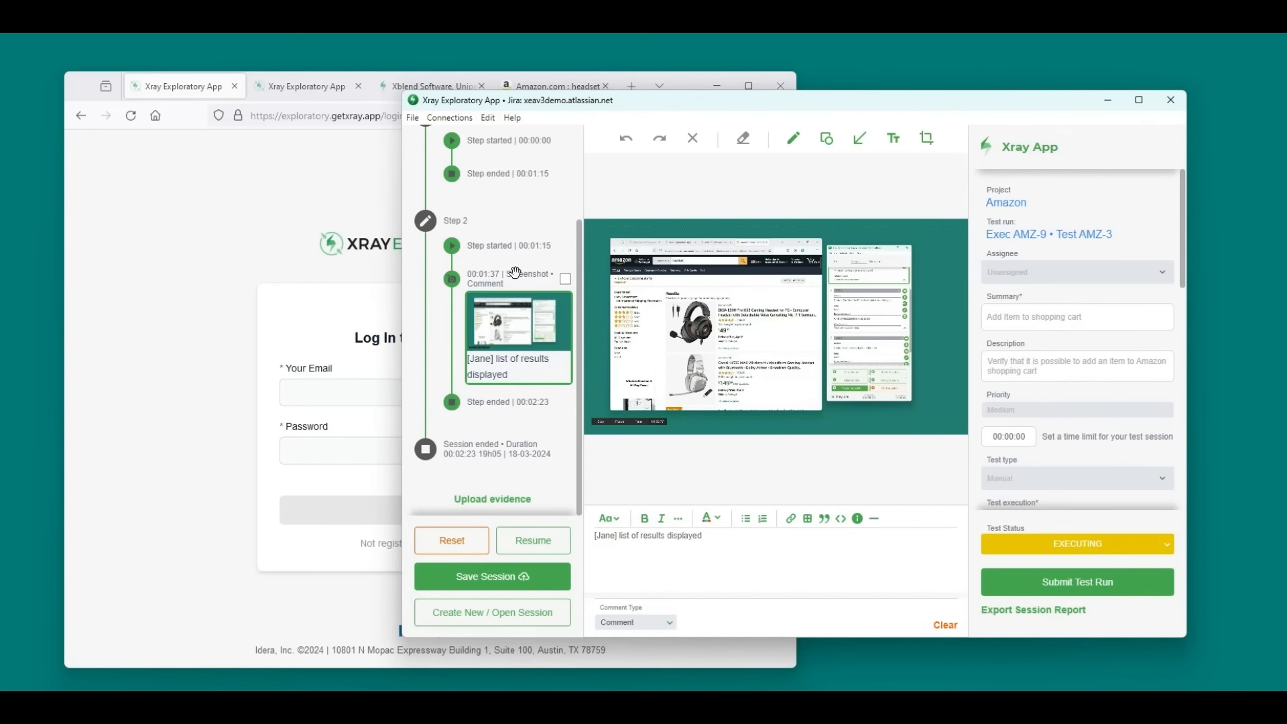
Return from the session's editor to its testing view and review the actions and expected results of the test steps
click(533, 541)
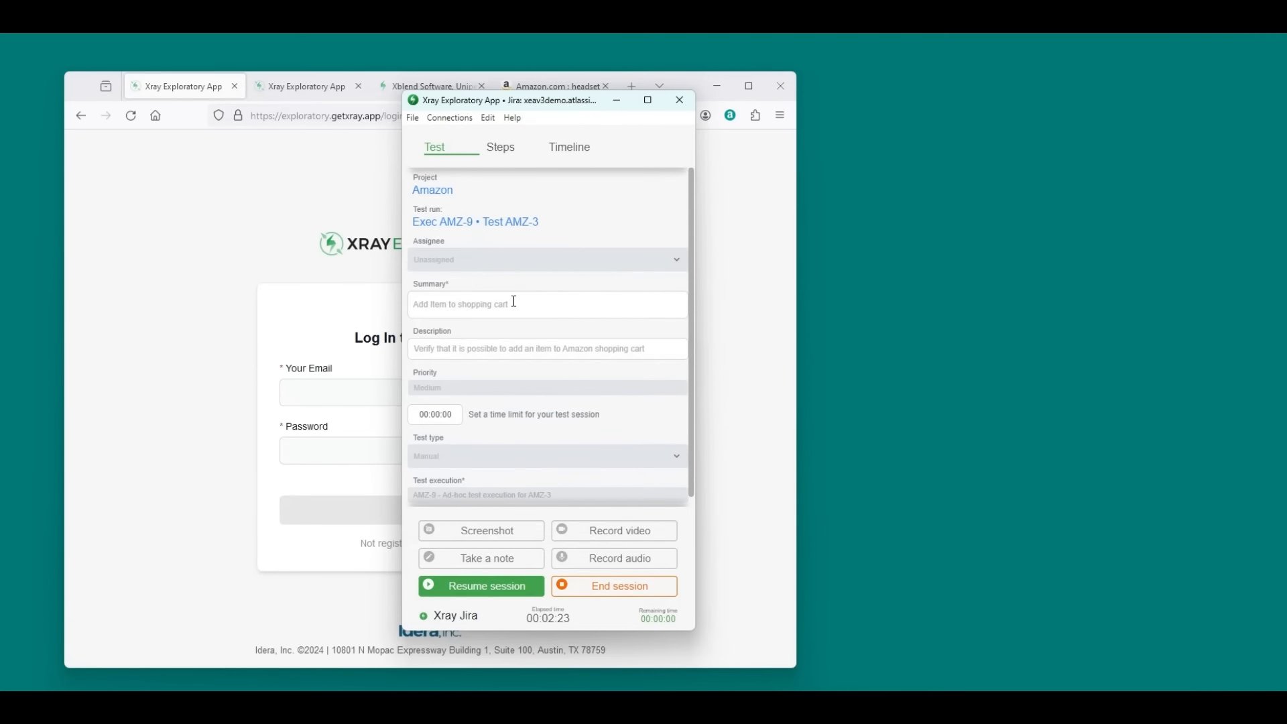
scroll(514, 301, down, 1)
click(512, 151)
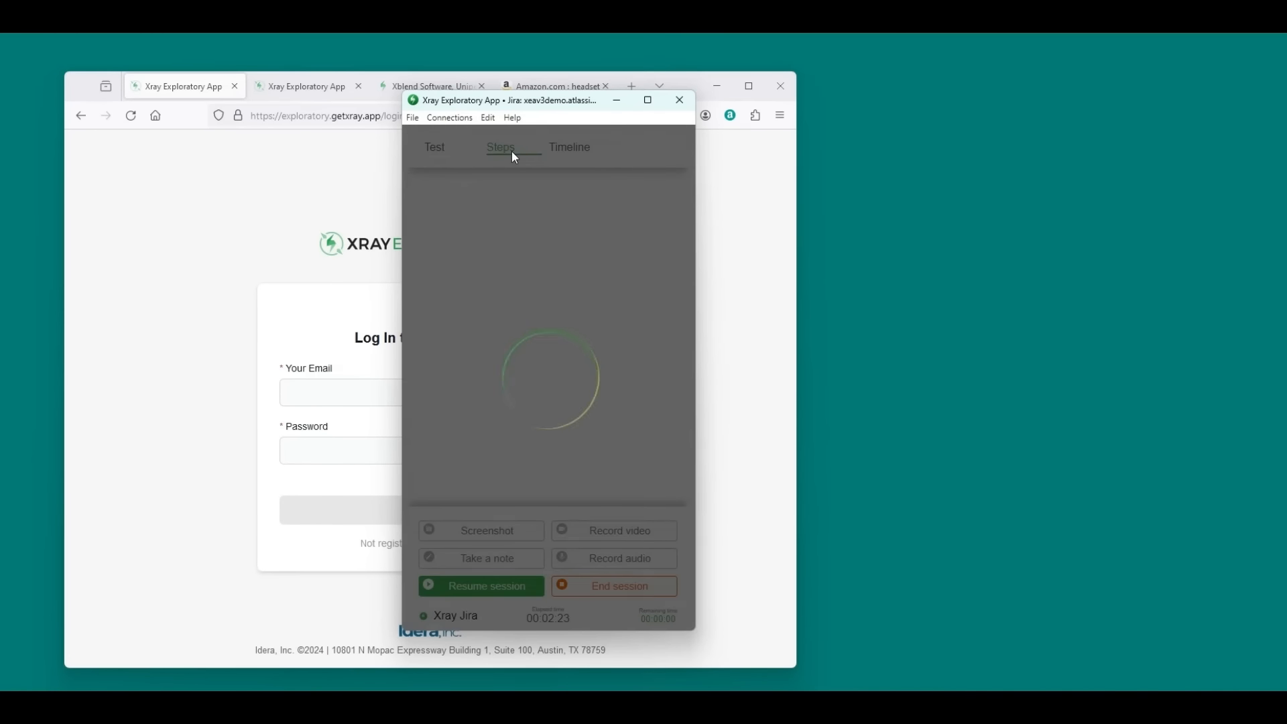
scroll(508, 243, down, 3)
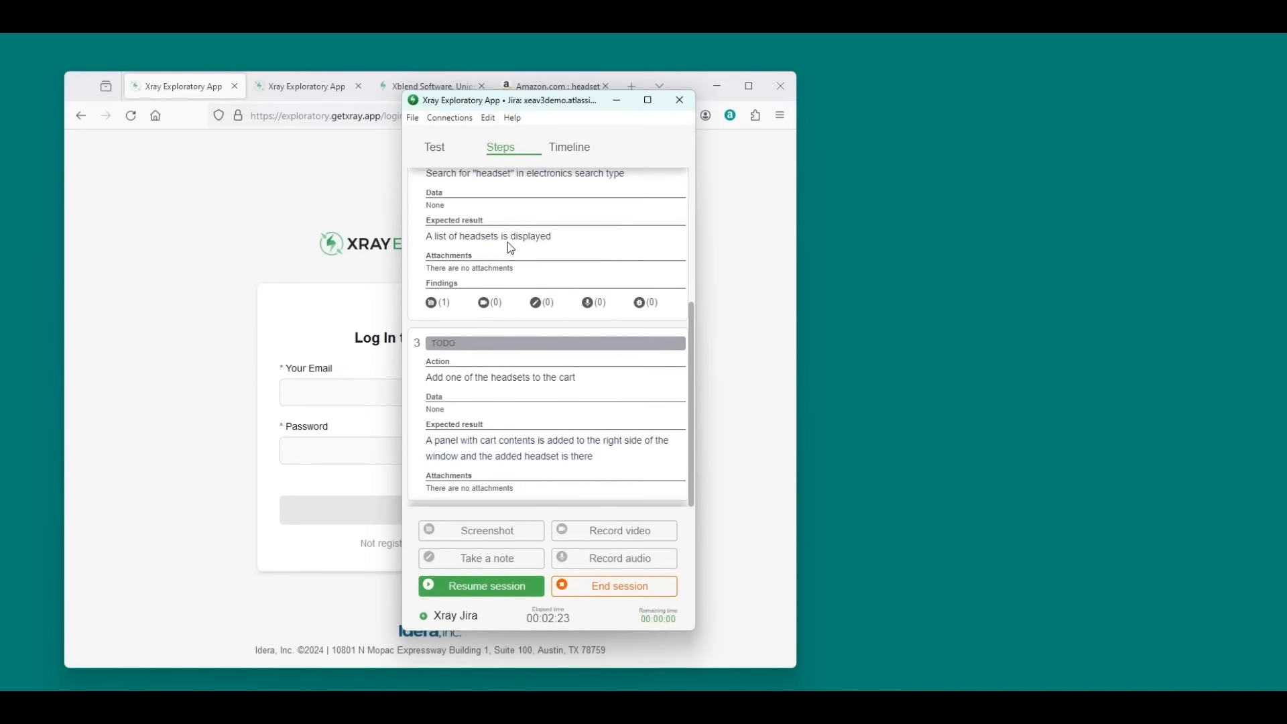
scroll(510, 238, up, 3)
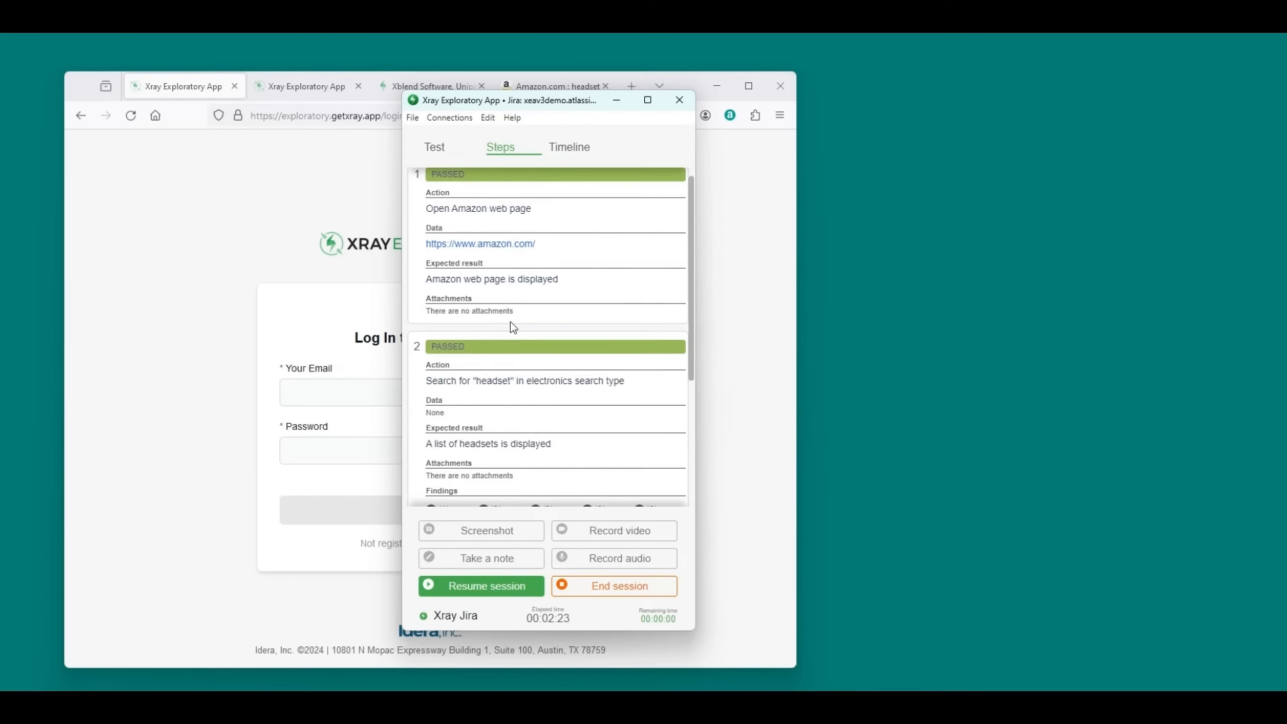
scroll(514, 327, down, 3)
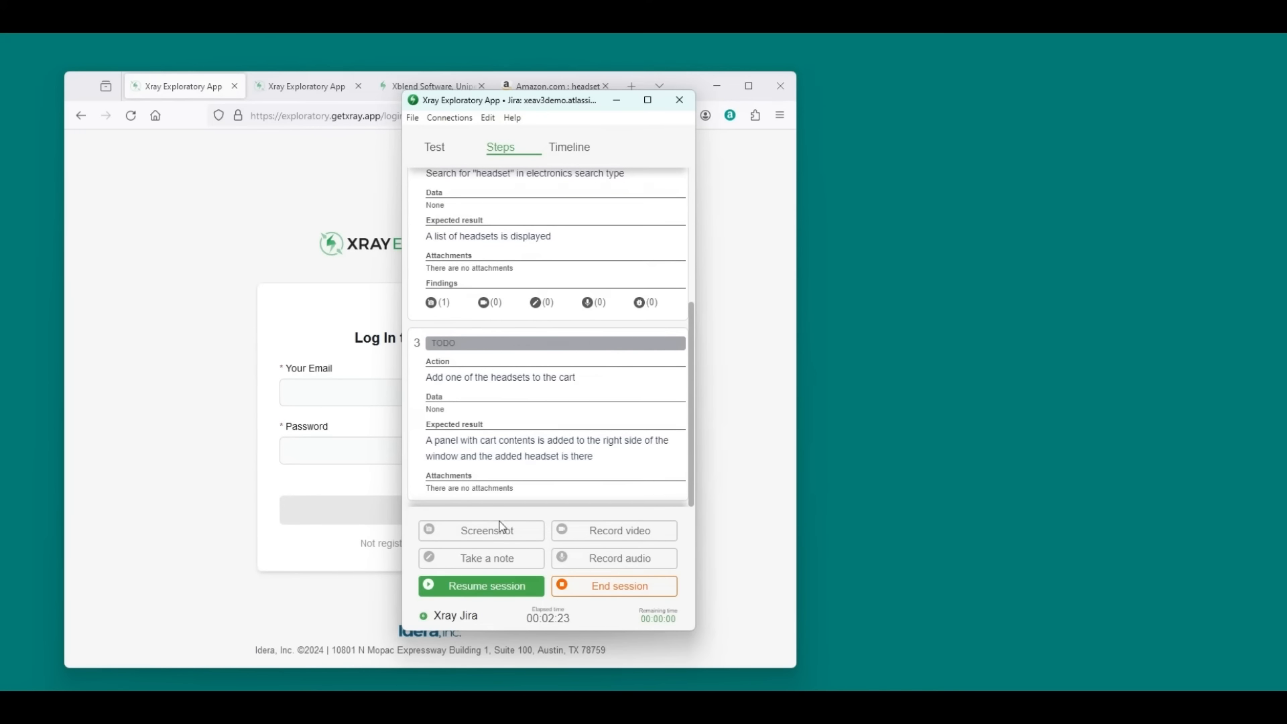
Resume the test session recording Screen 2, and move the testing window clear of the browser
click(495, 587)
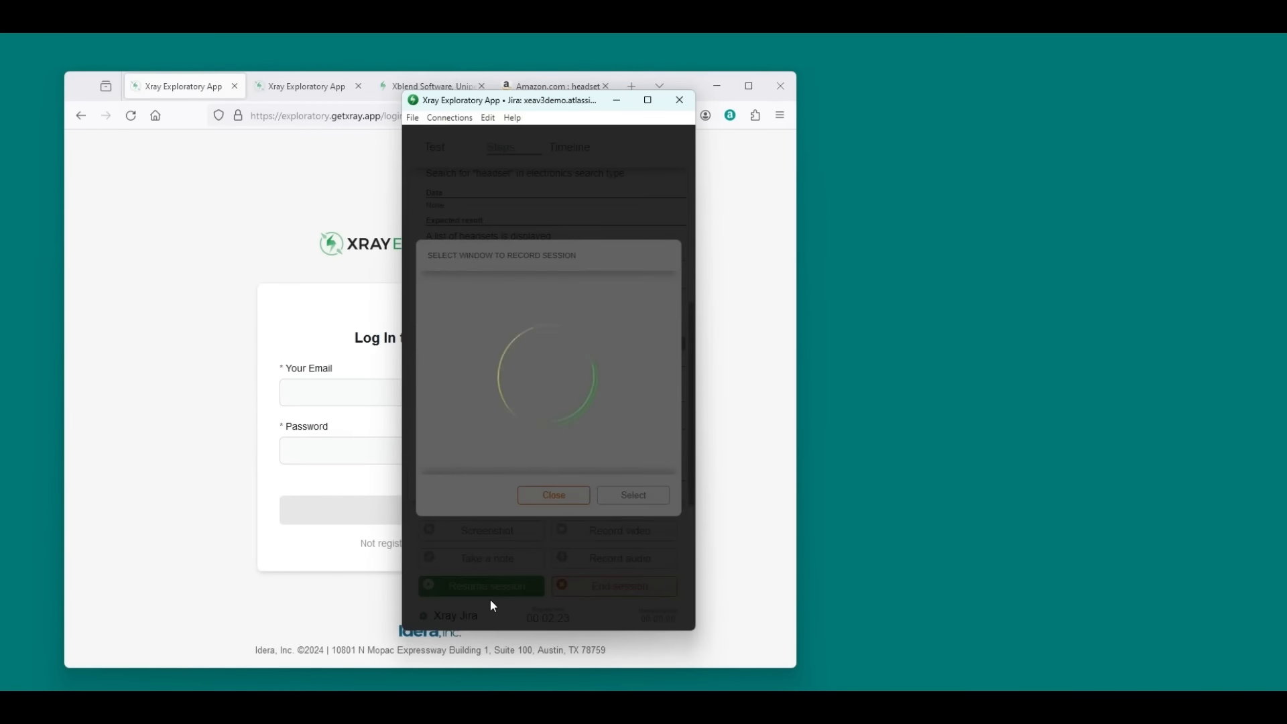
click(536, 357)
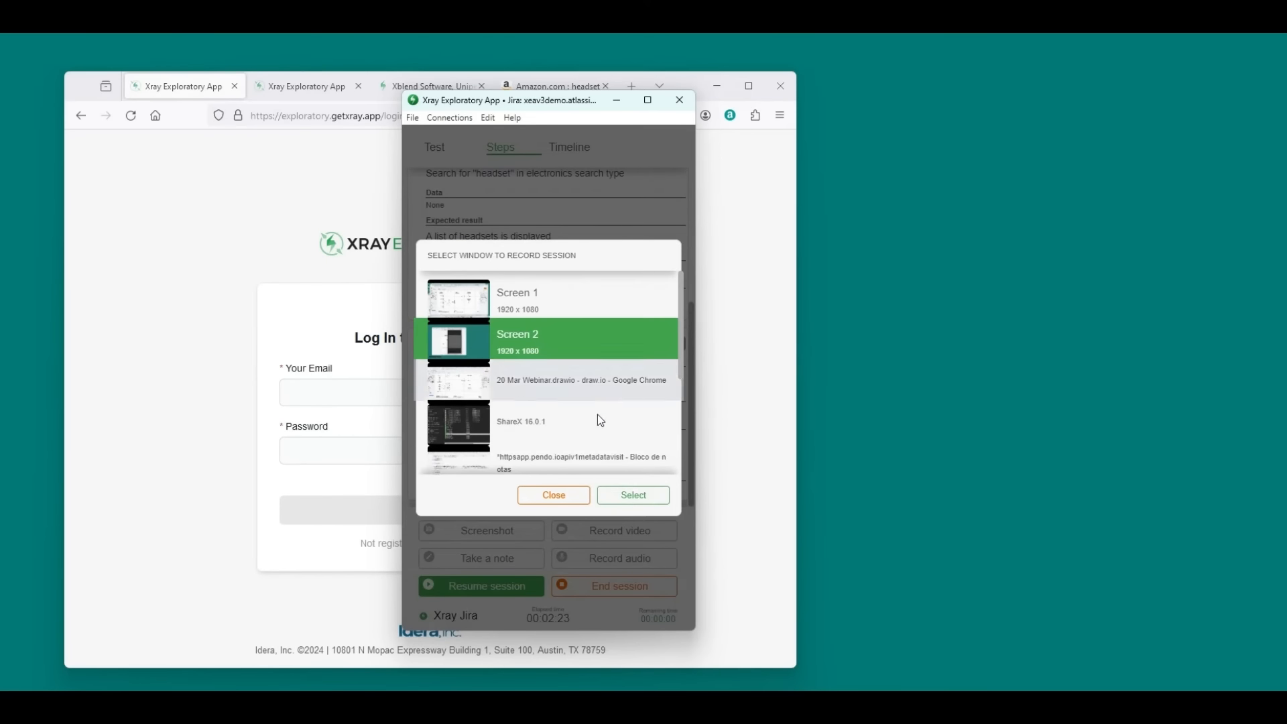
click(634, 496)
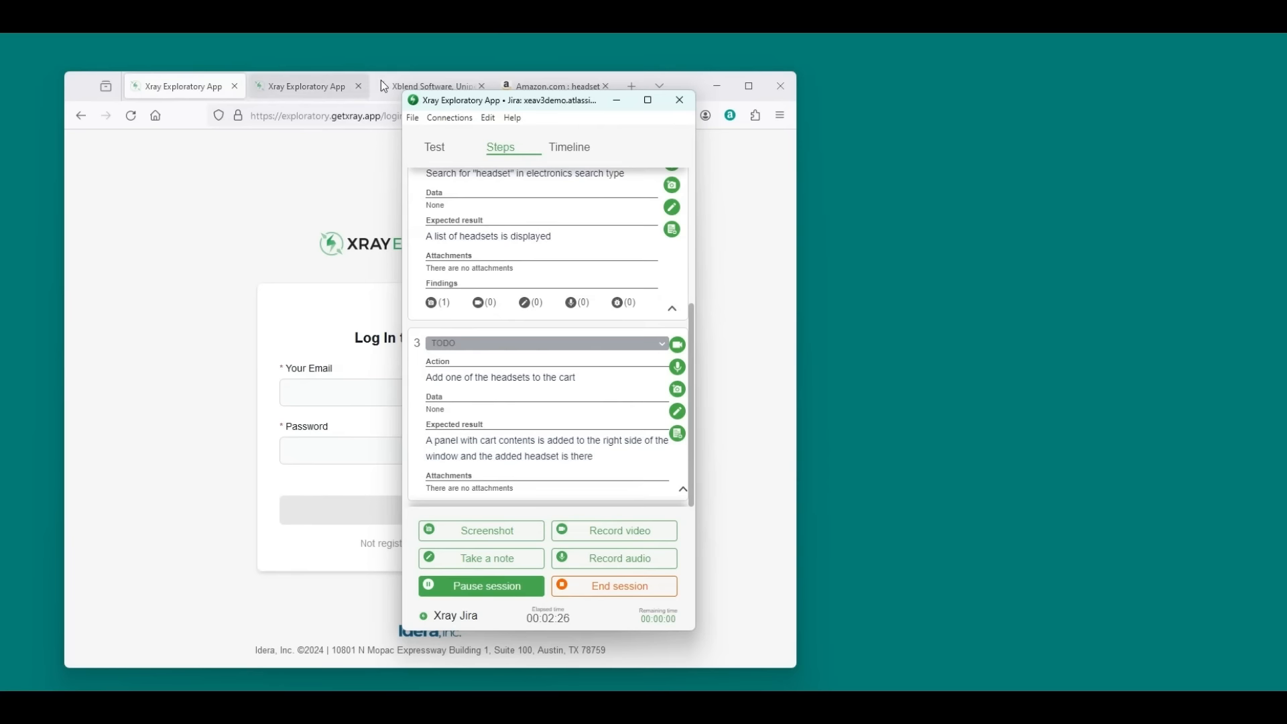
drag(522, 106, 980, 108)
Open the EKSA E900 Pro USB gaming headset from the Amazon search results and add it to the cart
click(552, 86)
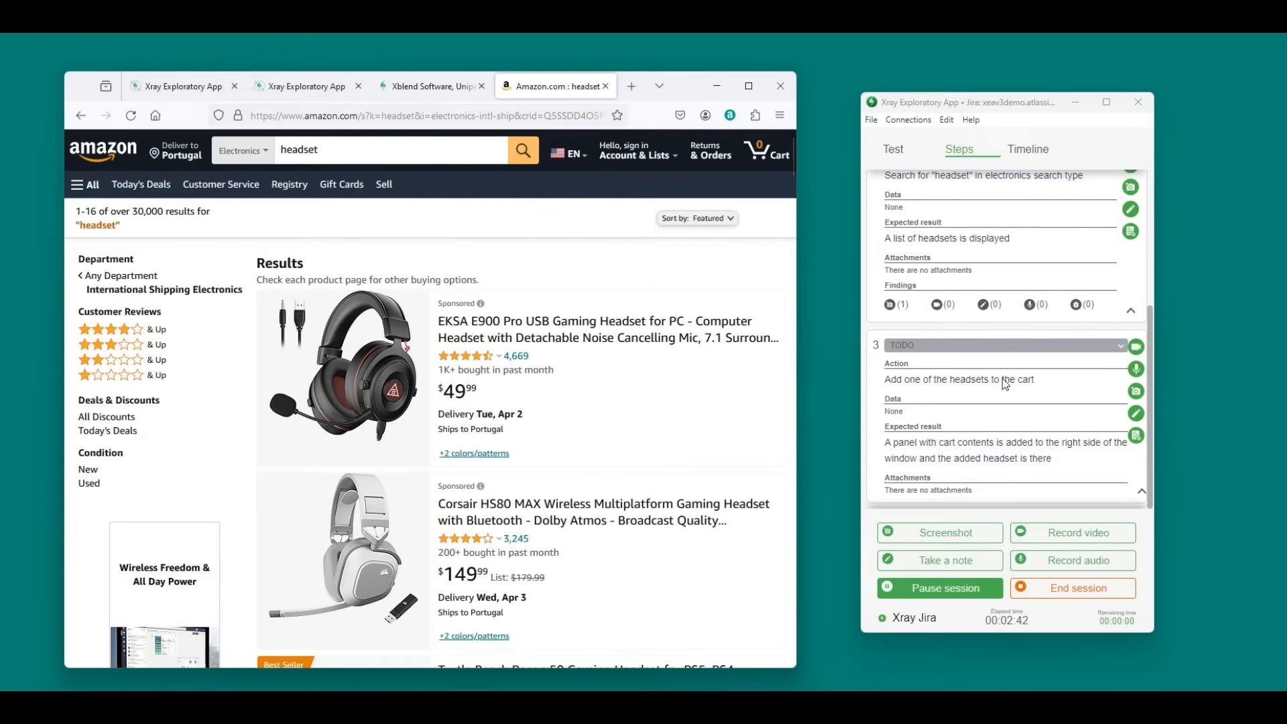
click(375, 382)
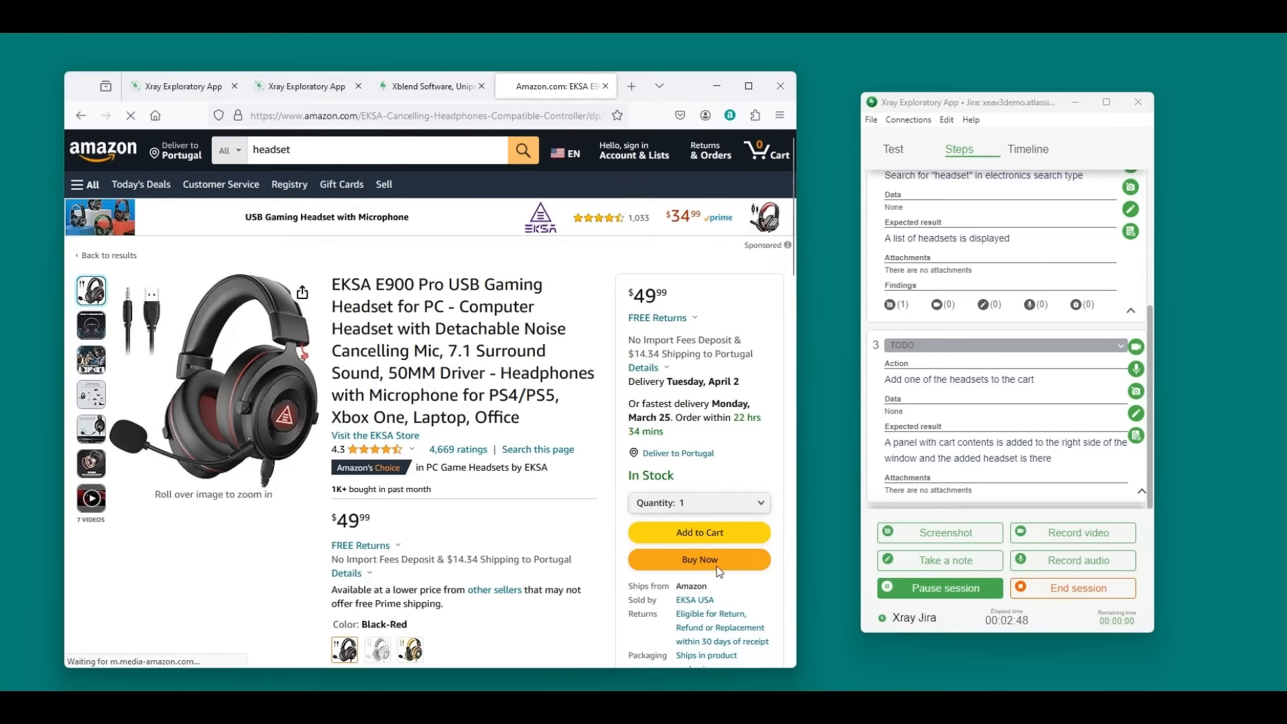
click(707, 534)
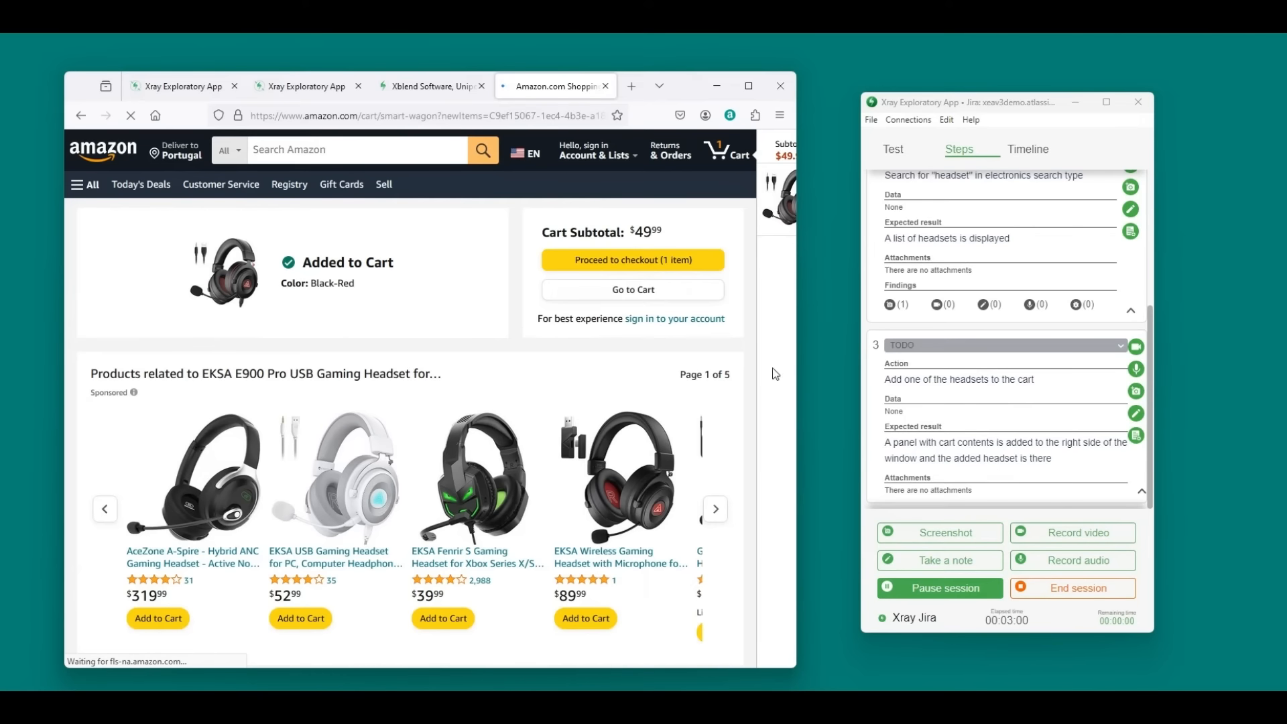
Widen the Amazon browser window until the whole cart side panel fits, including the item's quantity and delete controls
drag(721, 665, 781, 669)
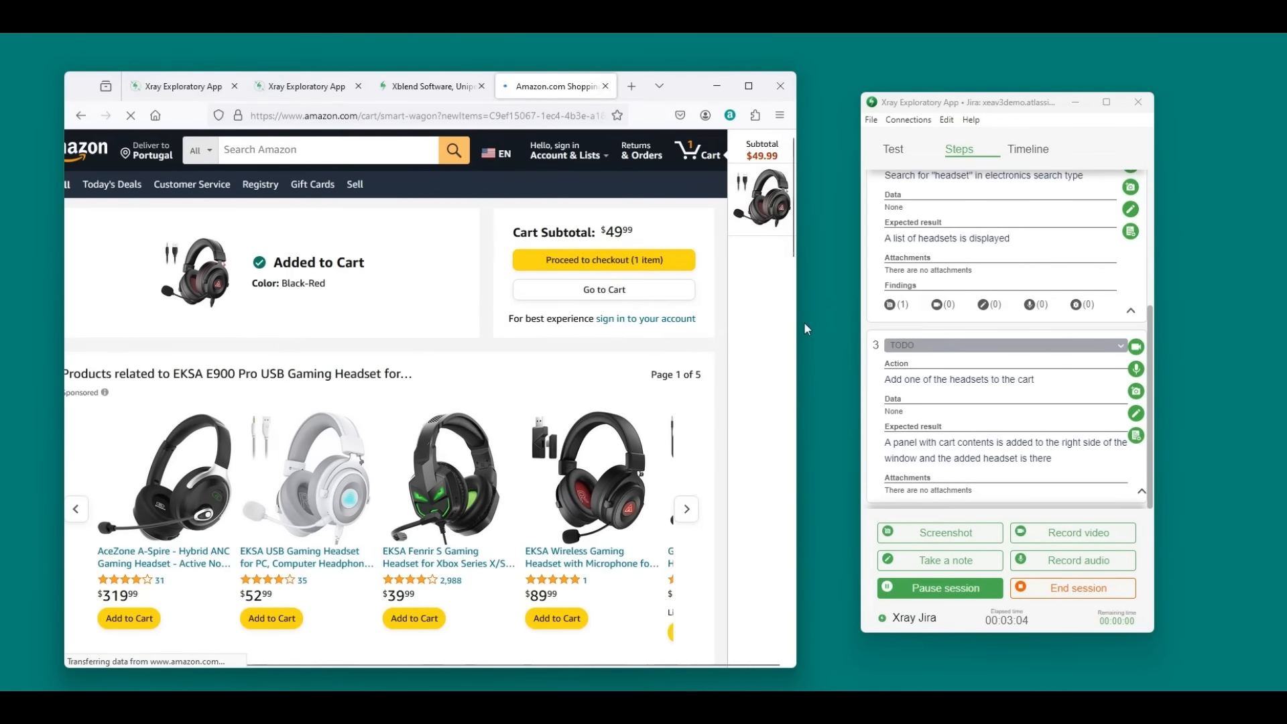
drag(797, 324, 940, 260)
drag(960, 257, 973, 256)
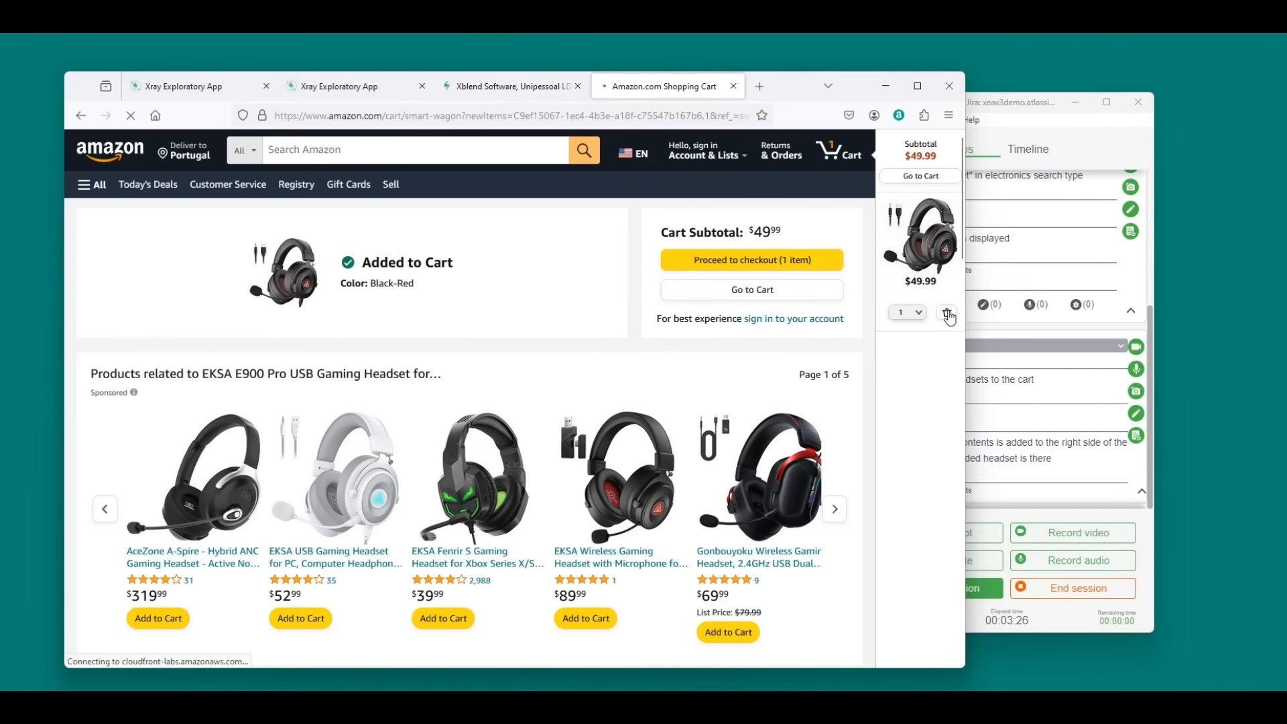
Place the testing window beside the browser, and narrow the browser until the cart item's delete button is hidden
click(1153, 526)
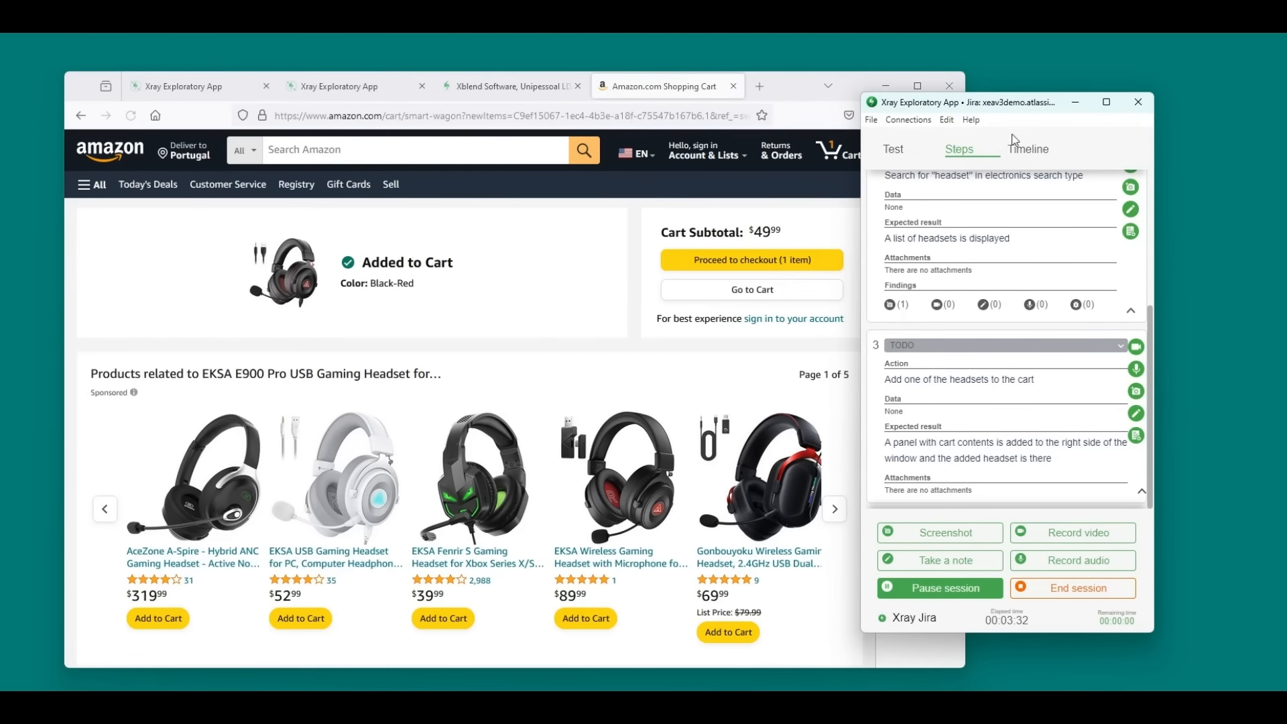
drag(997, 95, 1113, 95)
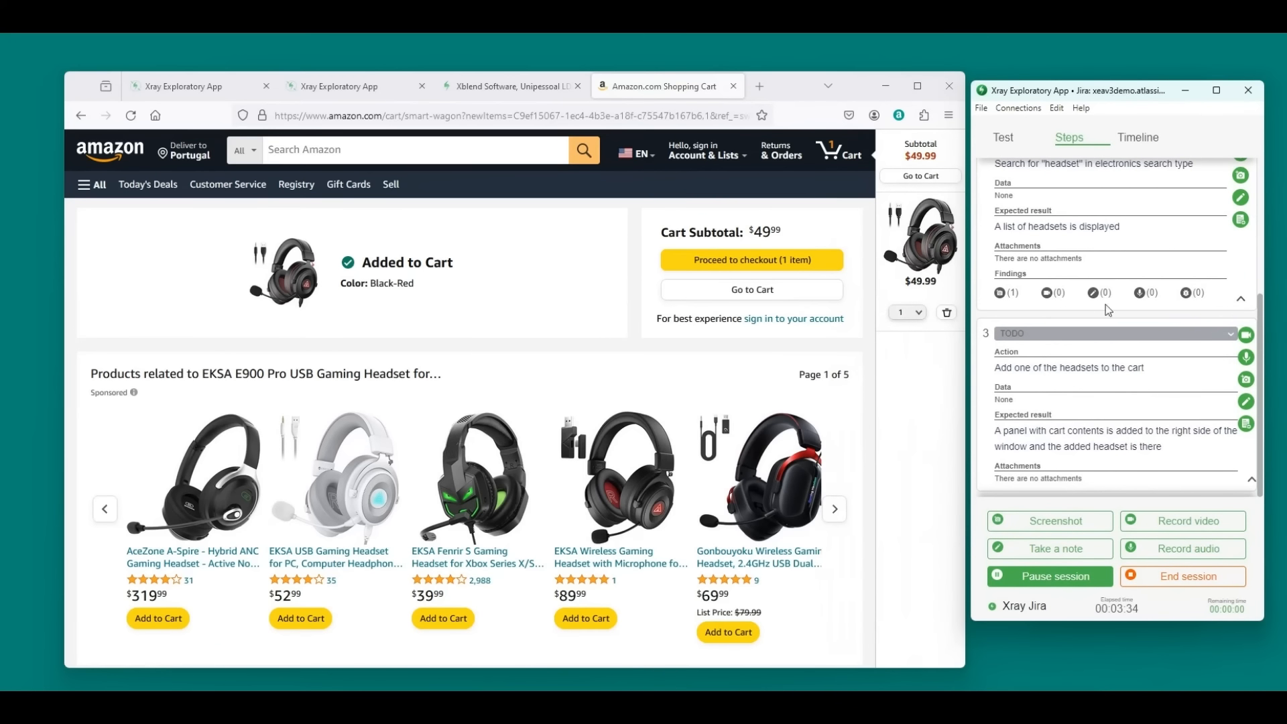
mouse_move(964, 440)
mouse_down()
mouse_move(951, 440)
mouse_move(981, 439)
mouse_move(942, 448)
mouse_up()
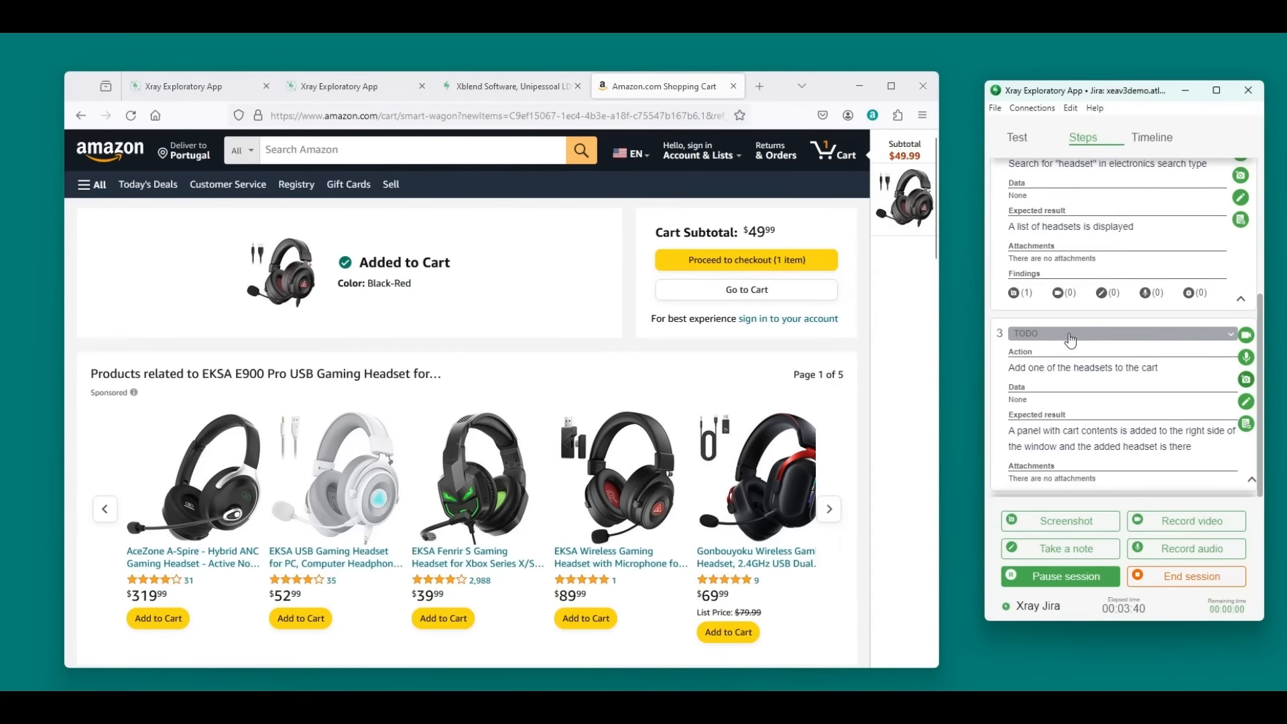
Capture a screenshot for test step 3 and crop it to the area around the Amazon cart panel
click(1246, 380)
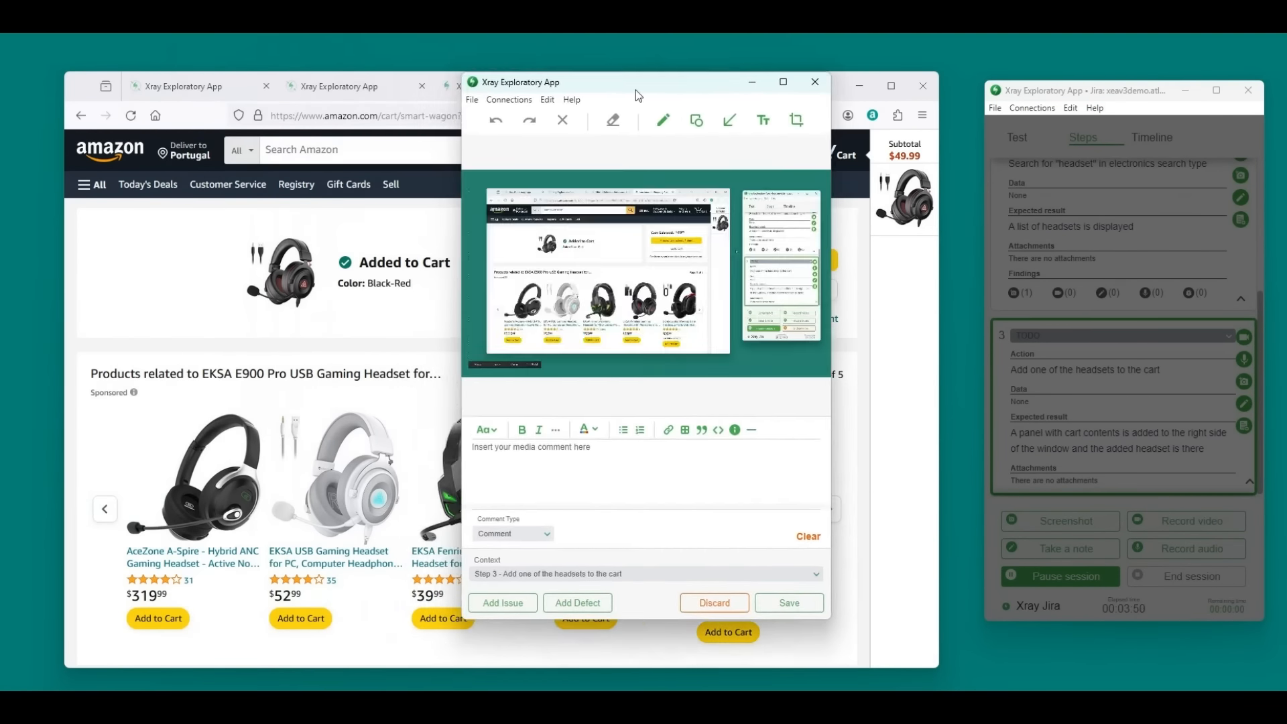
click(805, 122)
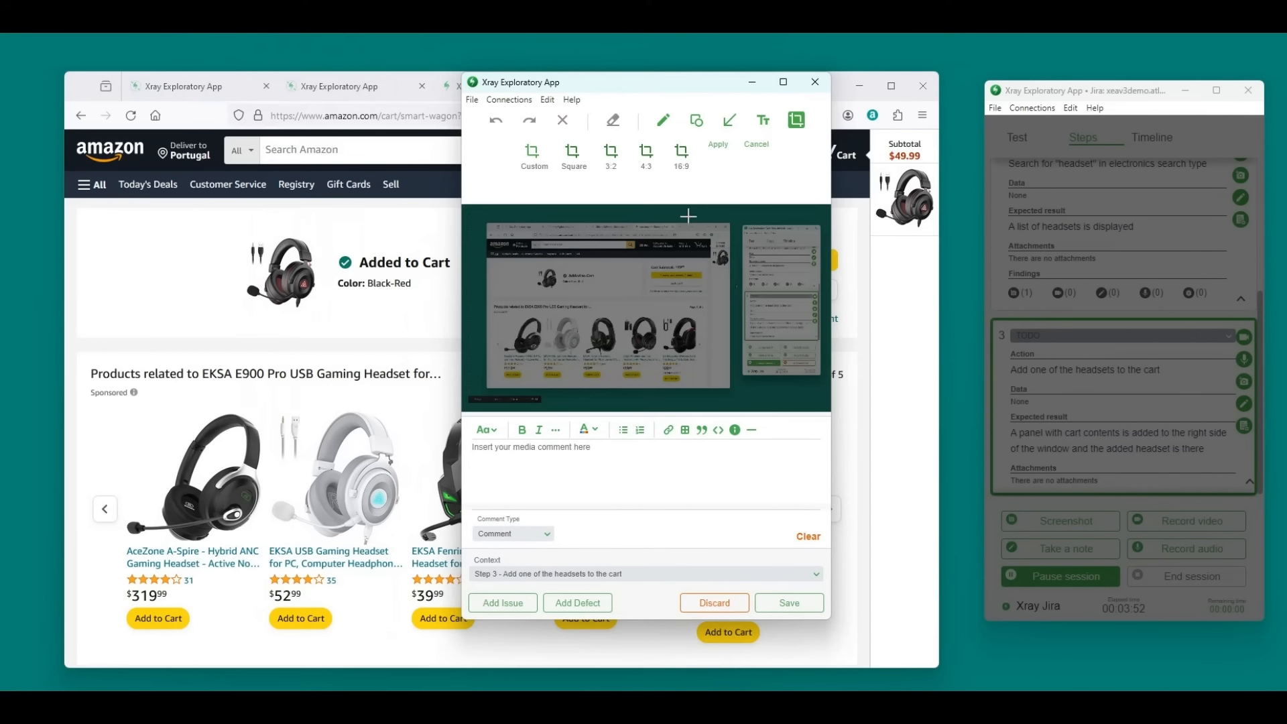
drag(678, 222, 739, 281)
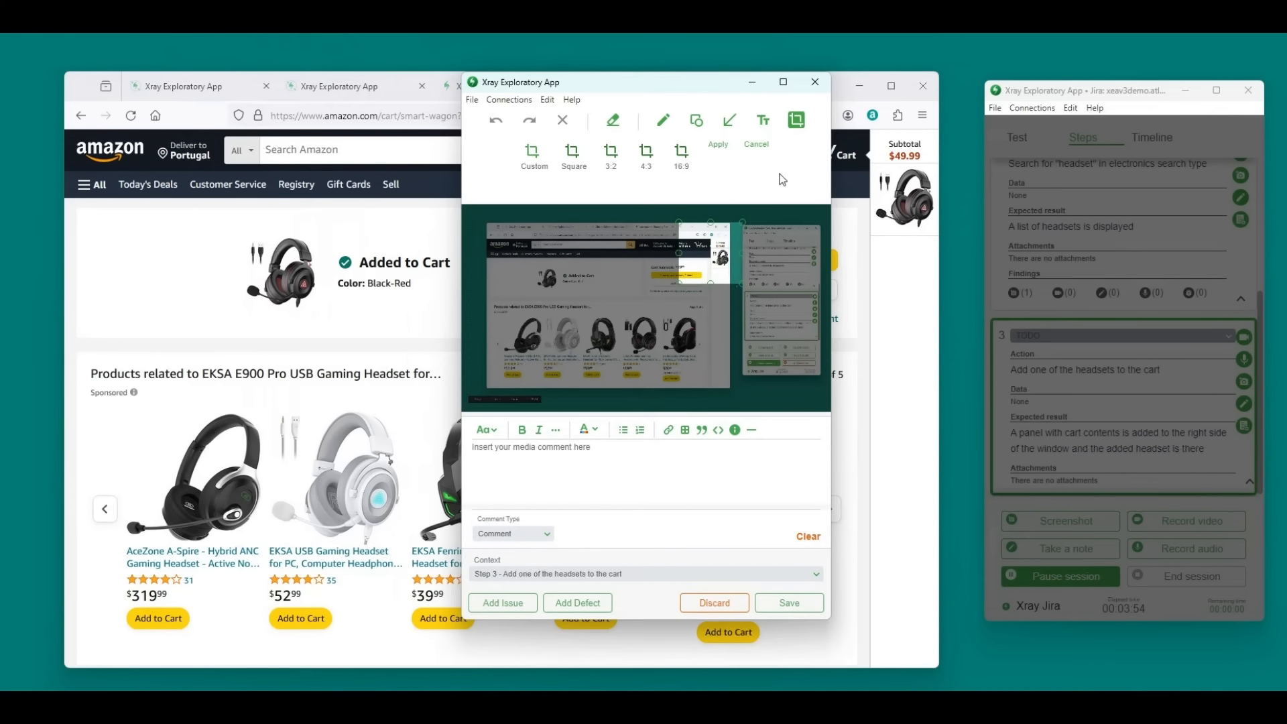
click(718, 145)
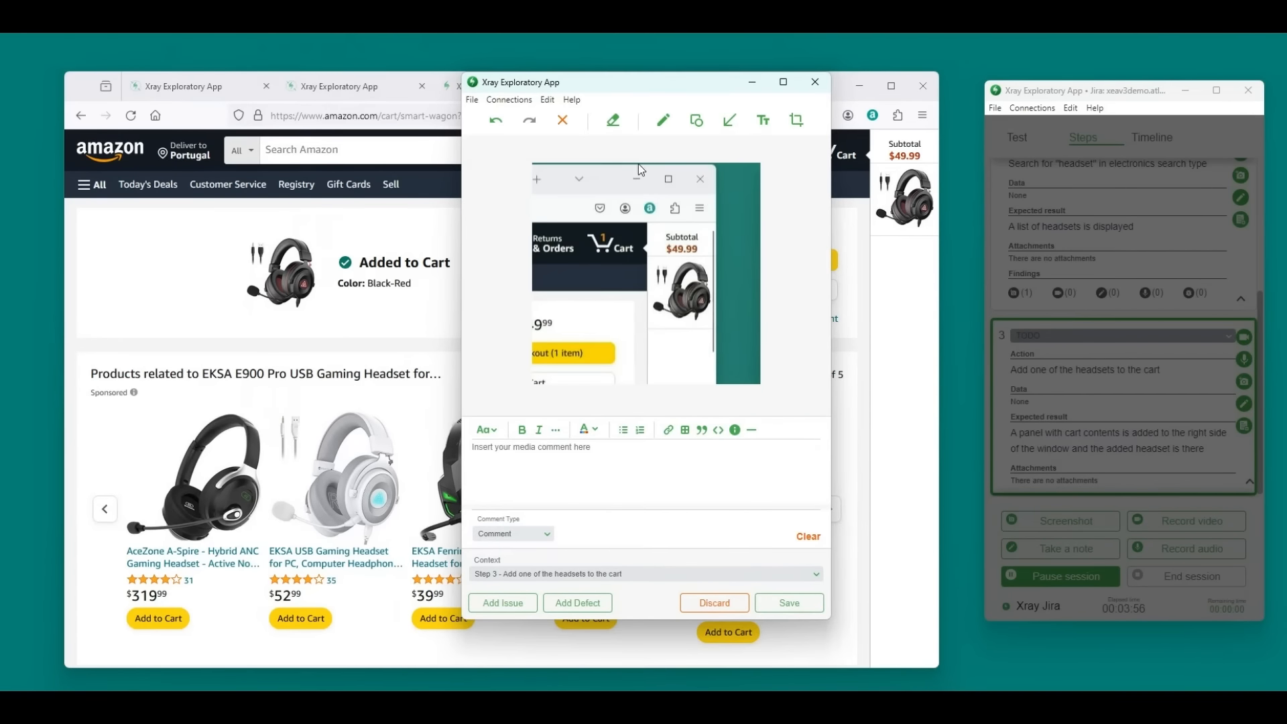
Comment on the screenshot with the tester's bracketed name and "When window is rezised sometimes delete button from chart item is not available", and copy the description
click(602, 468)
text(ed)
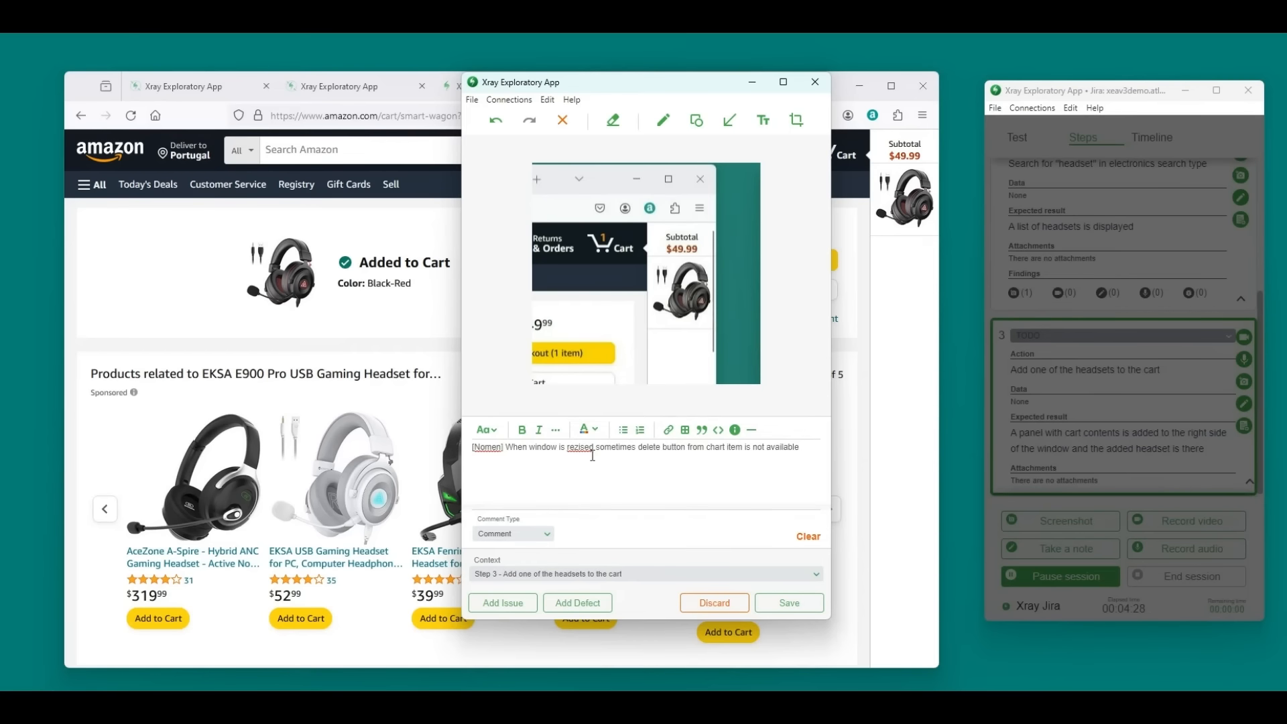
right_click(579, 446)
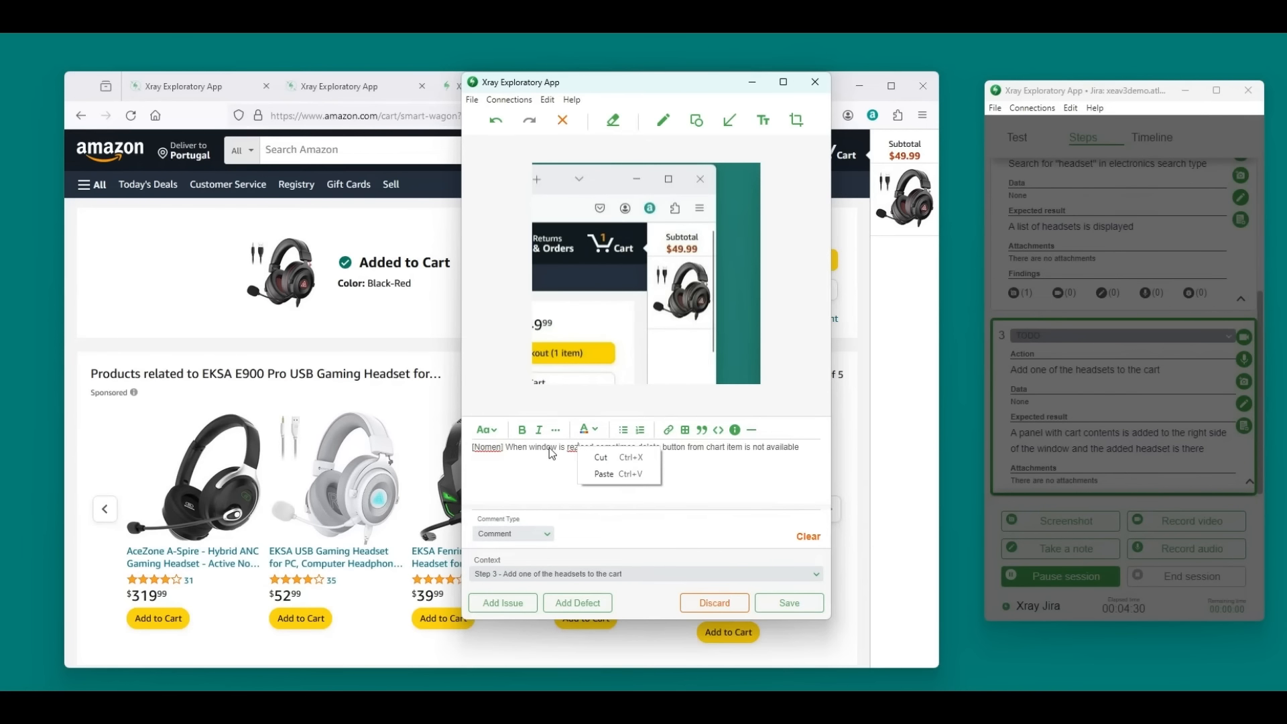
double_click(550, 447)
triple_click(551, 448)
click(550, 447)
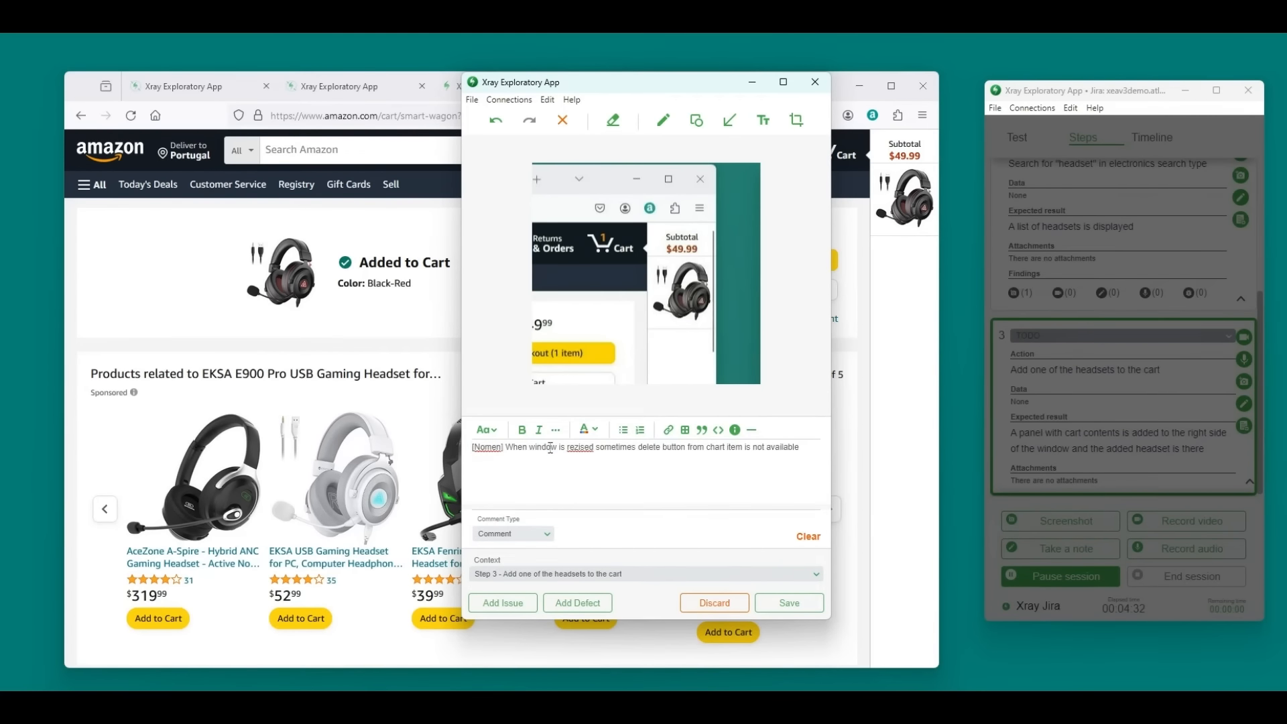
drag(506, 447, 854, 454)
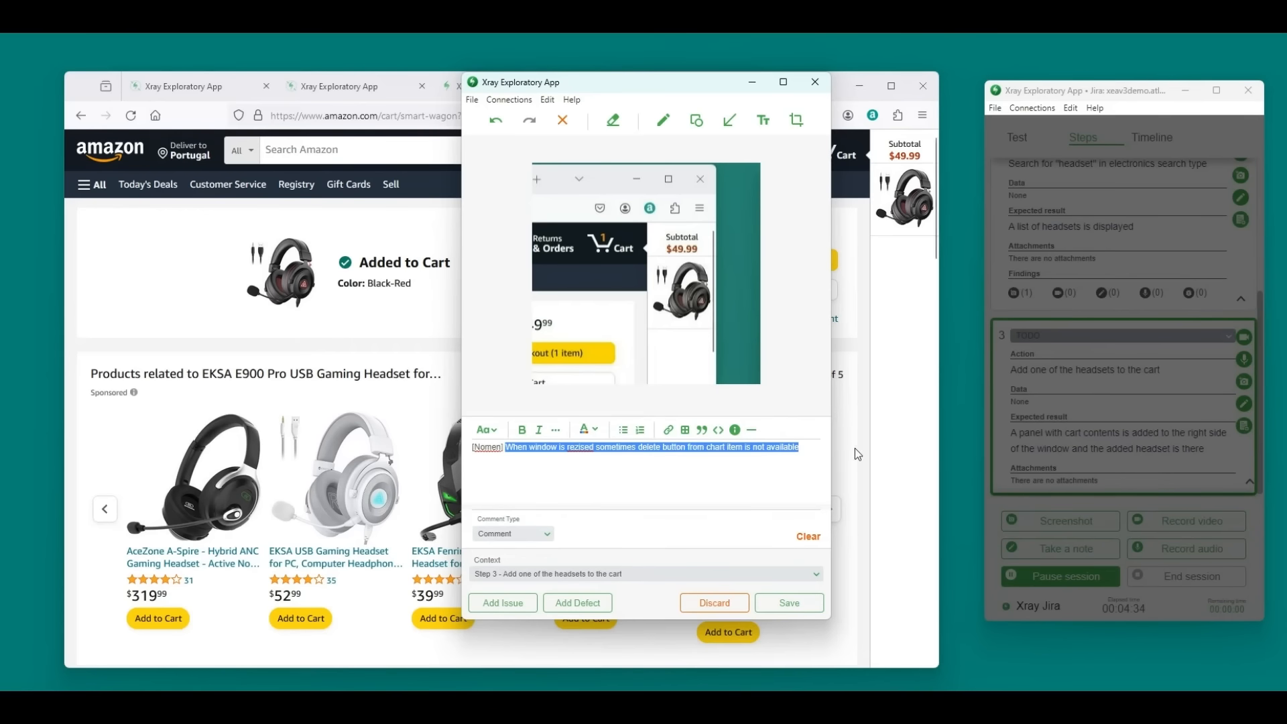
click(706, 478)
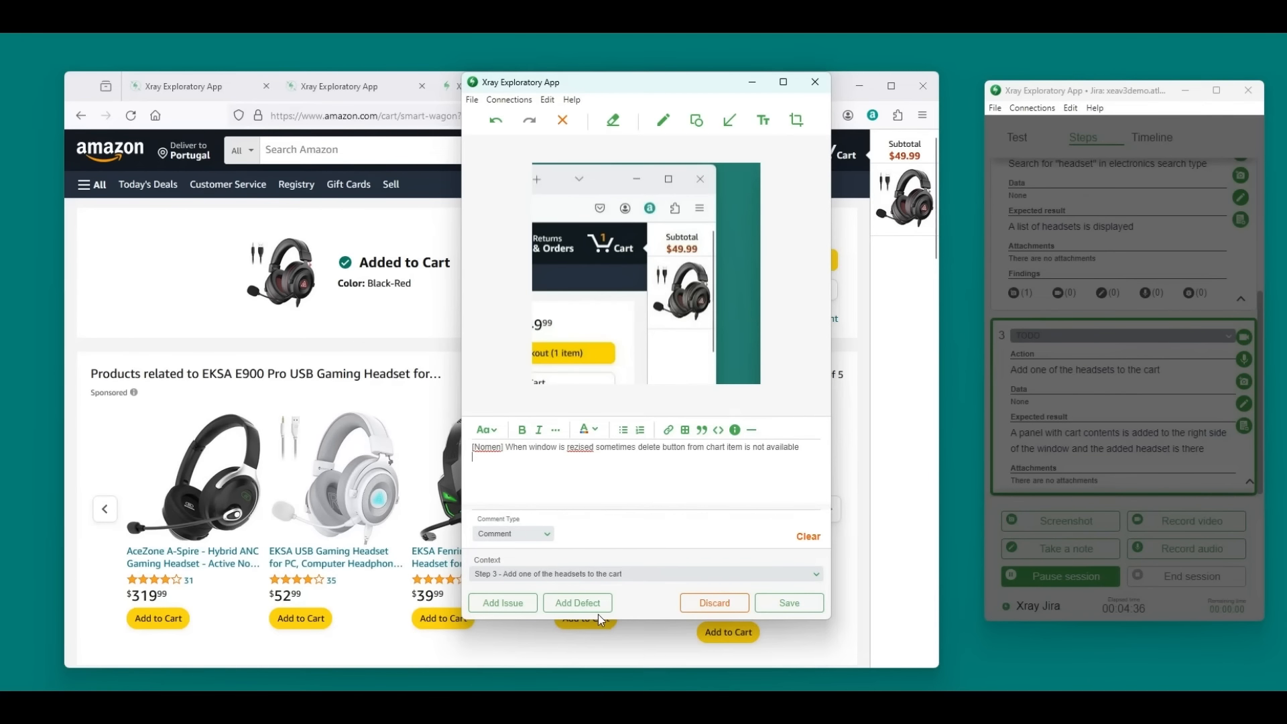
Create a new Bug defect from the screenshot in the AMZ - Amazon project, using the copied description as its summary
click(566, 604)
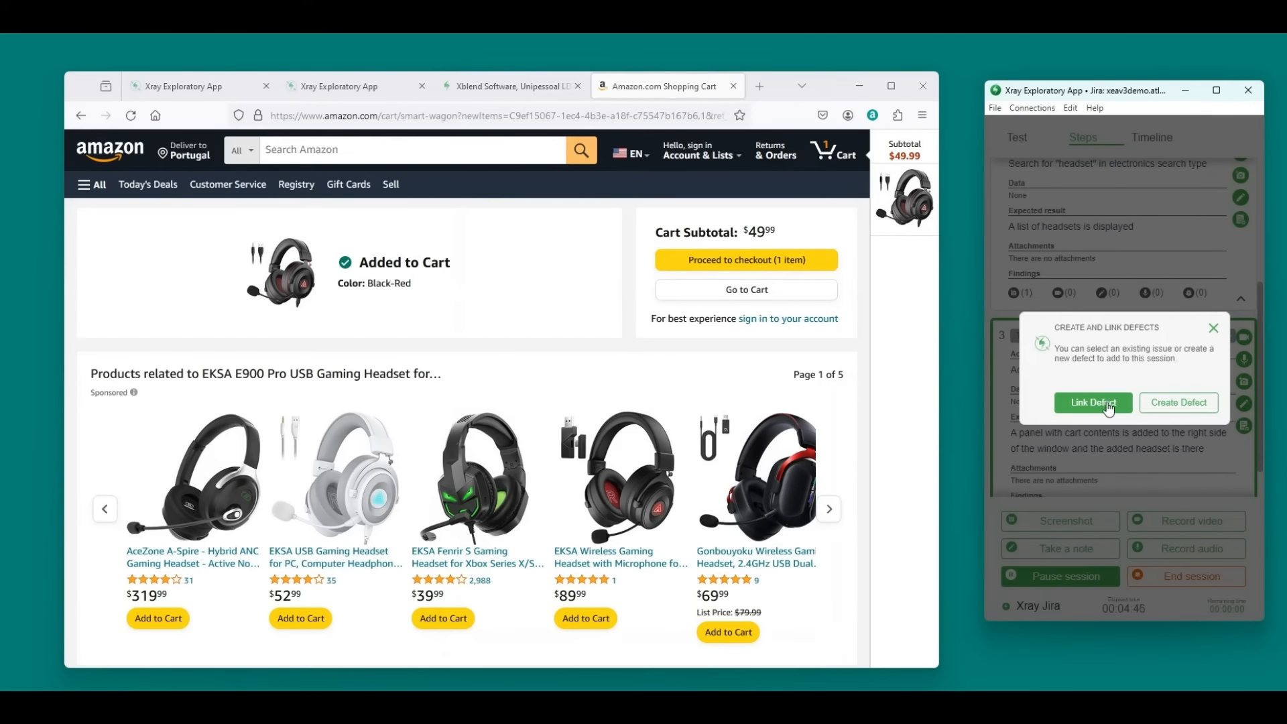
click(1170, 405)
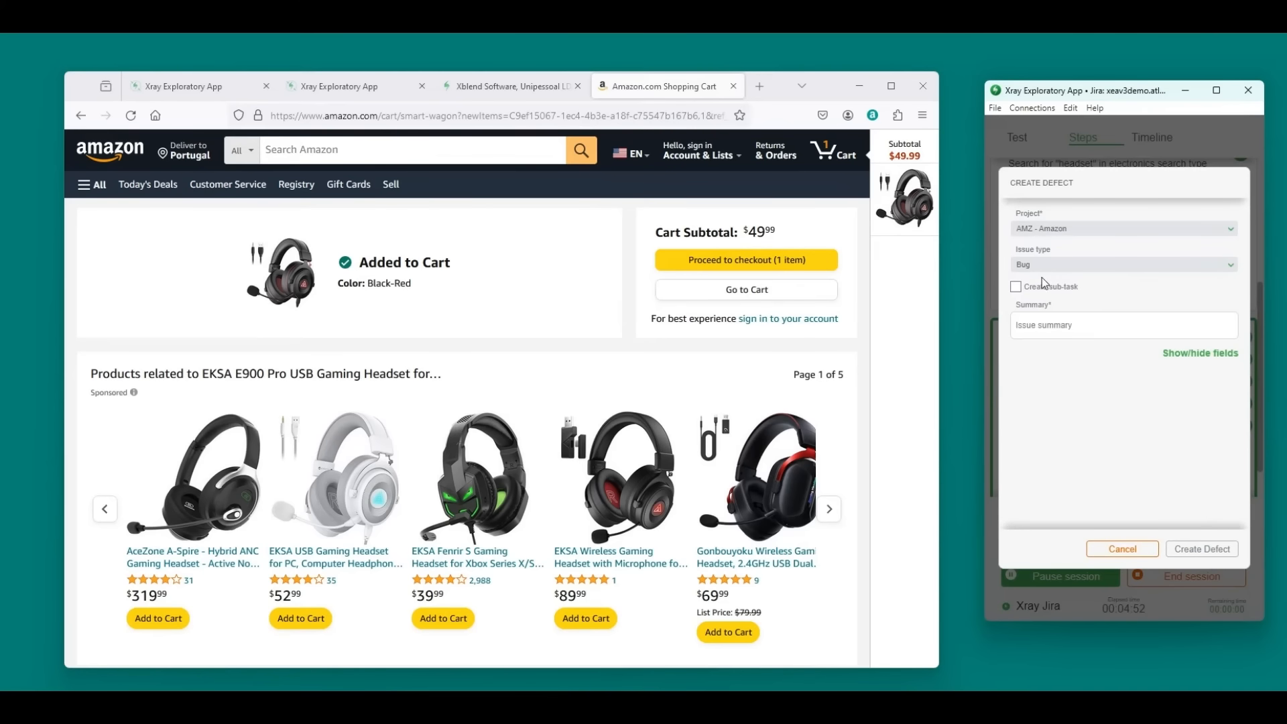
click(1069, 325)
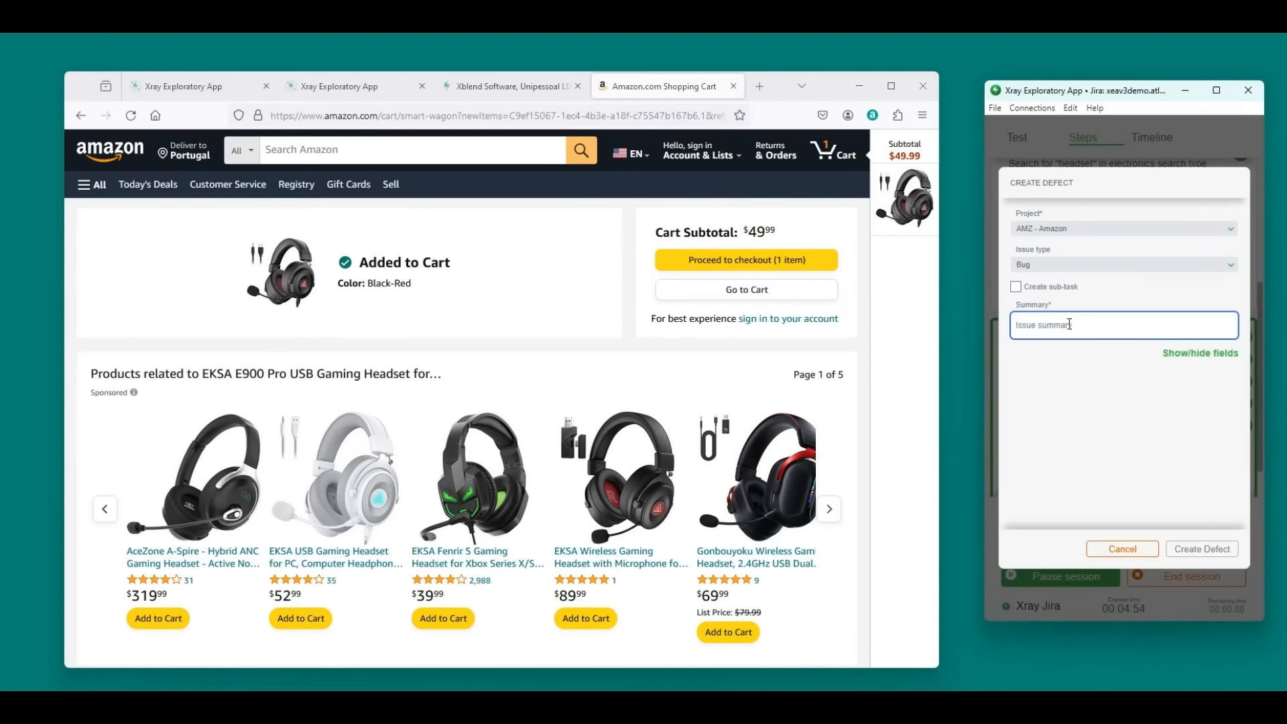
key(ctrl+v)
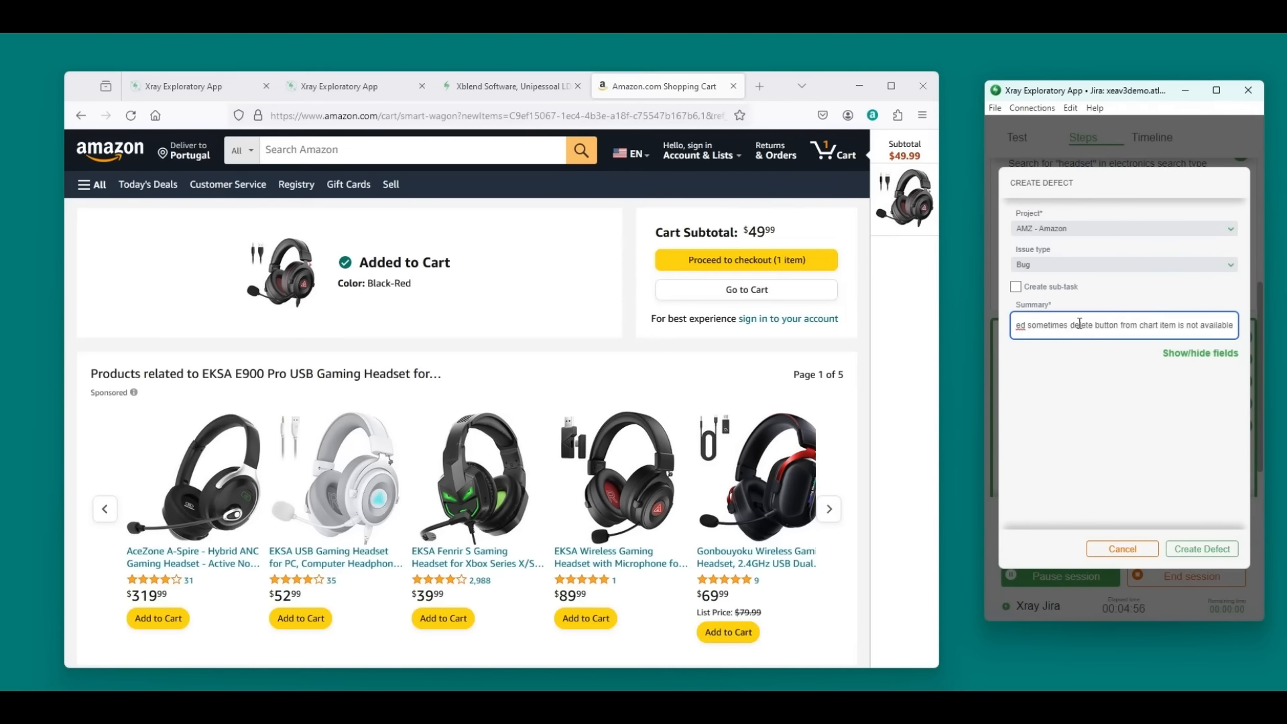
click(1202, 552)
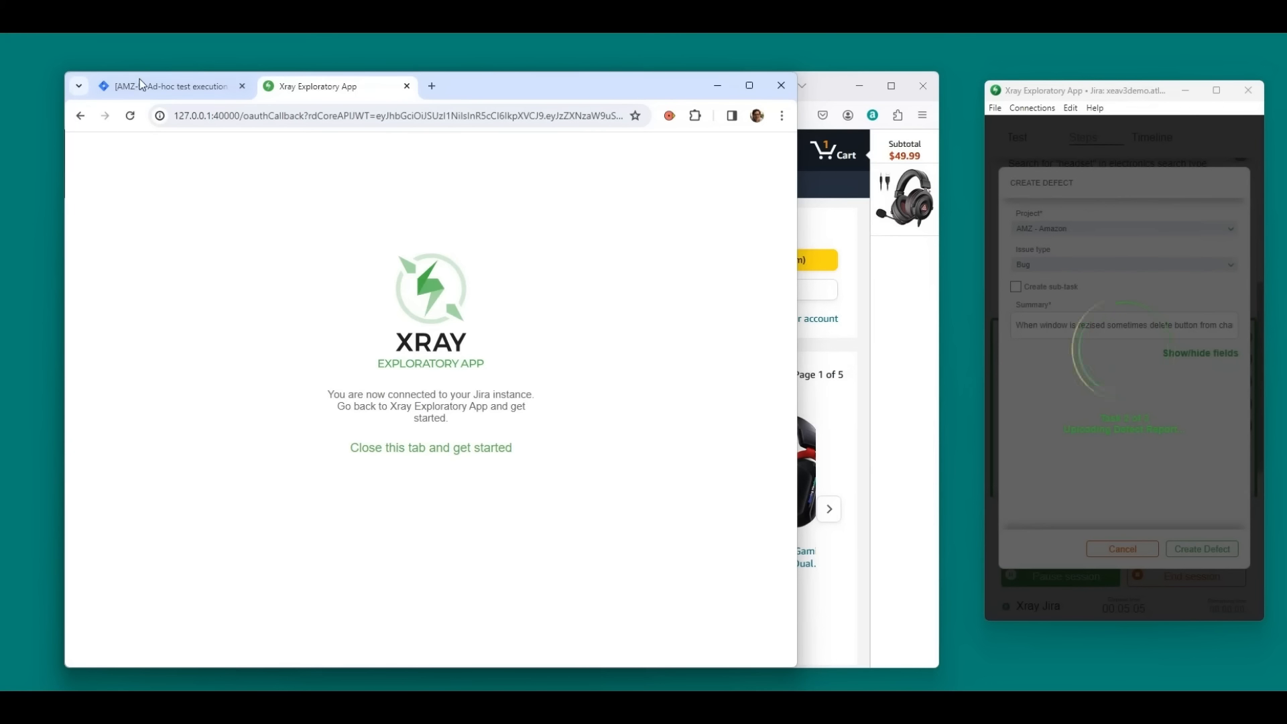
Refresh the Amazon project's issue list in Jira, open the newly reported window-resizing defect, and examine its attachments
click(143, 86)
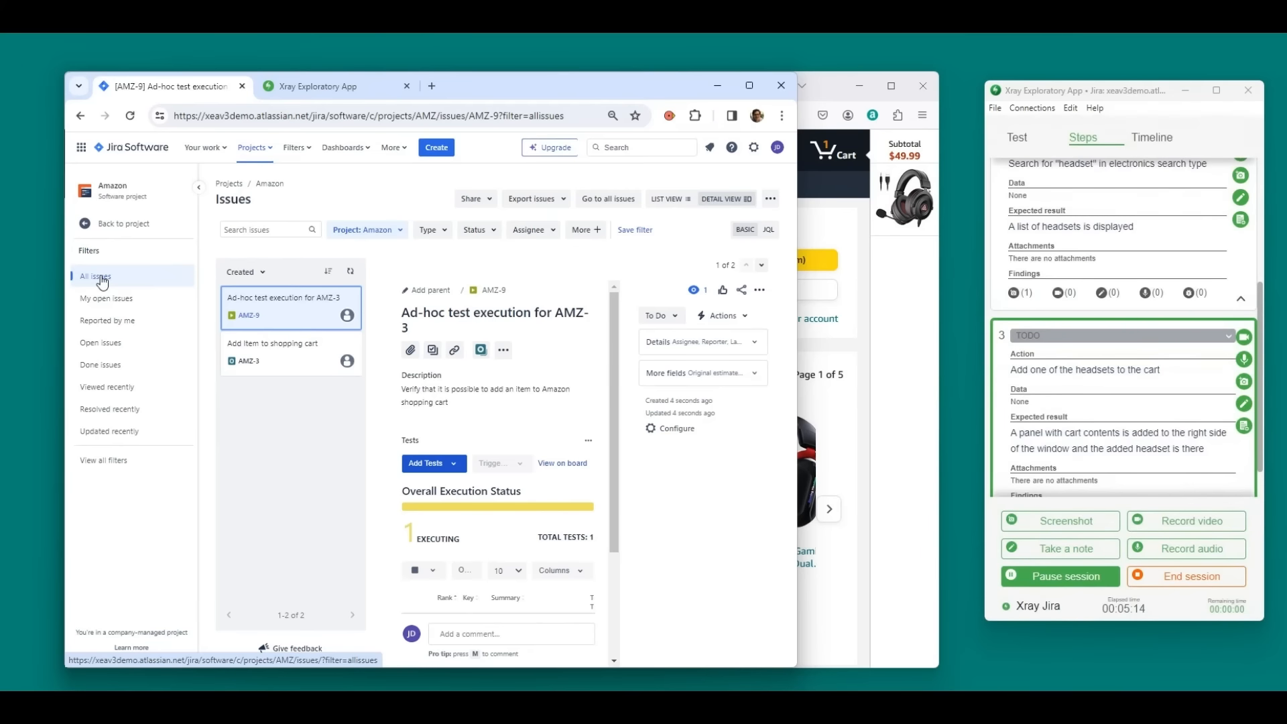
click(102, 278)
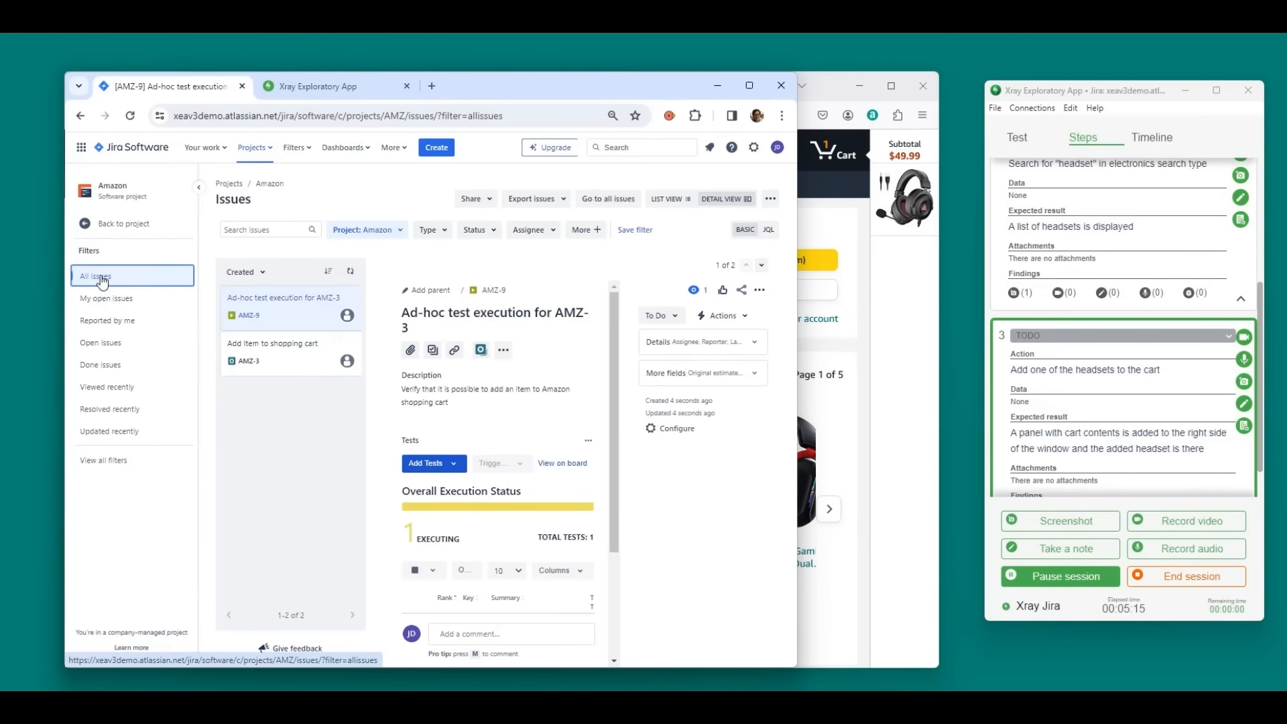
click(134, 120)
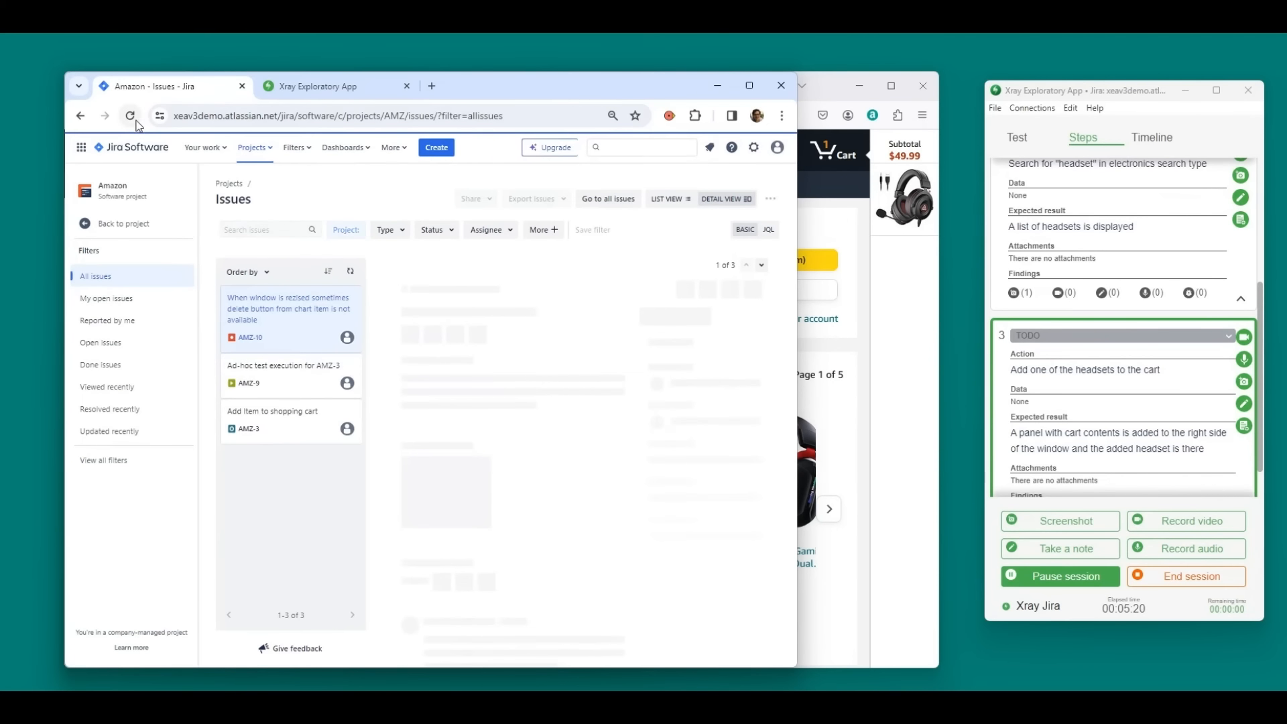
click(300, 311)
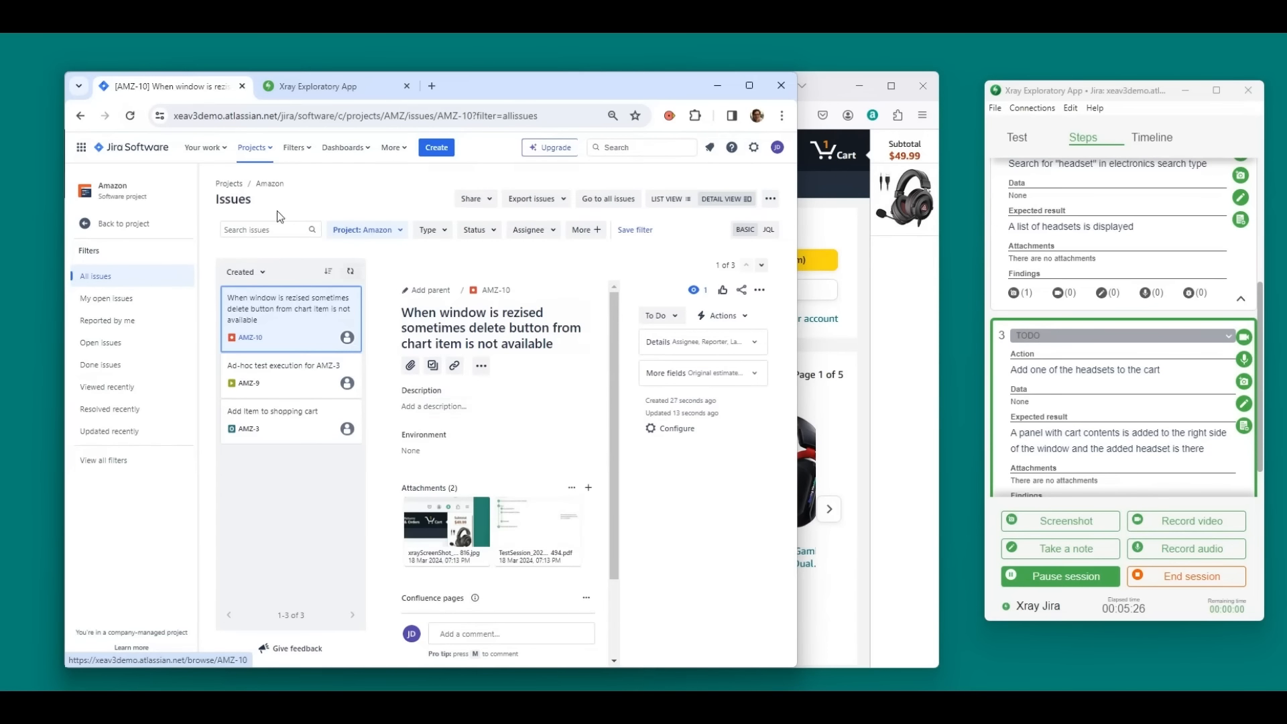
scroll(505, 392, down, 1)
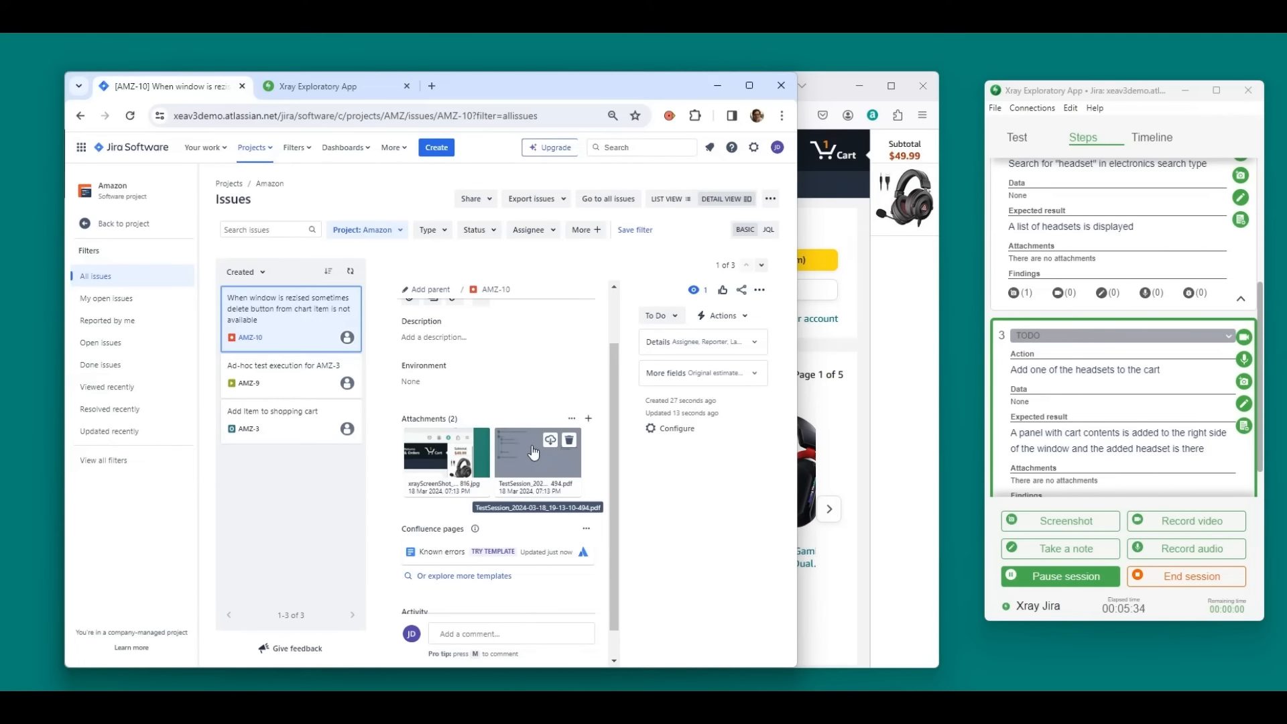
scroll(526, 398, up, 1)
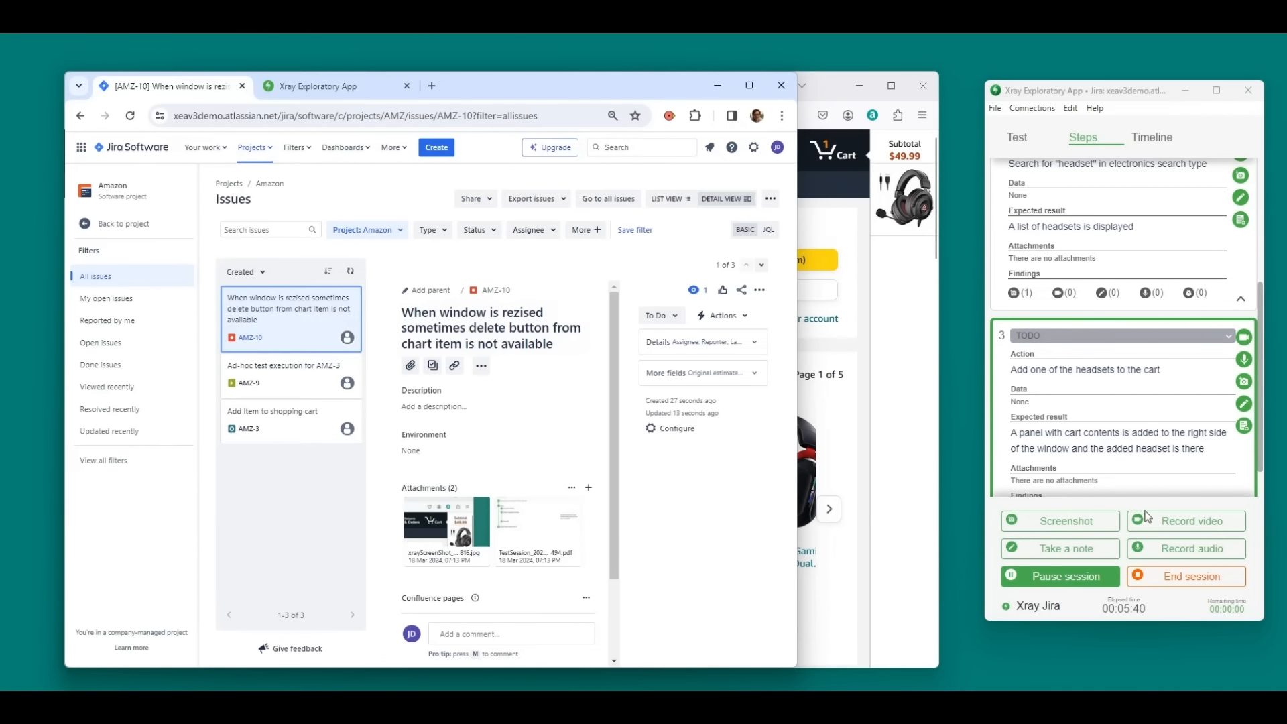
Review the session timeline for the testers' screenshots and comments on steps 2 and 3 and the linked defect
click(1154, 137)
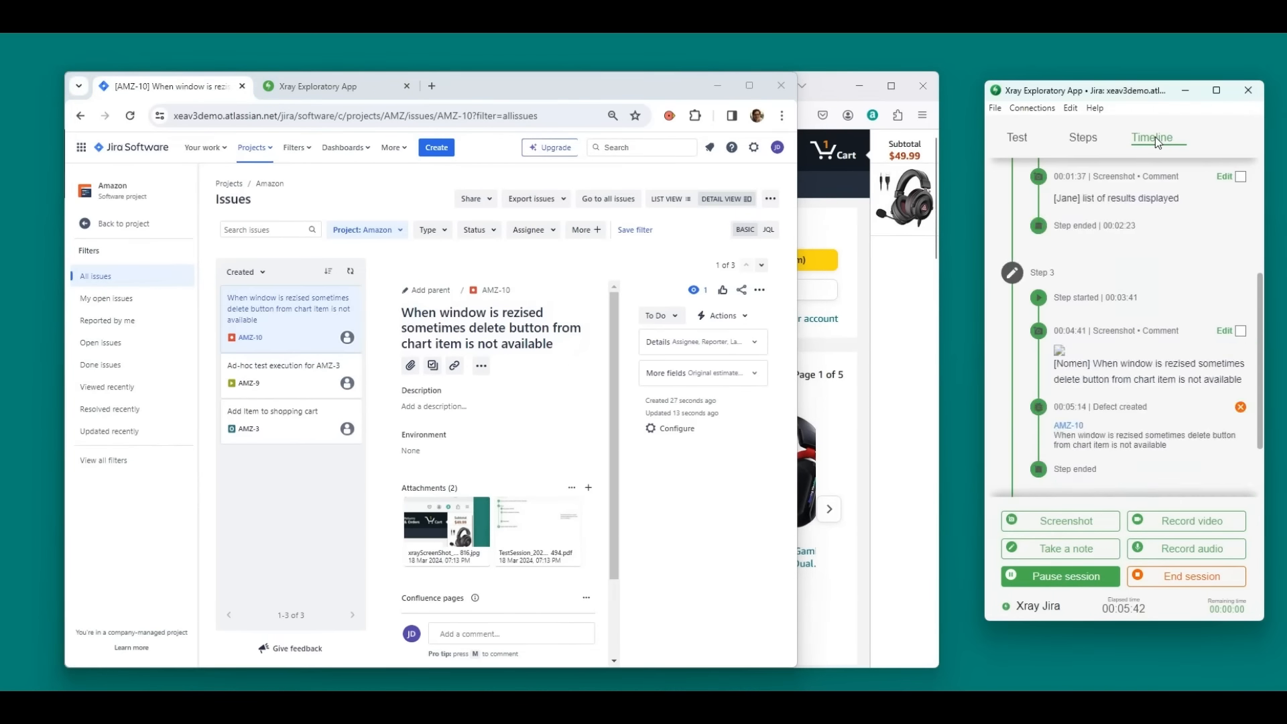
scroll(1141, 271, down, 5)
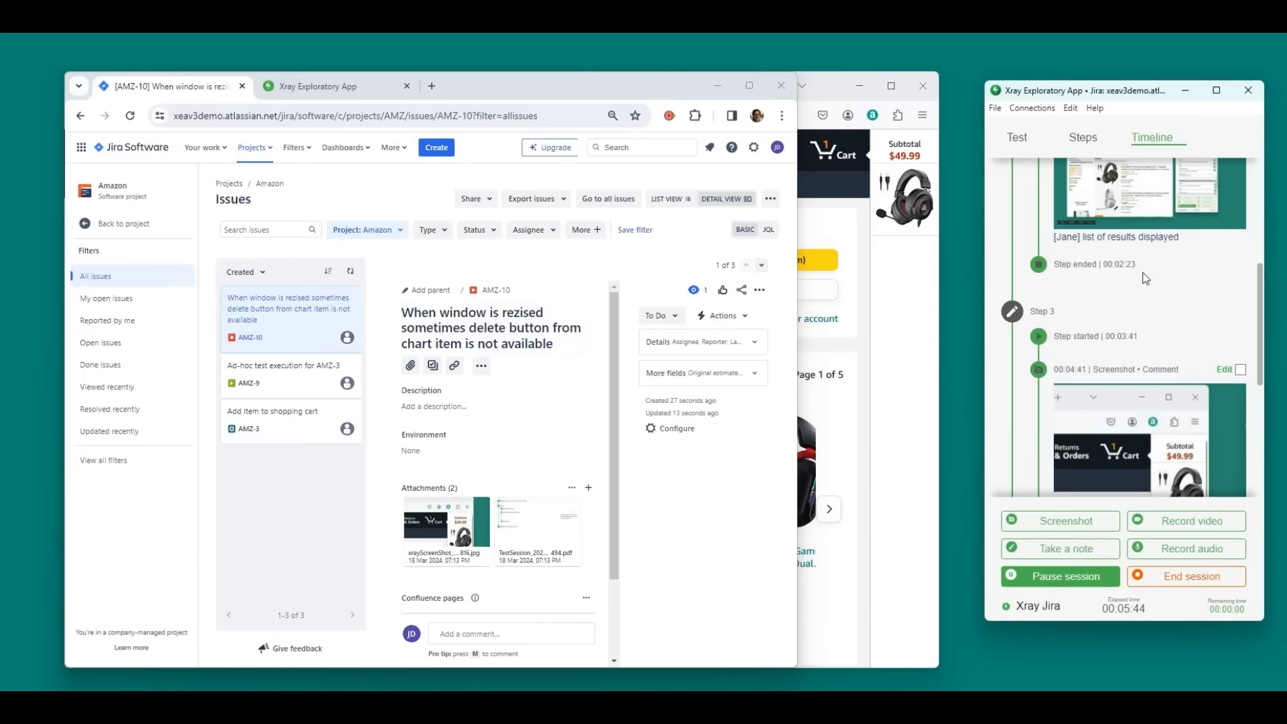
scroll(1143, 278, down, 3)
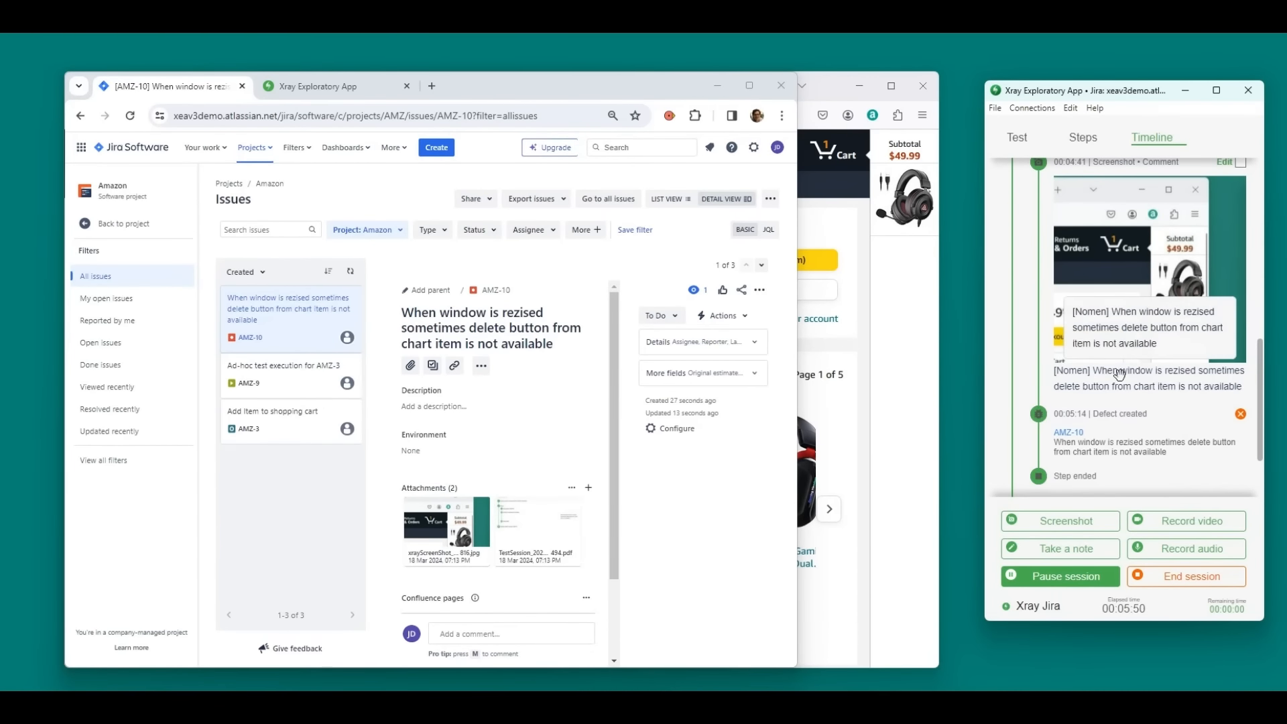
scroll(1150, 293, down, 2)
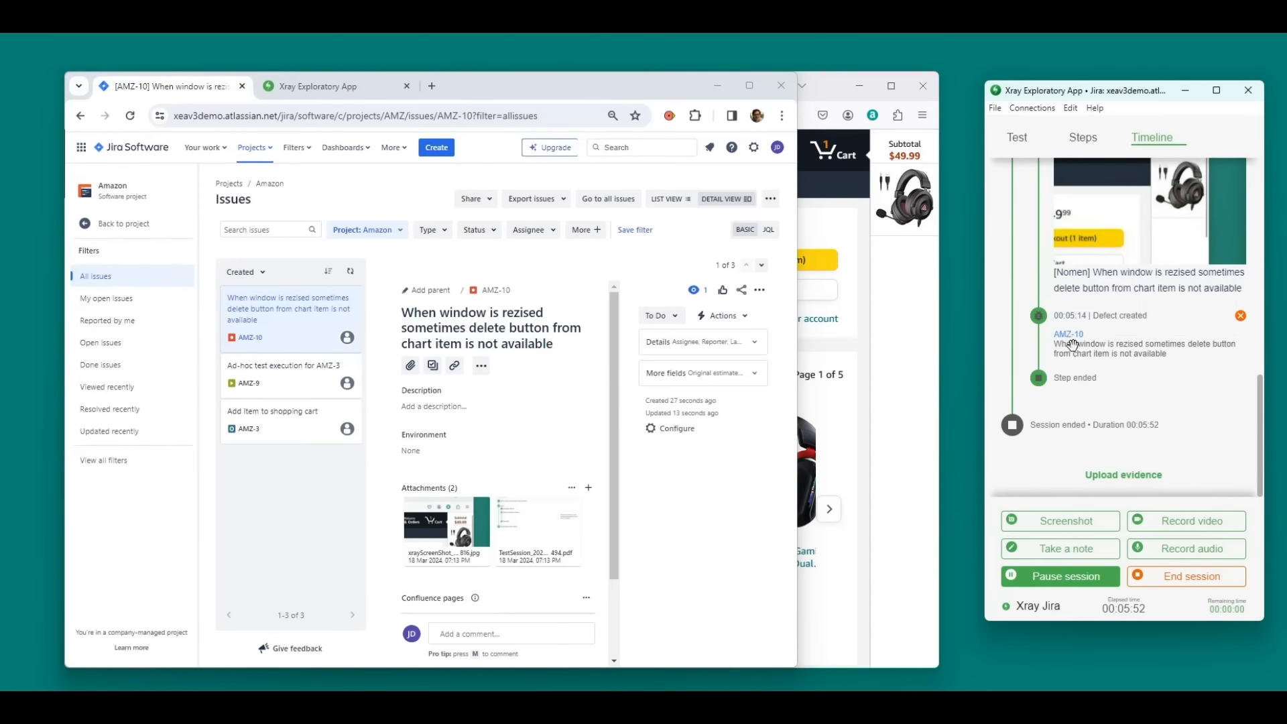
scroll(1140, 335, up, 5)
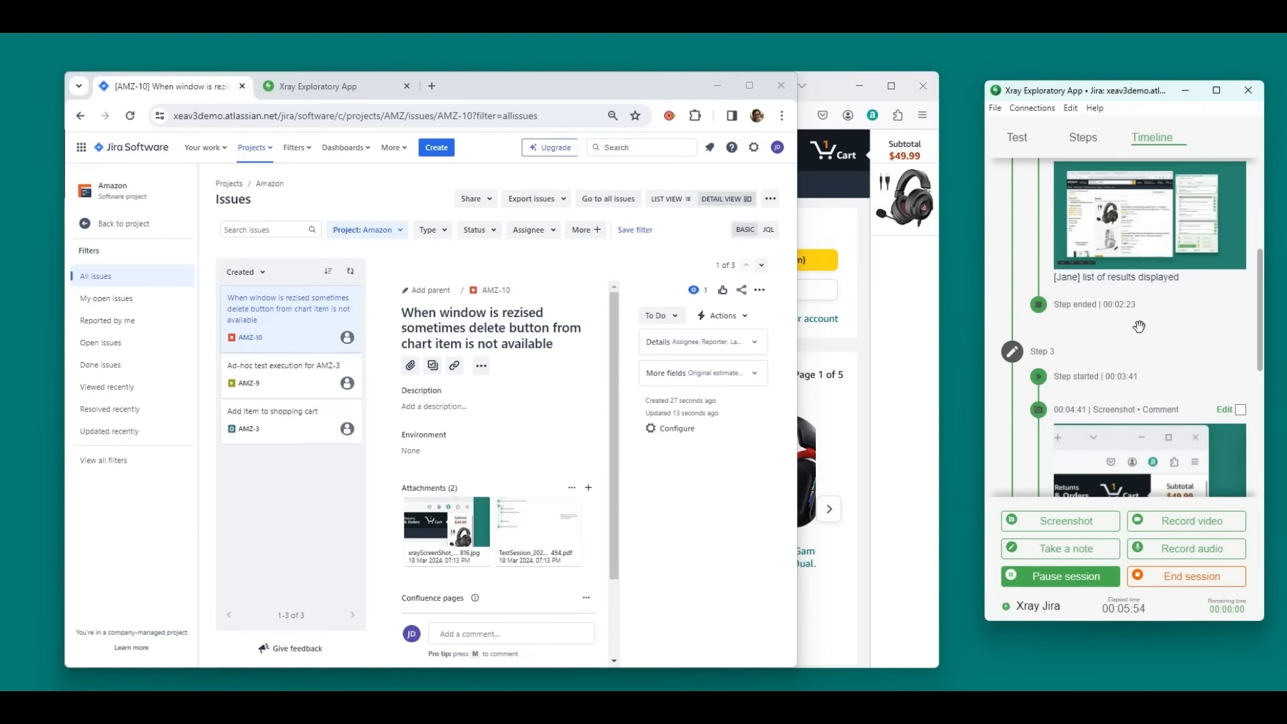
scroll(1139, 335, up, 1)
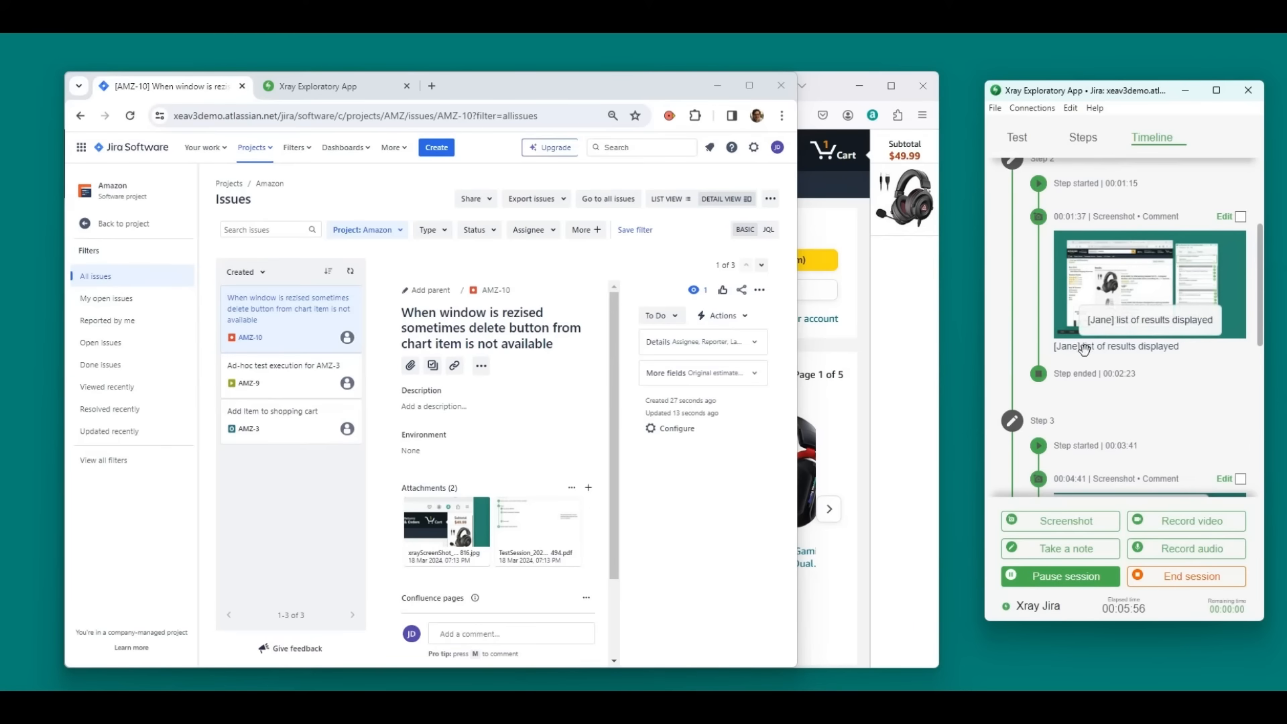
scroll(1123, 295, up, 2)
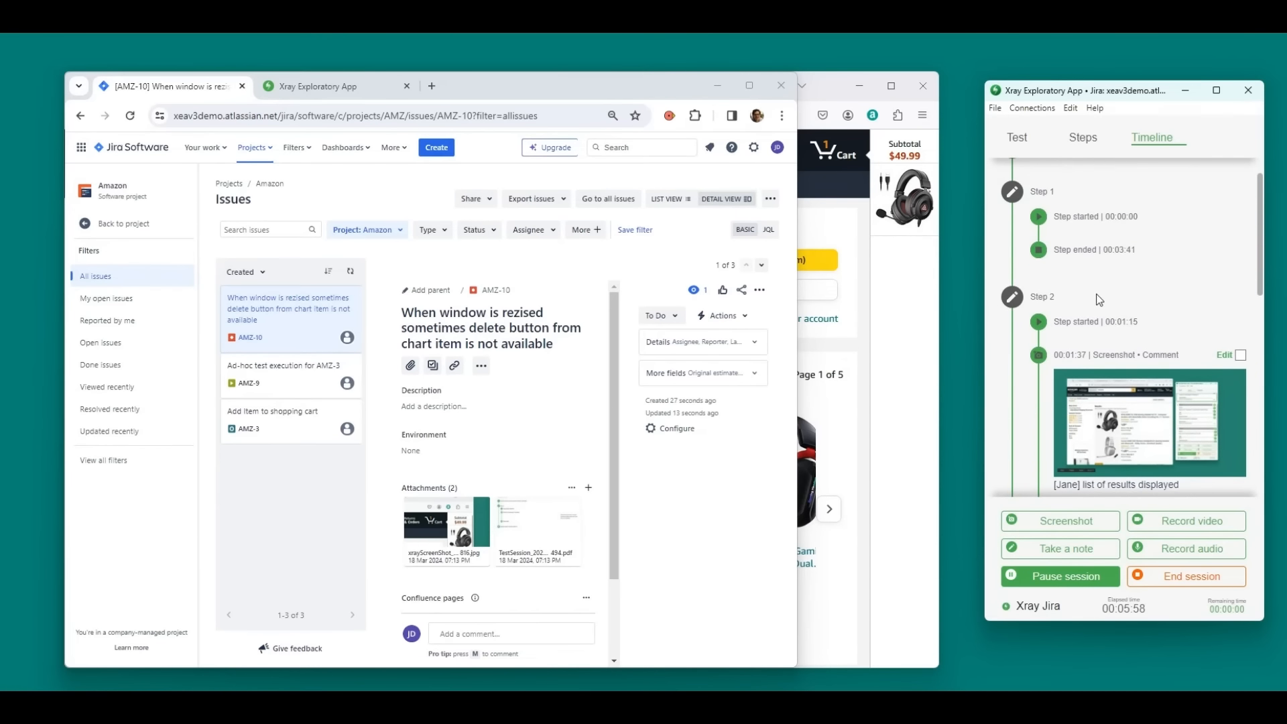
Minimize the Jira browser window and set test step 3, adding a headset to the cart, to PASSED
click(712, 85)
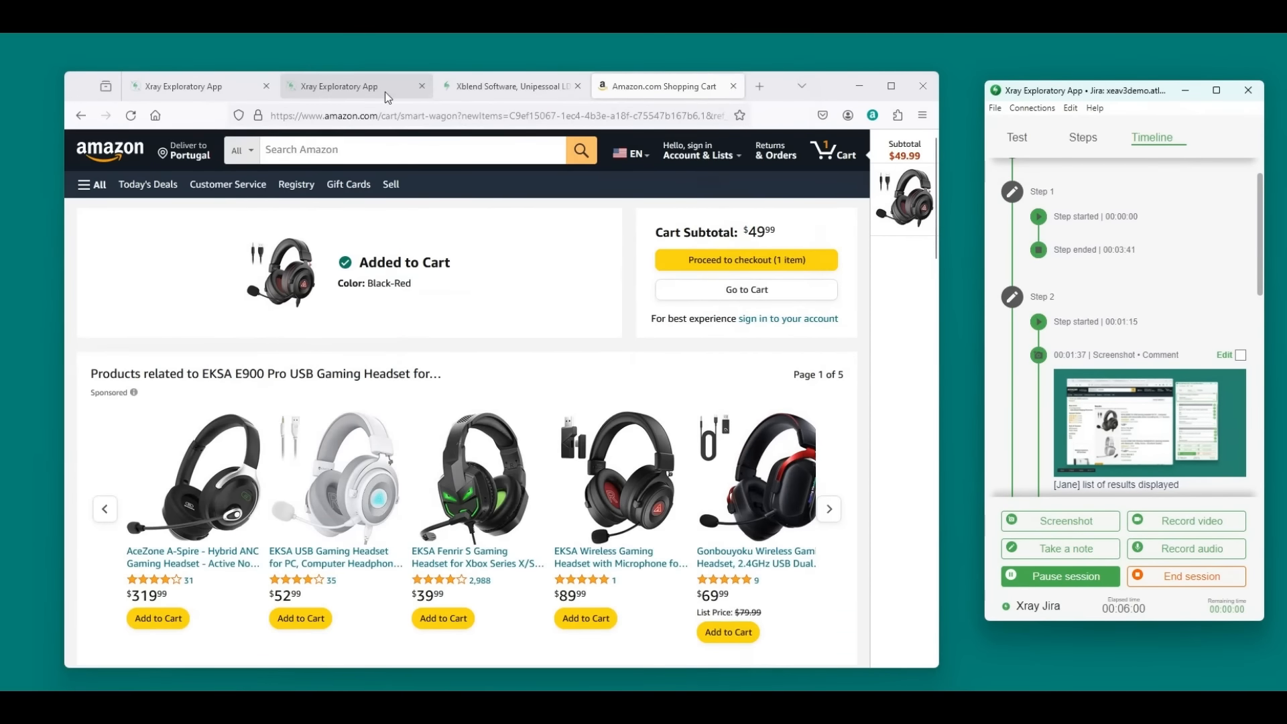
click(209, 87)
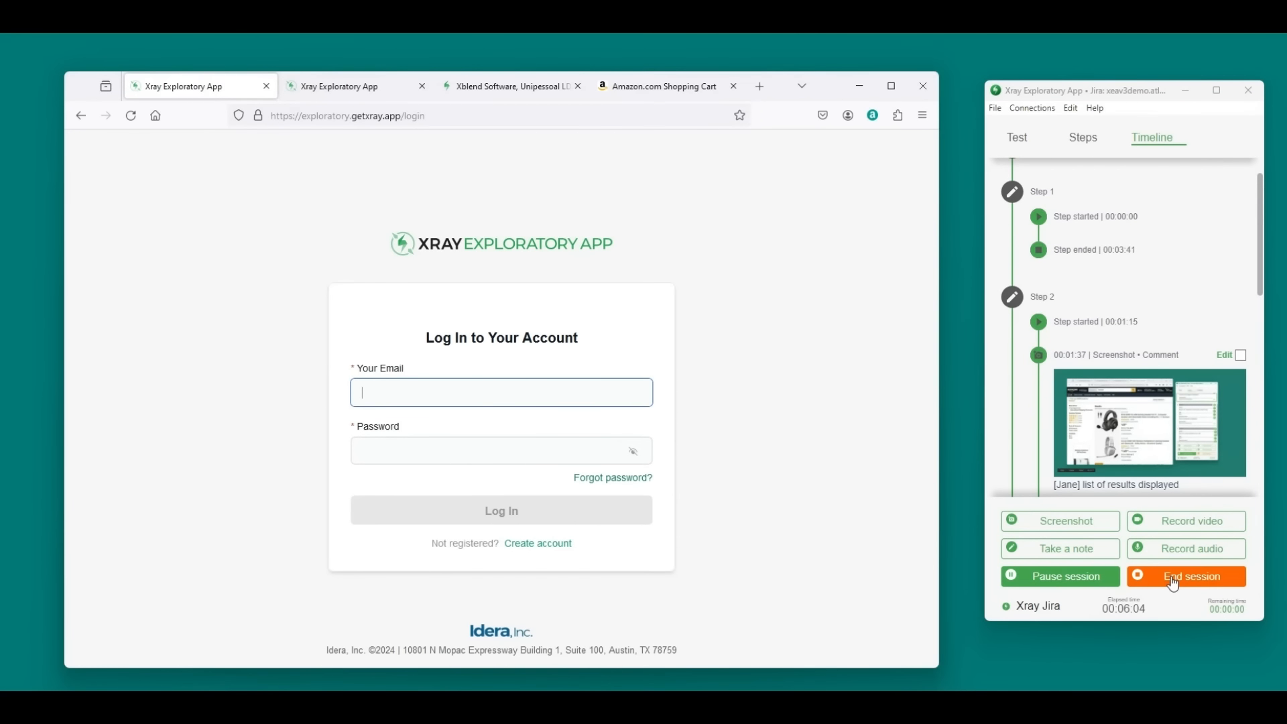
click(1076, 149)
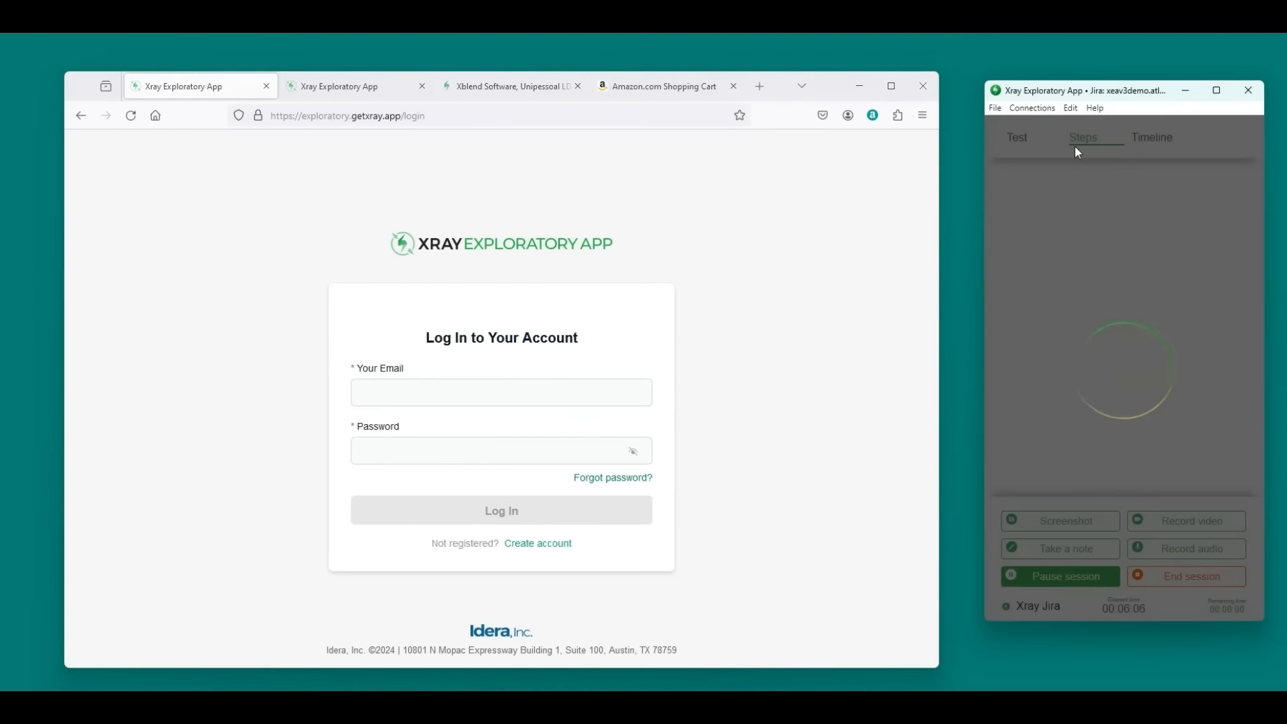
scroll(1089, 302, down, 3)
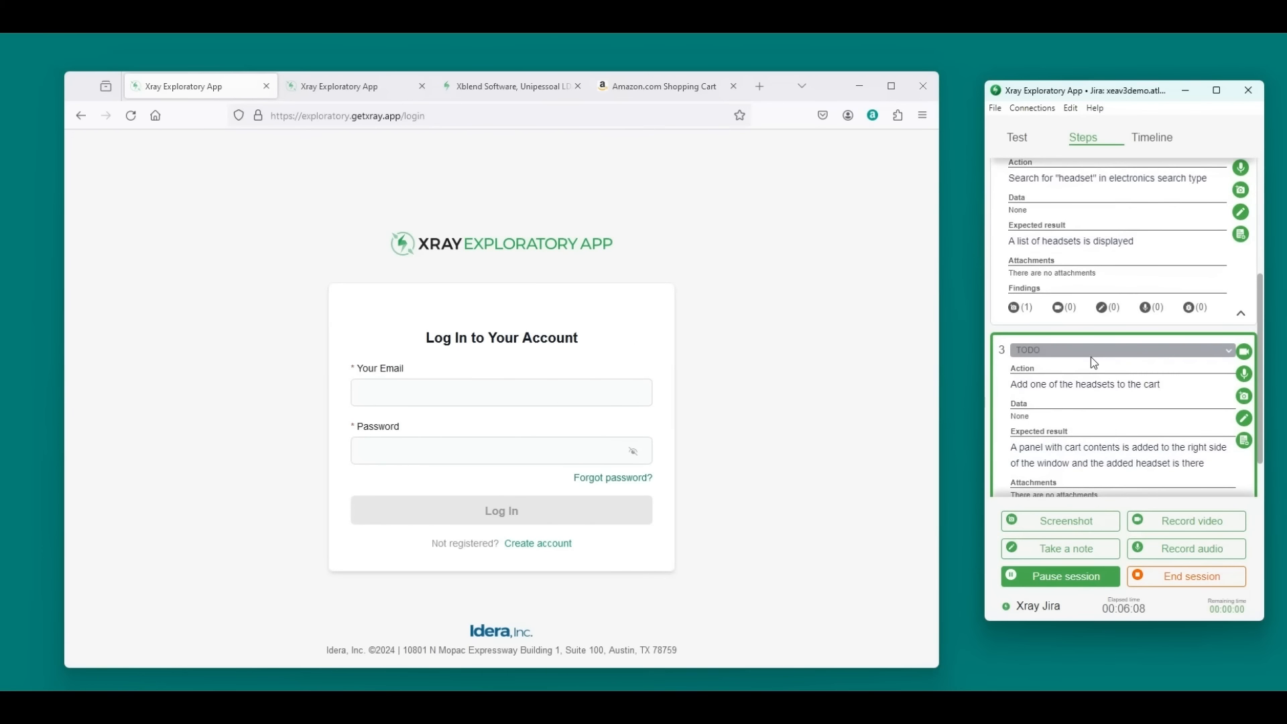
scroll(1096, 335, down, 1)
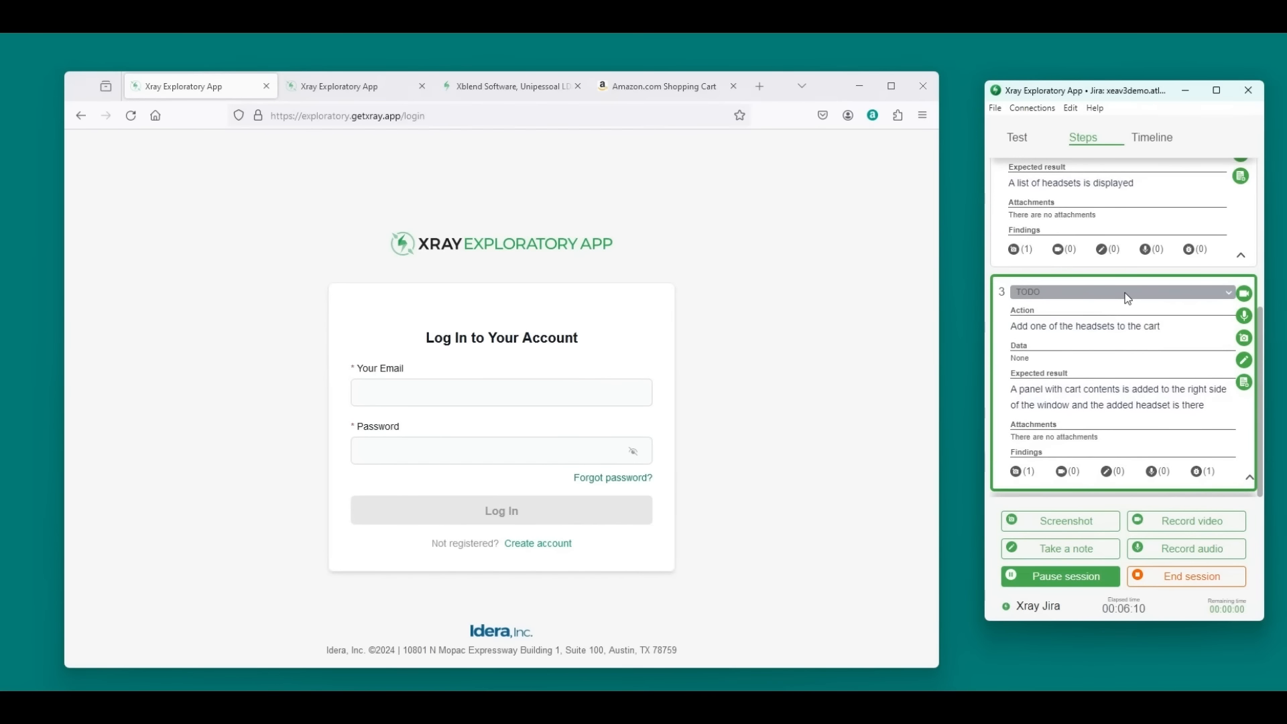
click(1127, 295)
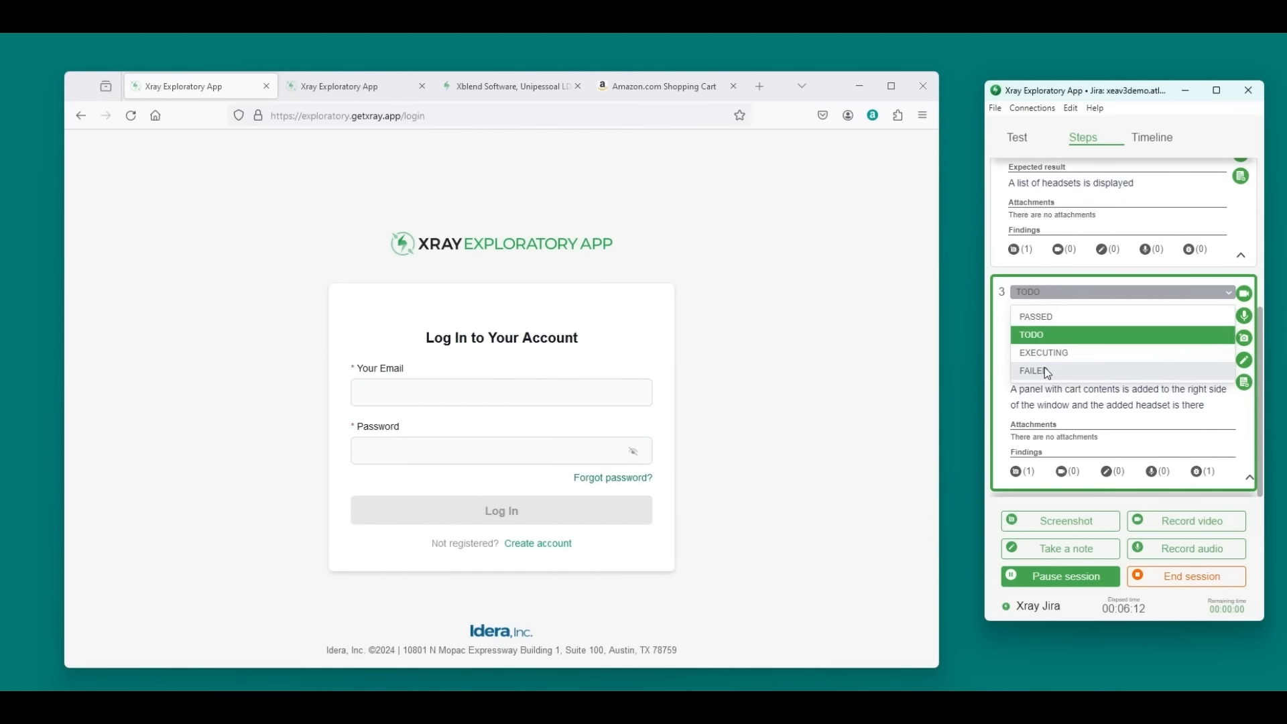
click(1044, 317)
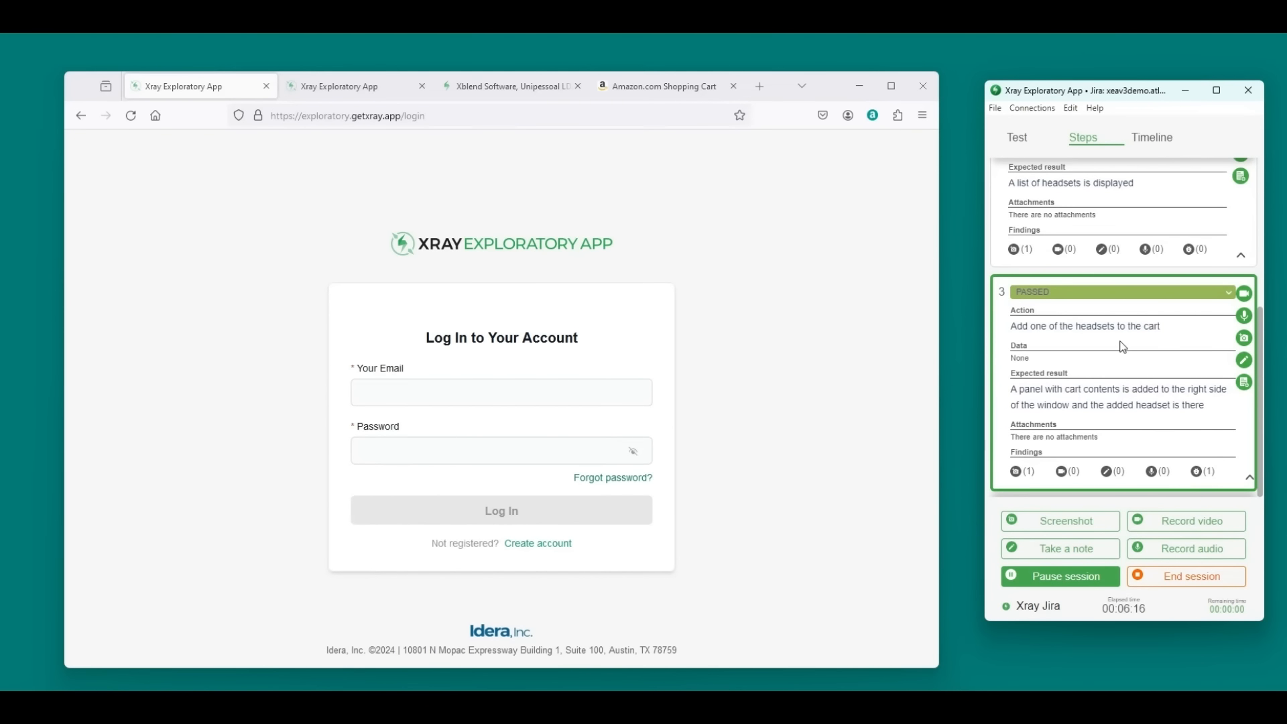
End the testing session, keep the overall test status as PASSED, and submit the test run
click(1172, 577)
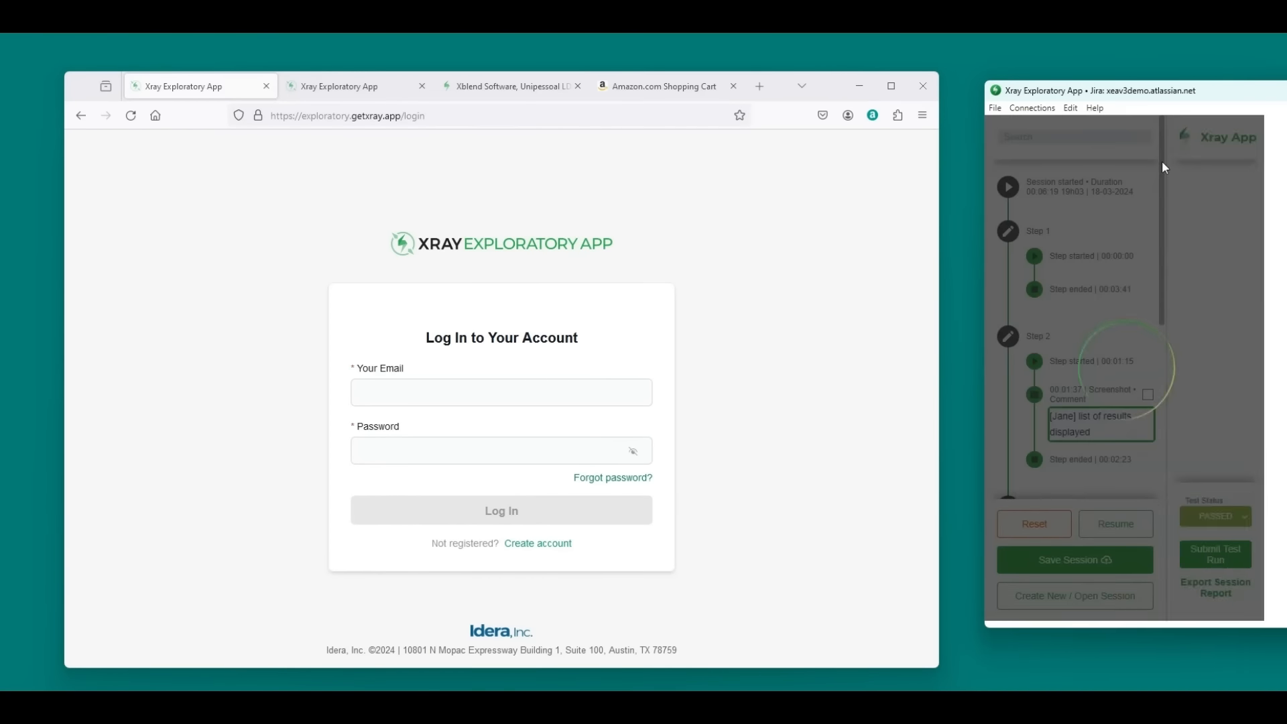
click(1216, 90)
drag(694, 63, 522, 85)
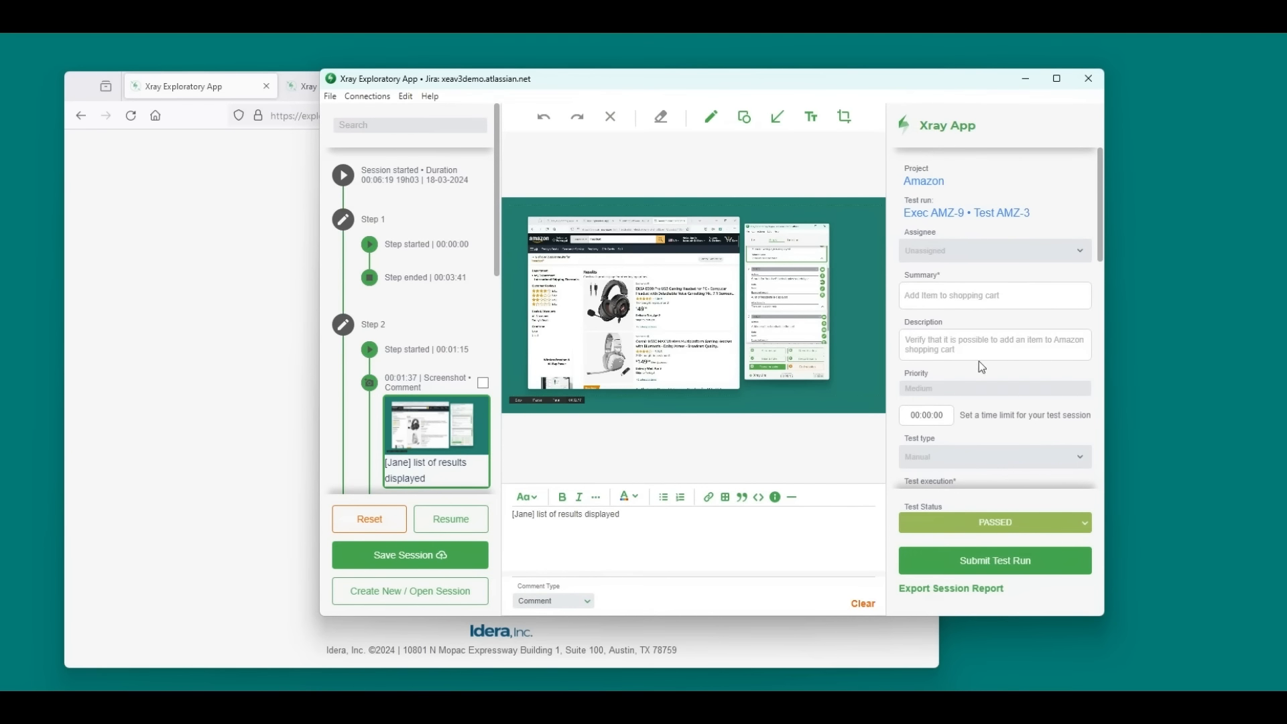
click(982, 531)
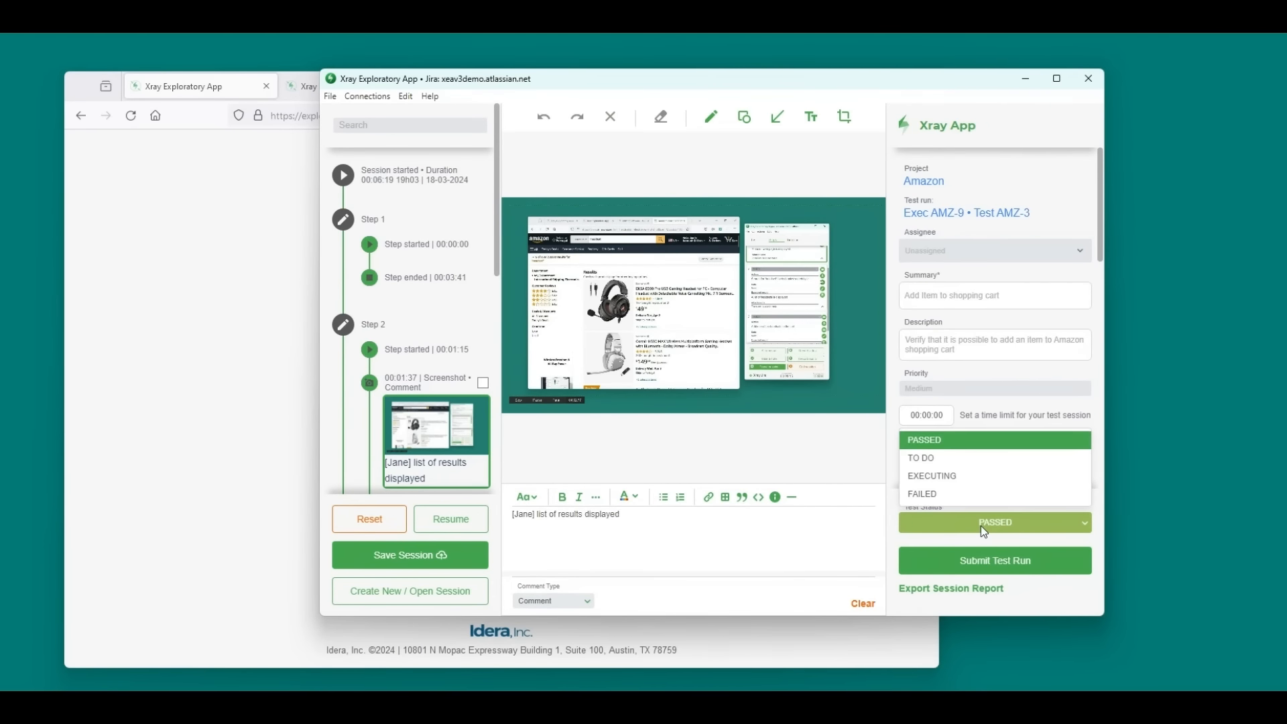
click(980, 525)
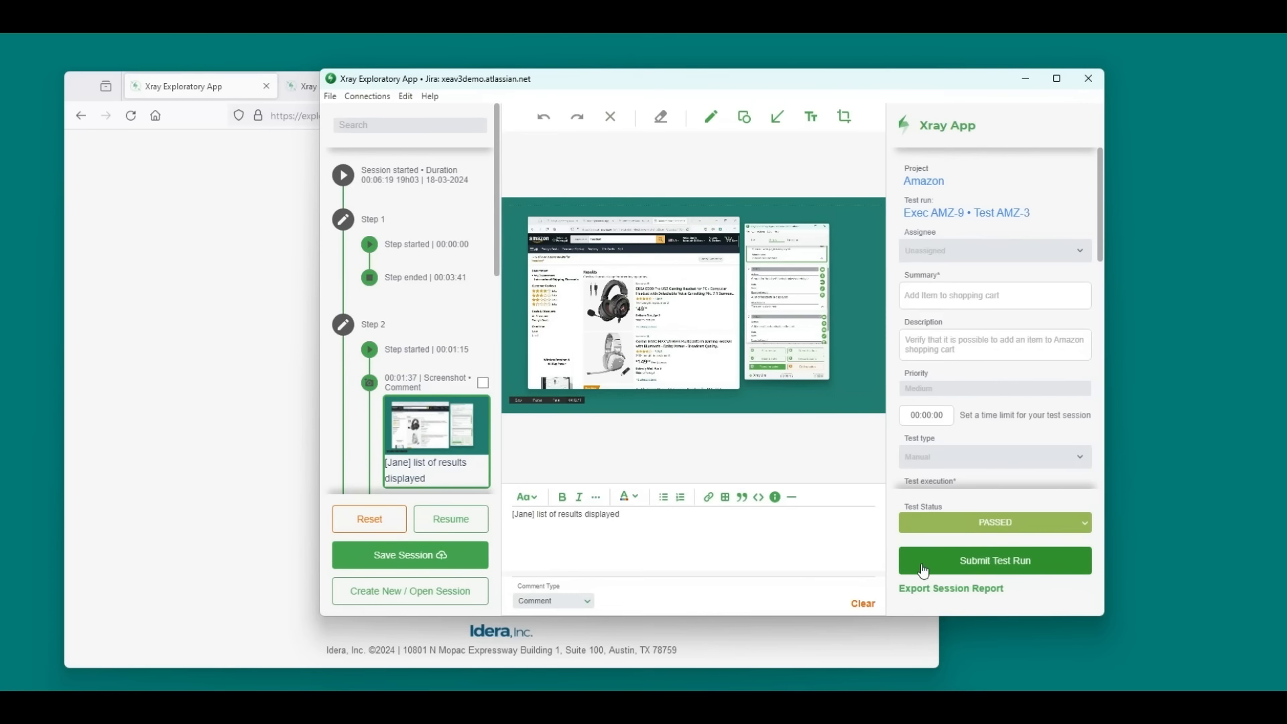
click(1029, 566)
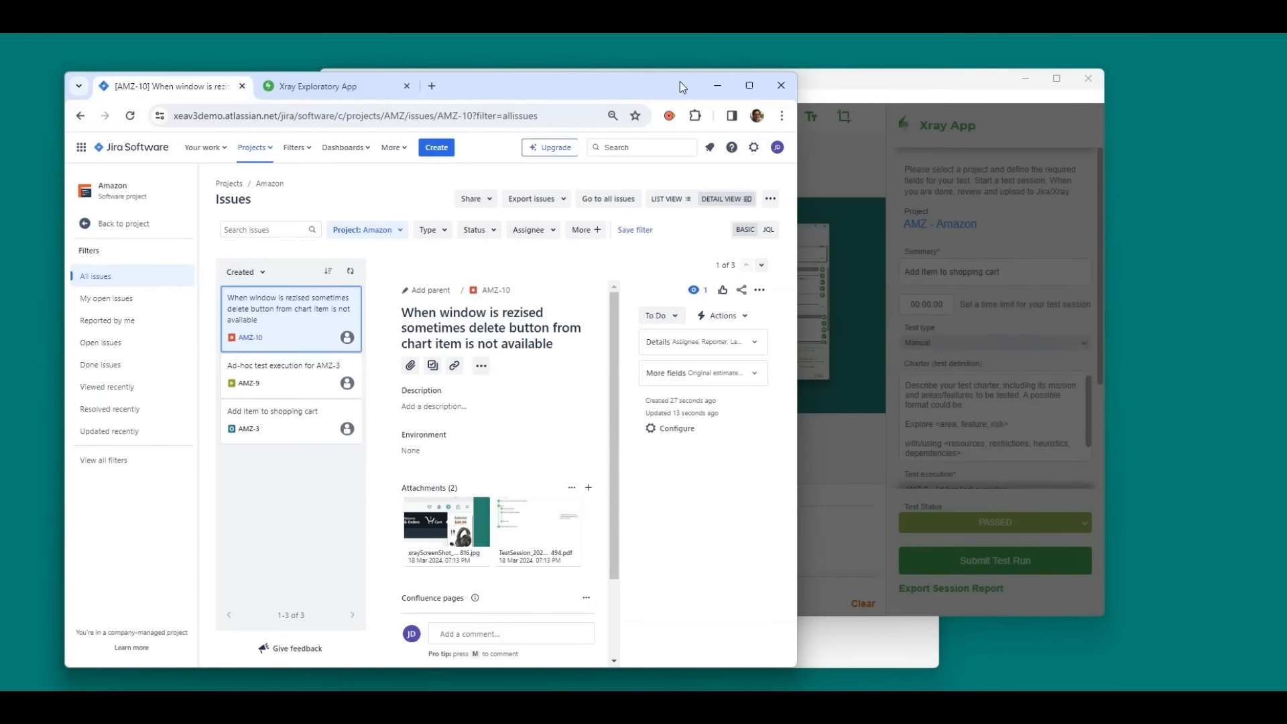
In Jira, open the "Add Item to shopping cart" test AMZ-3 in its own tab and display its test runs
drag(679, 82, 642, 91)
click(895, 85)
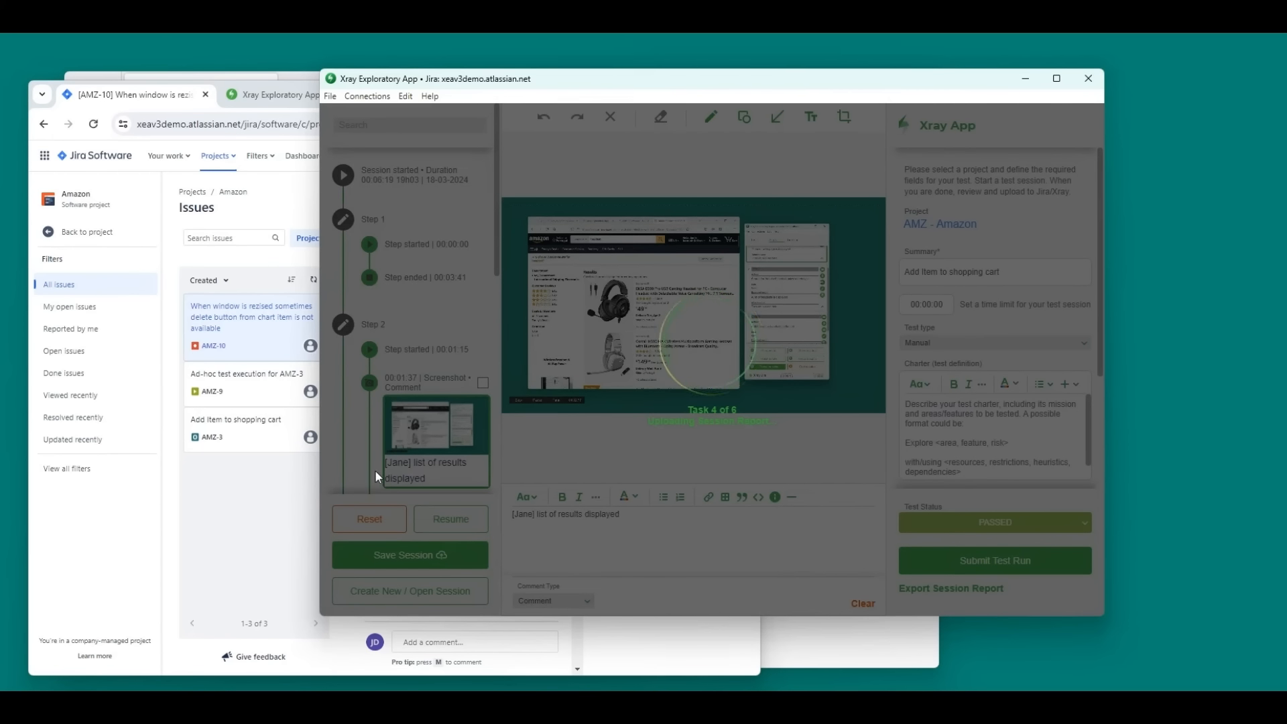
click(242, 425)
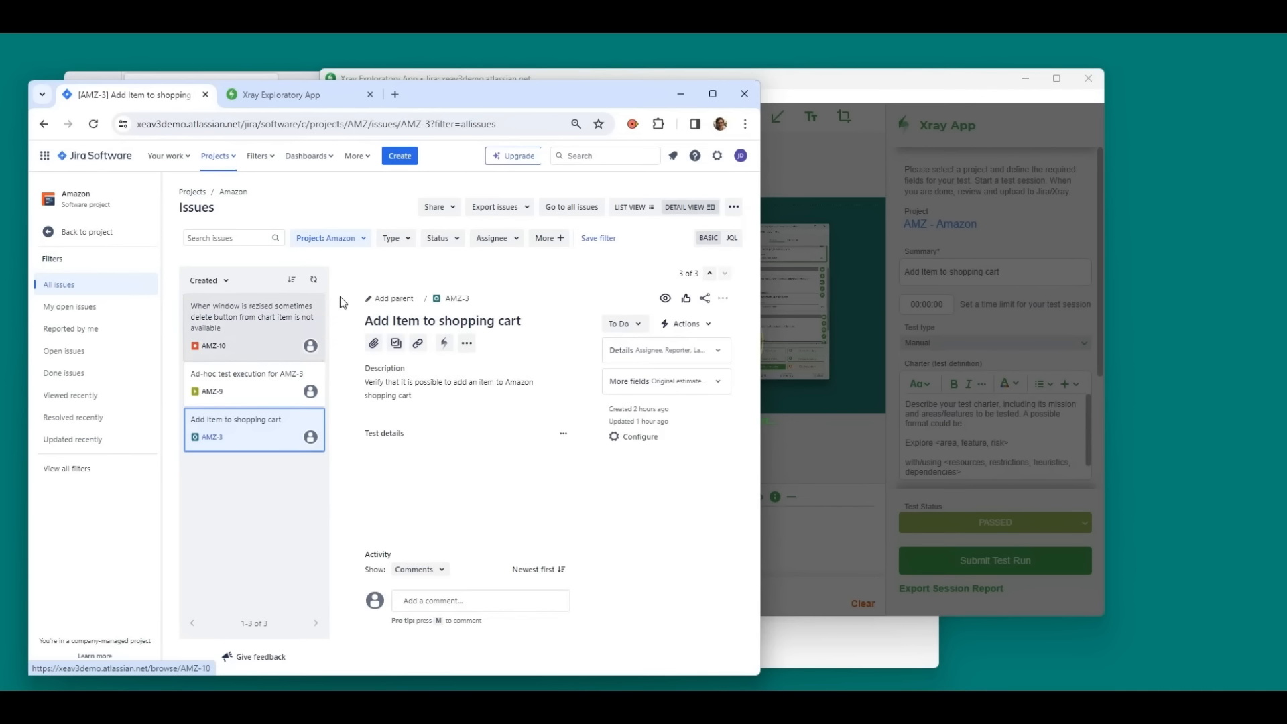
click(455, 299)
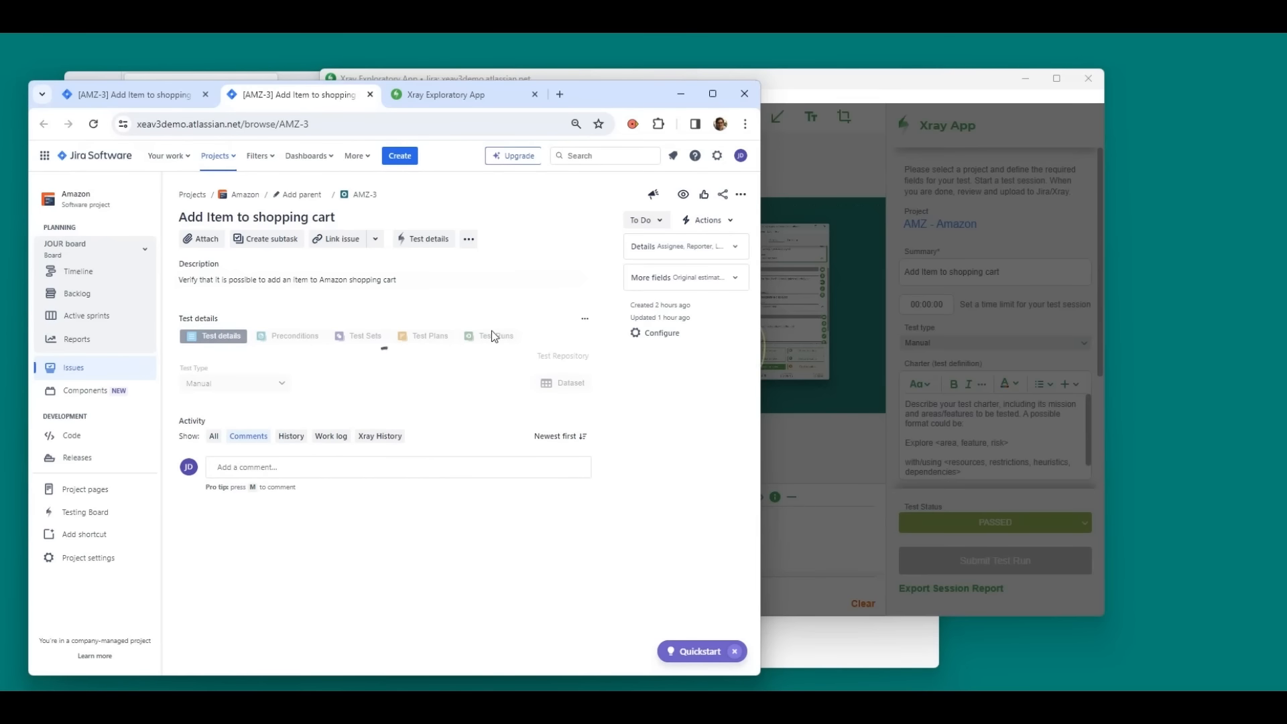
click(487, 335)
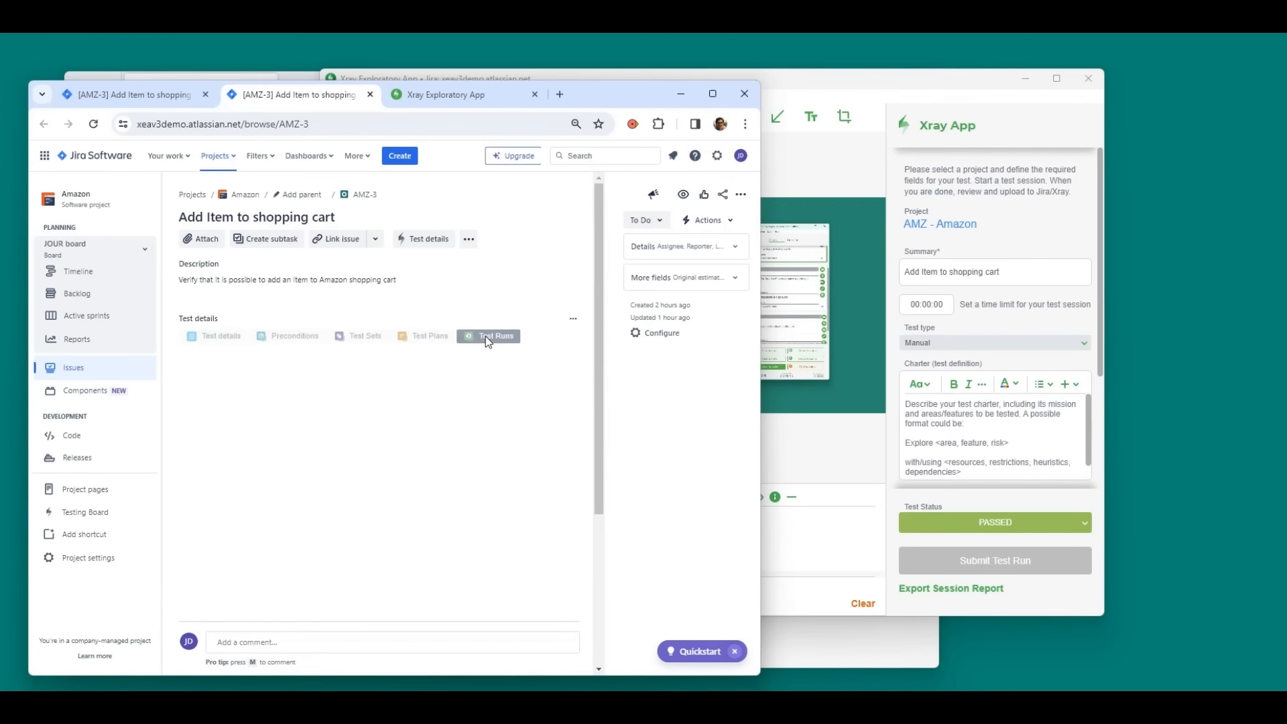
Return to Xray Exploratory App, shift its window clear of the Jira page, and save the session to the workspace
click(900, 82)
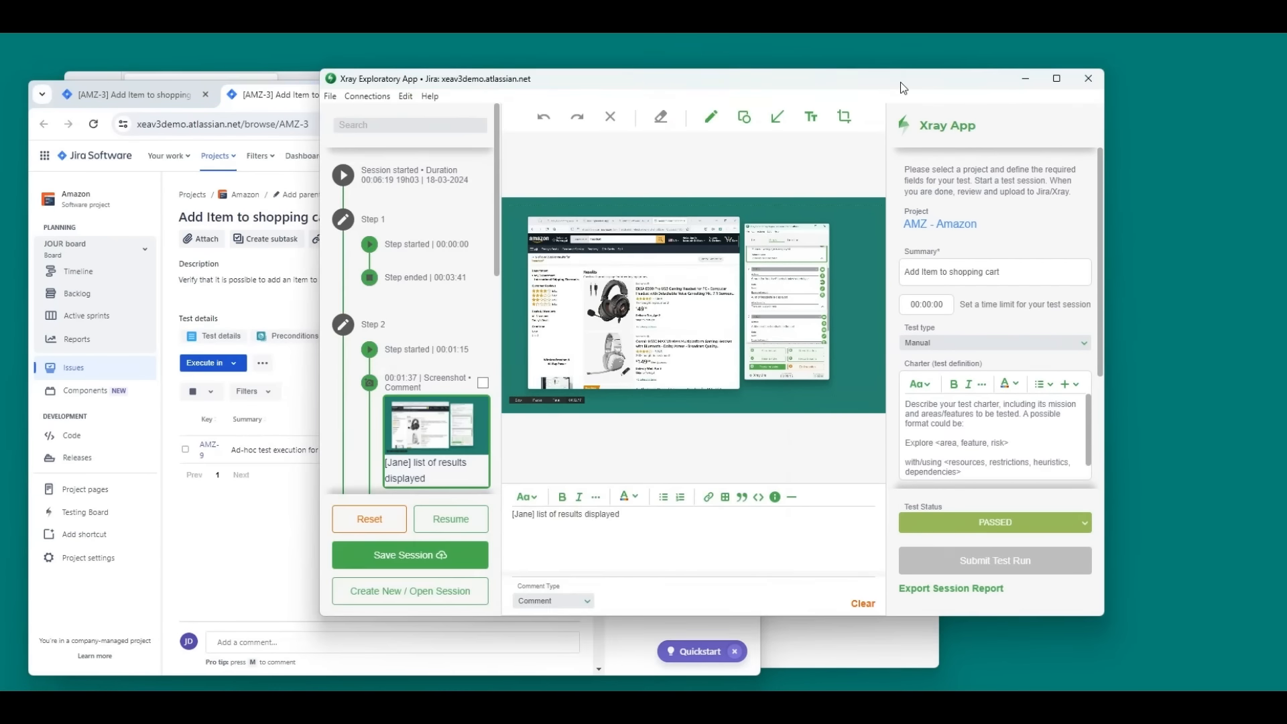
drag(900, 82, 1004, 83)
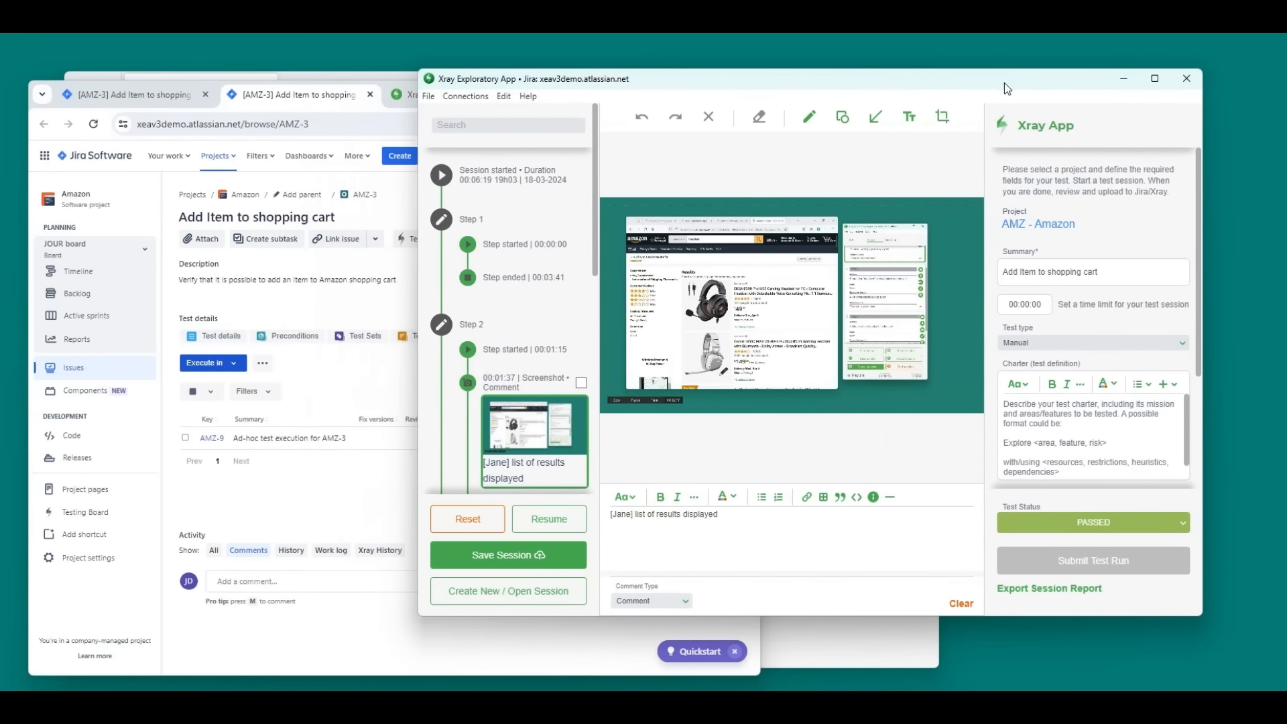
click(543, 560)
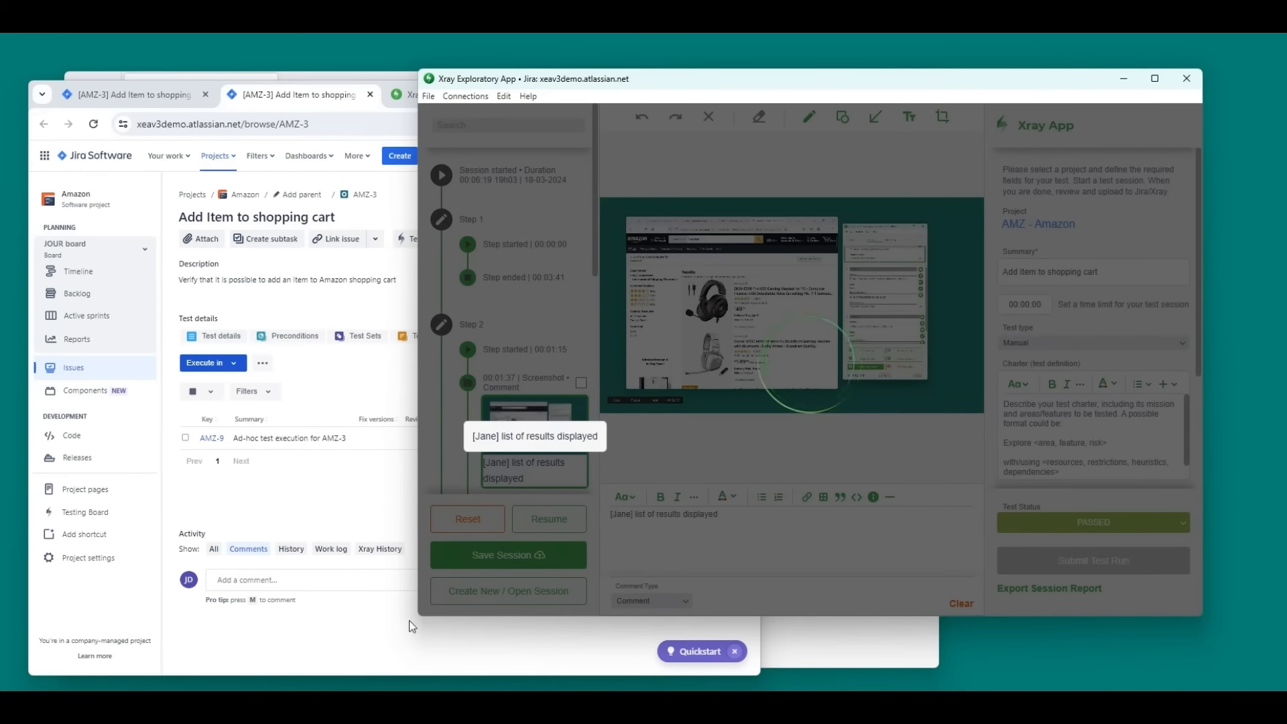
Open the execution details of the AMZ-9 test run in Jira and widen the browser window to examine its findings
click(381, 662)
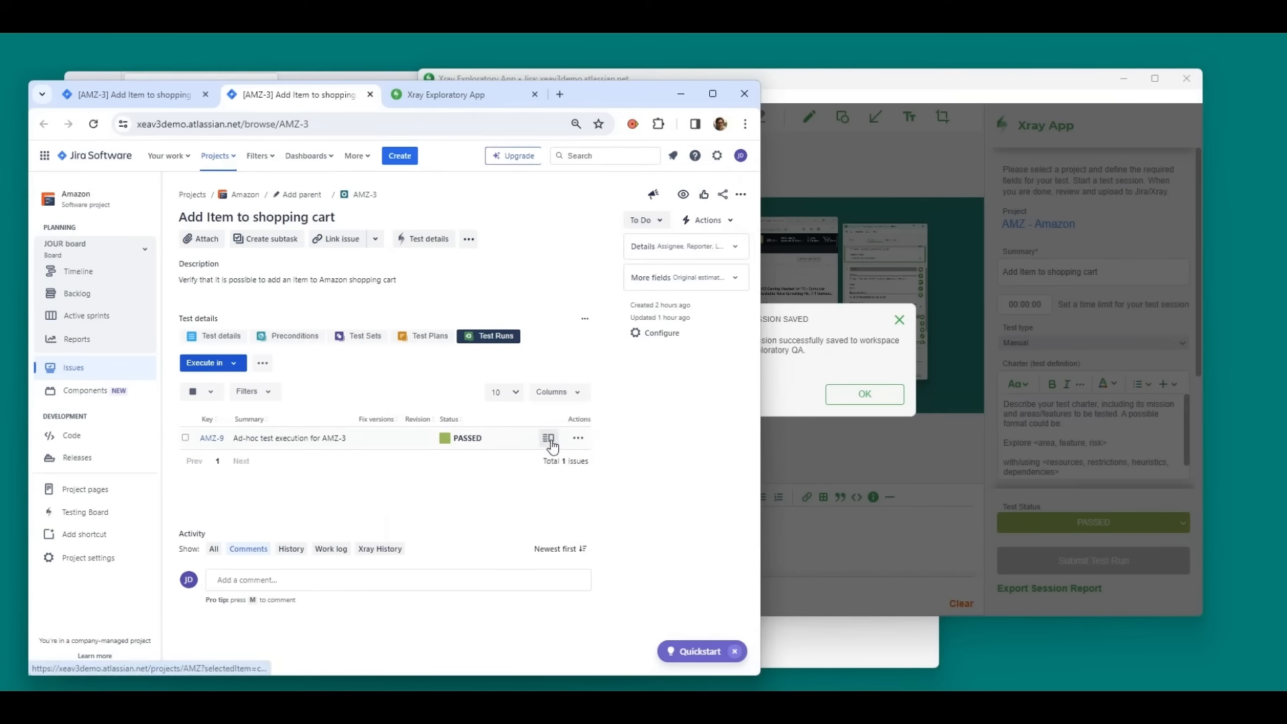
click(549, 441)
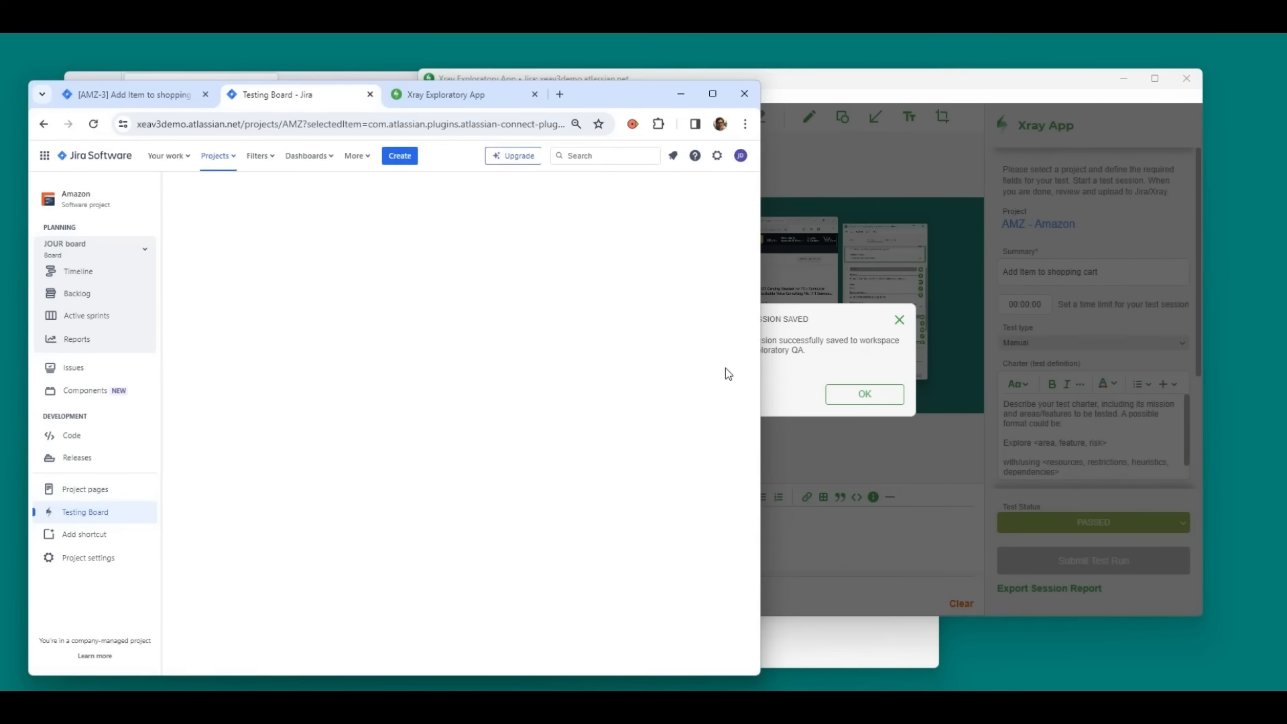
drag(761, 354, 870, 354)
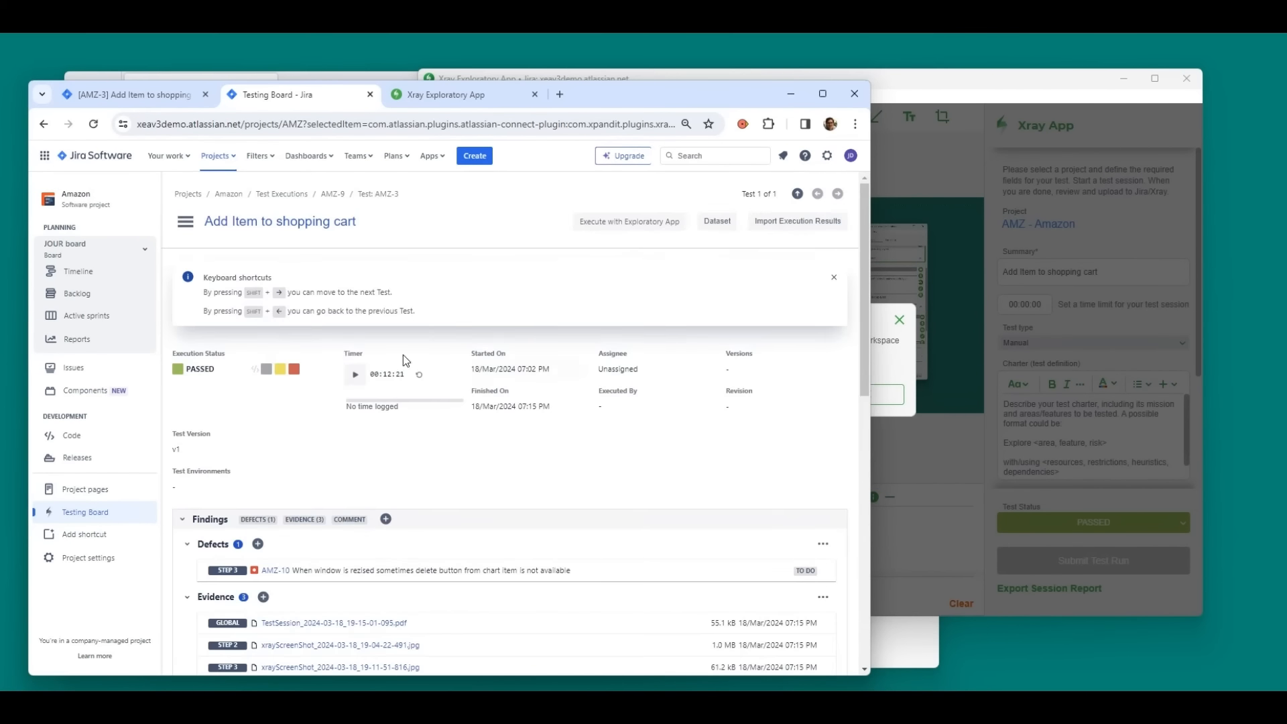
Examine the test run's findings, comment, test details and step results in Jira, then expand and read its activity log
scroll(503, 405, down, 2)
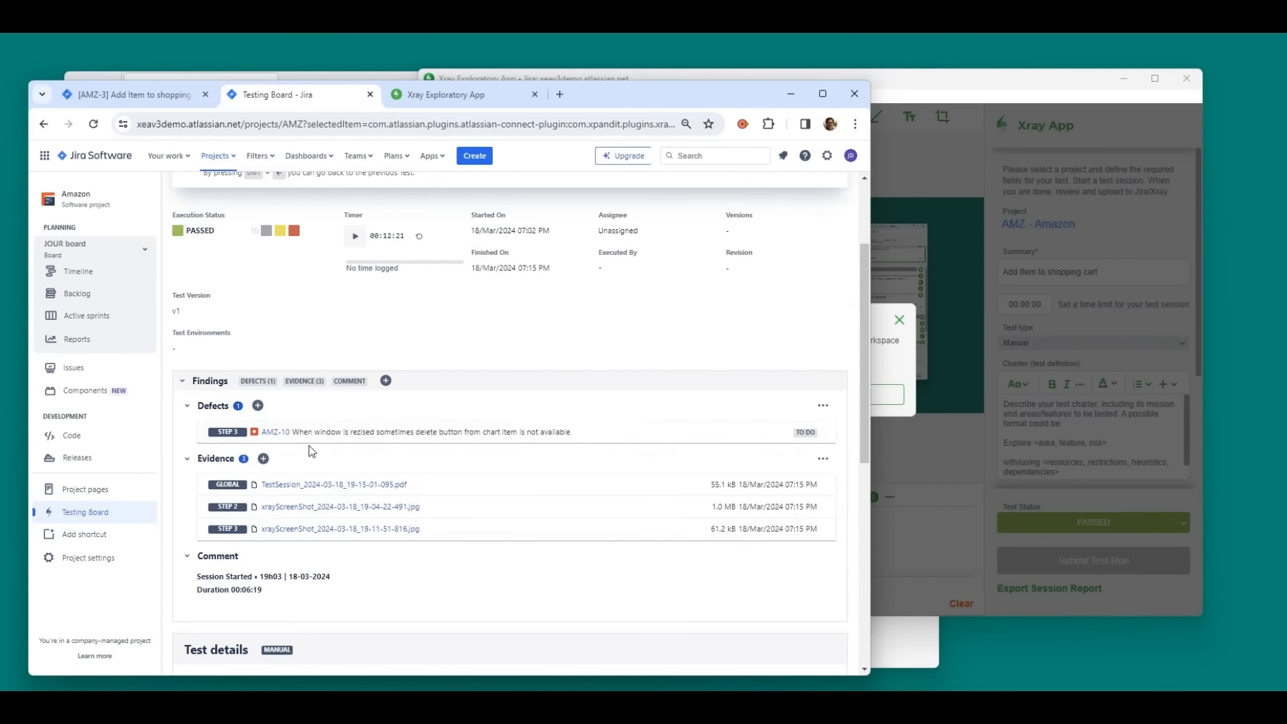
scroll(334, 436, down, 1)
scroll(335, 436, down, 3)
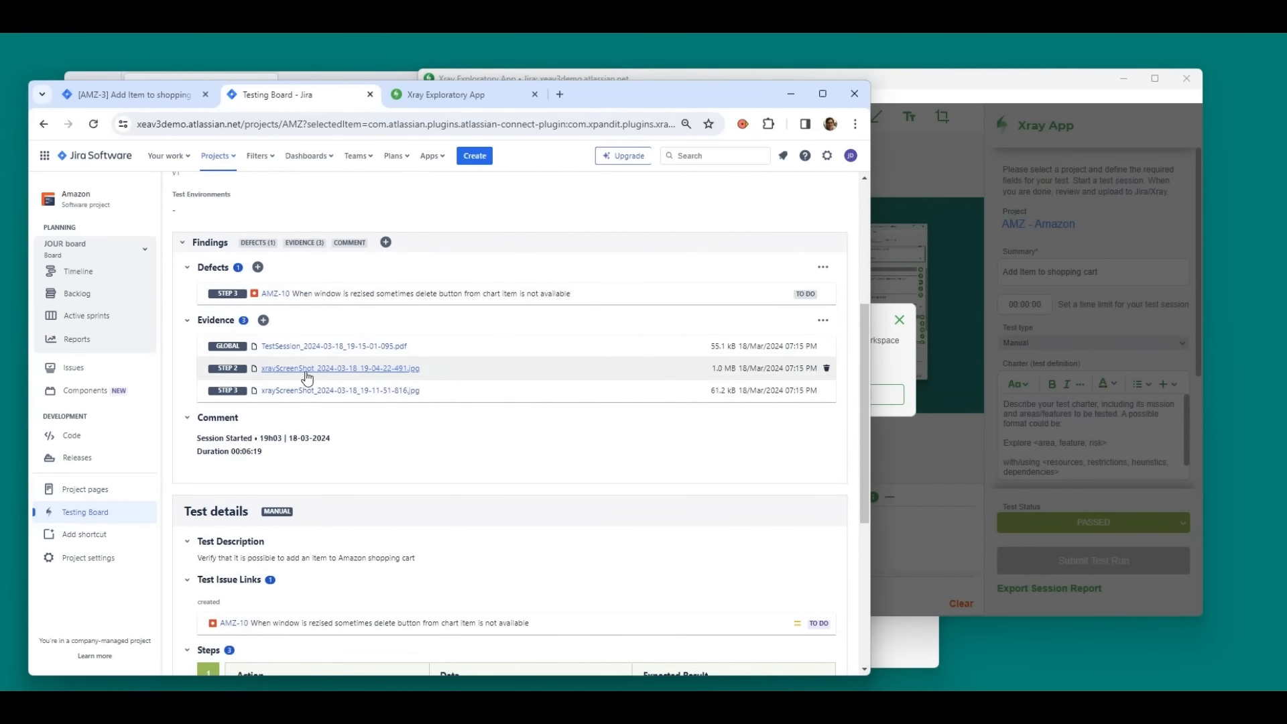
scroll(348, 359, down, 4)
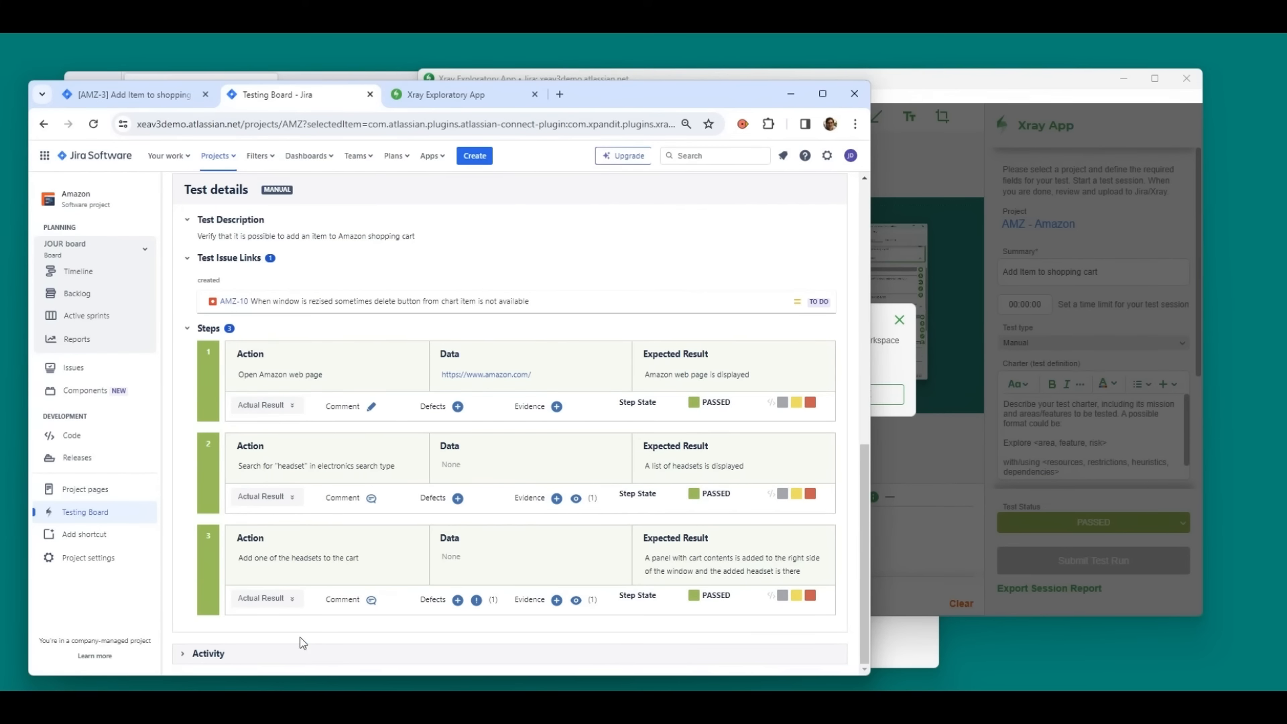
click(182, 655)
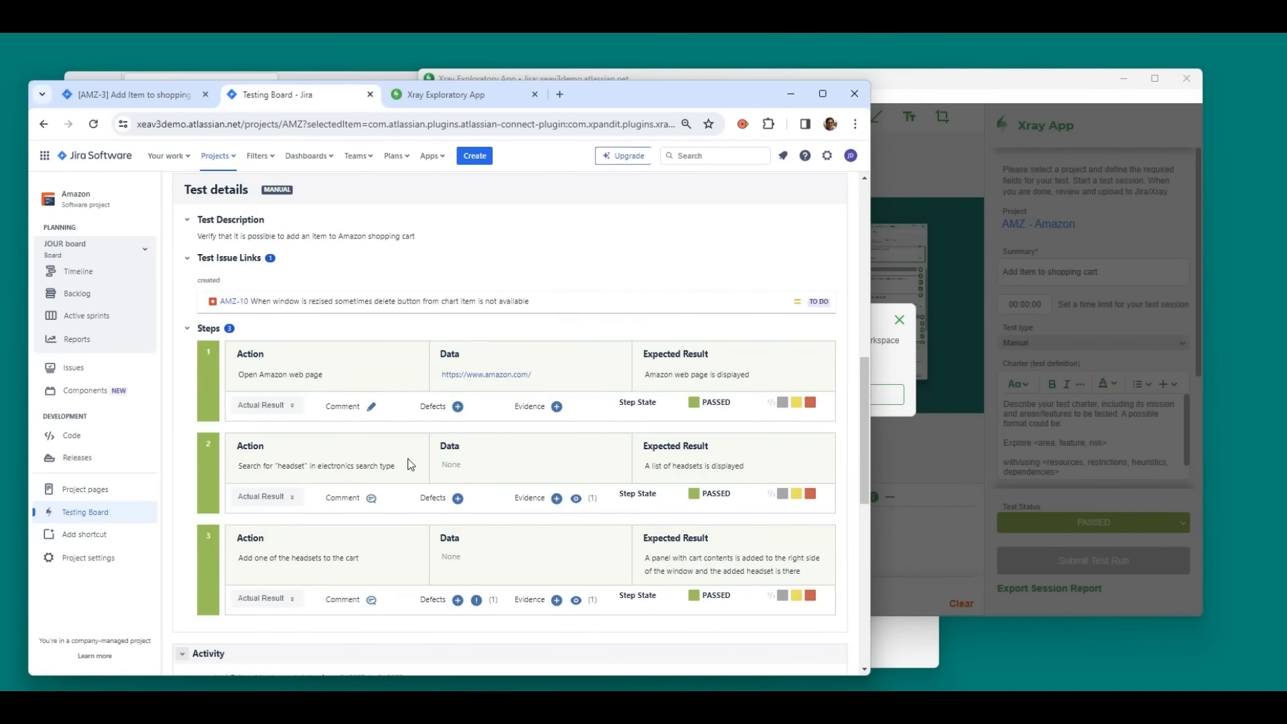
scroll(407, 460, down, 5)
scroll(411, 463, down, 2)
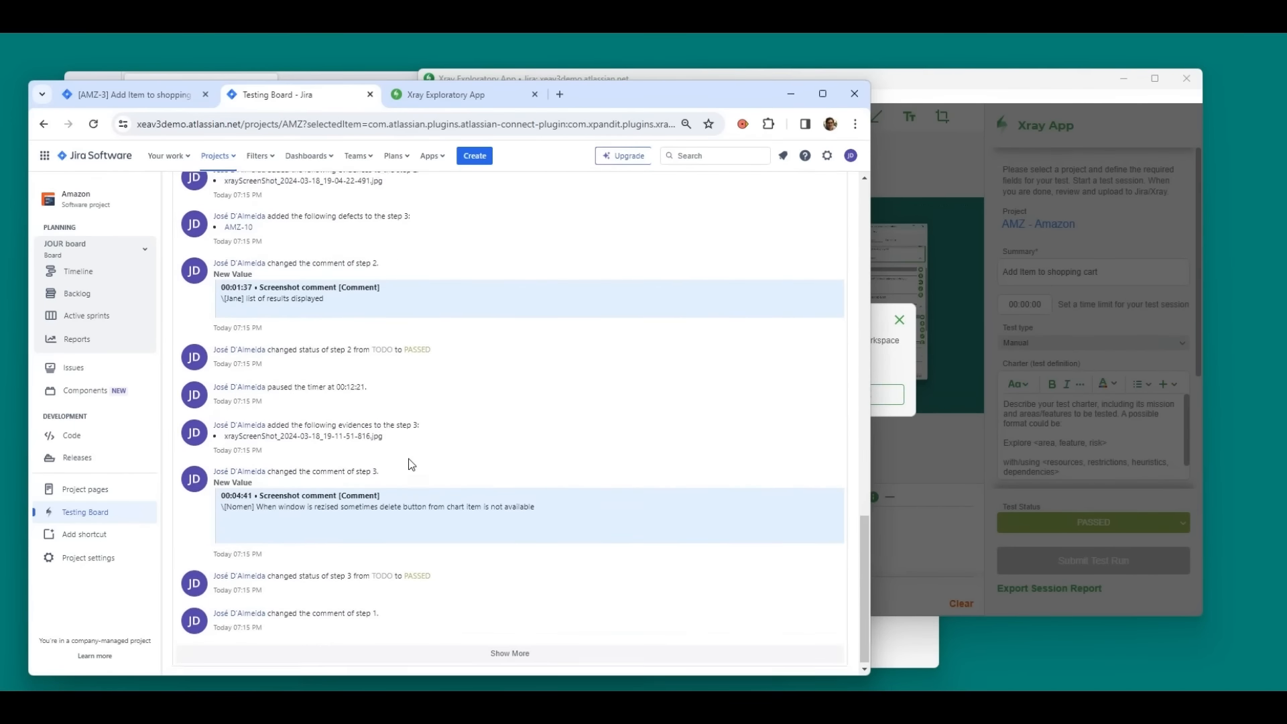
scroll(413, 463, up, 8)
scroll(414, 463, up, 8)
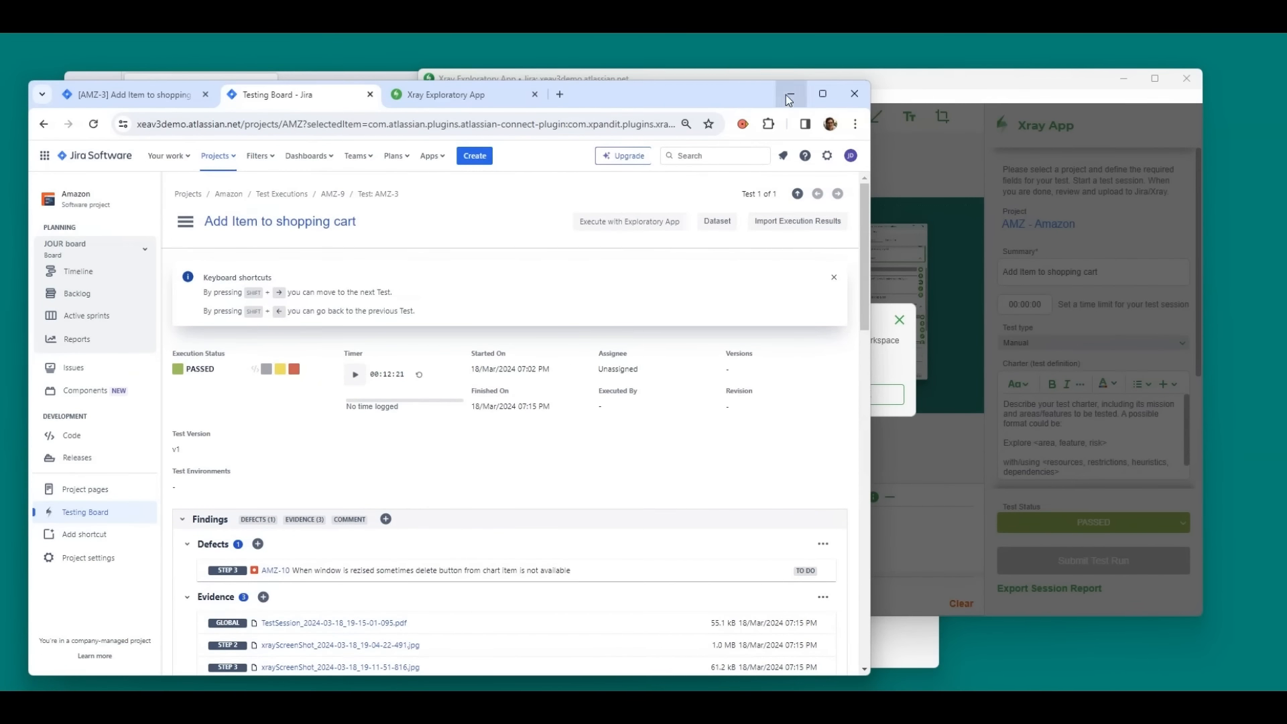
Return to Xray Exploratory App, dismiss the saved-session message, and log out of the current account
click(789, 96)
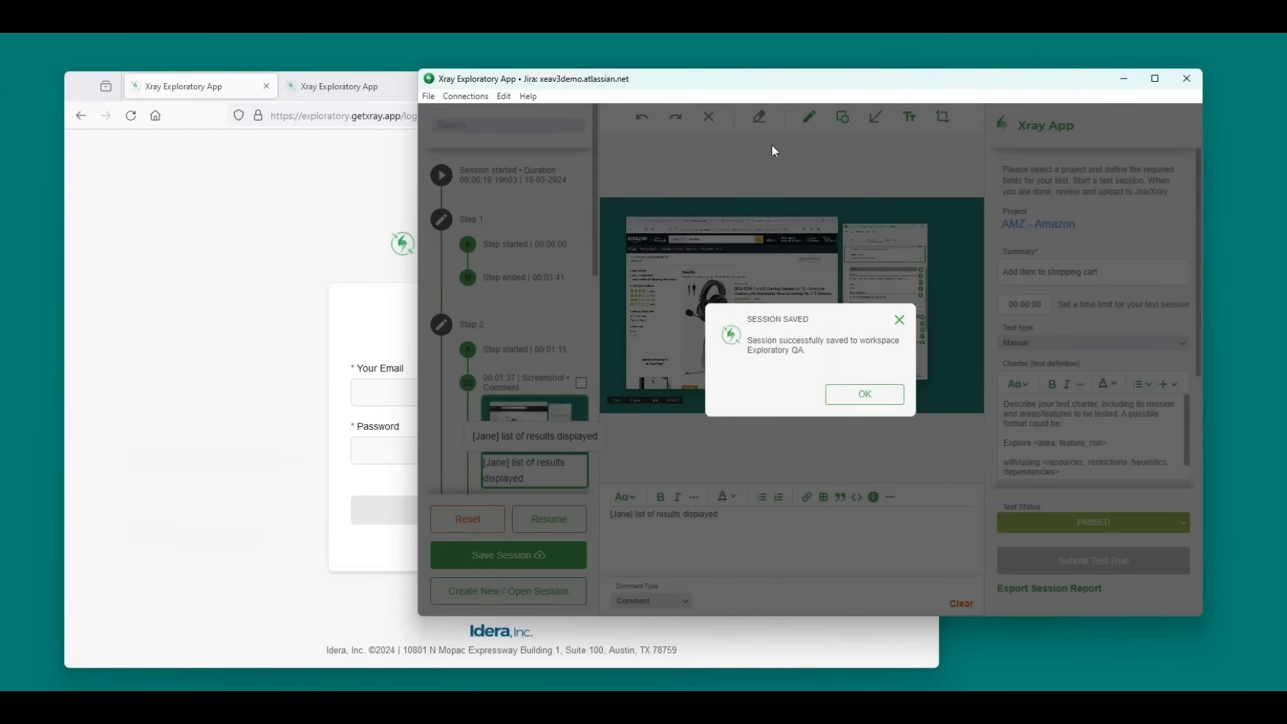
click(896, 394)
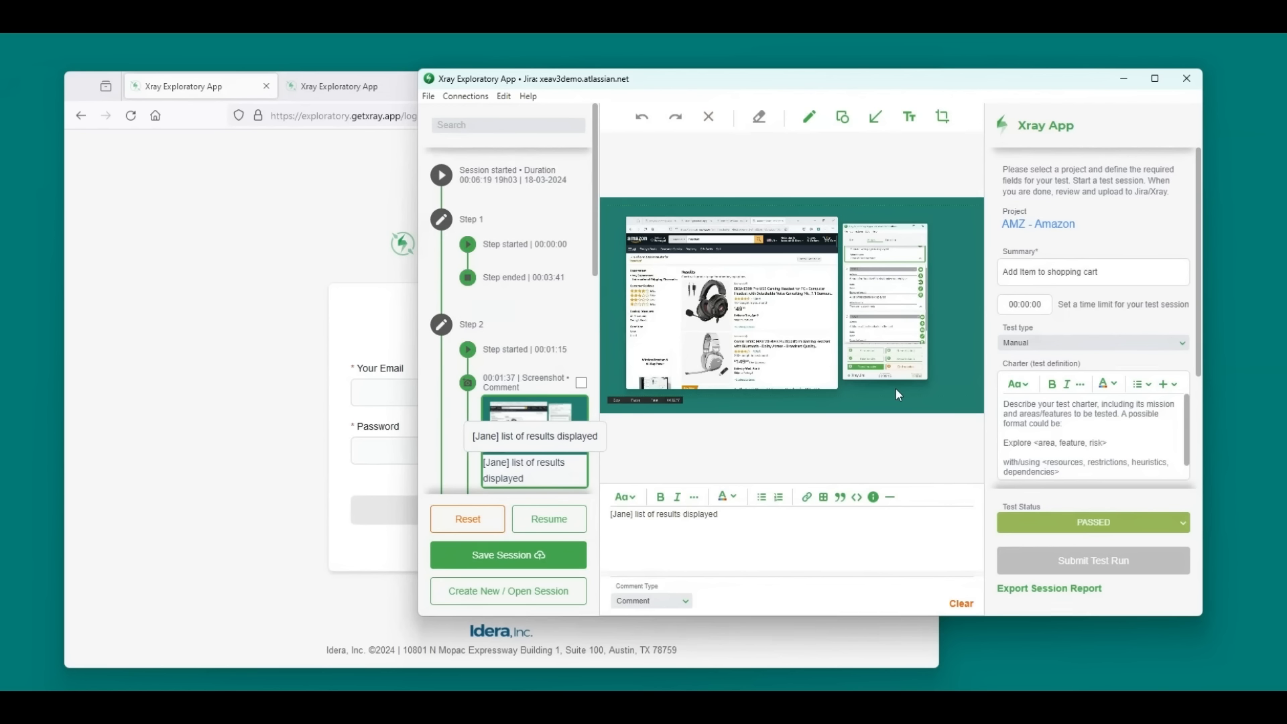
click(429, 97)
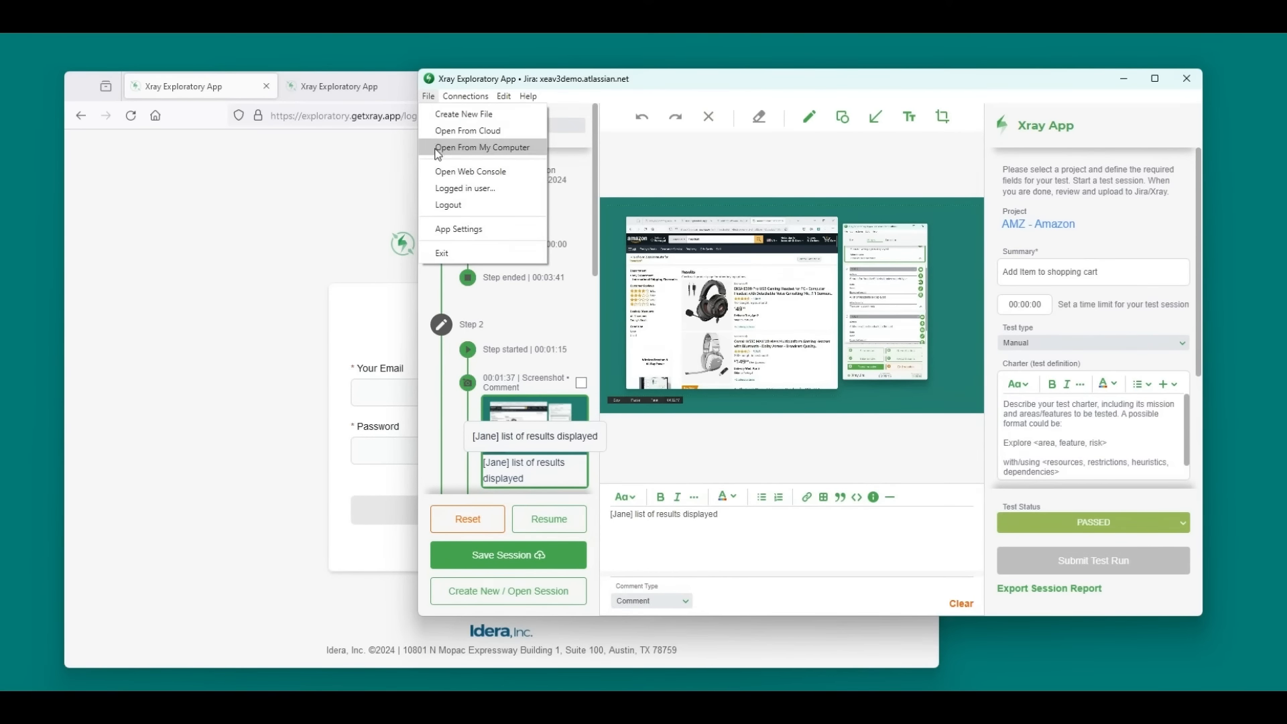
click(461, 203)
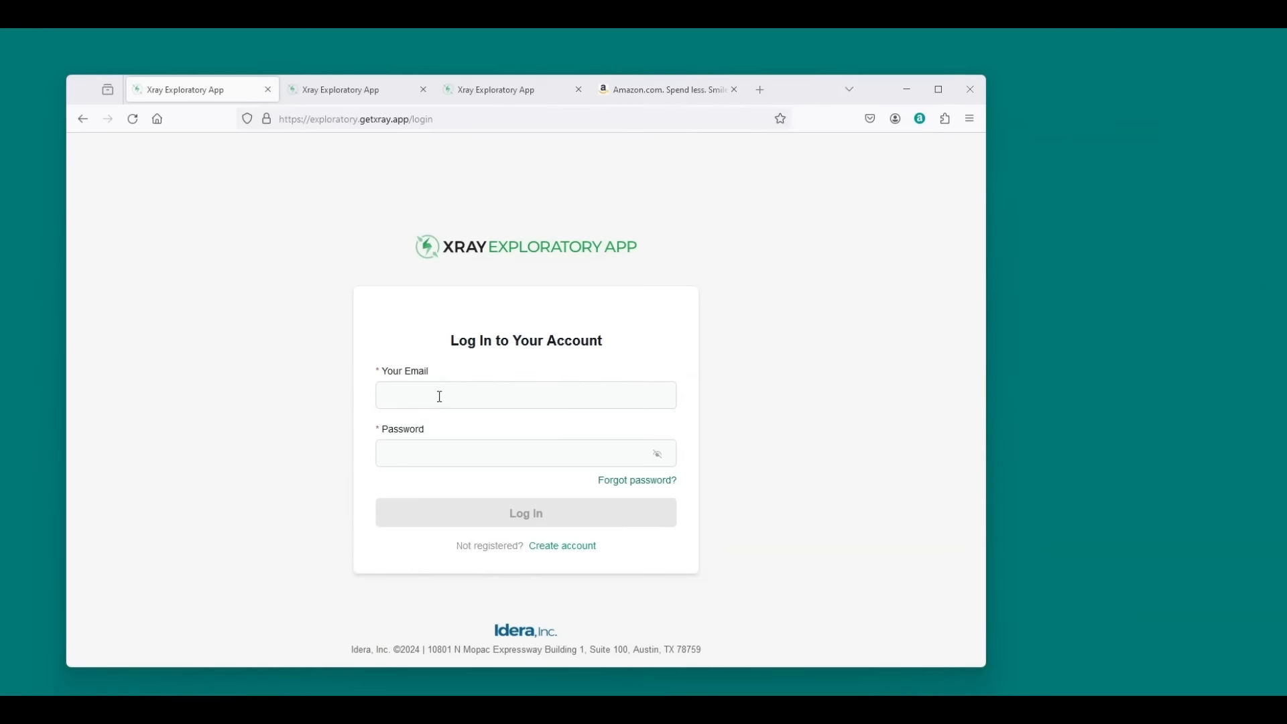
Log in to the Xray Exploratory App web console with the other tester's saved e-mail and the account password
click(440, 393)
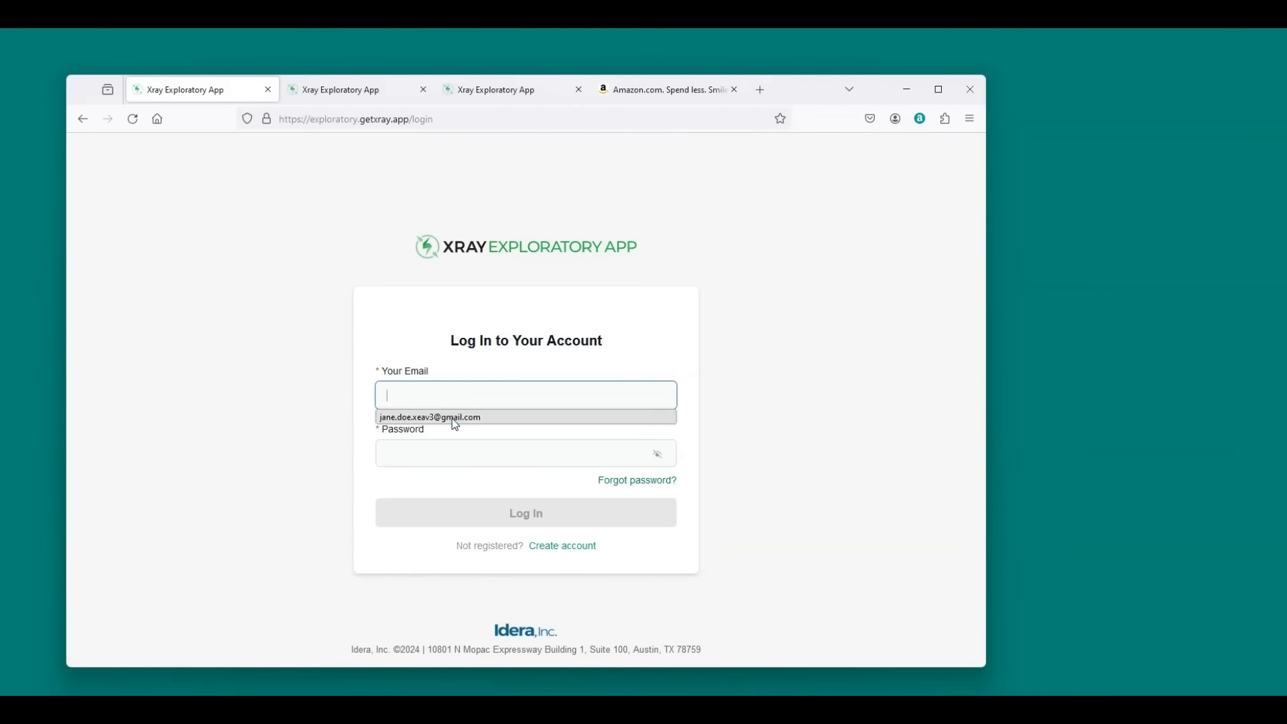
click(452, 418)
click(446, 462)
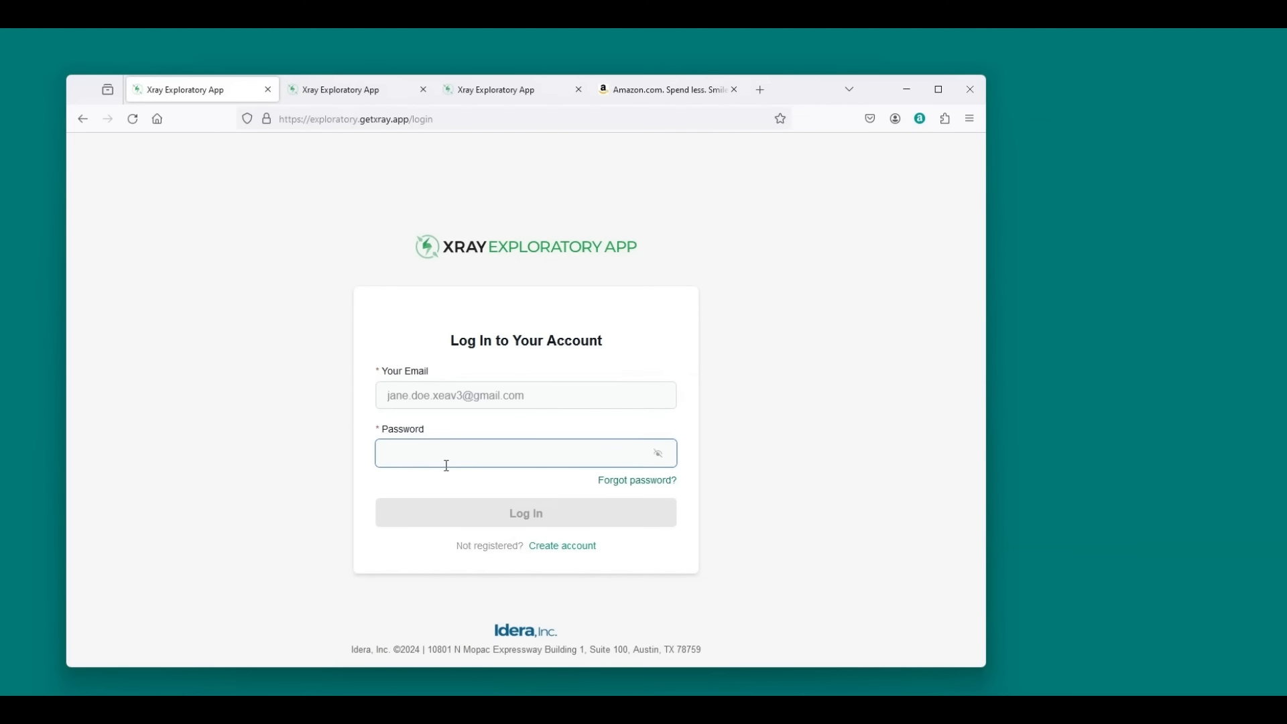
text(••••••••)
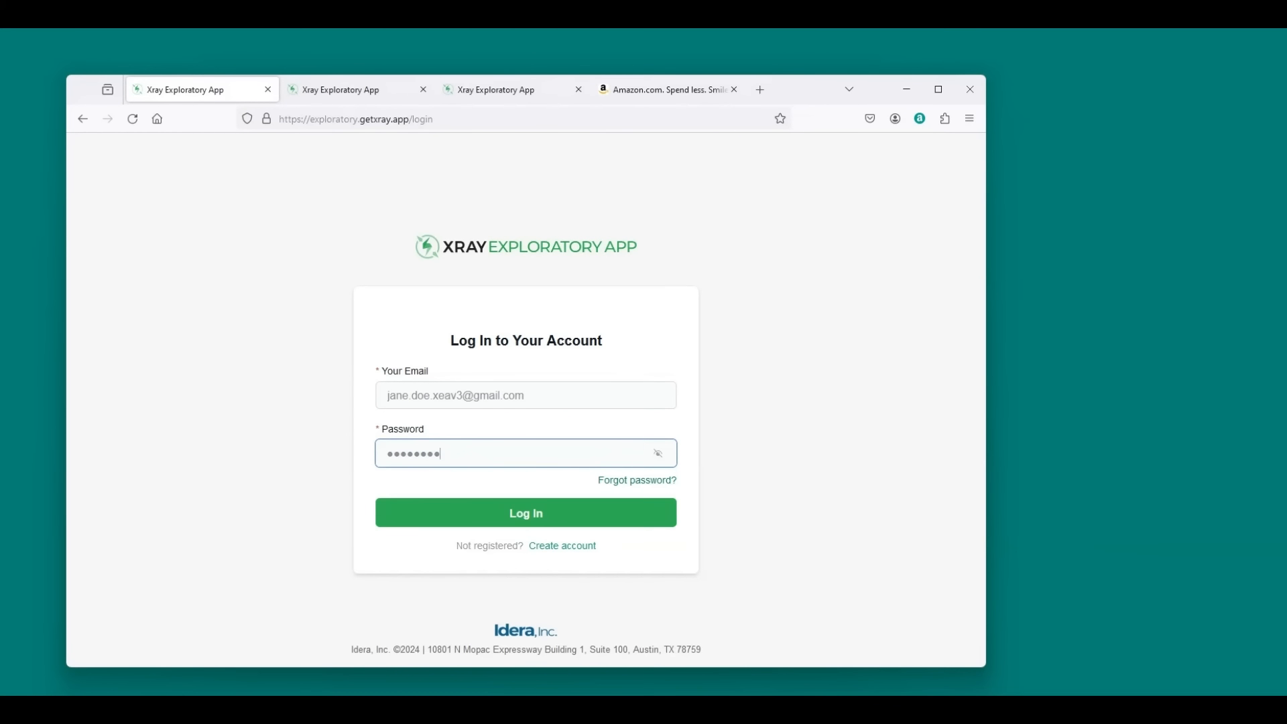
text(•••••)
key(Return)
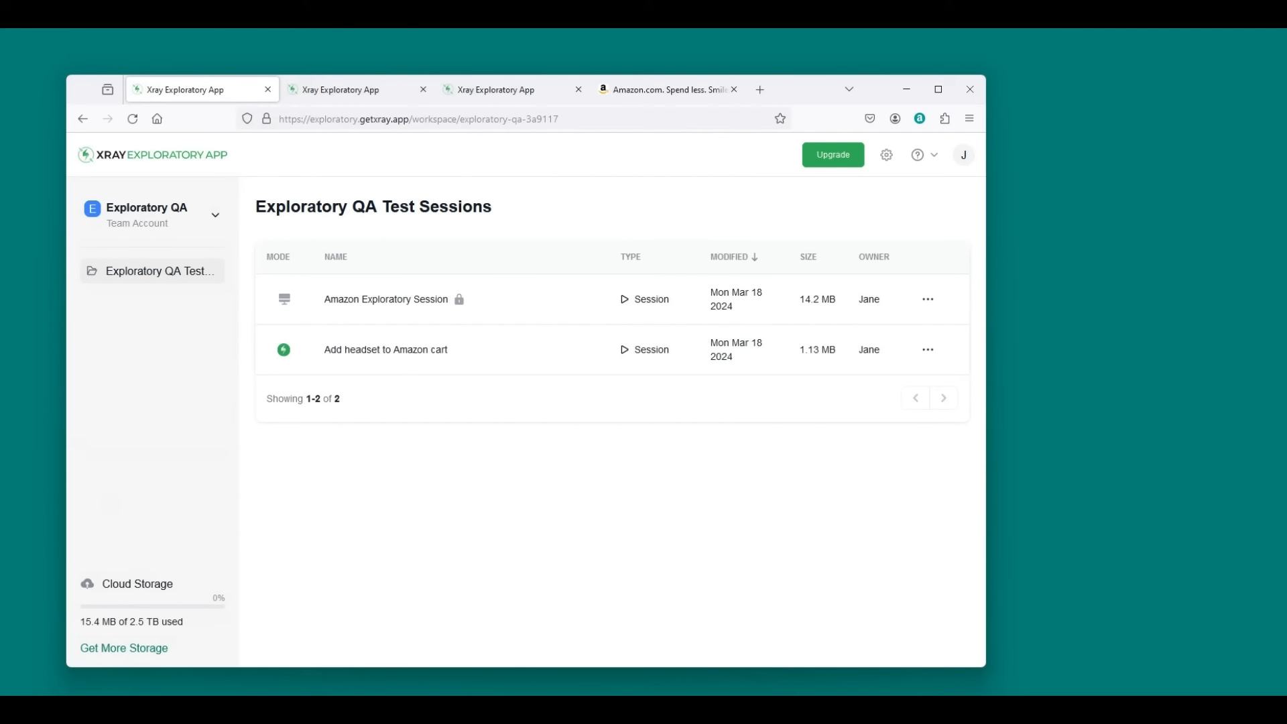
Switch to the Xray Exploratory App desktop window and open the "Add headset to Amazon cart" session from the cloud
key(alt+Tab)
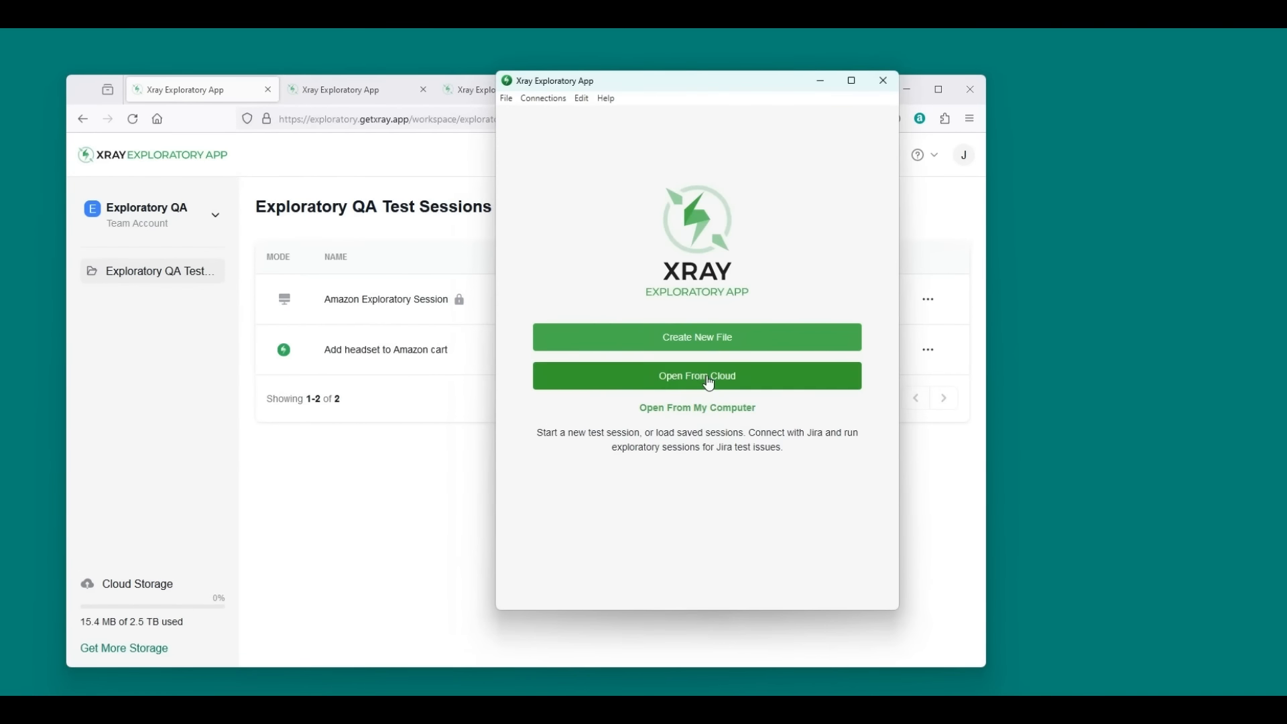
click(710, 380)
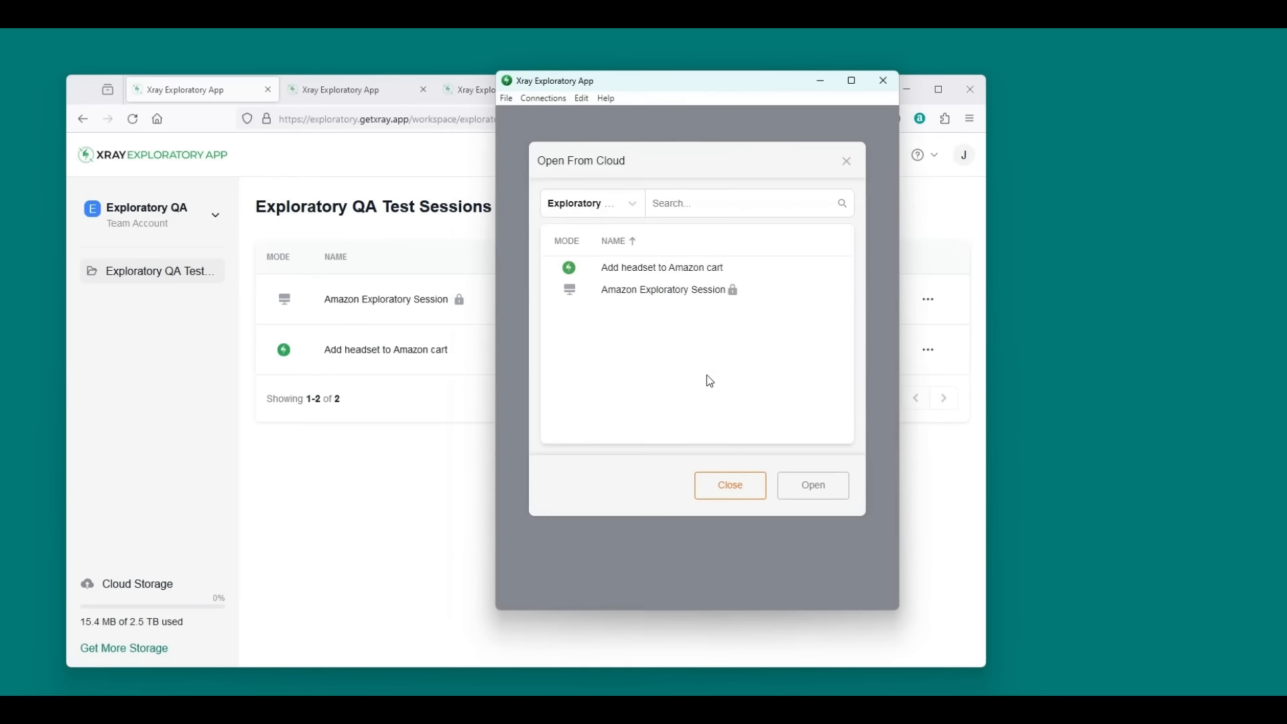
click(763, 269)
click(812, 486)
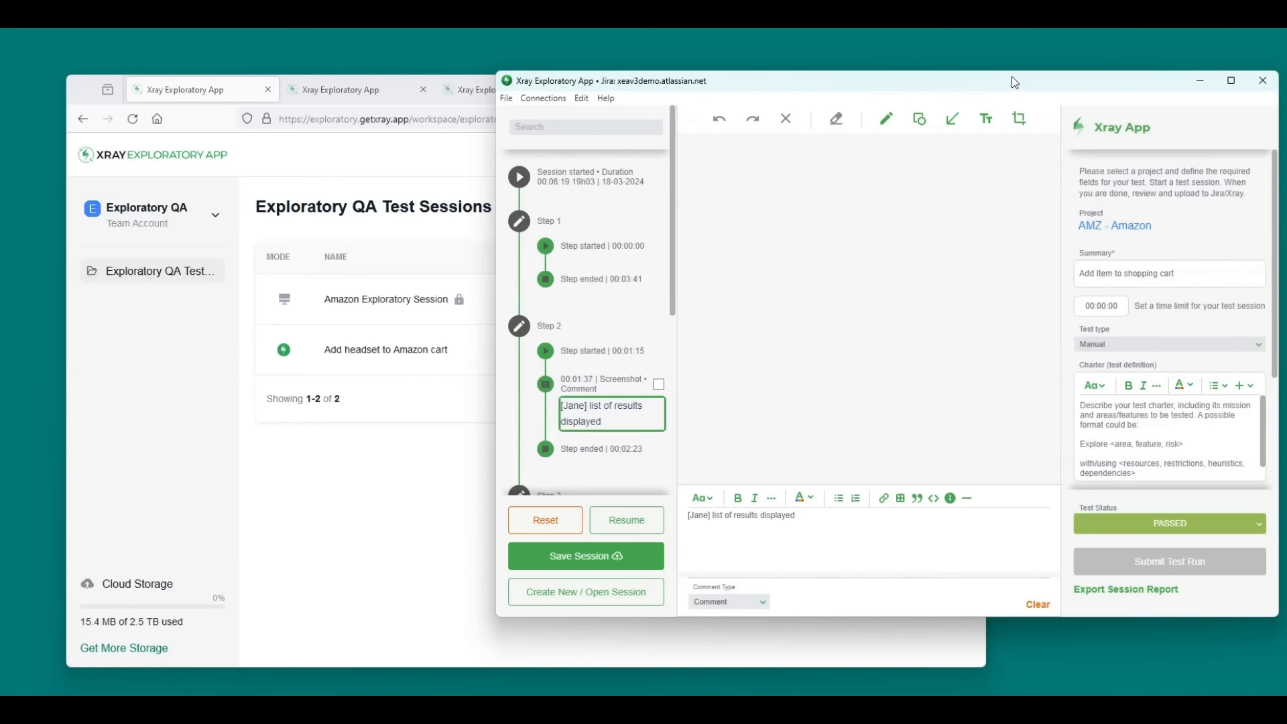
Open the AMZ-10 defect in Jira from the end of the session timeline, check its details, and minimize the browser
scroll(611, 284, down, 8)
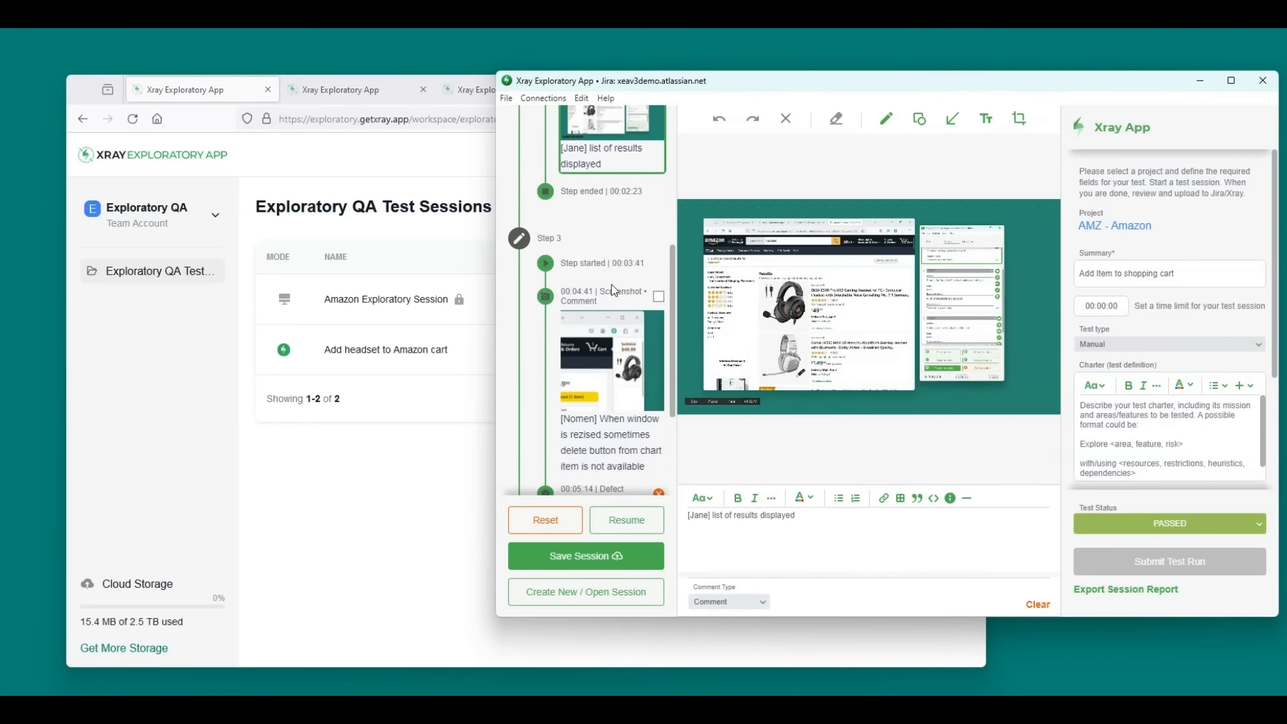
scroll(612, 284, down, 2)
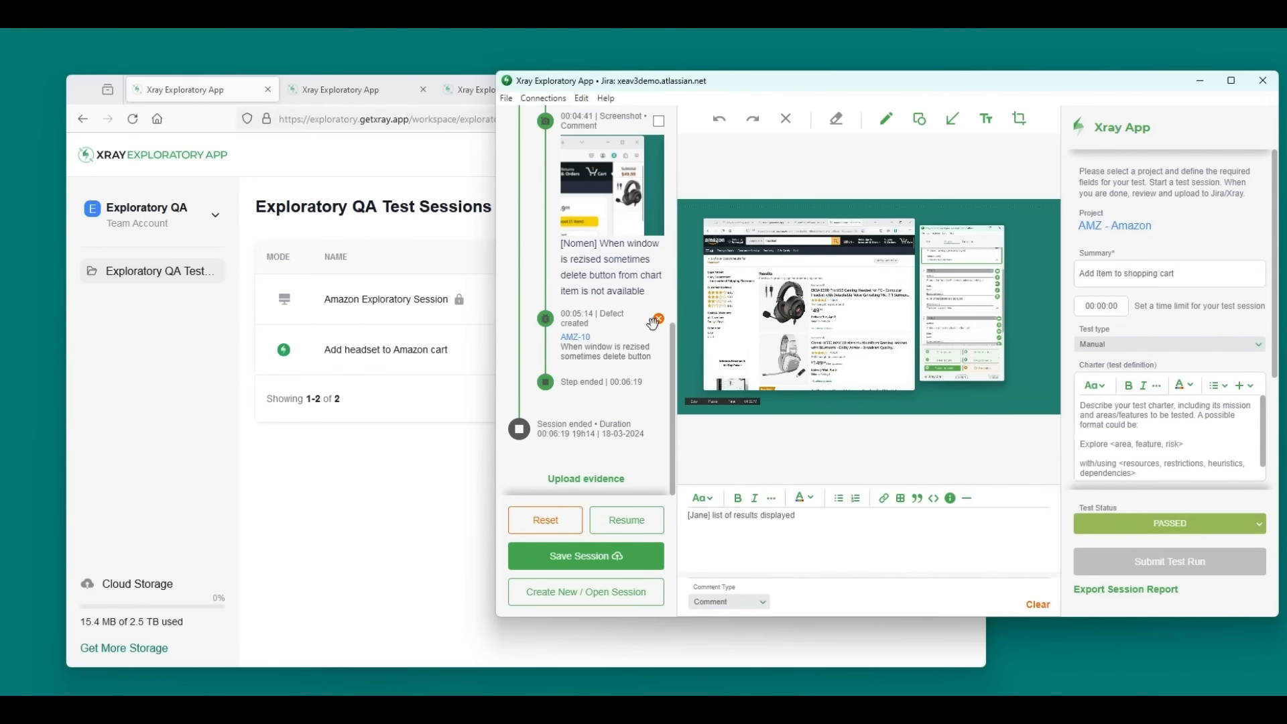
click(570, 339)
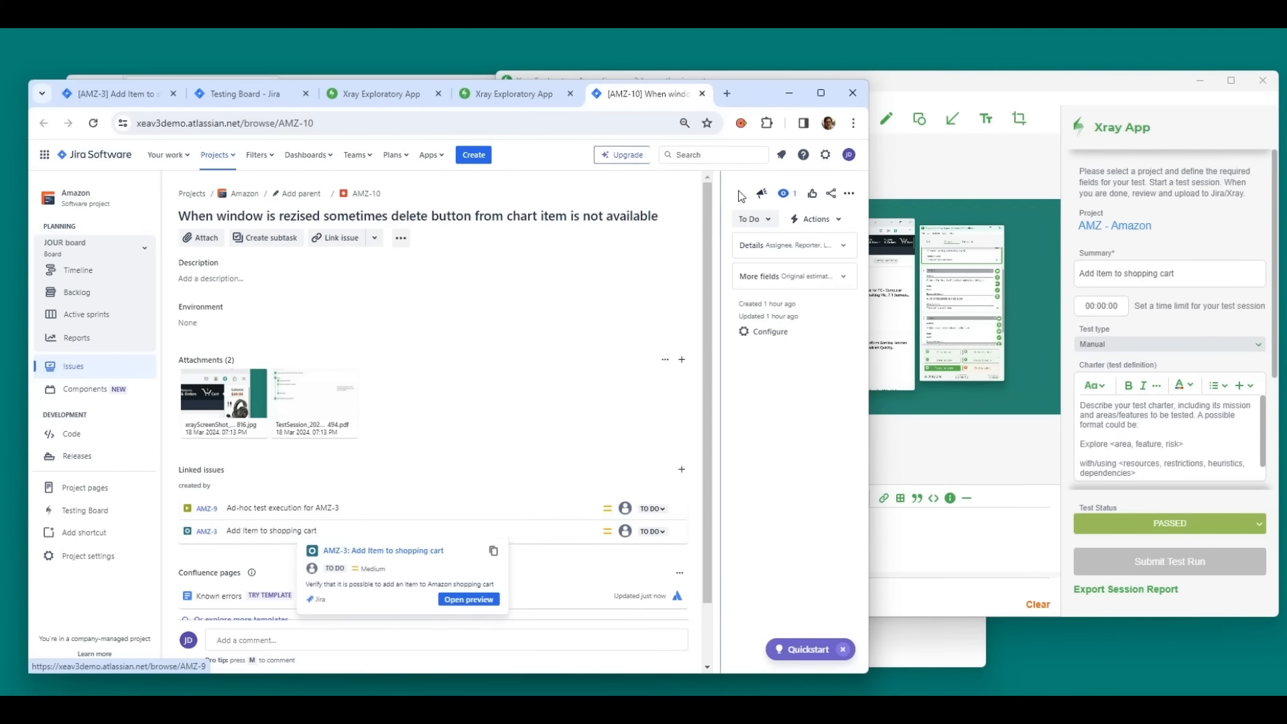
click(790, 96)
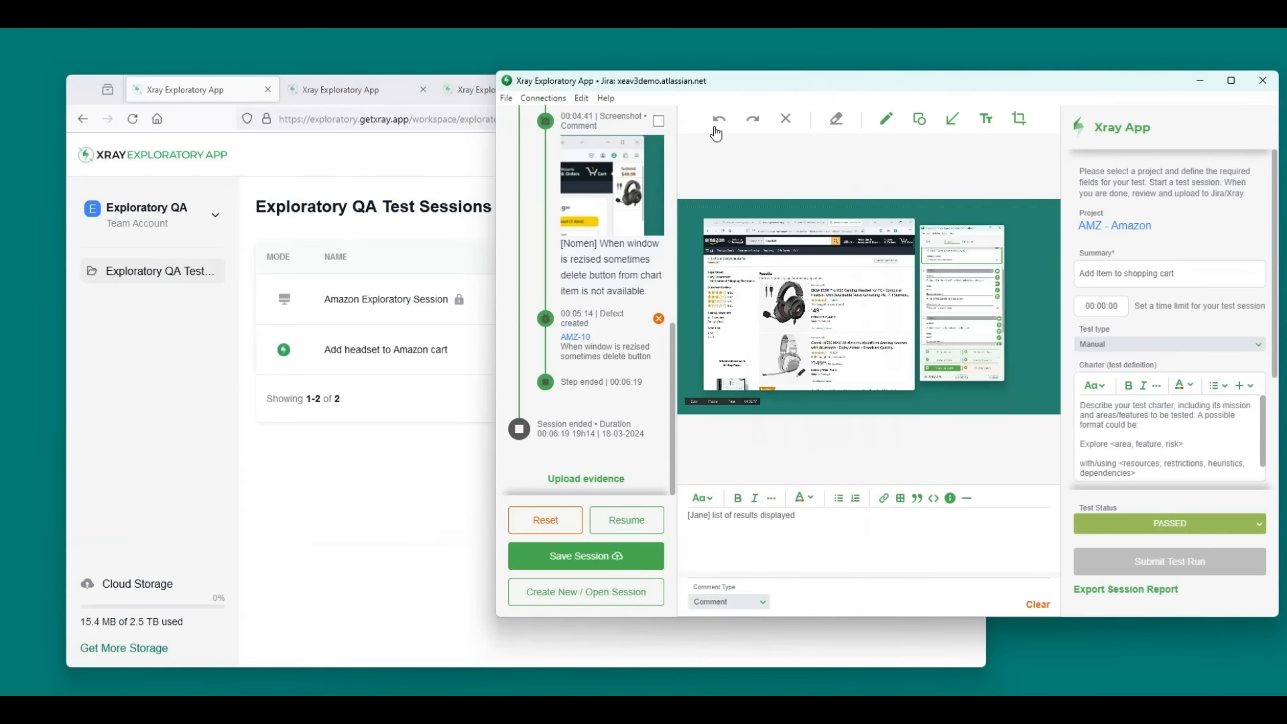
Review the session timeline from its start through Step 3, checking each tester's screenshots, comments and the linked defect
scroll(621, 355, up, 4)
scroll(622, 356, up, 4)
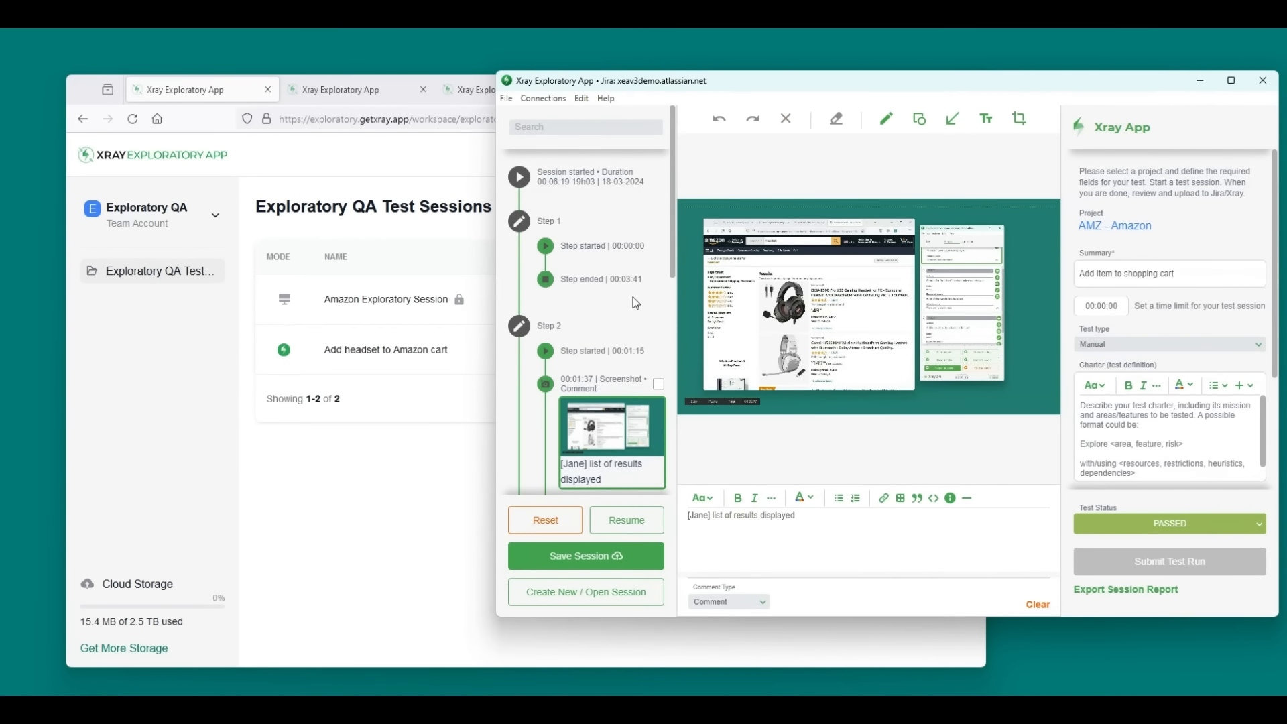
scroll(633, 297, down, 1)
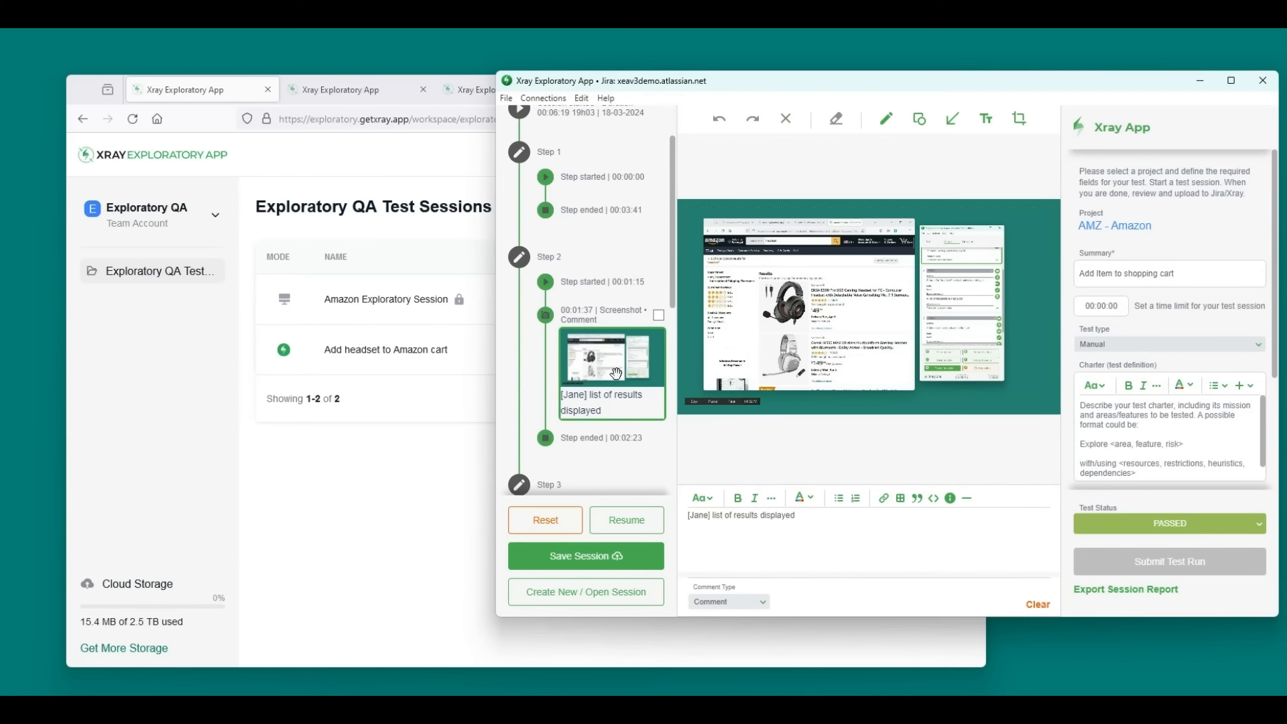
scroll(612, 339, down, 1)
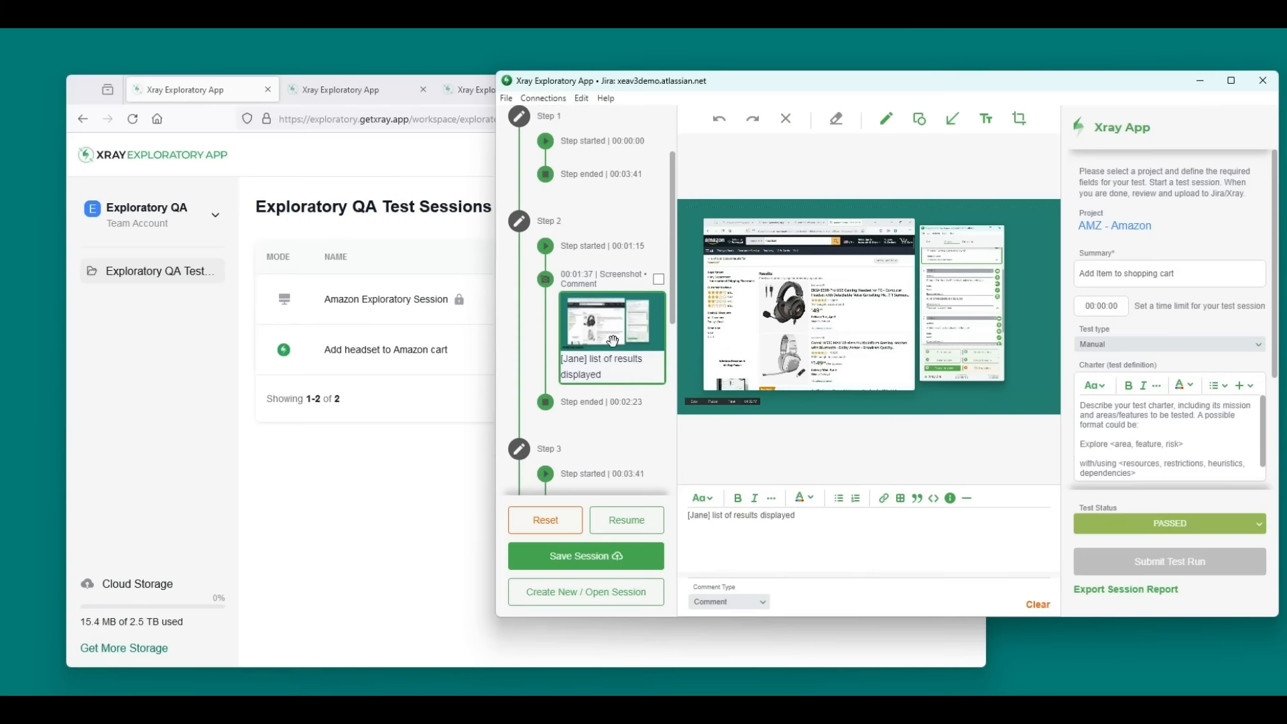
scroll(617, 297, down, 1)
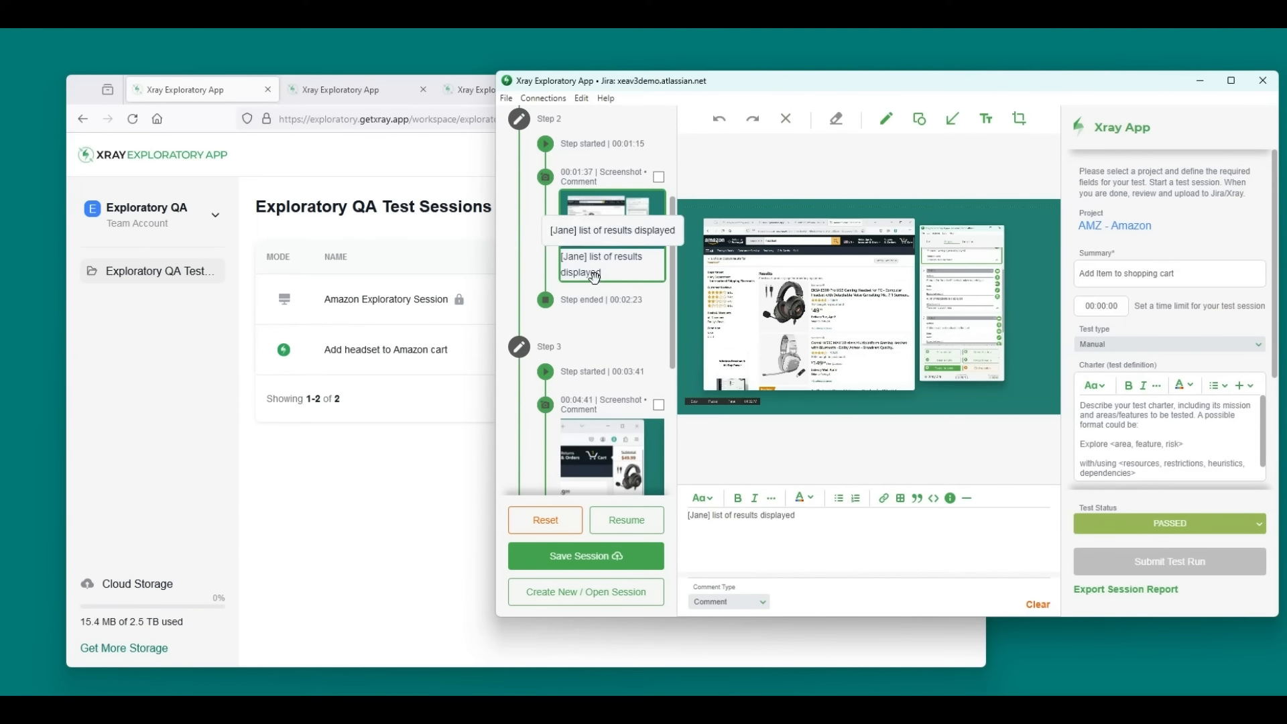
scroll(594, 275, down, 2)
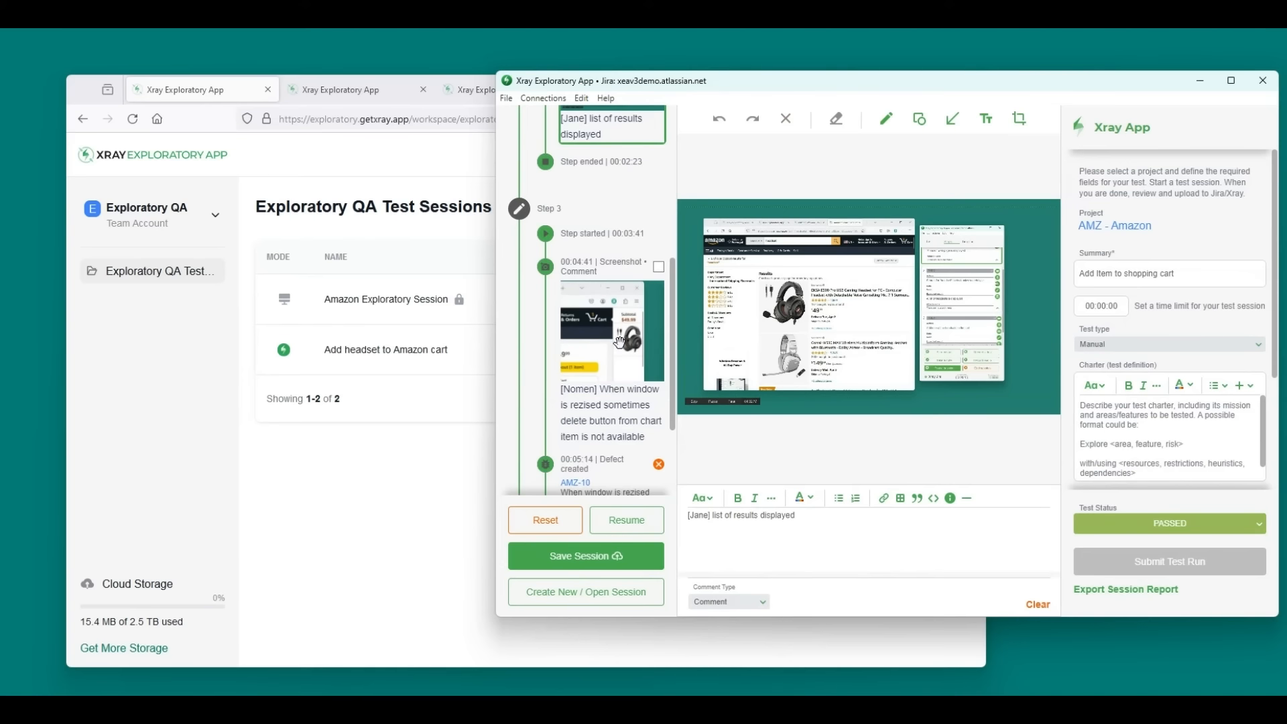
scroll(618, 360, down, 1)
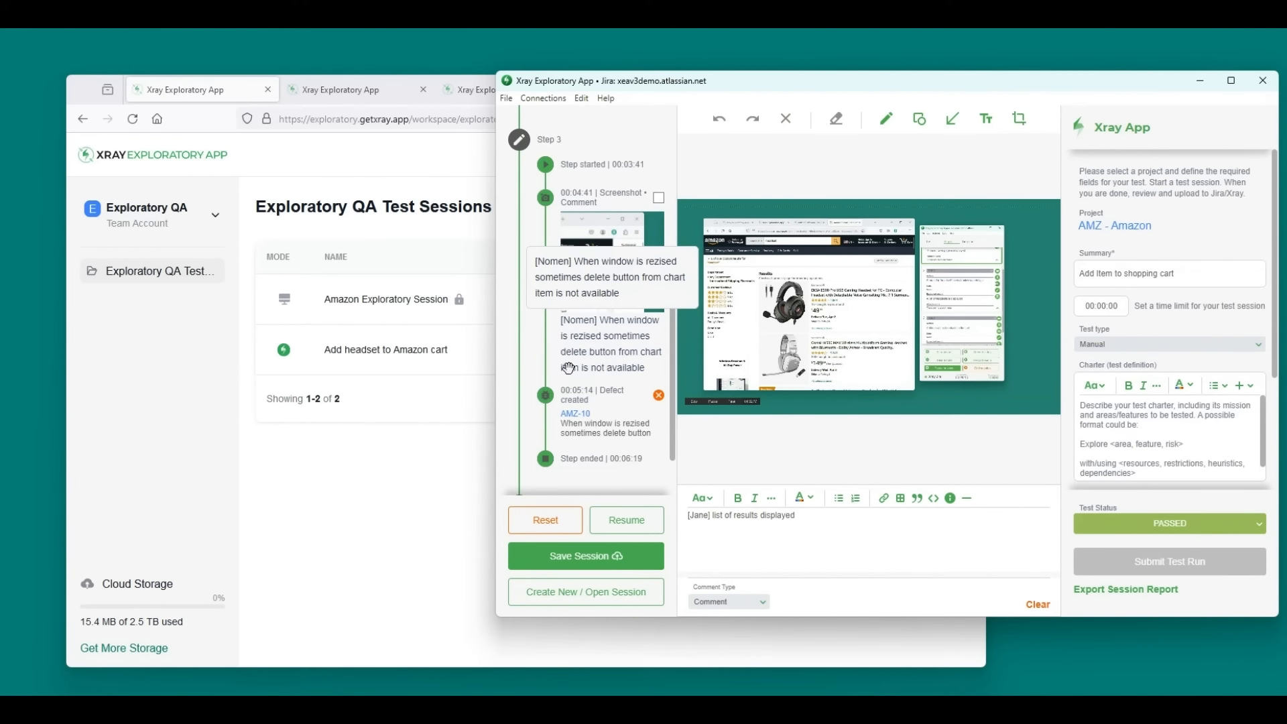
Minimize the desktop app, switch the web console from Exploratory QA to the personal account, and look through its template sessions
click(1199, 89)
click(159, 218)
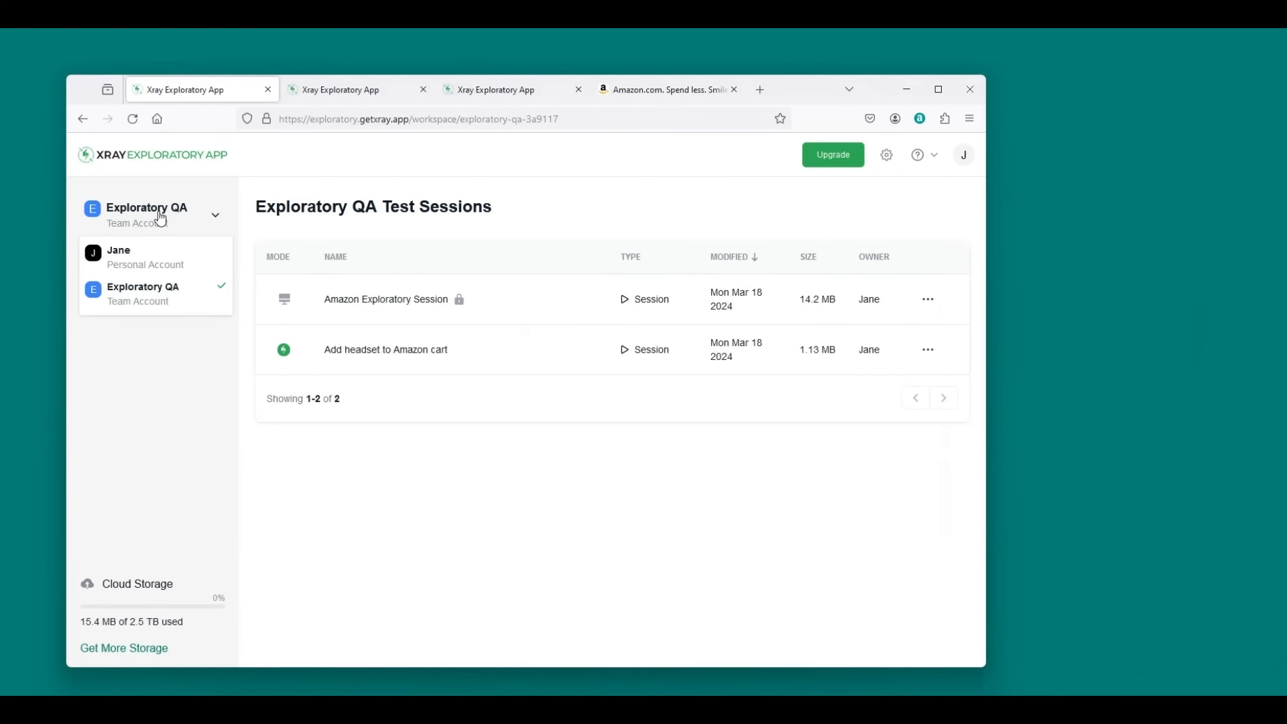
click(157, 260)
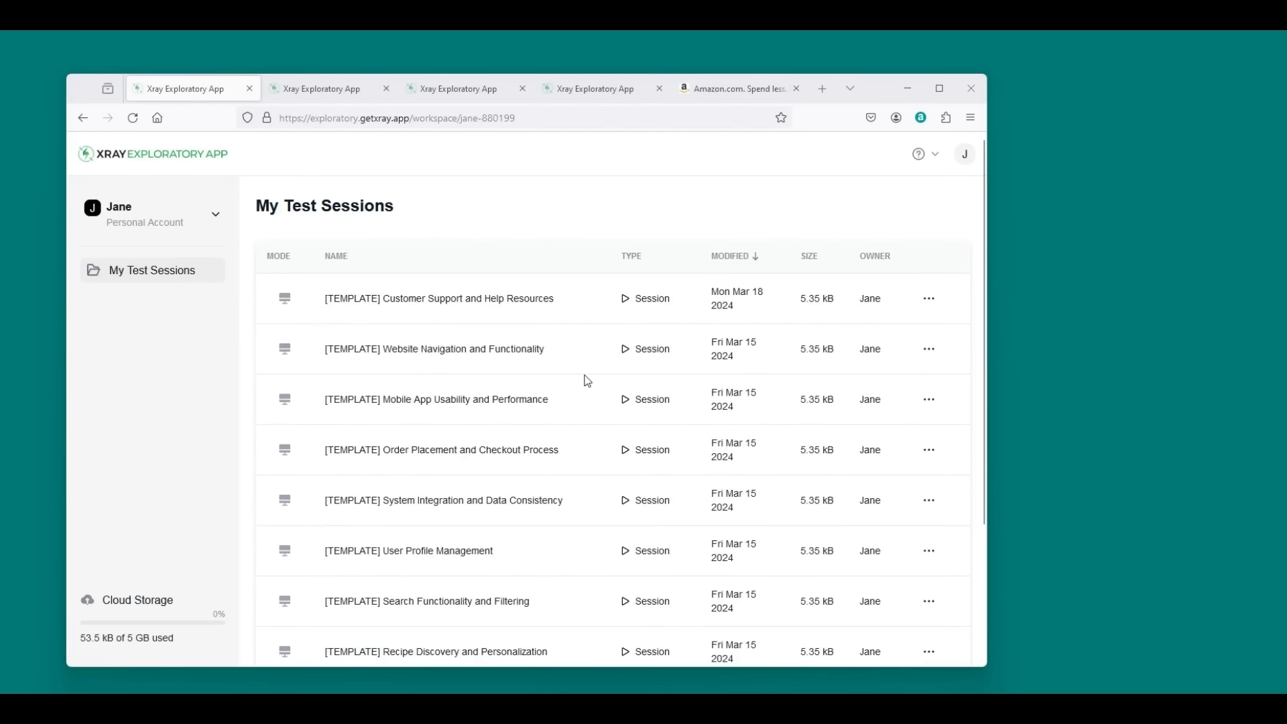
scroll(585, 377, down, 3)
scroll(587, 381, up, 3)
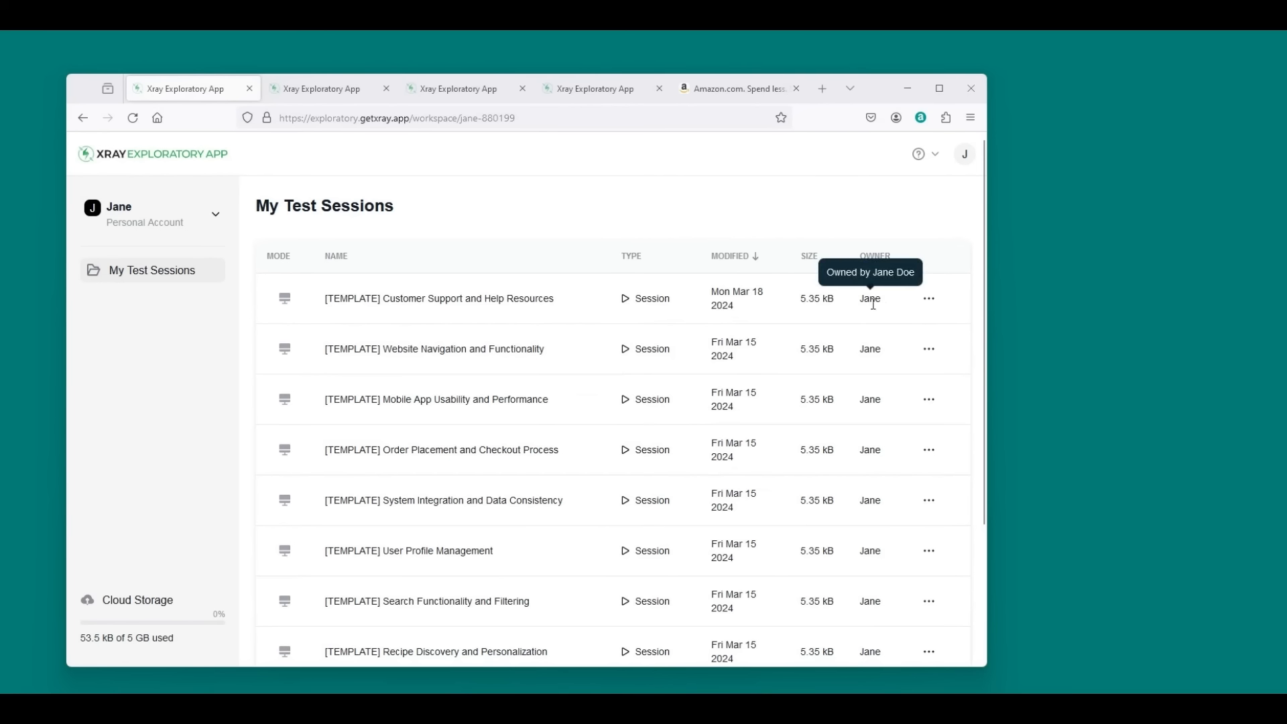
Launch the "[TEMPLATE] Customer Support and Help Resources" session in the desktop app, allowing the browser to open the link
click(929, 299)
click(909, 333)
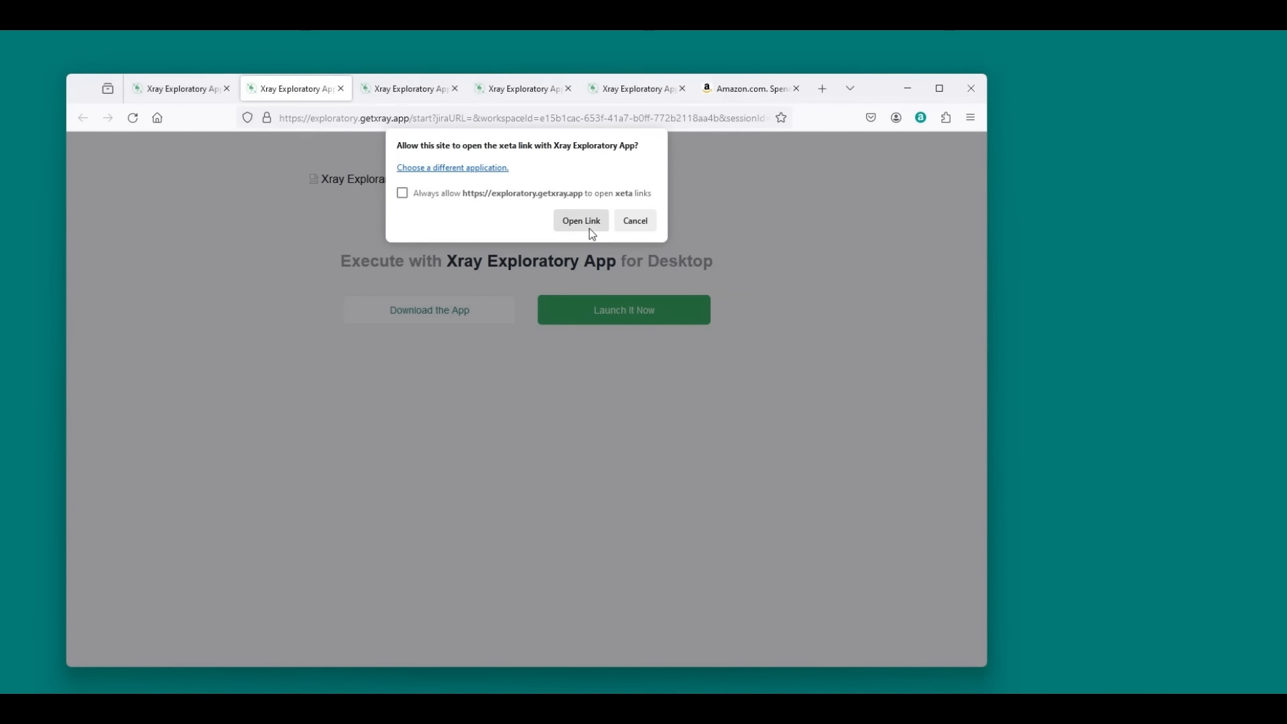
click(589, 221)
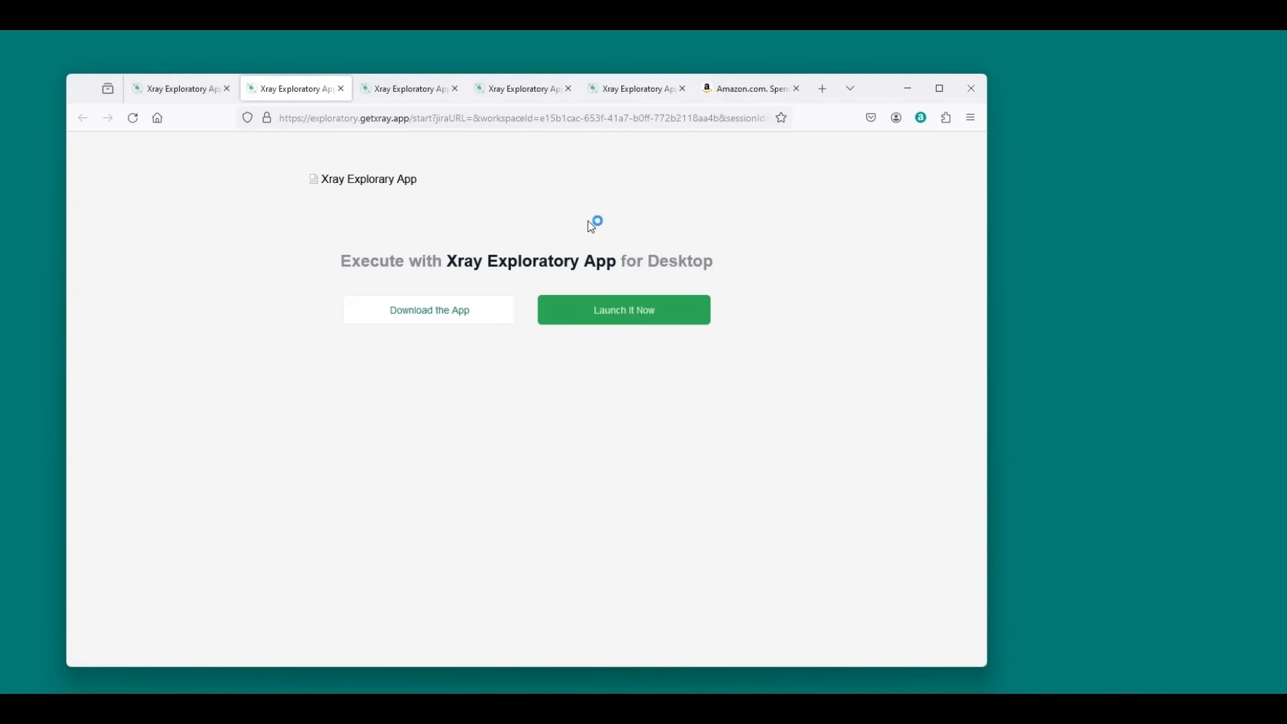
Return to the My Test Sessions page, move the desktop app window off the session names, and widen it
click(180, 95)
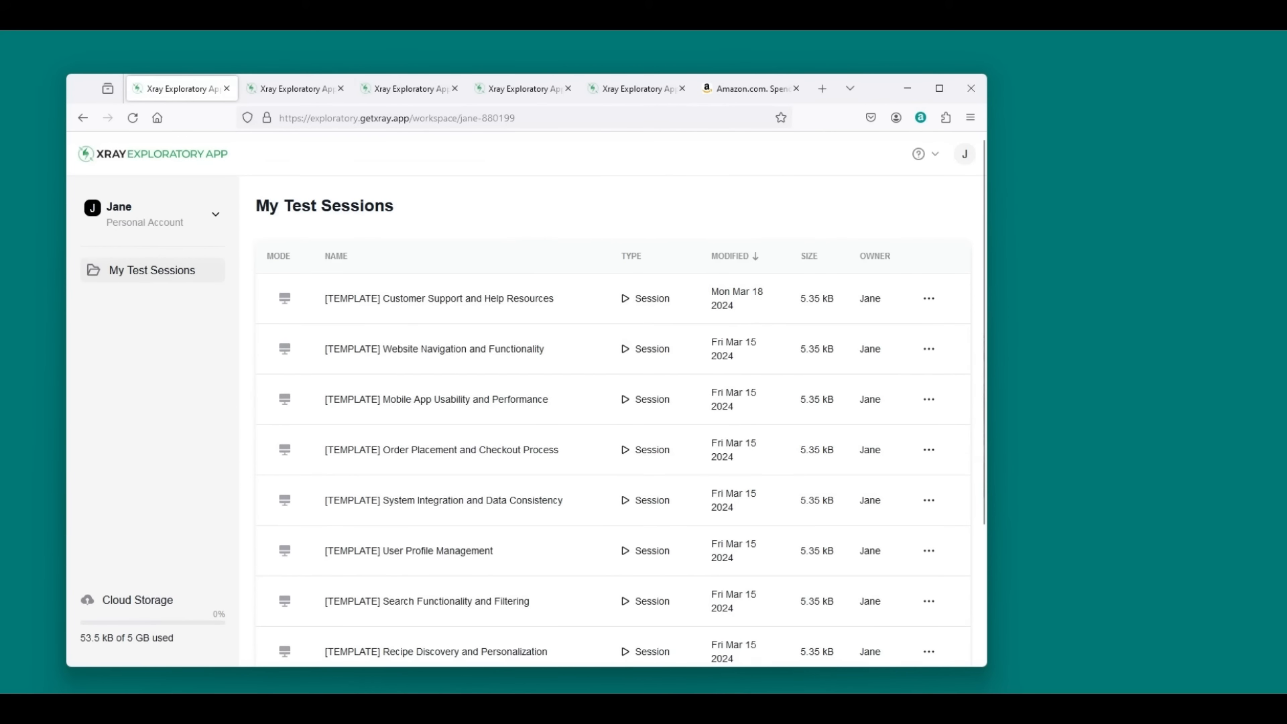
drag(405, 107, 853, 158)
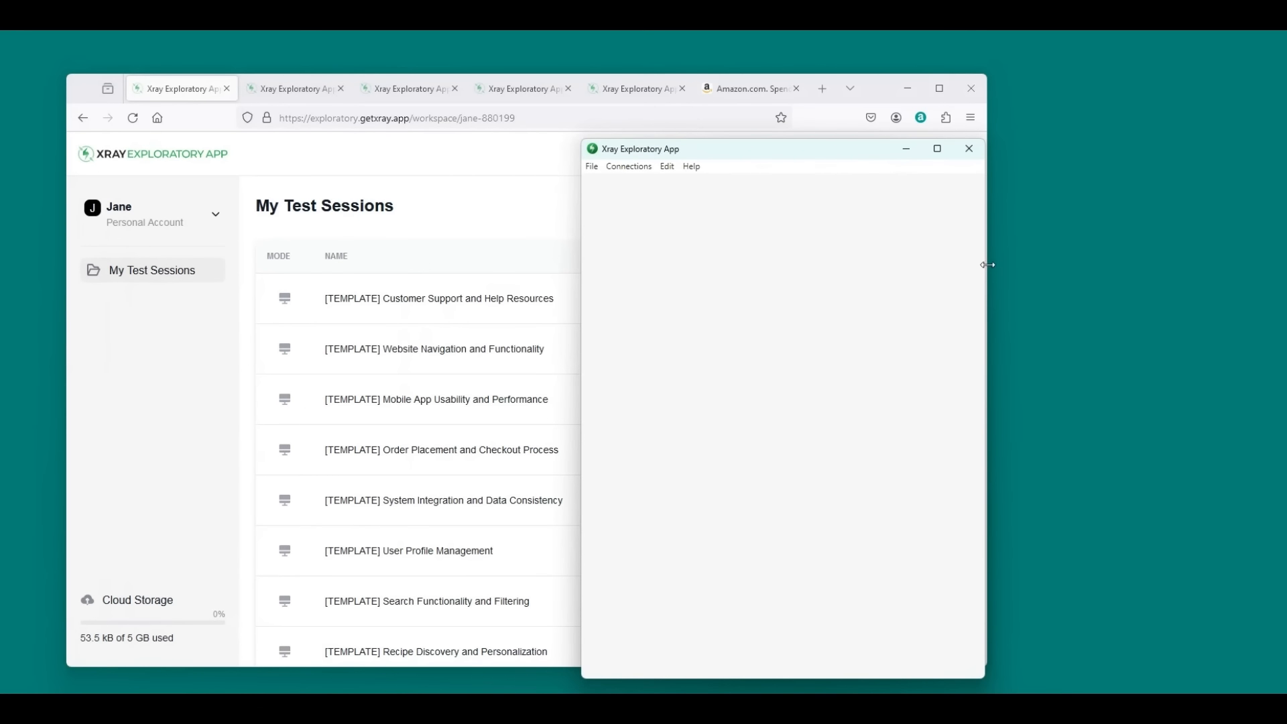
drag(987, 265, 1181, 233)
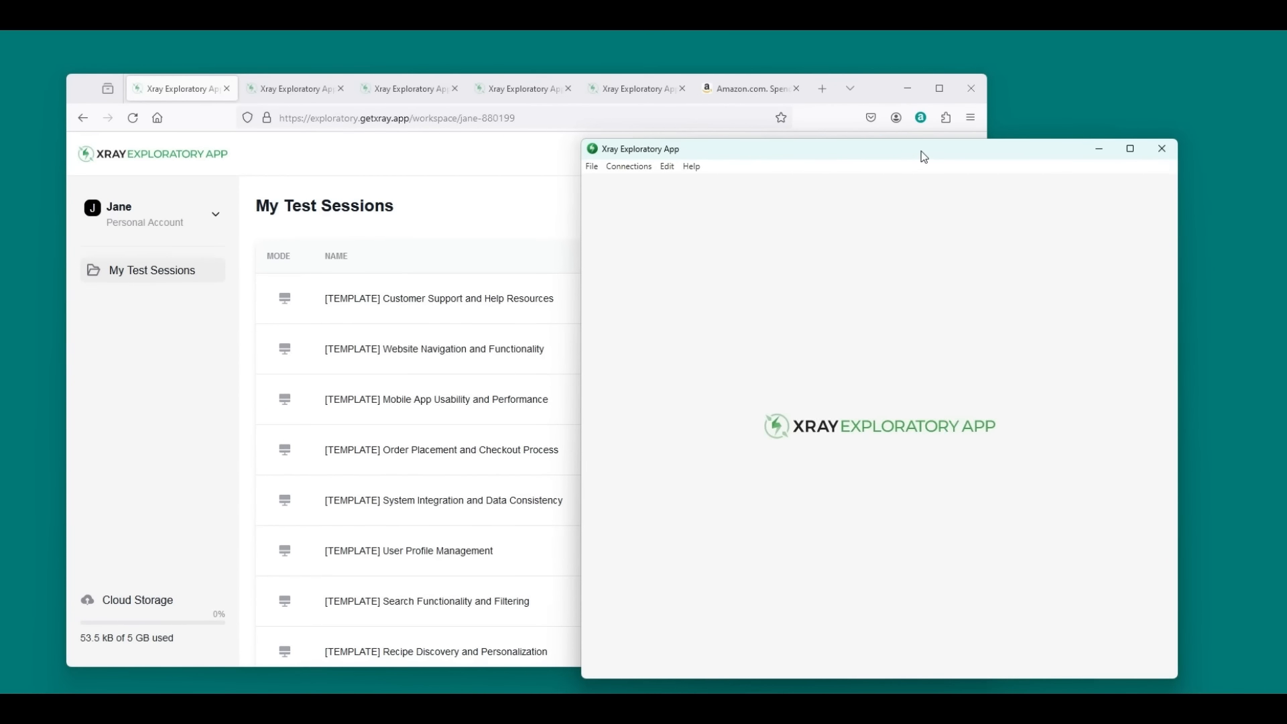
Resume the Customer Support and Help Resources session to examine its title and charter, and minimize the desktop app
drag(919, 156, 788, 149)
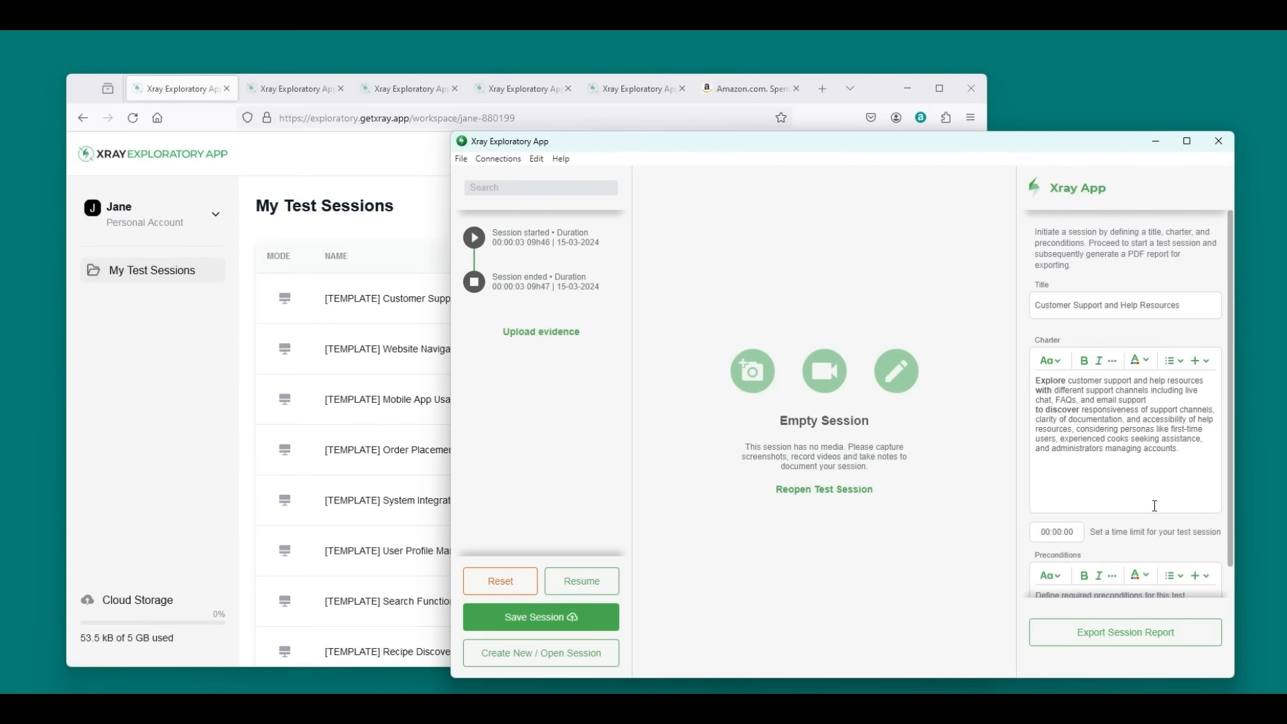
click(603, 585)
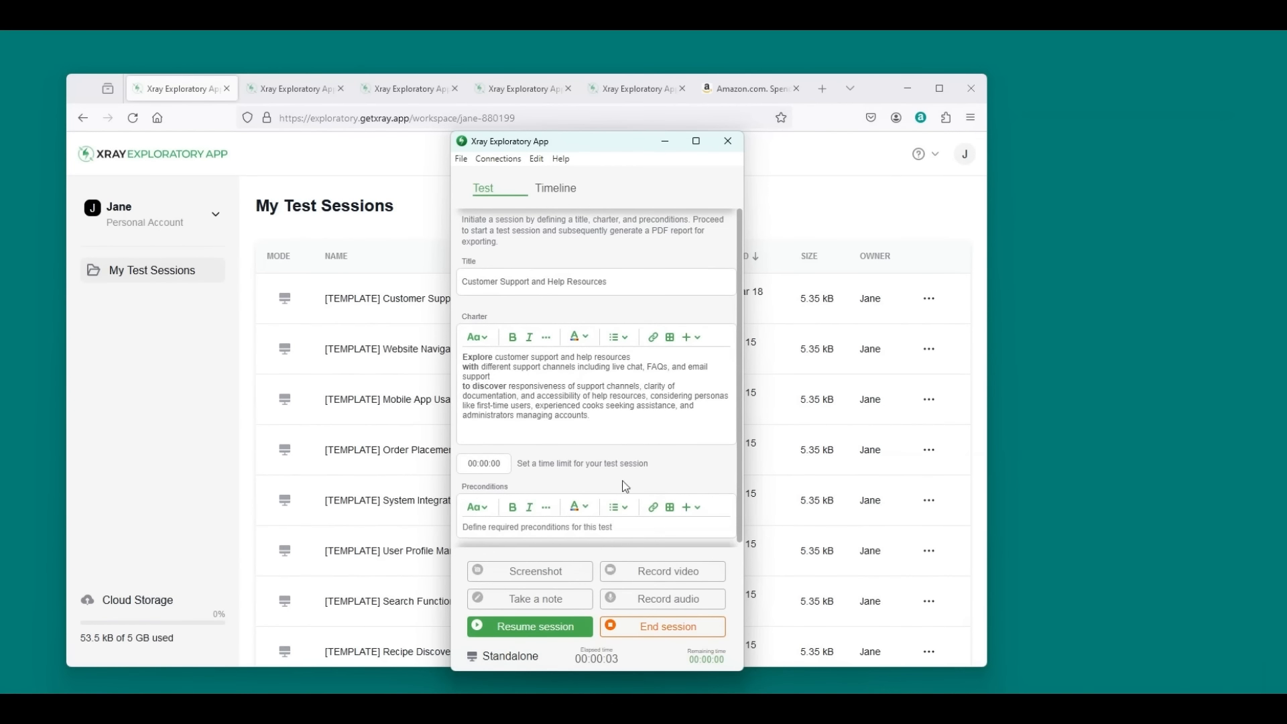
scroll(648, 299, down, 1)
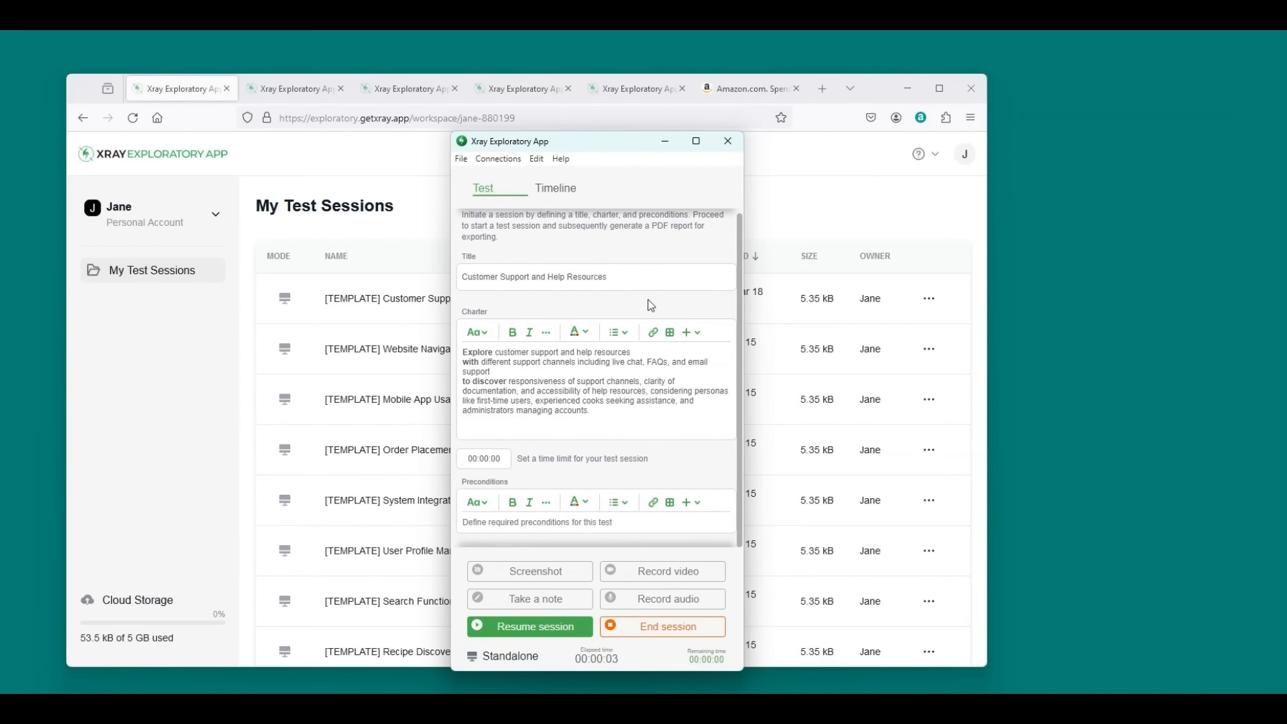
click(658, 267)
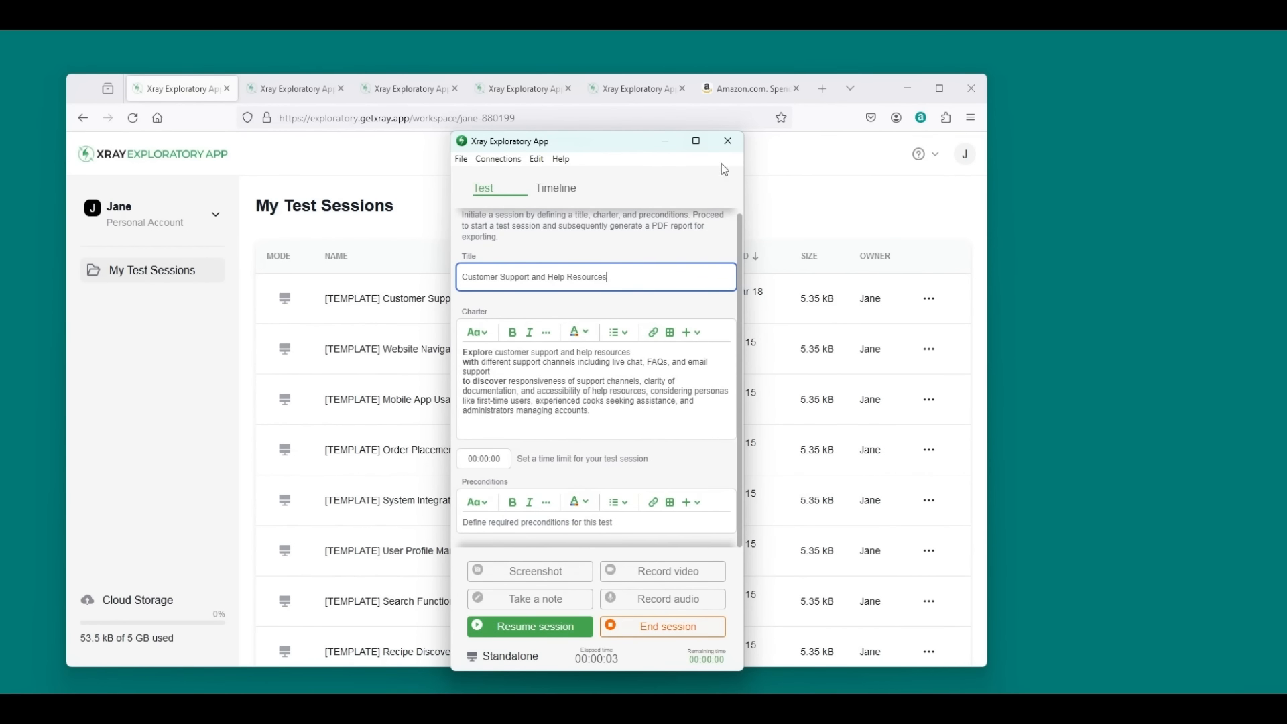
click(665, 142)
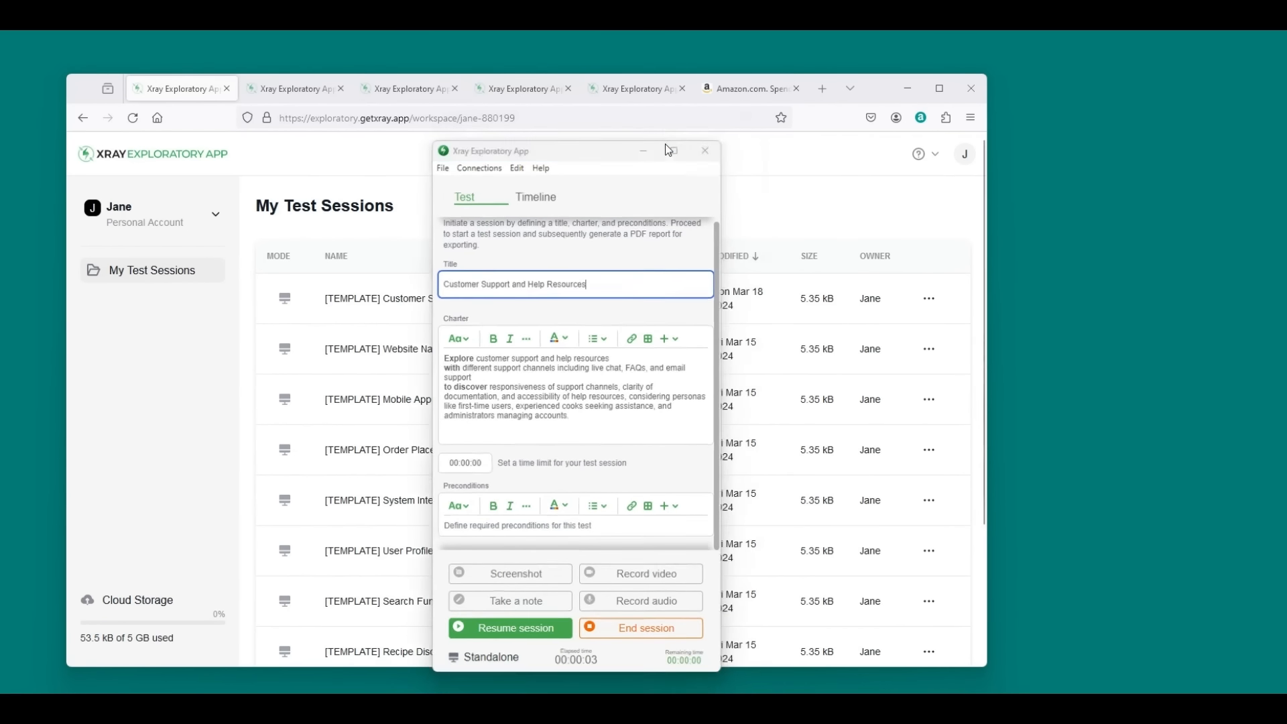
Duplicate the "[TEMPLATE] Customer Support and Help Resources" session into the Exploratory QA workspace, replacing "Copy" in the name with "- Nomen"
click(937, 303)
click(843, 356)
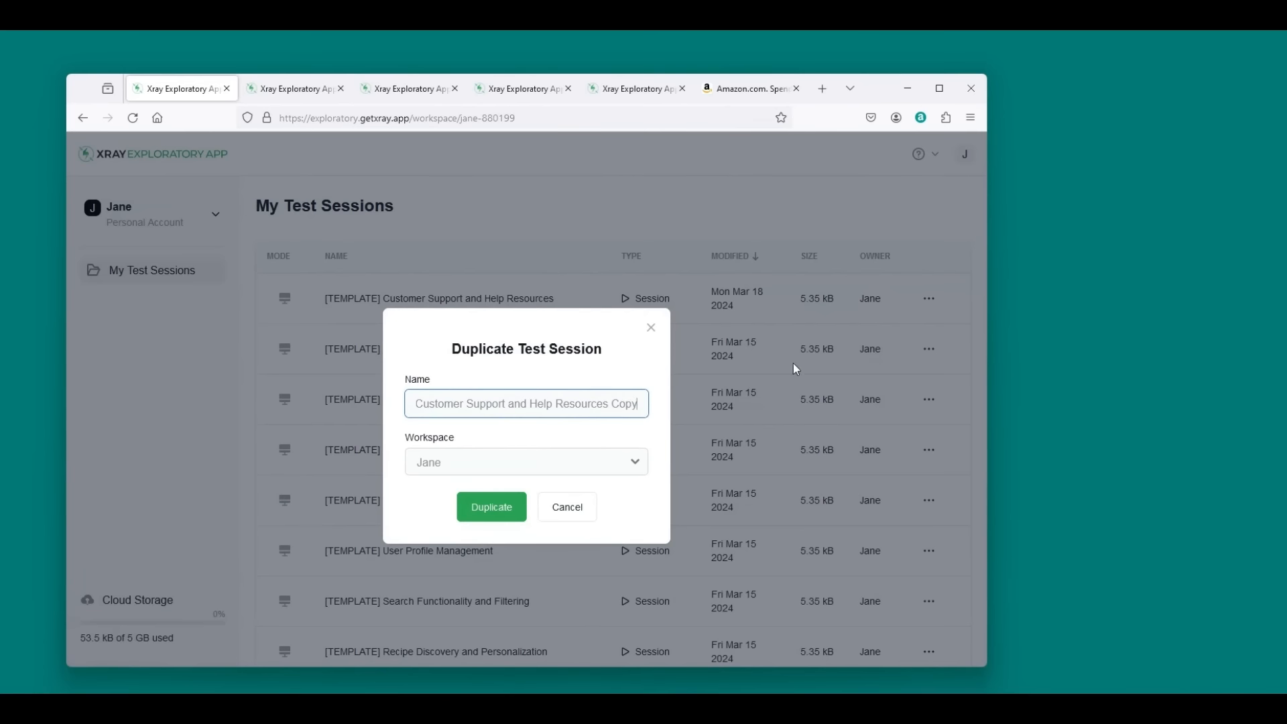
click(641, 464)
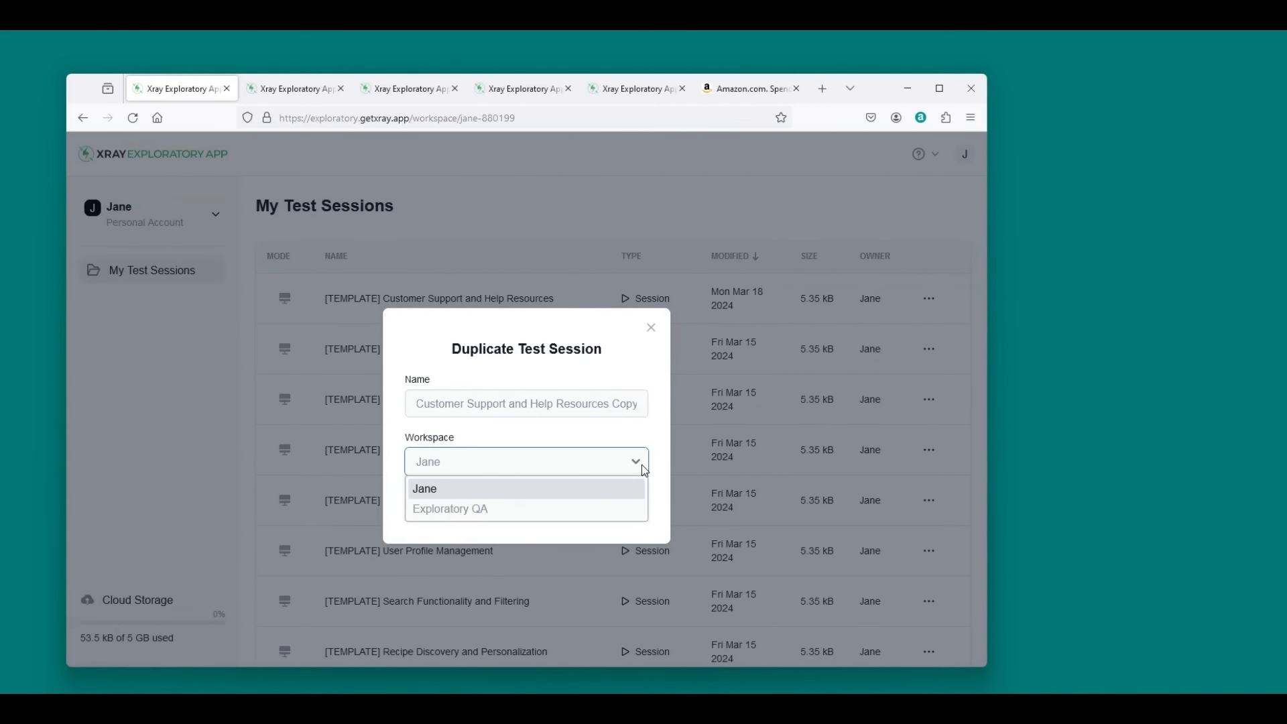
click(554, 511)
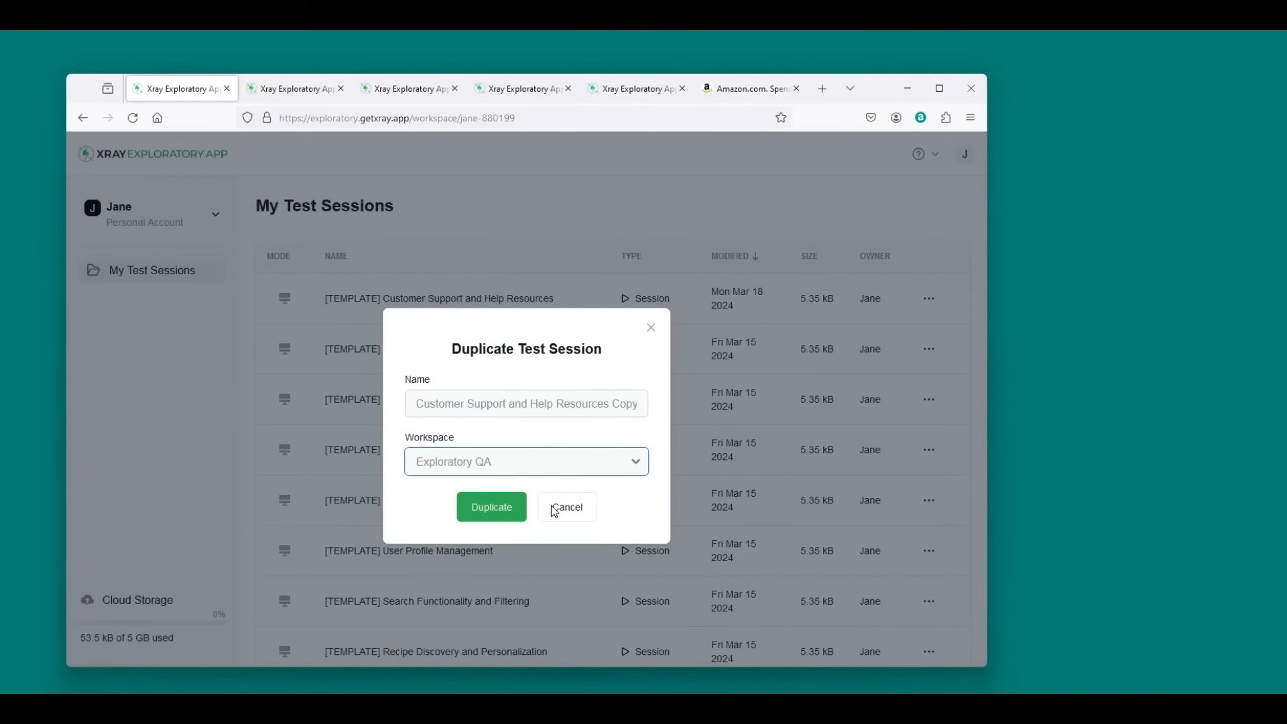
click(529, 401)
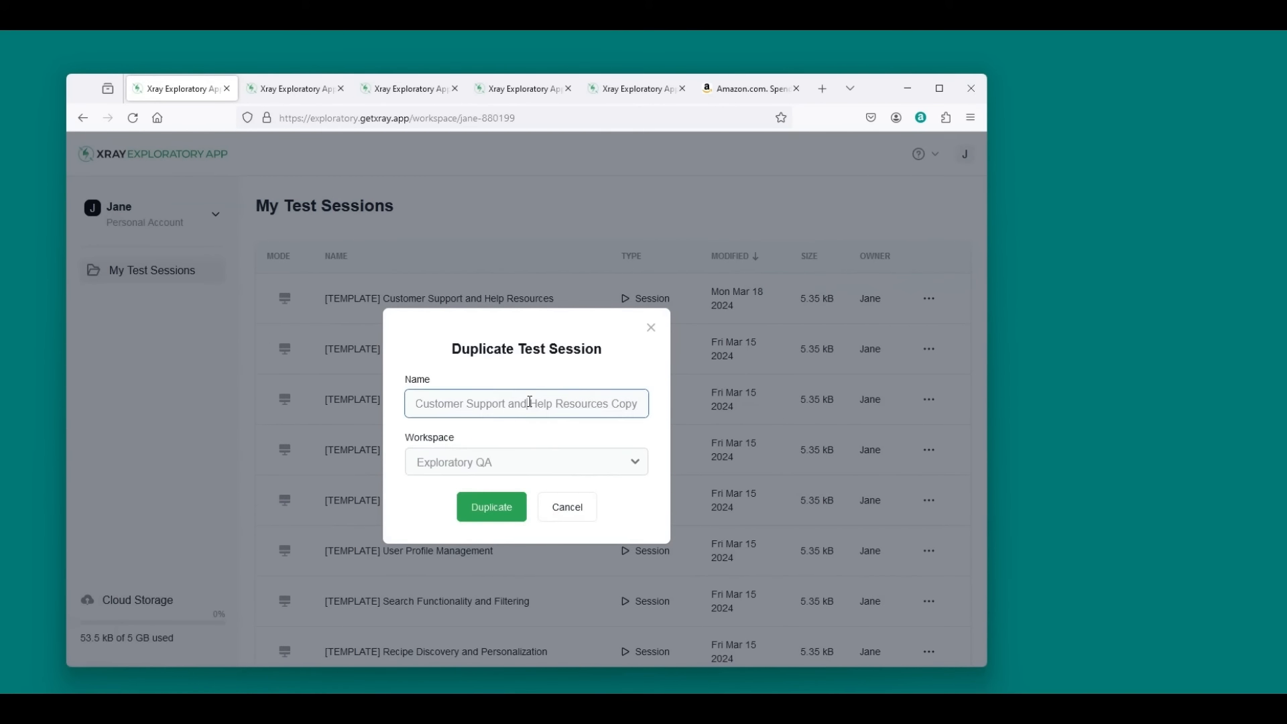
double_click(612, 407)
text(-)
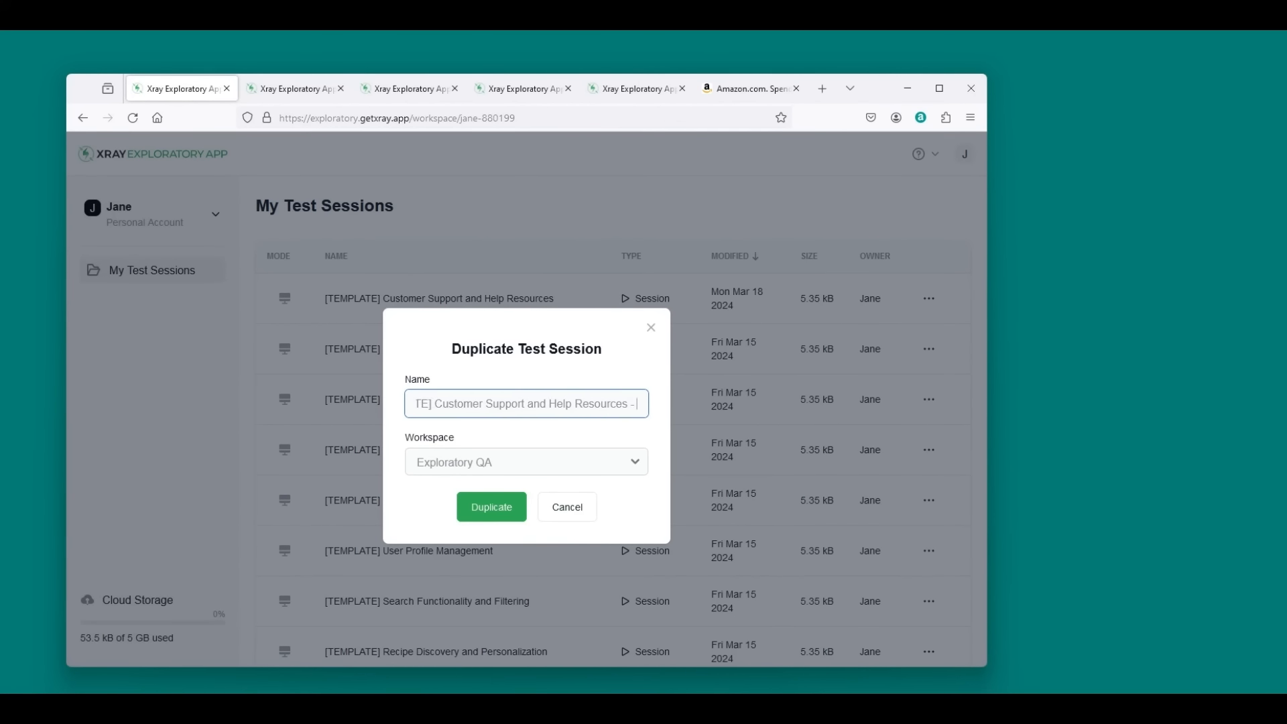
text( Nomen)
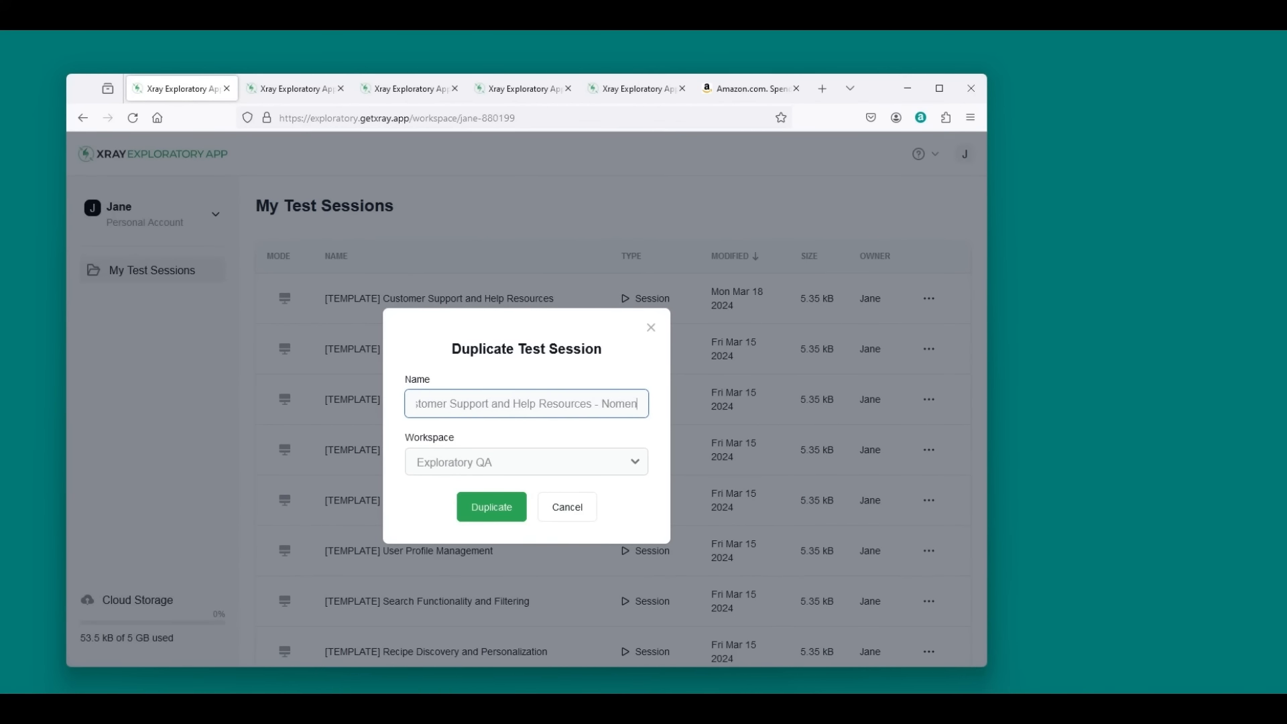
click(507, 511)
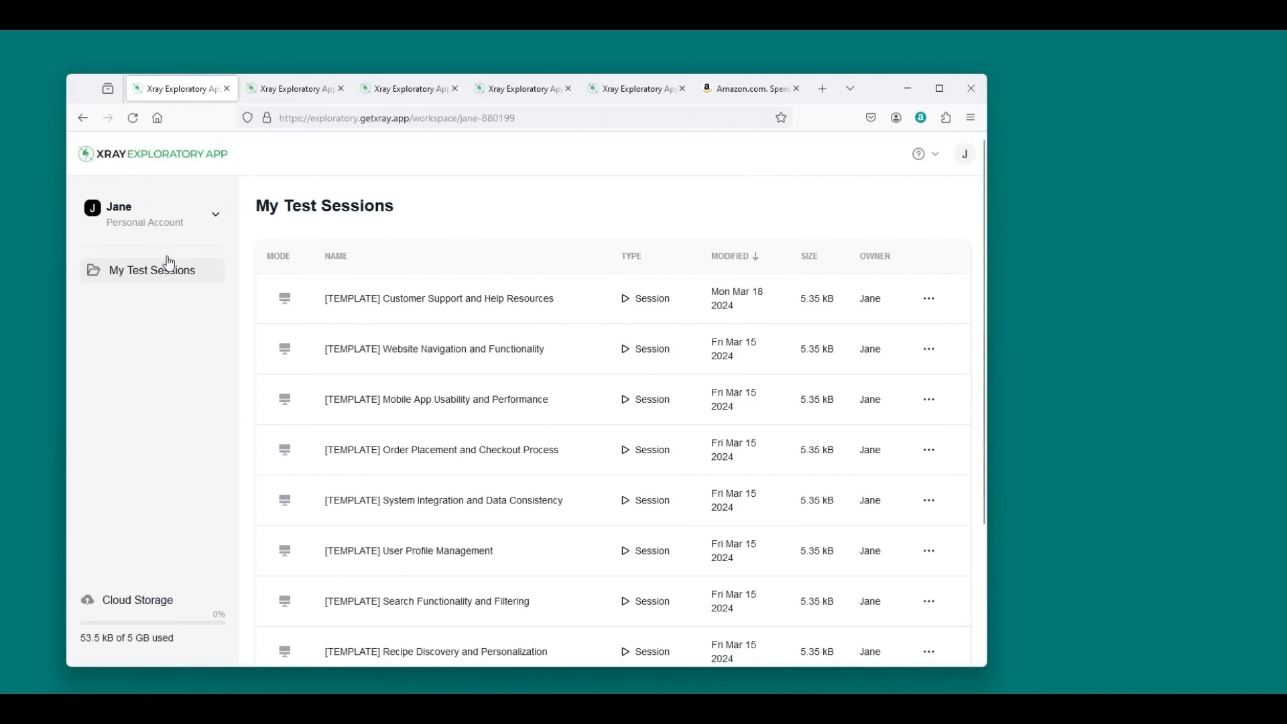
Switch the web console to the Exploratory QA team account and check the duplicated template in its session list
click(178, 219)
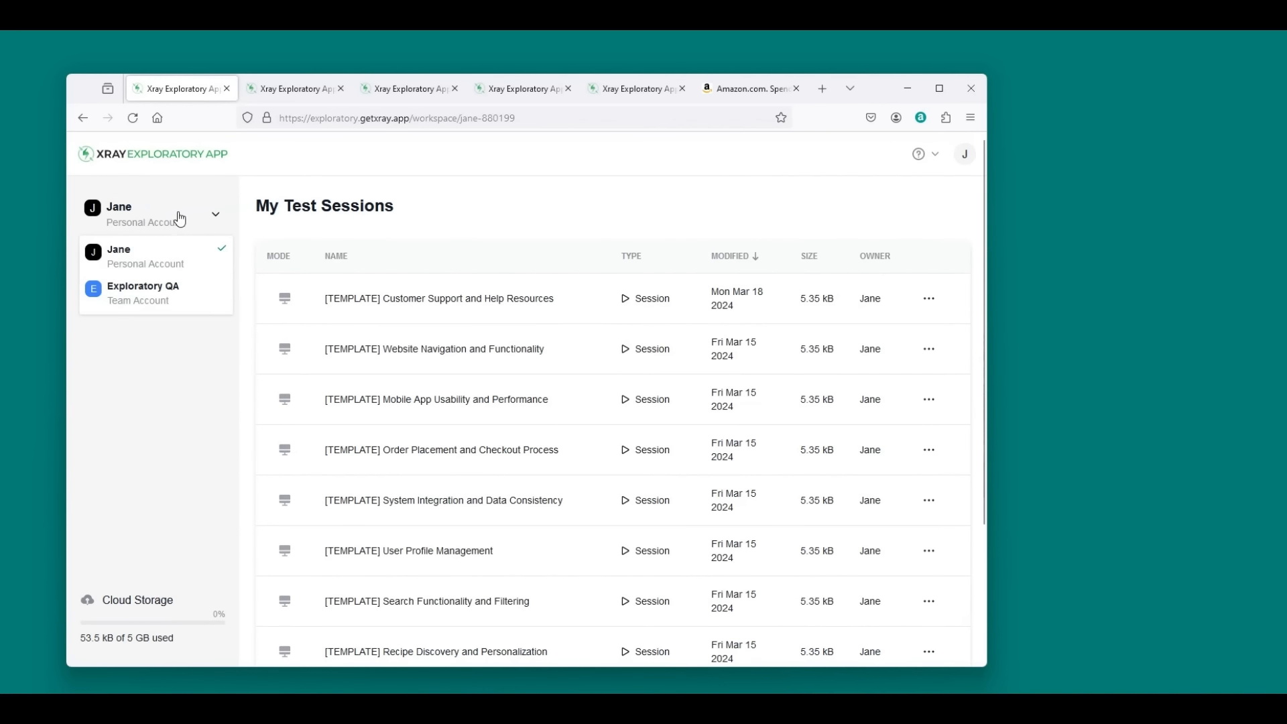
click(158, 293)
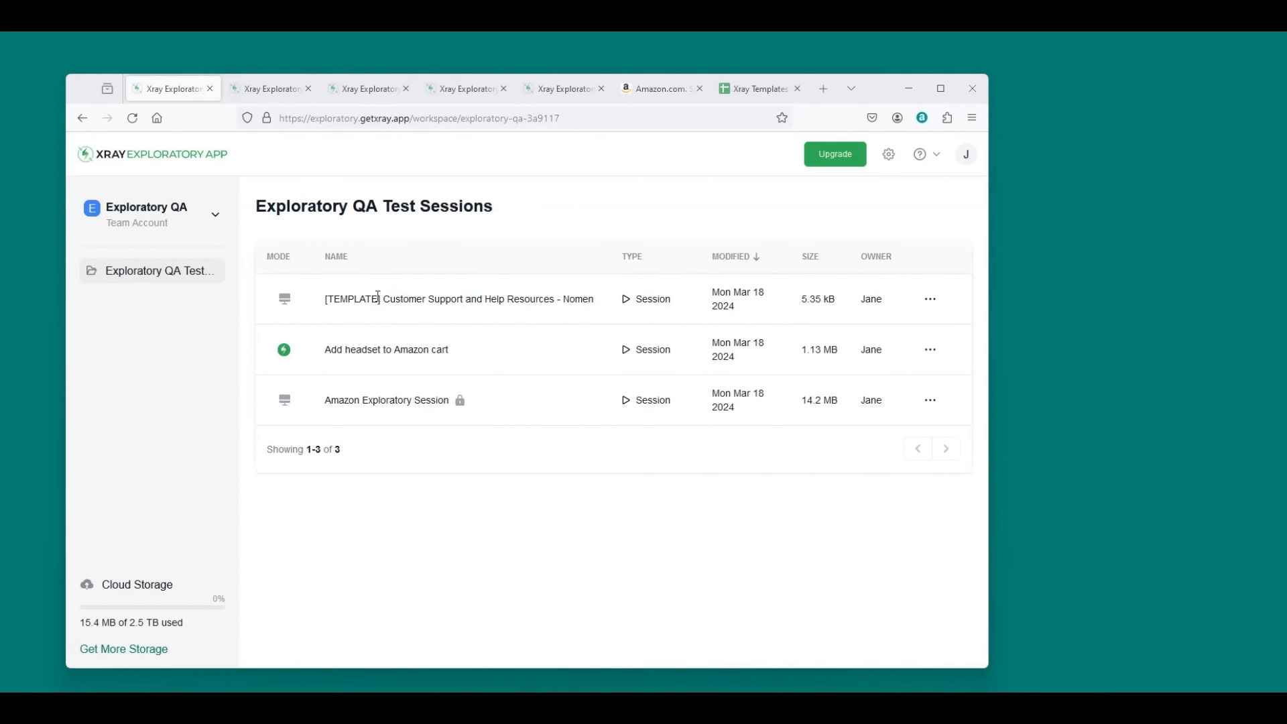
mouse_move(289, 303)
mouse_move(290, 358)
View the Xray Templates spreadsheet, then switch to Jira and open the Test Case Importer of the Xray app
click(758, 96)
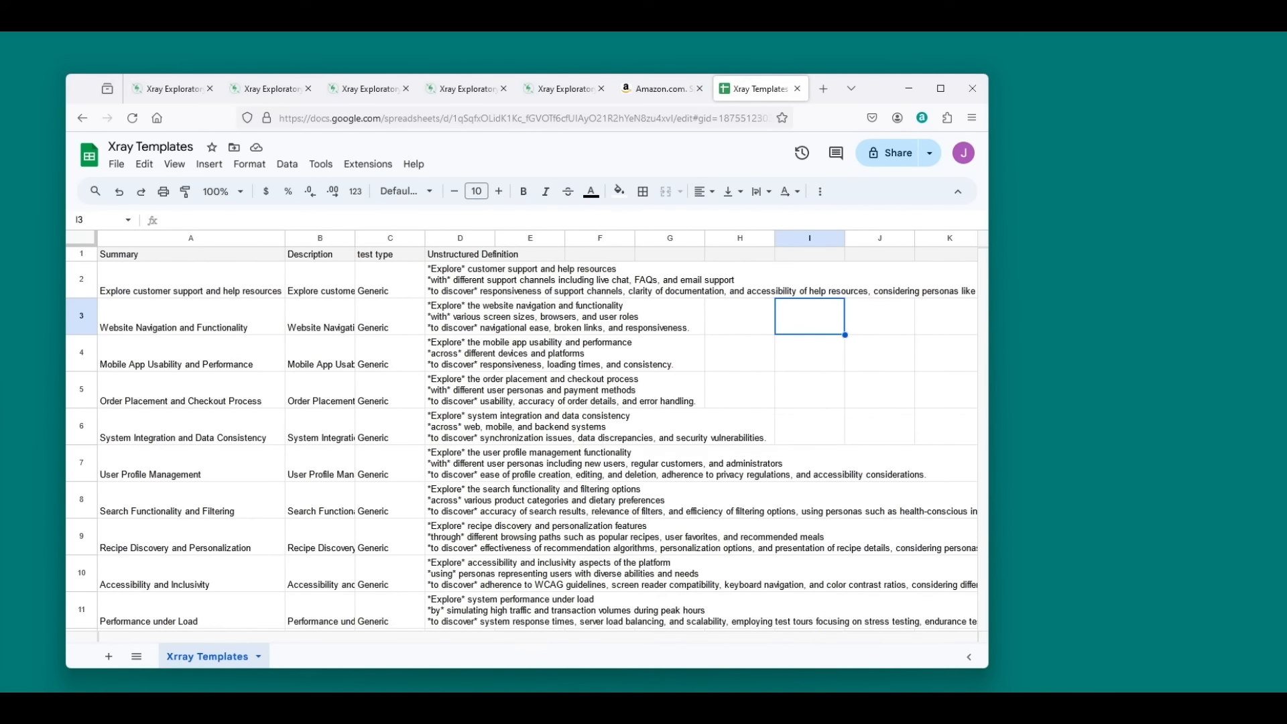
key(alt+Tab)
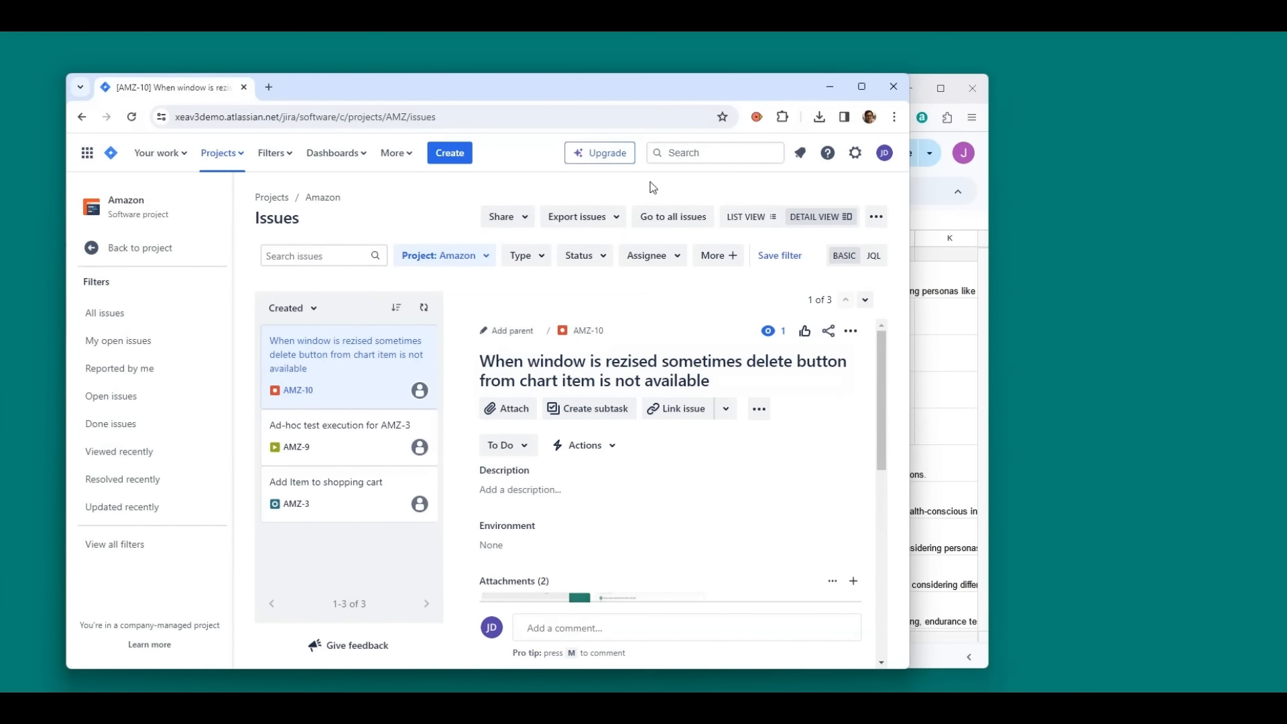
click(405, 154)
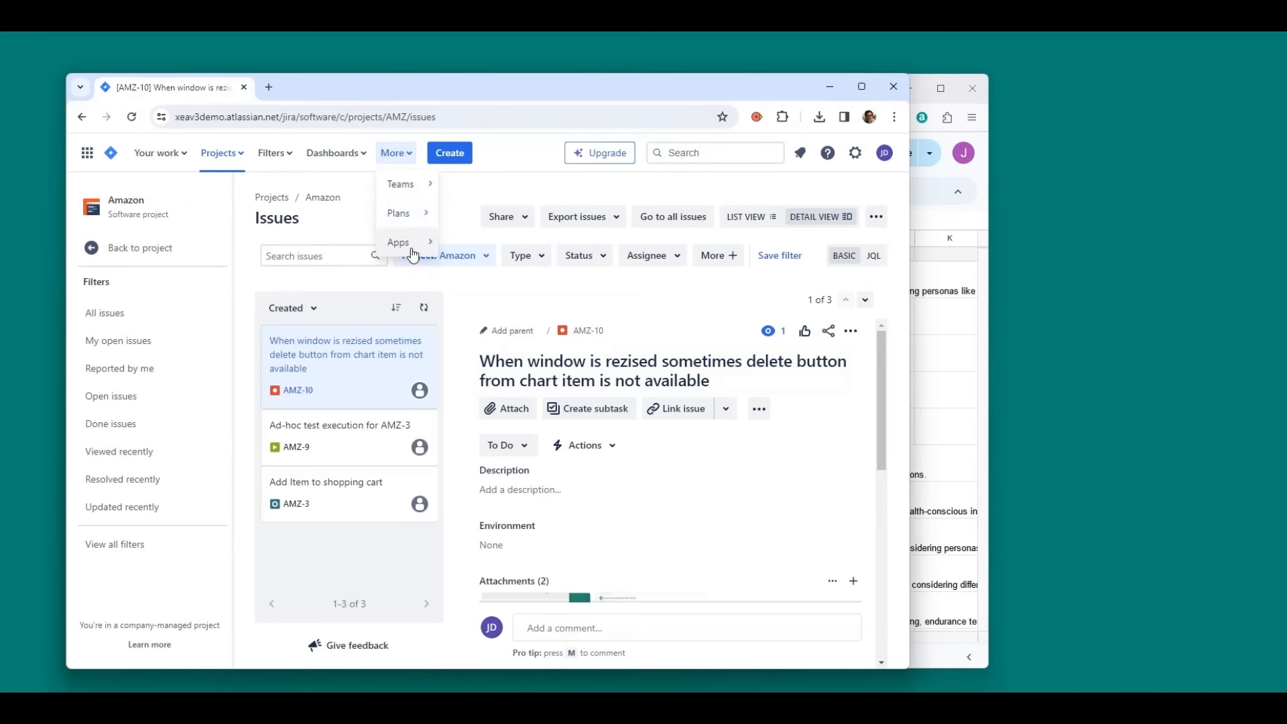
mouse_move(411, 254)
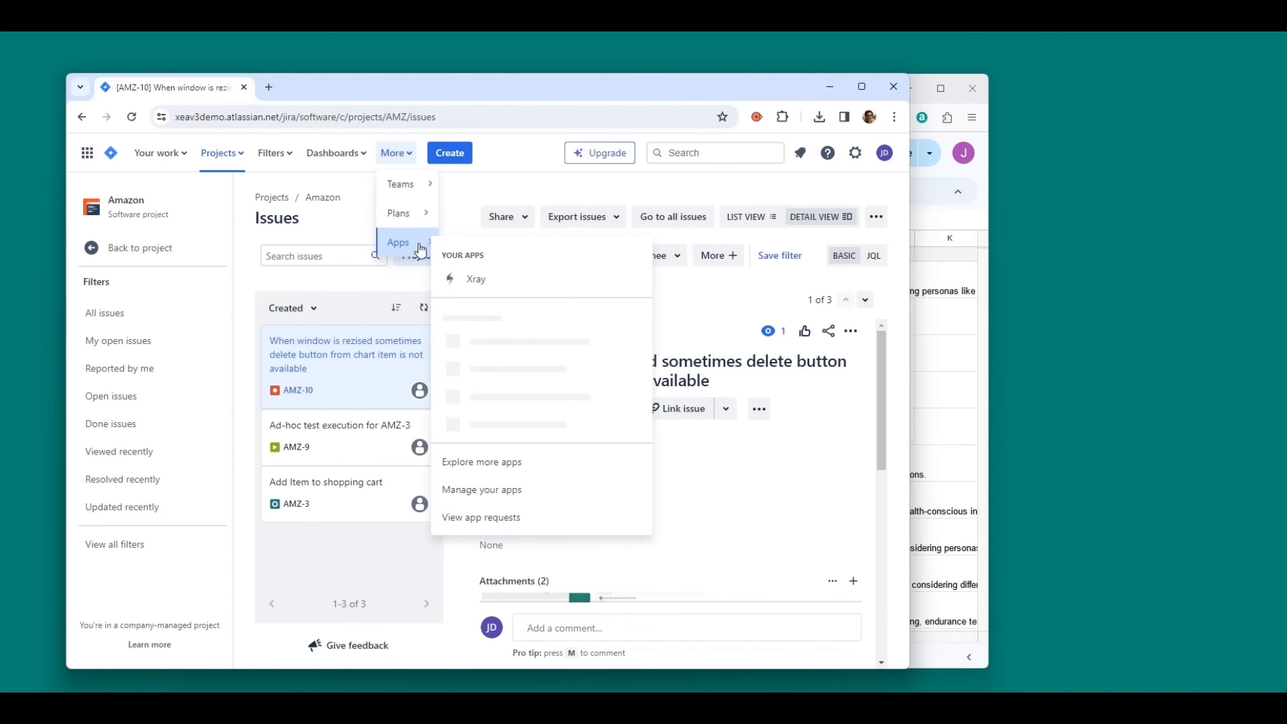
click(462, 279)
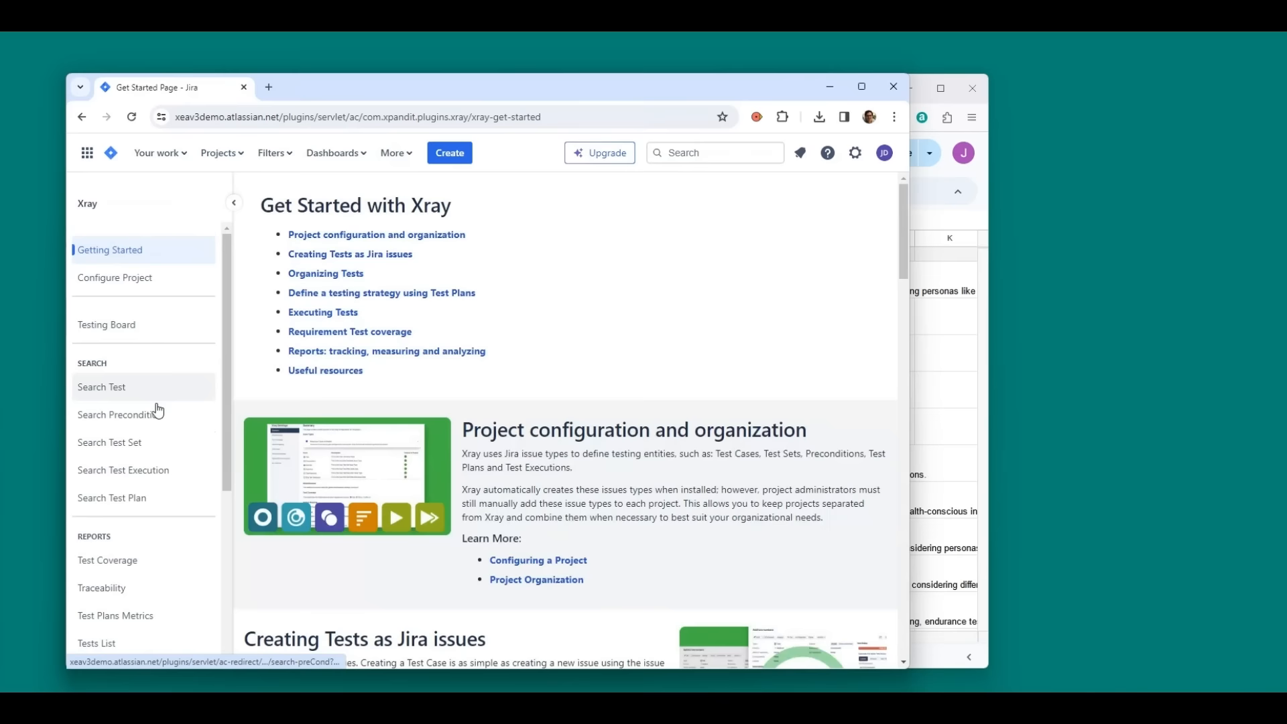
scroll(156, 399, down, 3)
click(127, 592)
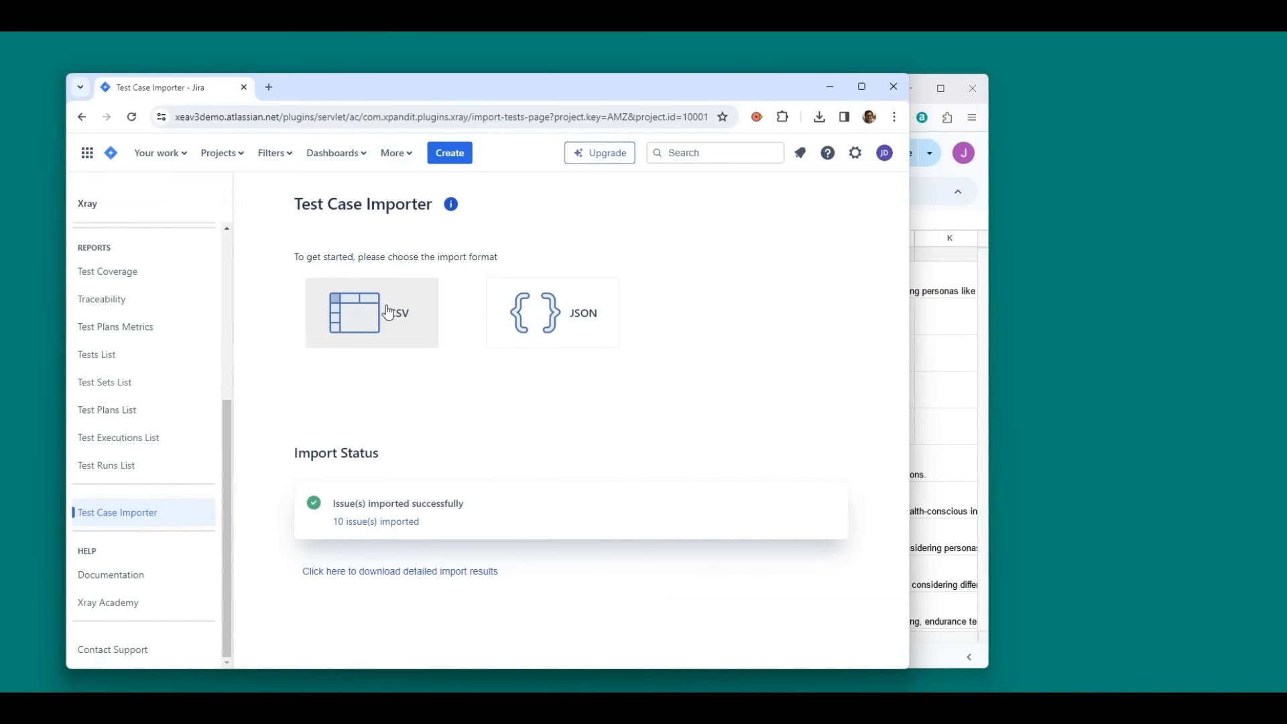
Start a CSV import with the file Xray Templates.csv from the My Exploratory Tests folder and continue to the setup stage
click(368, 313)
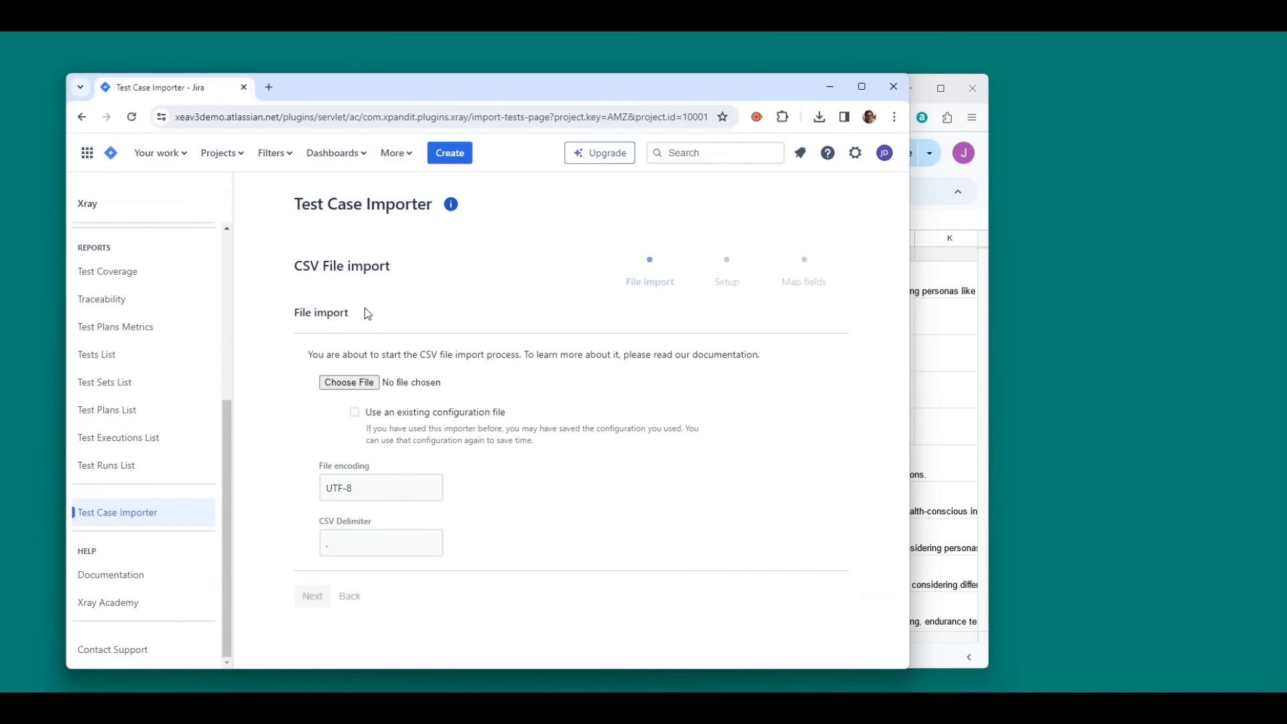
click(355, 384)
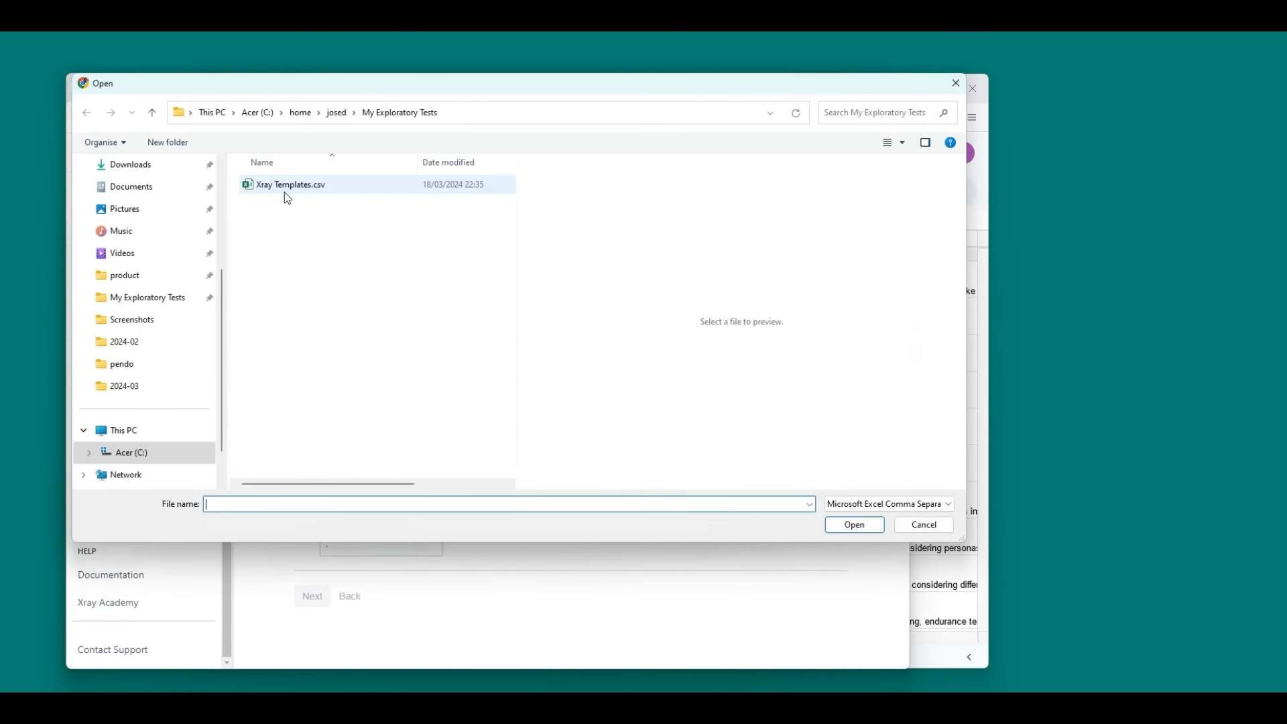
click(284, 191)
click(854, 524)
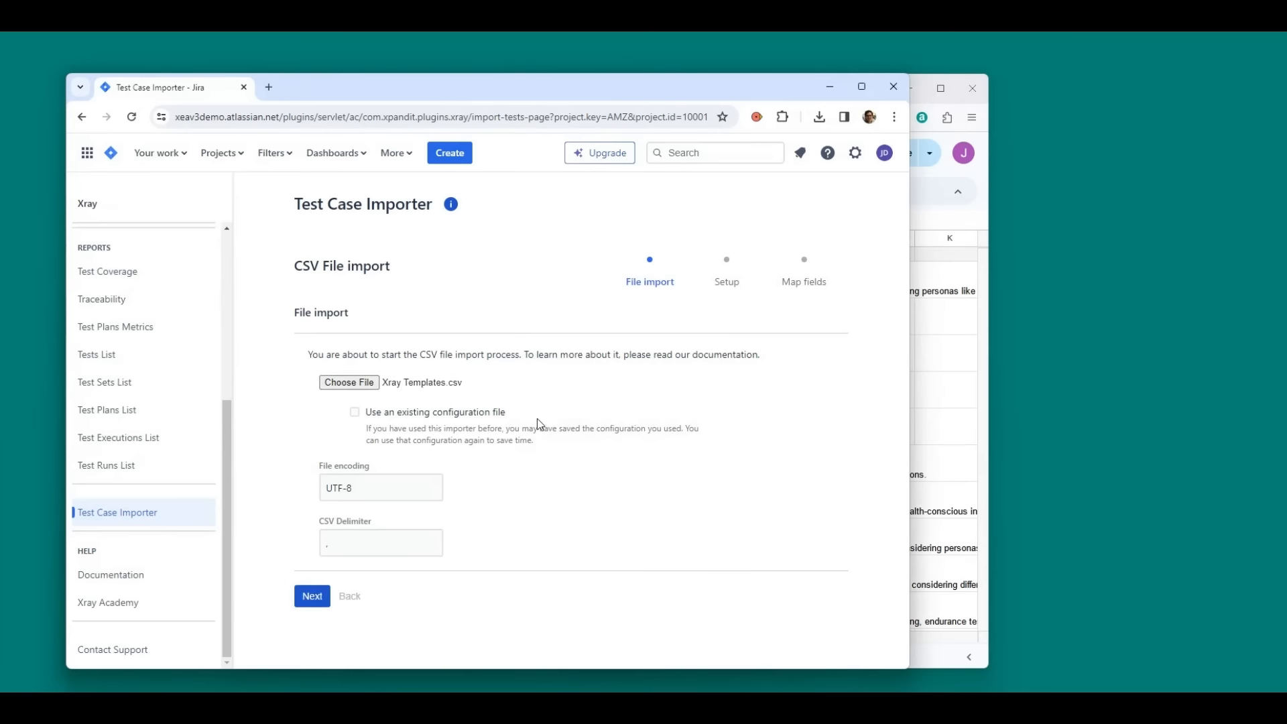
click(359, 546)
click(314, 599)
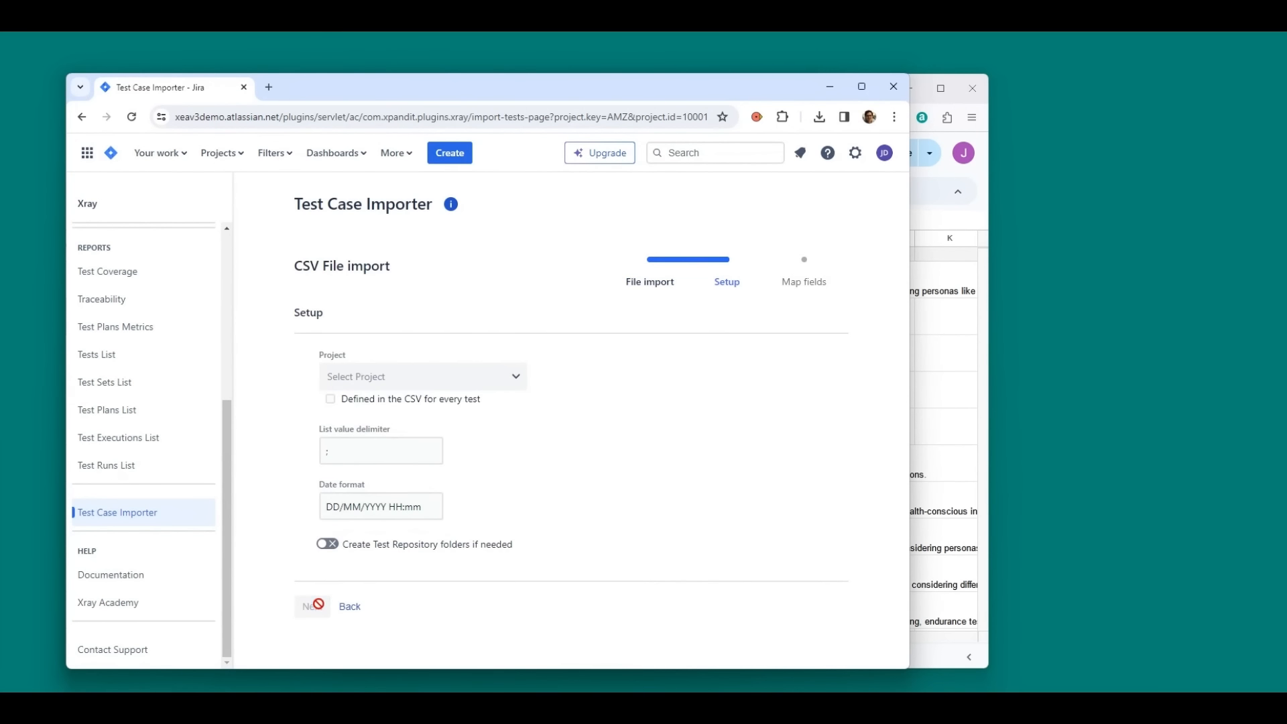
Set Amazon as the target project for the import and continue to the field mapping
click(368, 387)
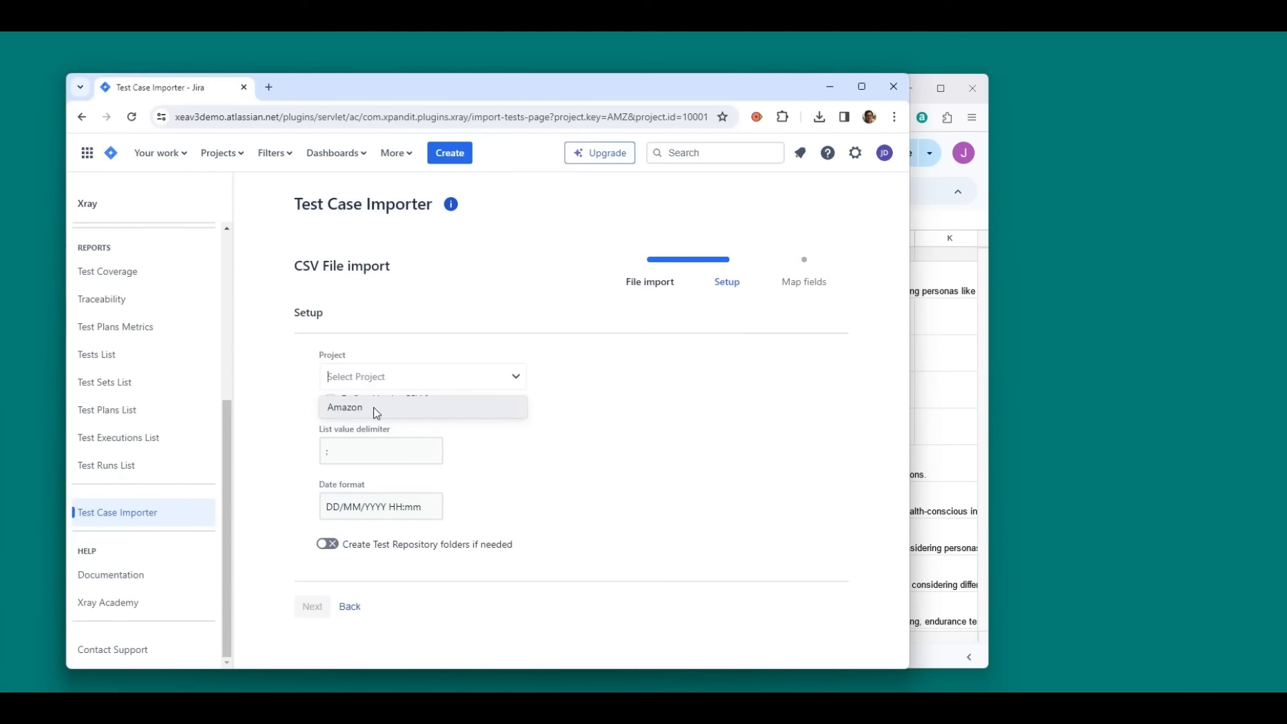
click(375, 409)
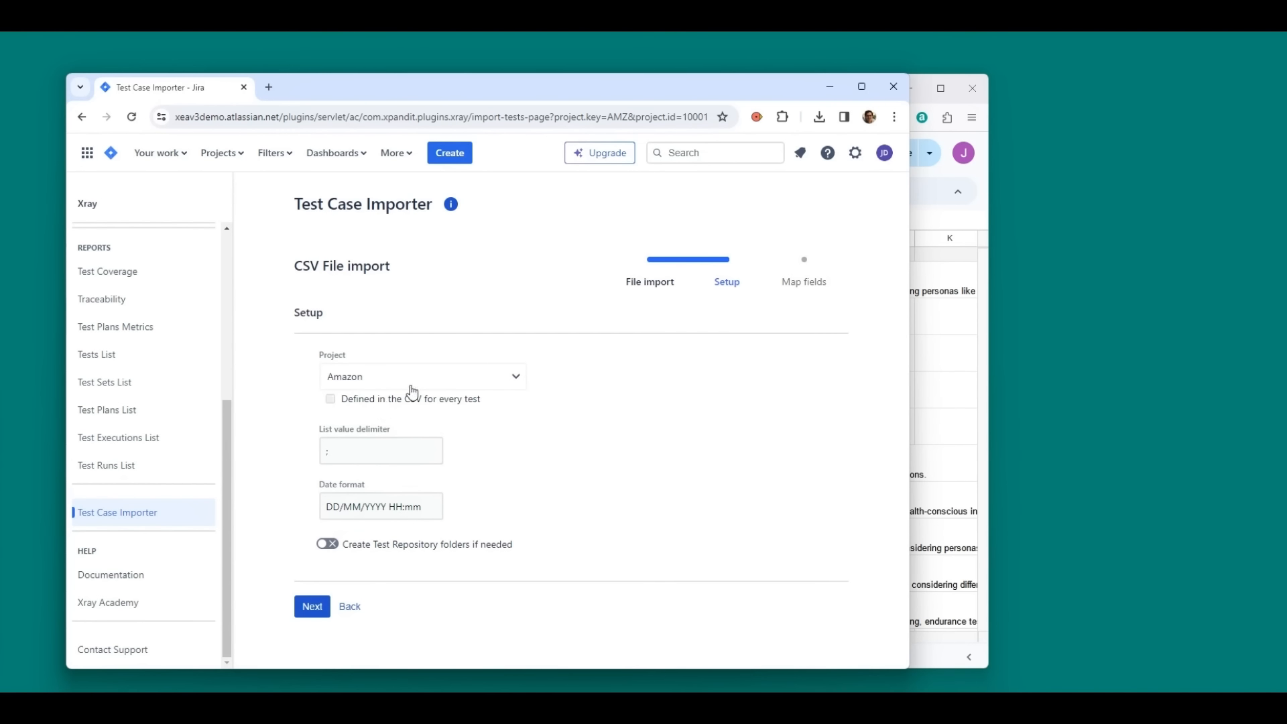
click(315, 608)
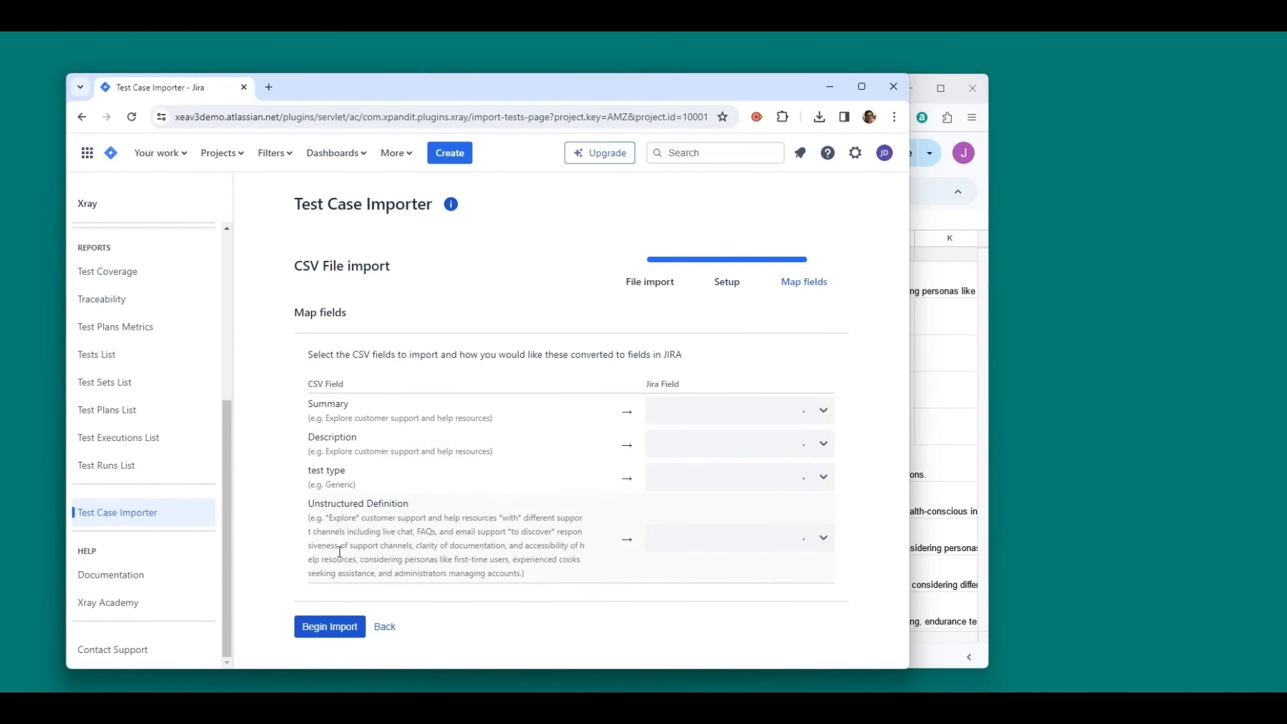
Map the CSV fields Summary and Description to the Jira fields Summary and Description
click(684, 407)
text(sUMM)
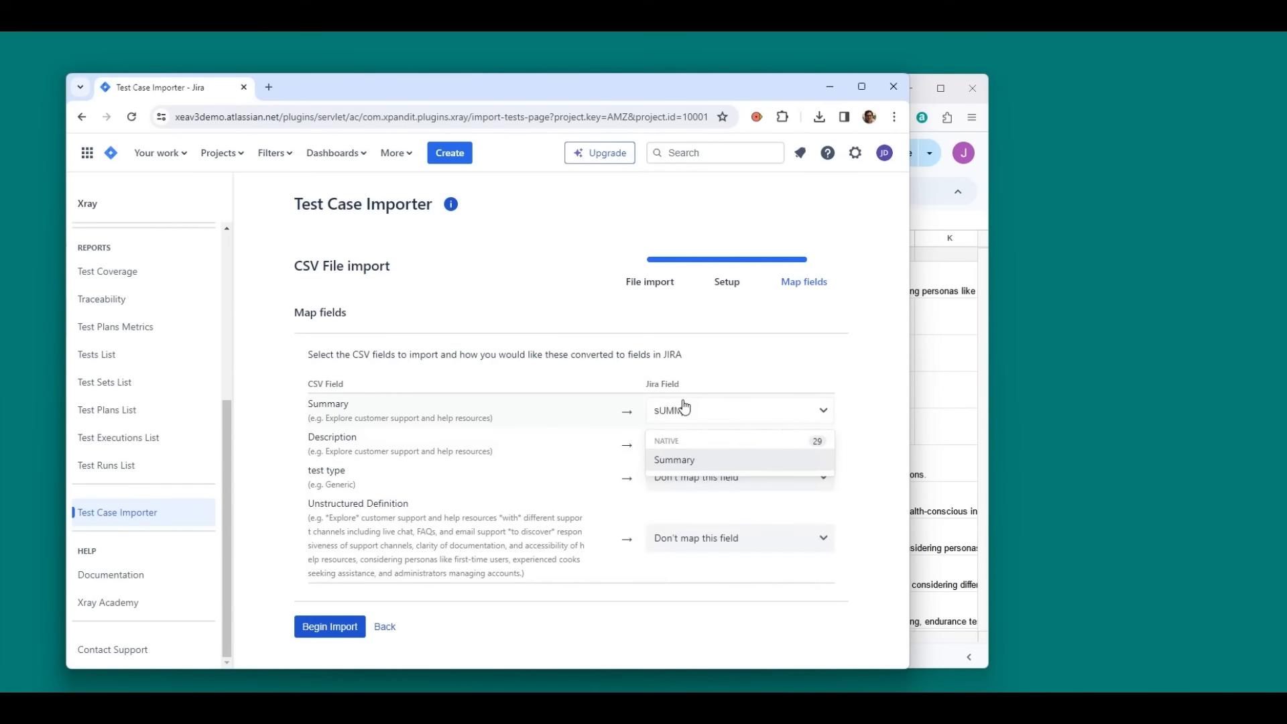
click(719, 461)
click(738, 448)
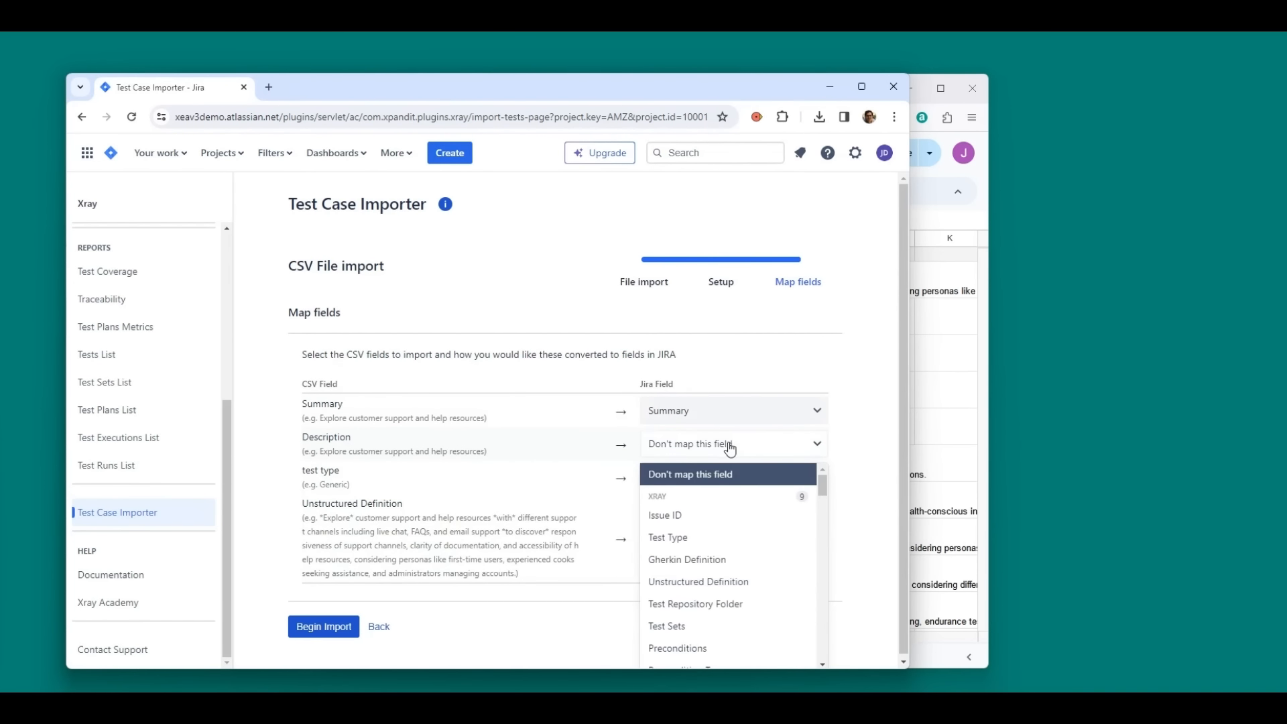
text(dESC)
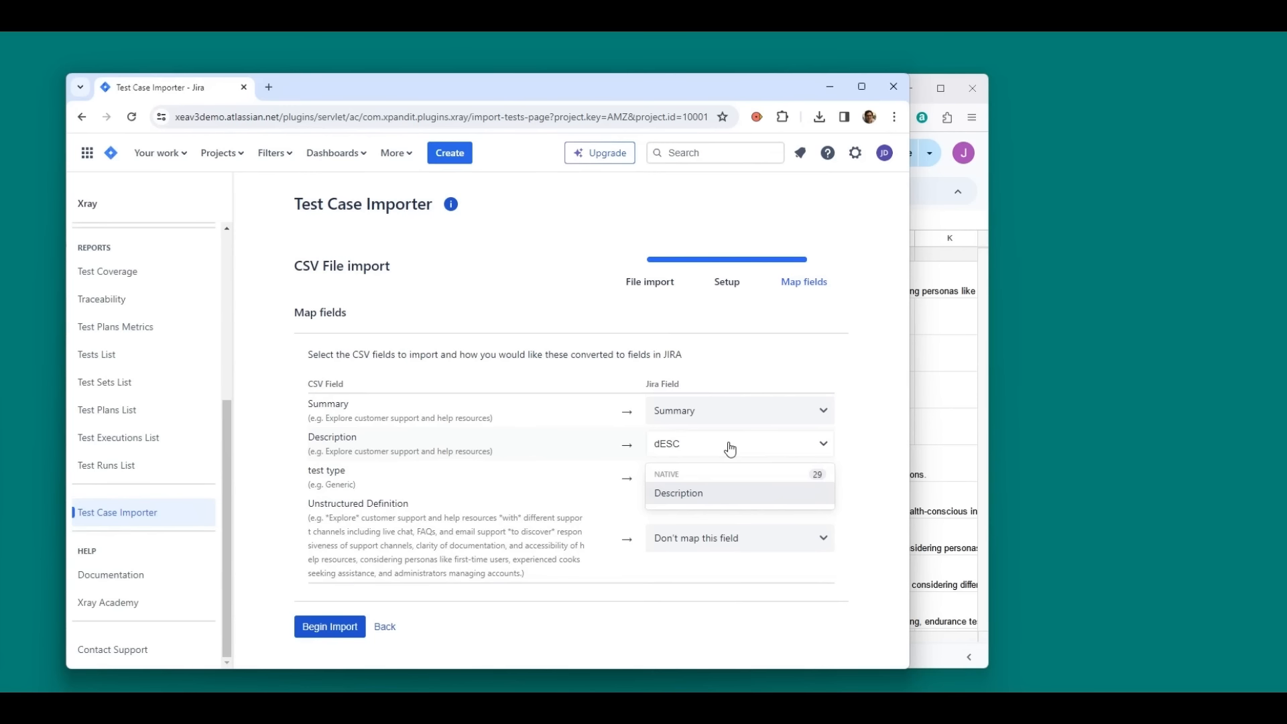
click(697, 493)
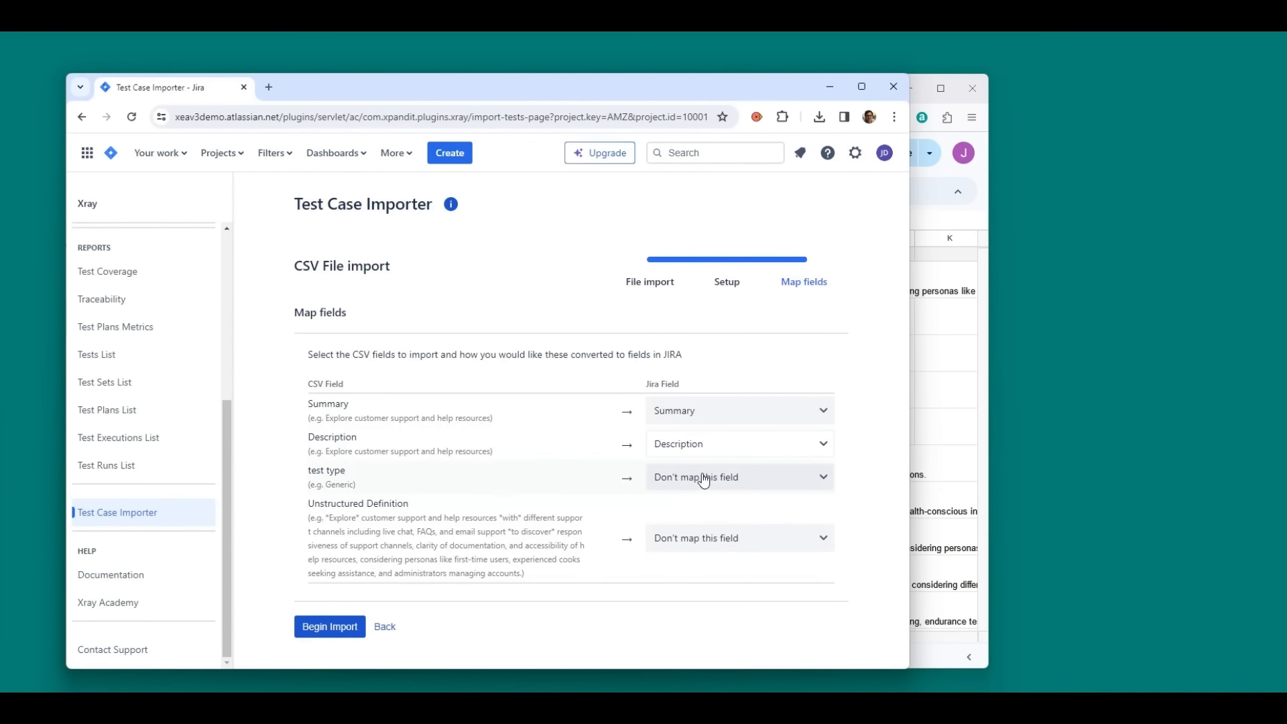
Map the CSV test type to the Test Type field and Unstructured Definition to the Unstructured Definition field
click(704, 480)
click(697, 574)
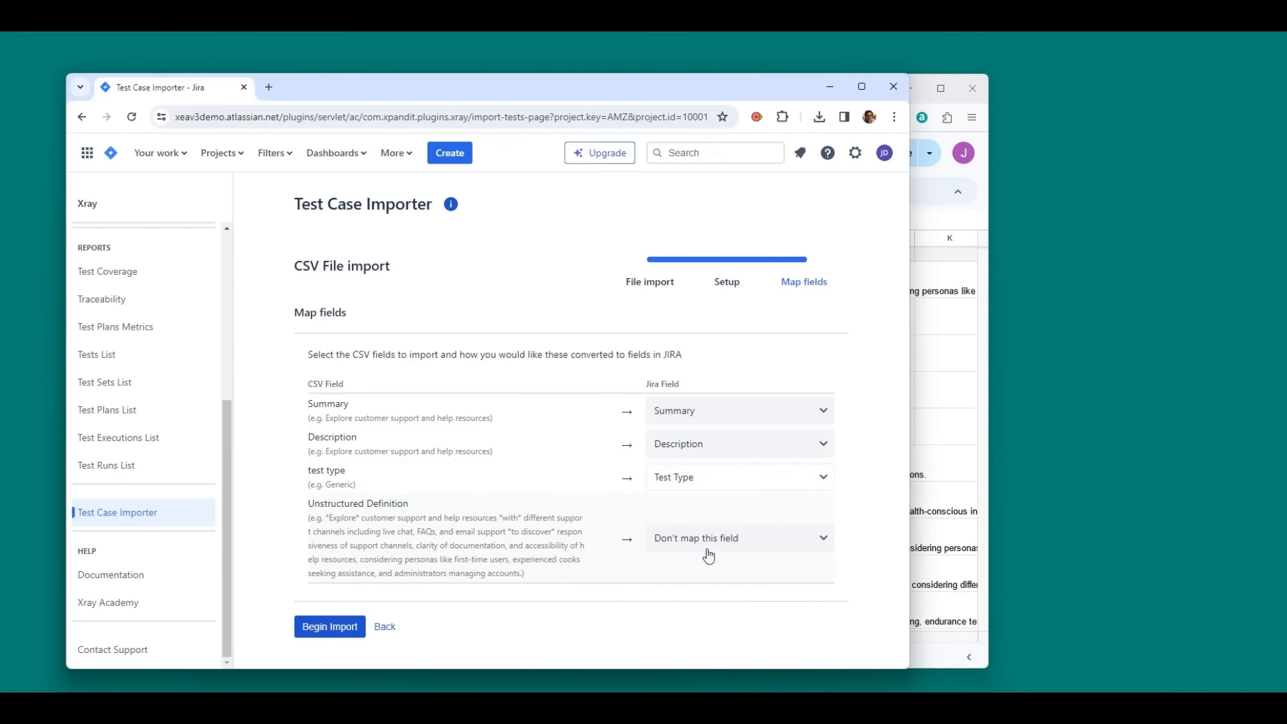
click(710, 543)
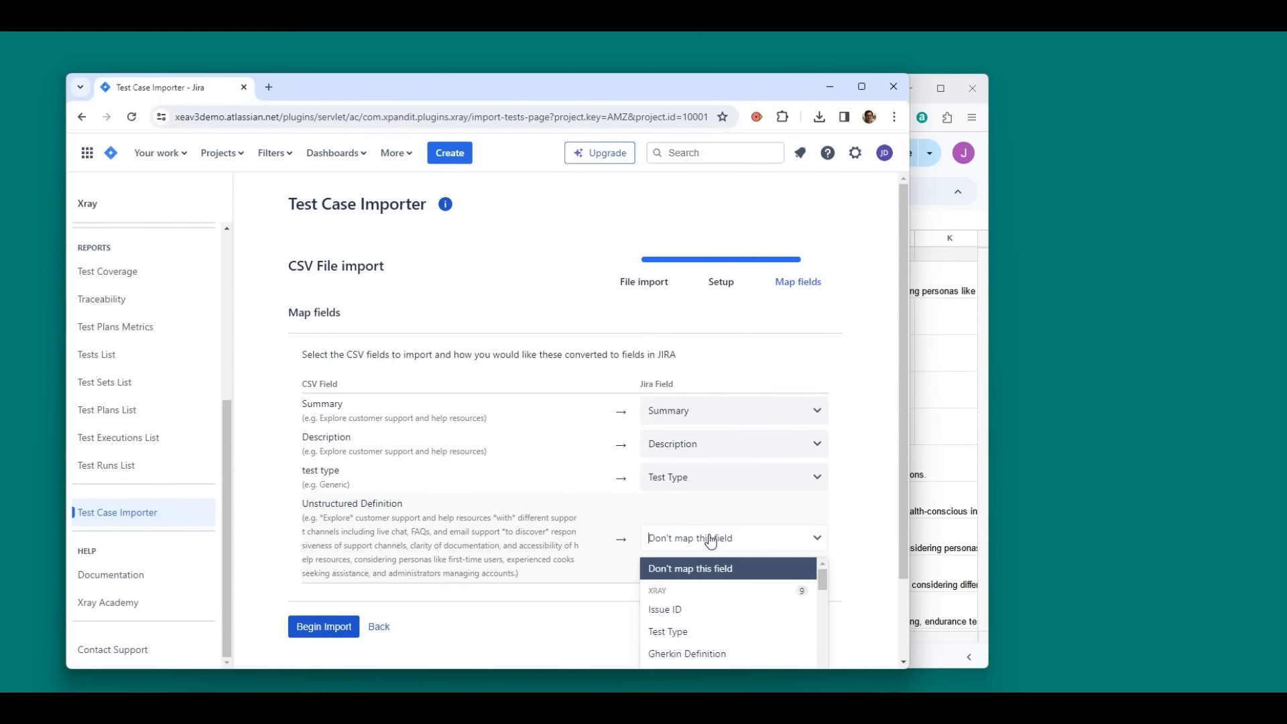
text(UNS)
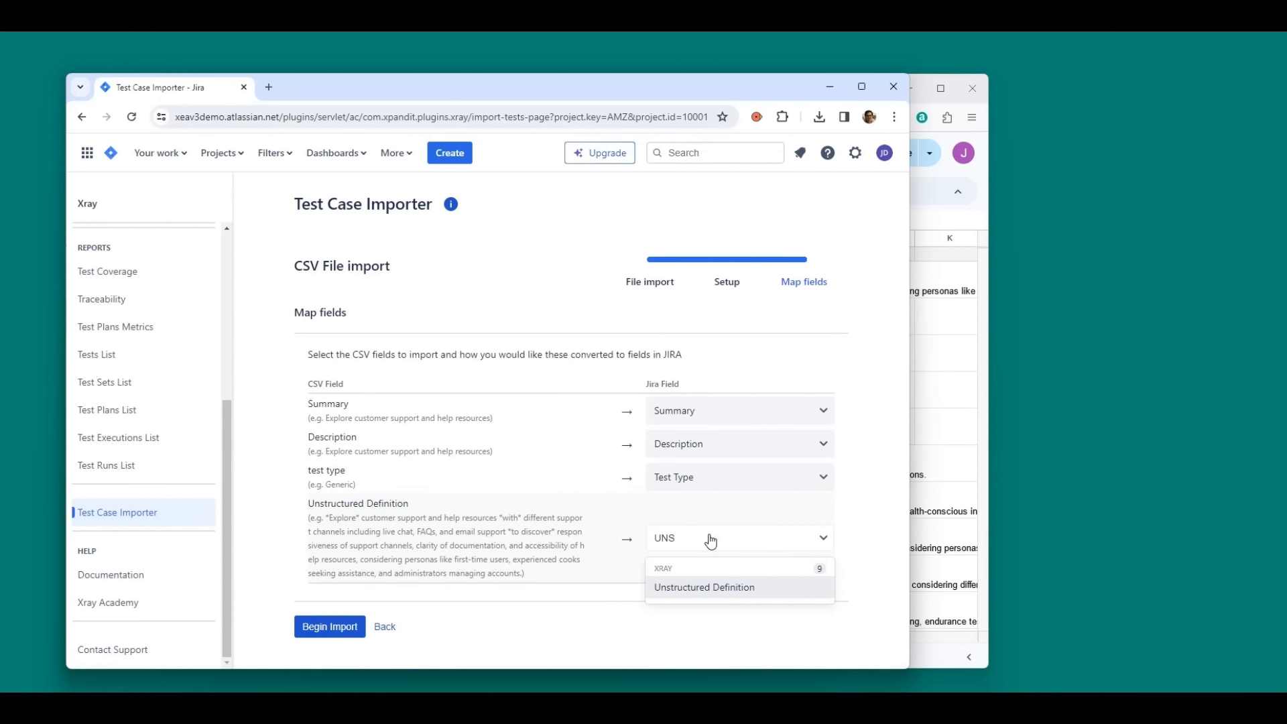
click(691, 589)
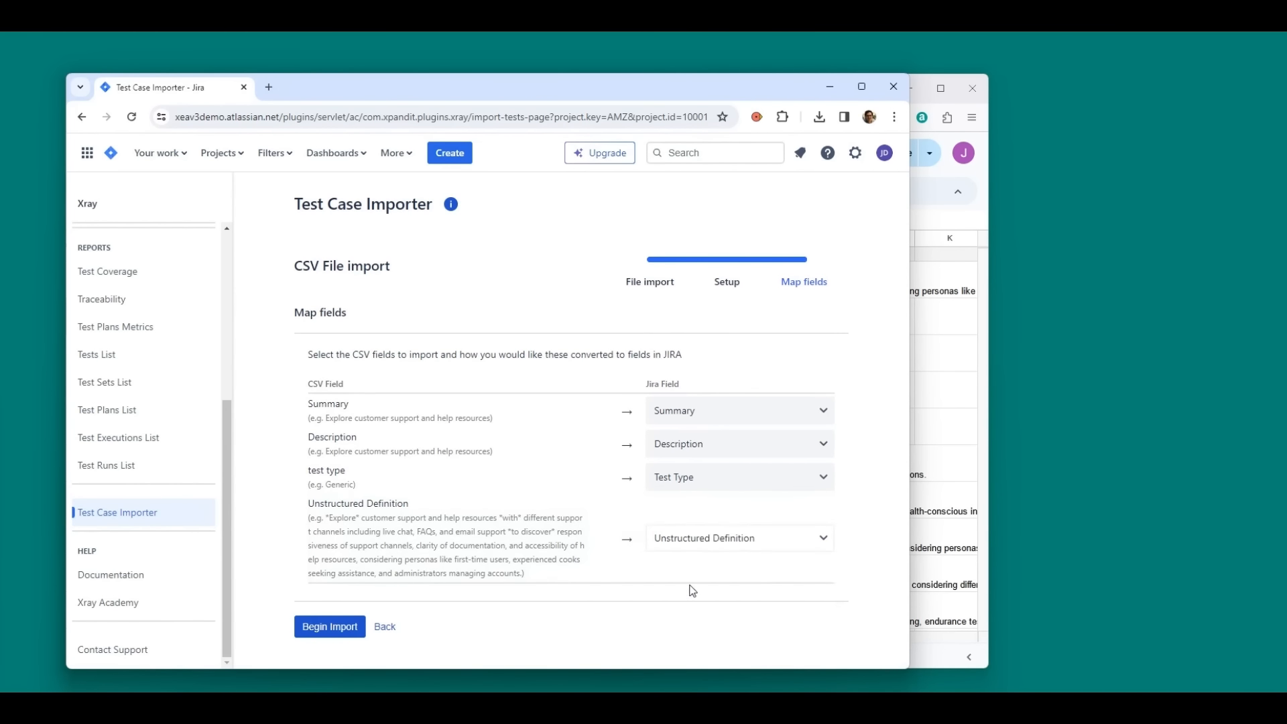
Run the CSV import and open the imported issues to review the definition of the Performance under Load test
click(345, 623)
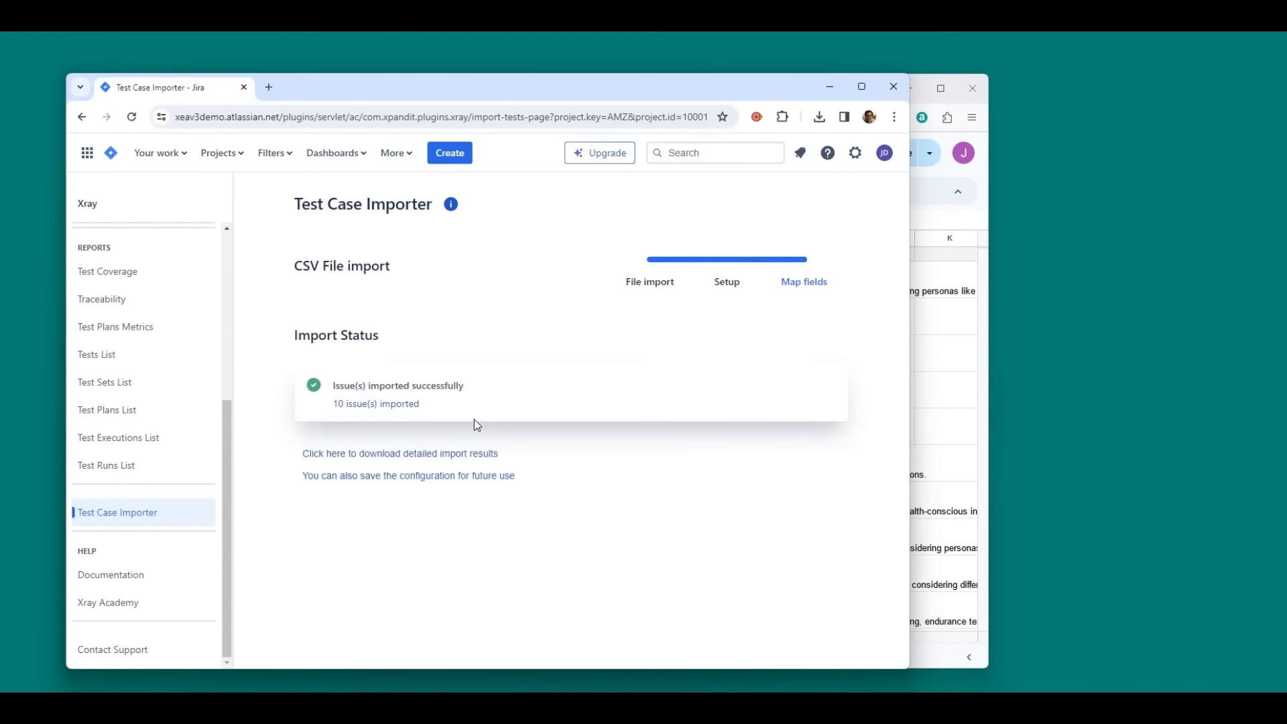
click(384, 405)
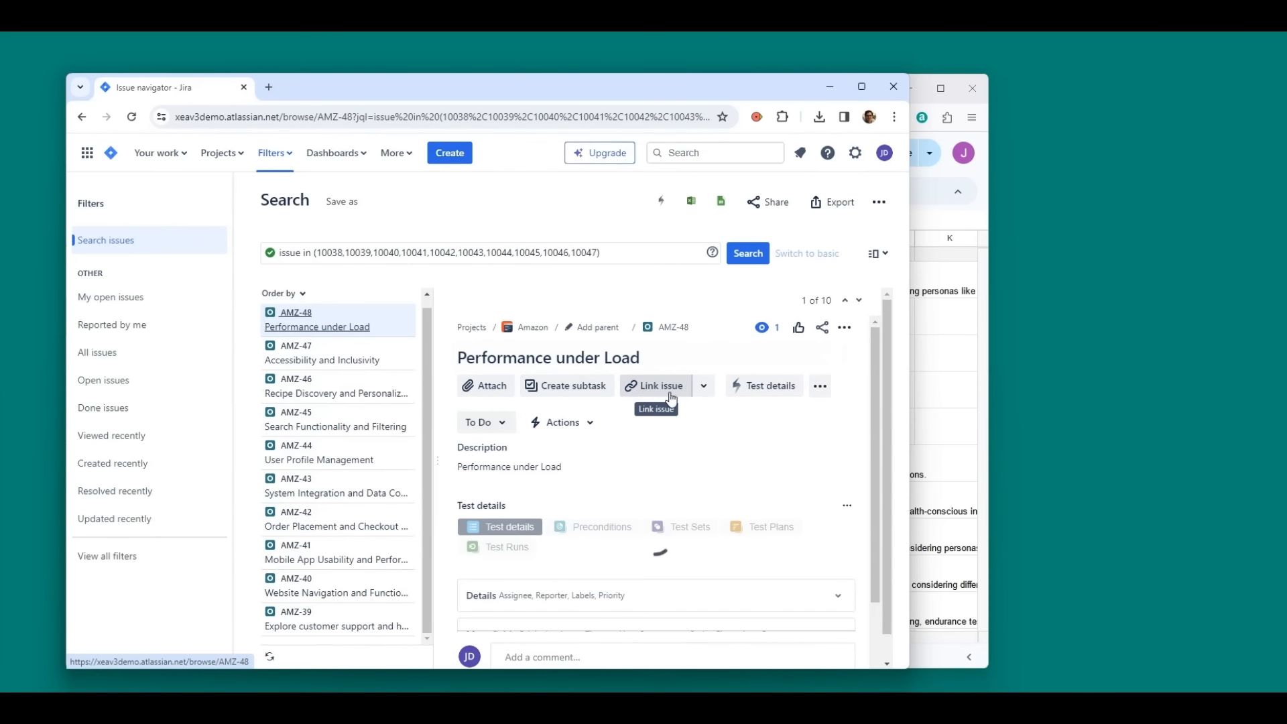
scroll(676, 408, down, 1)
scroll(675, 407, down, 2)
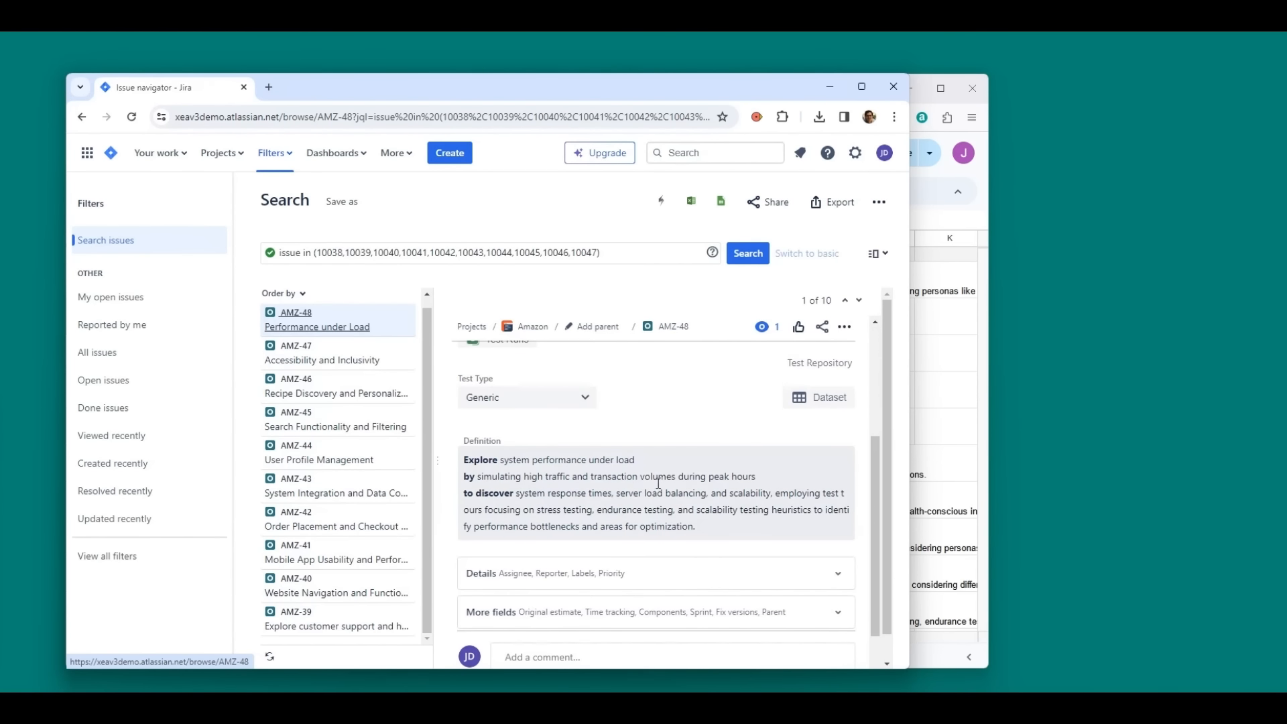
scroll(657, 496, up, 3)
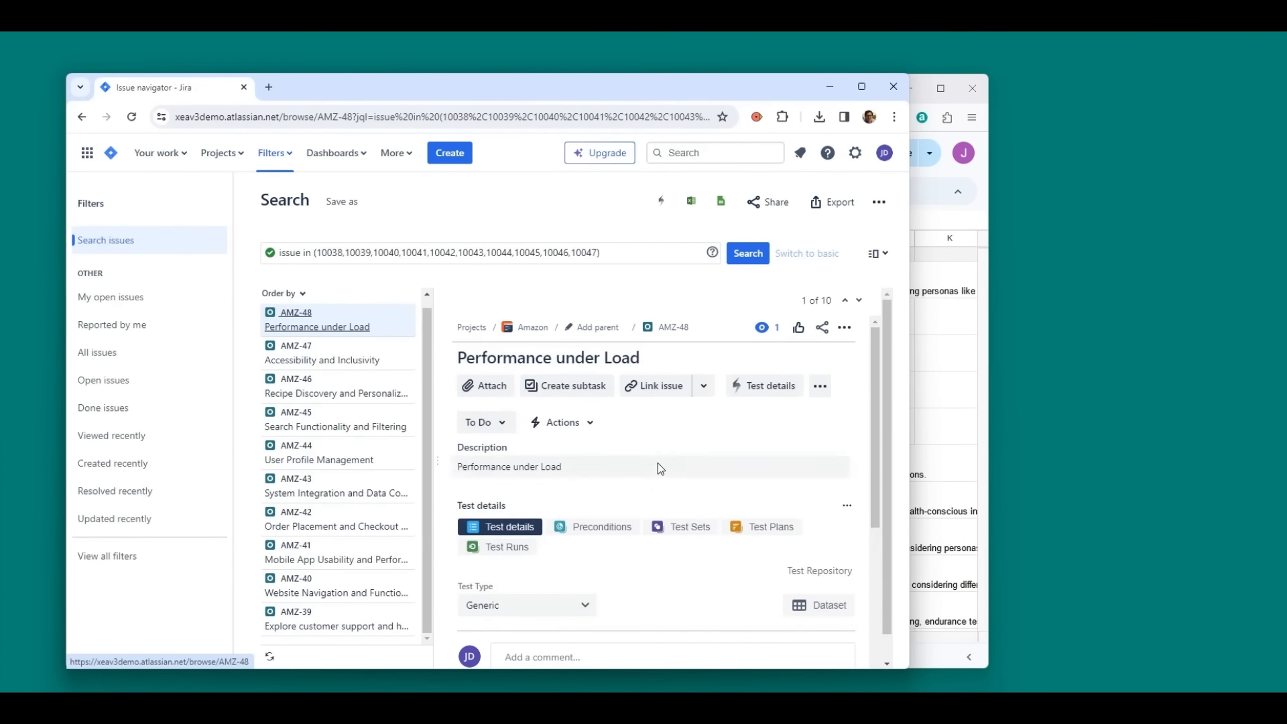
Open the imported test Order Placement and Checkout Process and examine its test type and definition
click(295, 530)
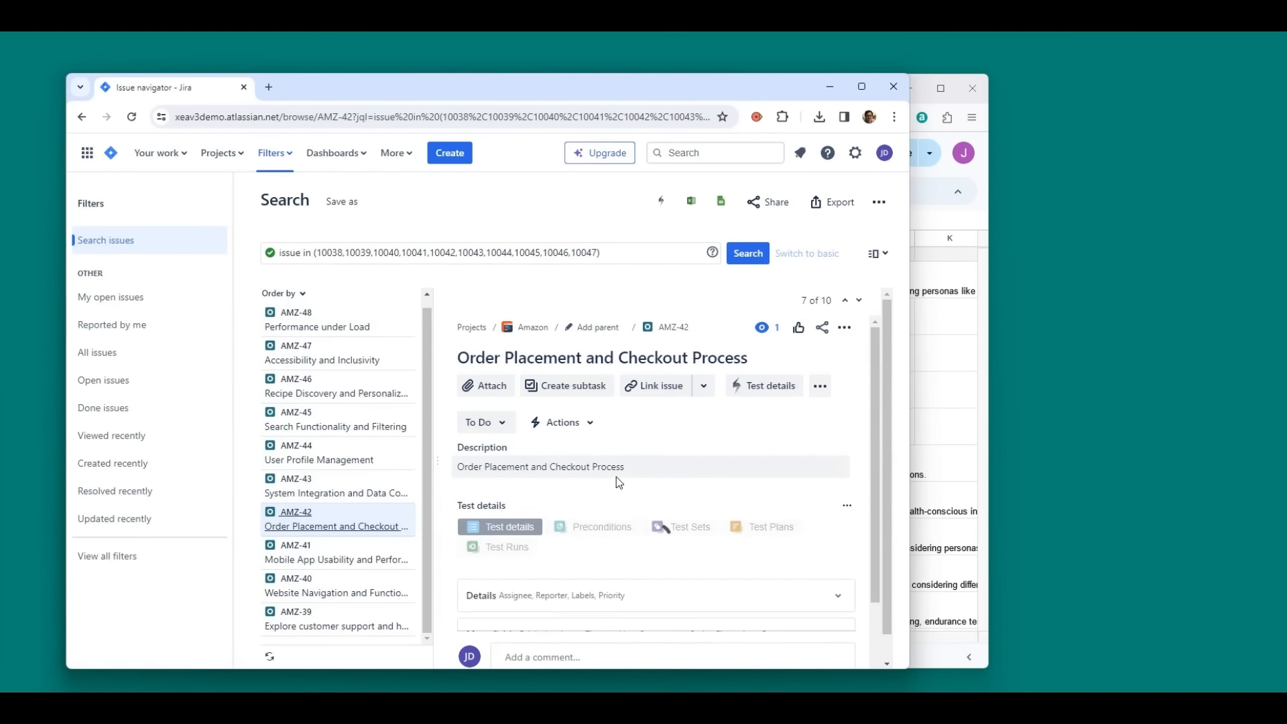
scroll(617, 477, down, 3)
scroll(617, 477, down, 2)
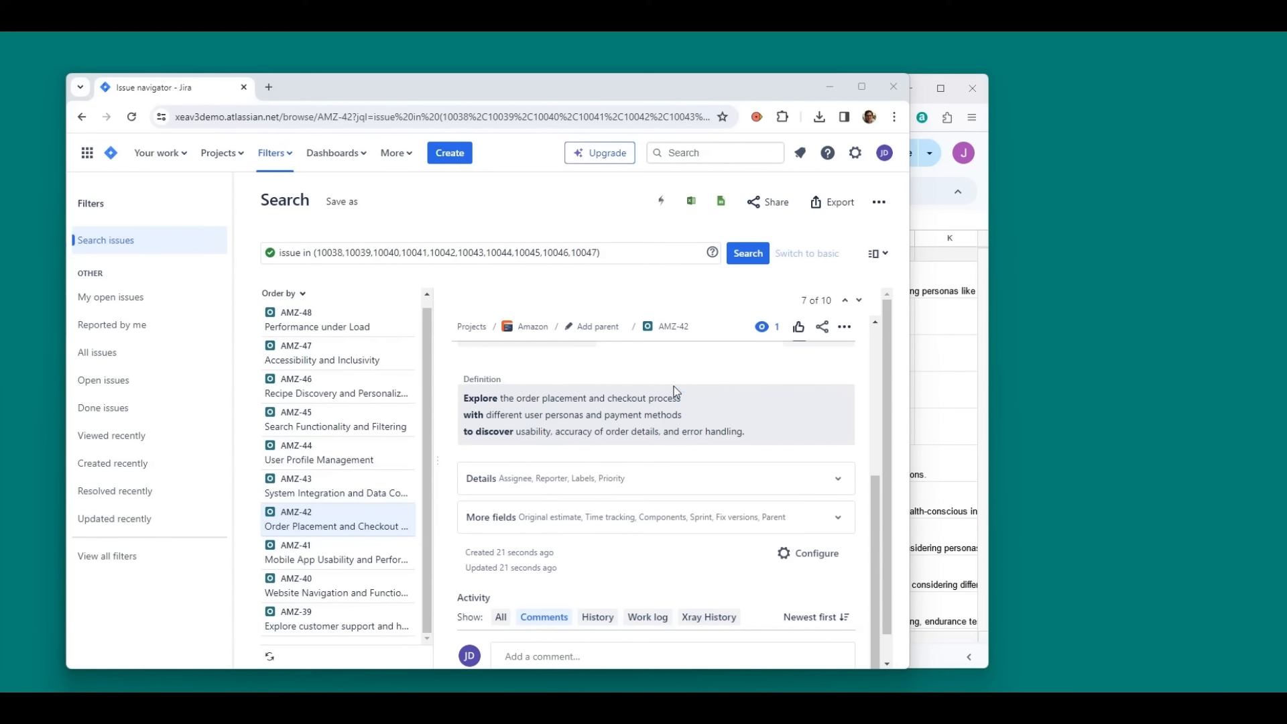
scroll(474, 514, up, 3)
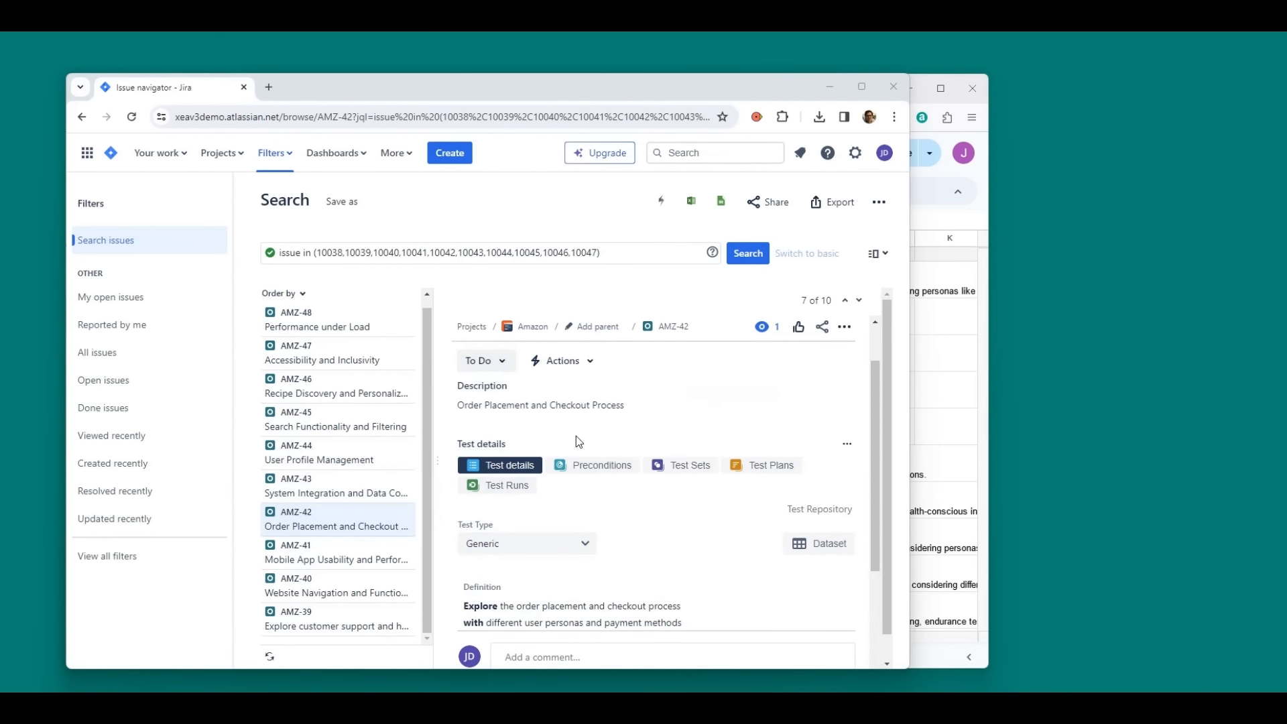
scroll(577, 436, up, 2)
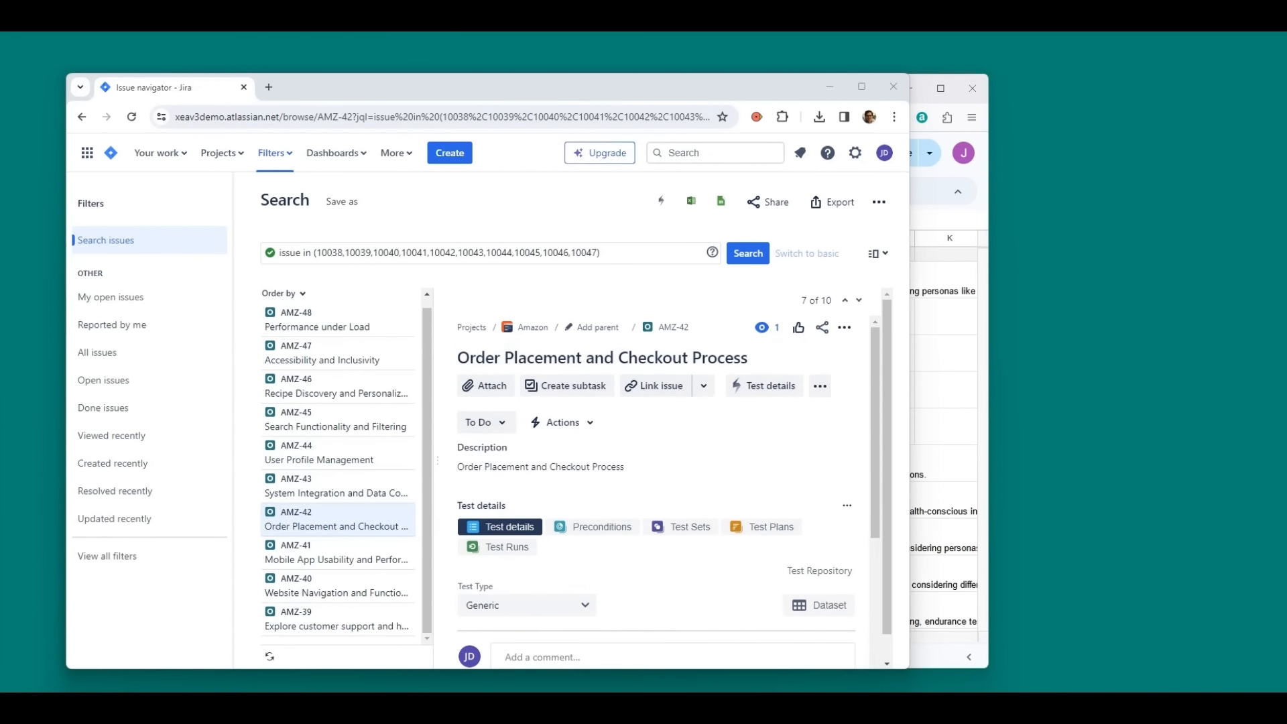
Switch to the Xray Exploratory App and begin a new session file for the AMZ - Amazon project
drag(2, 132, 988, 138)
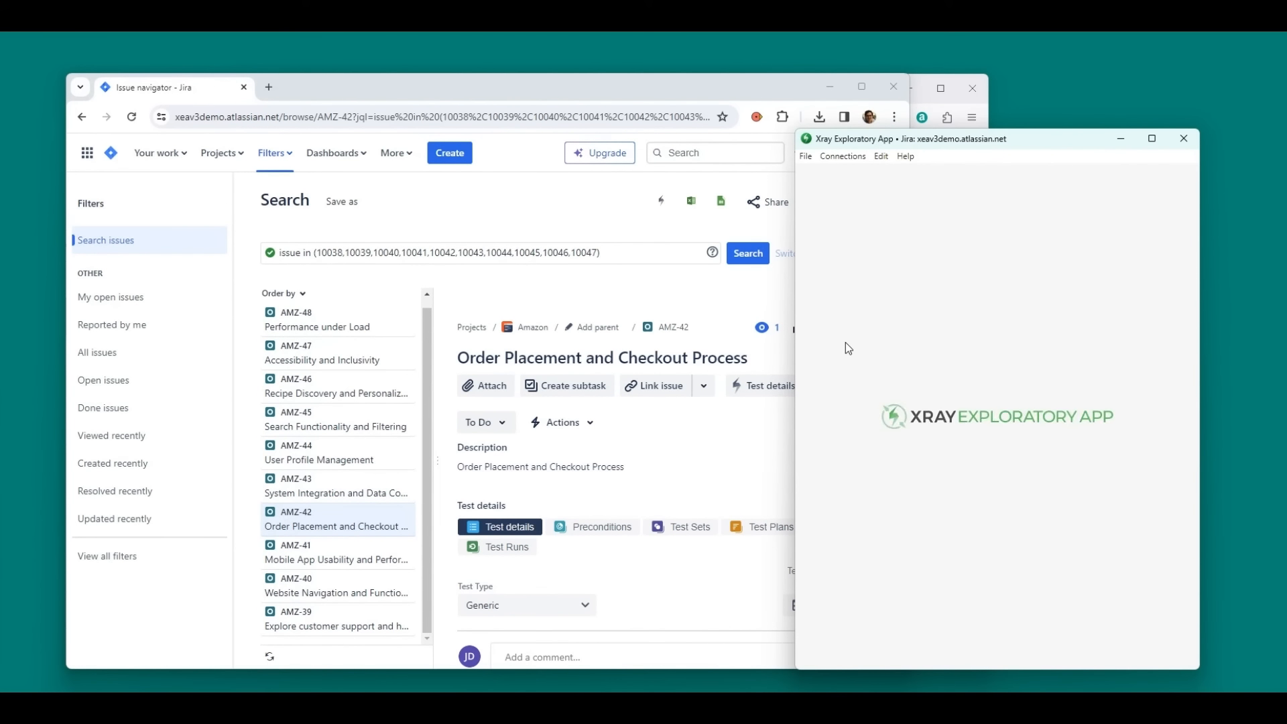
click(933, 389)
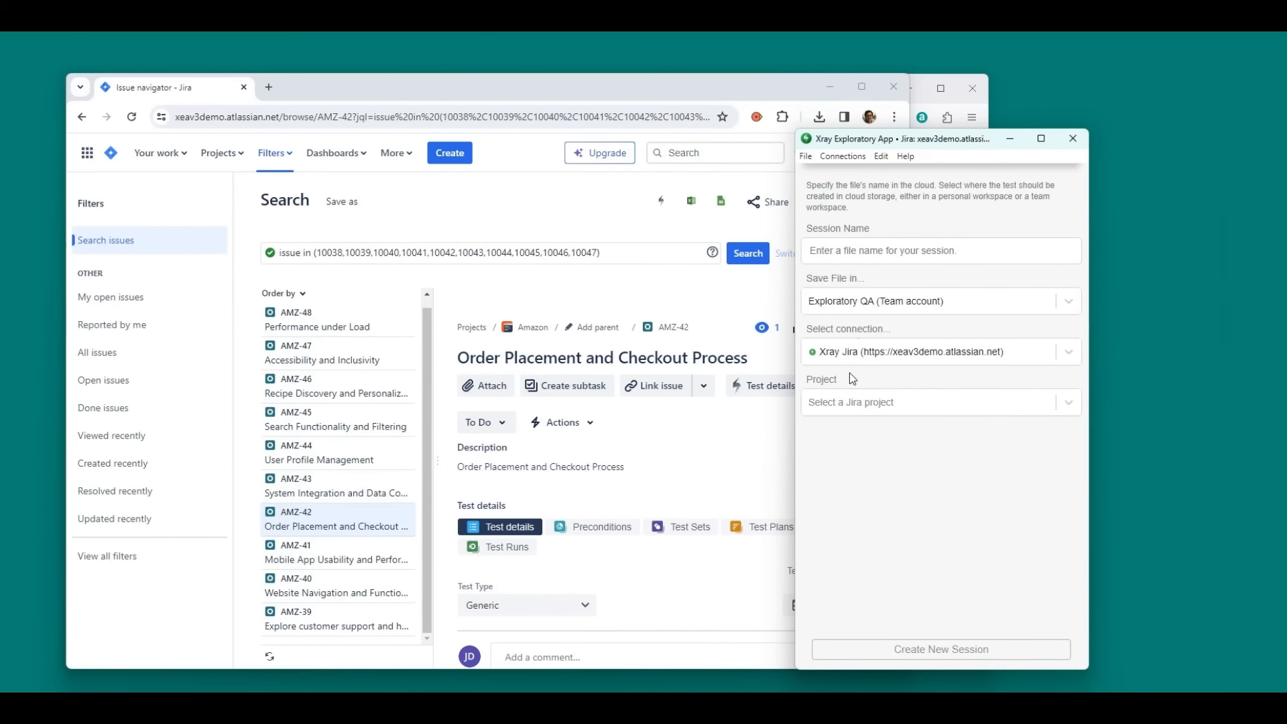
click(862, 409)
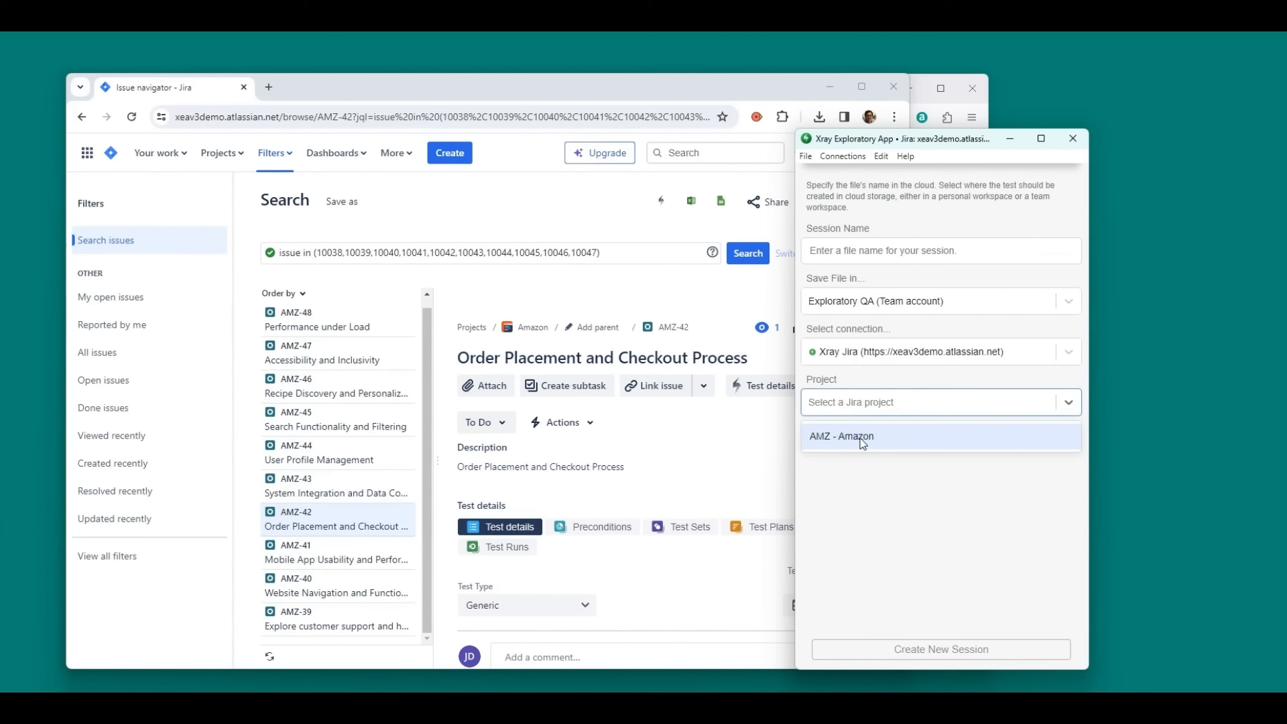
click(863, 439)
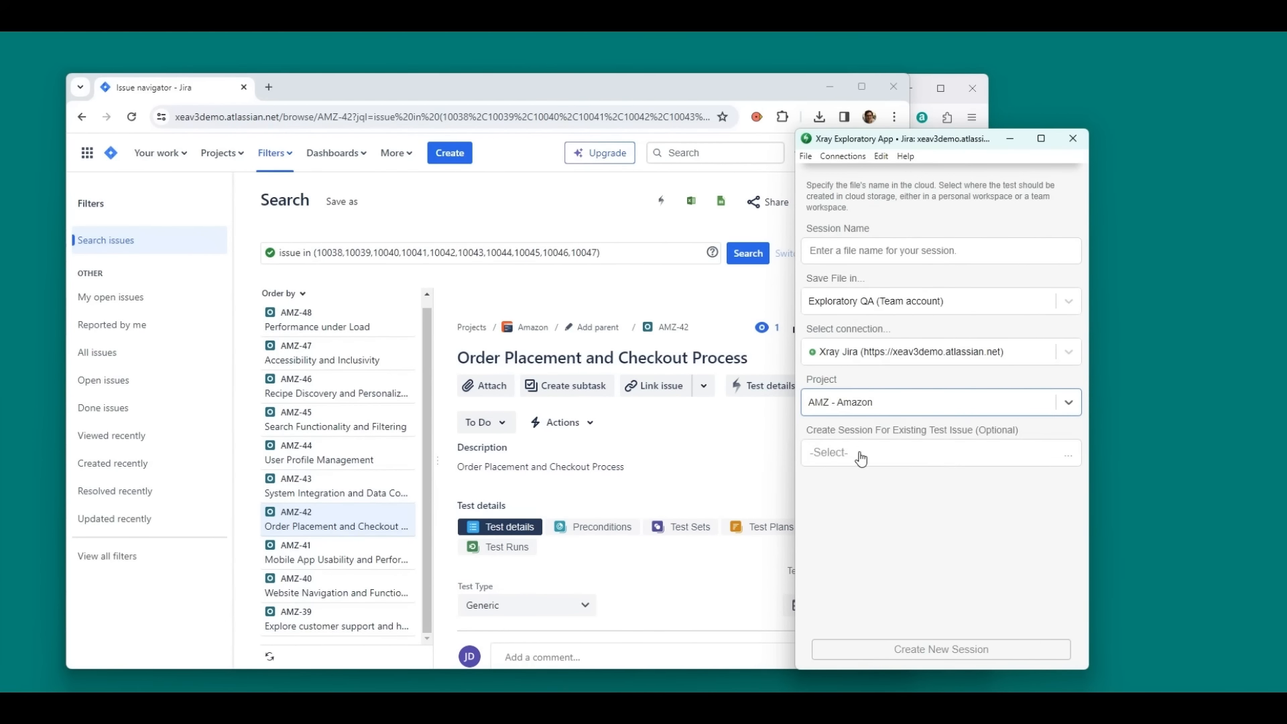
Load the existing test issue AMZ-42, Order Placement and Checkout Process, into the new session
click(861, 459)
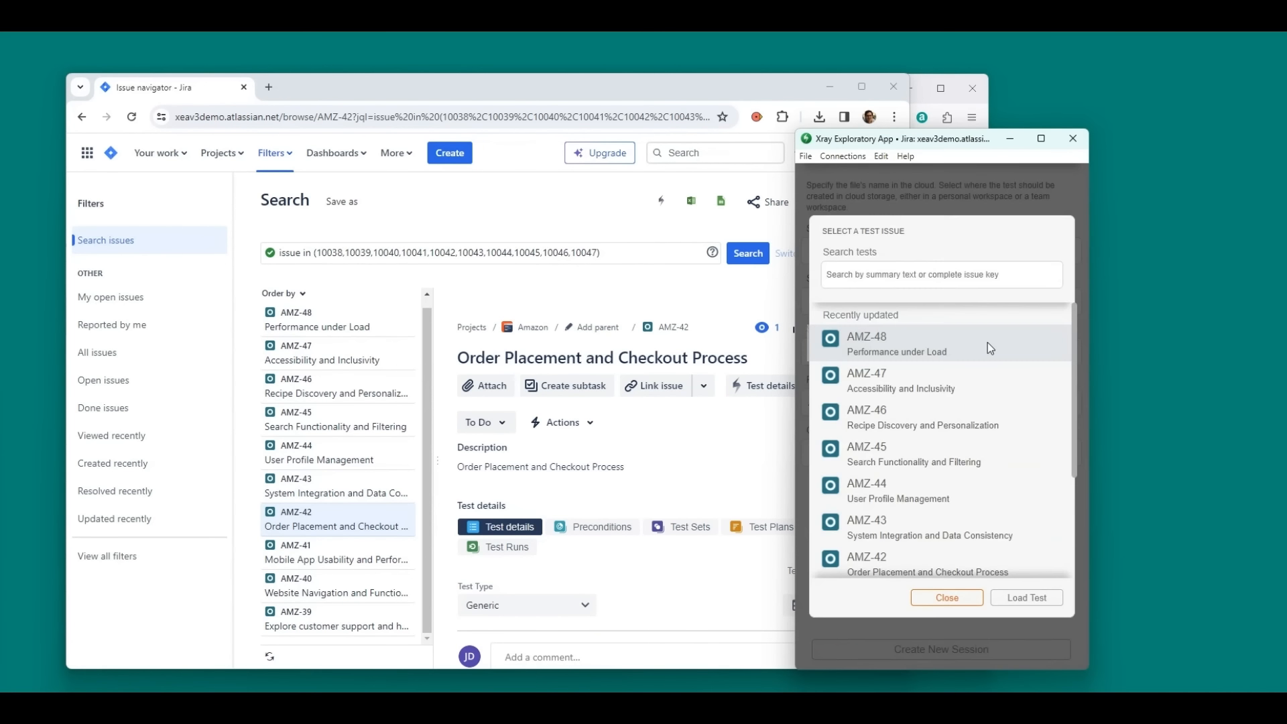
click(891, 556)
scroll(925, 530, down, 1)
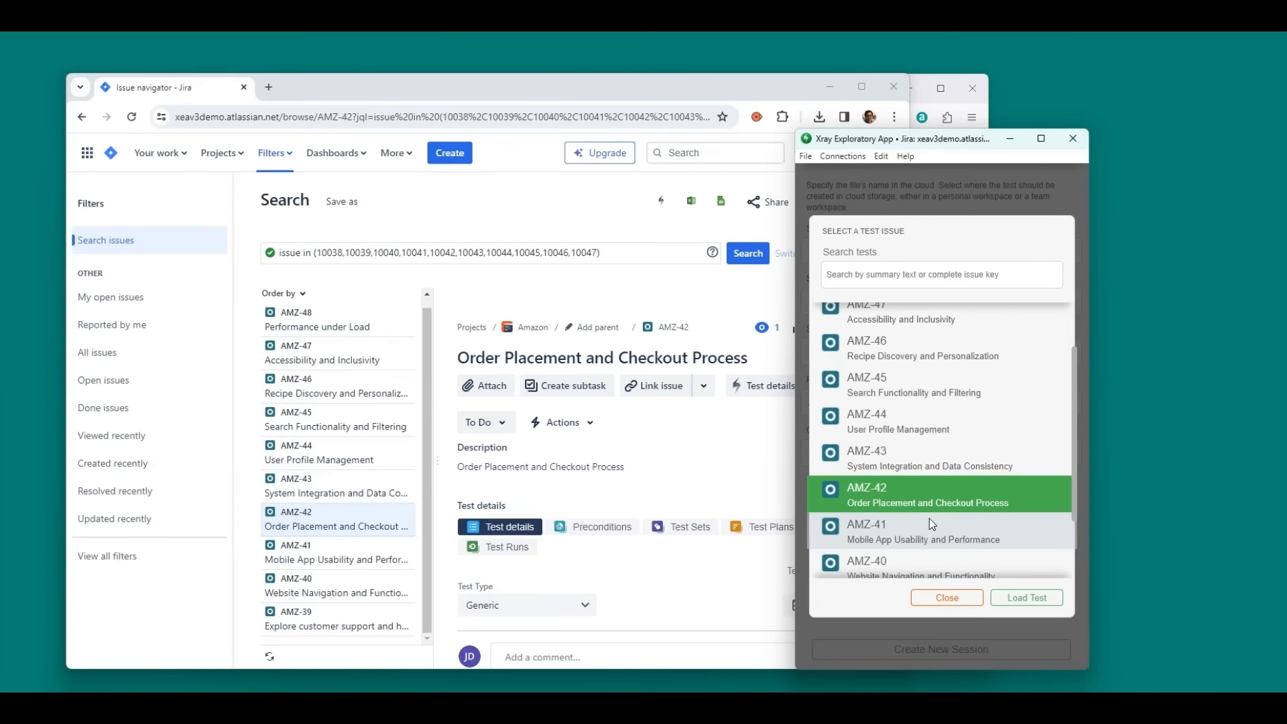
click(1027, 597)
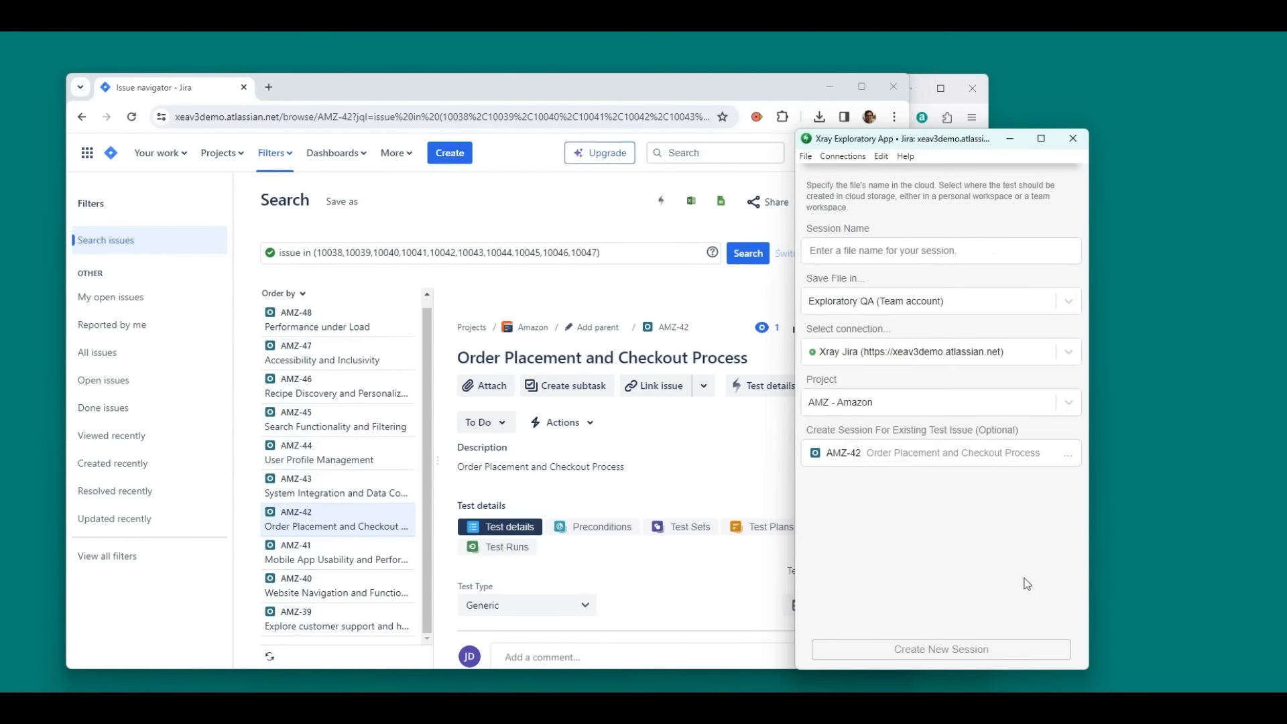
Name the session Amazon Checkout and create it
click(911, 250)
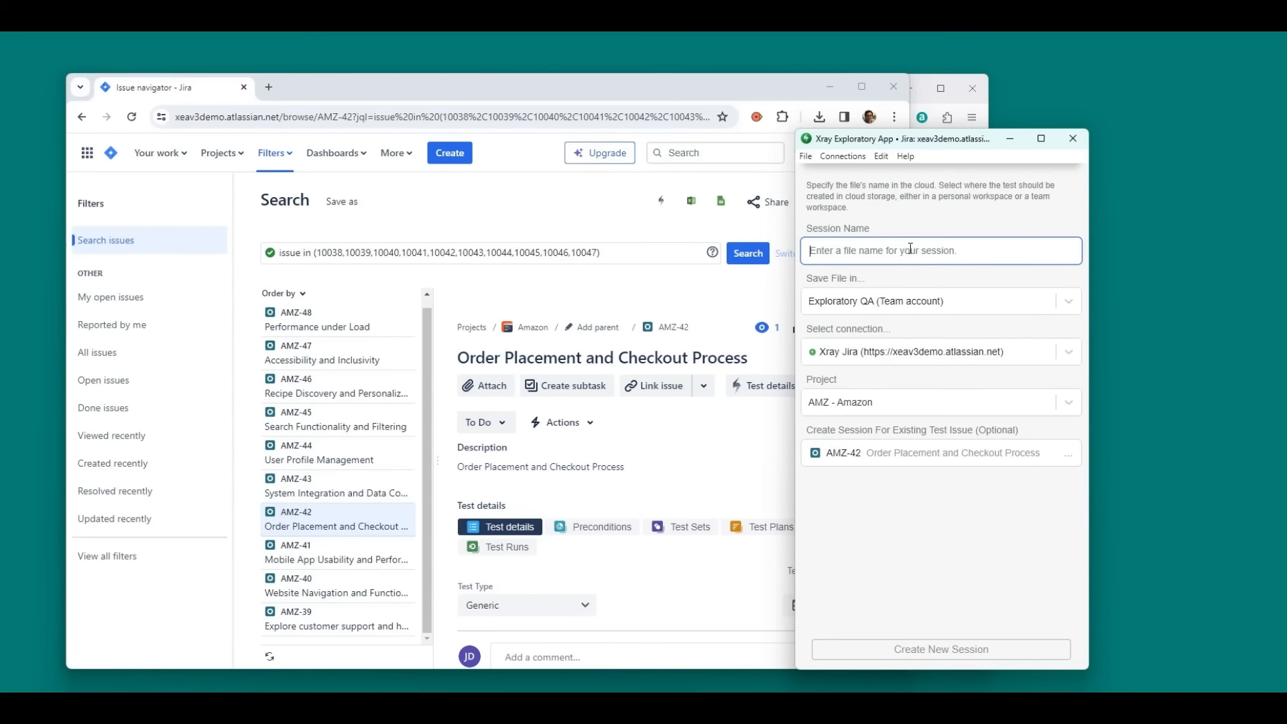
text(aMAZON)
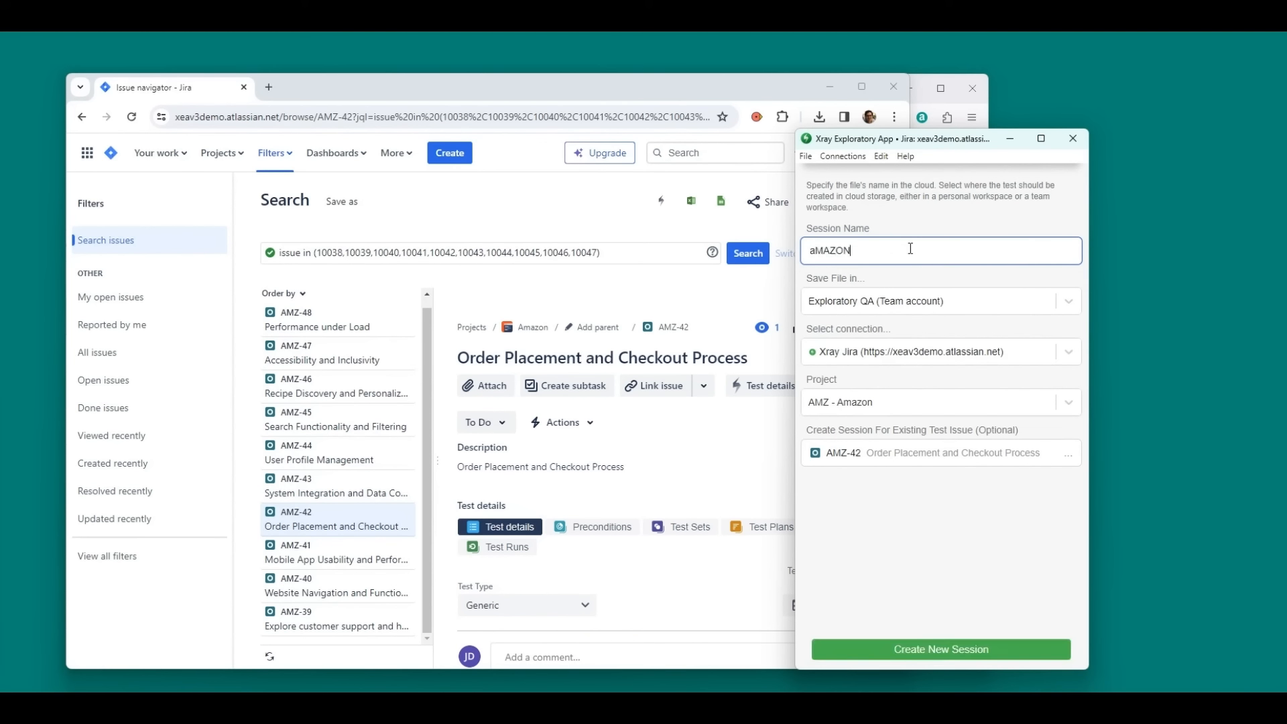
text( cHECKOUT)
key(ctrl+shift+Left)
key(ctrl+shift+Left)
key(BackSpace)
text(Amazon Checkout)
click(943, 649)
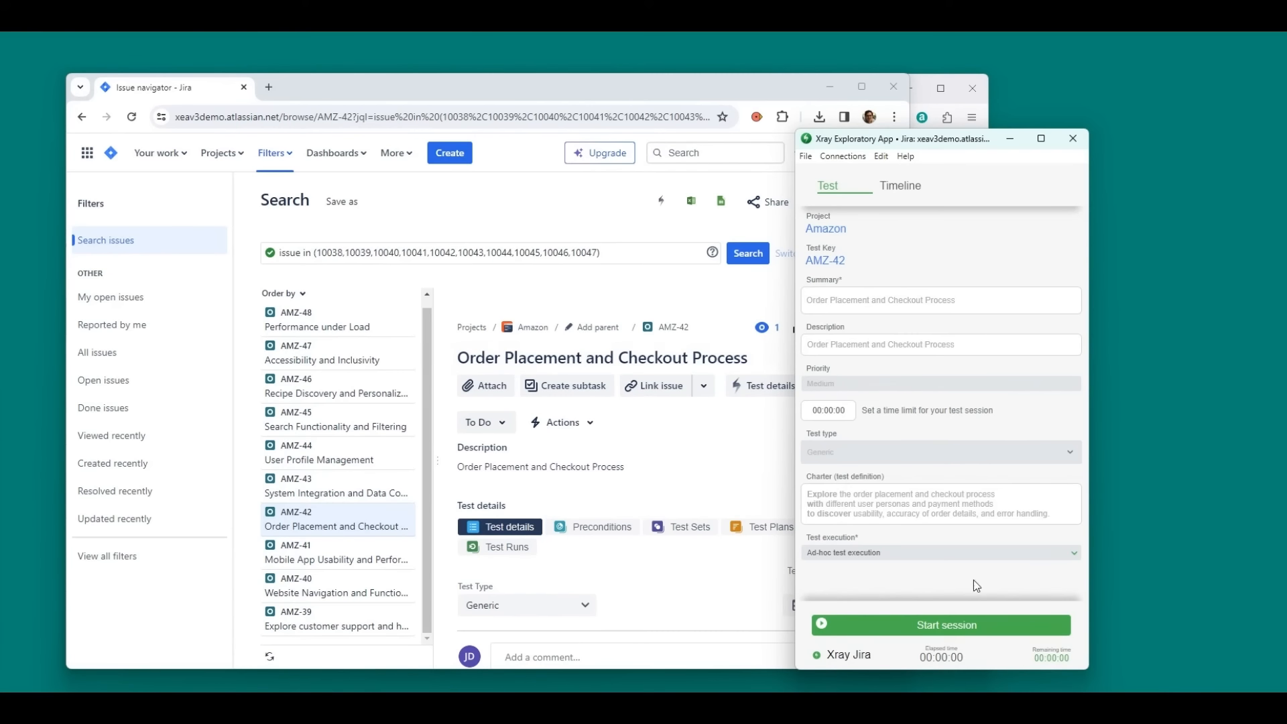
Start the session with a new test execution created in Jira and Screen 2 as the recorded display, and review its test definition
click(949, 630)
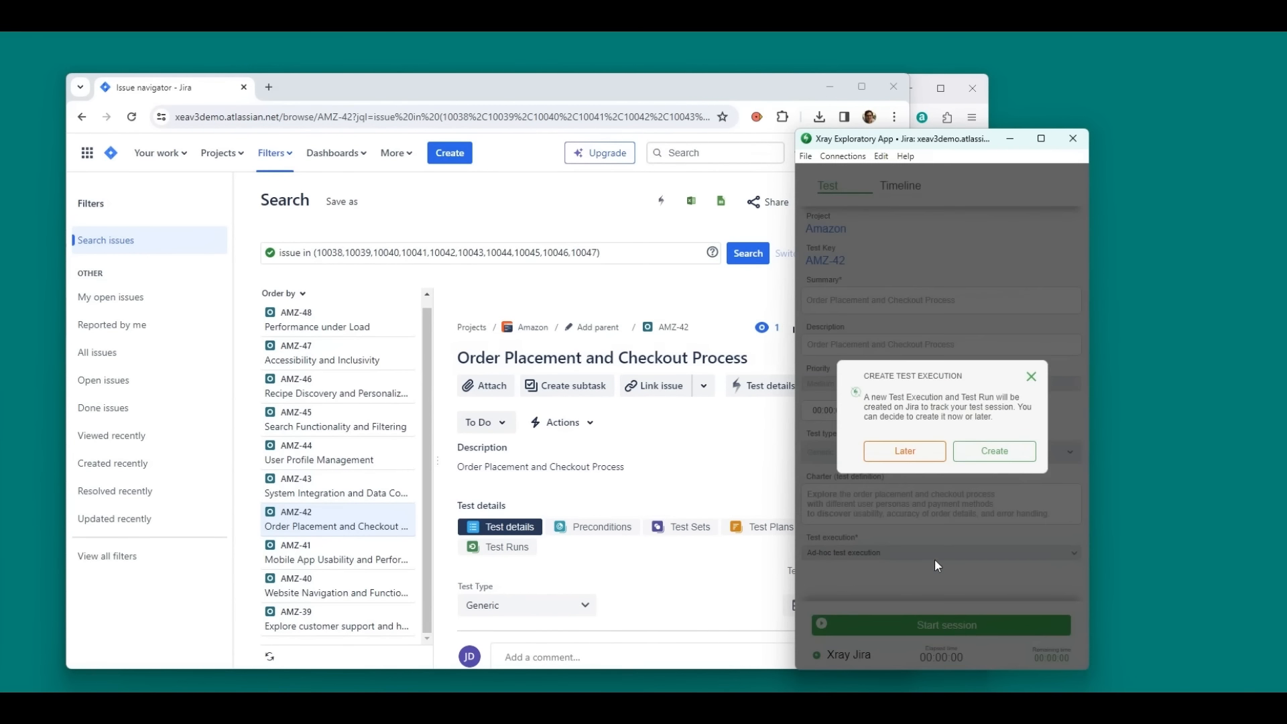
click(999, 447)
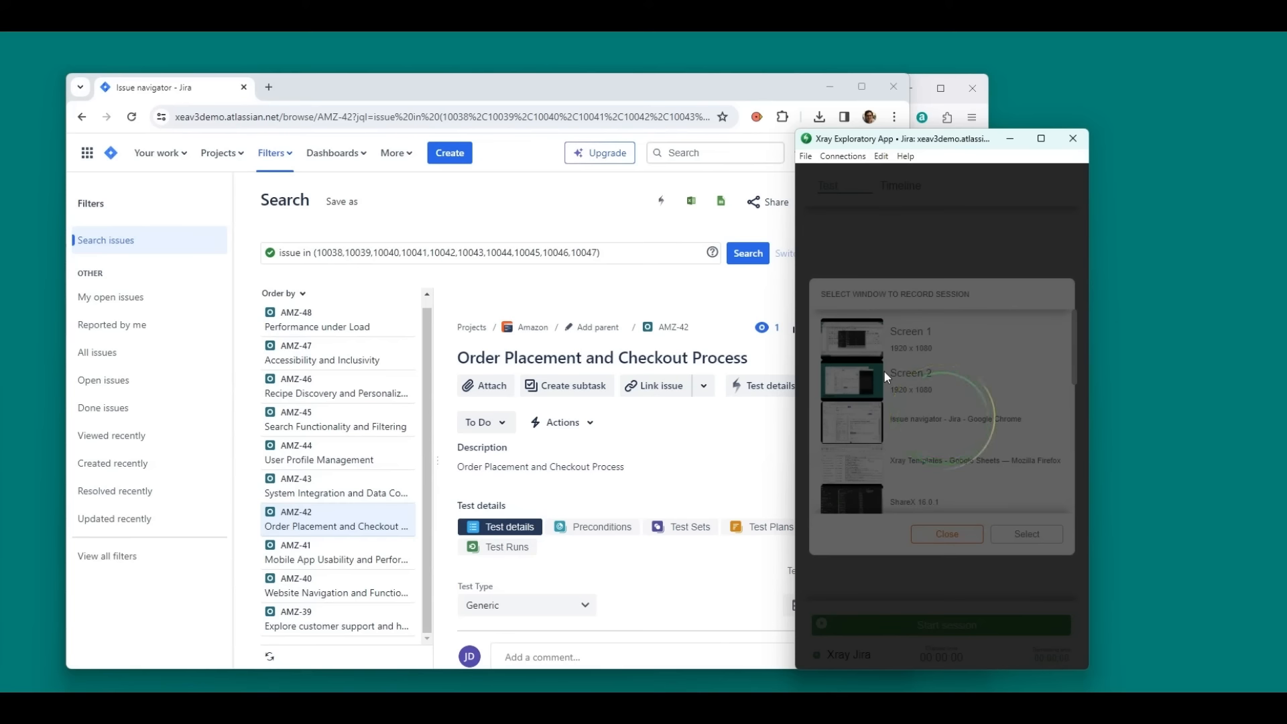
click(884, 371)
click(1028, 533)
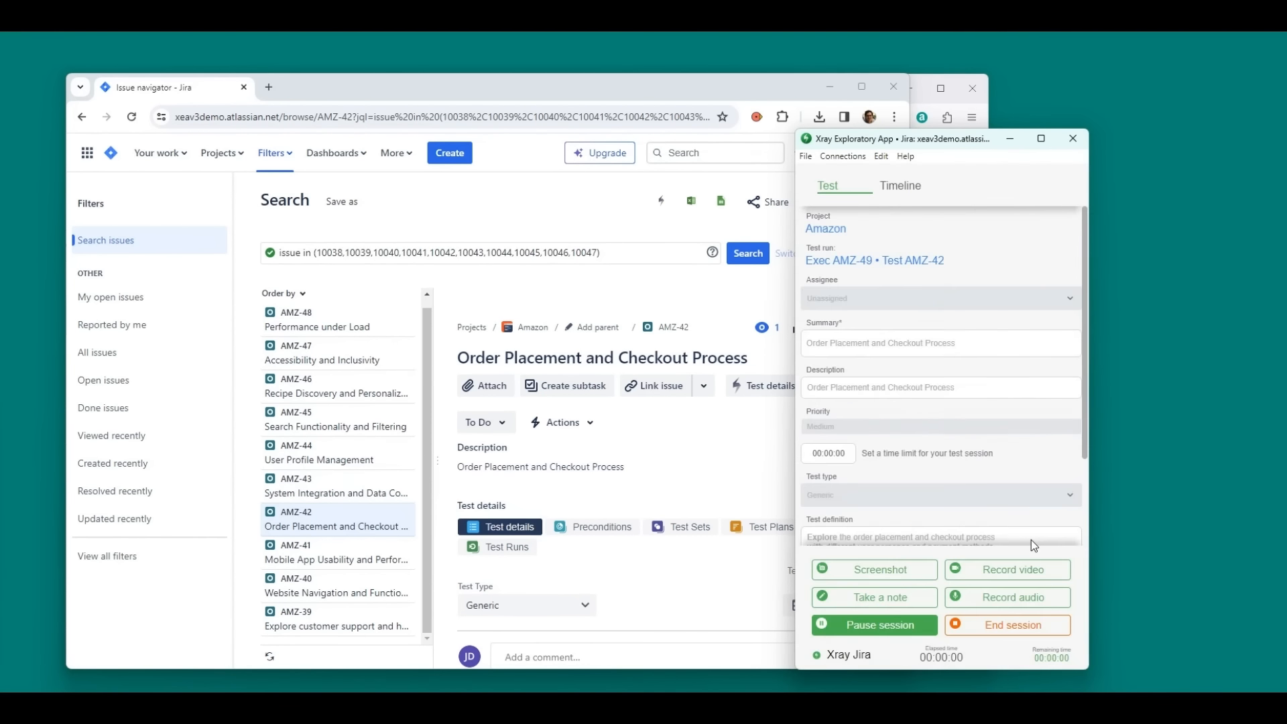
scroll(971, 376, down, 2)
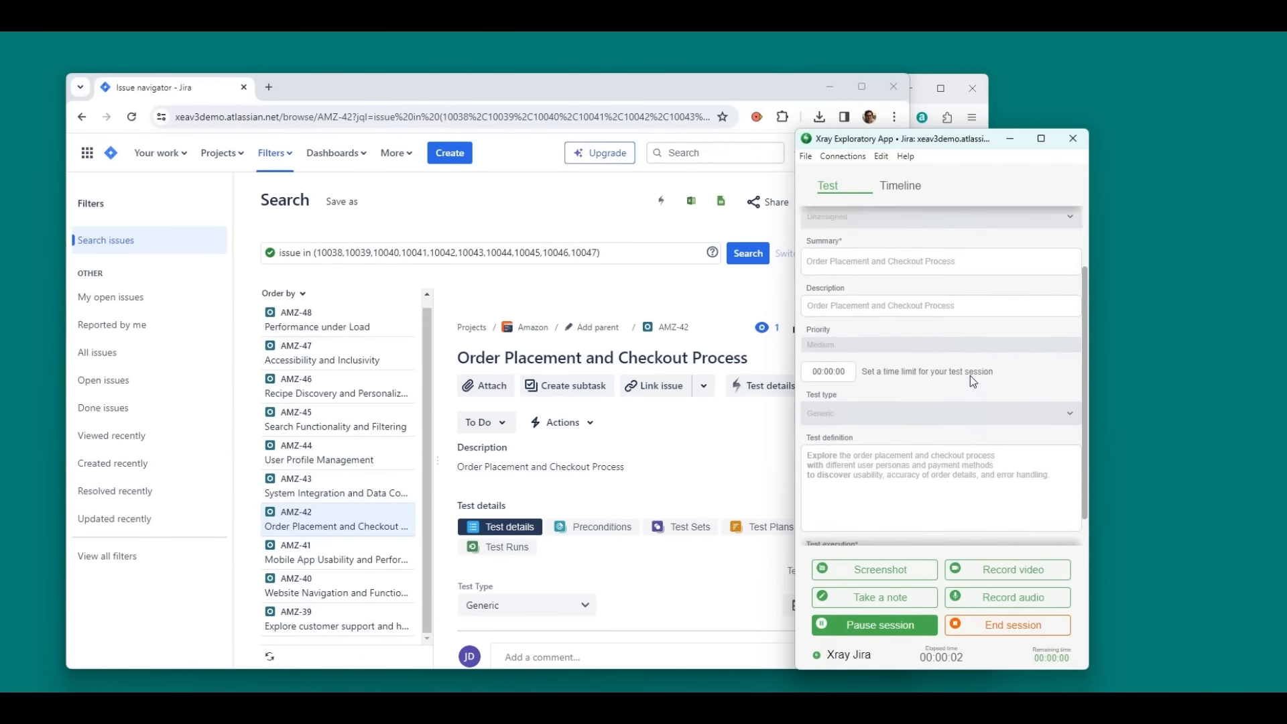
scroll(973, 336, up, 2)
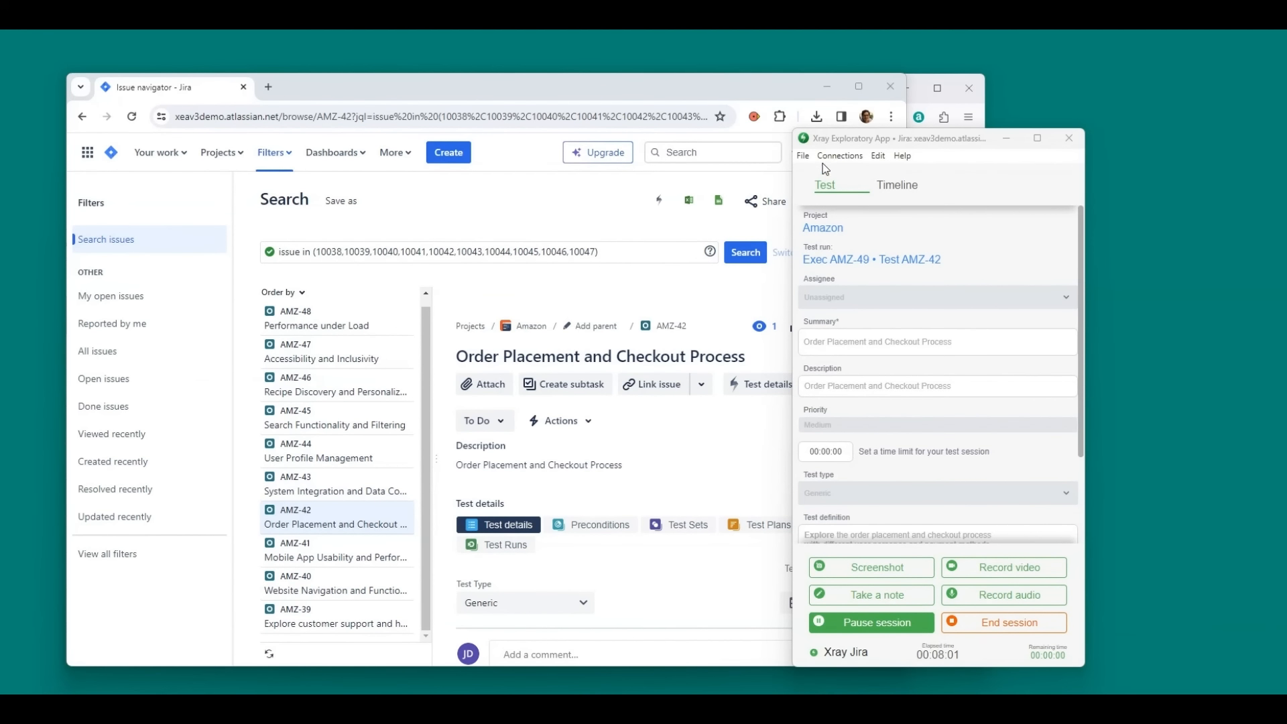
Leave the running session for opening a local file, discarding the current progress
click(802, 157)
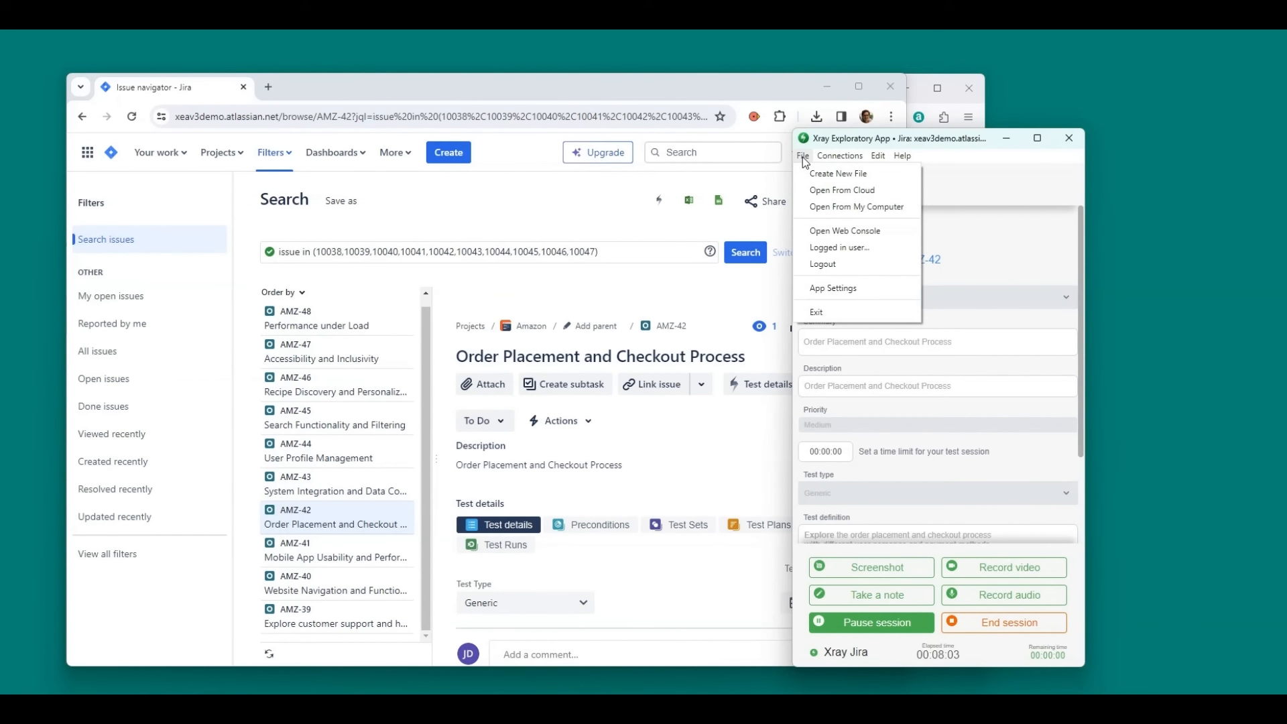
click(841, 213)
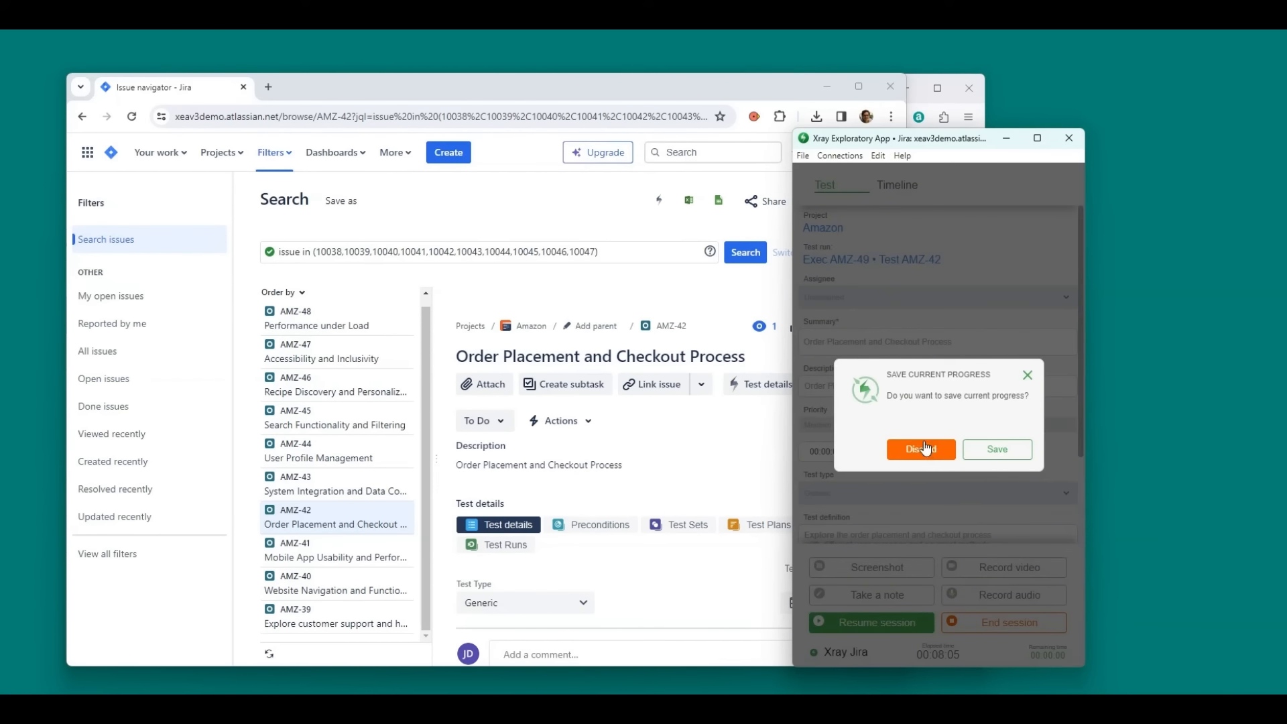
click(923, 451)
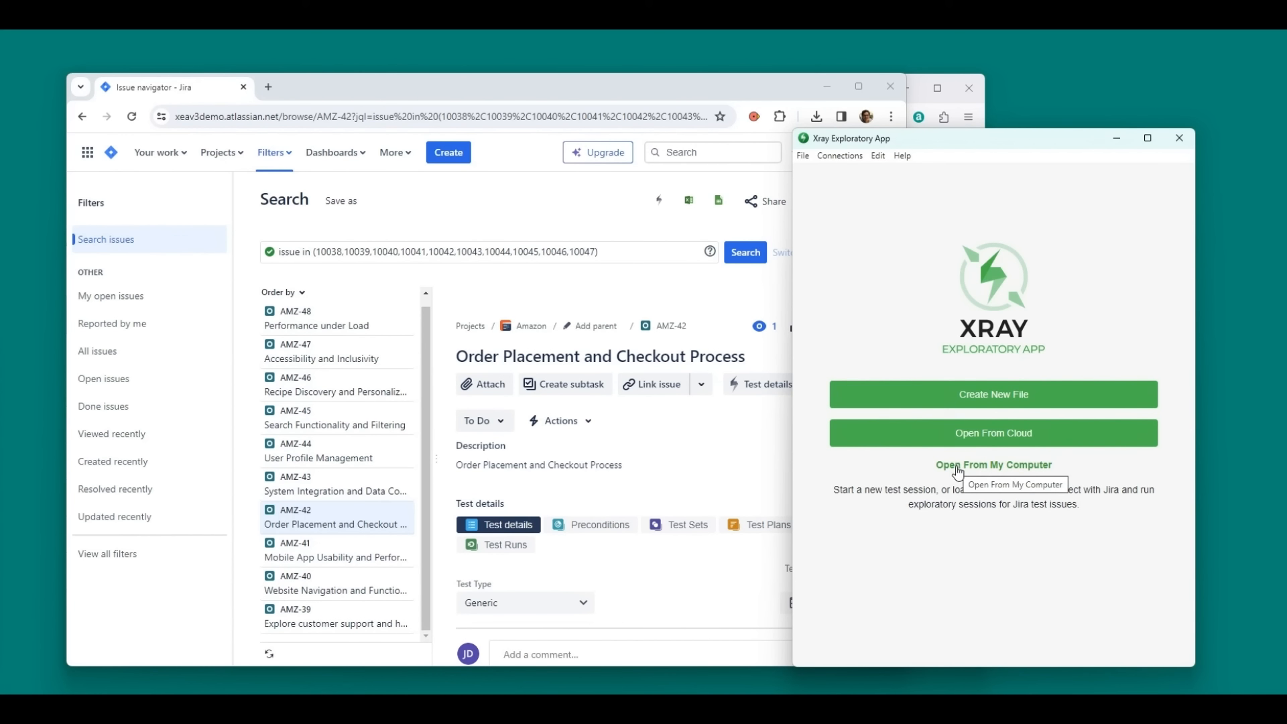
Open Created with XEA V2.0.5.test from the My Exploratory Tests folder, switching to offline mode
click(994, 470)
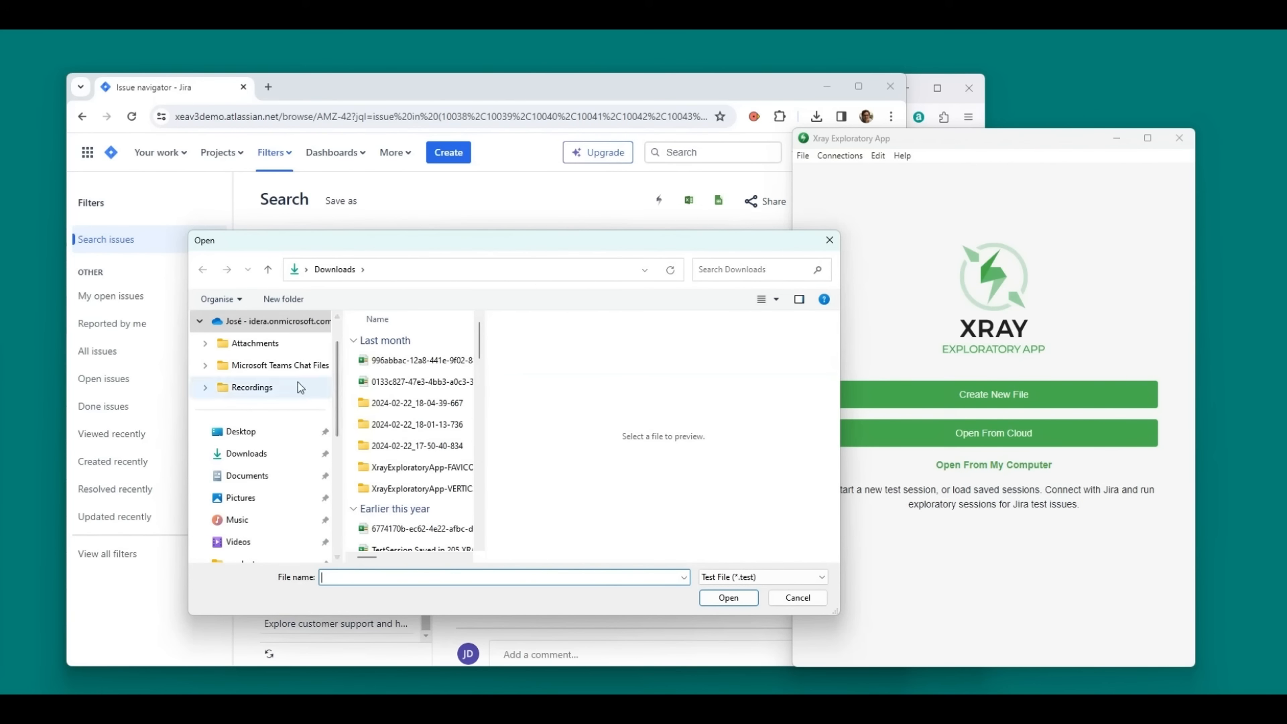
scroll(300, 388, down, 1)
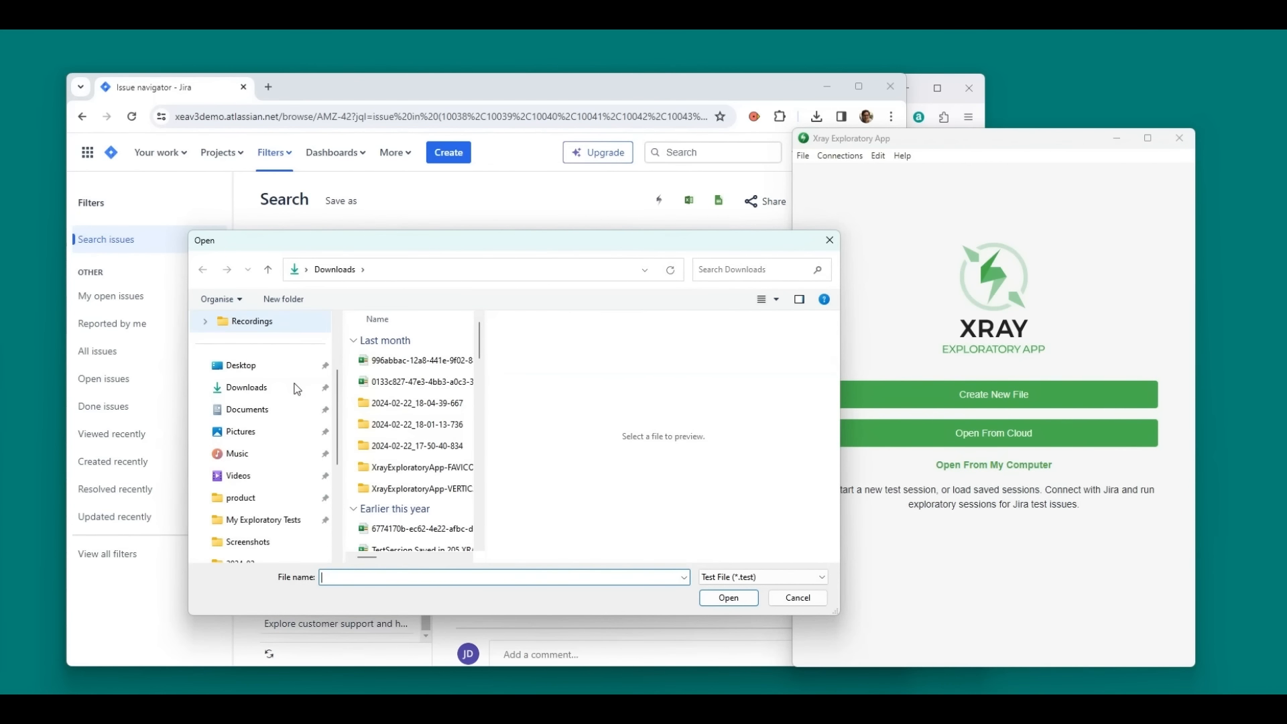
click(271, 527)
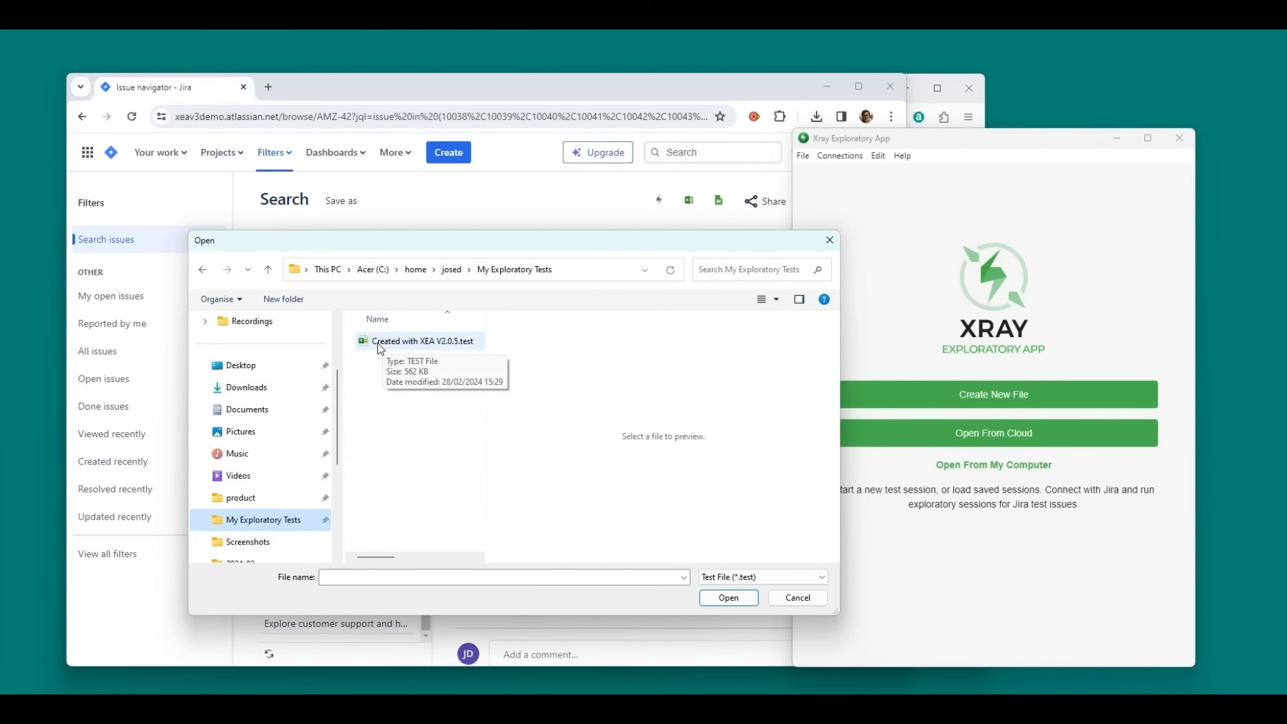
click(423, 343)
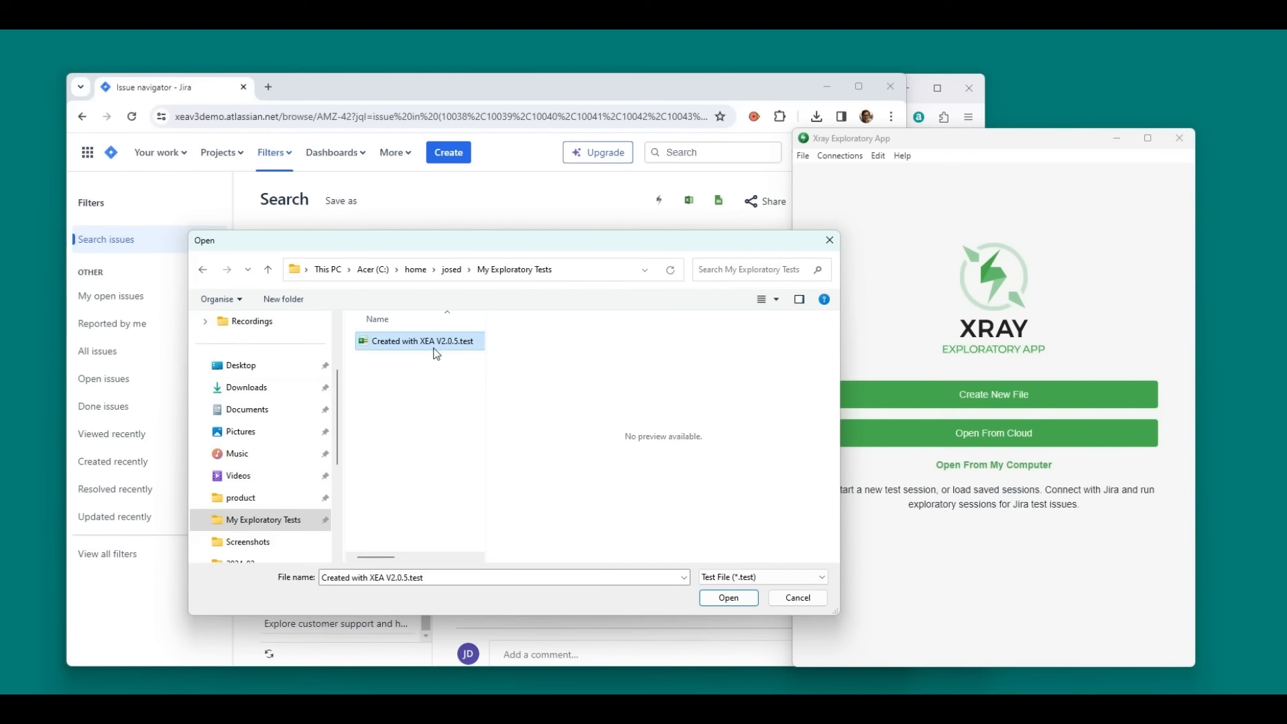
click(728, 598)
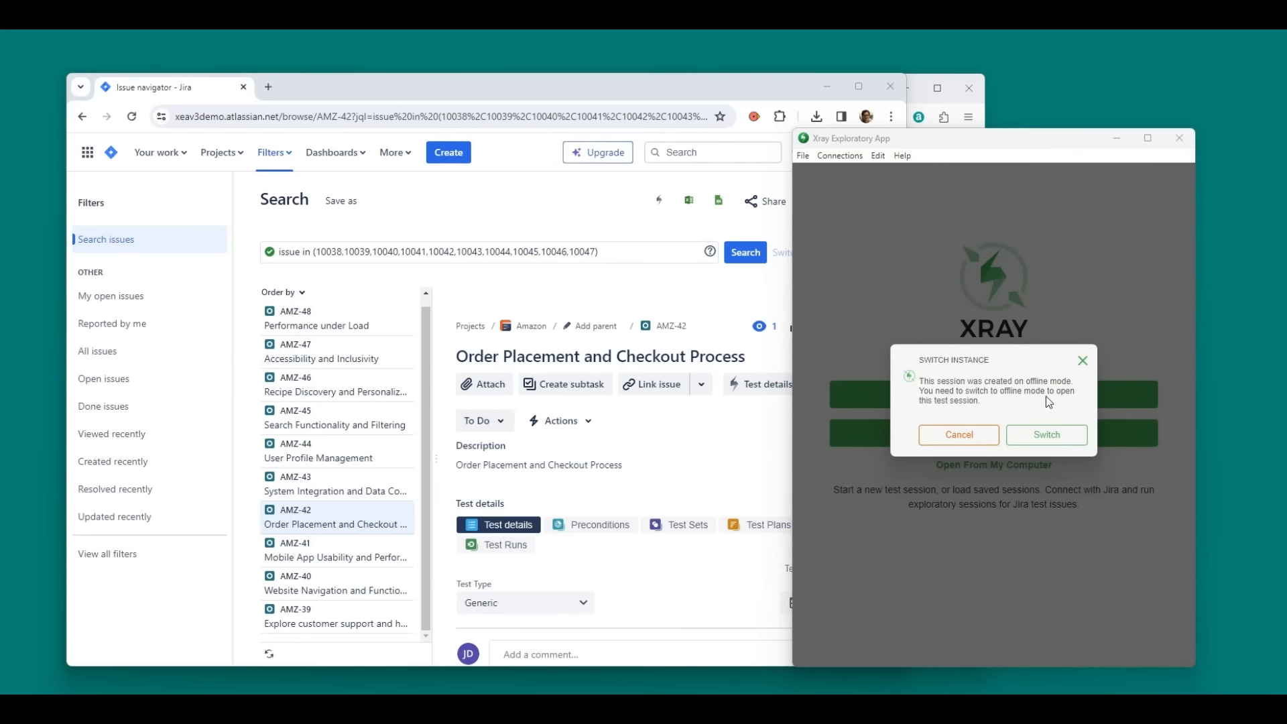
click(1036, 437)
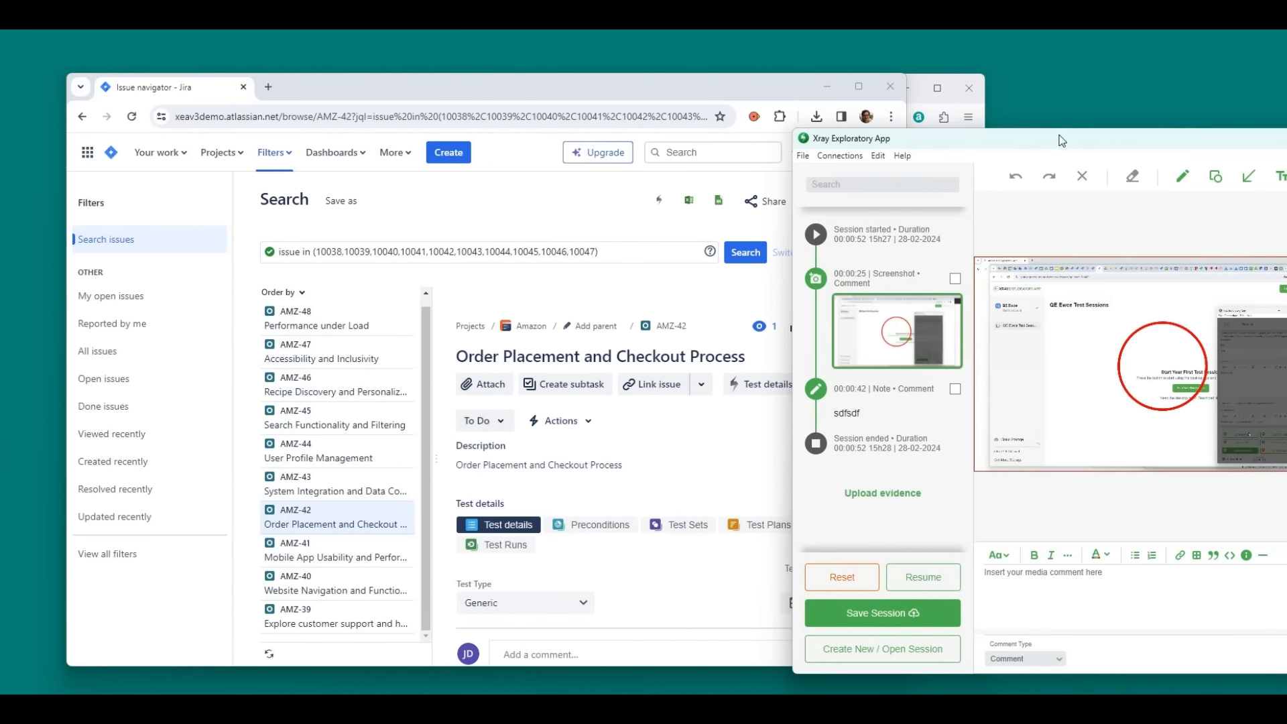
Move the session window fully into view and examine the timeline's note and annotated screenshot
drag(1062, 140, 895, 134)
drag(822, 132, 722, 139)
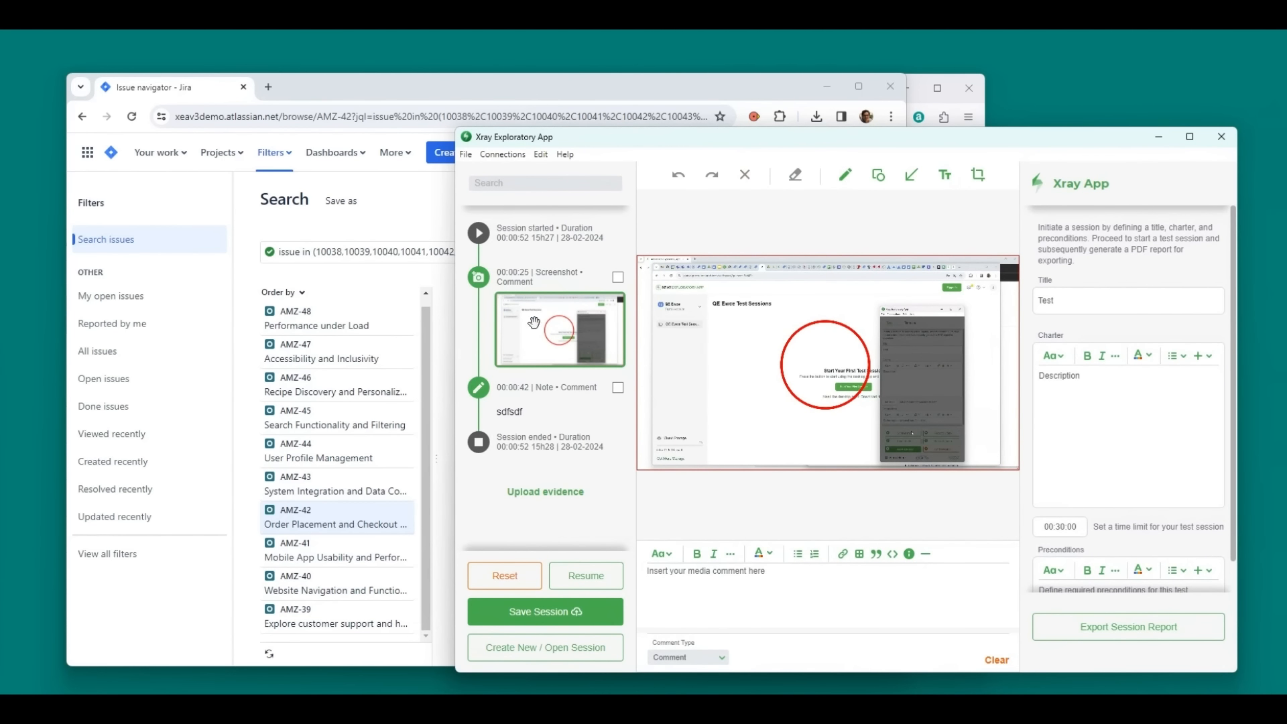
click(537, 392)
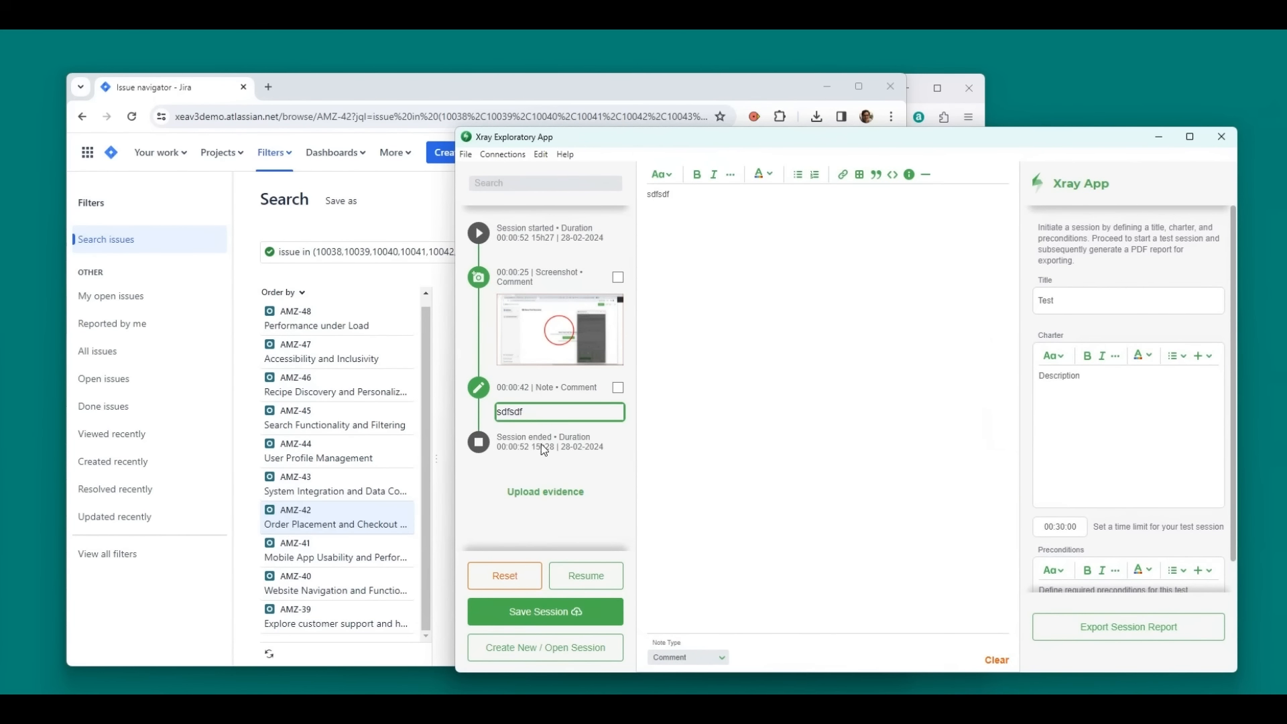
click(566, 303)
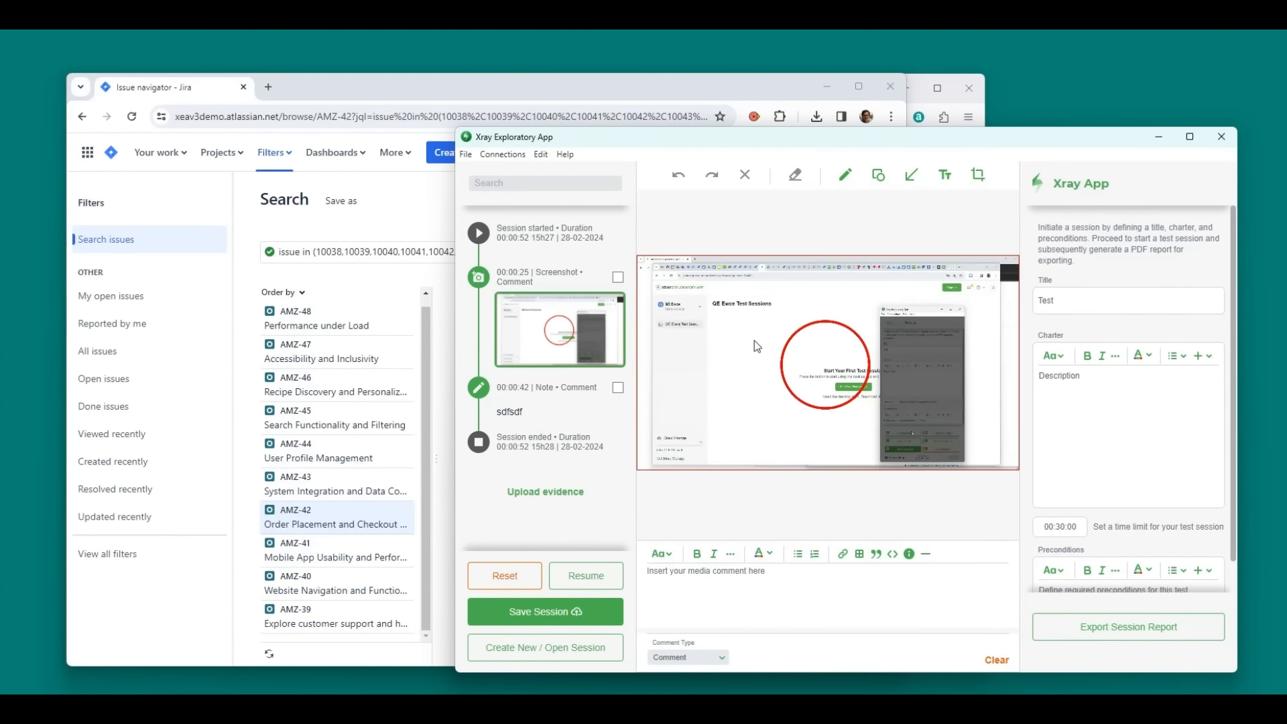
Save the opened offline session to the cloud and switch to the Xray Exploratory App web workspace in the browser
click(569, 621)
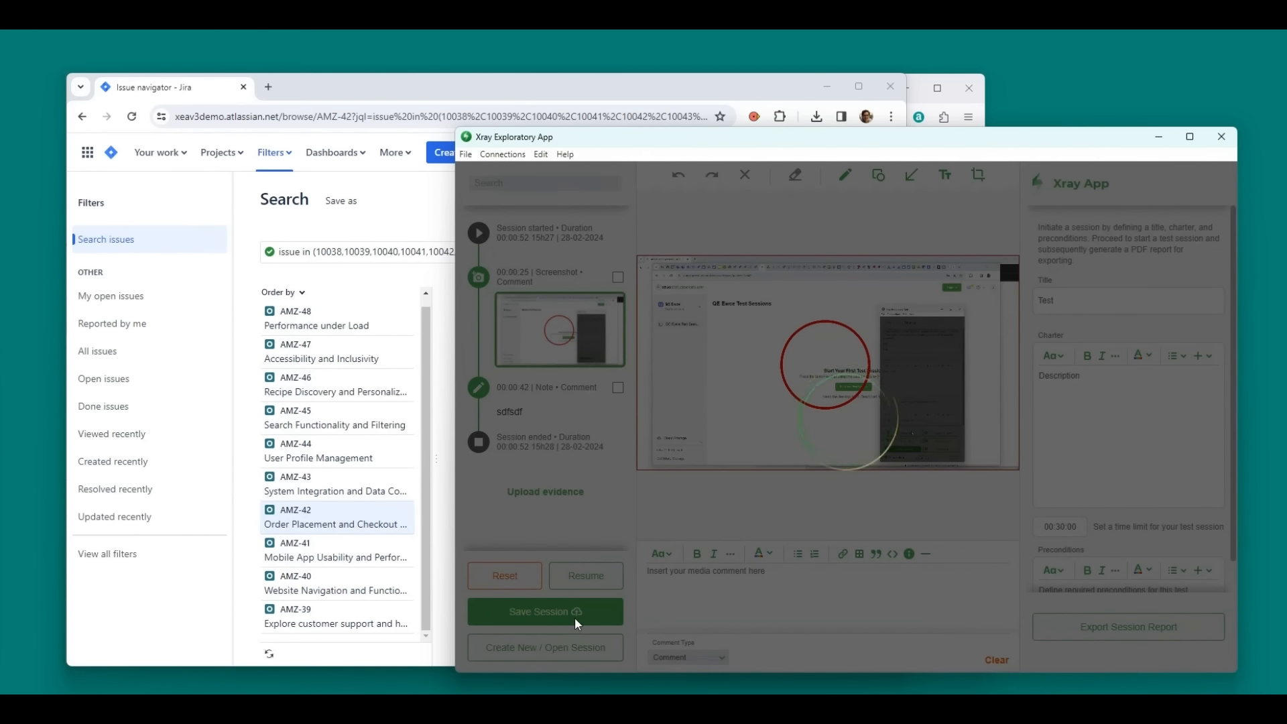
click(828, 87)
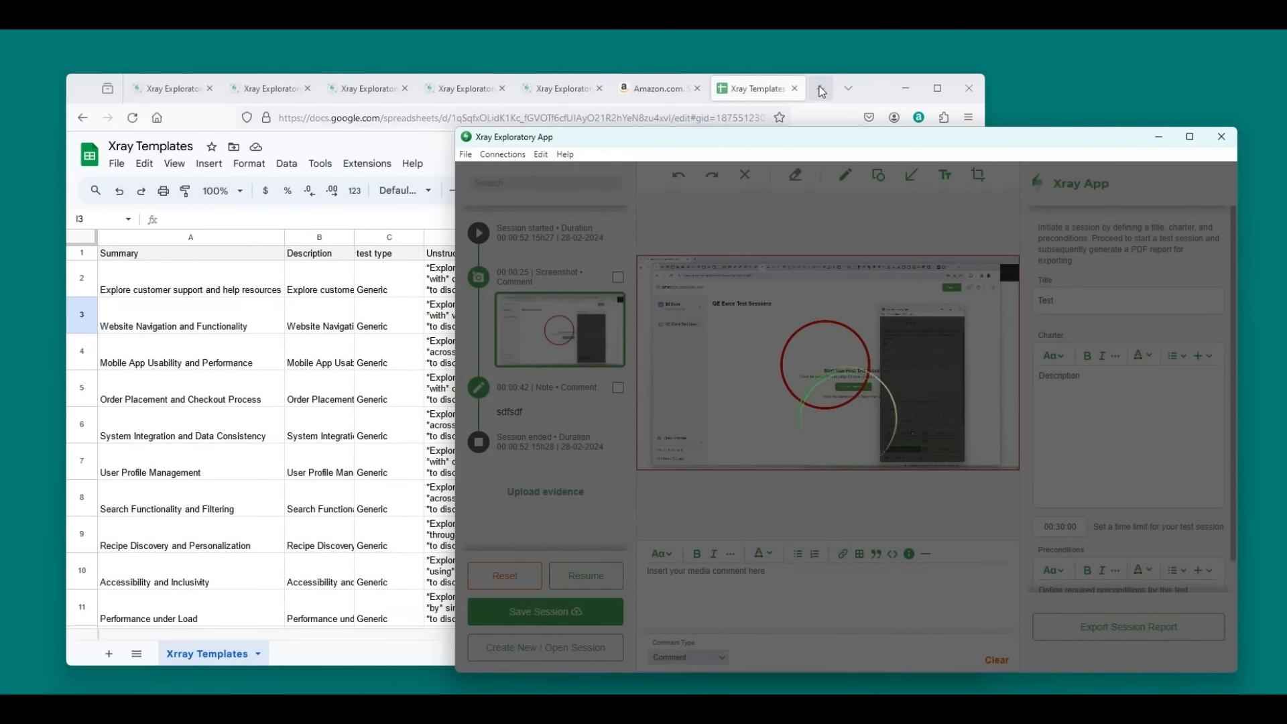
click(169, 88)
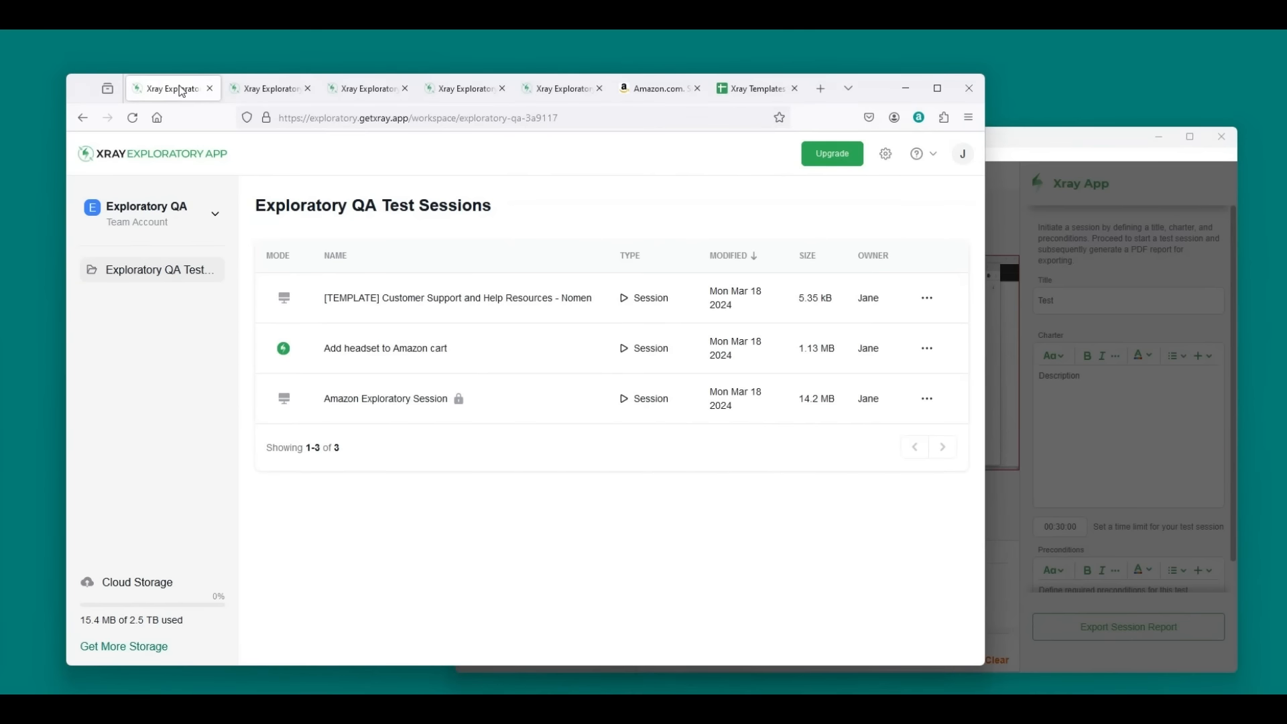
Switch the workspace to the personal account, examine the My Test Sessions list, and return to the desktop session window
click(167, 216)
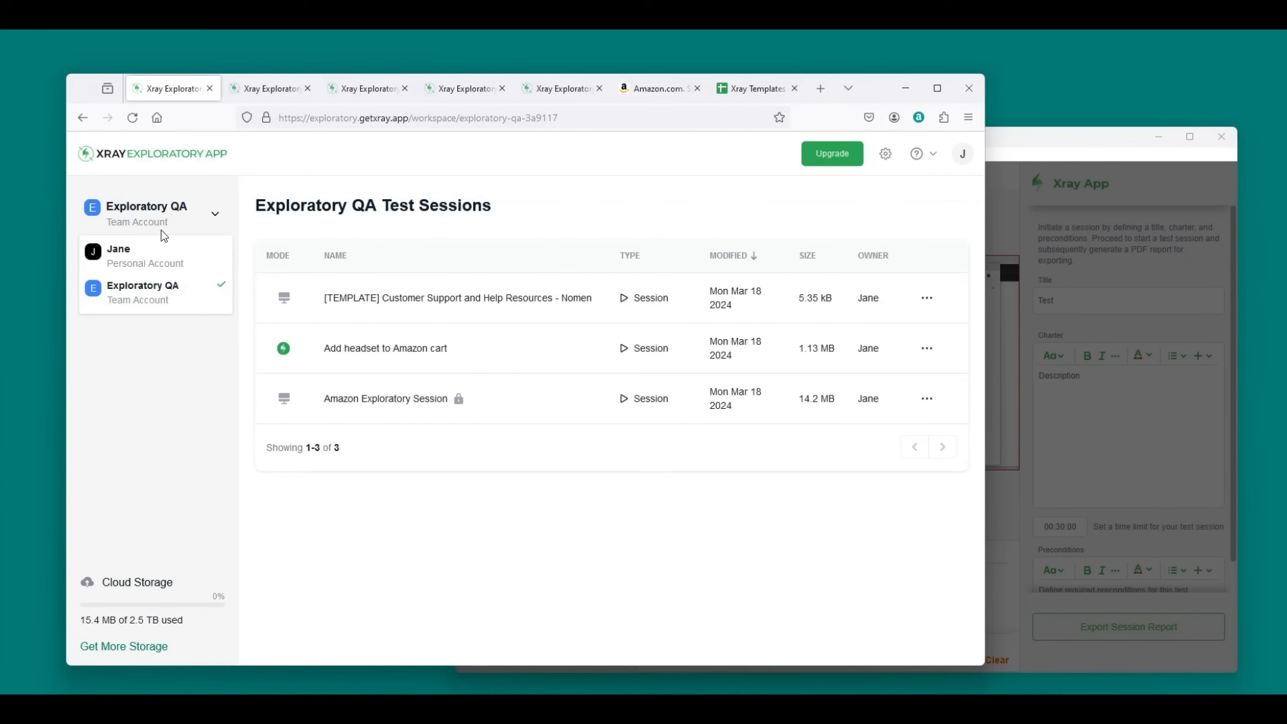
click(159, 265)
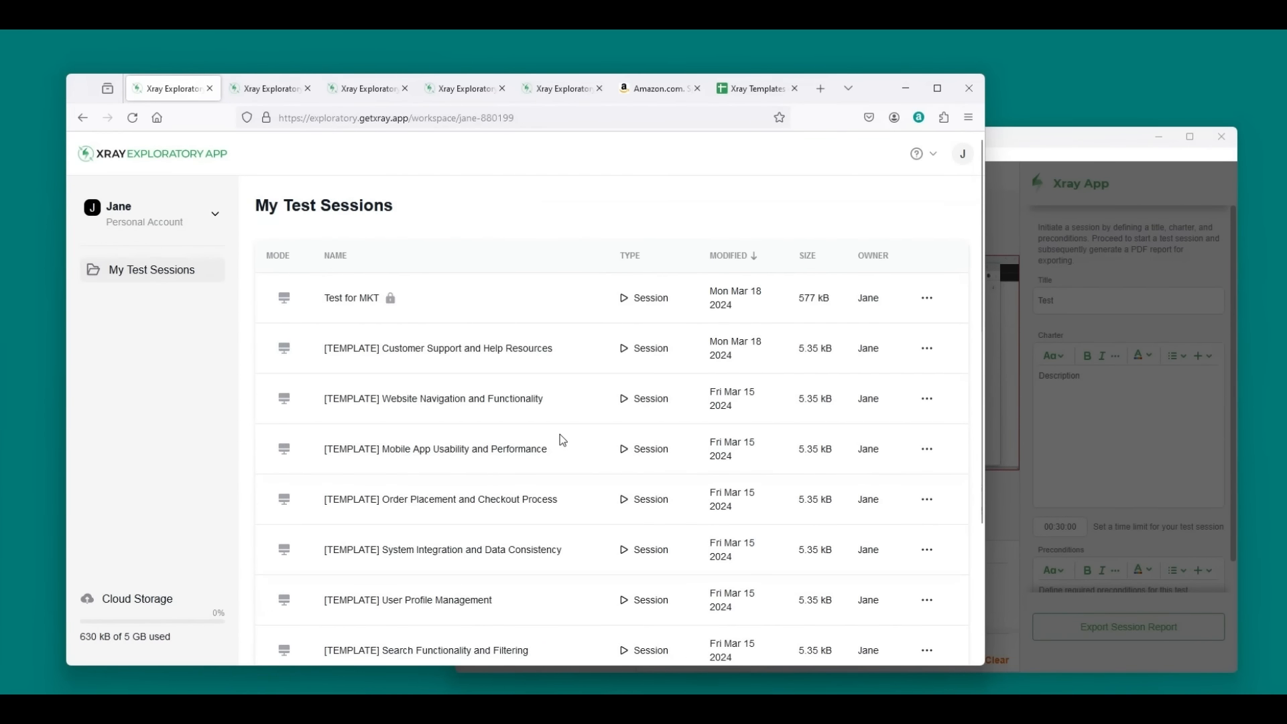
scroll(560, 436, down, 2)
scroll(559, 433, up, 2)
click(1065, 137)
click(887, 451)
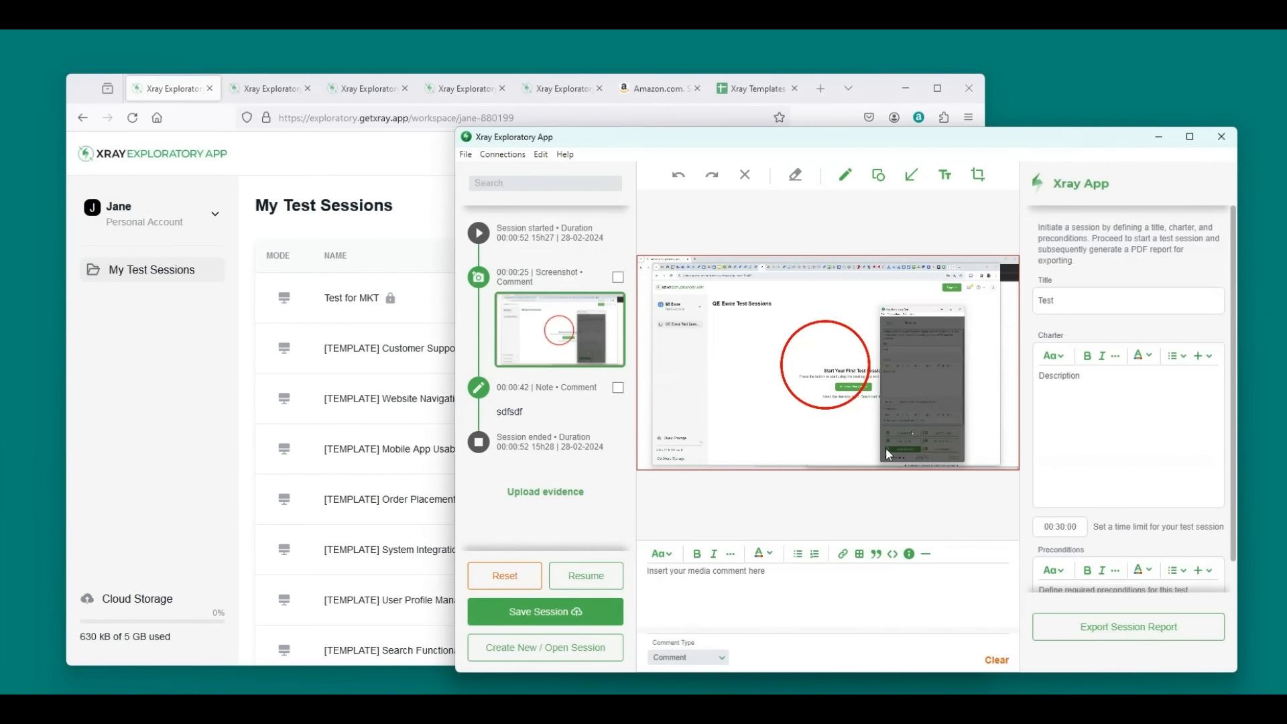